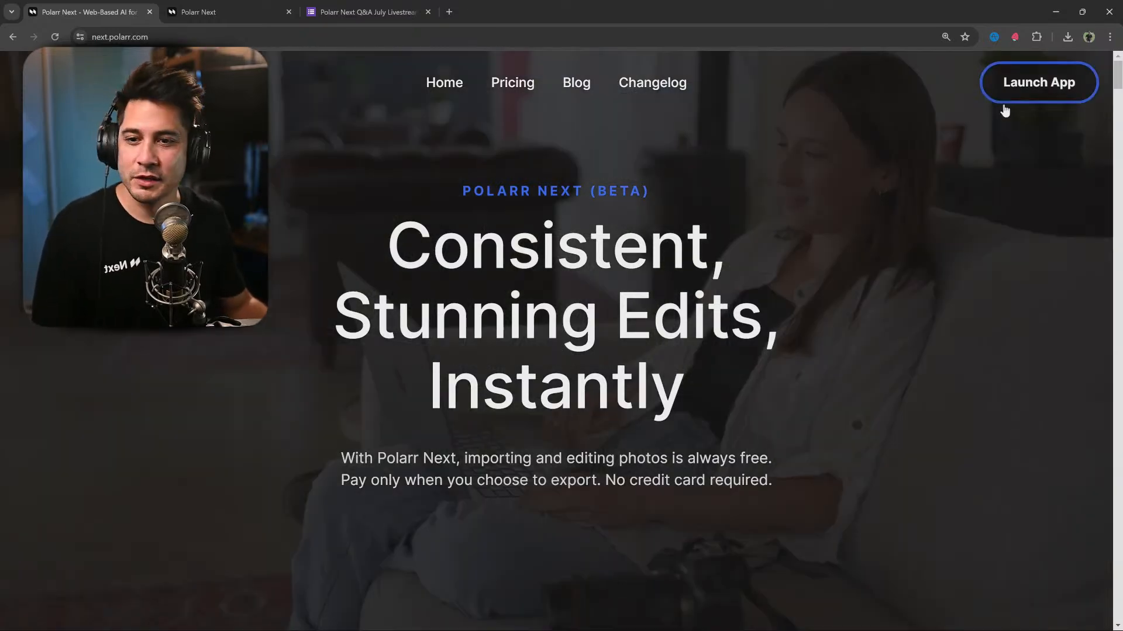
# Launch the Polarr Next web app from the landing page and close the duplicate app tab.
pyautogui.click(1027, 82)
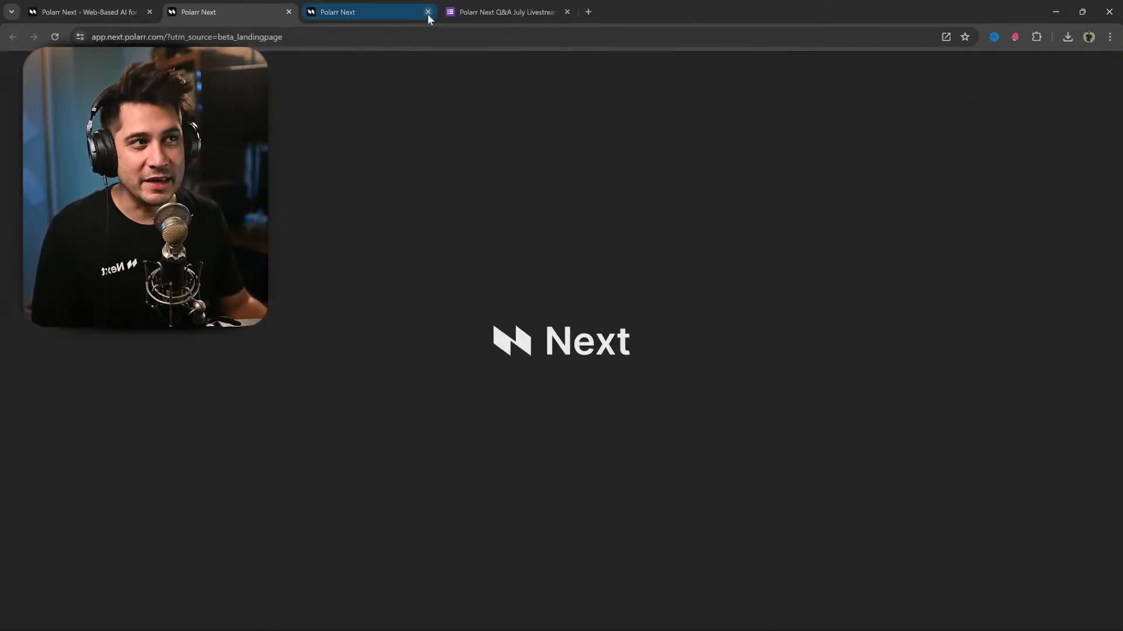
pyautogui.click(428, 12)
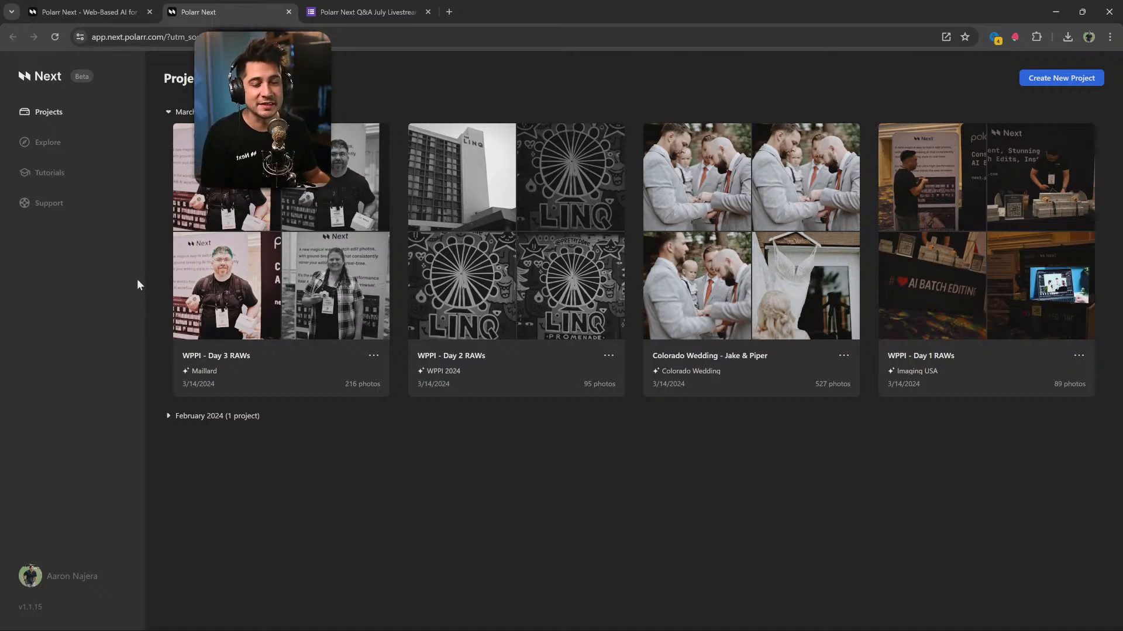
# Open the changelog on the Polarr Next website and read the release notes, focusing on Version 1.1.1 Beta.
pyautogui.click(85, 13)
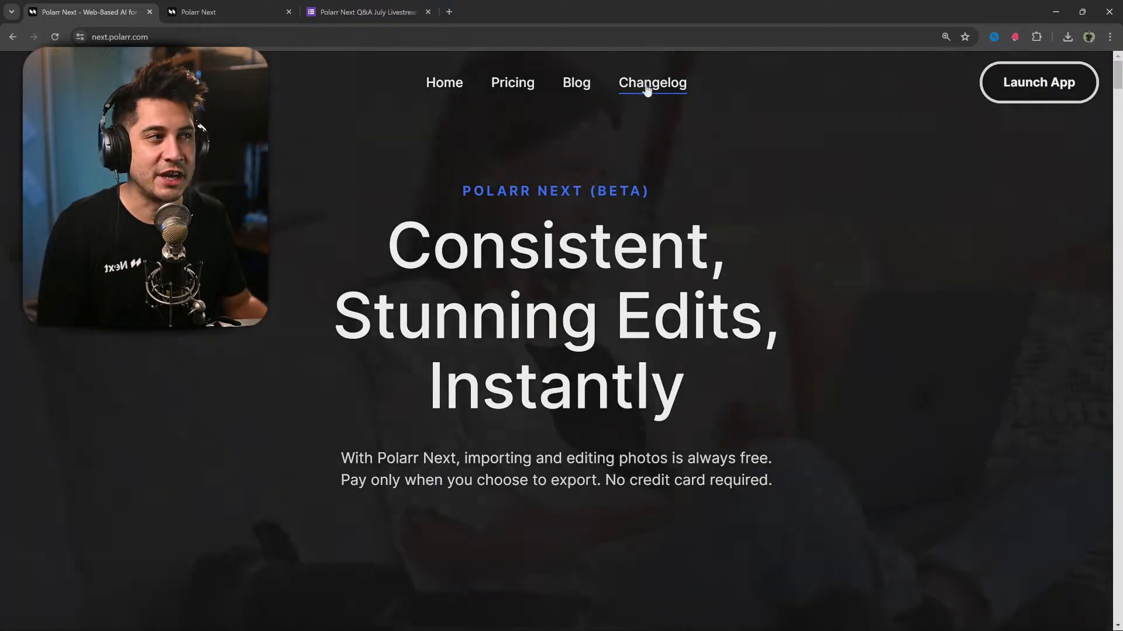
pyautogui.click(647, 85)
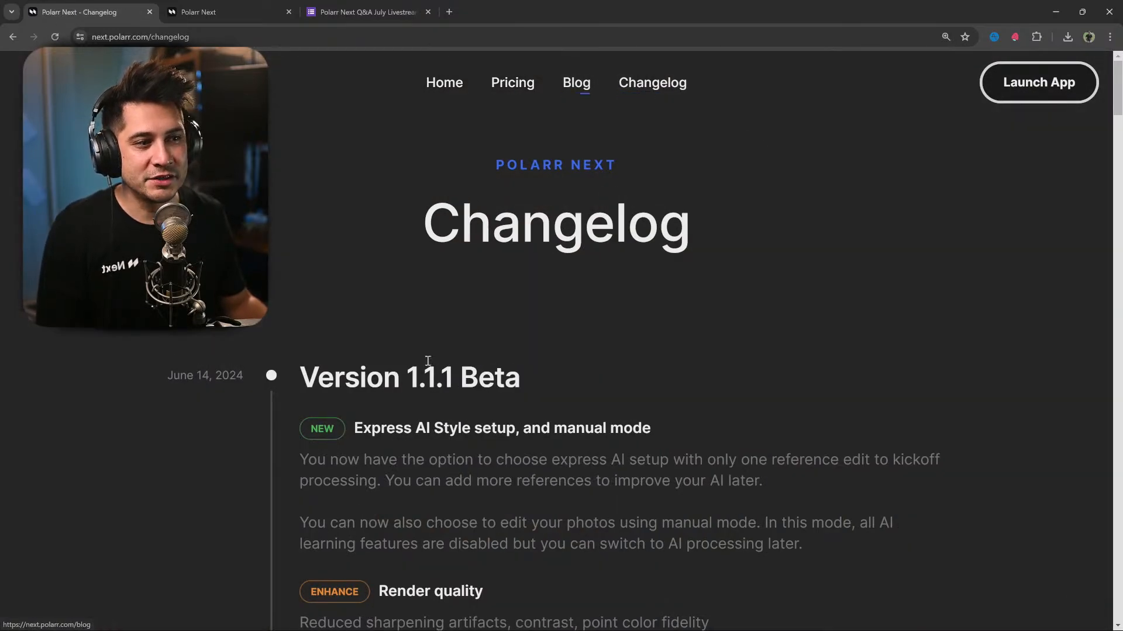
pyautogui.scroll(-6, 444, 270)
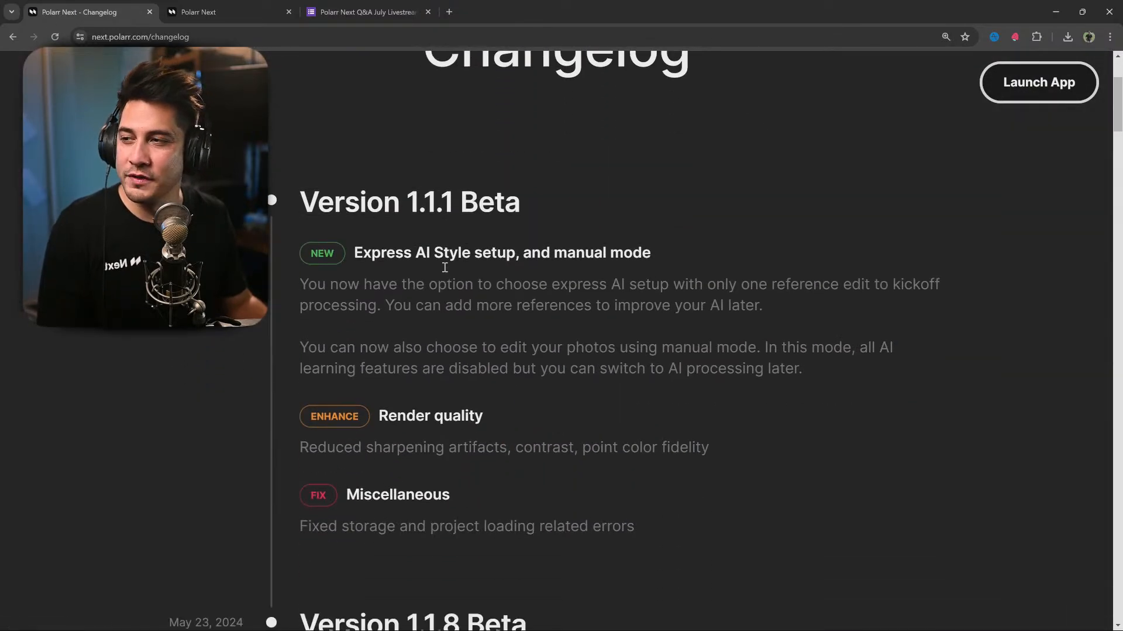
pyautogui.scroll(-12, 444, 270)
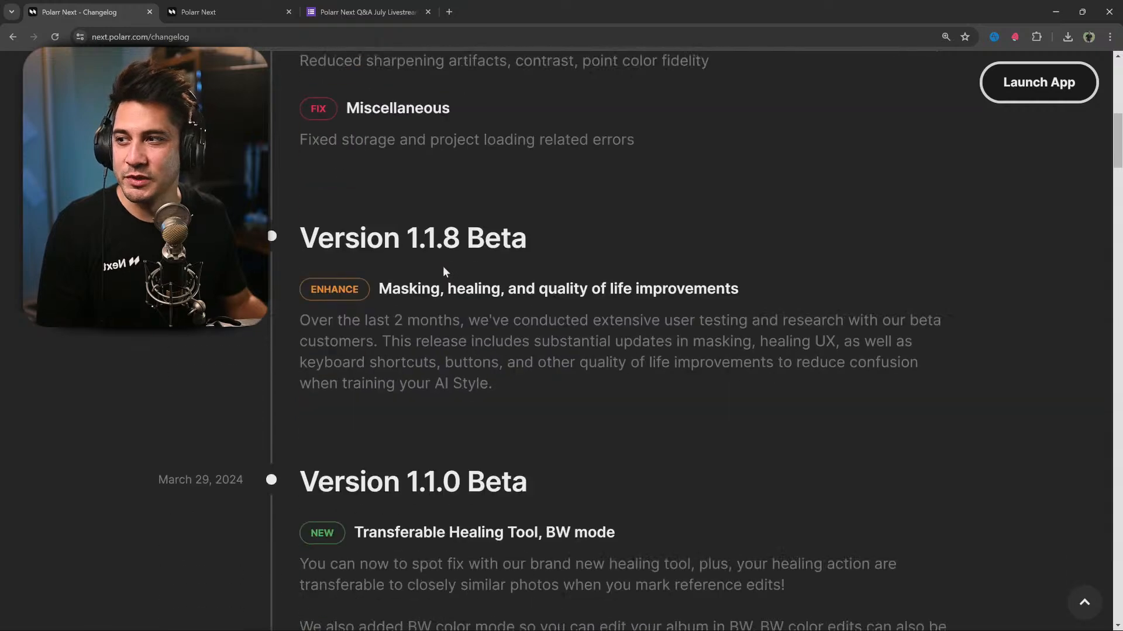
pyautogui.scroll(-7, 443, 272)
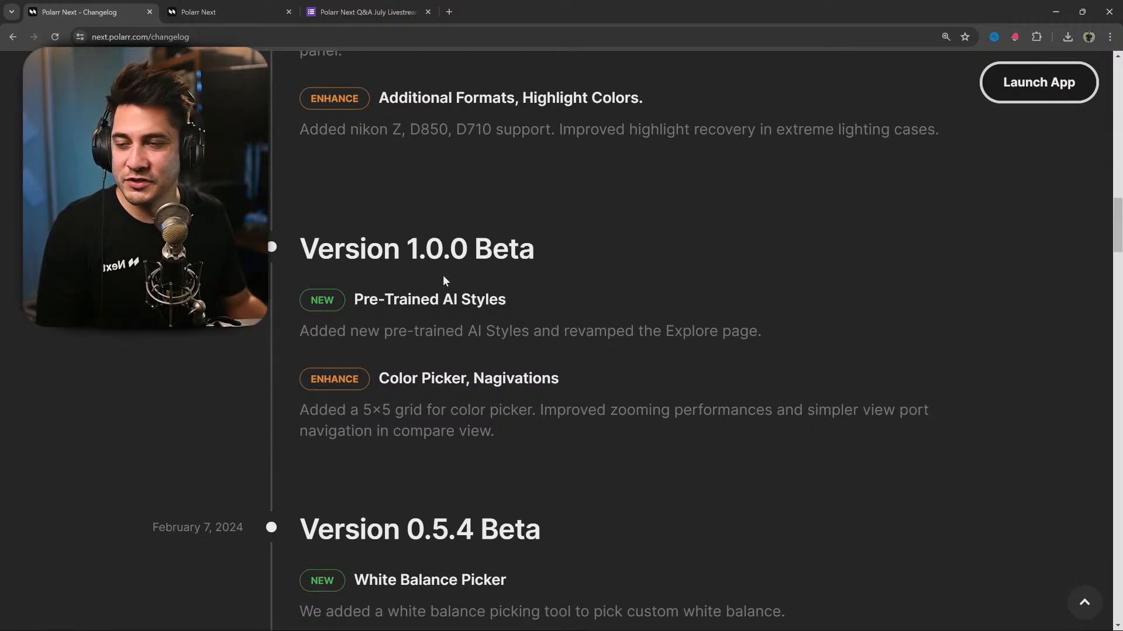
pyautogui.press('Home')
pyautogui.scroll(-4, 664, 572)
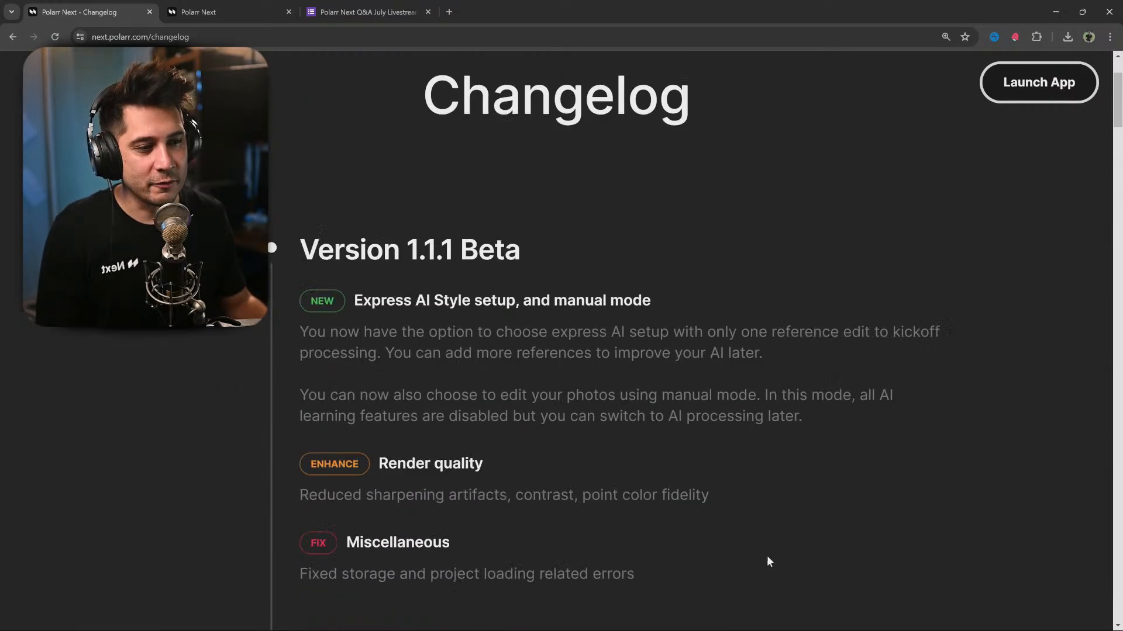
pyautogui.moveTo(651, 467); pyautogui.dragTo(501, 290)
pyautogui.click(497, 300)
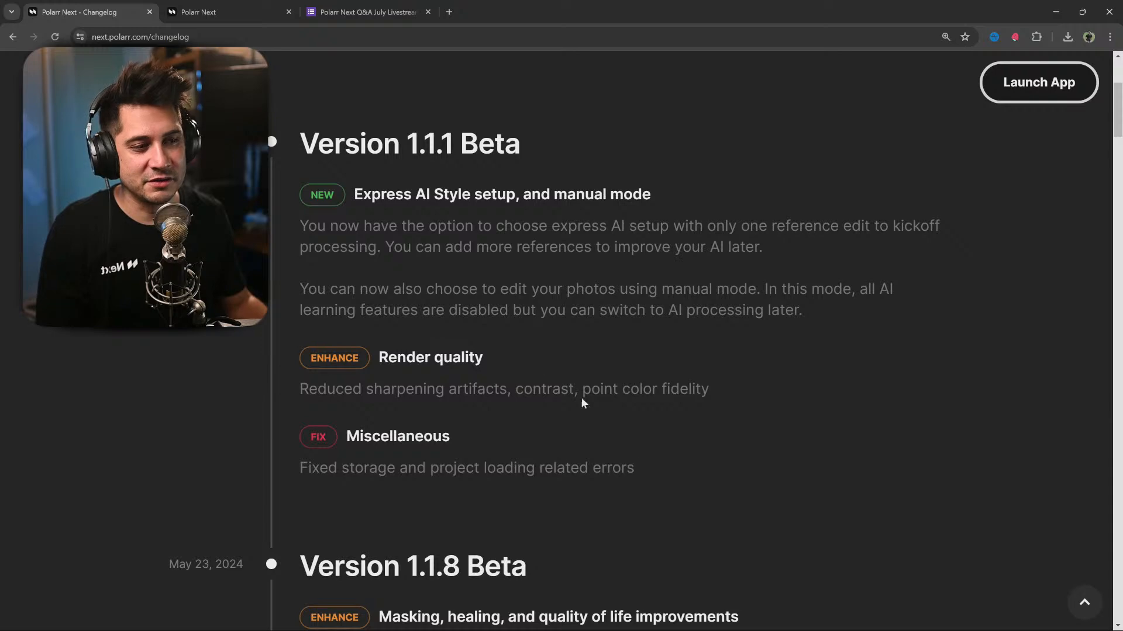
pyautogui.moveTo(583, 404); pyautogui.dragTo(426, 245)
pyautogui.click(430, 238)
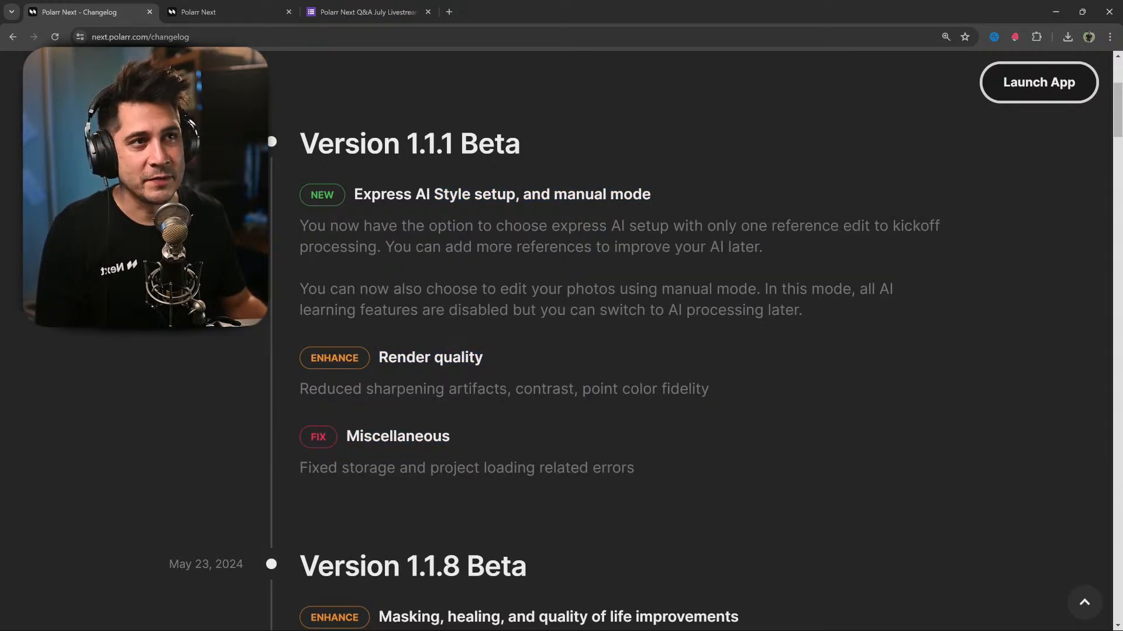
pyautogui.scroll(4, 491, 381)
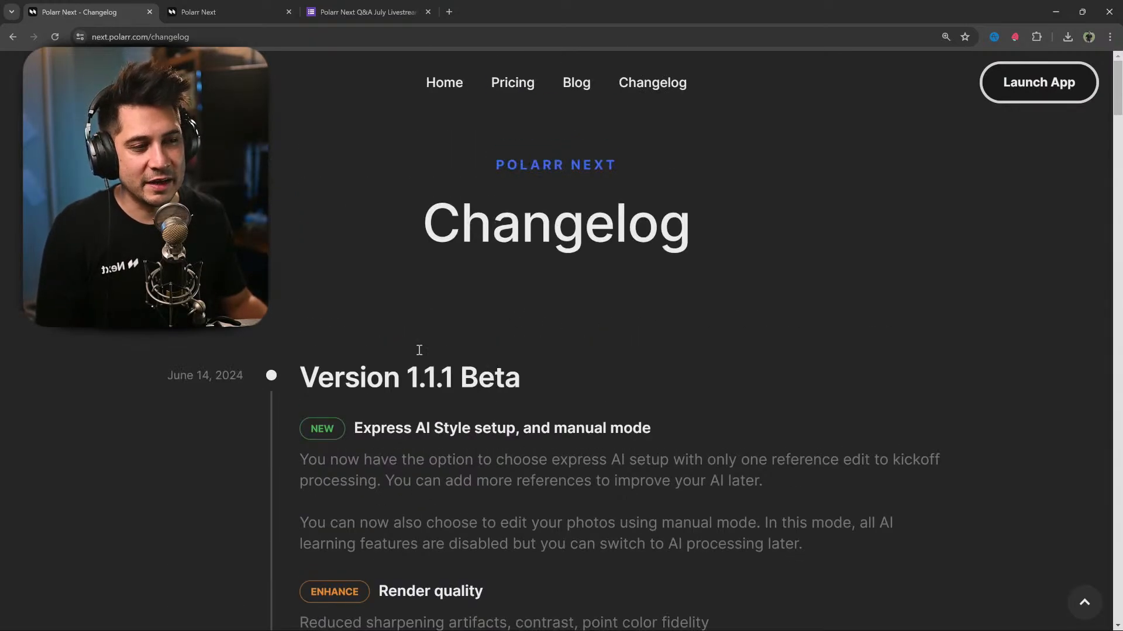
pyautogui.scroll(-5, 409, 409)
# Return to the web app, open the account page, and compare the Pay As You Go, Monthly and Yearly subscription plans.
pyautogui.click(225, 18)
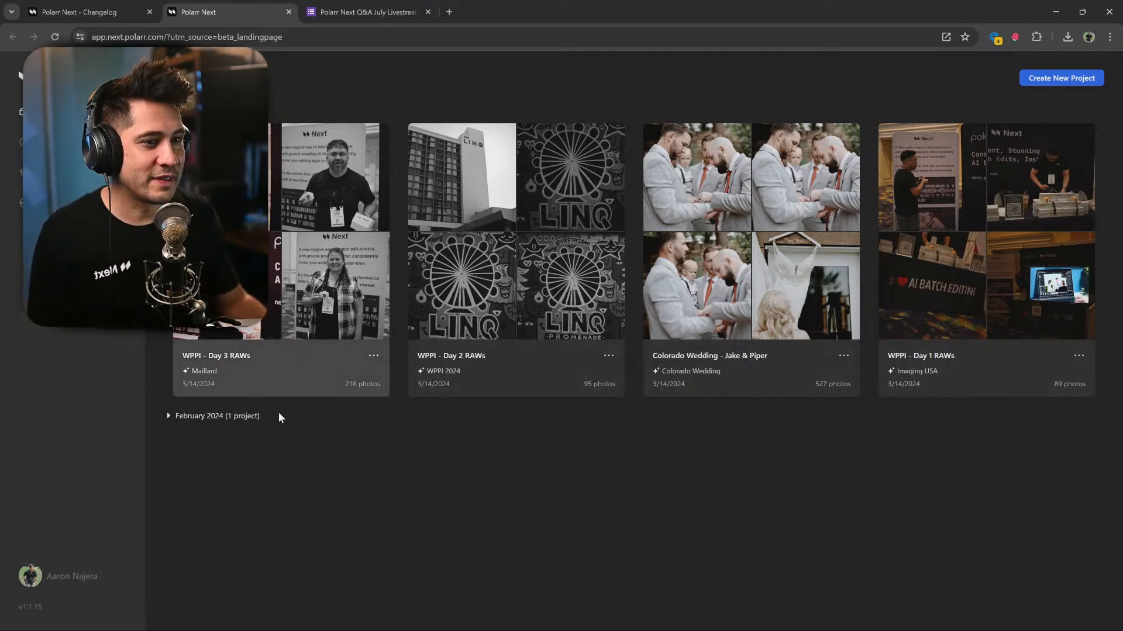
pyautogui.click(73, 578)
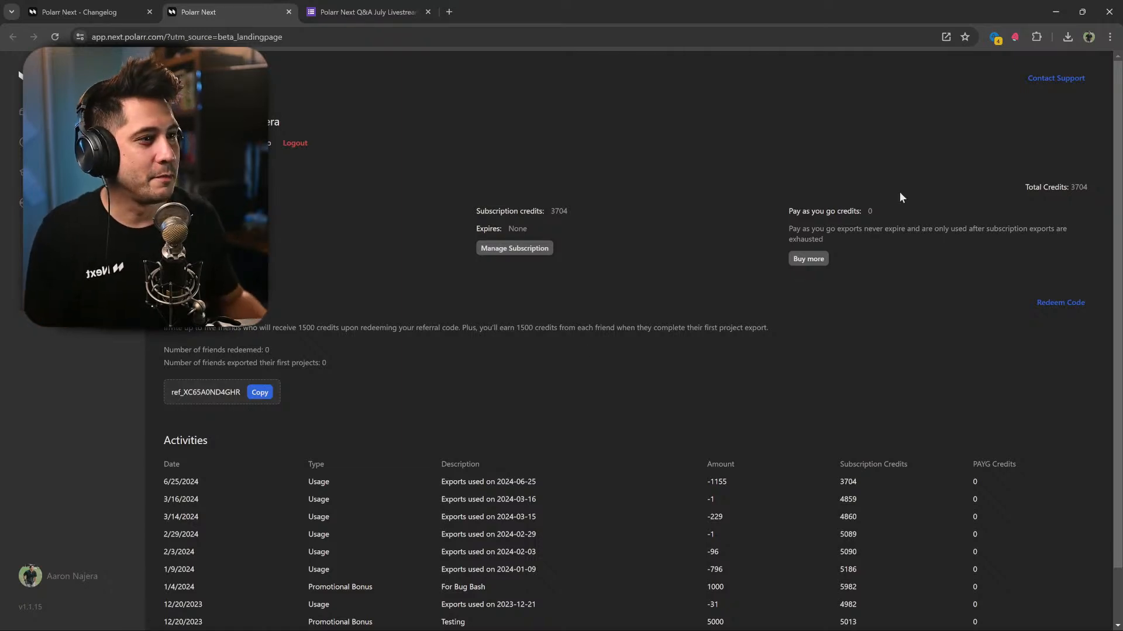
pyautogui.click(511, 250)
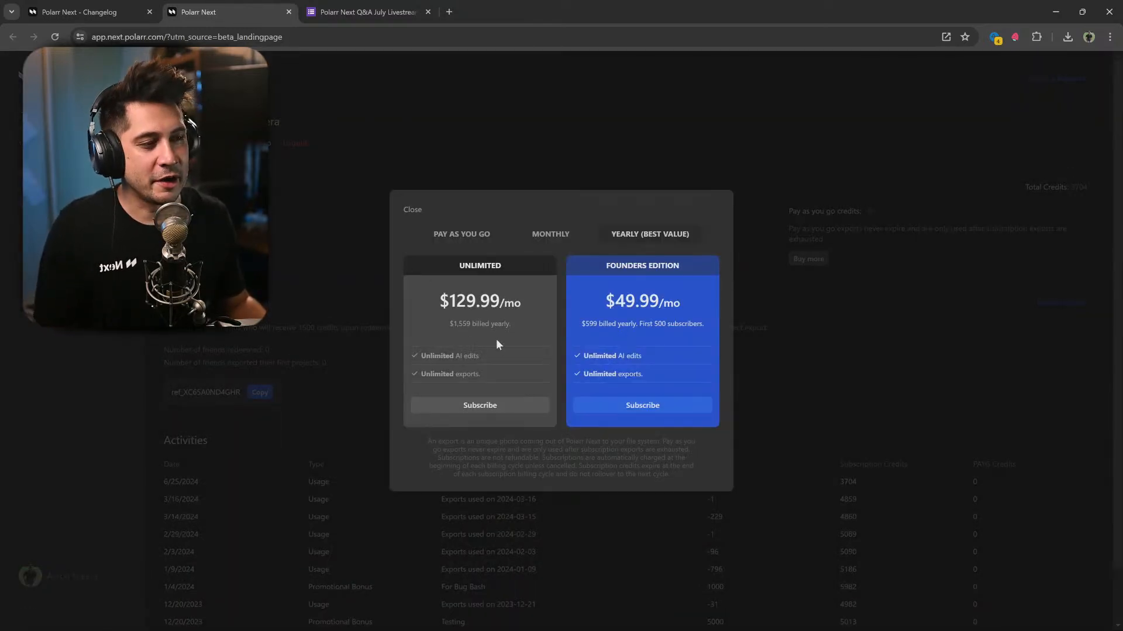
pyautogui.click(462, 237)
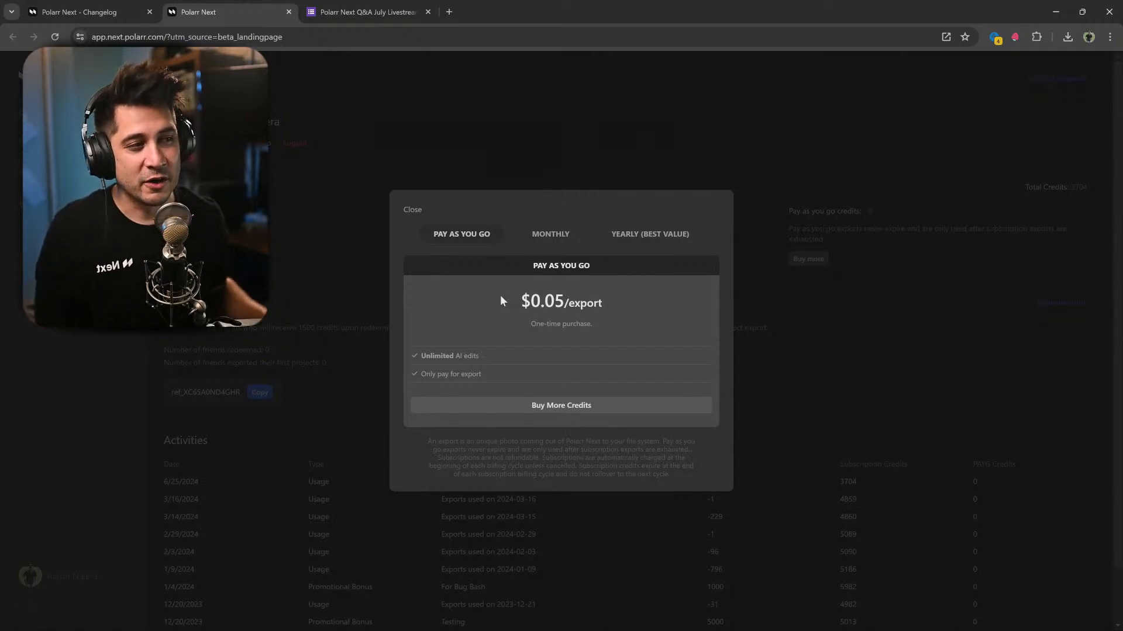
pyautogui.click(555, 235)
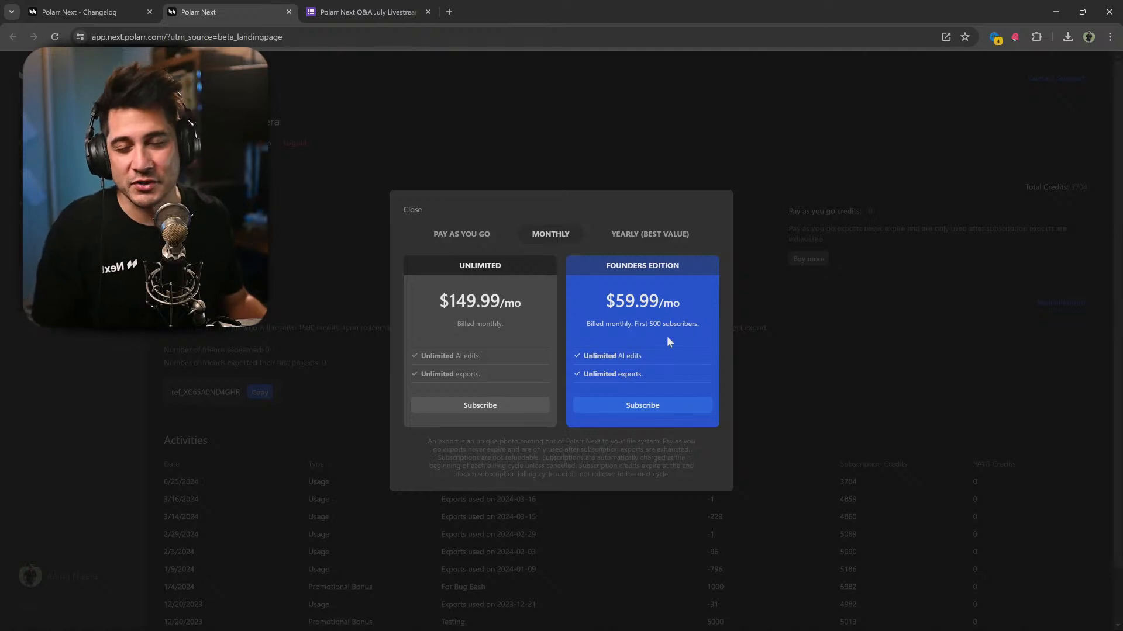
pyautogui.click(673, 233)
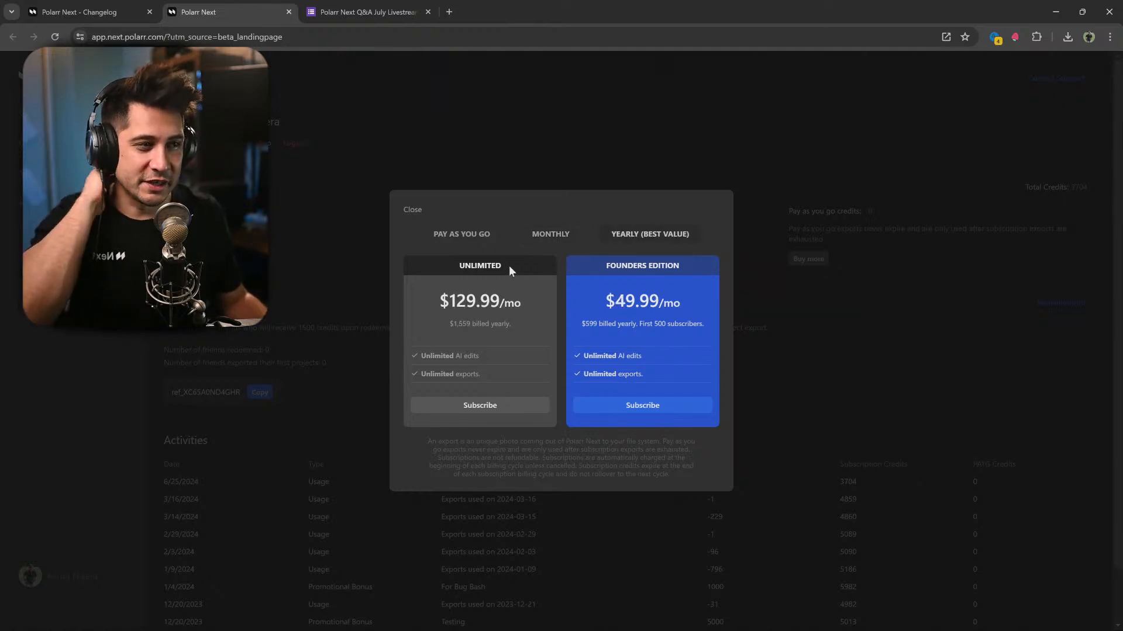
pyautogui.click(458, 232)
pyautogui.click(412, 210)
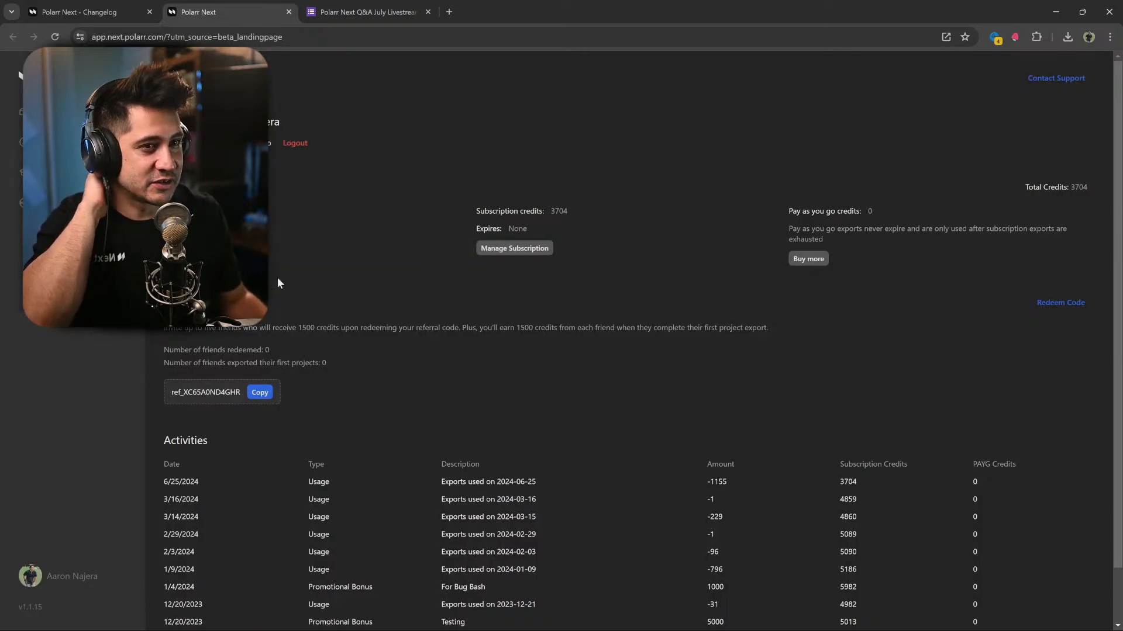
# Go back to the projects list, then collapse and re-expand the March project group.
pyautogui.click(49, 111)
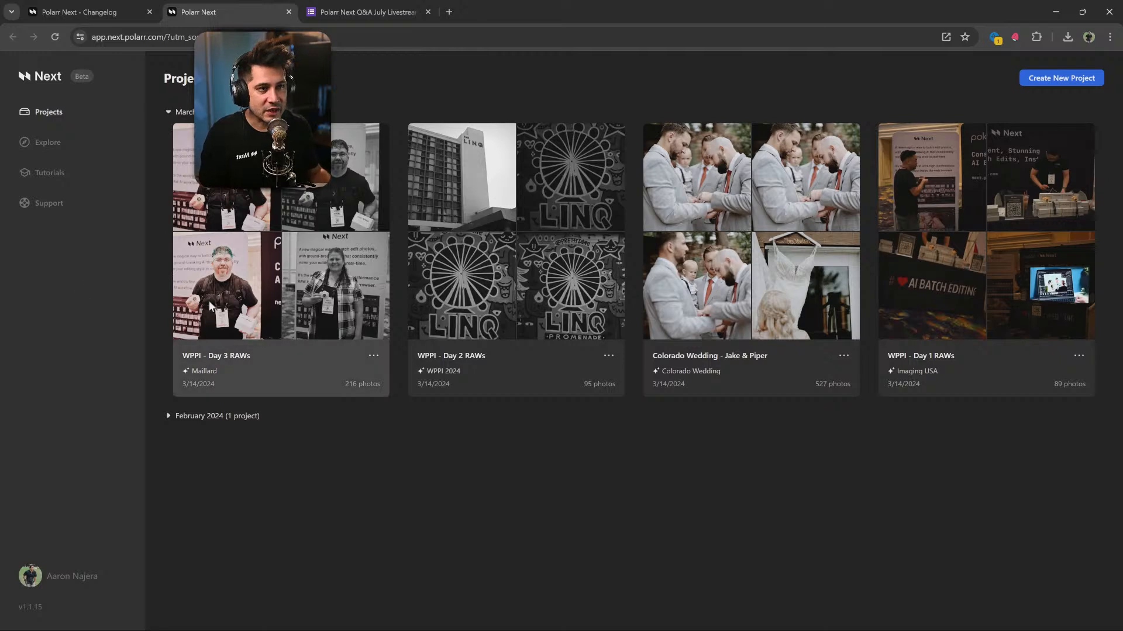
pyautogui.click(175, 112)
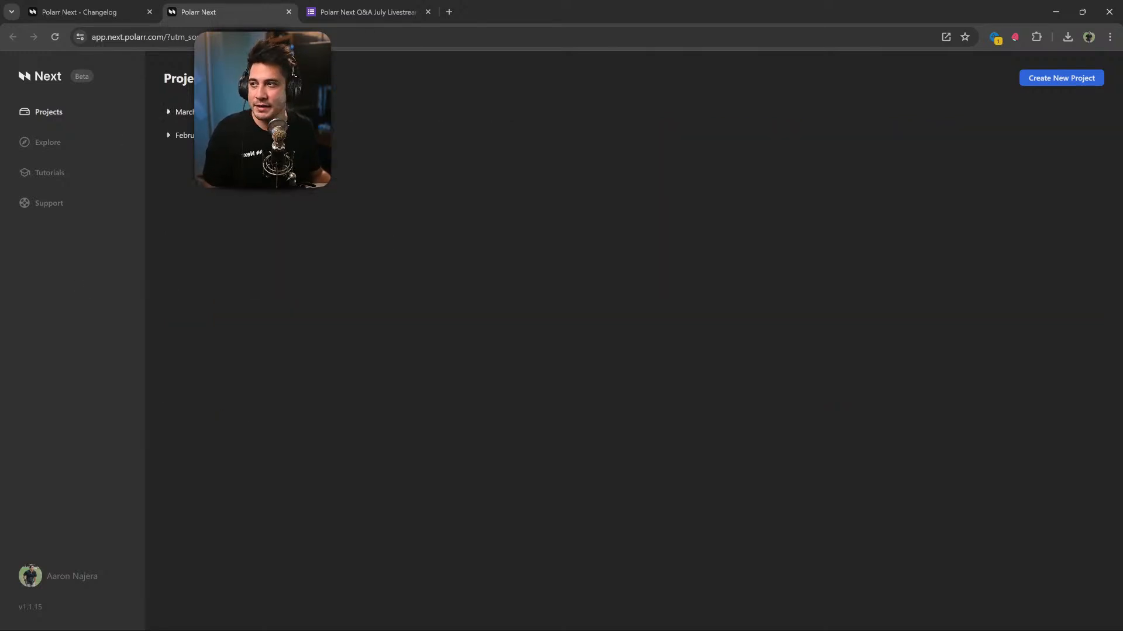
pyautogui.click(176, 112)
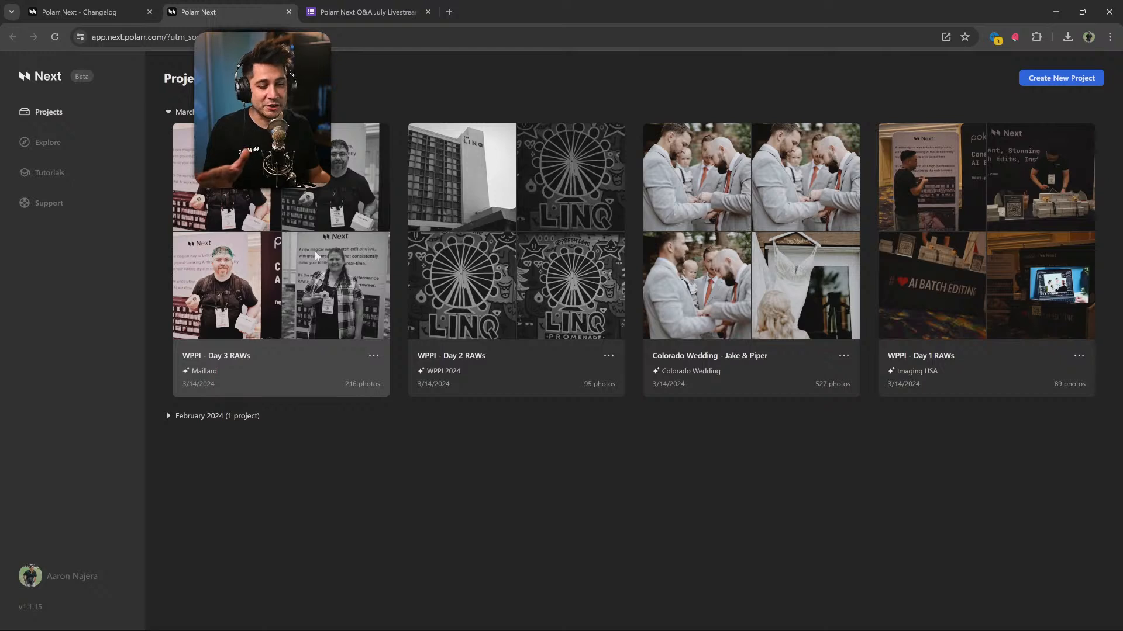
# Switch to the Microsoft Store and search it for "polarr next".
pyautogui.moveTo(619, 626)
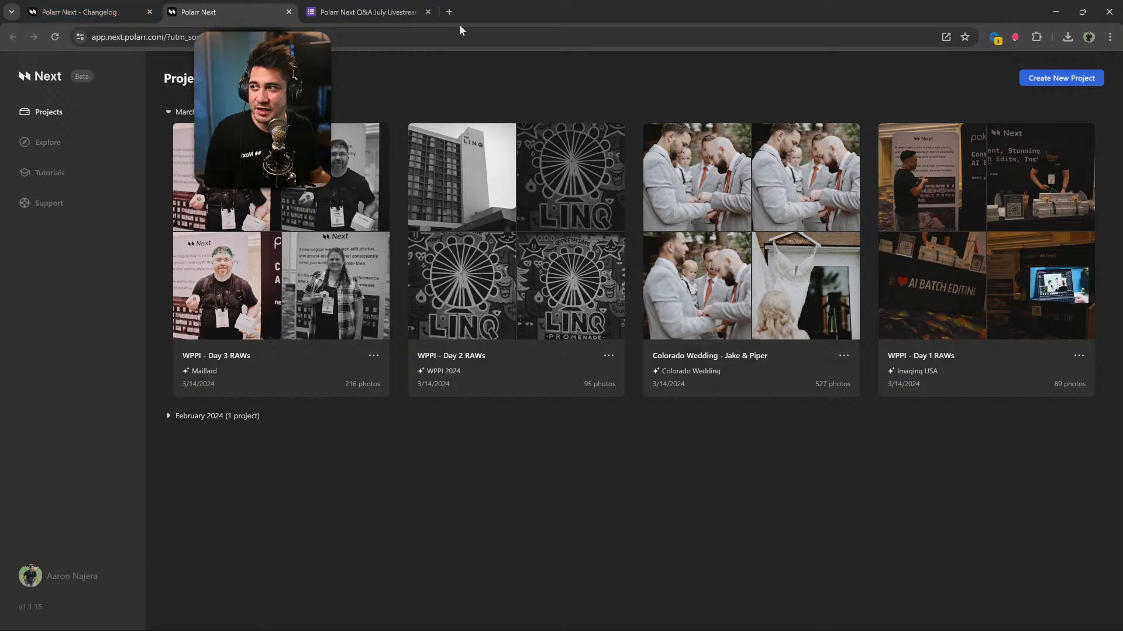
pyautogui.moveTo(255, 627)
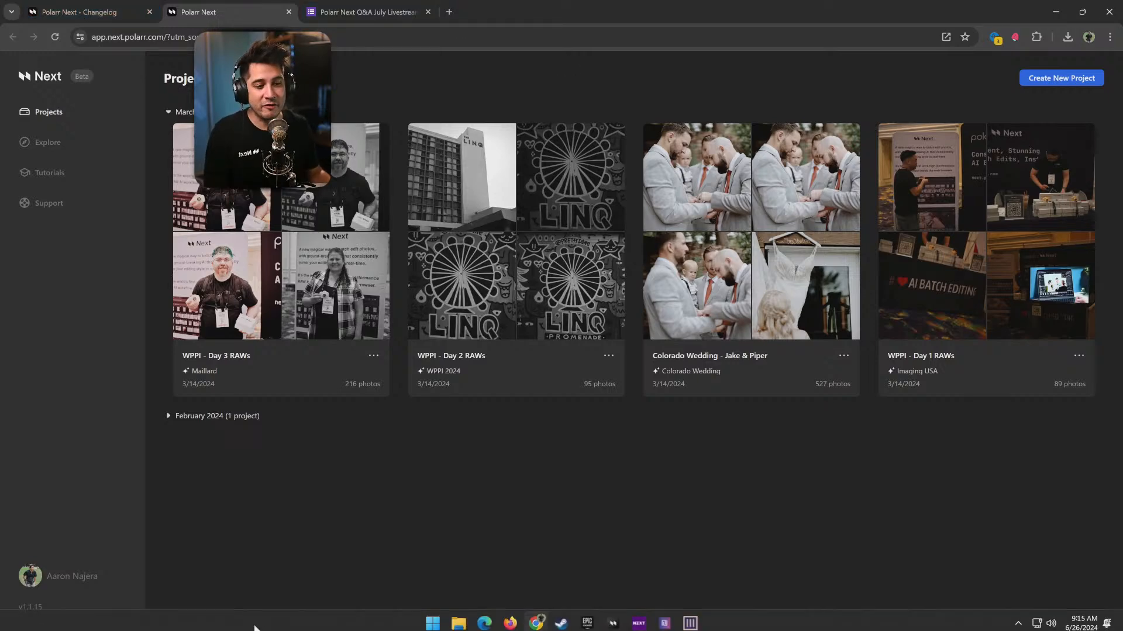
pyautogui.click(433, 623)
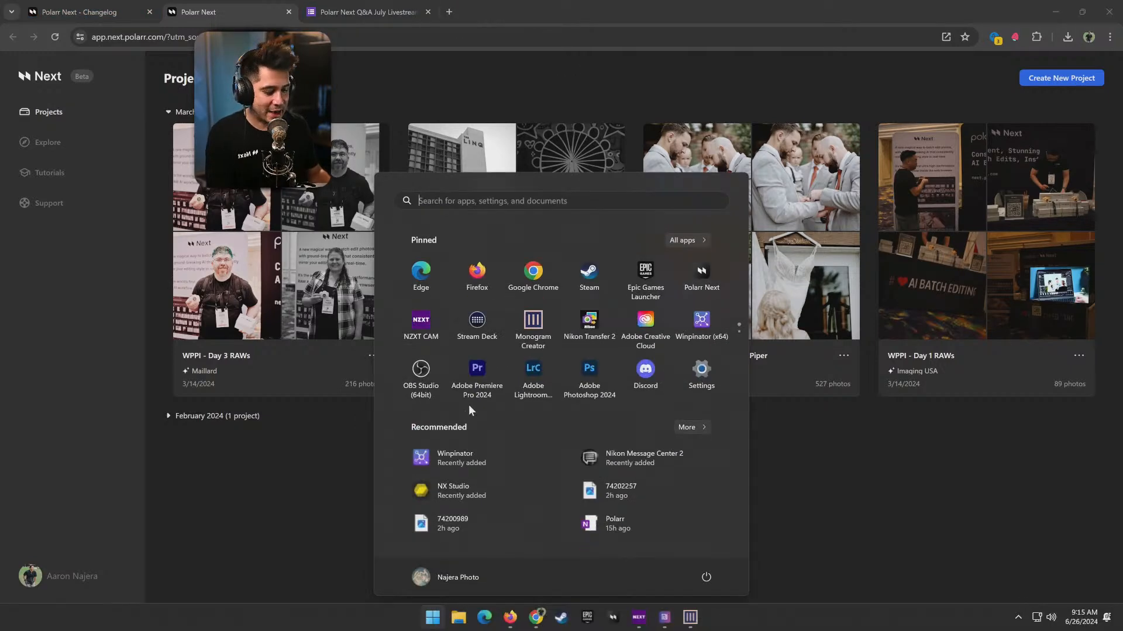
pyautogui.write('store')
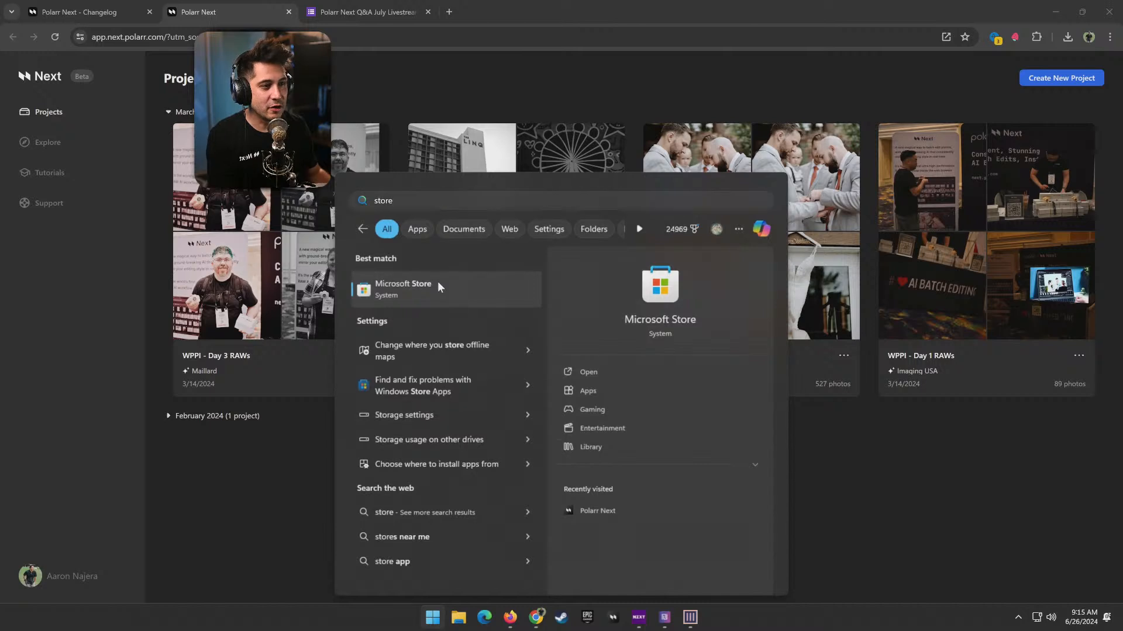
pyautogui.click(438, 282)
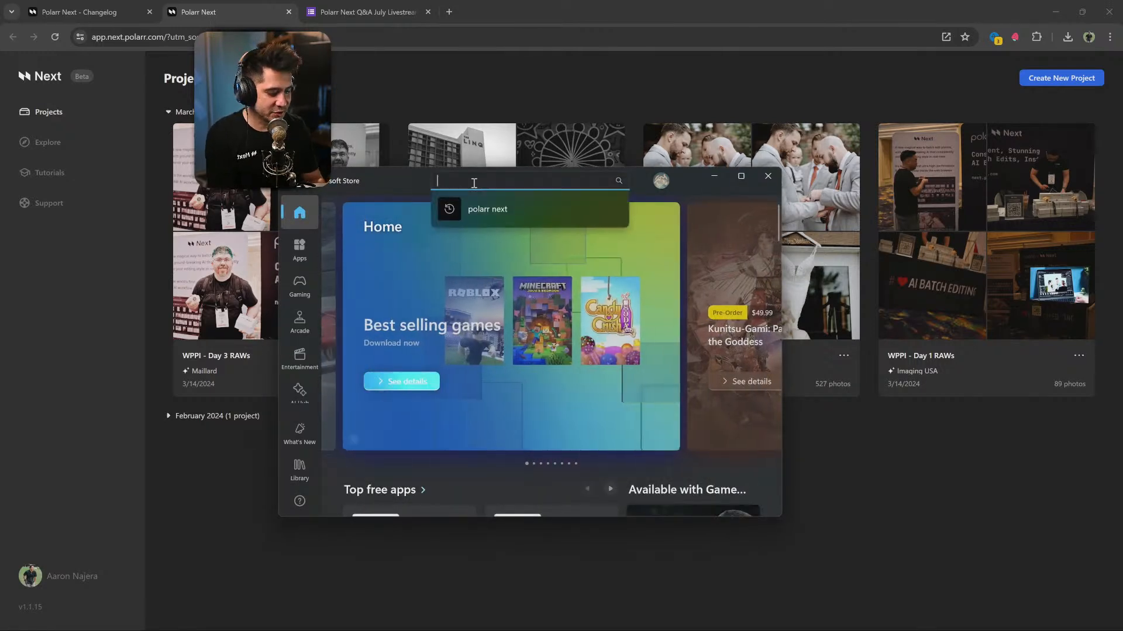
pyautogui.write('polarr next')
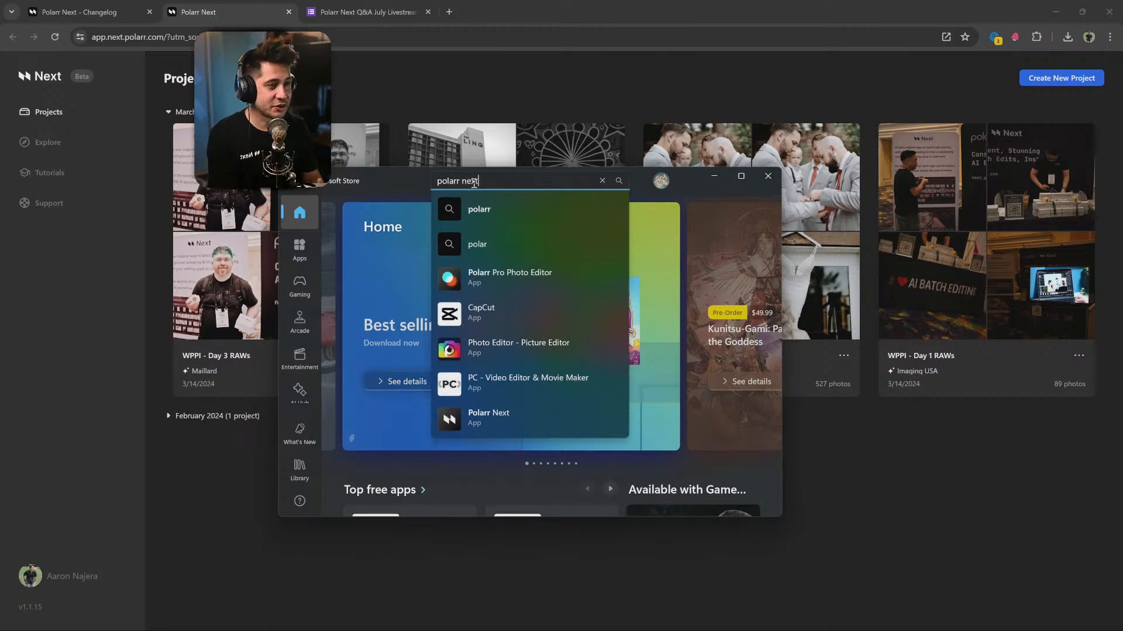
pyautogui.press('Return')
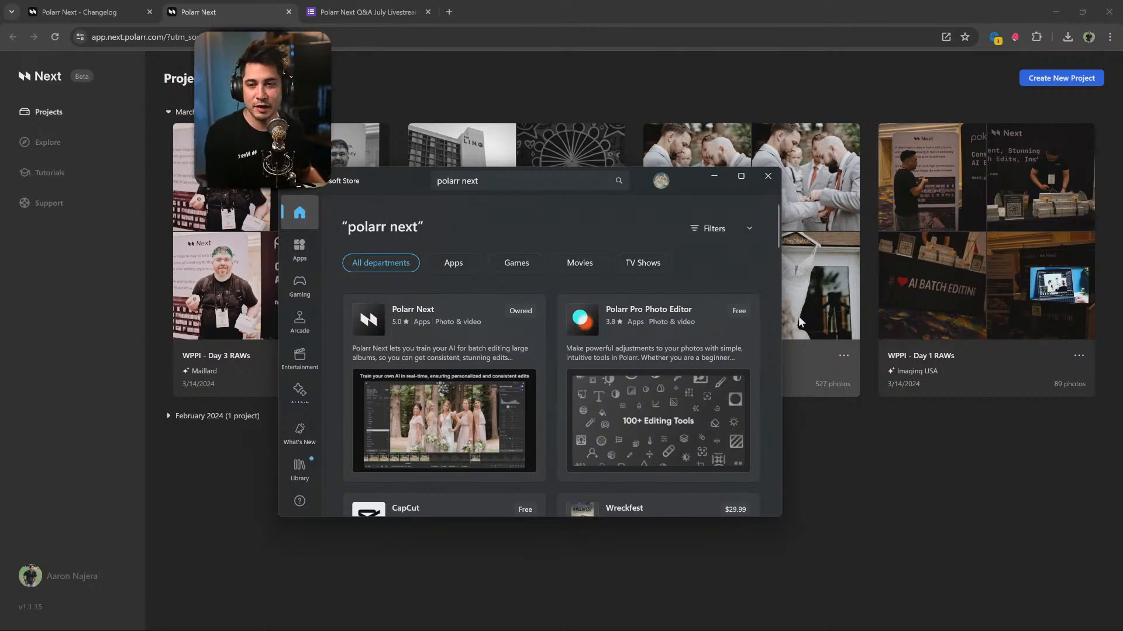
# Open the Polarr Next store listing and install the app.
pyautogui.click(407, 310)
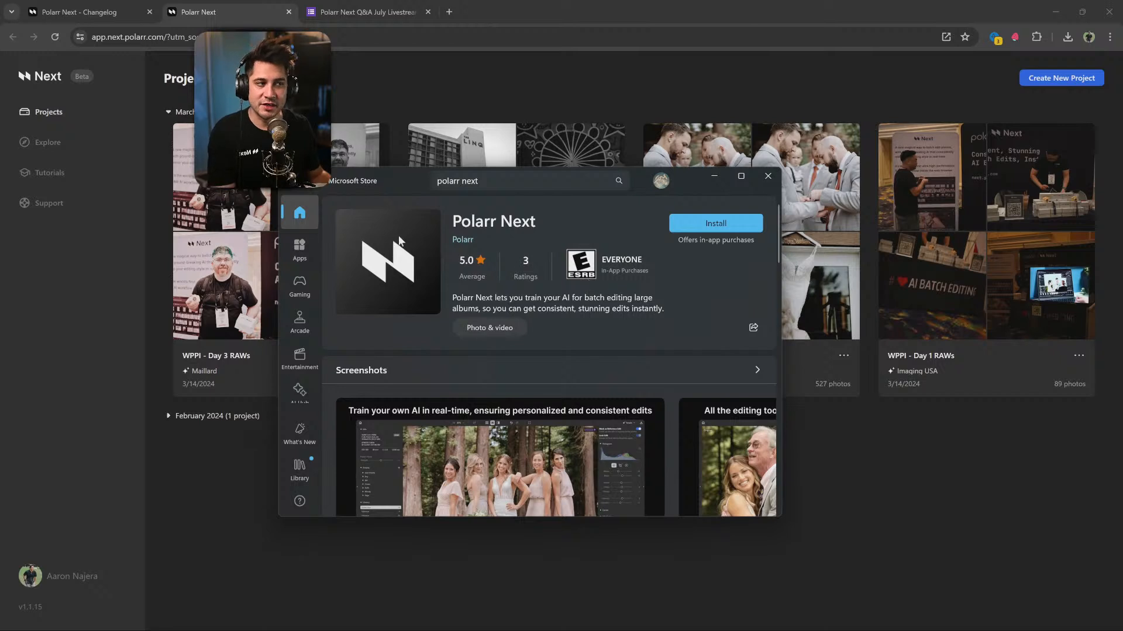
pyautogui.click(674, 225)
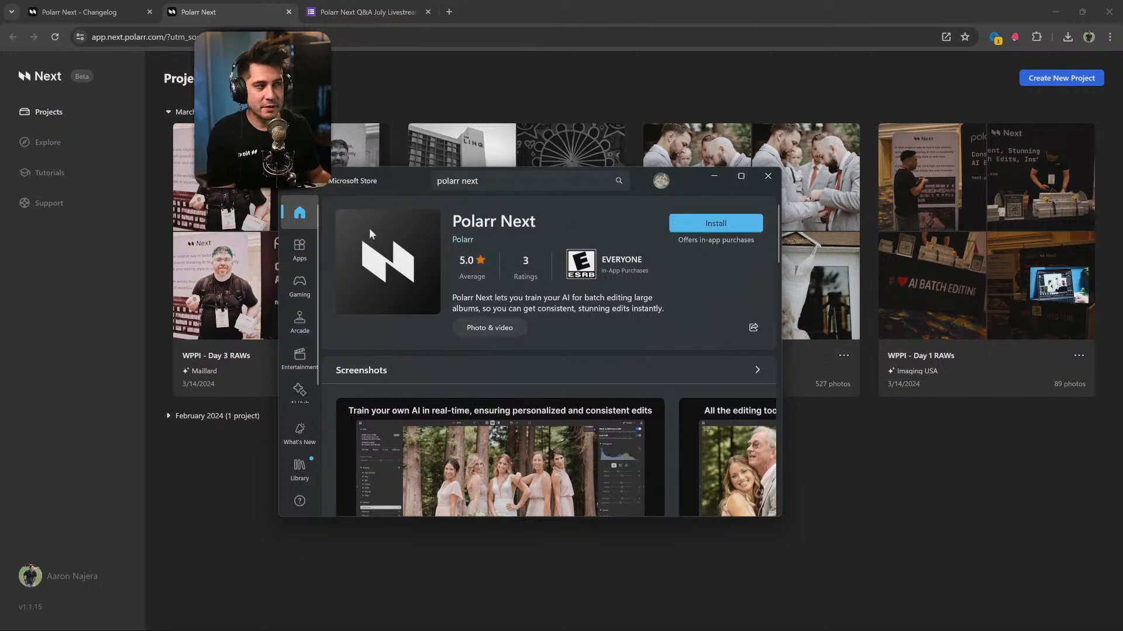
pyautogui.click(713, 225)
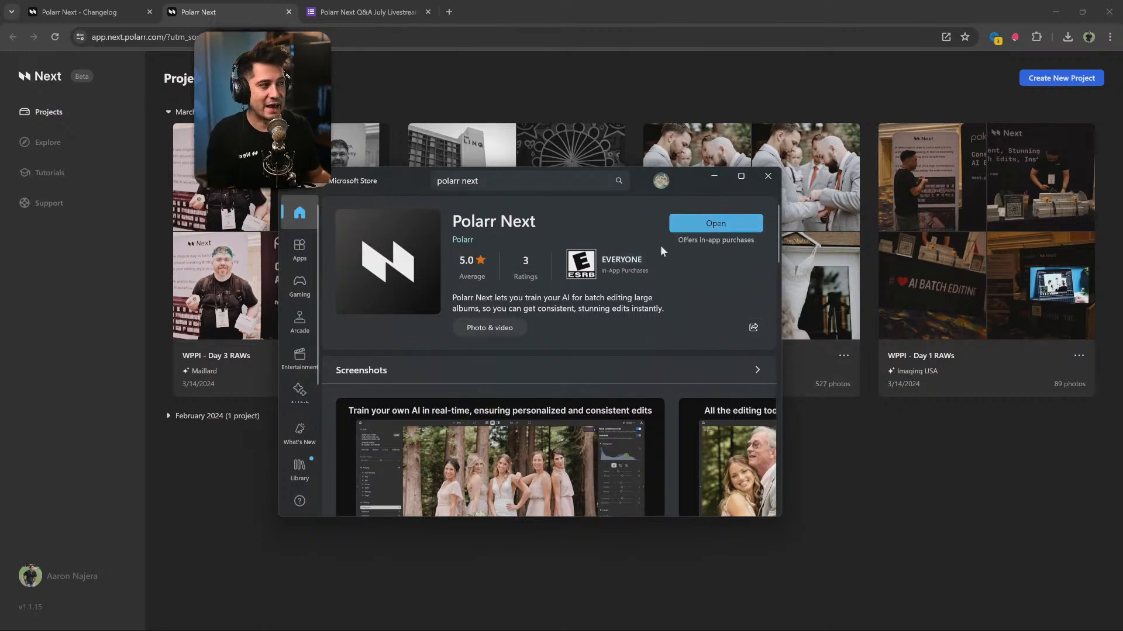
# Launch the installed Polarr Next app, allow its taskbar and Start pinning, and close the login window after maximizing it.
pyautogui.click(715, 223)
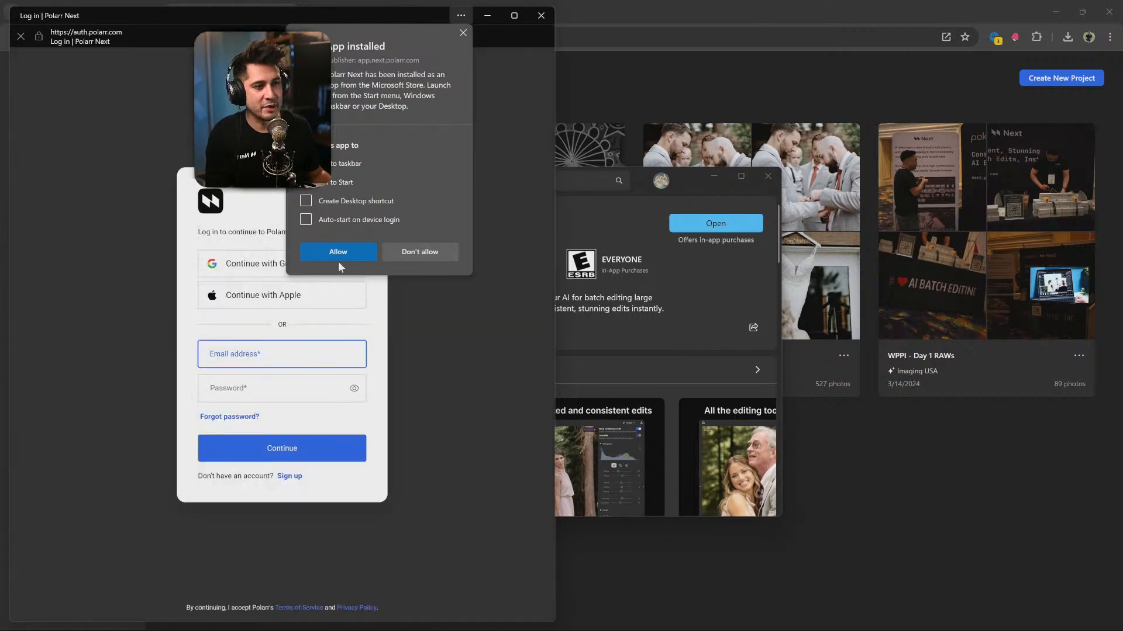
pyautogui.click(338, 252)
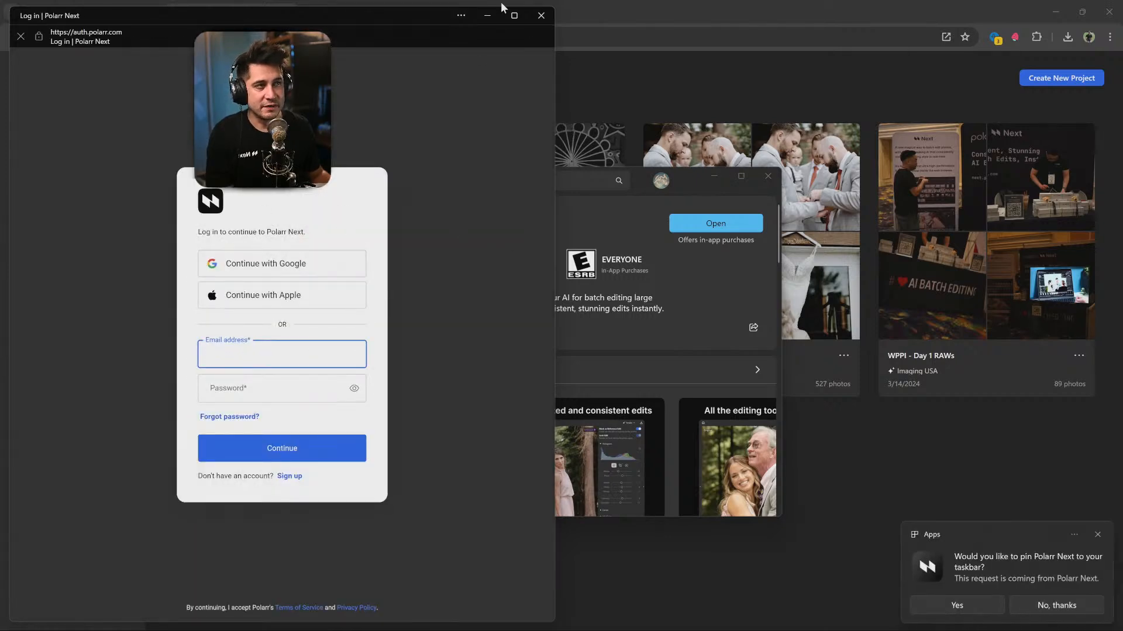
pyautogui.click(514, 17)
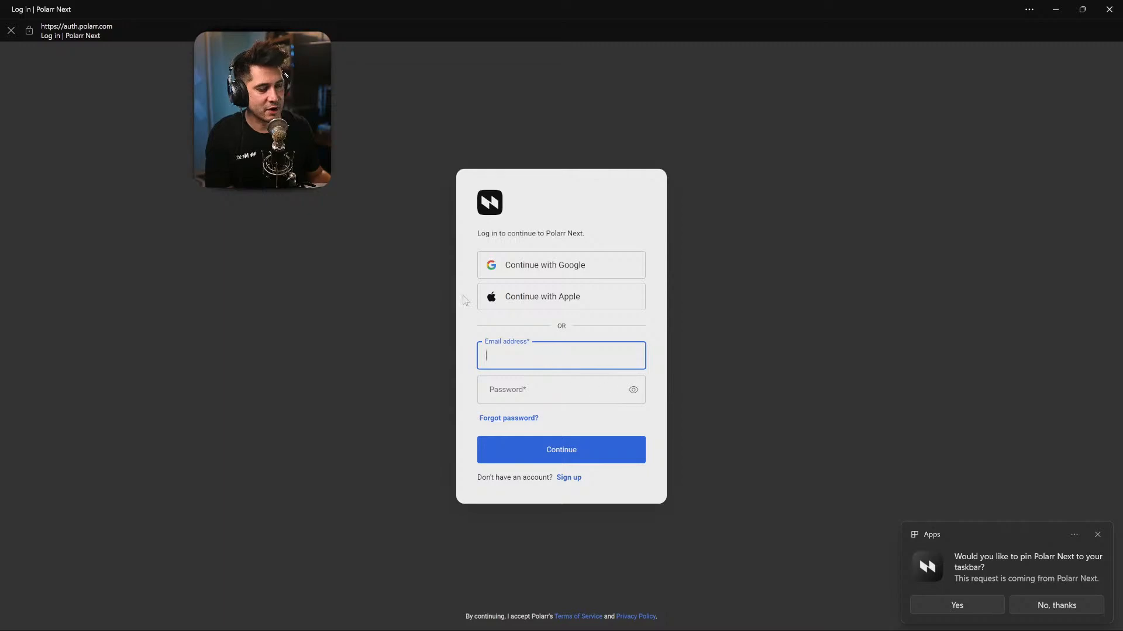
pyautogui.click(1109, 10)
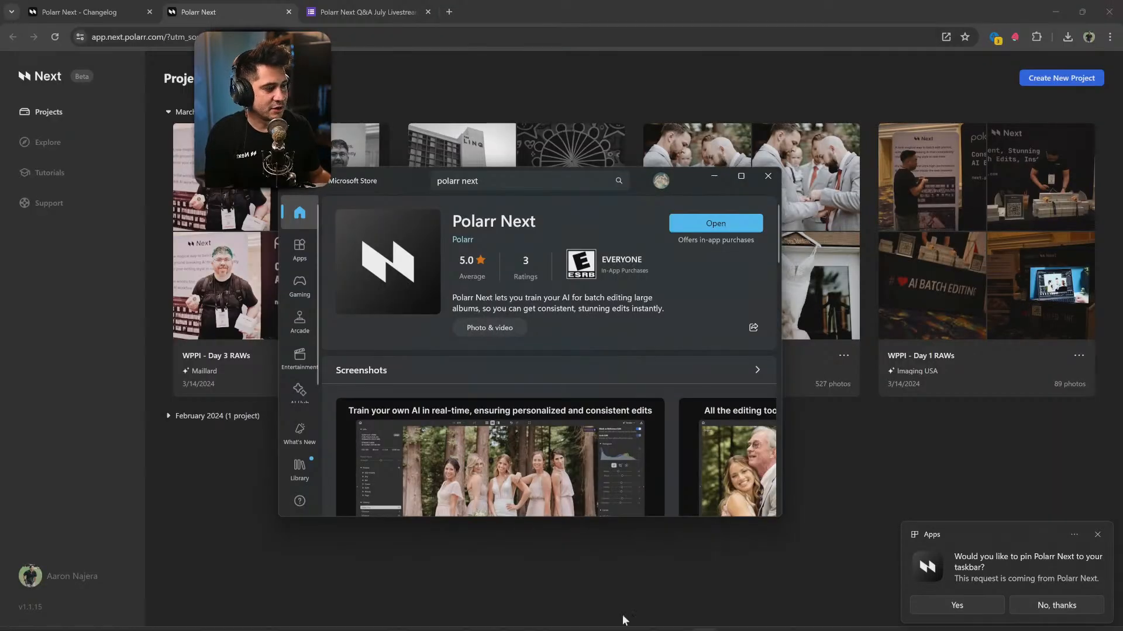
# Close the Microsoft Store and bring up the Polarr Next desktop app, declining its request to be pinned to the taskbar.
pyautogui.click(768, 176)
pyautogui.click(611, 626)
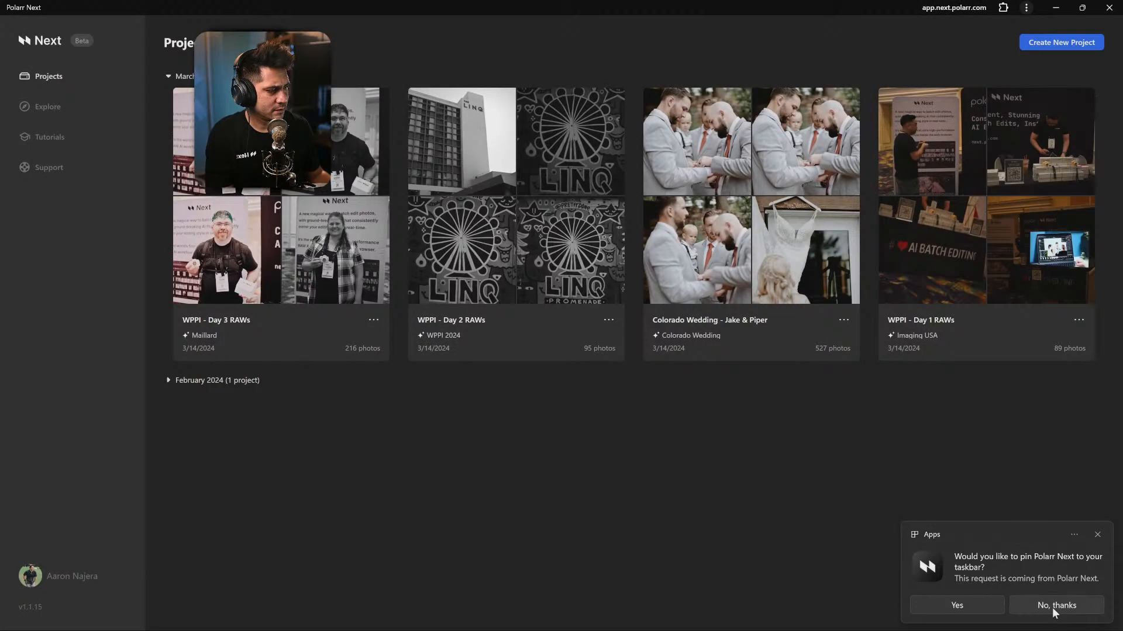
pyautogui.click(1051, 609)
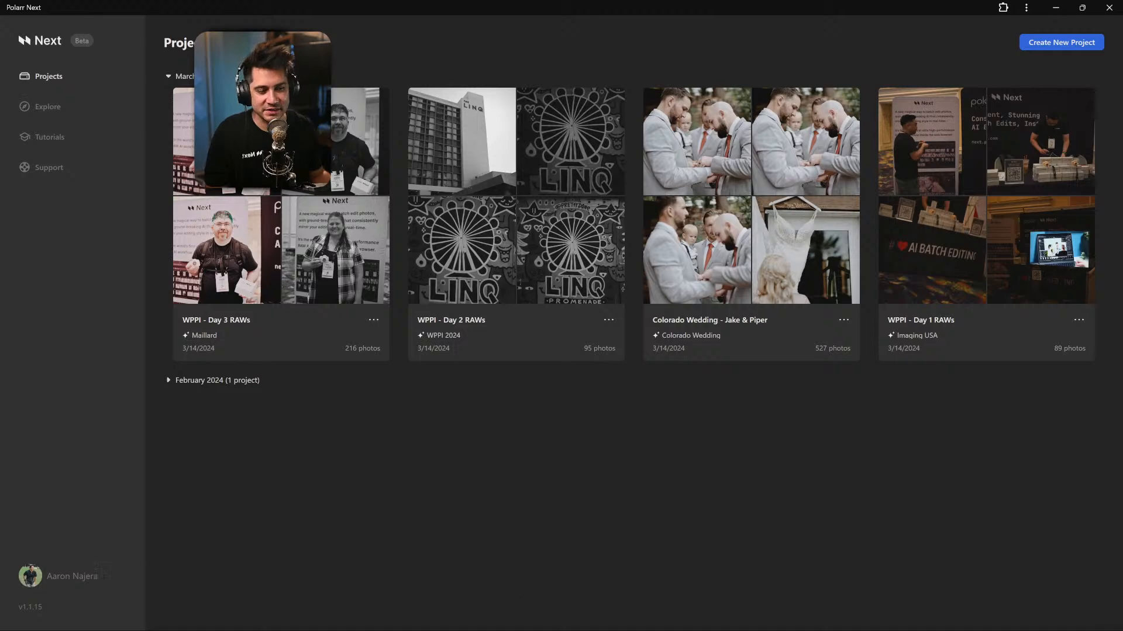
# Switch to the browser version of Polarr Next and back to the desktop app to compare their projects lists.
pyautogui.moveTo(594, 625)
pyautogui.click(537, 624)
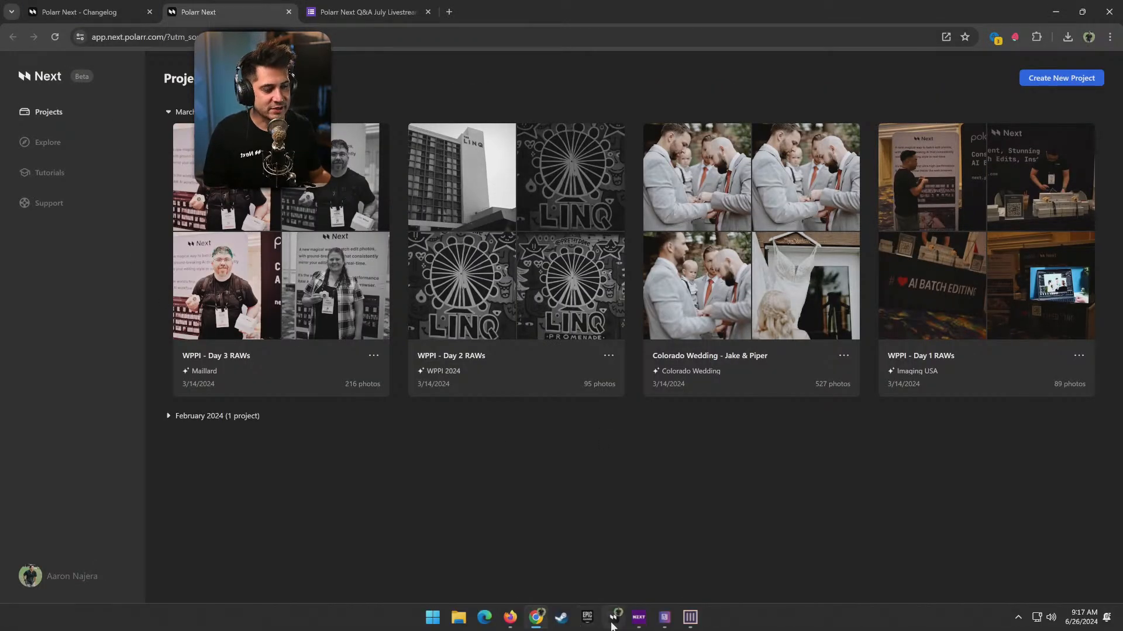
pyautogui.click(613, 623)
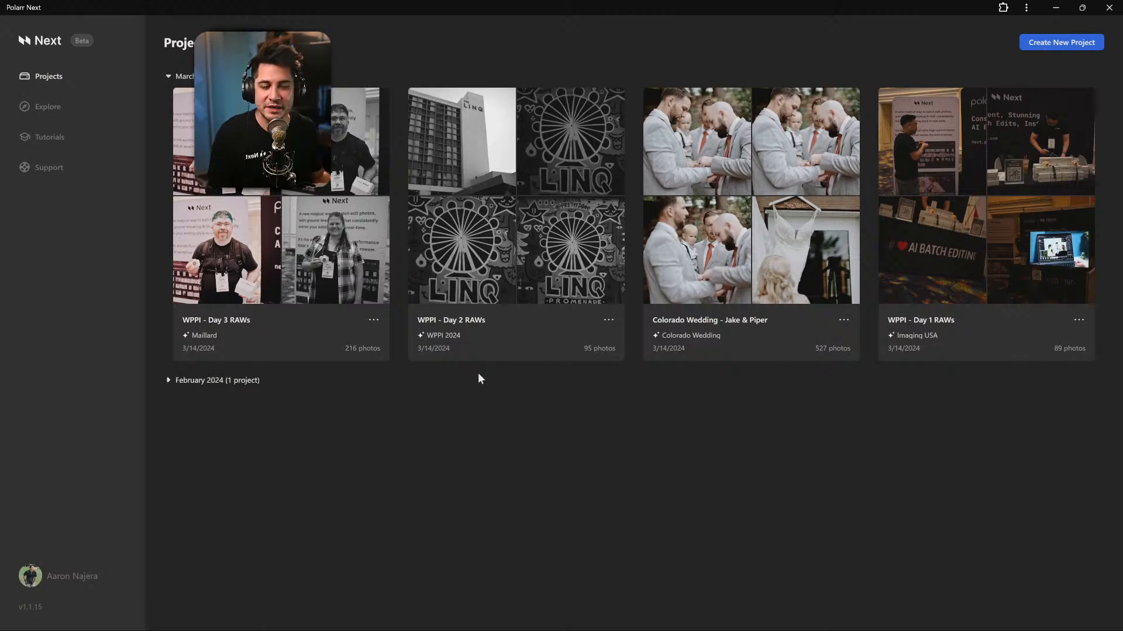
# Restore the maximized Polarr Next desktop window to a smaller floating window and close it.
pyautogui.moveTo(612, 629)
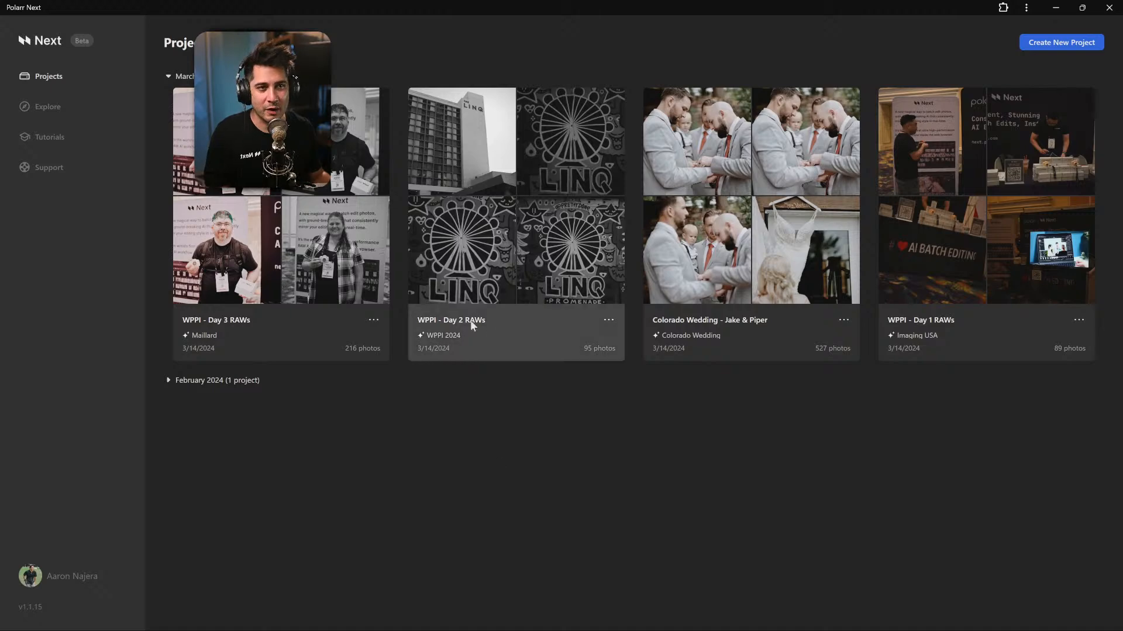
pyautogui.moveTo(259, 9); pyautogui.dragTo(239, 118)
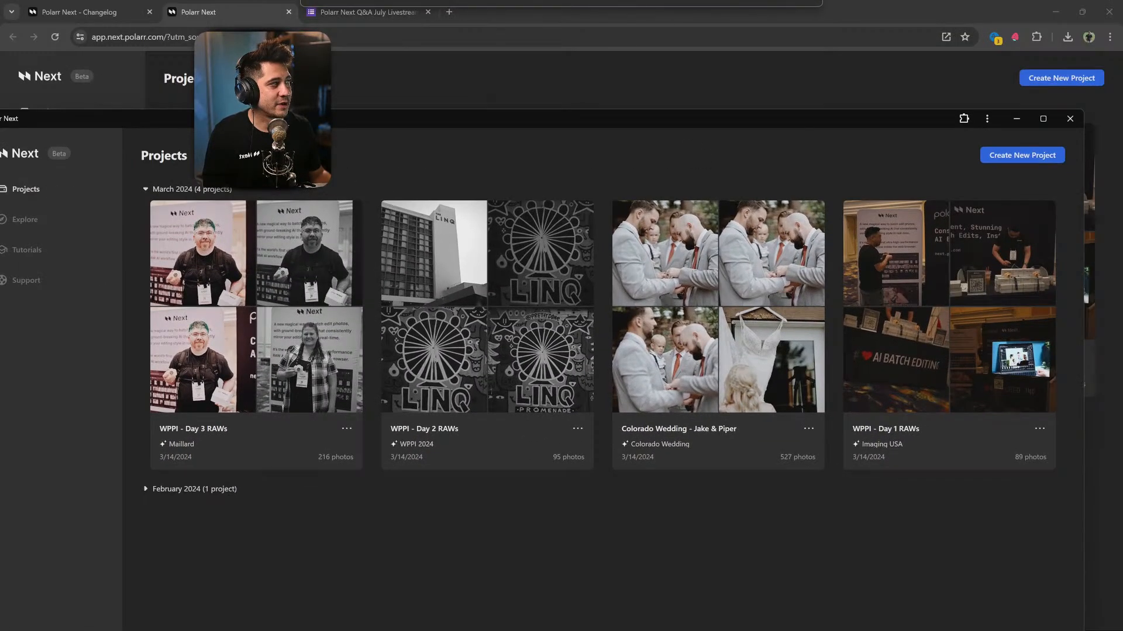
pyautogui.click(1070, 118)
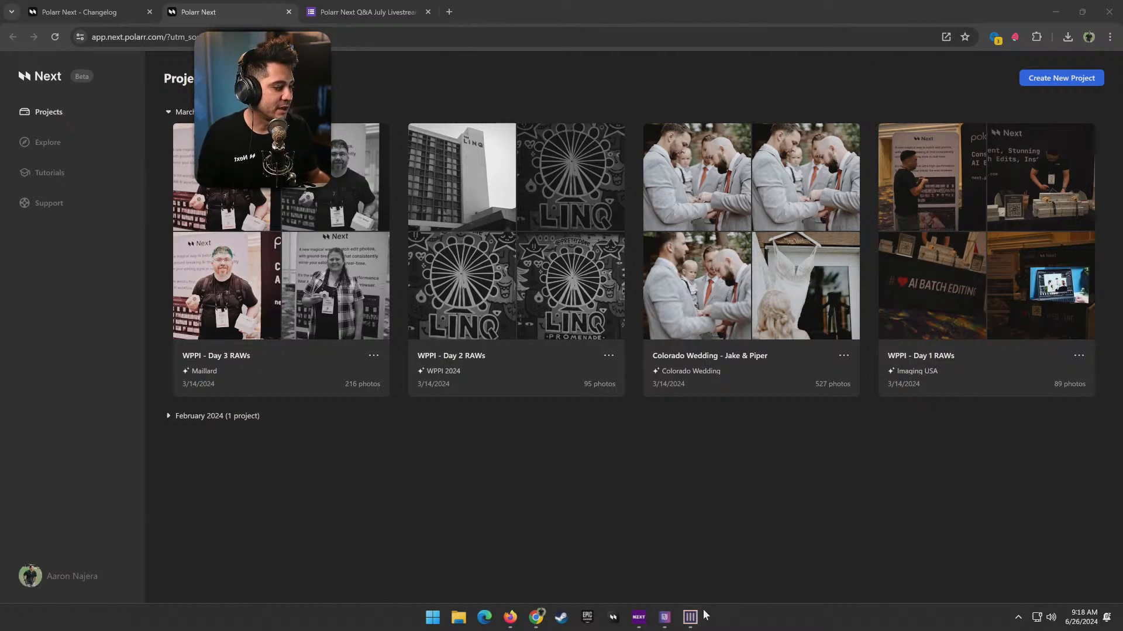
# Switch to the Narrative Select culling app with the GBC 50th RAWs project open.
pyautogui.moveTo(691, 617)
pyautogui.moveTo(688, 589)
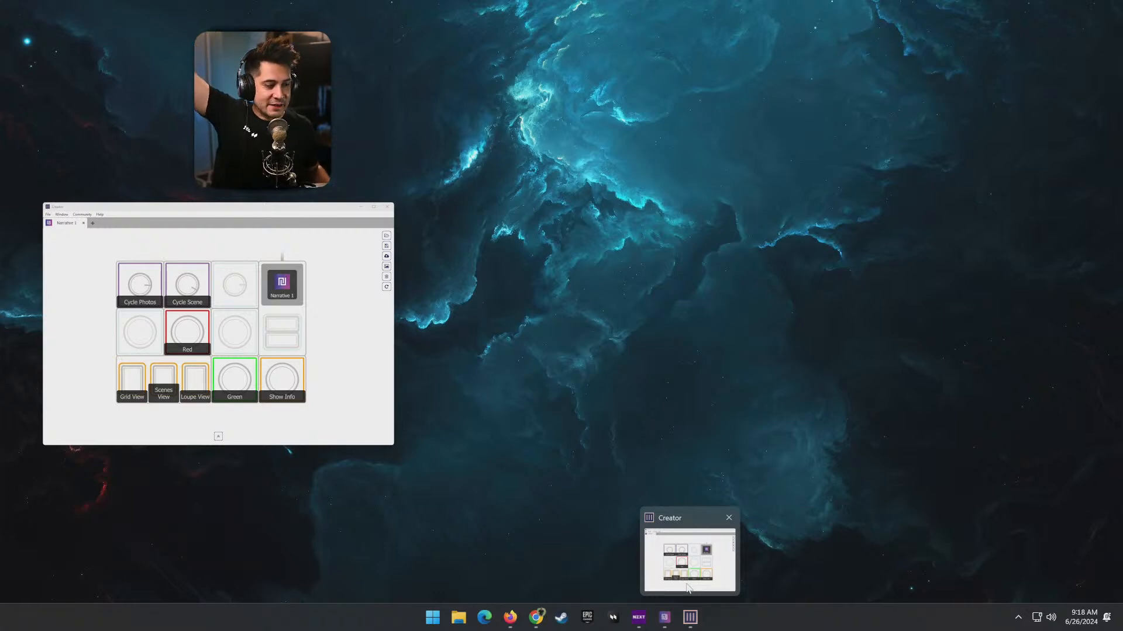
pyautogui.click(664, 617)
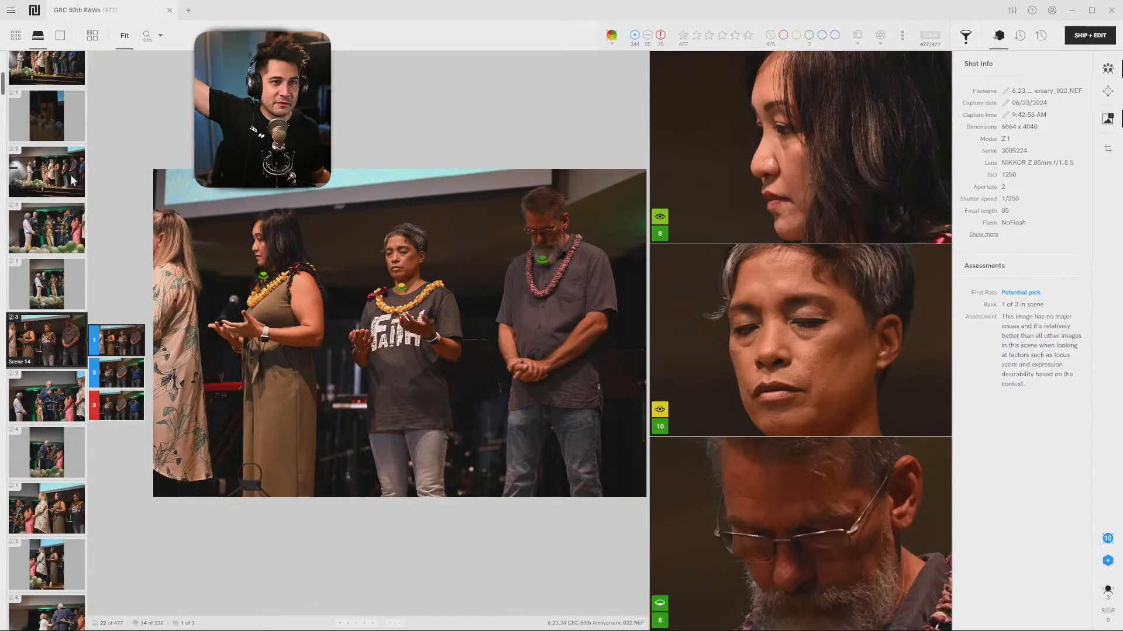
# Start a new project and browse for its image folder in Polarr Next on the Editing (D:) drive.
pyautogui.click(188, 10)
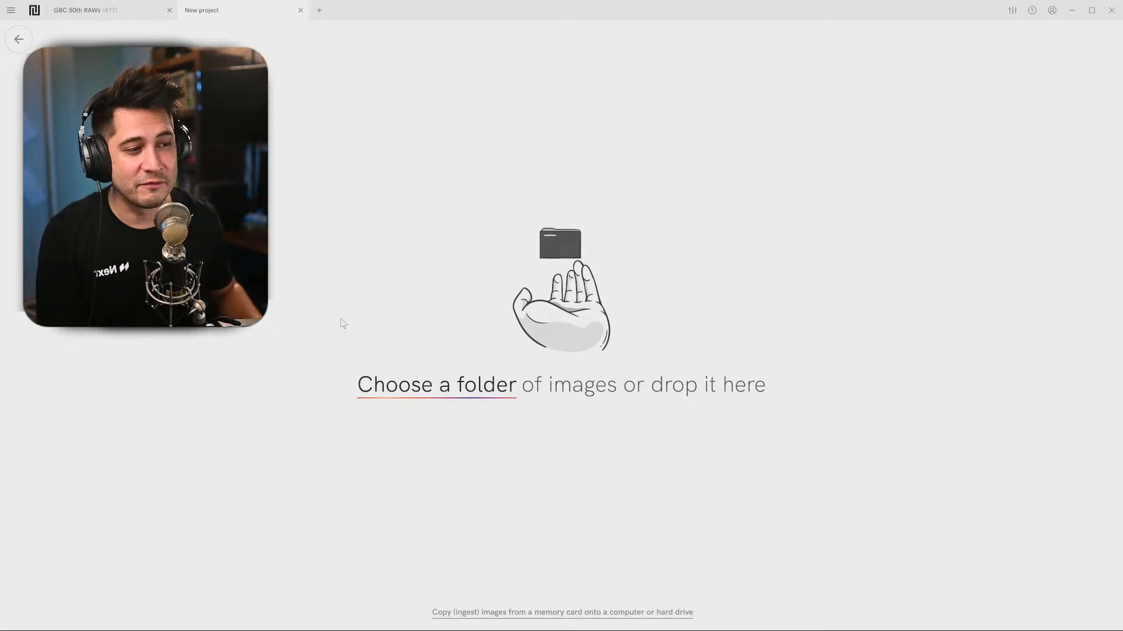
pyautogui.click(485, 387)
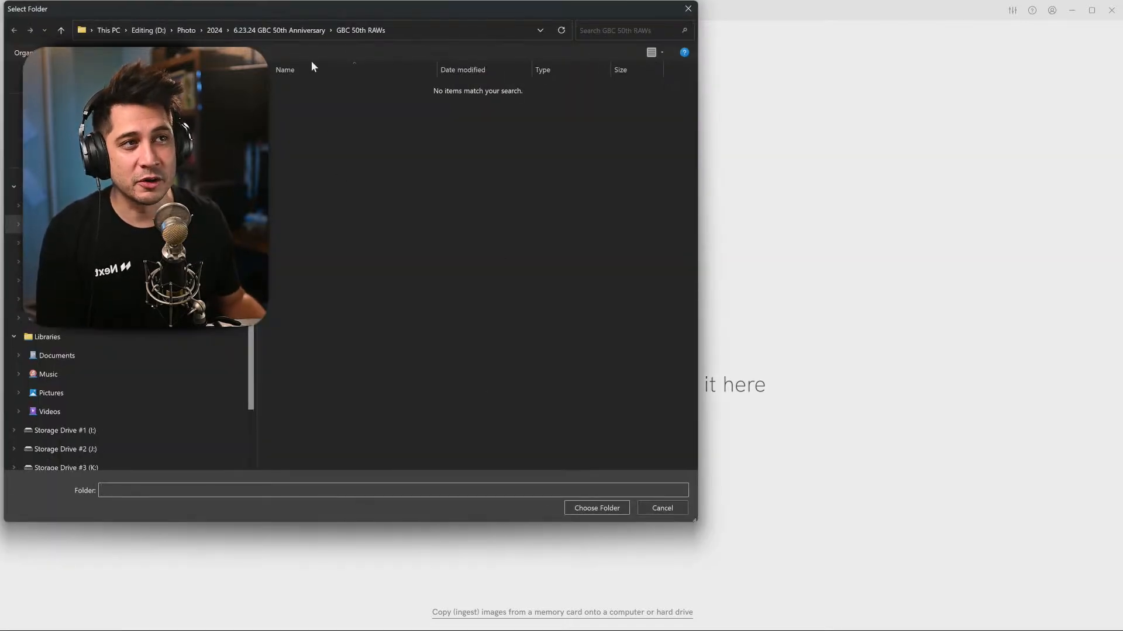
pyautogui.click(186, 30)
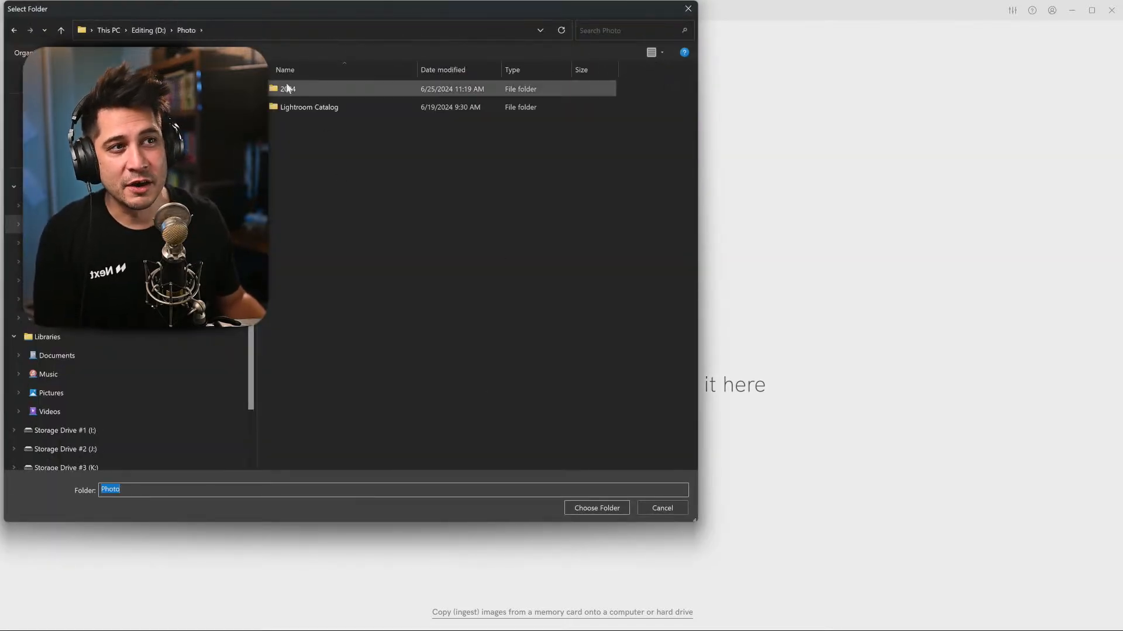
pyautogui.click(146, 29)
pyautogui.doubleClick(304, 108)
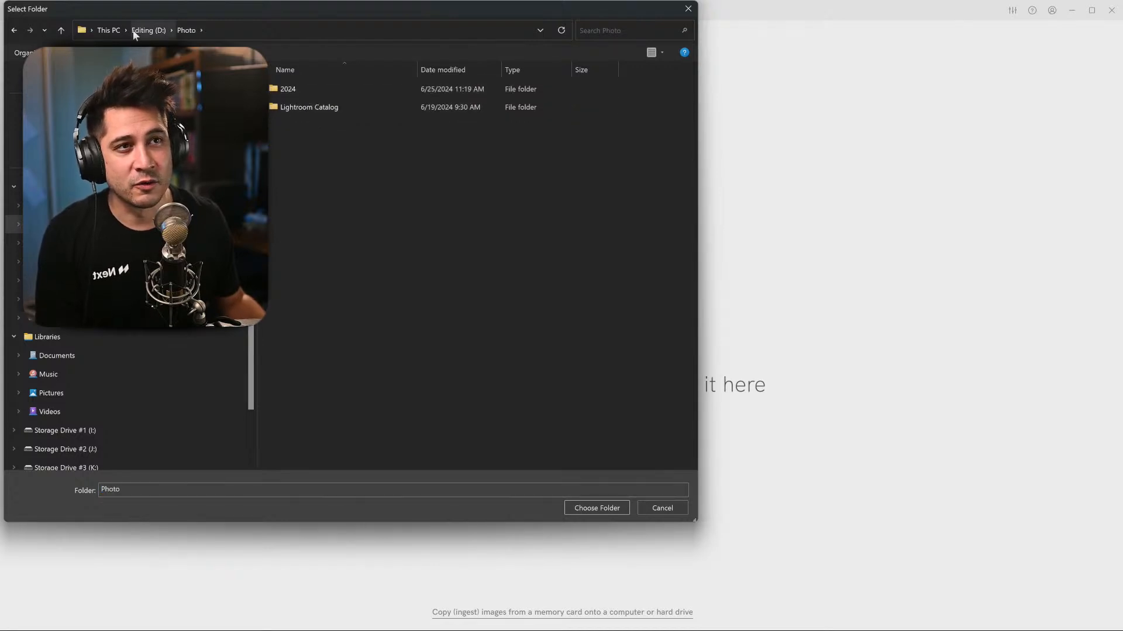
pyautogui.click(134, 31)
pyautogui.doubleClick(304, 126)
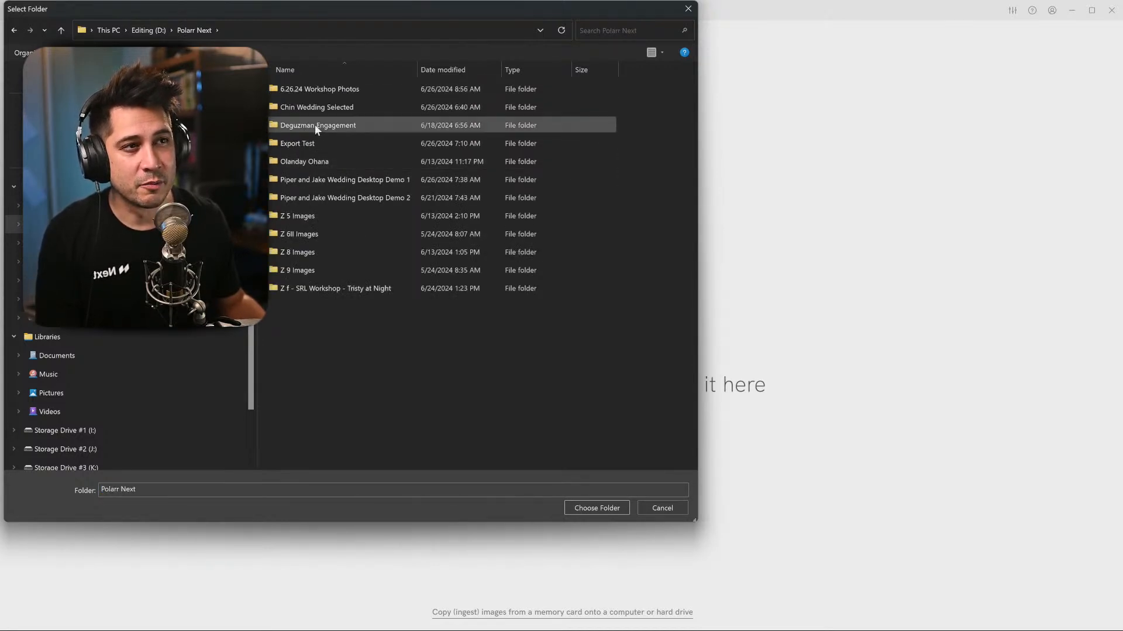
# Choose the Chin Wedding Selected folder and create the project under the same name.
pyautogui.doubleClick(315, 108)
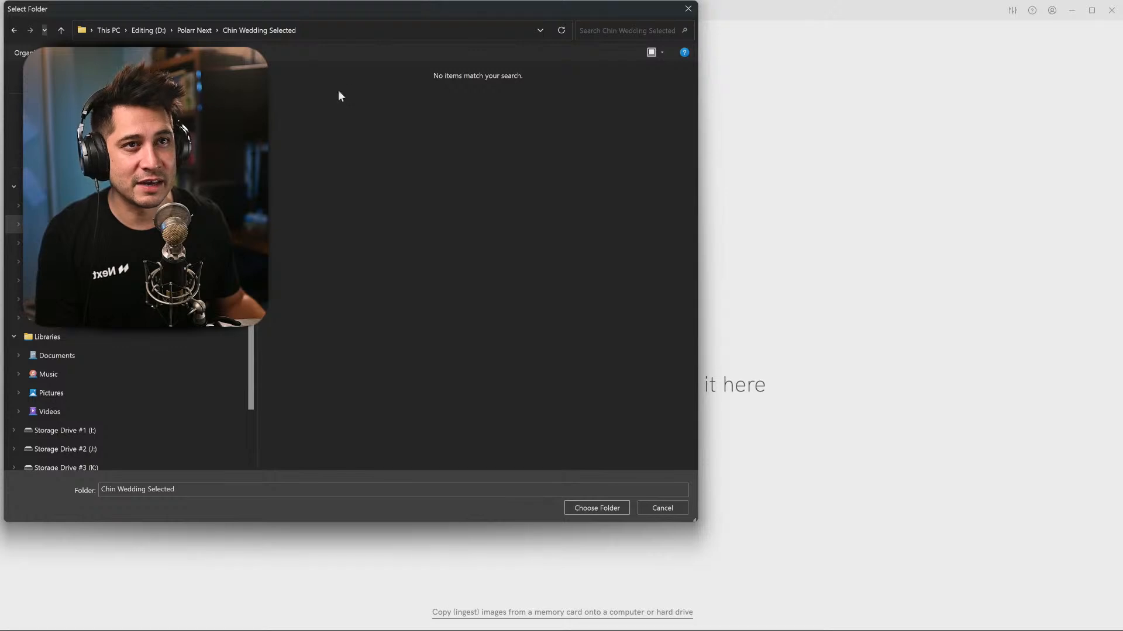
pyautogui.click(599, 508)
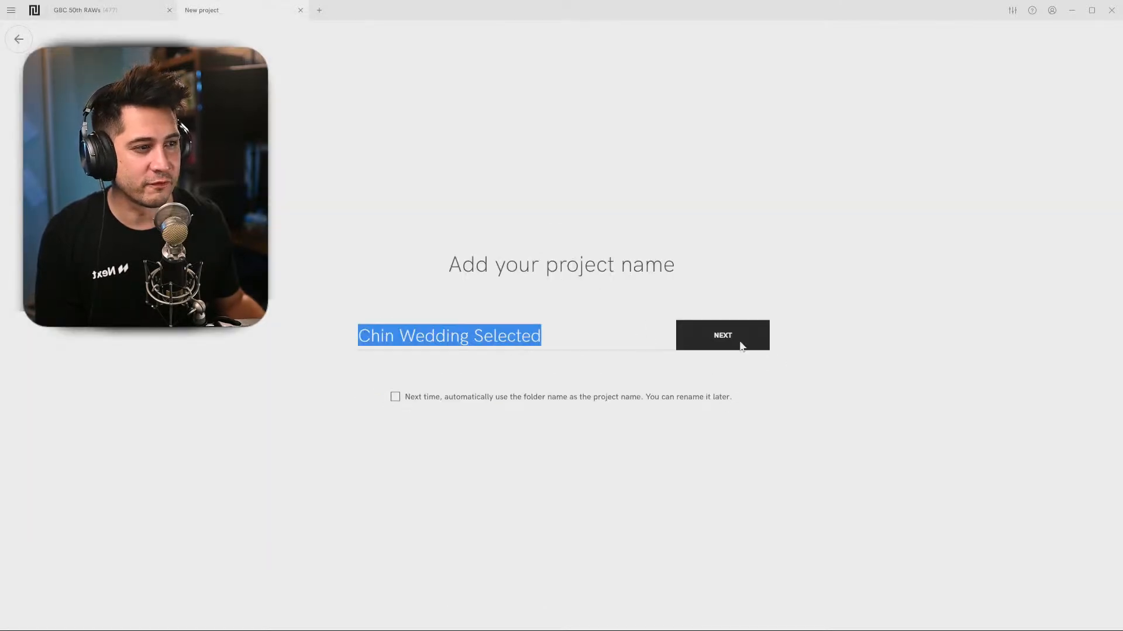
pyautogui.click(709, 348)
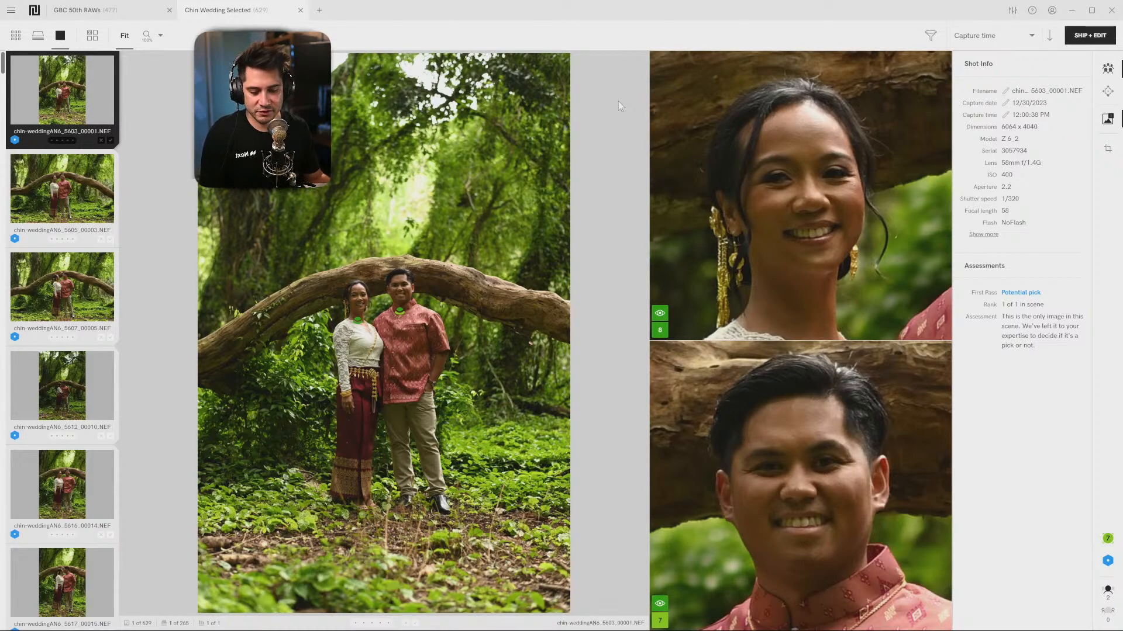
# Page forward through the Chin Wedding Selected photos in loupe view, examining the face close-ups and image assessments.
pyautogui.press('Right')
pyautogui.press('Right')
pyautogui.press('Right')
pyautogui.press('Right')
pyautogui.press('Right')
pyautogui.press('Right')
pyautogui.press('Right')
pyautogui.press('Right')
pyautogui.press('Right')
pyautogui.press('Right')
pyautogui.press('Right')
pyautogui.press('Right')
pyautogui.press('Right')
pyautogui.press('Right')
pyautogui.press('Right')
pyautogui.press('Right')
pyautogui.press('Right')
pyautogui.press('Right')
pyautogui.press('Right')
pyautogui.press('Right')
pyautogui.press('Right')
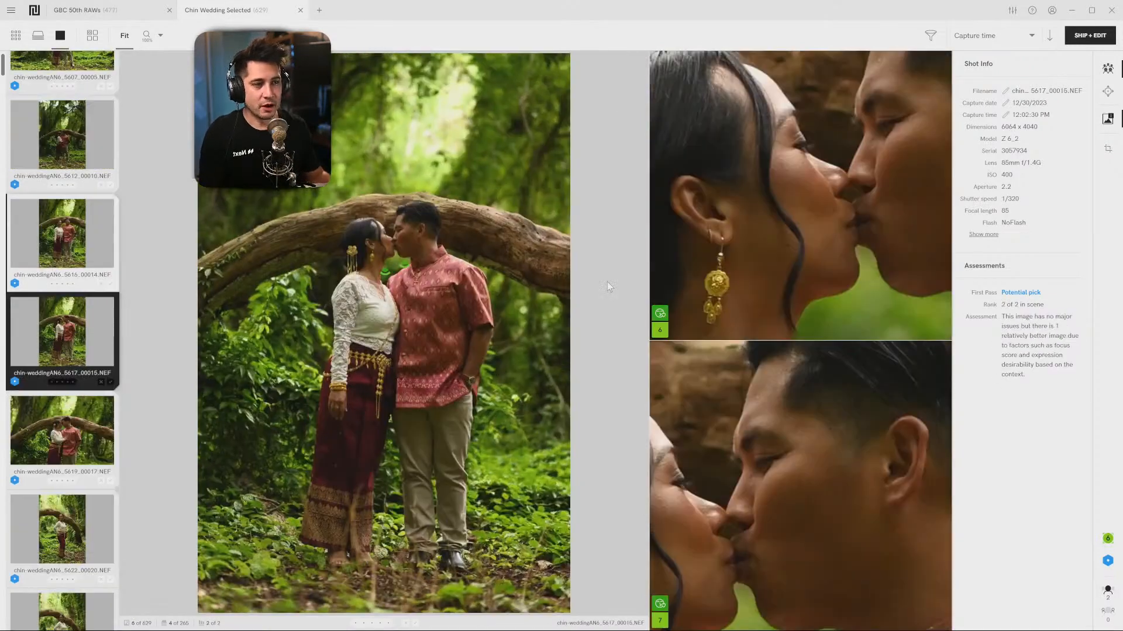
pyautogui.press('Right')
pyautogui.press('Right')
pyautogui.press('Right')
pyautogui.press('Right')
pyautogui.press('Right')
pyautogui.press('Right')
pyautogui.press('Right')
pyautogui.press('Right')
pyautogui.press('Right')
pyautogui.press('Right')
pyautogui.press('Right')
pyautogui.press('Right')
pyautogui.press('Right')
pyautogui.press('Right')
pyautogui.press('Right')
pyautogui.press('Right')
pyautogui.press('Right')
pyautogui.press('Right')
pyautogui.press('Right')
pyautogui.press('Right')
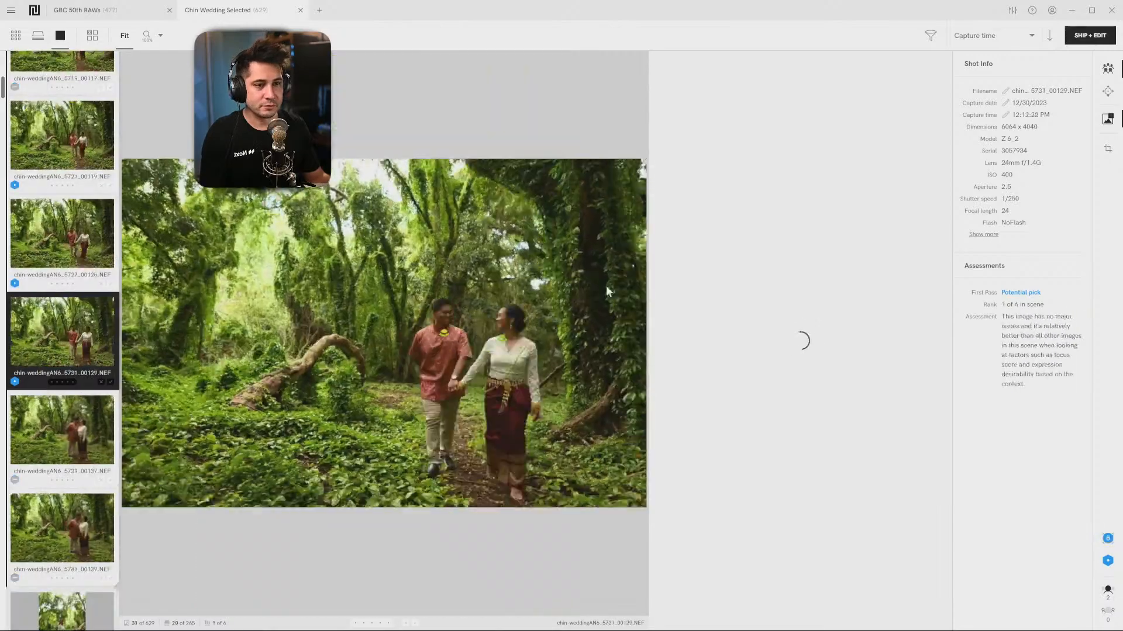
pyautogui.press('Right')
pyautogui.press('Right')
pyautogui.press('Right')
pyautogui.press('Right')
pyautogui.press('Right')
pyautogui.press('Right')
pyautogui.press('Right')
pyautogui.press('Right')
pyautogui.press('Right')
pyautogui.press('Right')
pyautogui.press('Right')
pyautogui.press('Right')
pyautogui.press('Right')
pyautogui.press('Right')
pyautogui.press('Right')
pyautogui.press('Right')
pyautogui.press('Right')
pyautogui.press('Right')
pyautogui.press('Right')
pyautogui.press('Right')
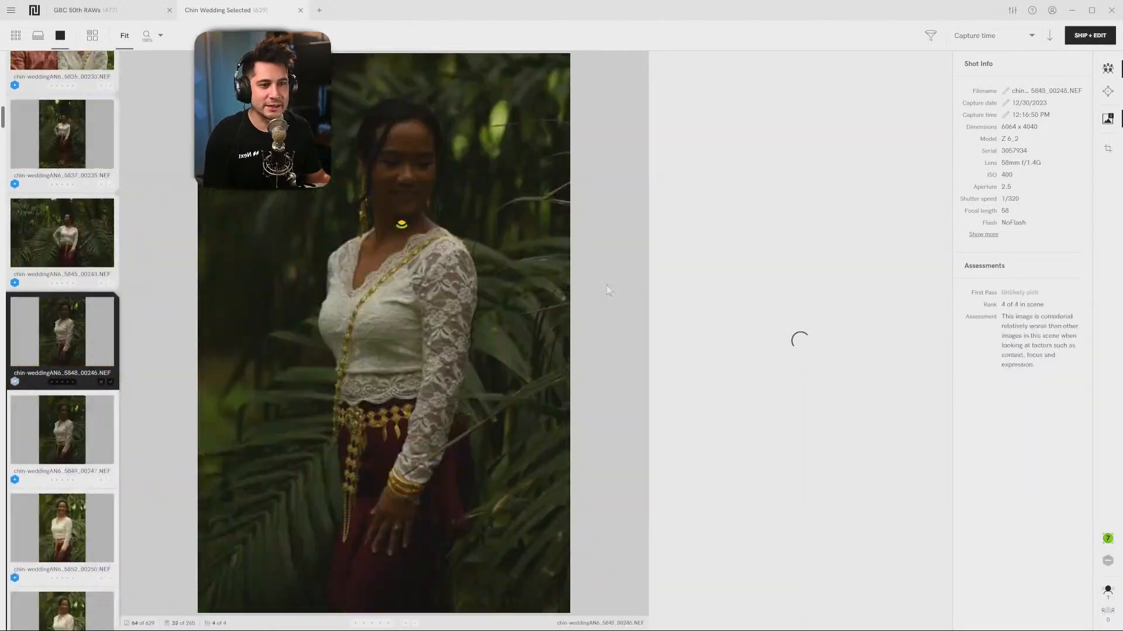
pyautogui.press('Right')
pyautogui.press('Right')
pyautogui.press('Right')
pyautogui.press('Right')
pyautogui.press('Right')
pyautogui.press('Right')
pyautogui.press('Right')
pyautogui.press('Right')
pyautogui.press('Right')
pyautogui.press('Right')
pyautogui.press('Right')
pyautogui.press('Right')
pyautogui.press('Right')
pyautogui.press('Right')
pyautogui.press('Right')
pyautogui.press('Right')
pyautogui.press('Right')
pyautogui.press('Right')
pyautogui.press('Right')
pyautogui.press('Right')
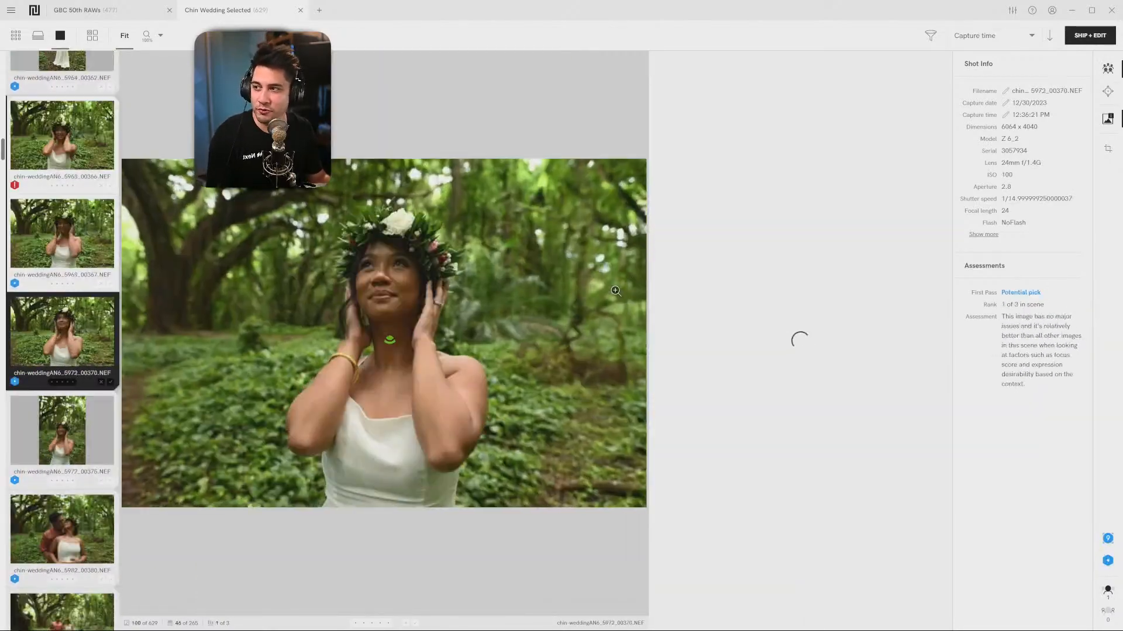
pyautogui.press('Right')
pyautogui.press('Right')
pyautogui.press('Right')
pyautogui.press('Right')
pyautogui.press('Right')
pyautogui.press('Right')
pyautogui.press('Right')
pyautogui.press('Right')
pyautogui.press('Right')
pyautogui.press('Right')
pyautogui.press('Right')
pyautogui.press('Right')
pyautogui.press('Right')
pyautogui.press('Right')
pyautogui.press('Right')
pyautogui.press('Right')
pyautogui.press('Right')
pyautogui.press('Right')
pyautogui.press('Right')
pyautogui.press('Right')
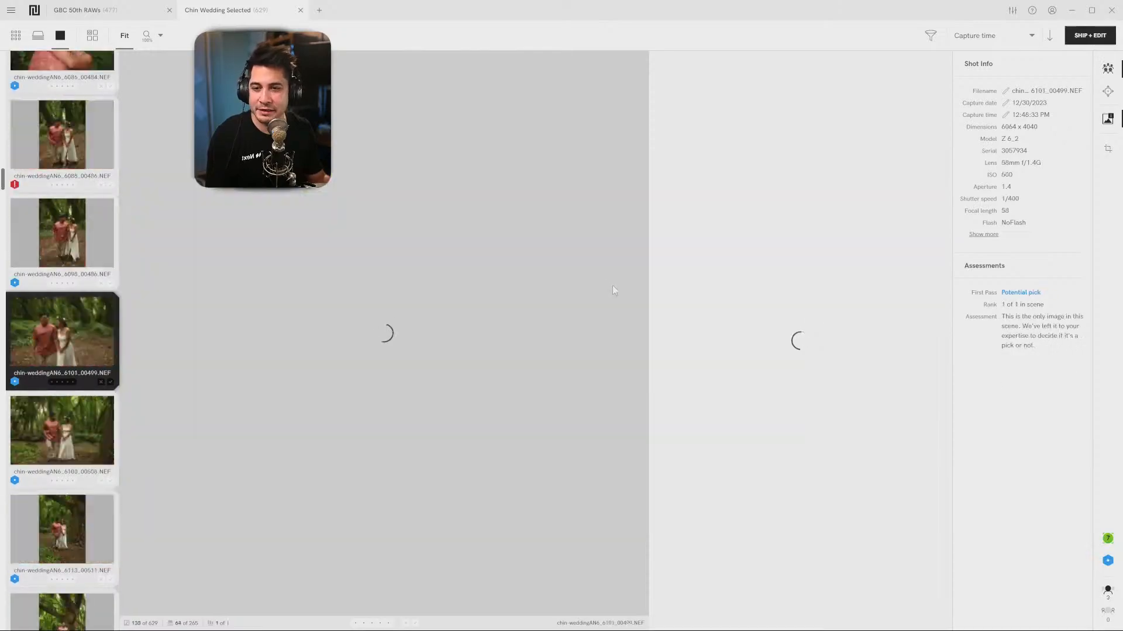
pyautogui.press('Right')
pyautogui.press('Right')
pyautogui.press('Right')
pyautogui.press('Right')
pyautogui.press('Right')
pyautogui.press('Right')
pyautogui.press('Right')
pyautogui.press('Right')
pyautogui.press('Right')
pyautogui.press('Right')
pyautogui.press('Right')
pyautogui.press('Right')
pyautogui.press('Right')
pyautogui.press('Right')
pyautogui.press('Right')
pyautogui.press('Right')
pyautogui.press('Right')
pyautogui.press('Right')
pyautogui.press('Right')
pyautogui.press('Right')
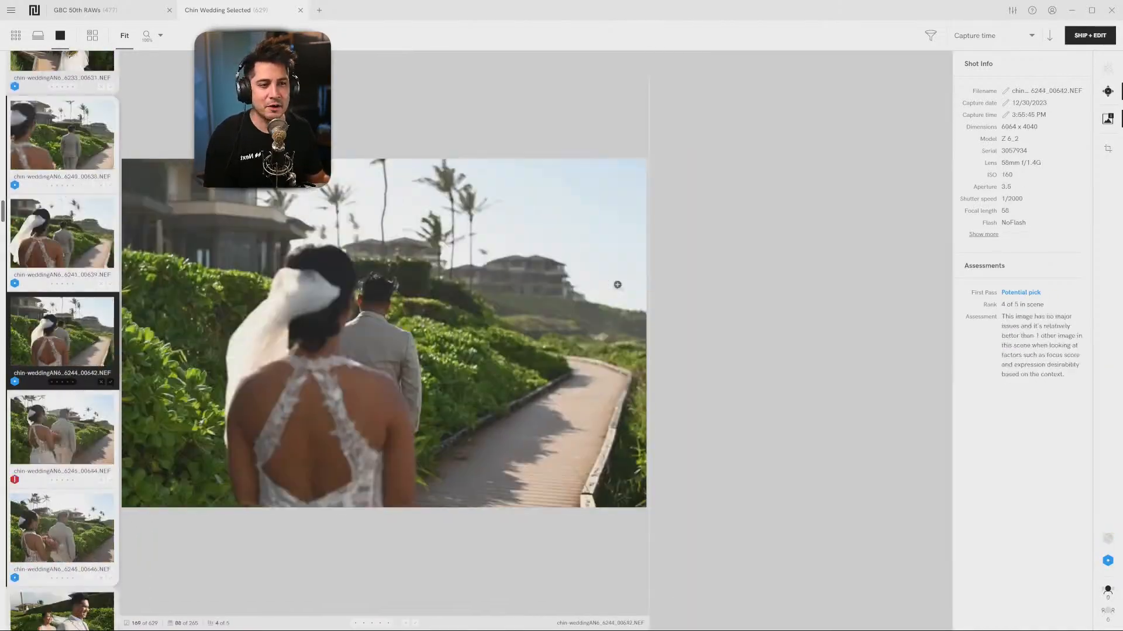
# Page forward from the boardwalk path photos to the couple's beach portraits, examining the face close-ups and first-pass assessments.
pyautogui.press('Right')
pyautogui.press('Right')
pyautogui.press('Right')
pyautogui.press('Right')
pyautogui.press('Right')
pyautogui.press('Right')
pyautogui.press('Right')
pyautogui.press('Right')
pyautogui.press('Right')
pyautogui.press('Right')
pyautogui.press('Right')
pyautogui.press('Right')
pyautogui.press('Right')
pyautogui.press('Right')
pyautogui.press('Right')
pyautogui.press('Right')
pyautogui.press('Right')
pyautogui.press('Right')
pyautogui.press('Right')
pyautogui.press('Right')
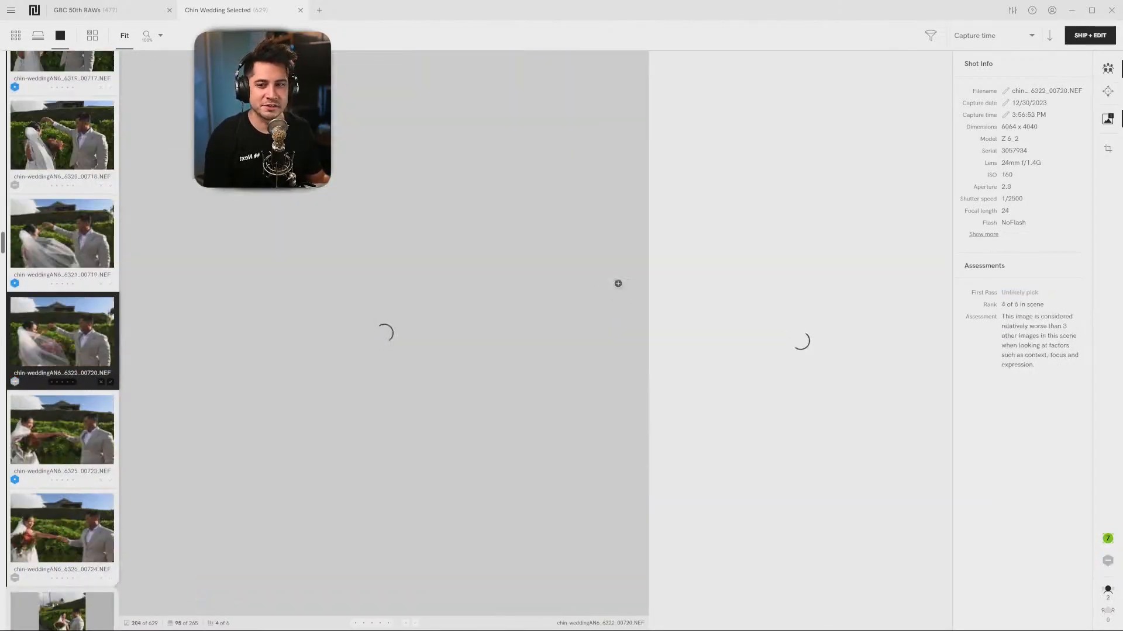
pyautogui.press('Right')
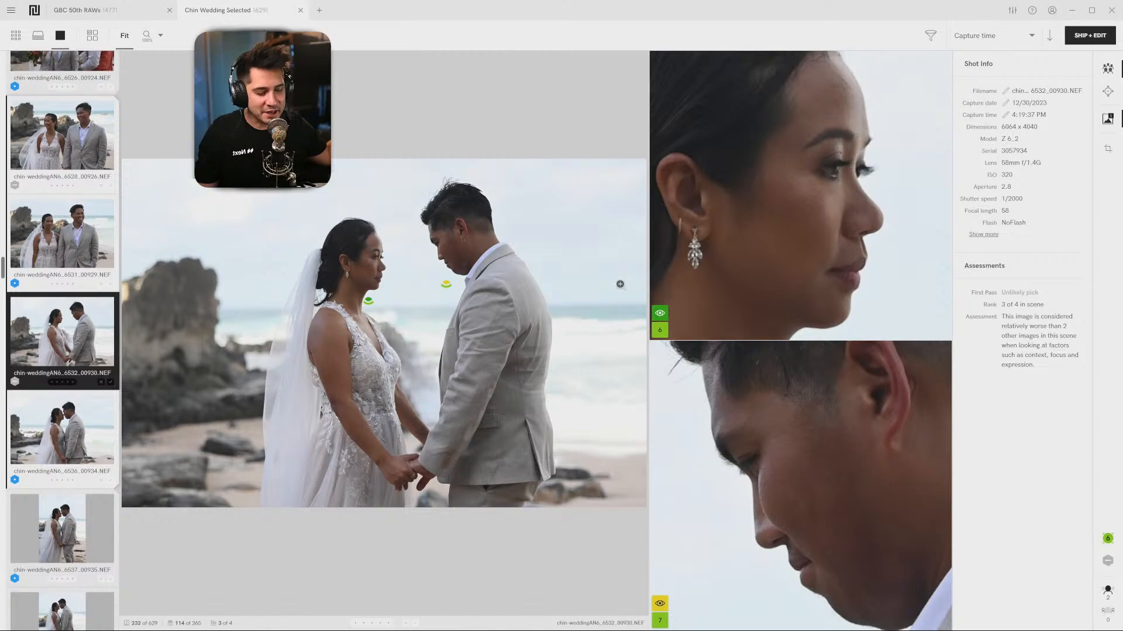
# Page back from the beach portraits past the boardwalk photos to the groom's forest portraits, checking each image's assessment.
pyautogui.press('Left')
pyautogui.press('Left')
pyautogui.press('Left')
pyautogui.press('Left')
pyautogui.press('Left')
pyautogui.press('Left')
pyautogui.press('Left')
pyautogui.press('Left')
pyautogui.press('Left')
pyautogui.press('Left')
pyautogui.press('Left')
pyautogui.press('Left')
pyautogui.press('Left')
pyautogui.press('Left')
pyautogui.press('Left')
pyautogui.press('Left')
pyautogui.press('Left')
pyautogui.press('Left')
pyautogui.press('Left')
pyautogui.press('Left')
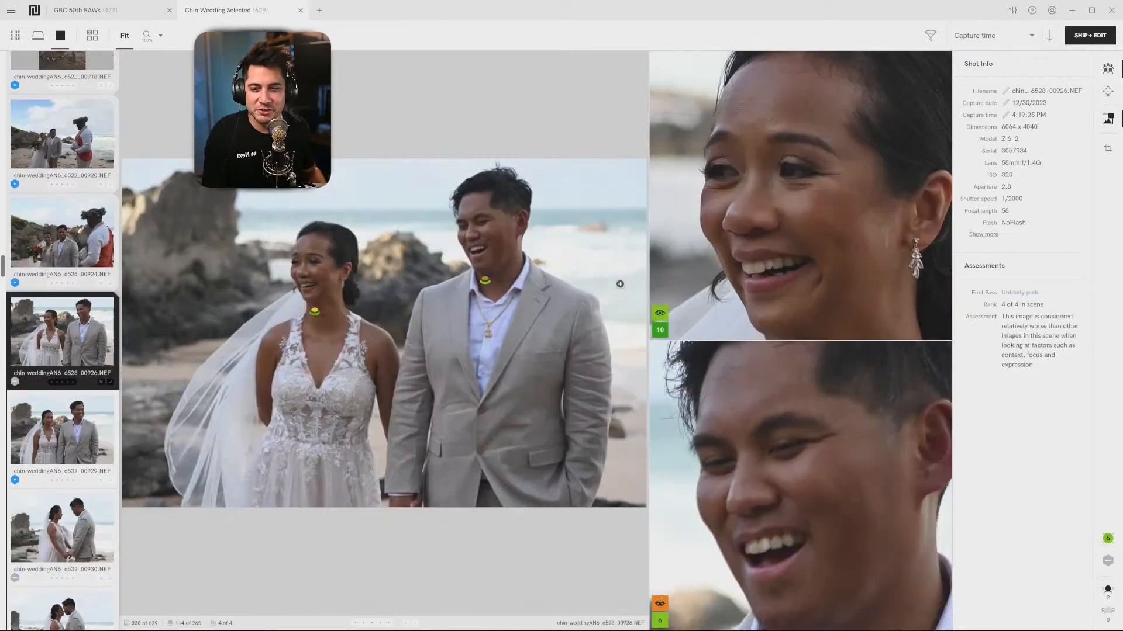
pyautogui.press('Left')
pyautogui.press('Left')
pyautogui.press('Left')
pyautogui.press('Left')
pyautogui.press('Left')
pyautogui.press('Left')
pyautogui.press('Left')
pyautogui.press('Left')
pyautogui.press('Left')
pyautogui.press('Left')
pyautogui.press('Left')
pyautogui.press('Left')
pyautogui.press('Left')
pyautogui.press('Left')
pyautogui.press('Left')
pyautogui.press('Left')
pyautogui.press('Left')
pyautogui.press('Left')
pyautogui.press('Left')
pyautogui.press('Left')
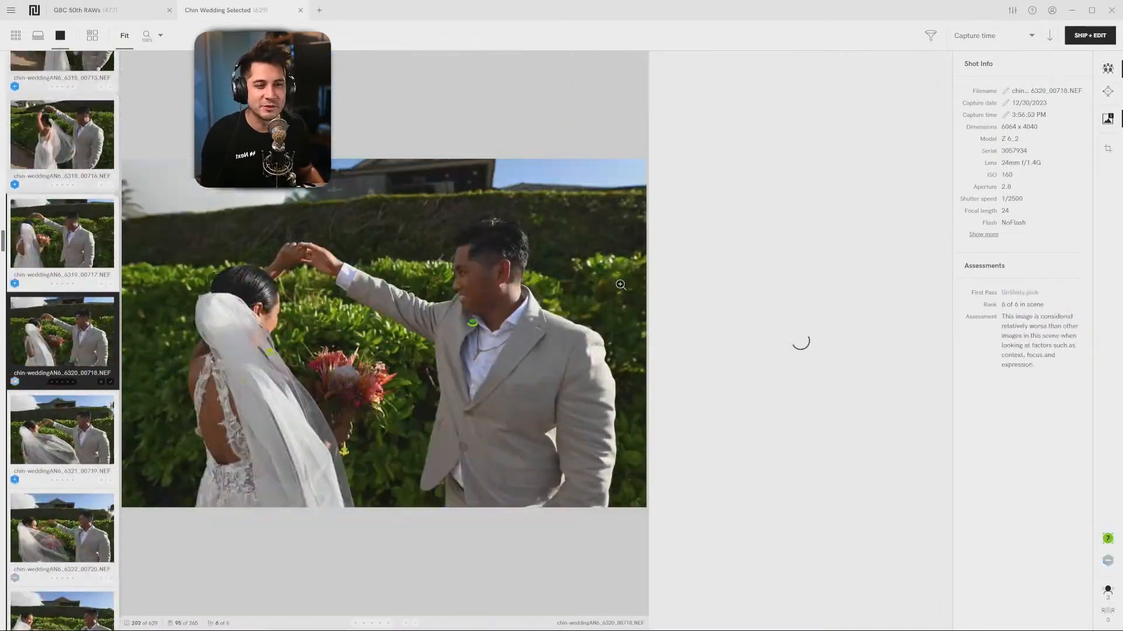
pyautogui.press('Left')
pyautogui.press('Left')
pyautogui.press('Left')
pyautogui.press('Left')
pyautogui.press('Left')
pyautogui.press('Left')
pyautogui.press('Left')
pyautogui.press('Left')
pyautogui.press('Left')
pyautogui.press('Left')
pyautogui.press('Left')
pyautogui.press('Left')
pyautogui.press('Left')
pyautogui.press('Left')
pyautogui.press('Left')
pyautogui.press('Left')
pyautogui.press('Left')
pyautogui.press('Left')
pyautogui.press('Left')
pyautogui.press('Left')
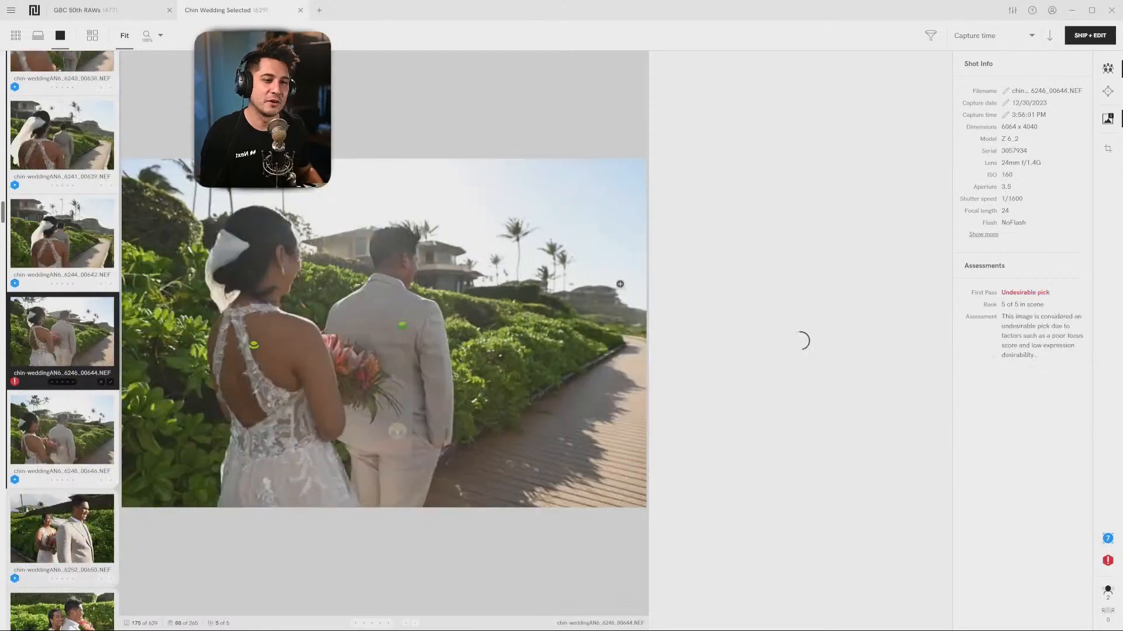
pyautogui.press('Left')
pyautogui.press('Left')
pyautogui.press('Left')
pyautogui.press('Left')
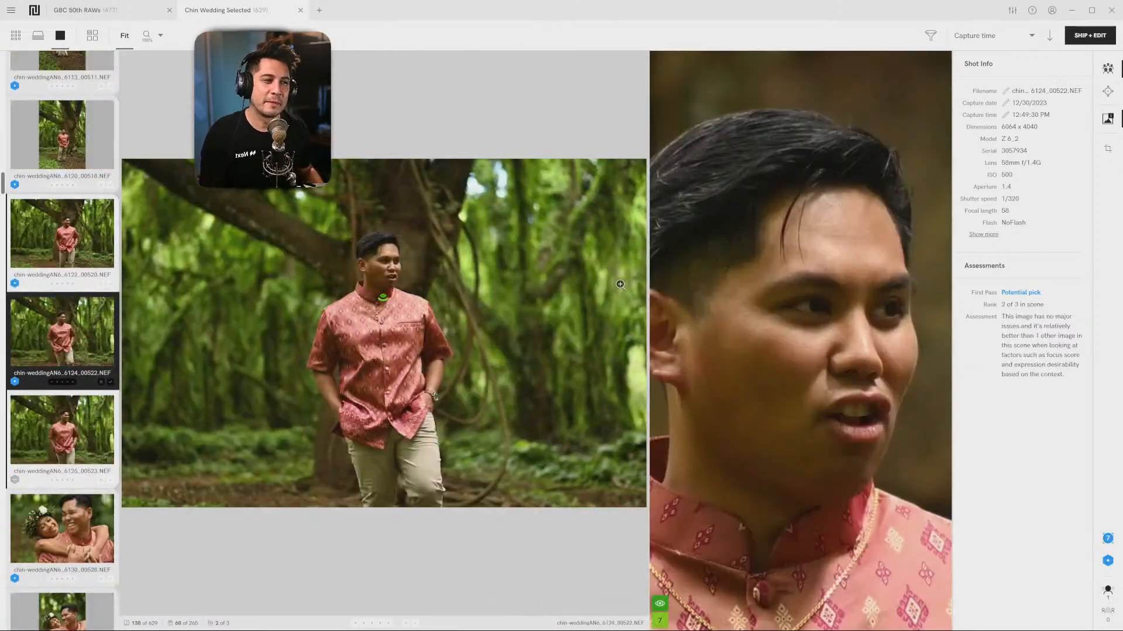
# Review the earlier forest photos back to the close-up of ringed hands on the groom's head.
pyautogui.press('Left')
pyautogui.press('Left')
pyautogui.press('Left')
pyautogui.press('Left')
pyautogui.press('Left')
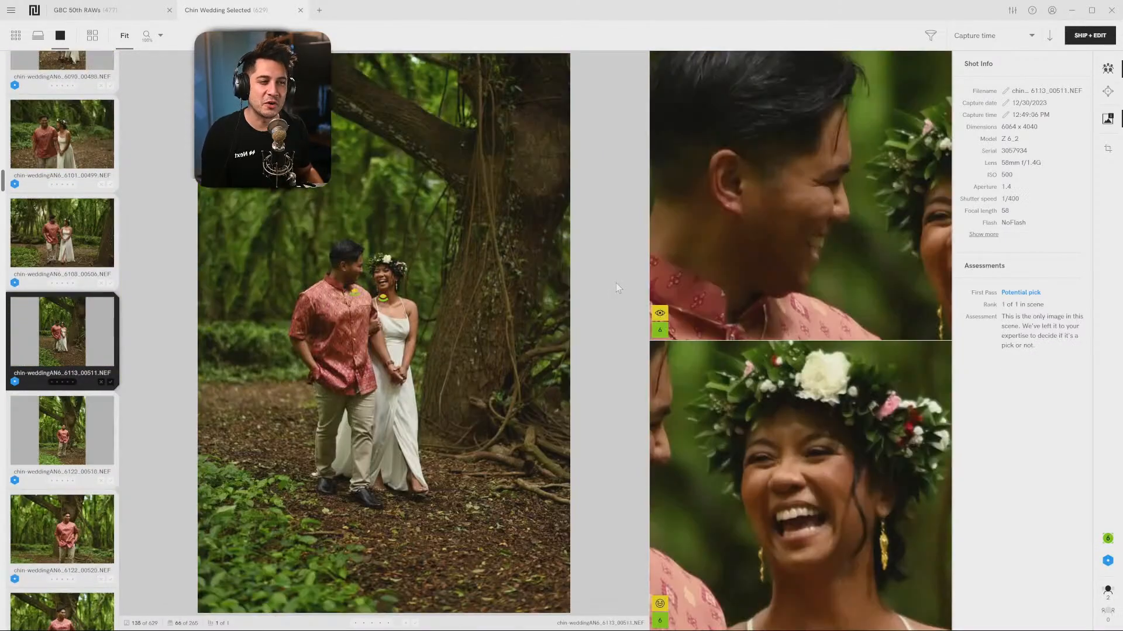
pyautogui.press('Left')
pyautogui.press('Left')
pyautogui.press('Left')
pyautogui.press('Left')
pyautogui.press('Left')
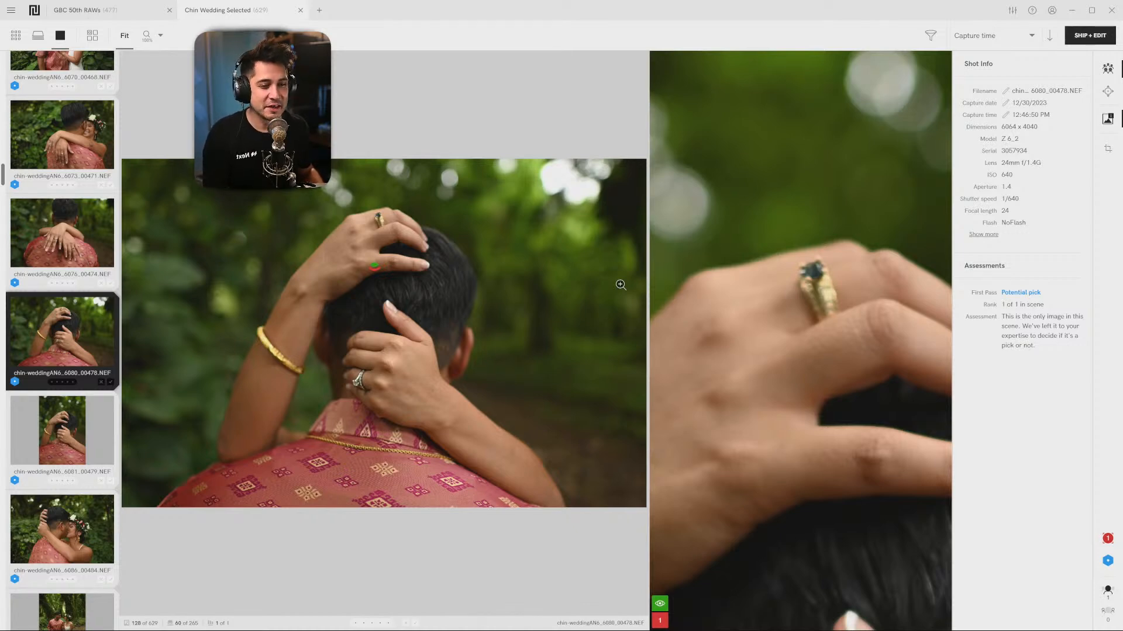
# Compare the couple's forest walking shots and return to frame 6088 to examine its assessment and face close-ups.
pyautogui.press('Right')
pyautogui.press('Right')
pyautogui.press('Right')
pyautogui.press('Right')
pyautogui.press('Right')
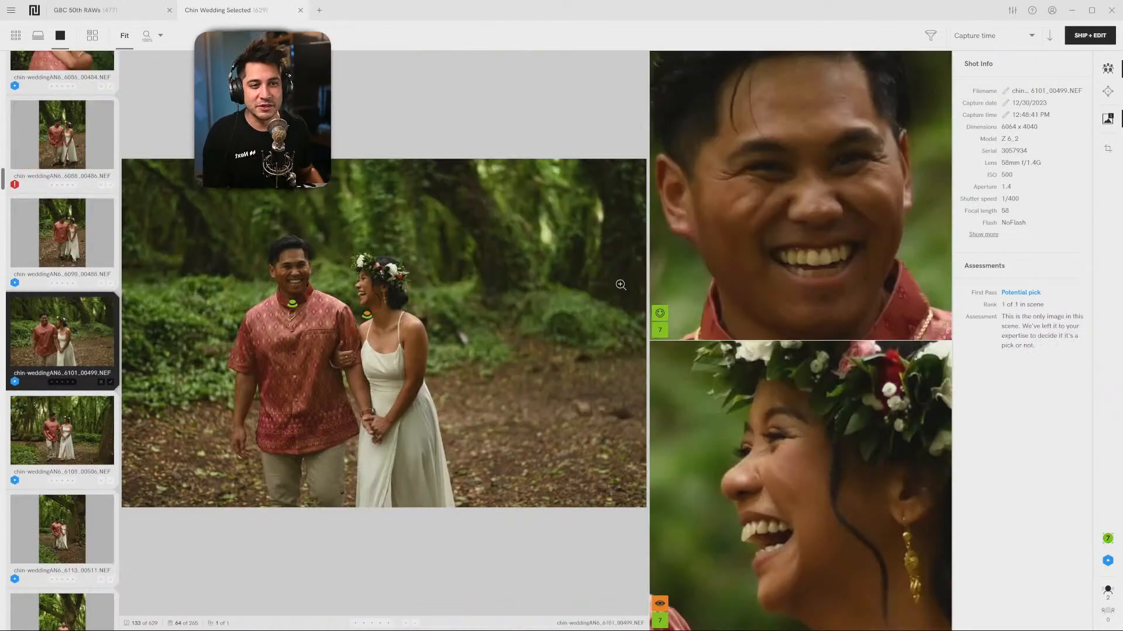
pyautogui.press('Left')
pyautogui.press('Left')
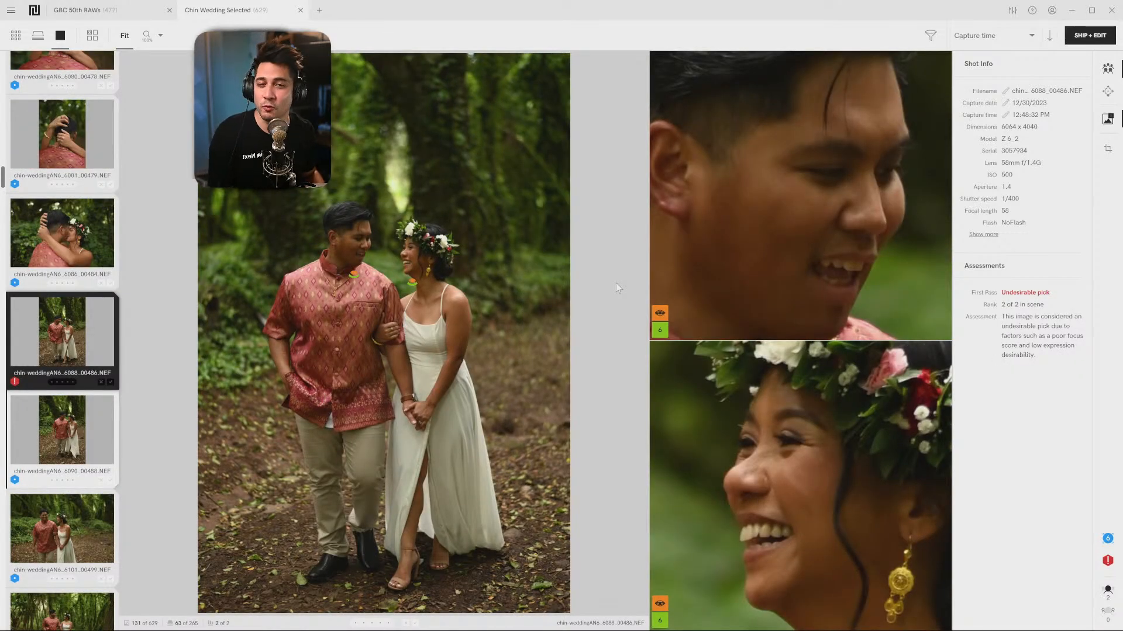
# Page back through the forest embrace photos to the shot of the couple holding their ringed hands toward the camera.
pyautogui.press('Left')
pyautogui.press('Left')
pyautogui.press('Left')
pyautogui.press('Left')
pyautogui.press('Left')
pyautogui.press('Left')
pyautogui.press('Left')
pyautogui.press('Left')
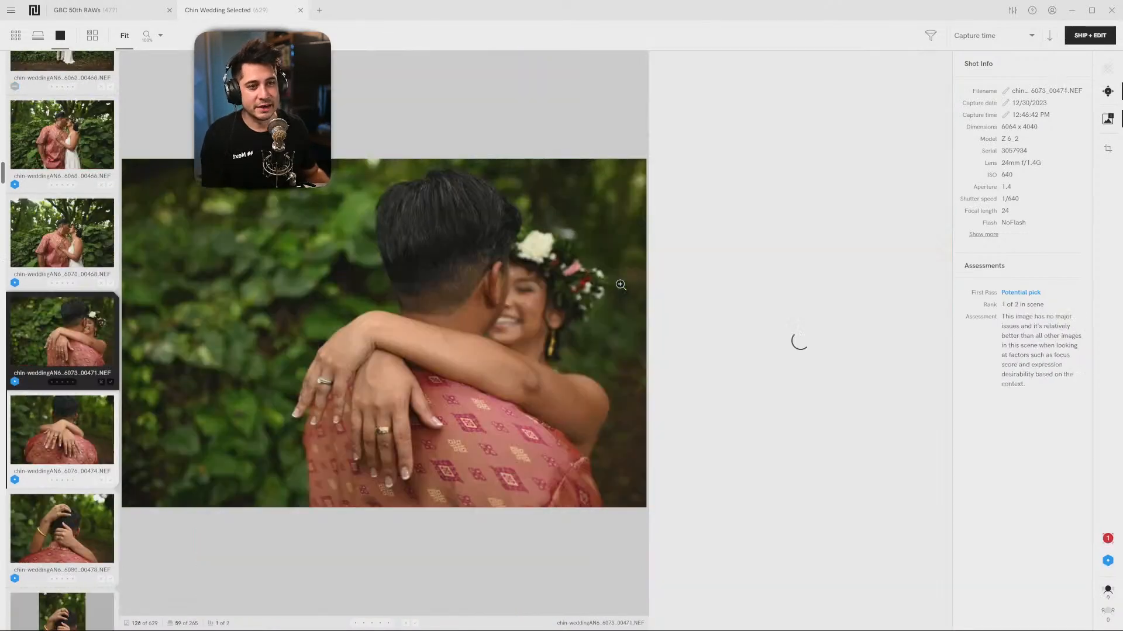
pyautogui.press('Left')
pyautogui.press('Left')
pyautogui.press('Left')
pyautogui.press('Left')
pyautogui.press('Left')
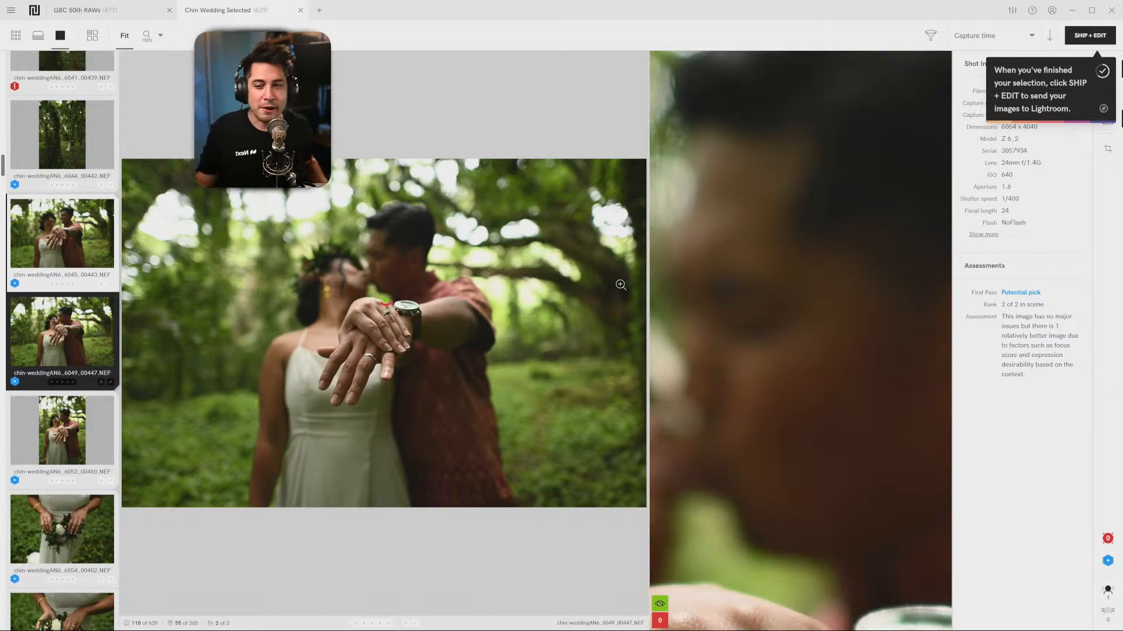
# Continue back through the forest kiss photos to the bride's solo portrait in the white lace top, examining the assessments.
pyautogui.press('Left')
pyautogui.press('Left')
pyautogui.press('Left')
pyautogui.press('Left')
pyautogui.press('Left')
pyautogui.press('Left')
pyautogui.press('Left')
pyautogui.press('Left')
pyautogui.press('Left')
pyautogui.press('Left')
pyautogui.press('Left')
pyautogui.press('Left')
pyautogui.press('Left')
pyautogui.press('Left')
pyautogui.press('Left')
pyautogui.press('Left')
pyautogui.press('Left')
pyautogui.press('Left')
pyautogui.press('Left')
pyautogui.press('Left')
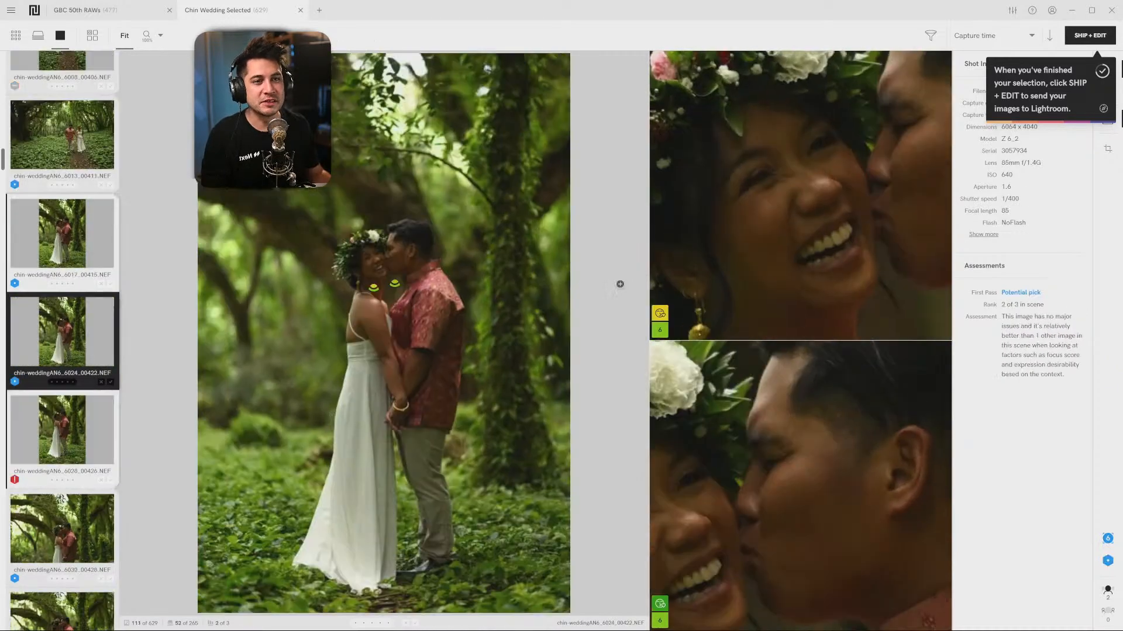
pyautogui.press('Left')
pyautogui.press('Left')
pyautogui.press('Left')
pyautogui.press('Left')
pyautogui.press('Left')
pyautogui.press('Left')
pyautogui.press('Left')
pyautogui.press('Left')
pyautogui.press('Left')
pyautogui.press('Left')
pyautogui.press('Left')
pyautogui.press('Left')
pyautogui.press('Left')
pyautogui.press('Left')
pyautogui.press('Left')
pyautogui.press('Left')
pyautogui.press('Left')
pyautogui.press('Left')
pyautogui.press('Left')
pyautogui.press('Left')
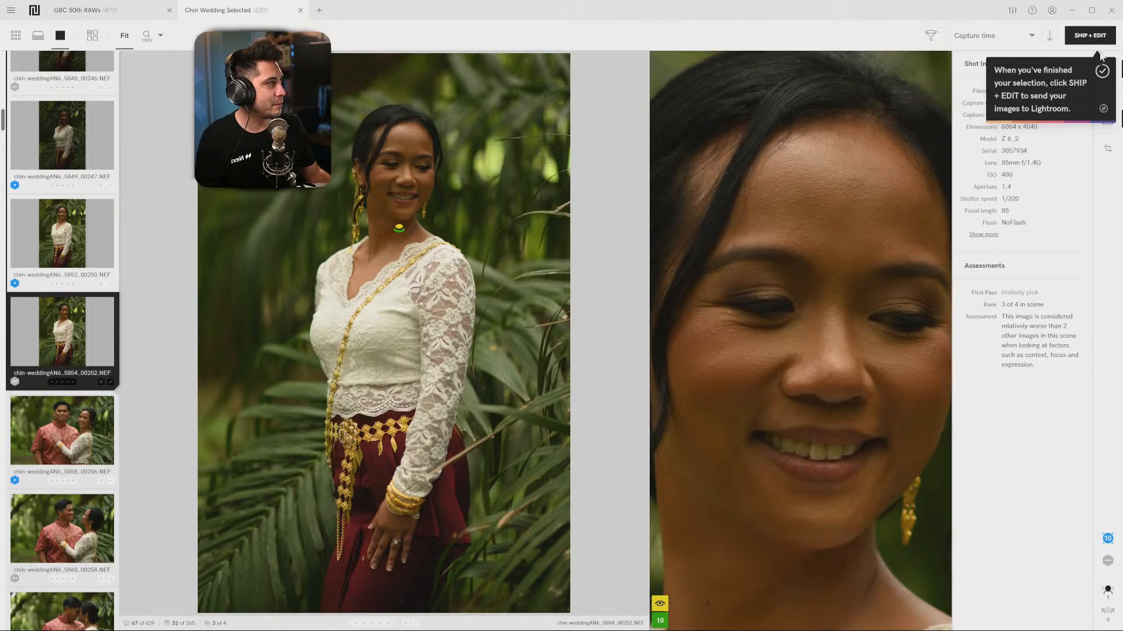
# Dismiss the Ship + Edit tip, filter the project to potential picks only, and browse the filtered thumbnails.
pyautogui.click(1102, 71)
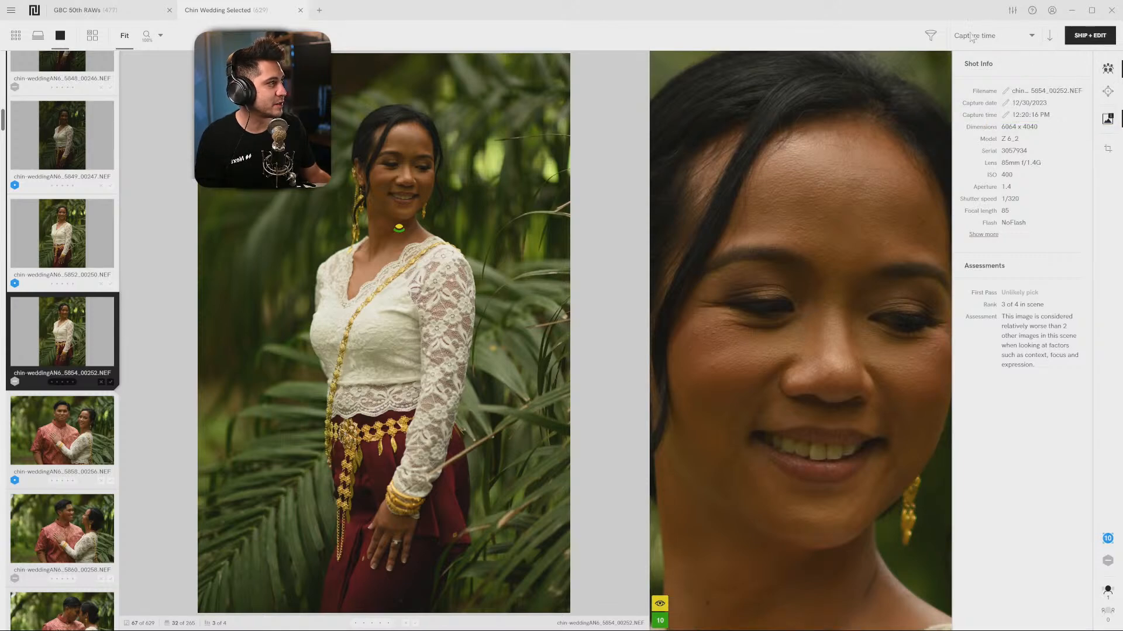
pyautogui.click(930, 36)
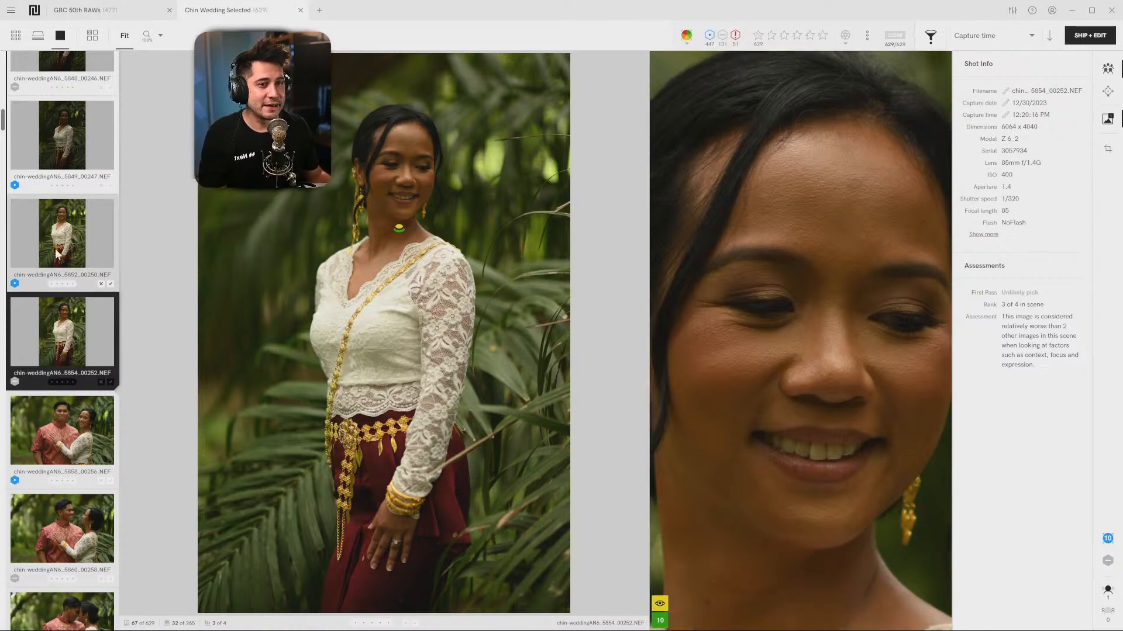
pyautogui.moveTo(12, 287)
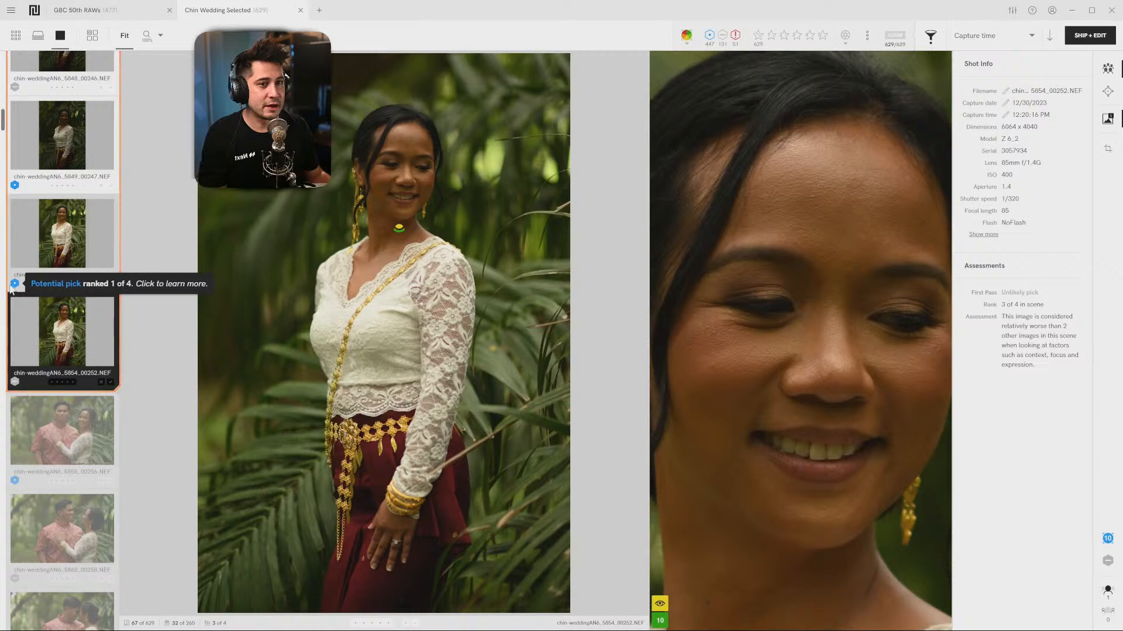
pyautogui.click(709, 37)
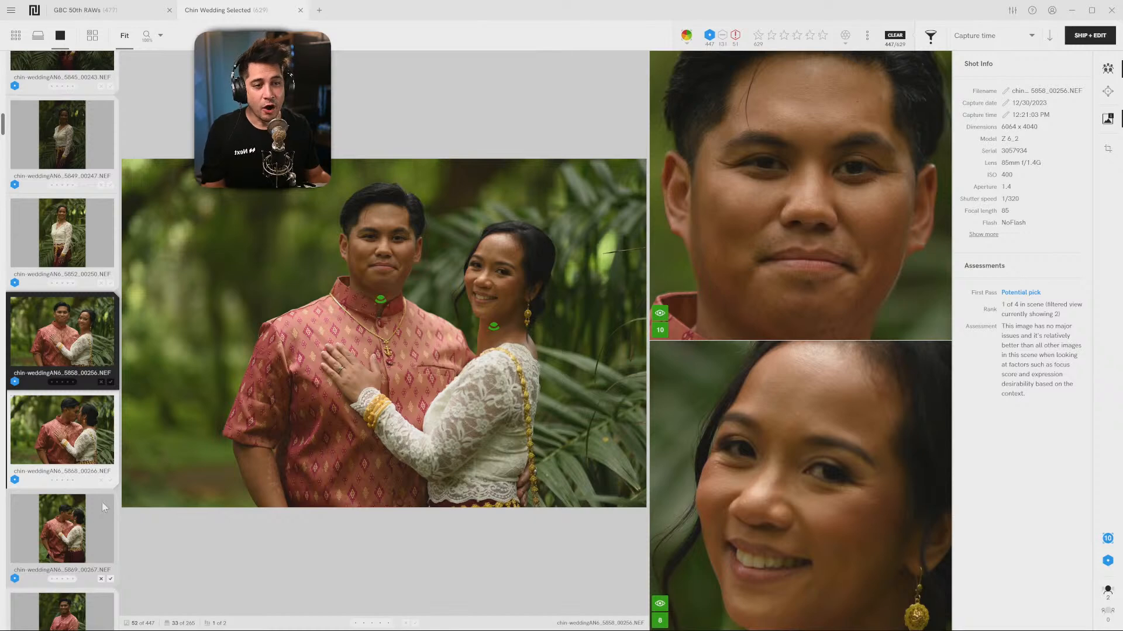
pyautogui.scroll(20, 93, 507)
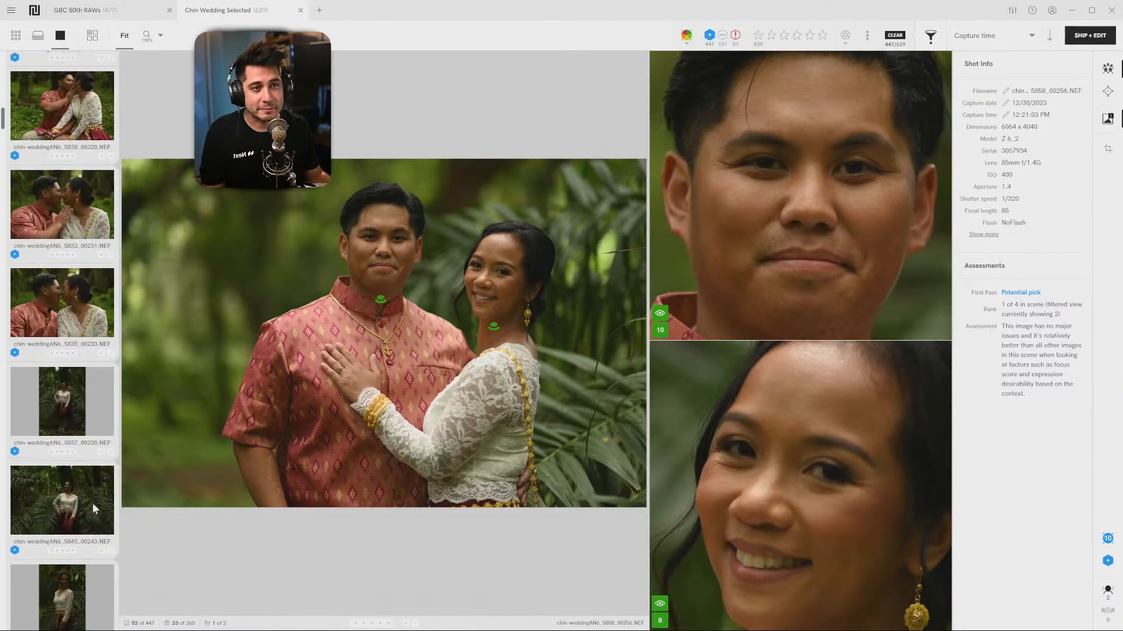
# Browse the filtered potential picks from the first forest photo through to the couple's final beach-path kiss photo.
pyautogui.click(28, 114)
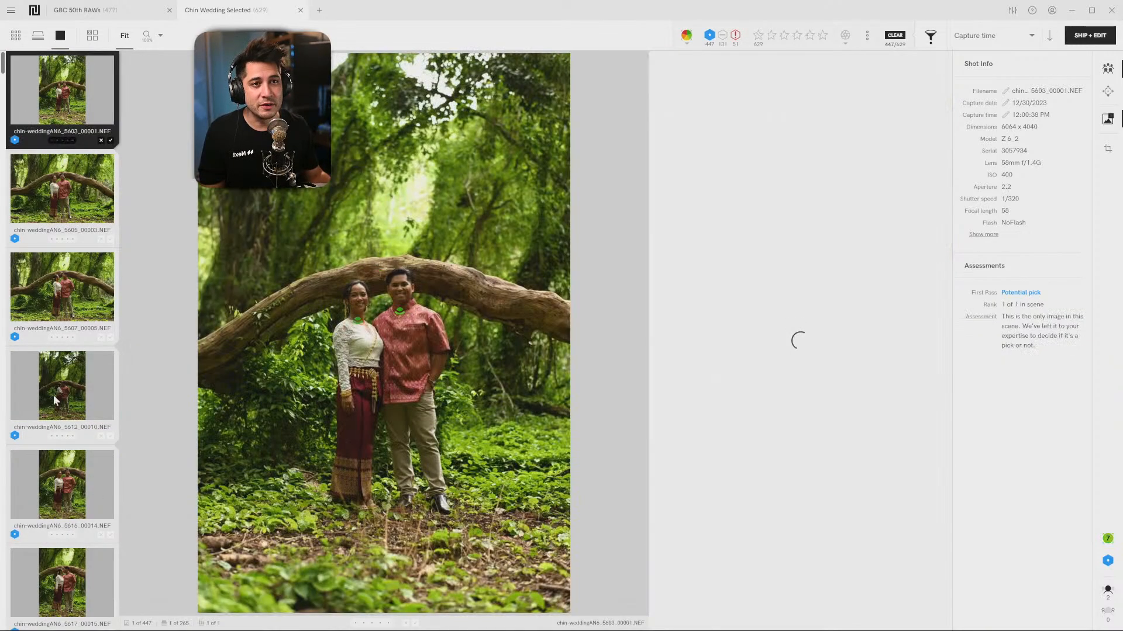
pyautogui.scroll(-1, 70, 462)
pyautogui.scroll(-20, 46, 317)
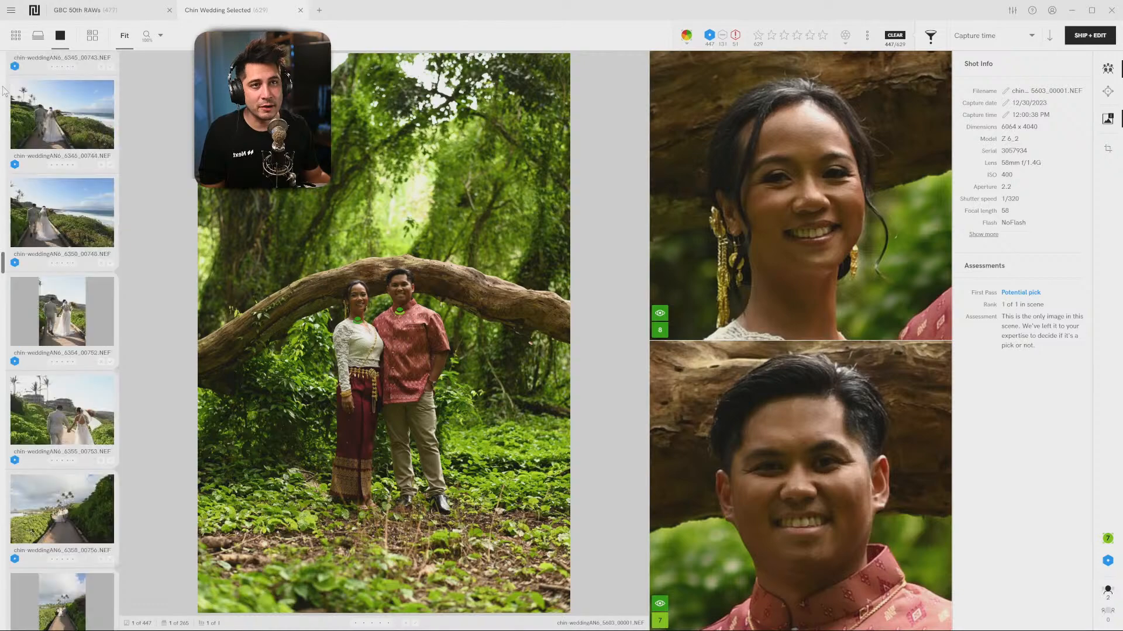
pyautogui.scroll(-10, 43, 448)
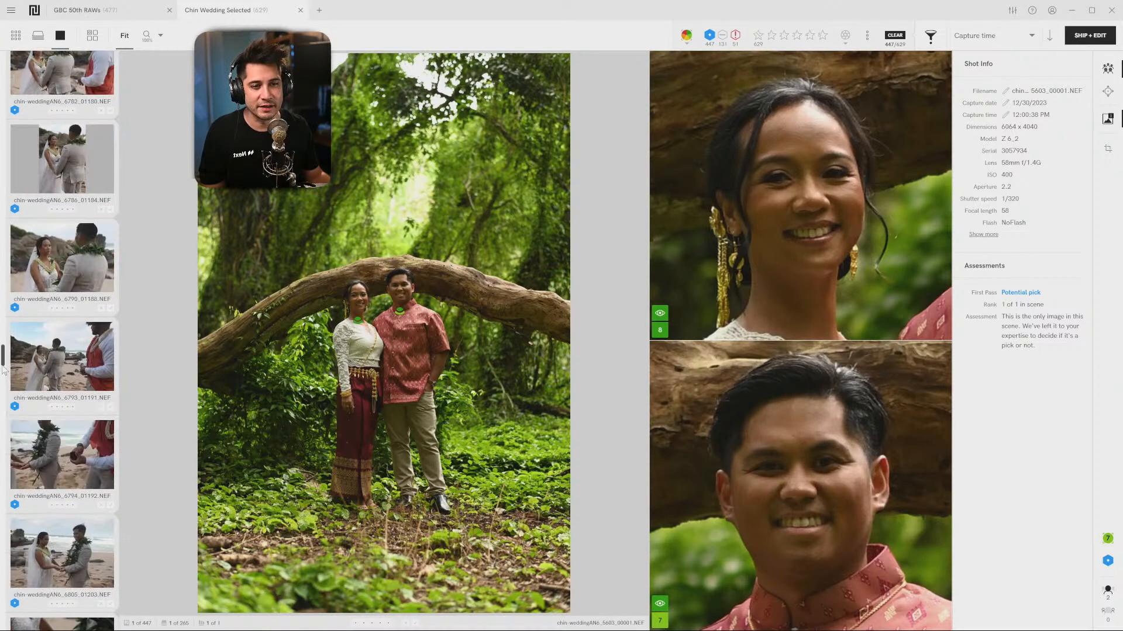
pyautogui.moveTo(2, 360); pyautogui.dragTo(3, 617)
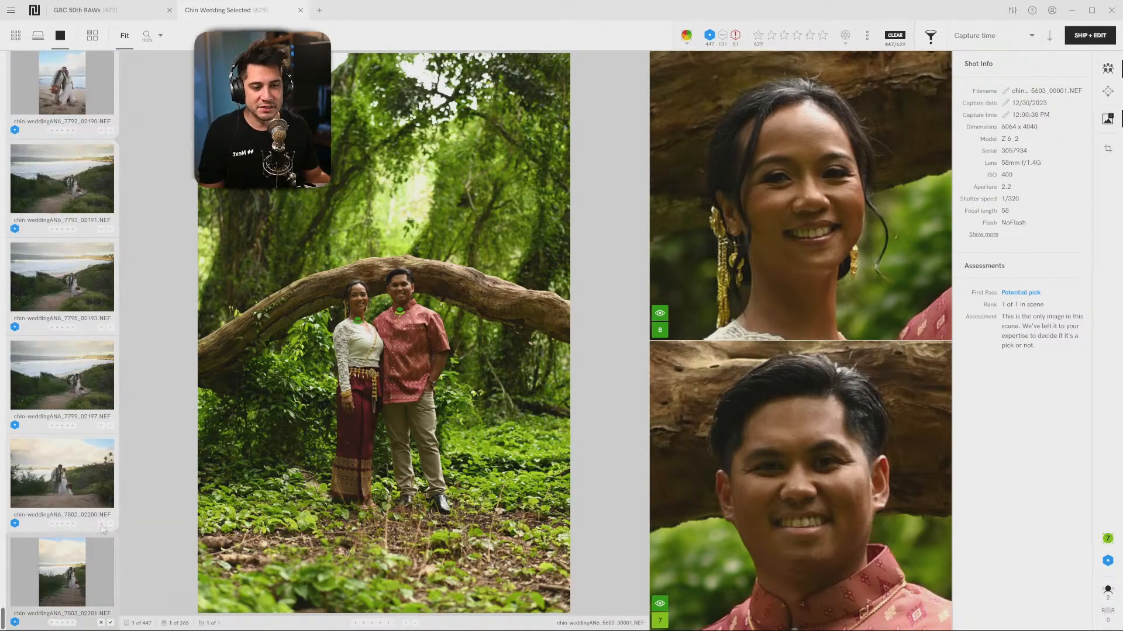
pyautogui.click(55, 562)
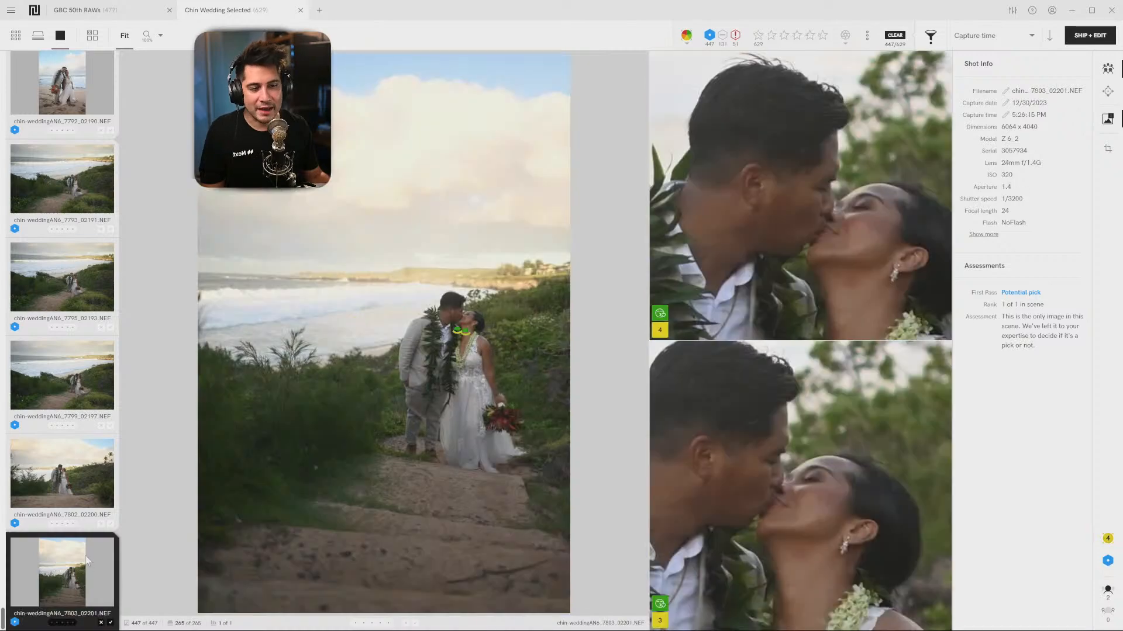
pyautogui.press('Left')
pyautogui.click(86, 577)
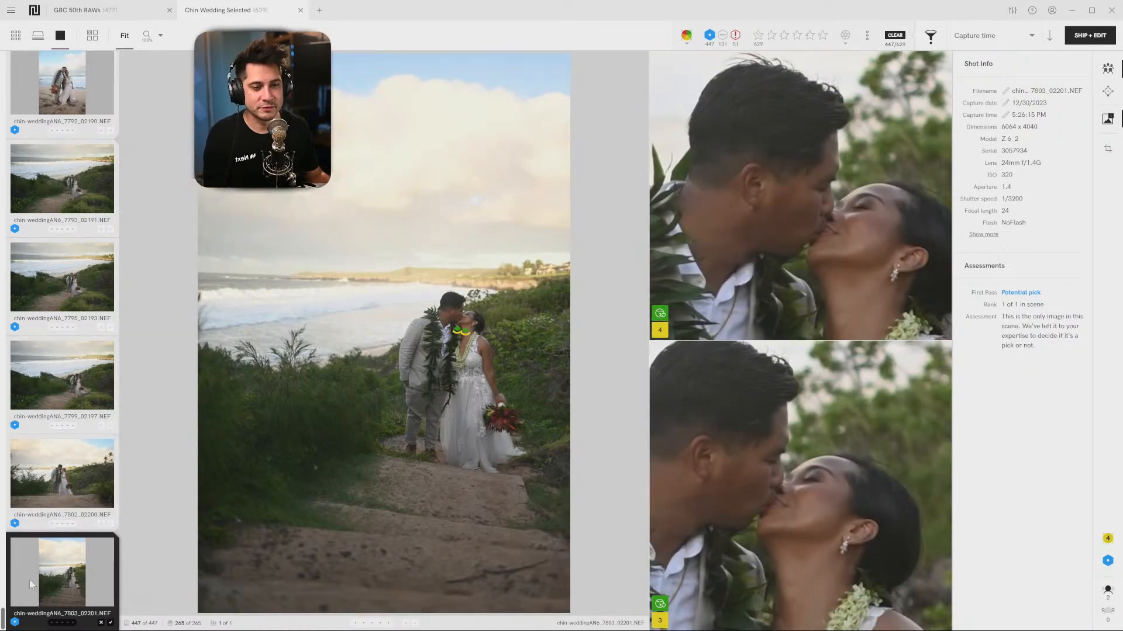
# Select all the filtered potential picks and start moving their files to another folder.
pyautogui.moveTo(4, 619); pyautogui.dragTo(6, 56)
pyautogui.hotkey('ctrl', 'a')
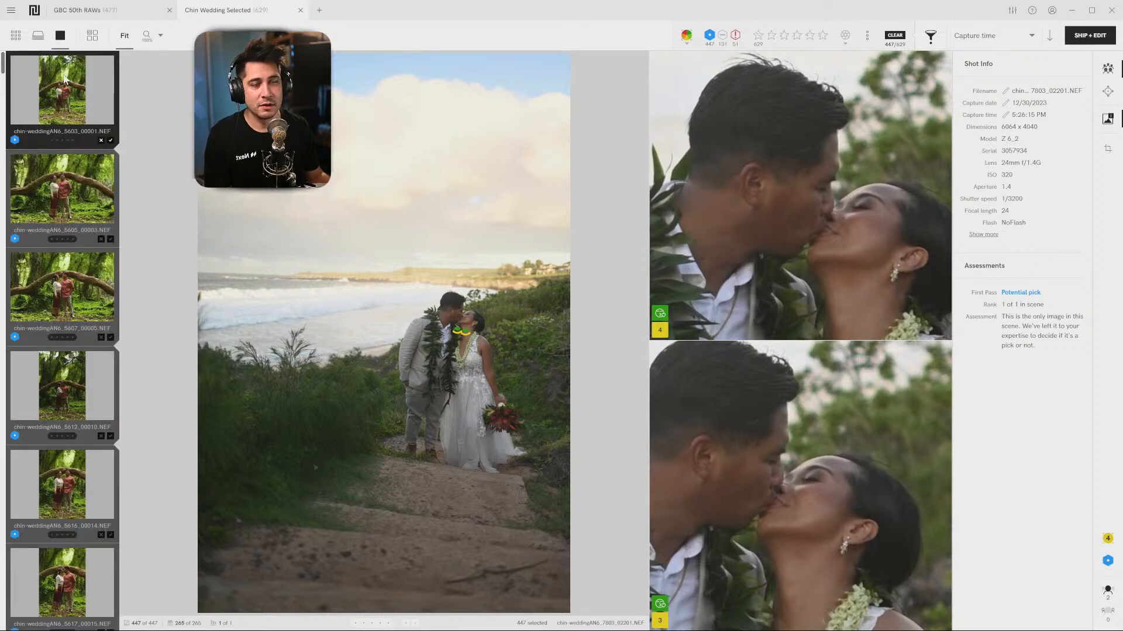
pyautogui.click(10, 11)
pyautogui.moveTo(73, 35)
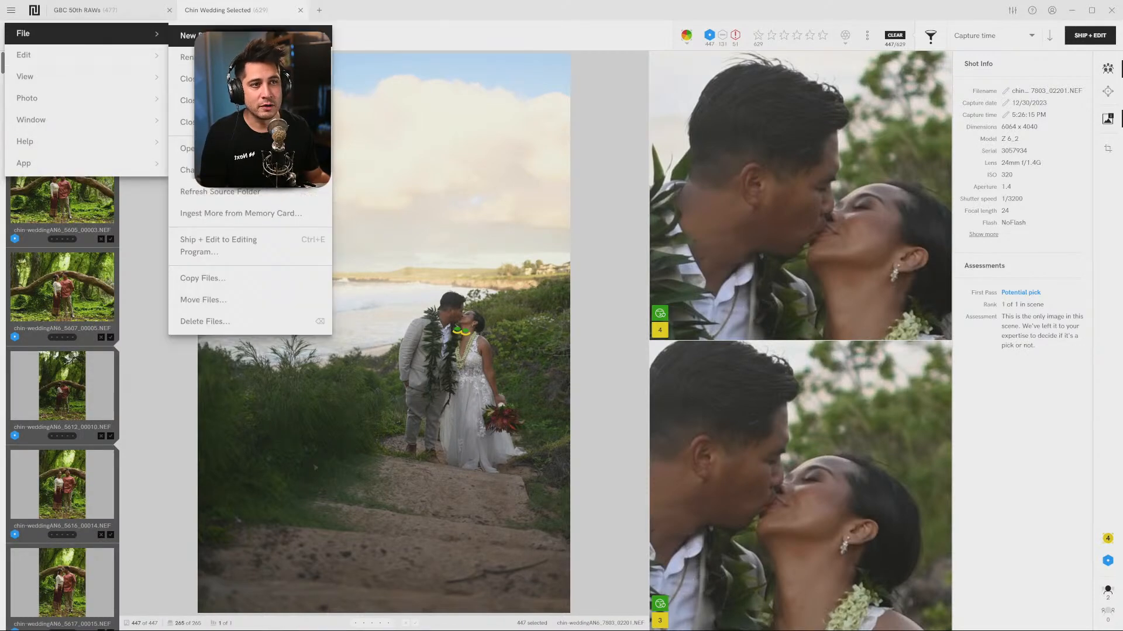
pyautogui.click(256, 306)
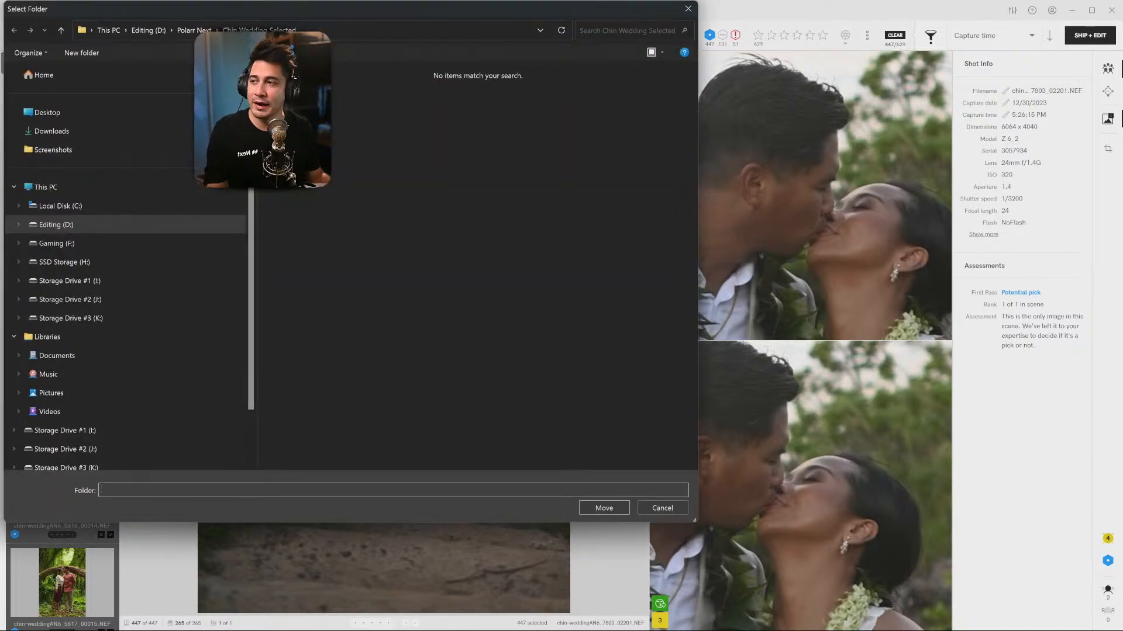
# Create a folder named "Chin Wedding - Culled" inside Chin Wedding Selected and move the selected photos into it.
pyautogui.rightClick(316, 127)
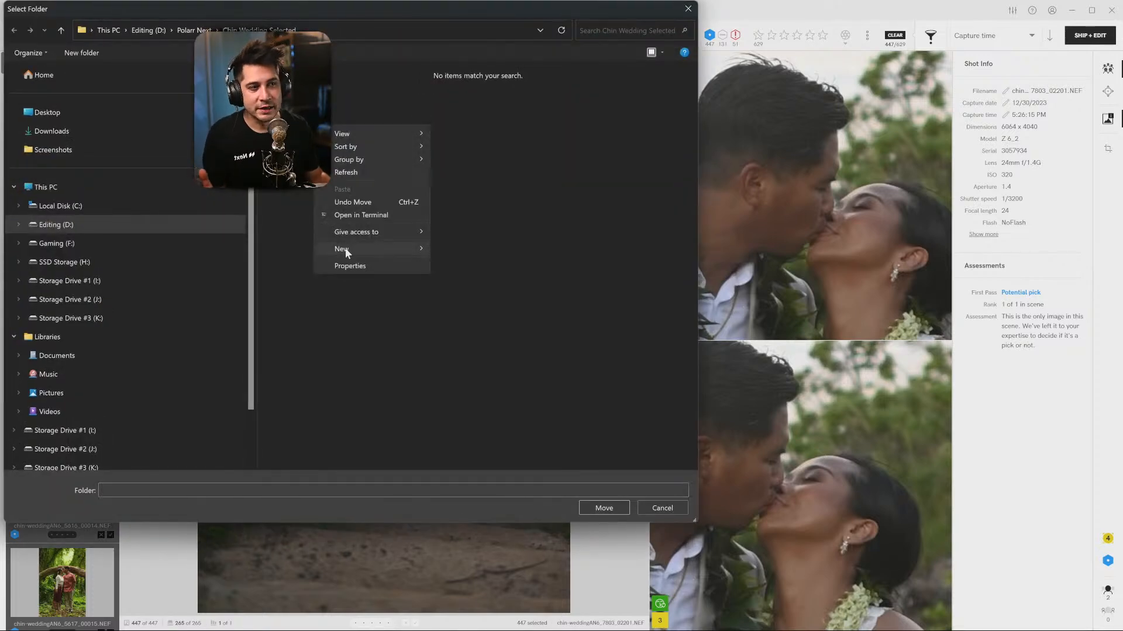
pyautogui.click(457, 245)
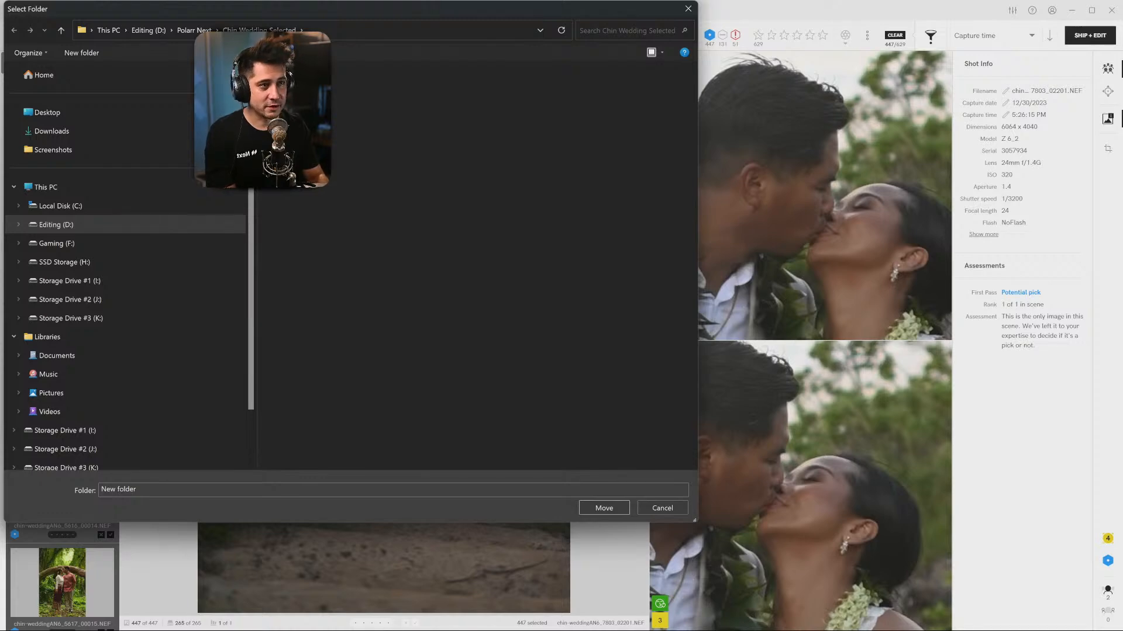
pyautogui.hotkey('ctrl', 'a')
pyautogui.write('Chin Wedding - Culled')
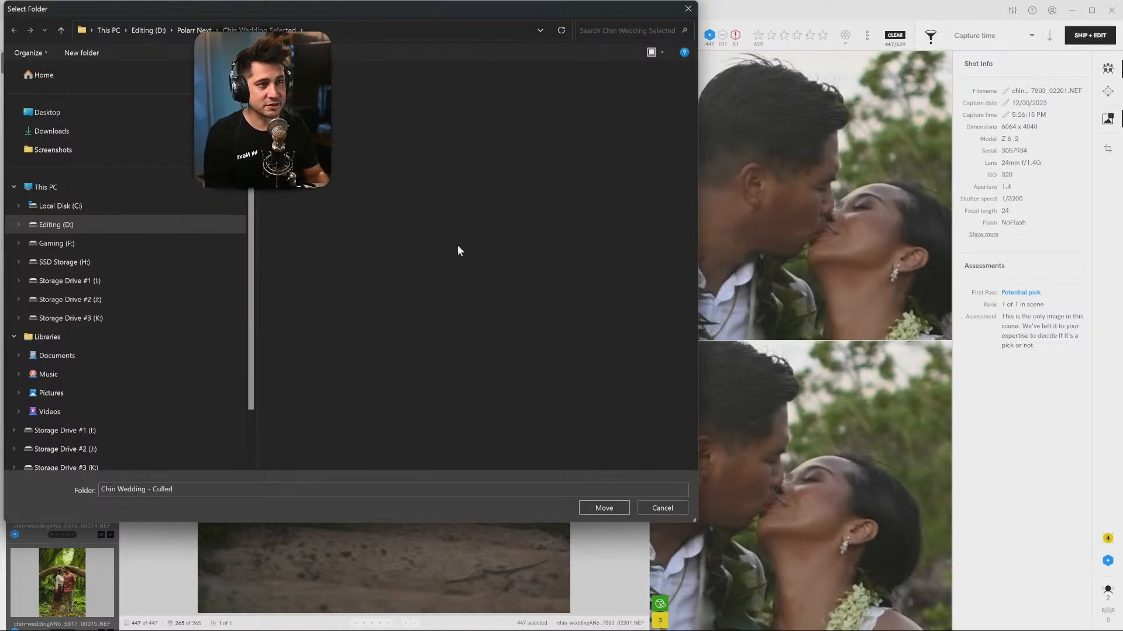
pyautogui.click(604, 507)
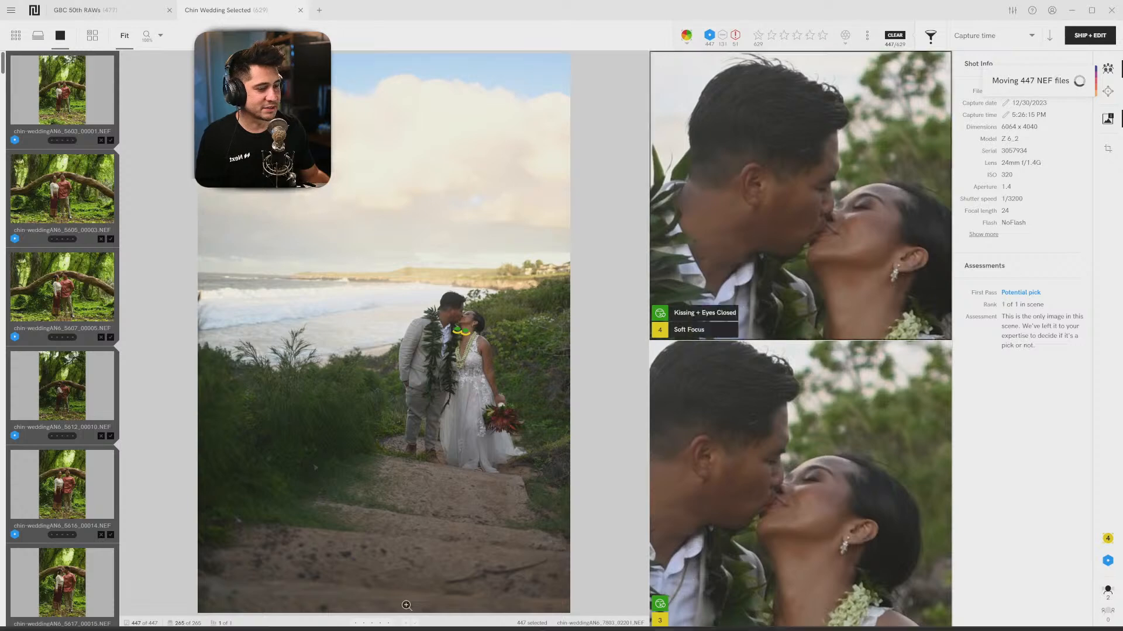
# Switch to File Explorer and check the Chin Wedding - Culled folder under Editing (D:) > Polarr Next > Chin Wedding Selected.
pyautogui.moveTo(491, 602)
pyautogui.click(463, 619)
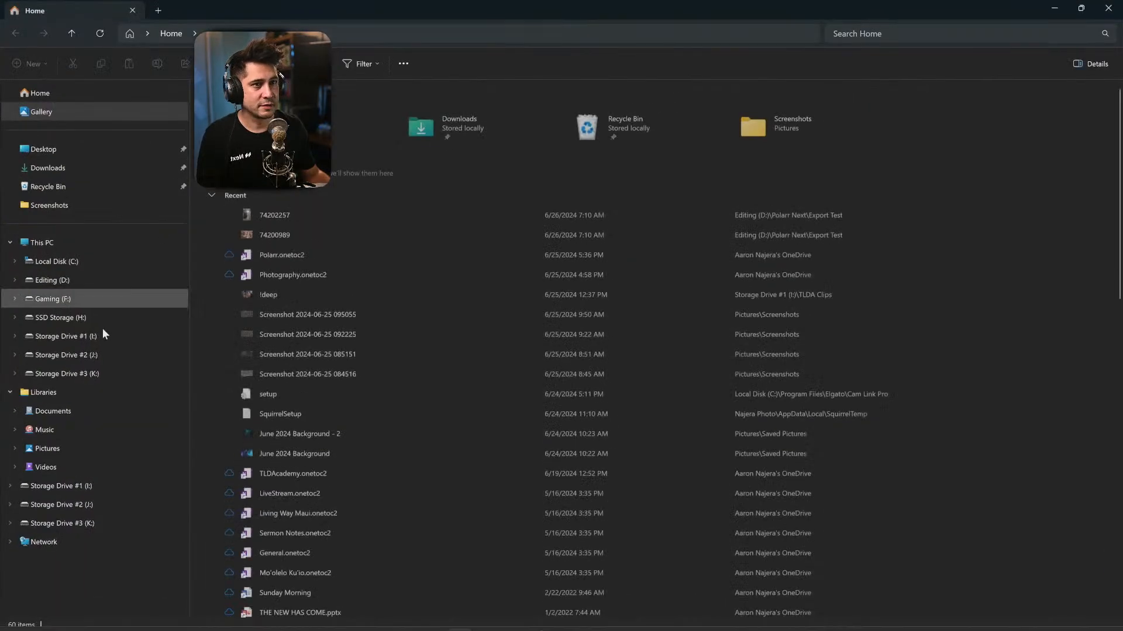
pyautogui.click(78, 280)
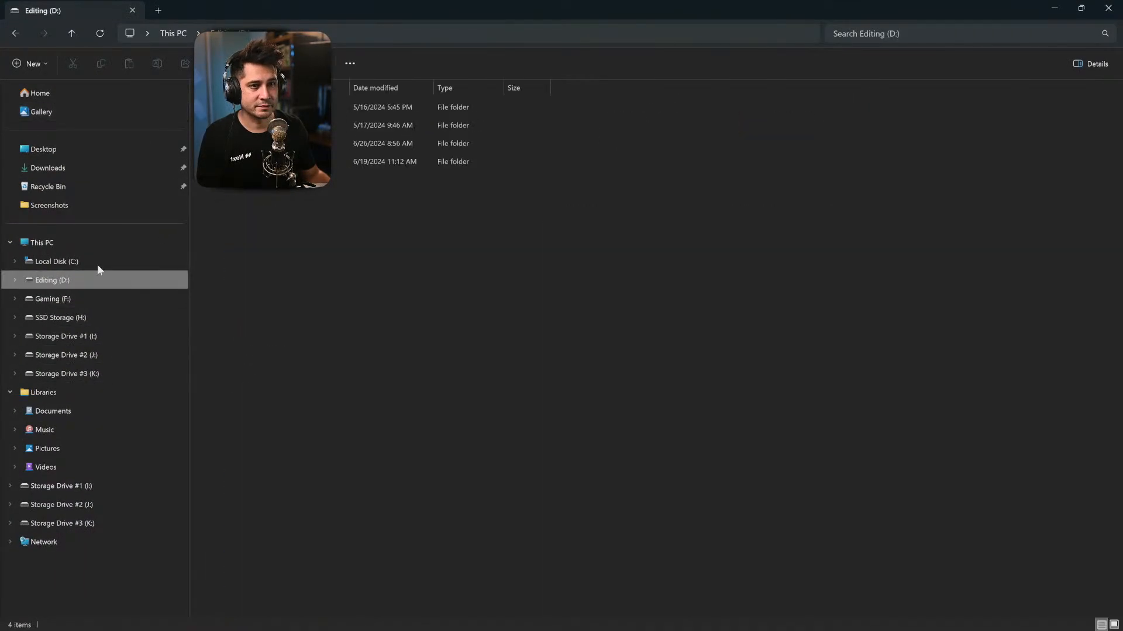
pyautogui.doubleClick(329, 8)
pyautogui.doubleClick(369, 349)
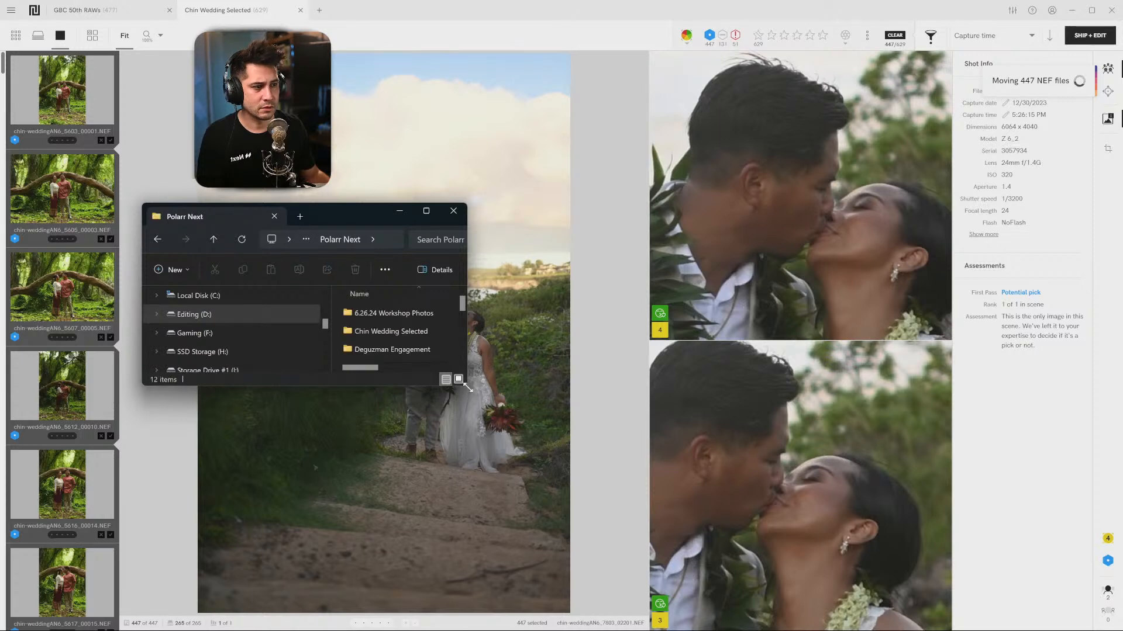
pyautogui.moveTo(468, 388); pyautogui.dragTo(660, 562)
pyautogui.doubleClick(386, 331)
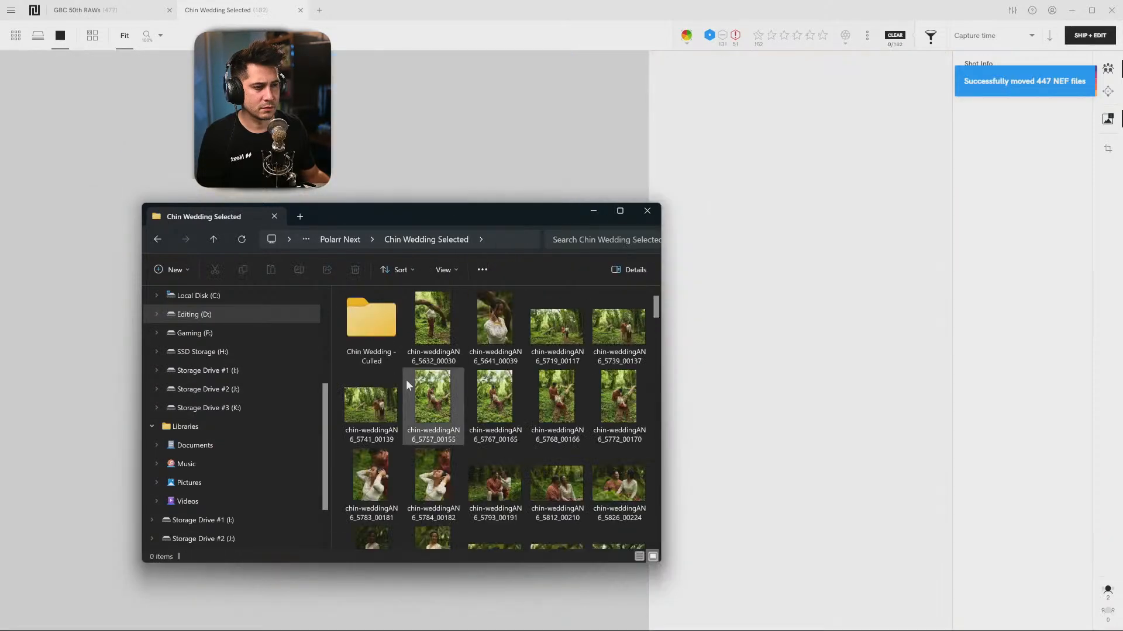
pyautogui.click(379, 333)
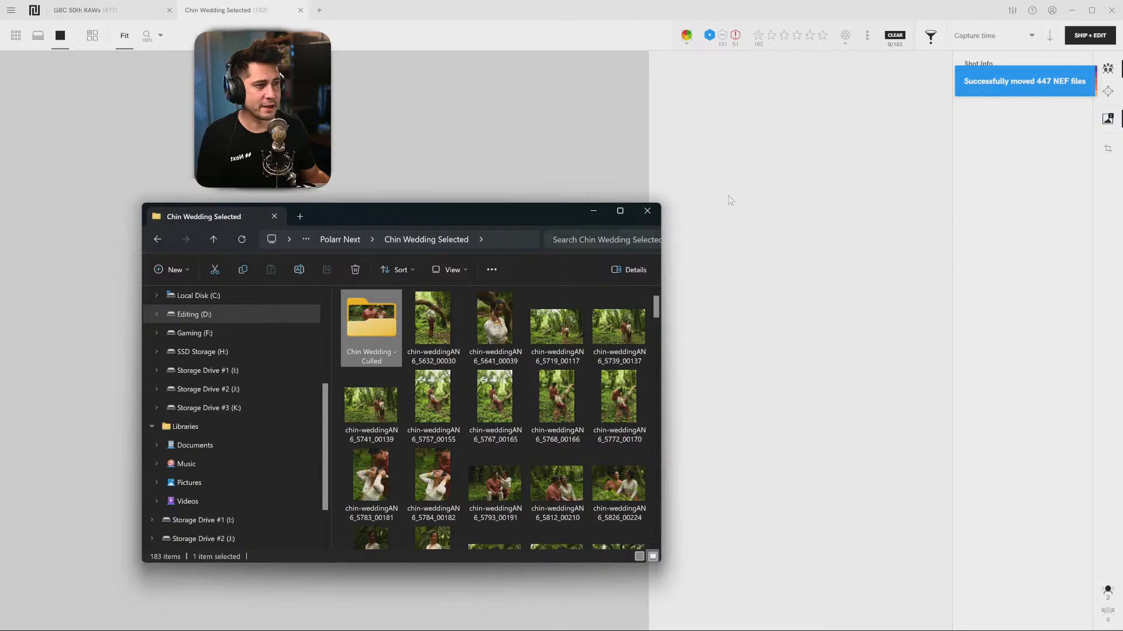
pyautogui.click(594, 212)
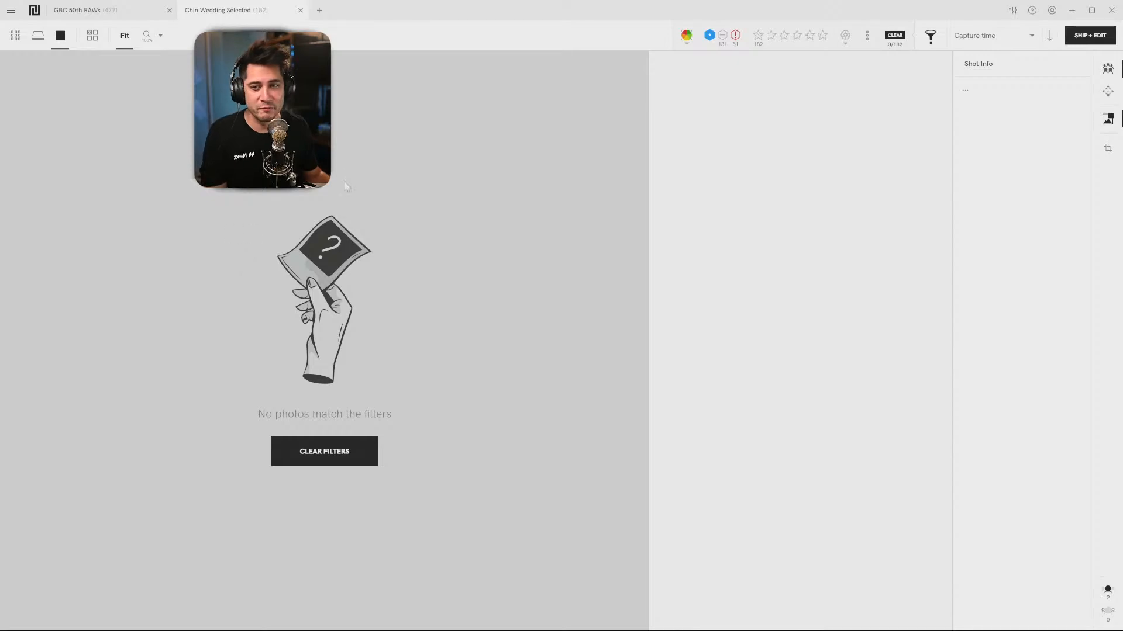
# Close Narrative Select, switch to the Polarr Next web app and start choosing a folder for a new project.
pyautogui.click(1112, 10)
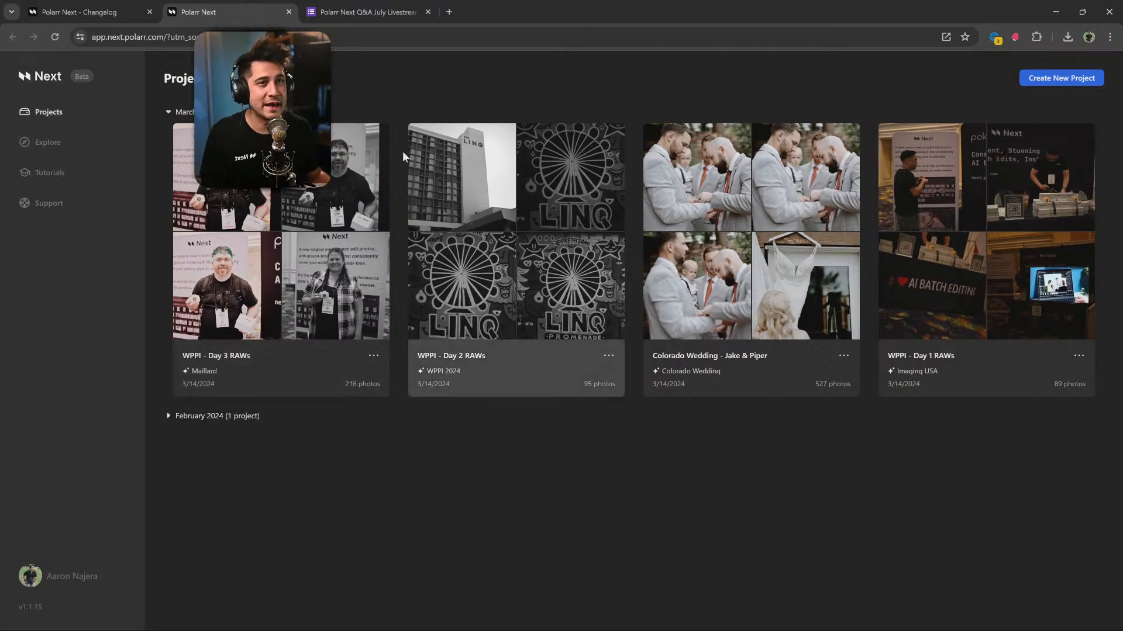
pyautogui.click(1056, 78)
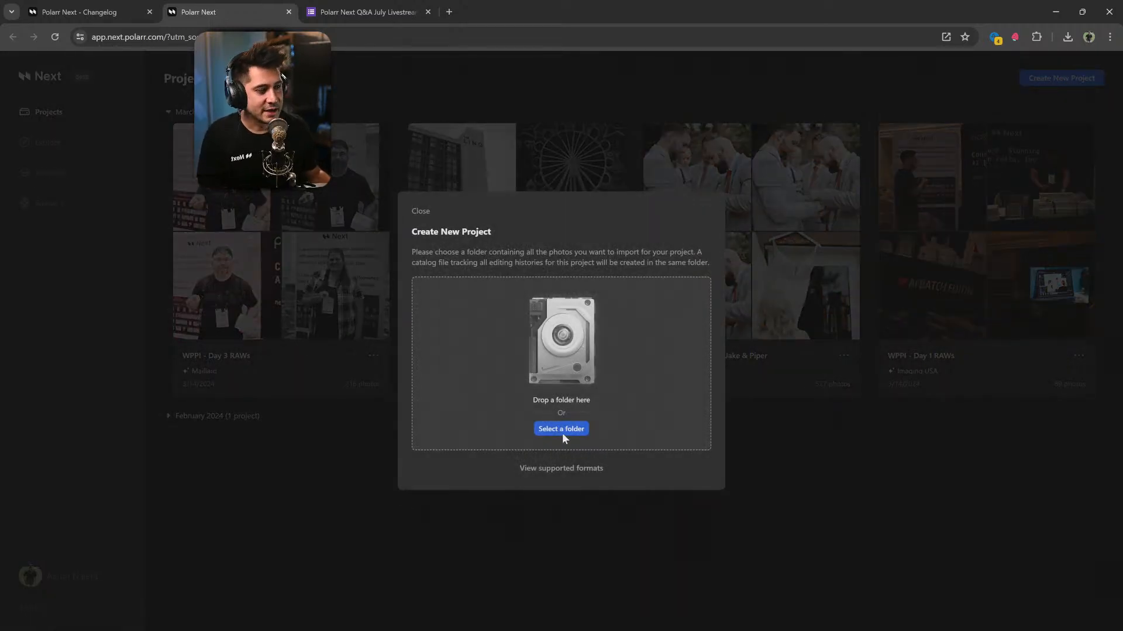
pyautogui.click(547, 430)
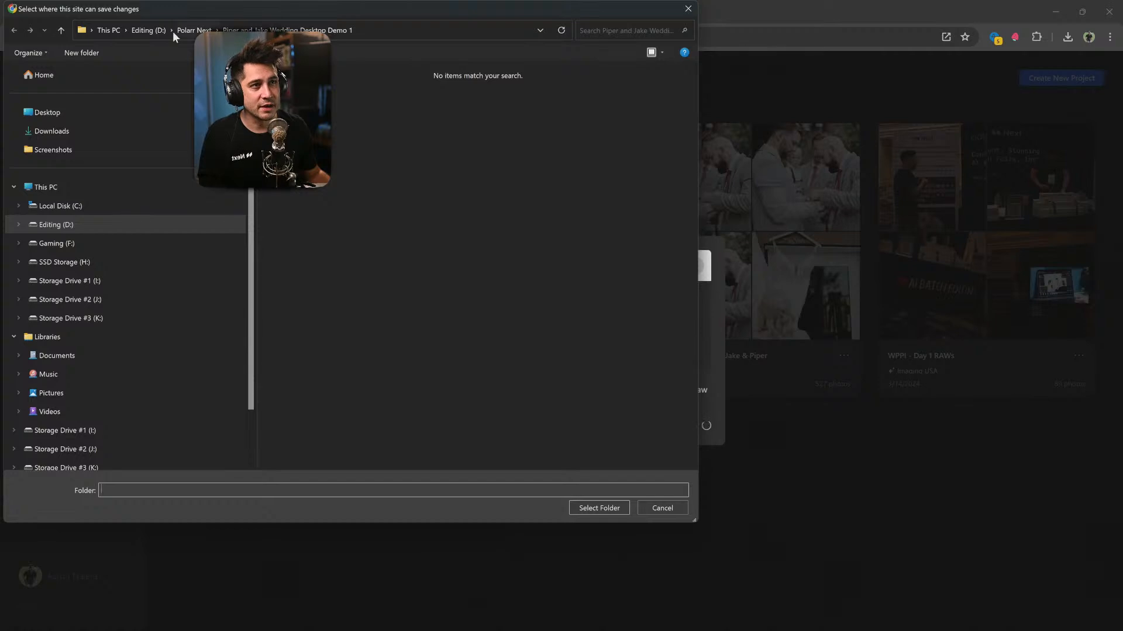
# Create the project from the Chin Wedding - Culled folder in Polarr Next > Chin Wedding Selected, starting without an AI Style.
pyautogui.click(186, 30)
pyautogui.doubleClick(342, 108)
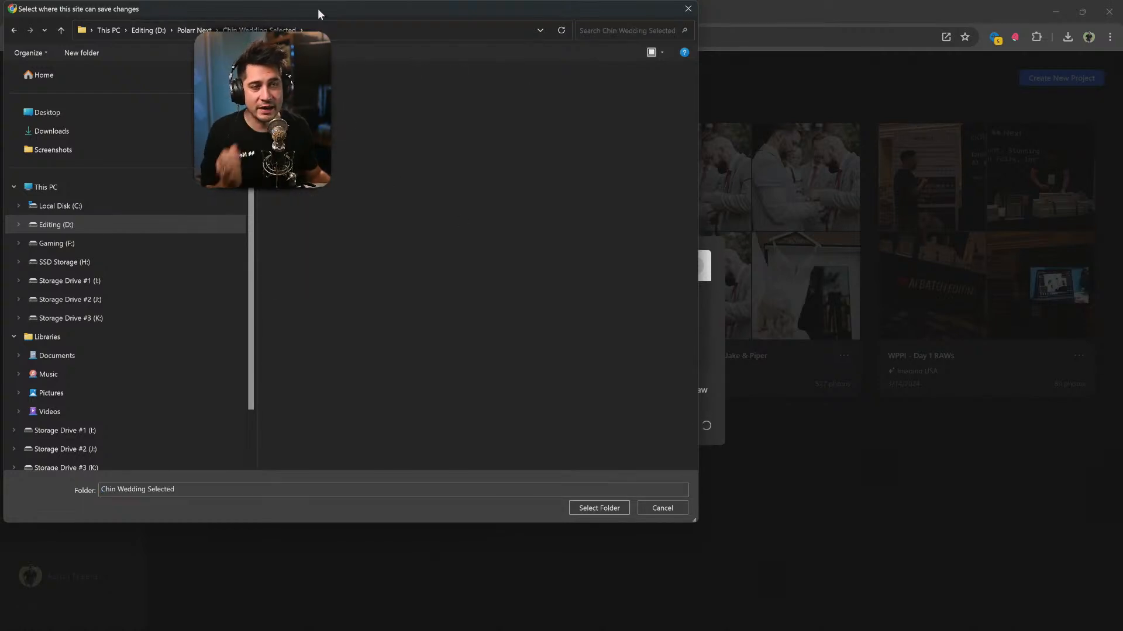
pyautogui.moveTo(317, 8); pyautogui.dragTo(664, 102)
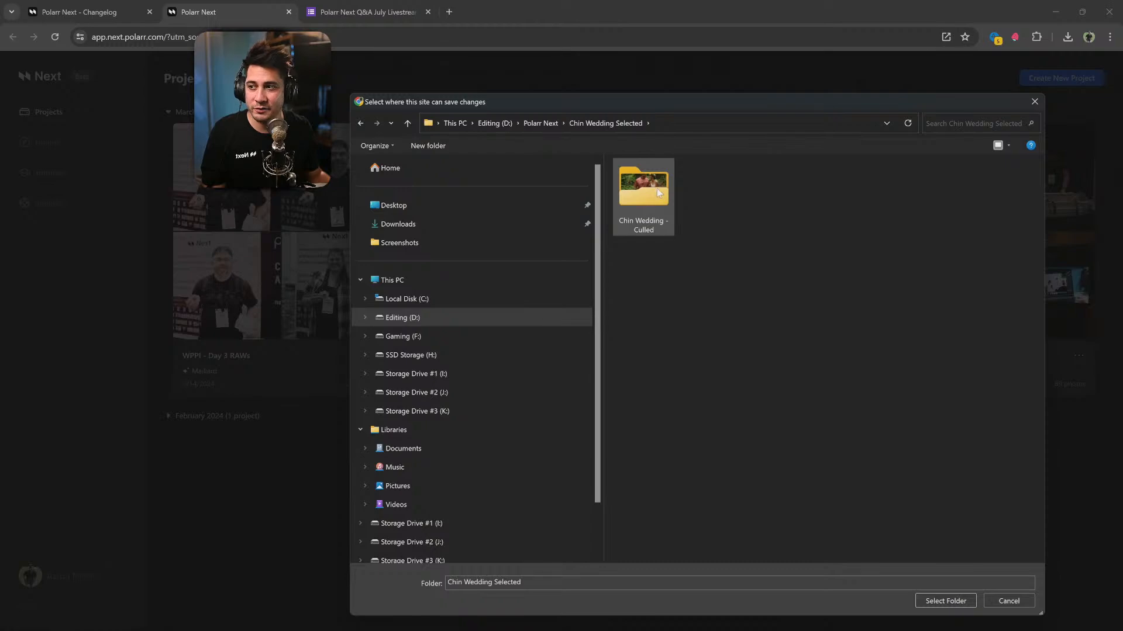
pyautogui.click(651, 192)
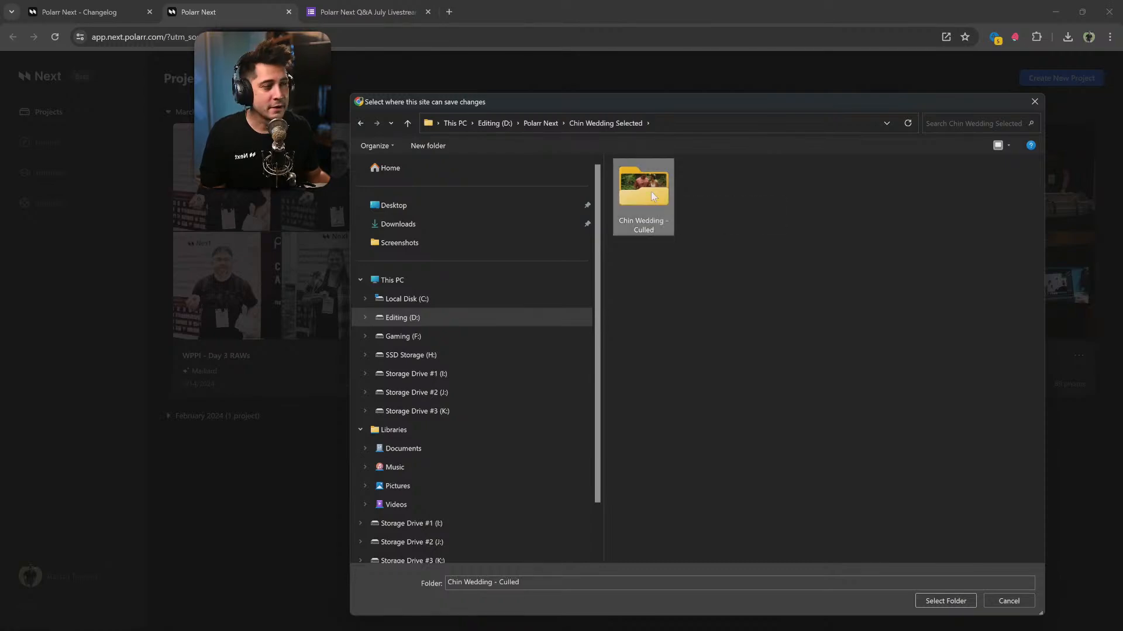
pyautogui.click(959, 601)
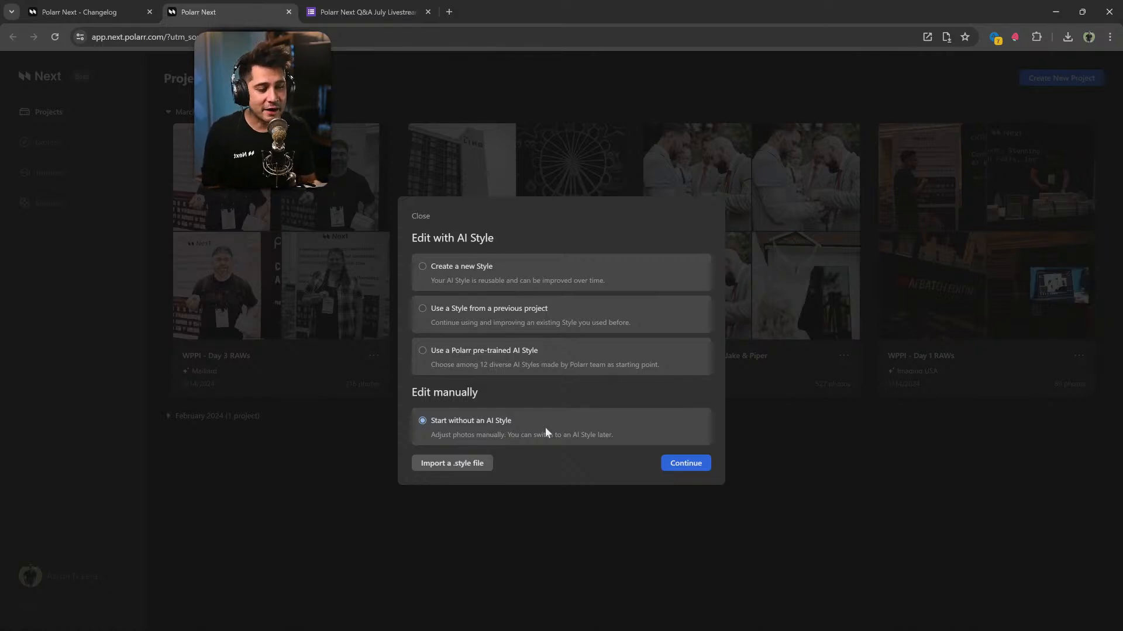
pyautogui.click(678, 465)
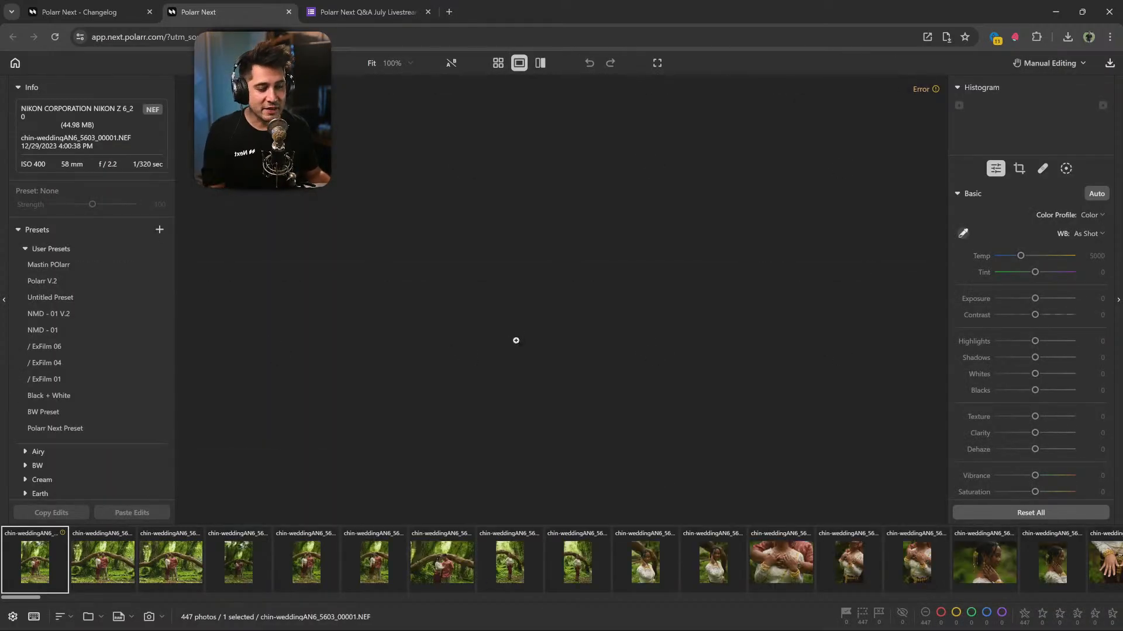
# Go through the project's first photos, from the forest couple portraits to the ringed-hands close-up, to check how they load.
pyautogui.click(114, 582)
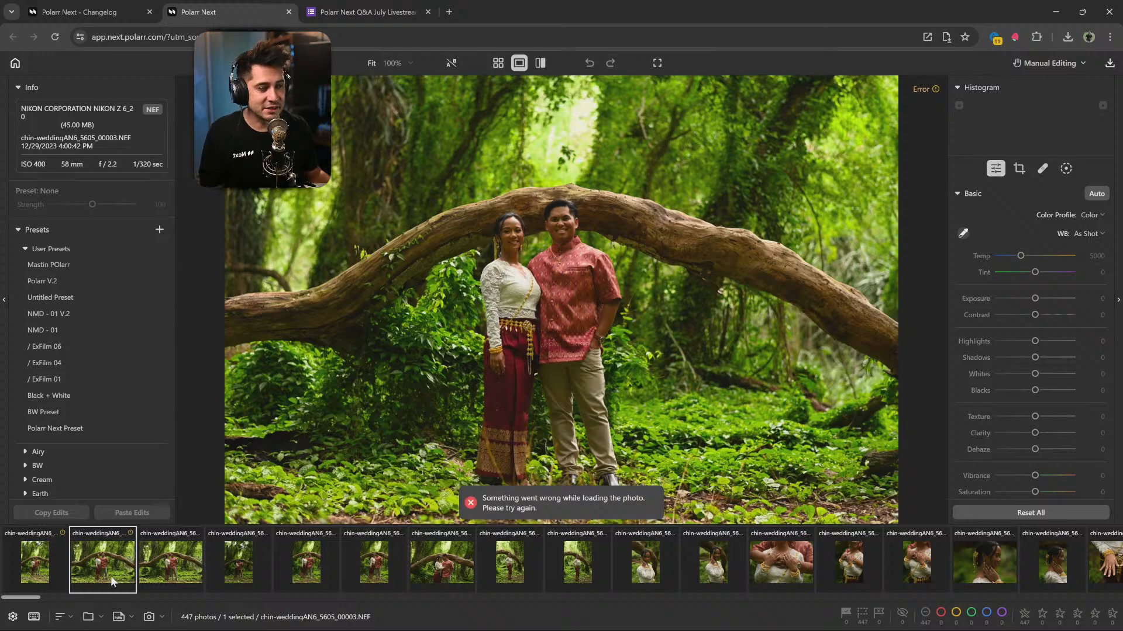
pyautogui.click(195, 575)
pyautogui.click(251, 570)
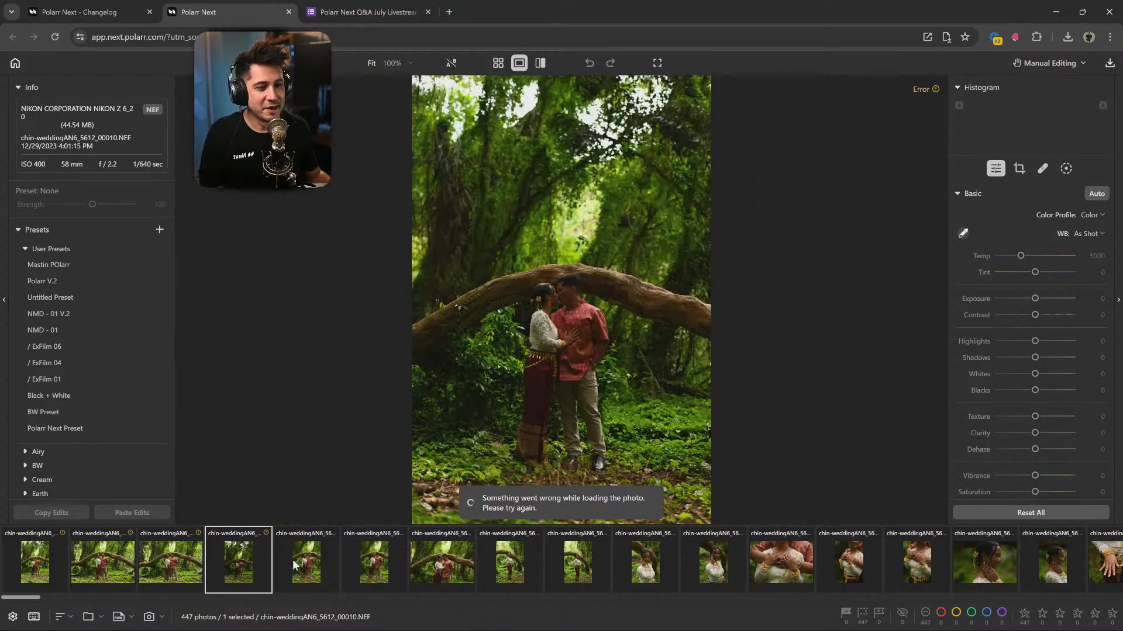
pyautogui.click(299, 566)
pyautogui.click(369, 563)
pyautogui.click(465, 563)
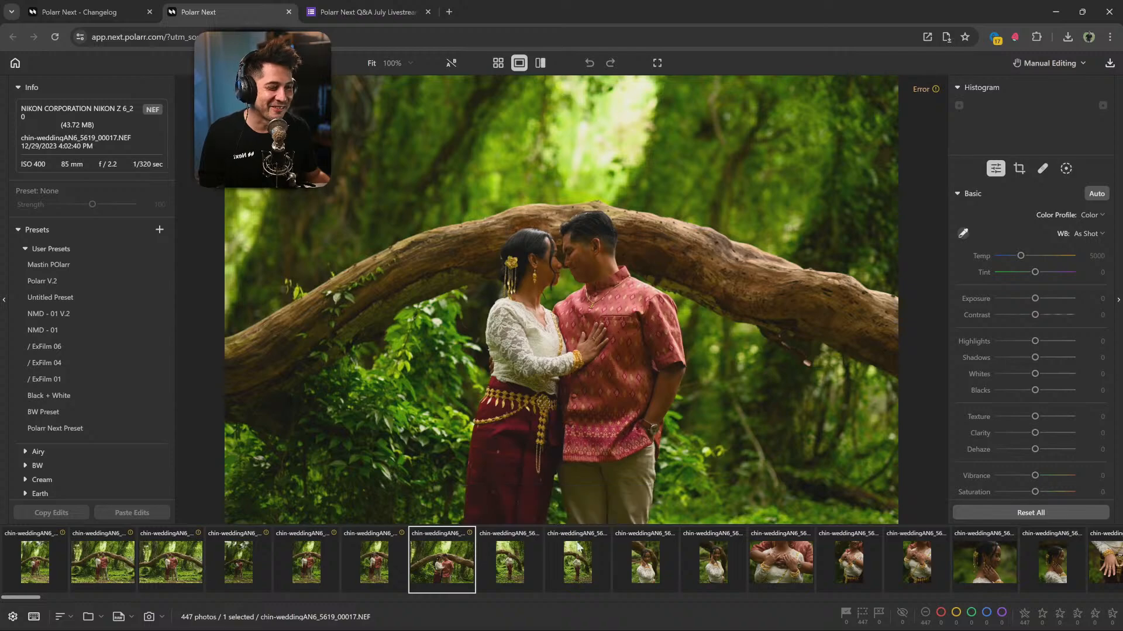
pyautogui.click(520, 563)
pyautogui.click(585, 560)
pyautogui.press('Right')
pyautogui.press('Right')
pyautogui.press('Right')
pyautogui.press('Right')
pyautogui.press('Right')
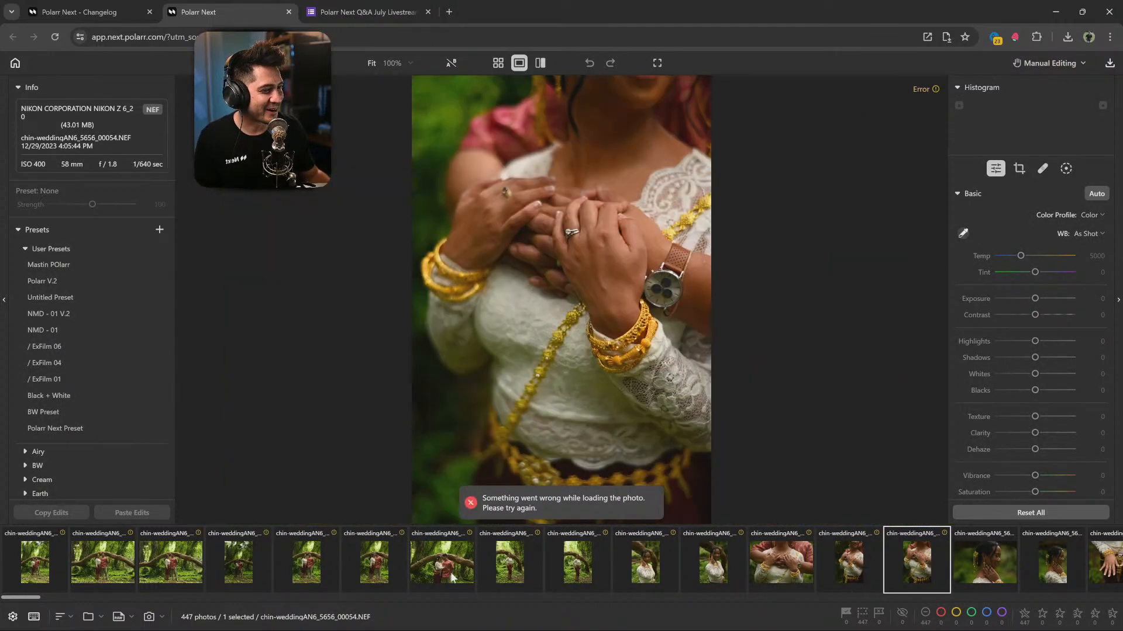
# Recheck the earlier forest photos under the curved branch for loading problems and return to the projects overview.
pyautogui.click(452, 577)
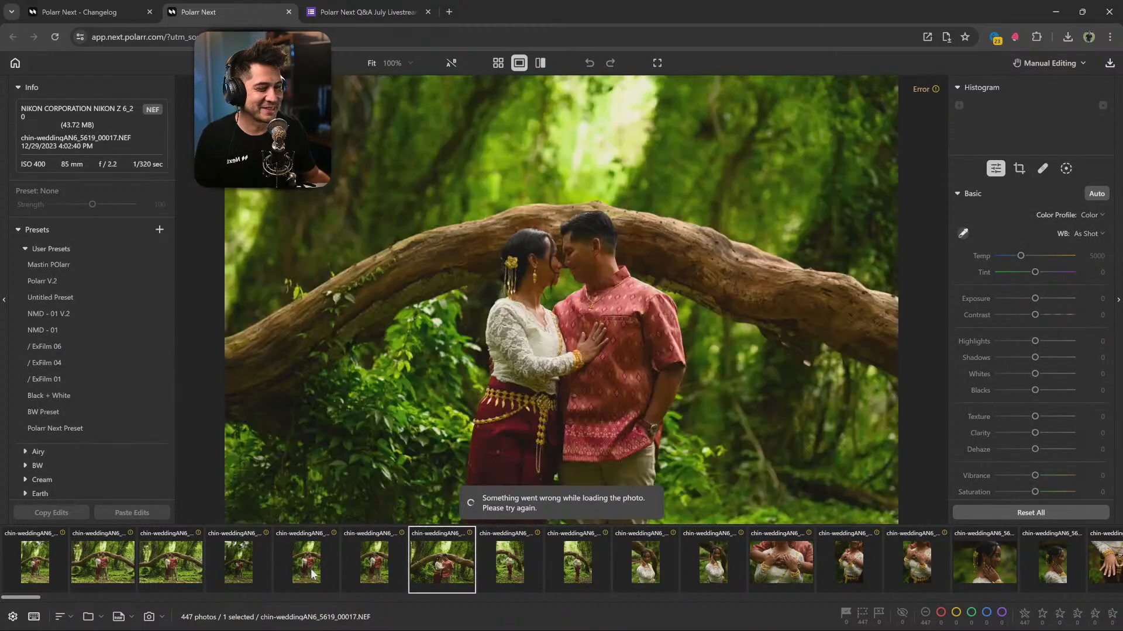
pyautogui.click(147, 573)
pyautogui.press('Left')
pyautogui.press('Left')
pyautogui.press('Right')
pyautogui.press('Right')
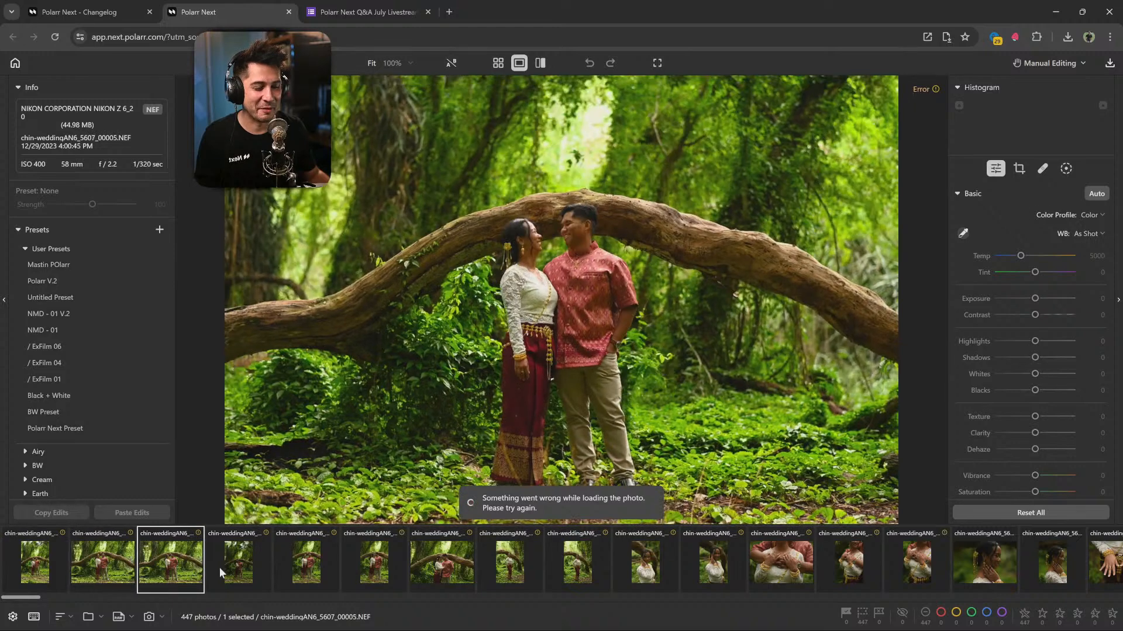
pyautogui.click(225, 572)
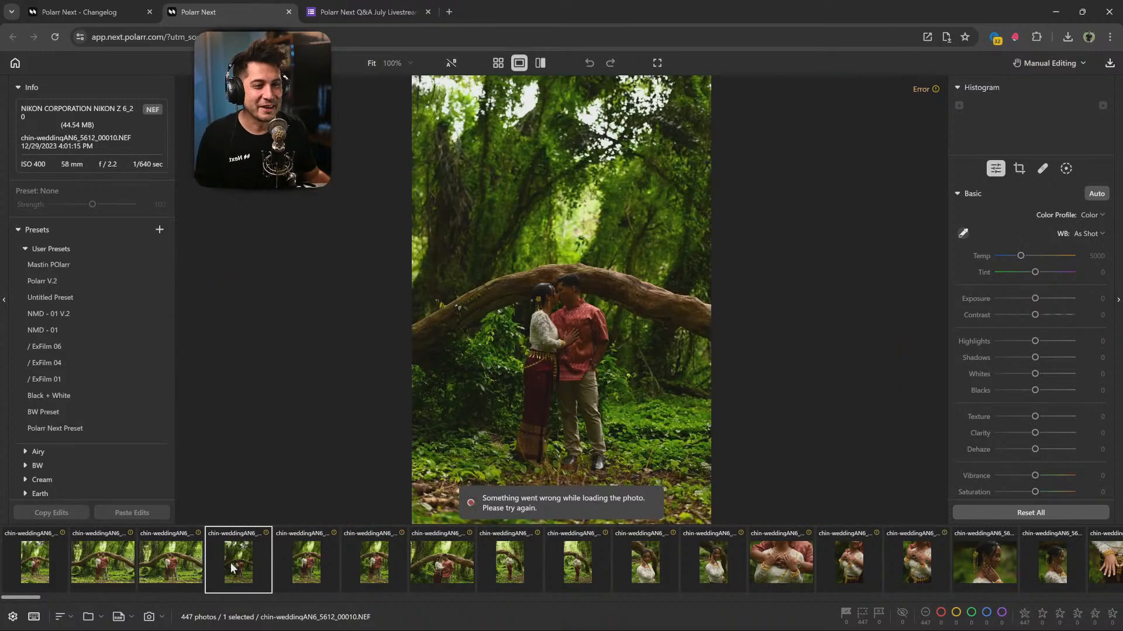
pyautogui.click(15, 63)
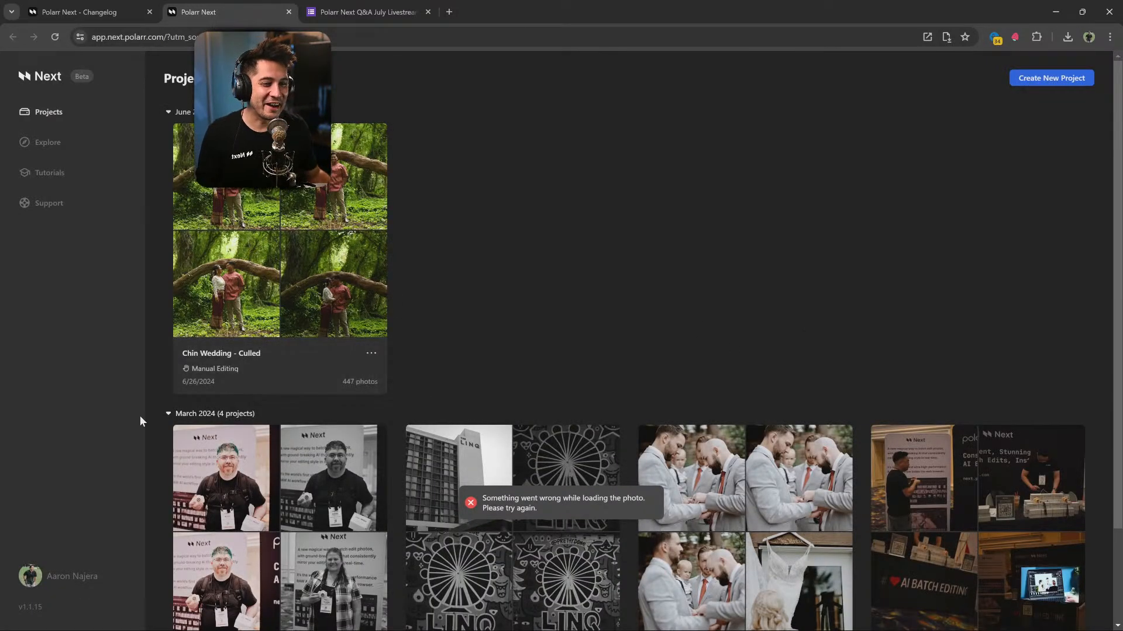
# Reopen the Chin Wedding - Culled project and try to adjust the exposure of the embracing couple's photo under the curved branch.
pyautogui.click(168, 414)
pyautogui.click(271, 377)
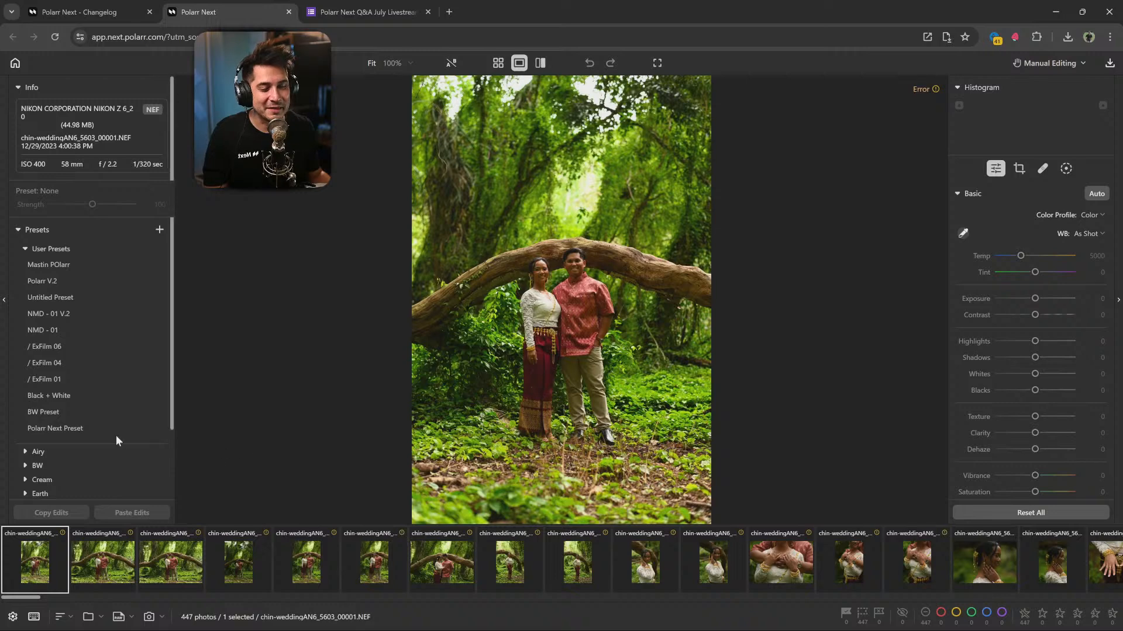
pyautogui.click(19, 229)
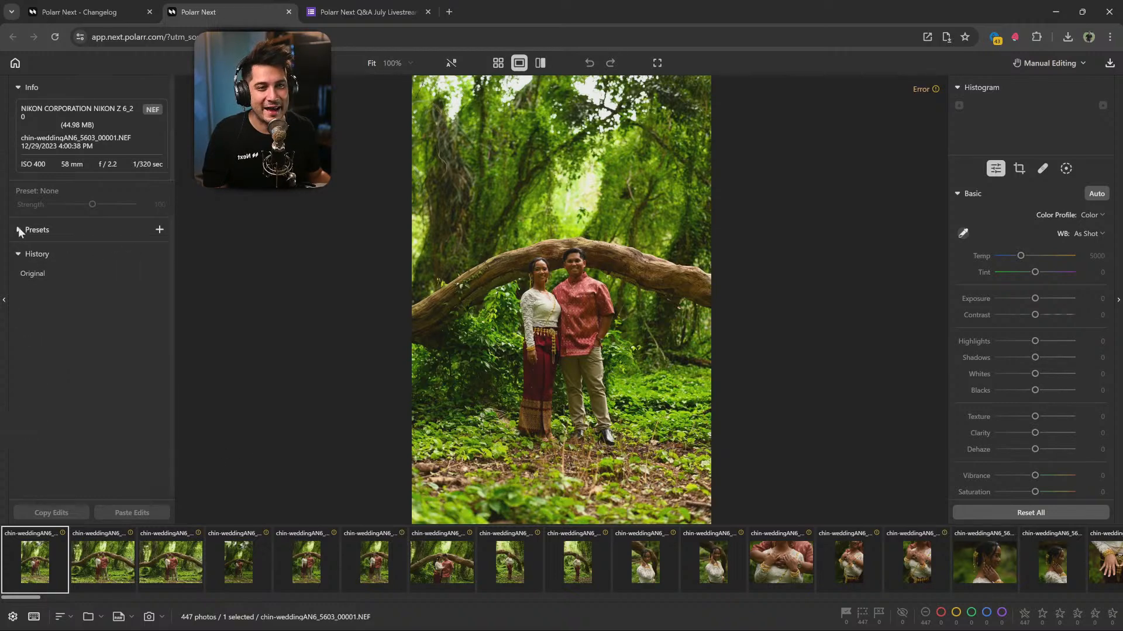
pyautogui.click(18, 230)
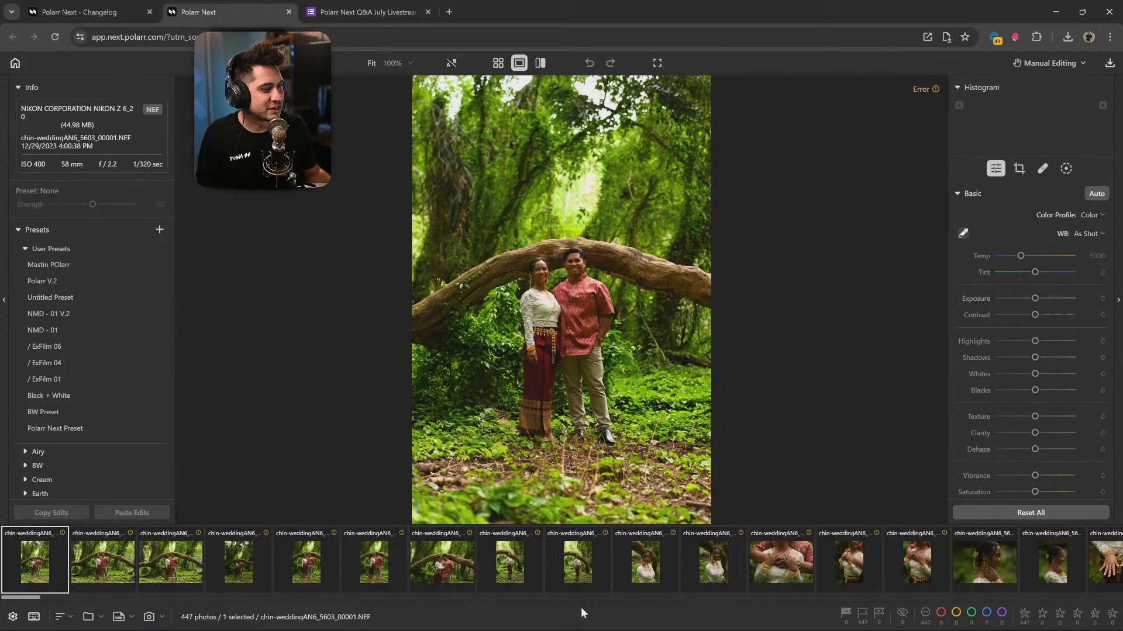
pyautogui.click(421, 565)
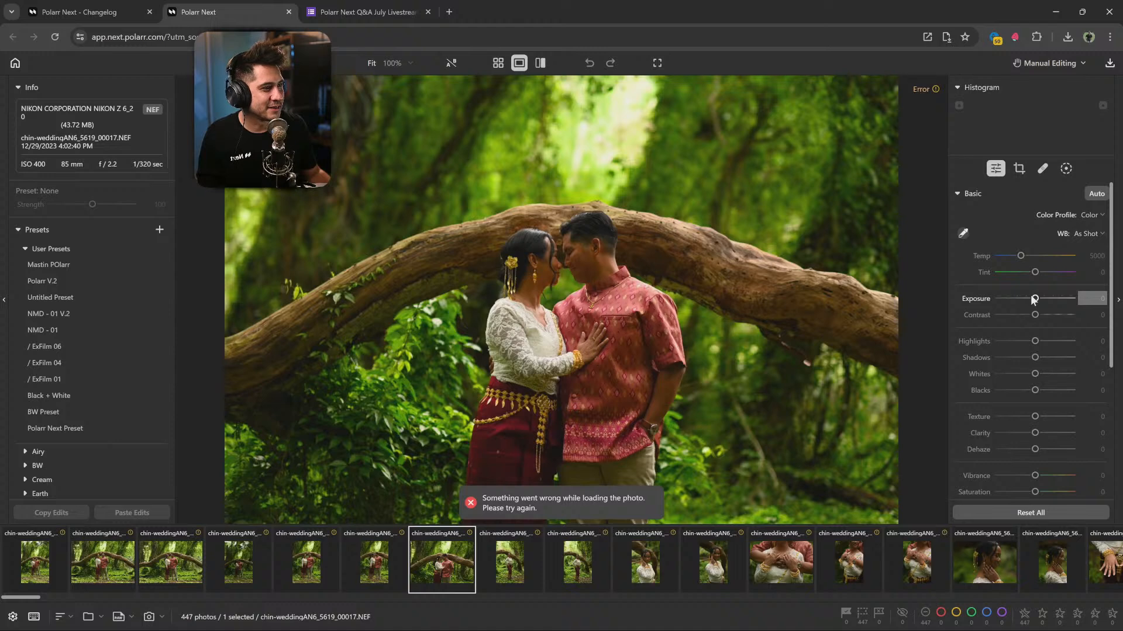
pyautogui.doubleClick(1024, 300)
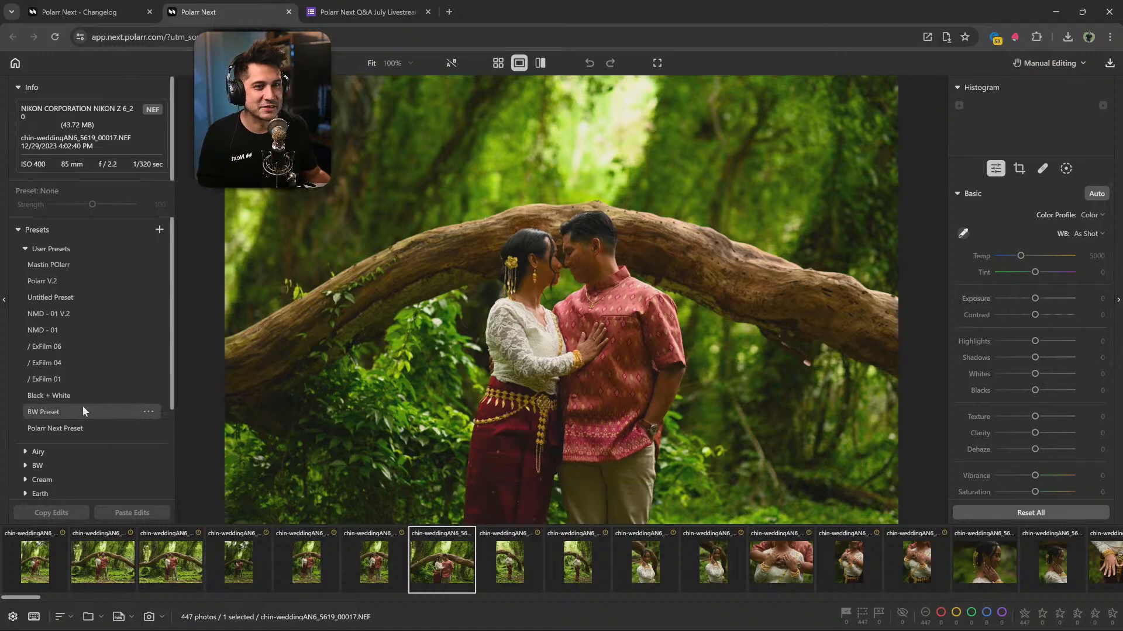
# Return to the projects overview and delete the Chin Wedding - Culled project.
pyautogui.click(15, 65)
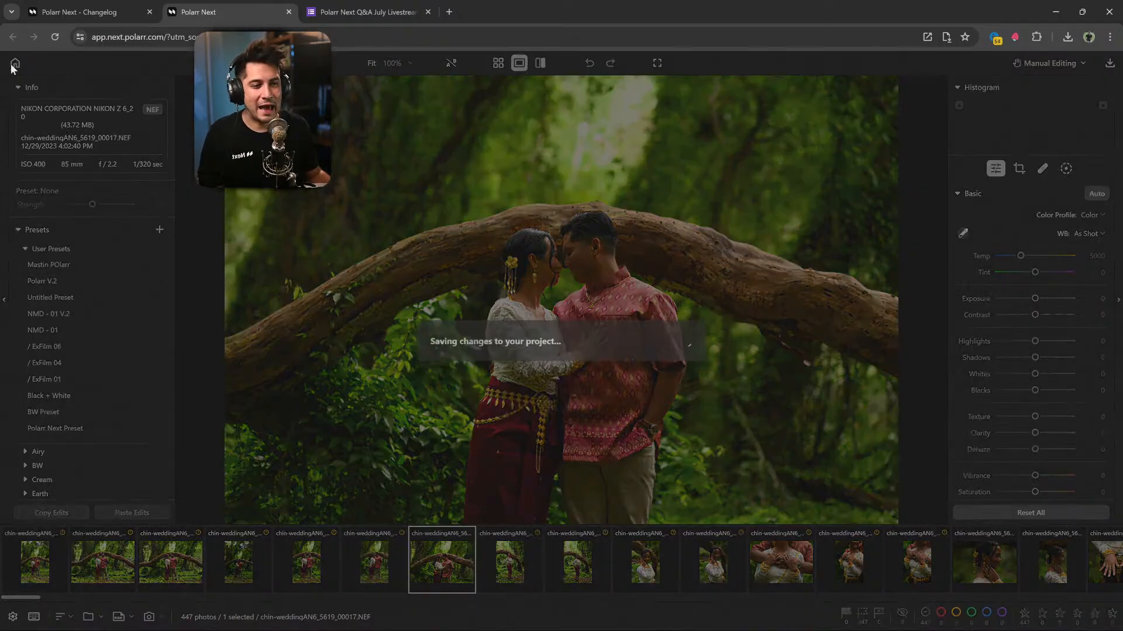
pyautogui.click(373, 355)
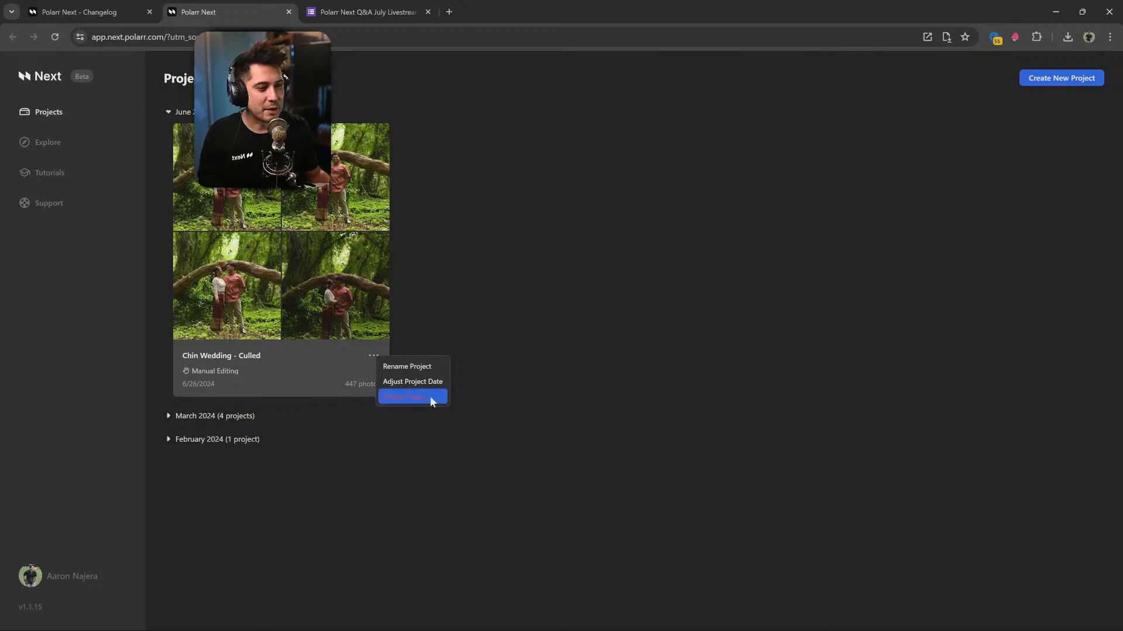
pyautogui.click(426, 397)
pyautogui.click(691, 368)
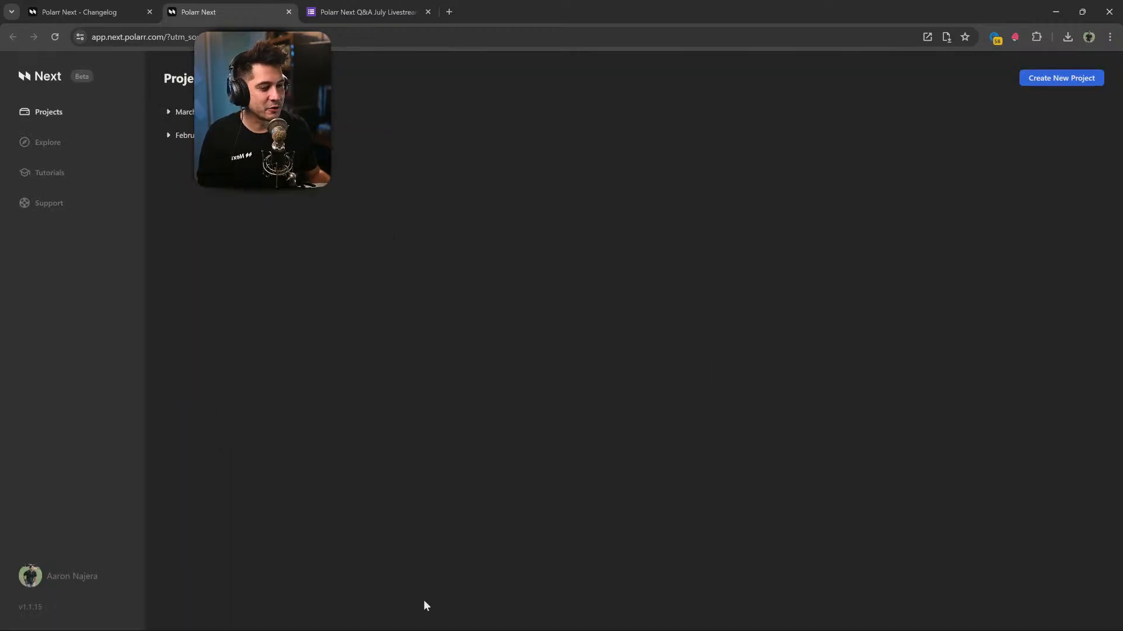
# Switch to File Explorer and open the Chin Wedding - Culled folder to find the catalog file after the last photos.
pyautogui.click(471, 617)
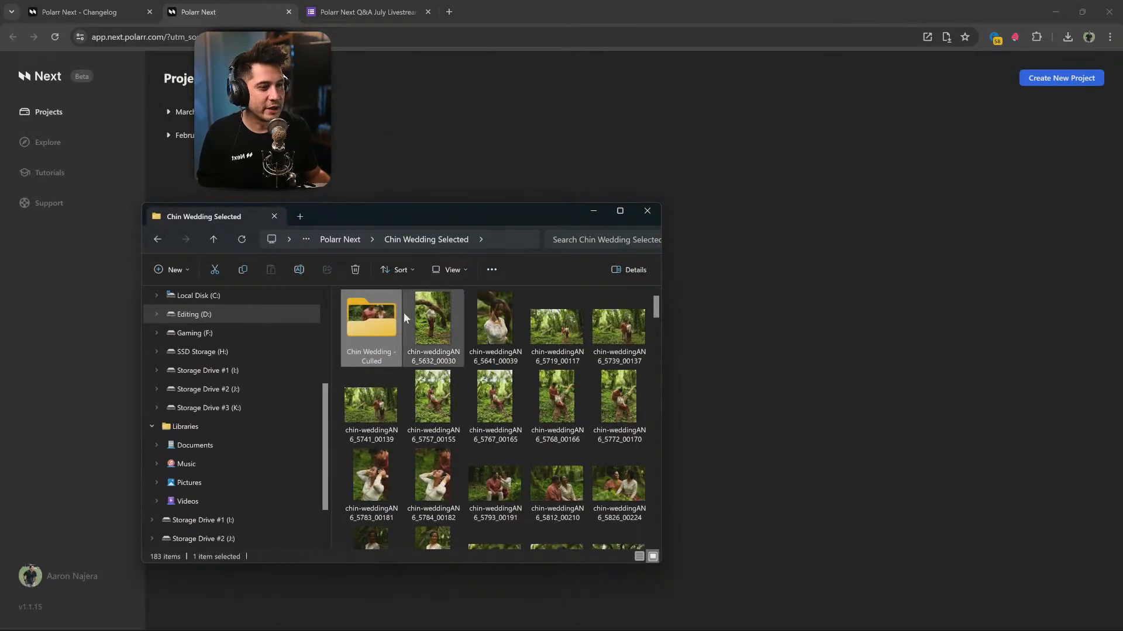
pyautogui.doubleClick(380, 316)
pyautogui.scroll(-3, 654, 436)
pyautogui.scroll(-15, 654, 436)
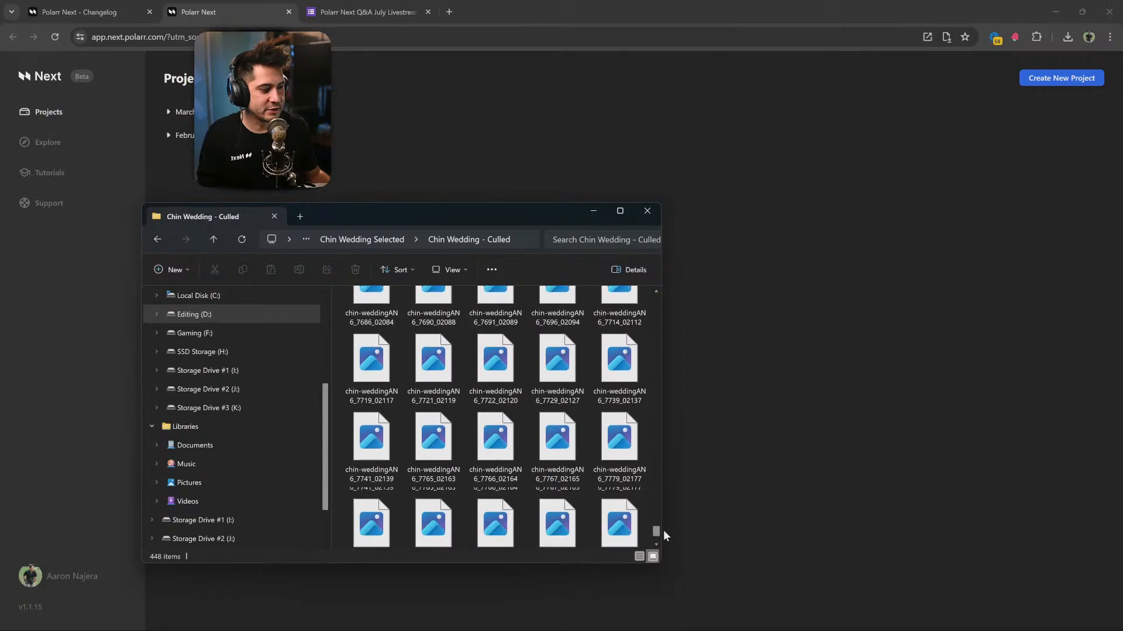
# Delete the polarr.catalog file from the folder and undo the deletion.
pyautogui.moveTo(598, 520); pyautogui.dragTo(515, 512)
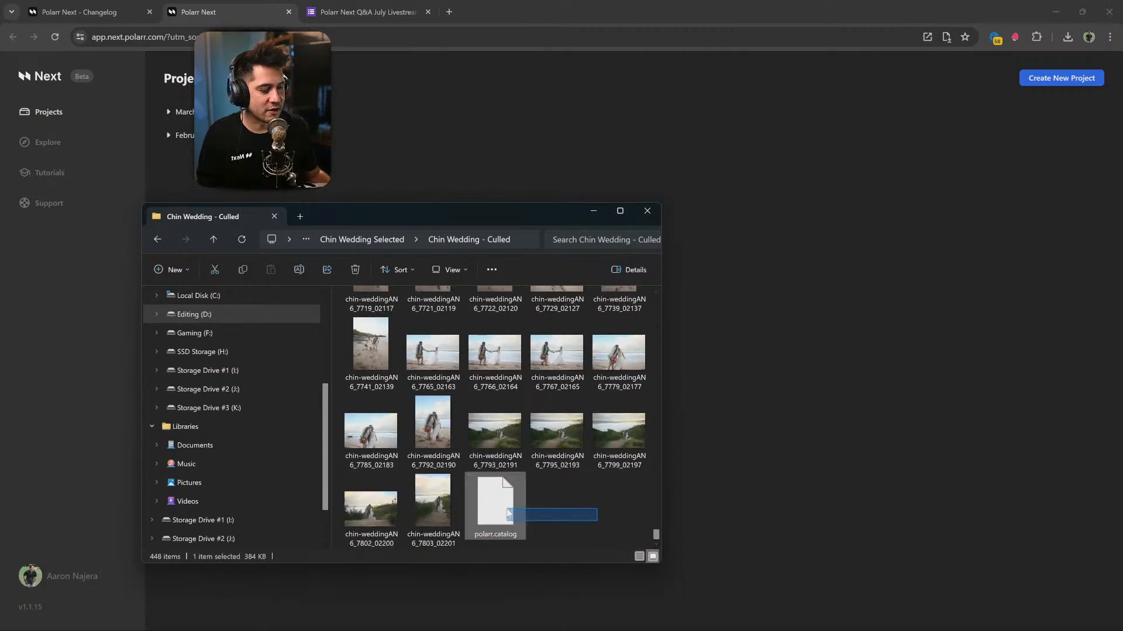
pyautogui.click(353, 270)
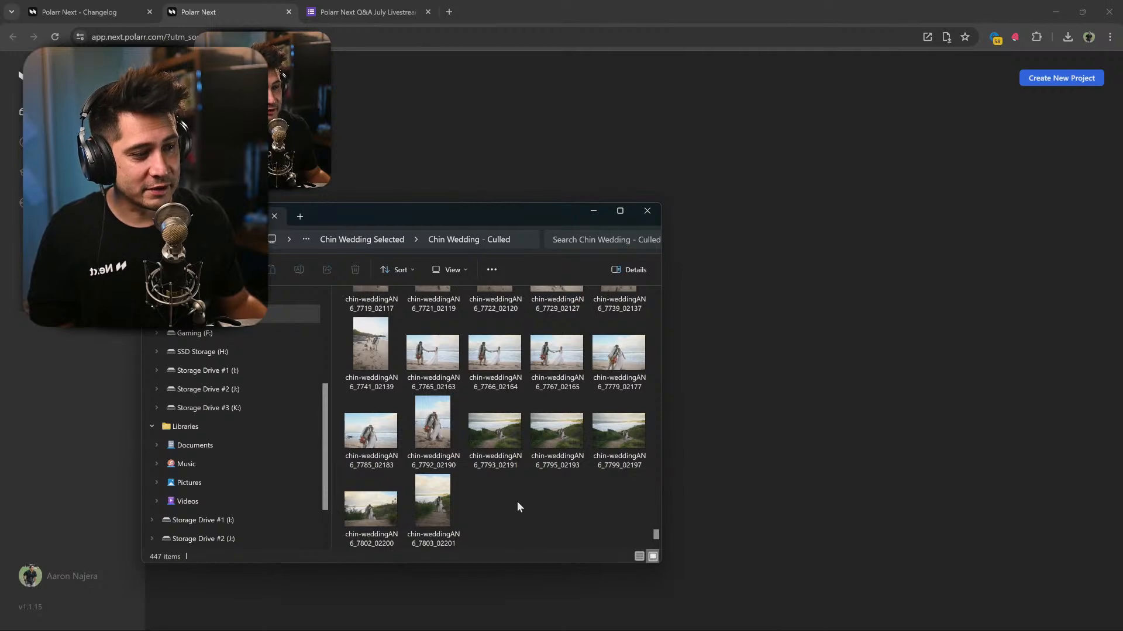
pyautogui.hotkey('ctrl', 'z')
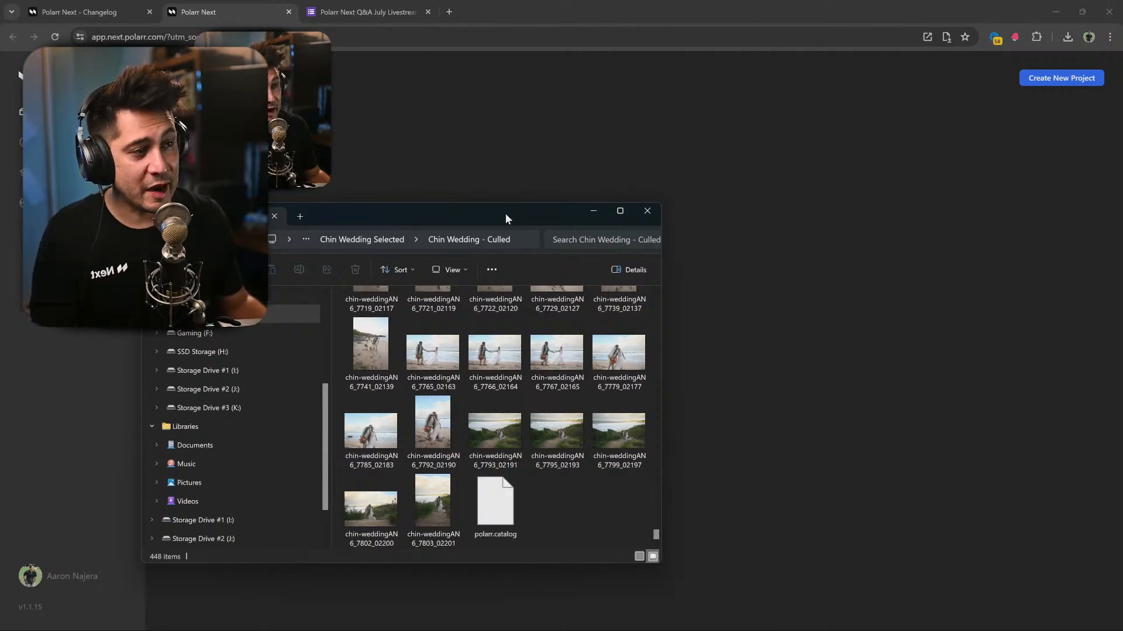
# Delete the polarr.catalog file from the Chin Wedding - Culled folder and close the File Explorer window.
pyautogui.moveTo(504, 213); pyautogui.dragTo(815, 138)
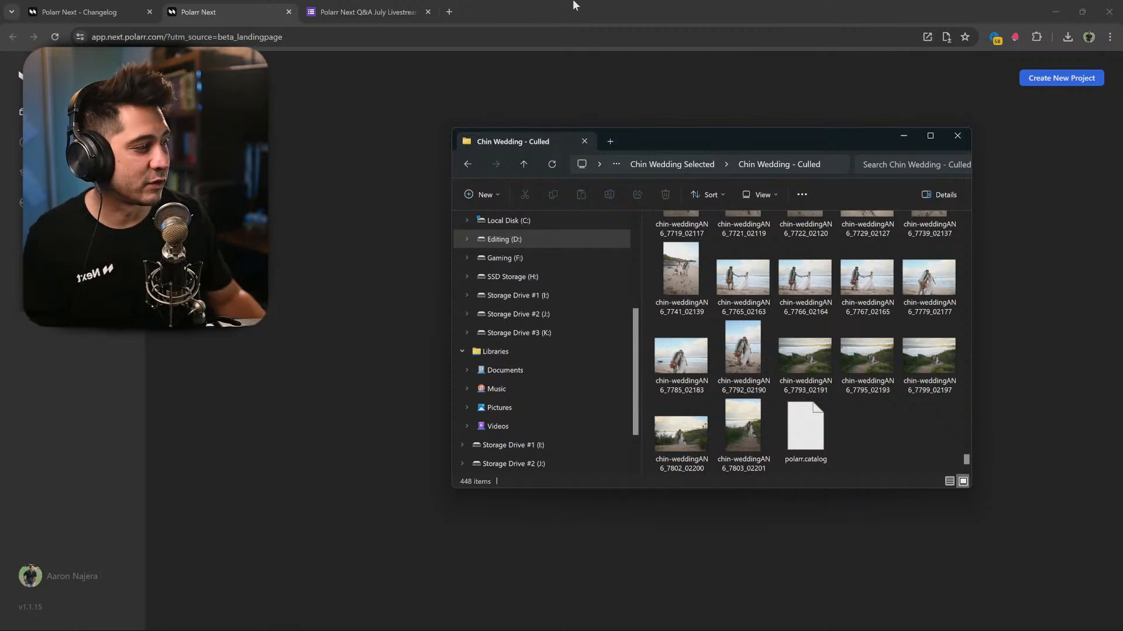
pyautogui.click(803, 459)
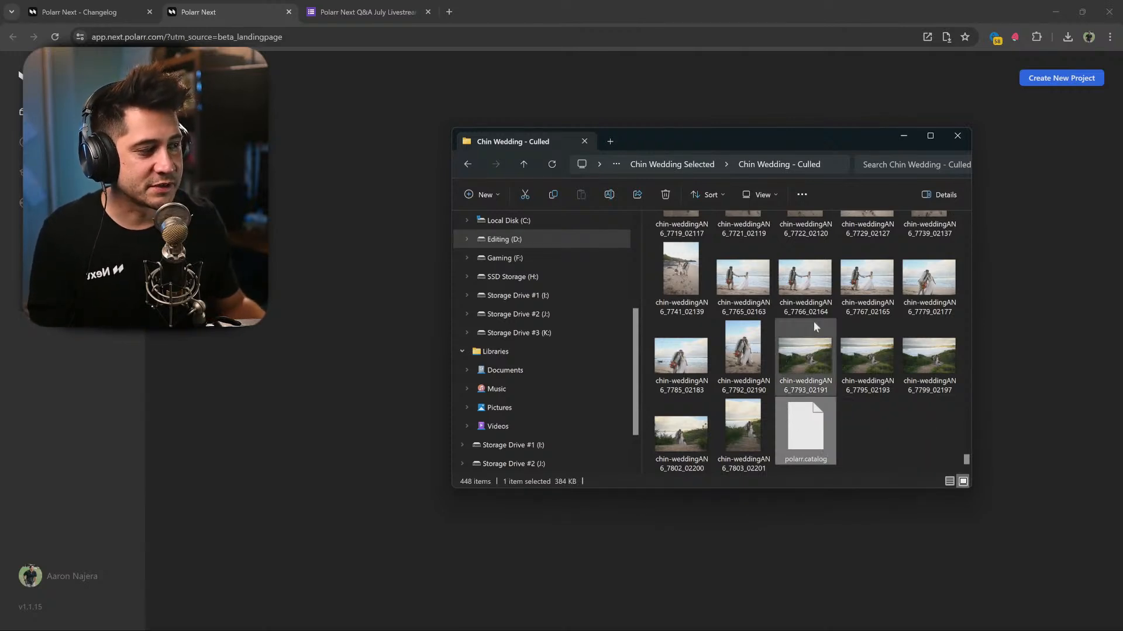
pyautogui.click(806, 350)
pyautogui.scroll(10, 804, 356)
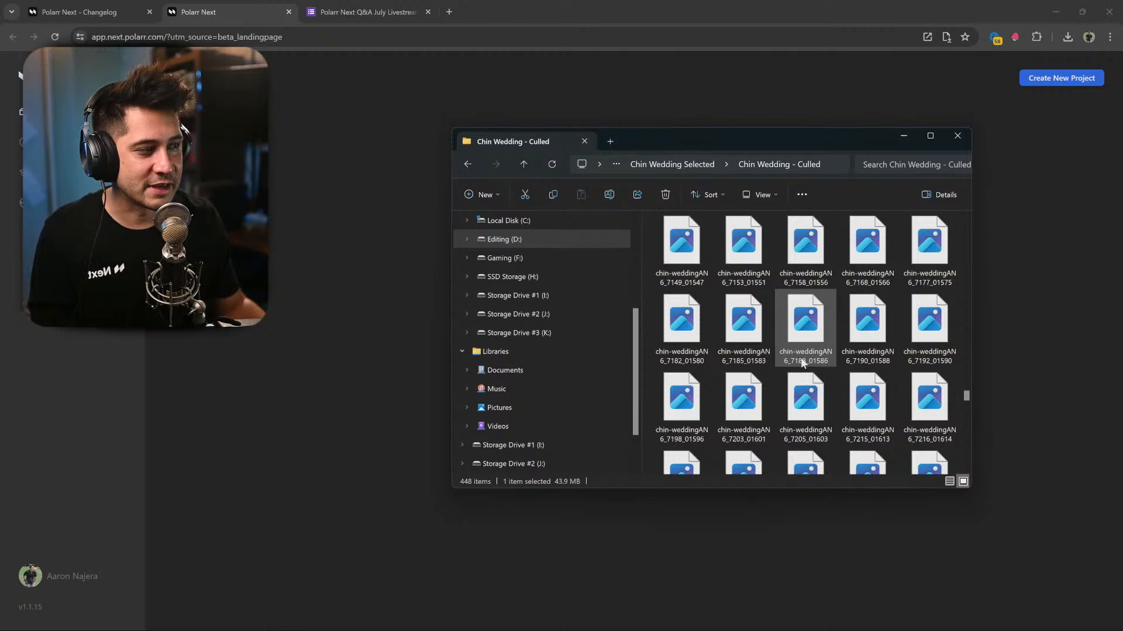
pyautogui.scroll(-10, 802, 379)
pyautogui.click(806, 434)
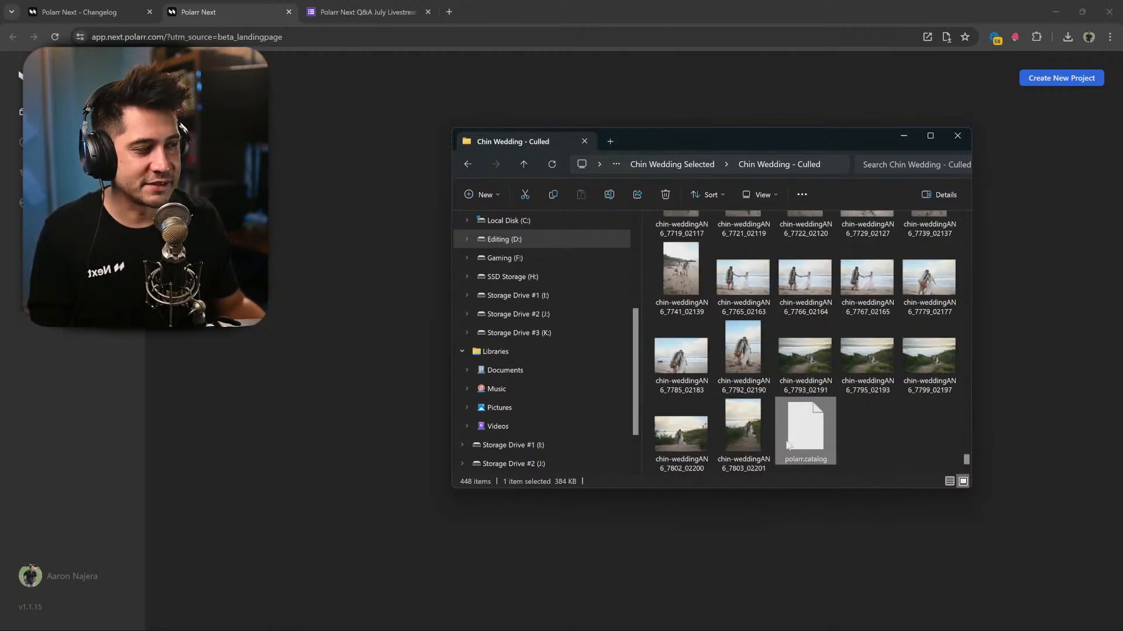
pyautogui.press('Delete')
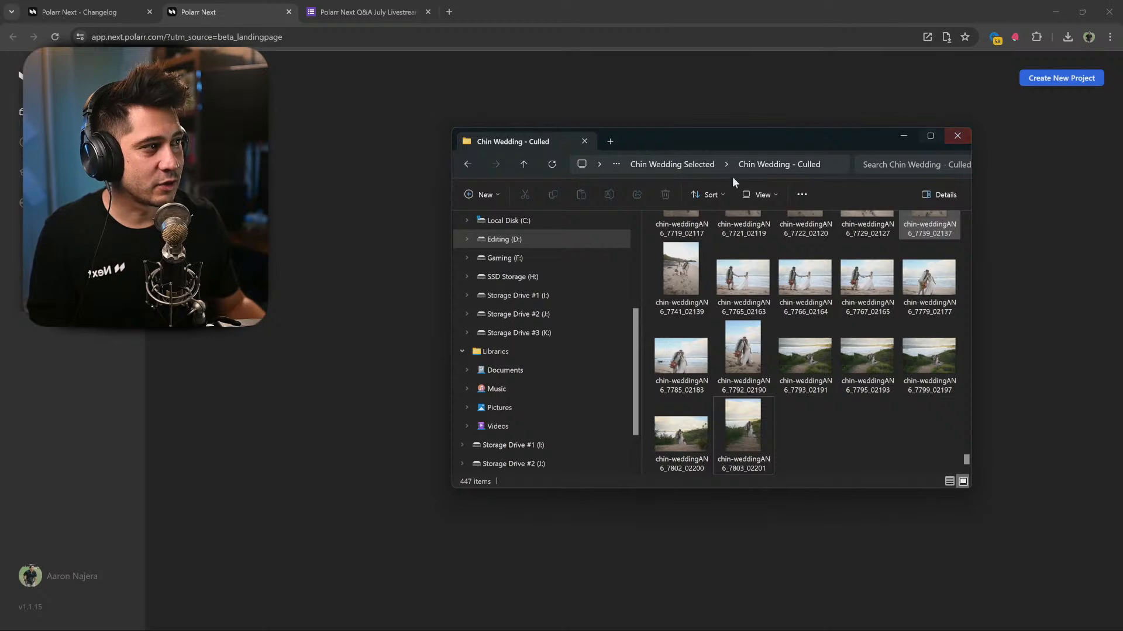
pyautogui.click(957, 135)
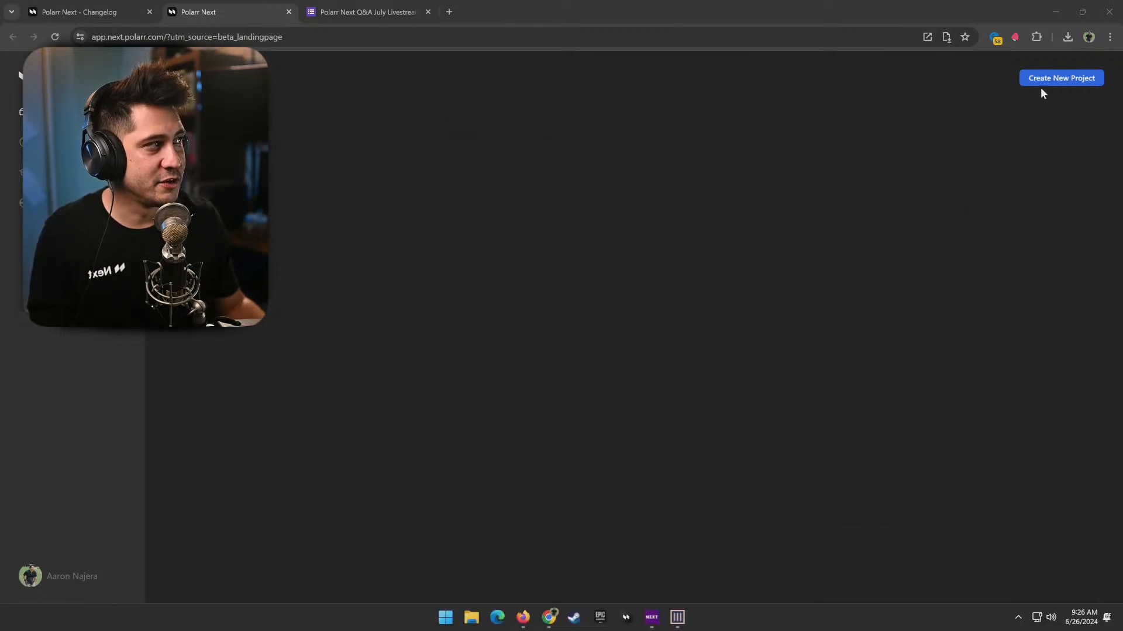
pyautogui.click(1045, 79)
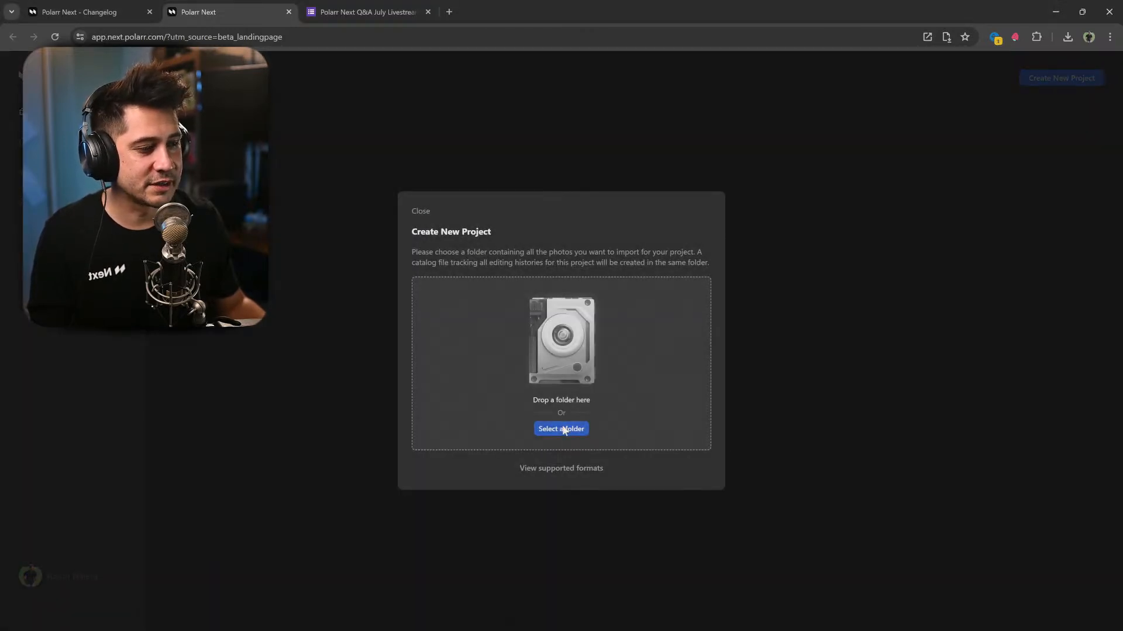
pyautogui.click(564, 430)
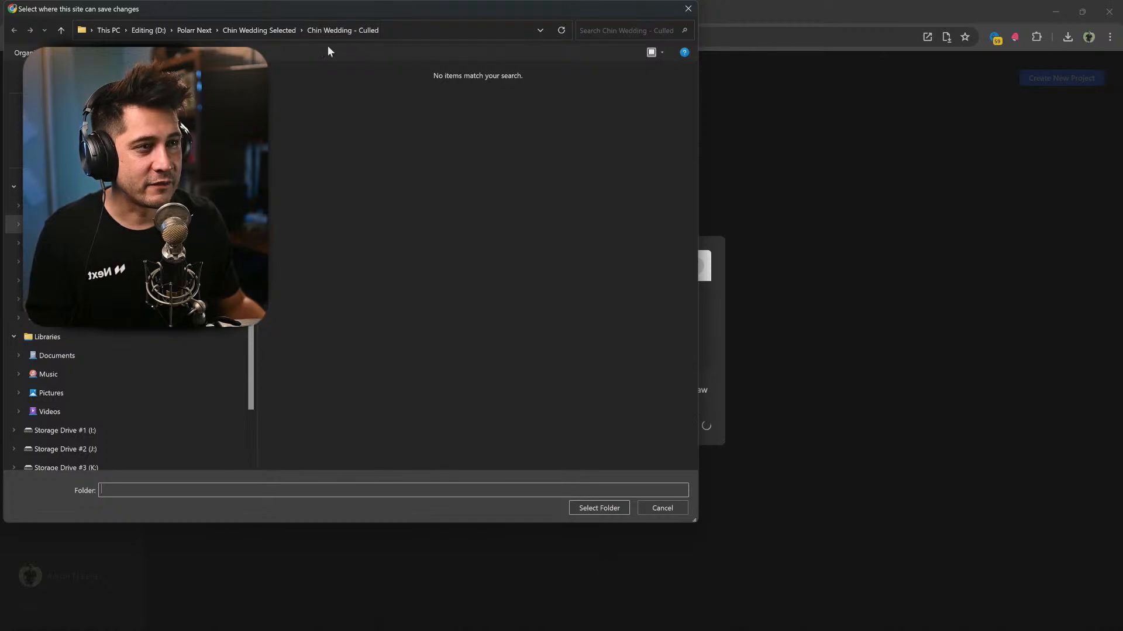
pyautogui.click(268, 31)
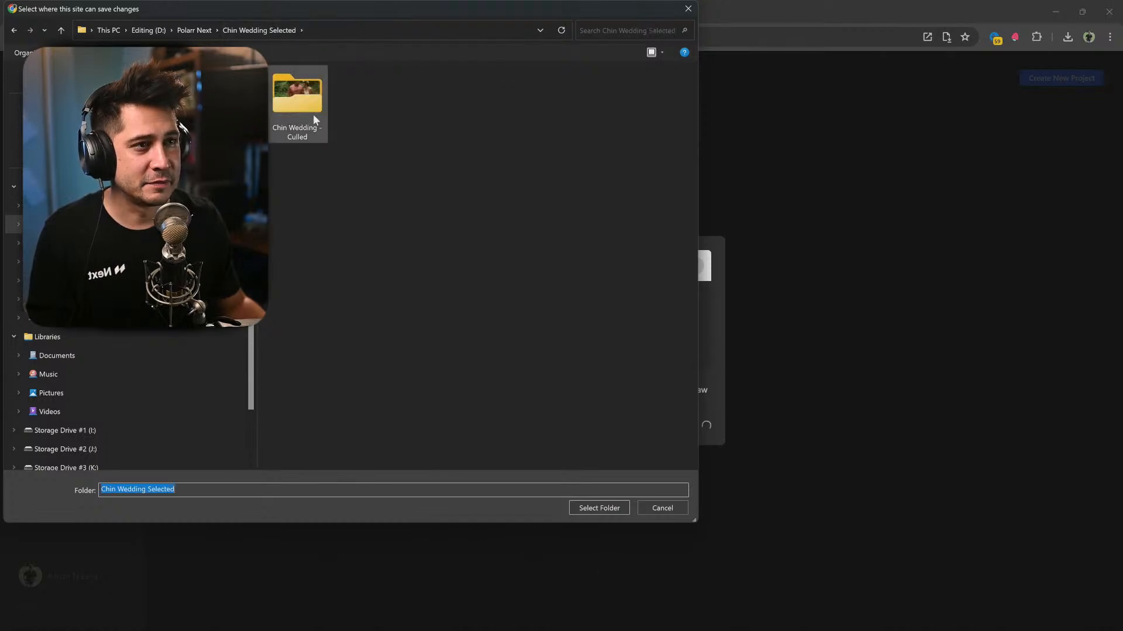
pyautogui.click(611, 512)
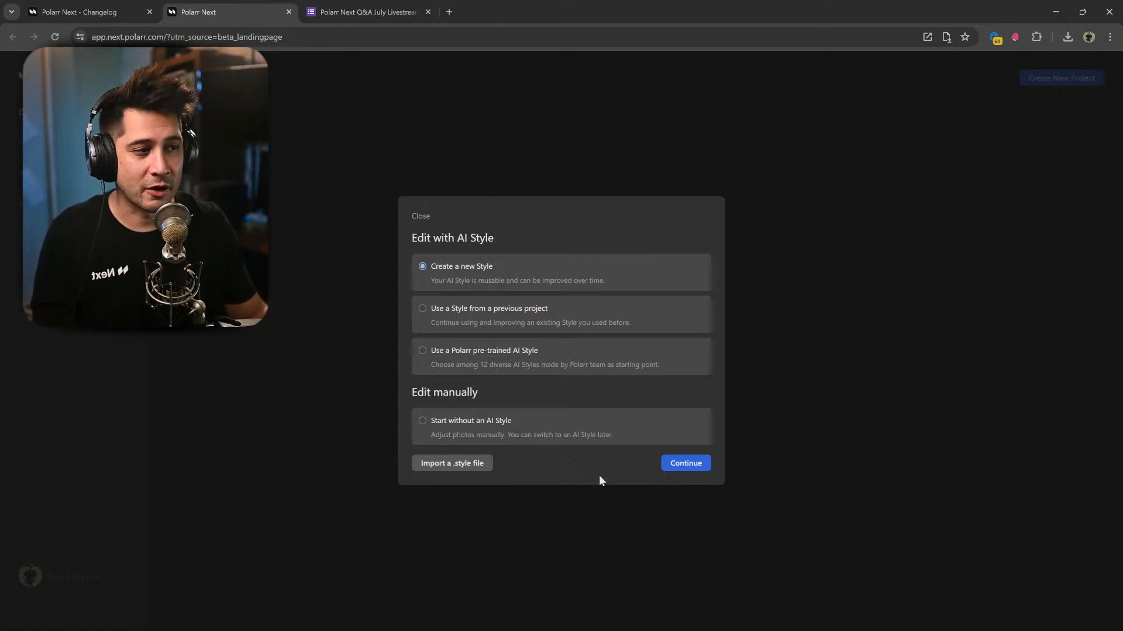
pyautogui.click(644, 506)
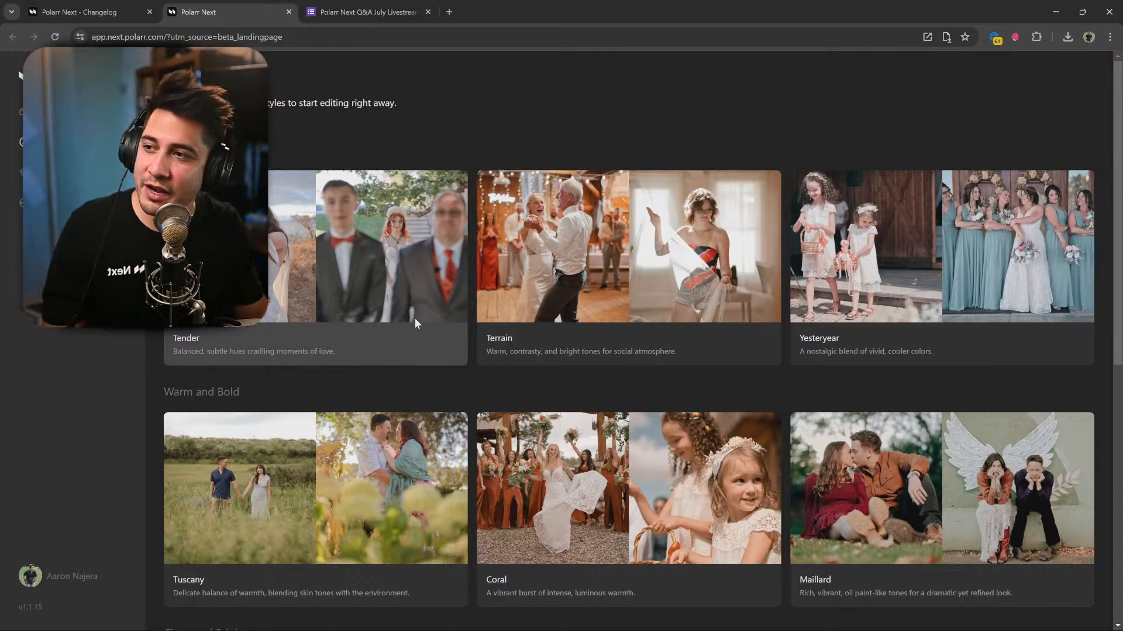
# Browse the pre-trained AI Styles on the Explore page, from Tender through the Complex and Artistic group.
pyautogui.scroll(-8, 415, 319)
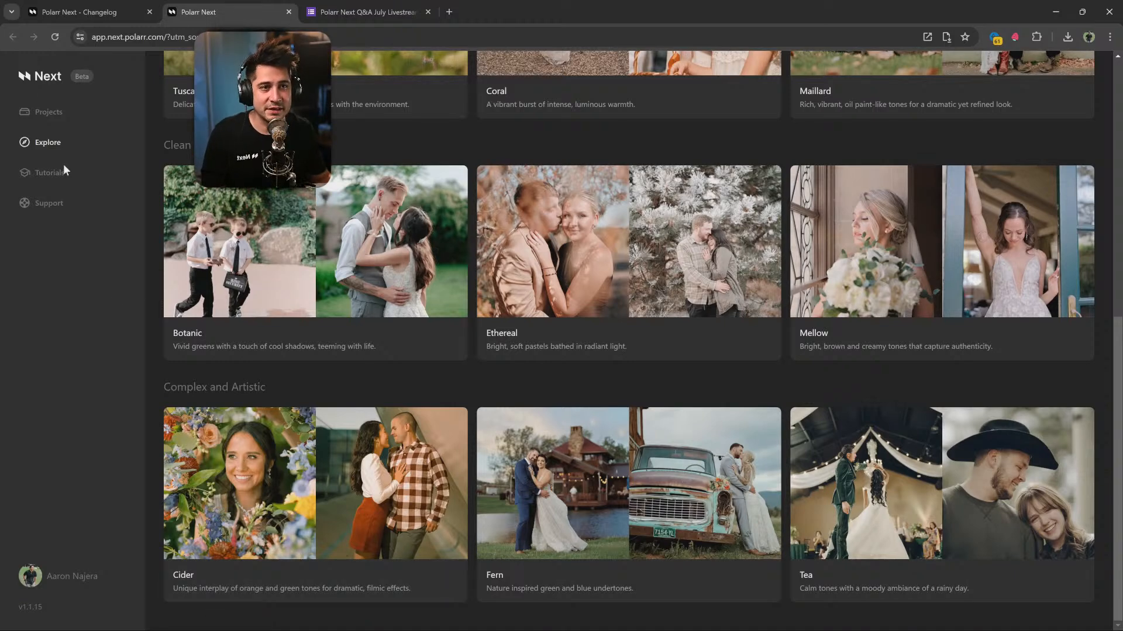
pyautogui.click(39, 137)
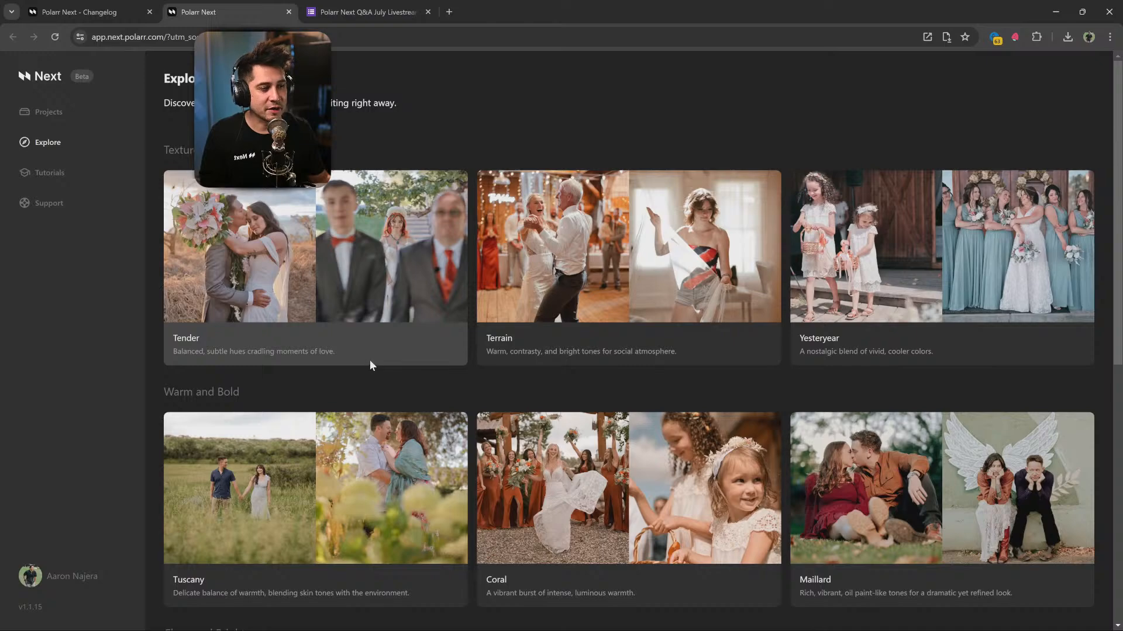
pyautogui.scroll(-4, 380, 368)
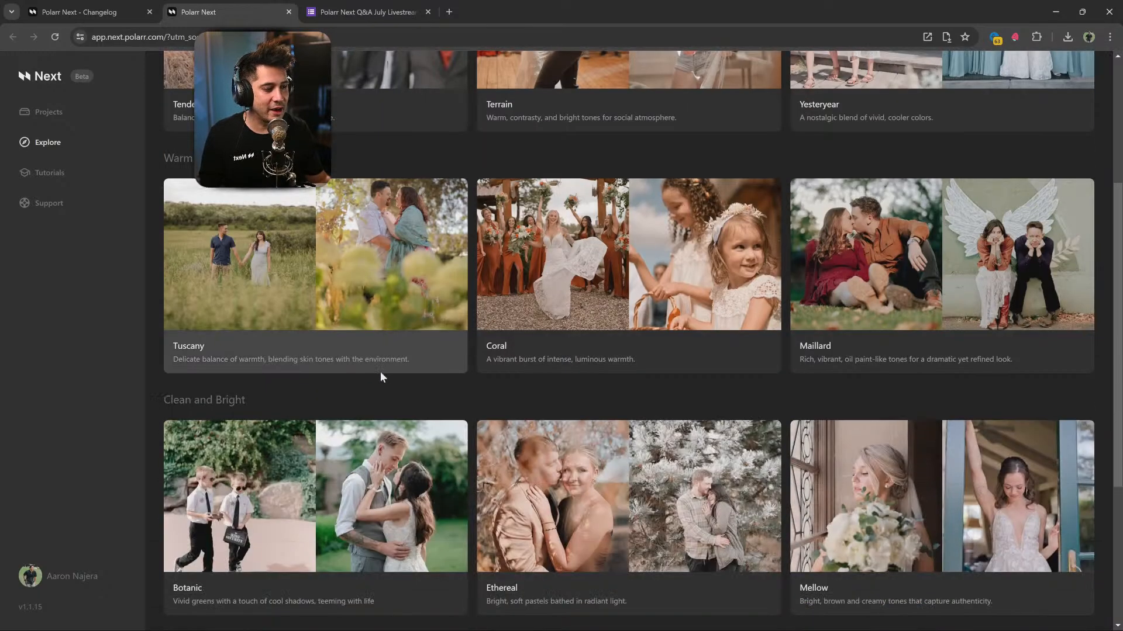
pyautogui.scroll(-4, 380, 375)
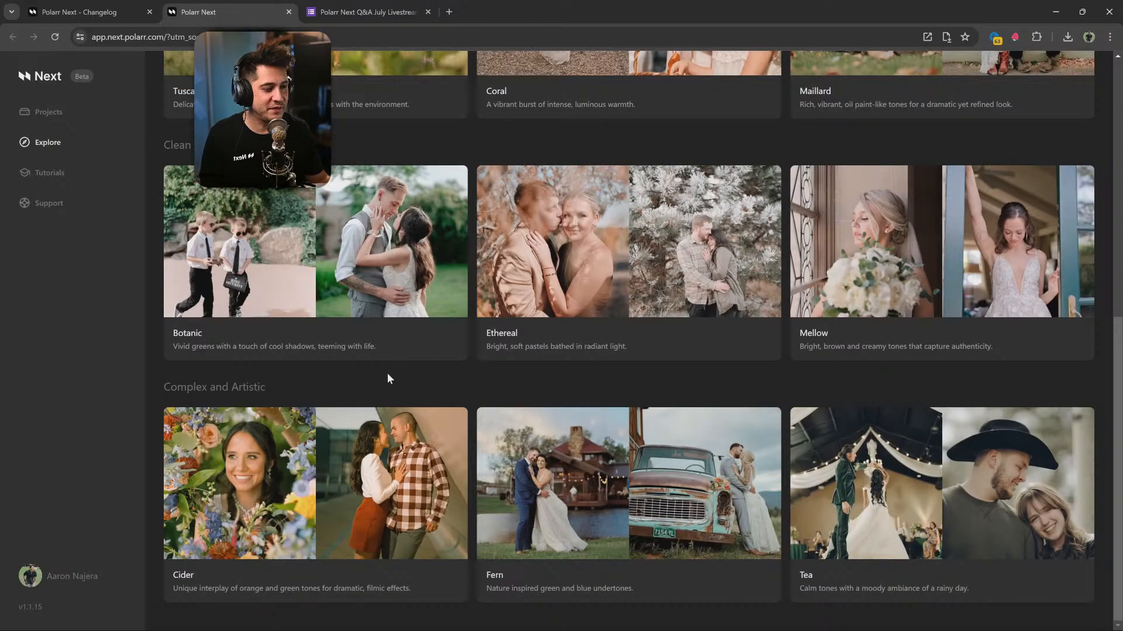
# Open the Fern AI Style and compare the before and after versions of its four sample photos.
pyautogui.click(616, 567)
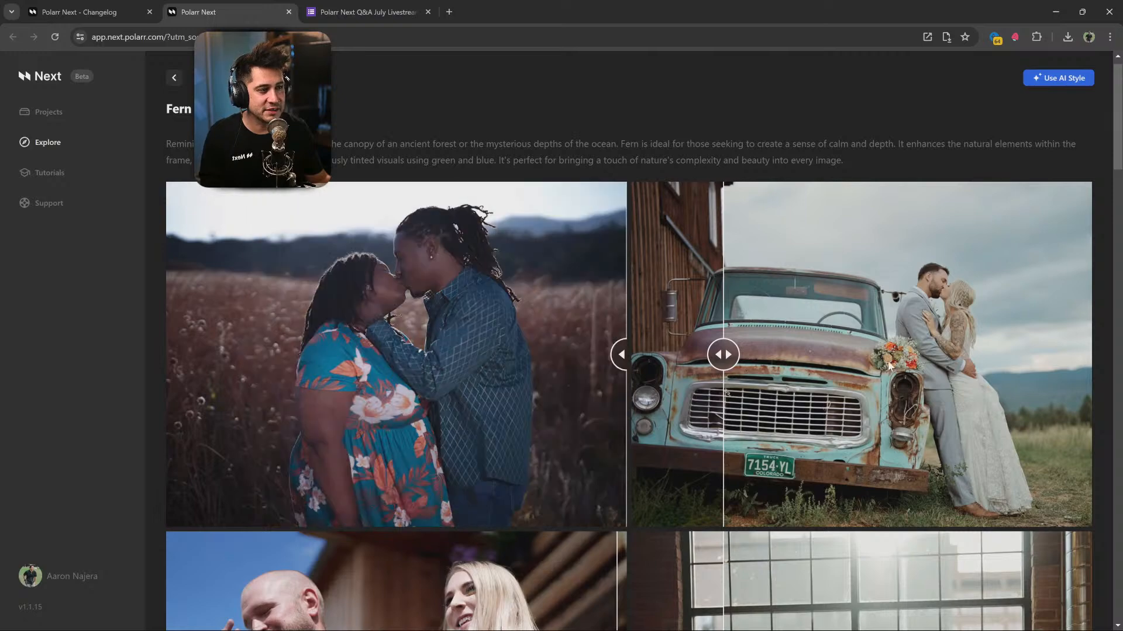
pyautogui.moveTo(621, 355); pyautogui.dragTo(151, 357)
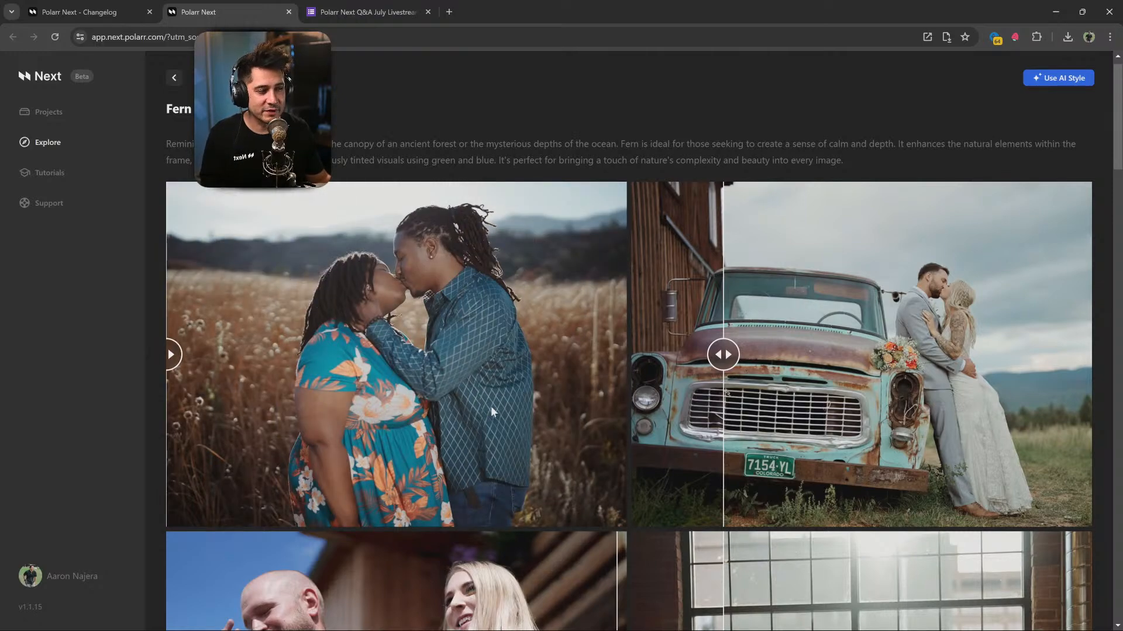
pyautogui.moveTo(723, 354); pyautogui.dragTo(524, 382)
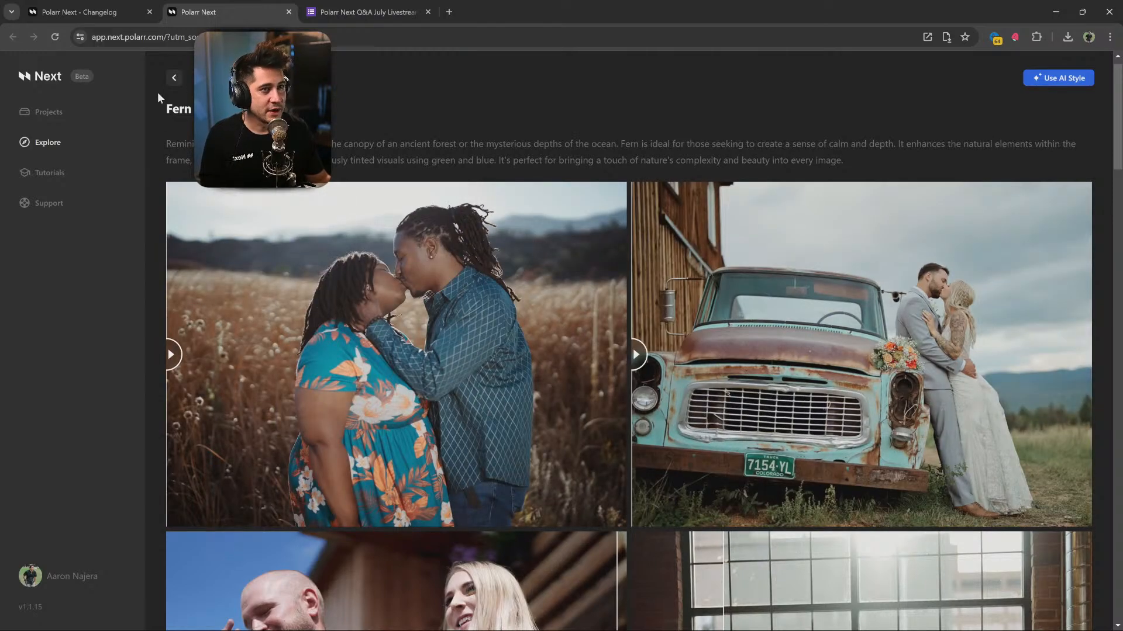
pyautogui.scroll(-7, 713, 480)
pyautogui.moveTo(619, 294); pyautogui.dragTo(30, 317)
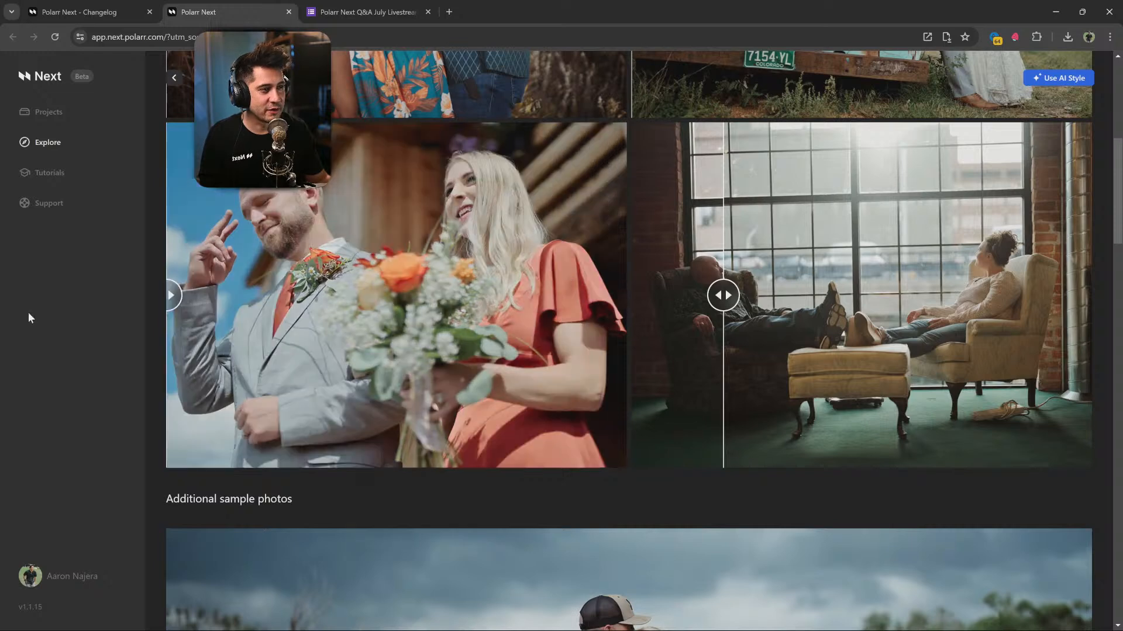
pyautogui.moveTo(723, 295); pyautogui.dragTo(635, 299)
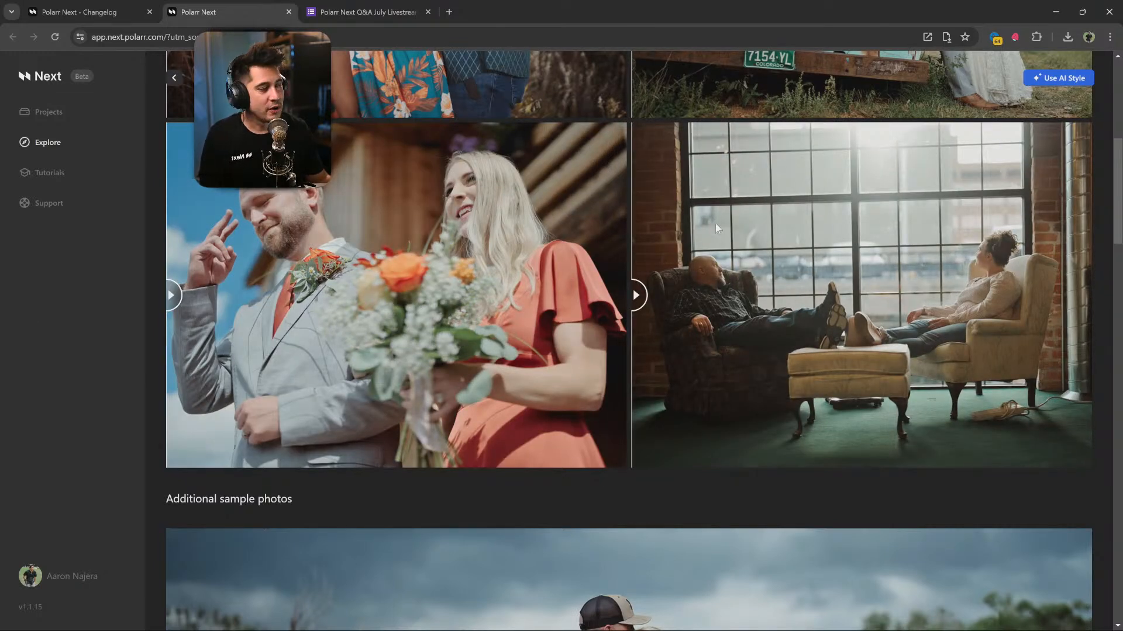
# Create a new project from the Chin Wedding - Culled folder using the Fern AI Style.
pyautogui.click(1069, 78)
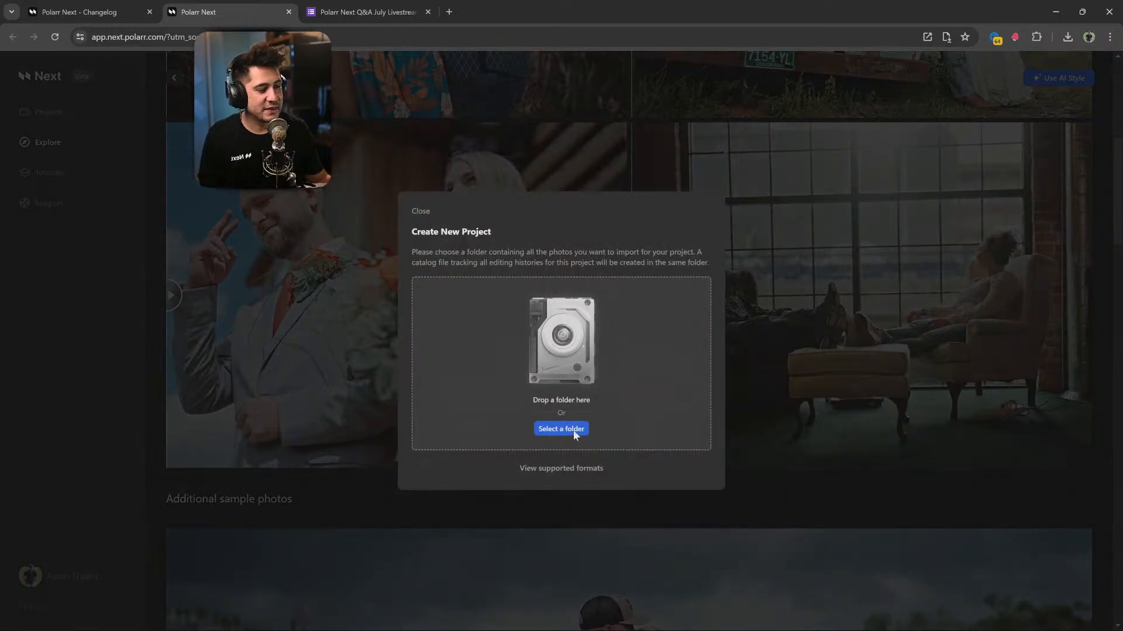
pyautogui.click(572, 429)
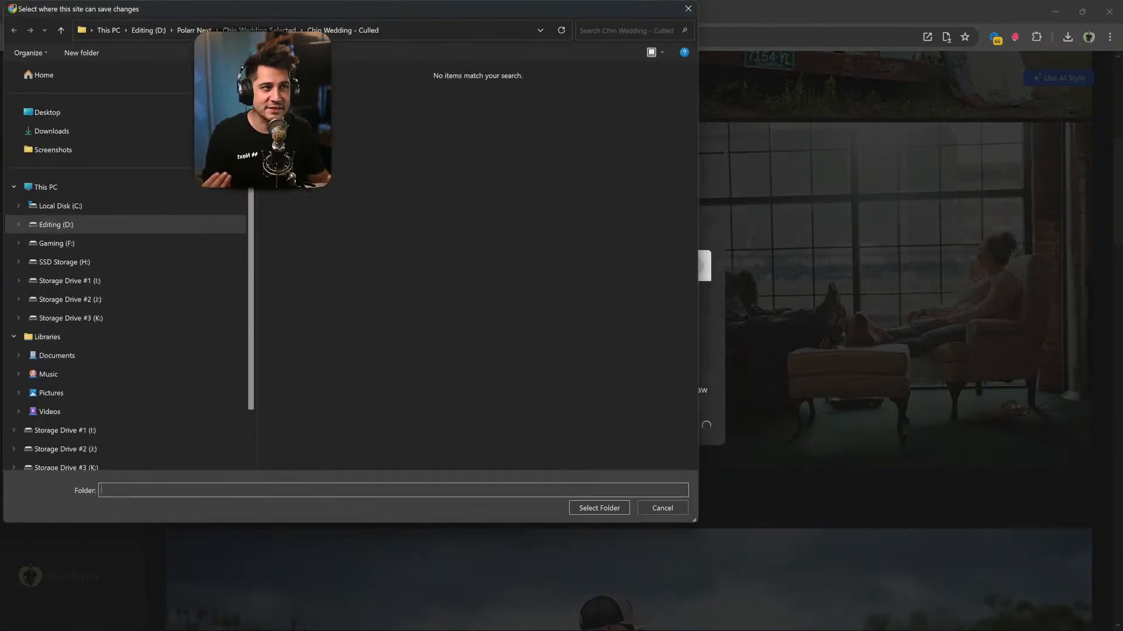
pyautogui.hotkey('alt', 'Up')
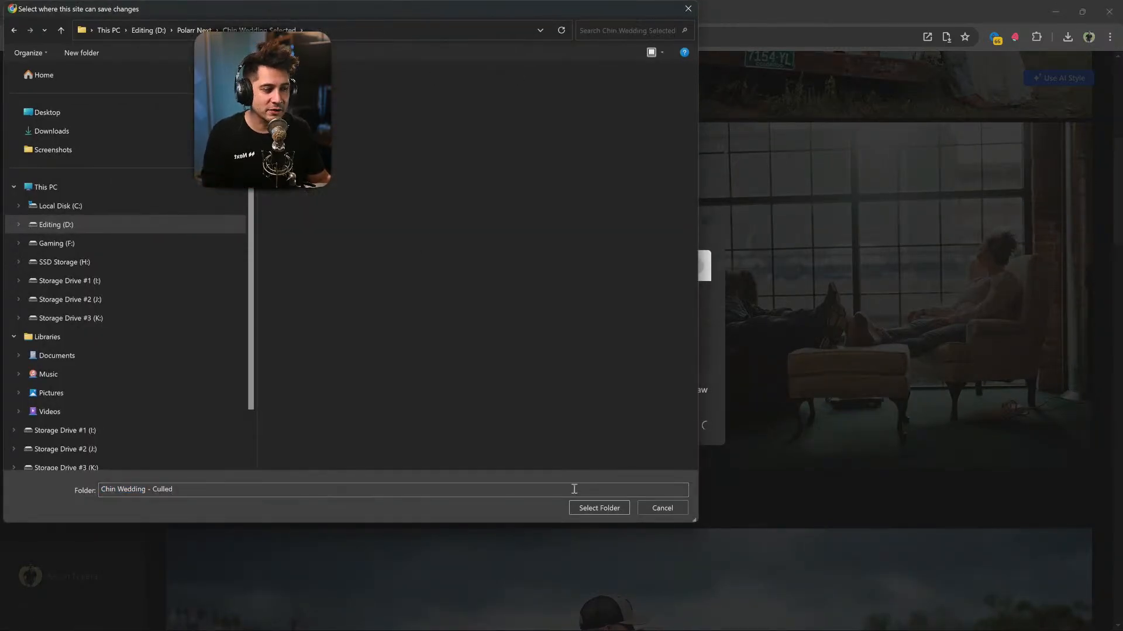
pyautogui.click(592, 504)
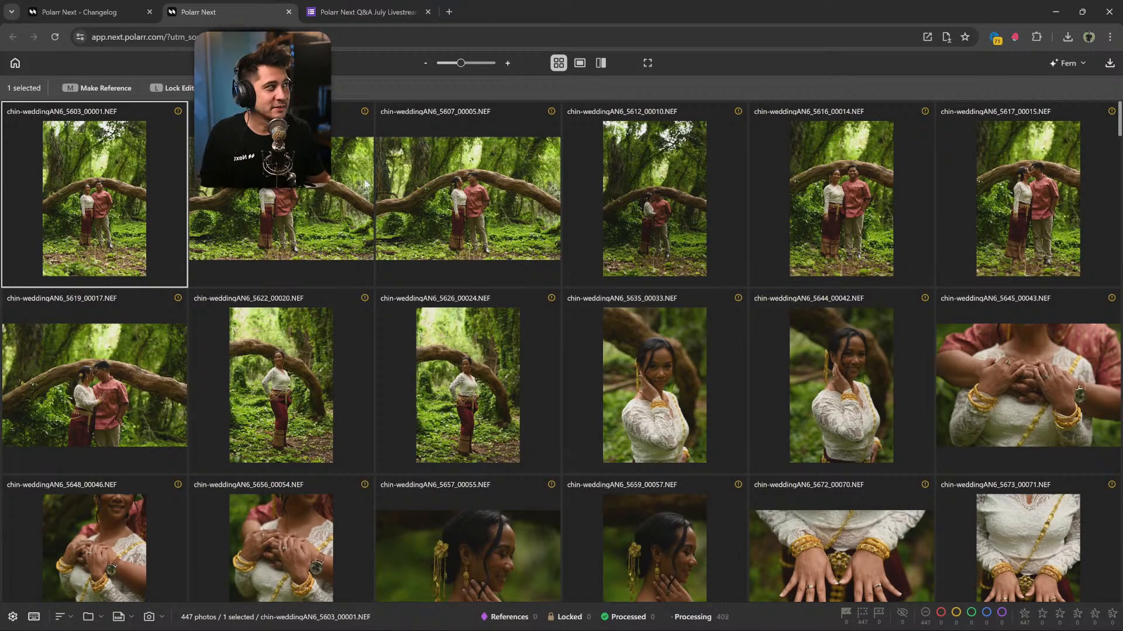
# Close the Polarr Next Q&A livestream tab and open photo chin-weddingAN6_5626_00024.NEF in the single-photo view.
pyautogui.click(344, 241)
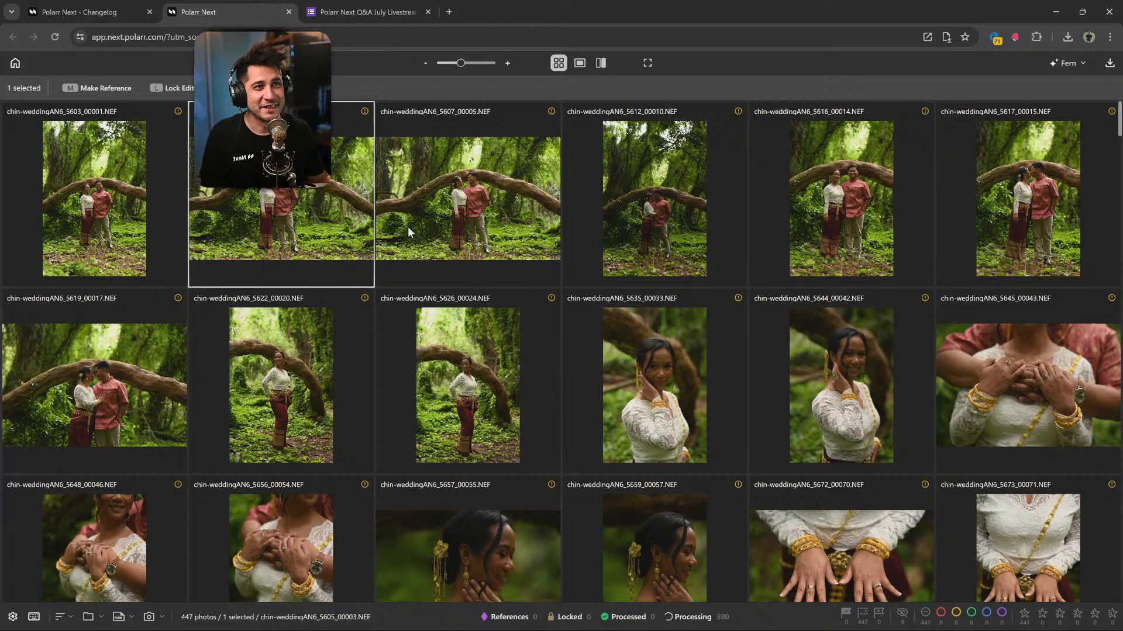
pyautogui.click(478, 377)
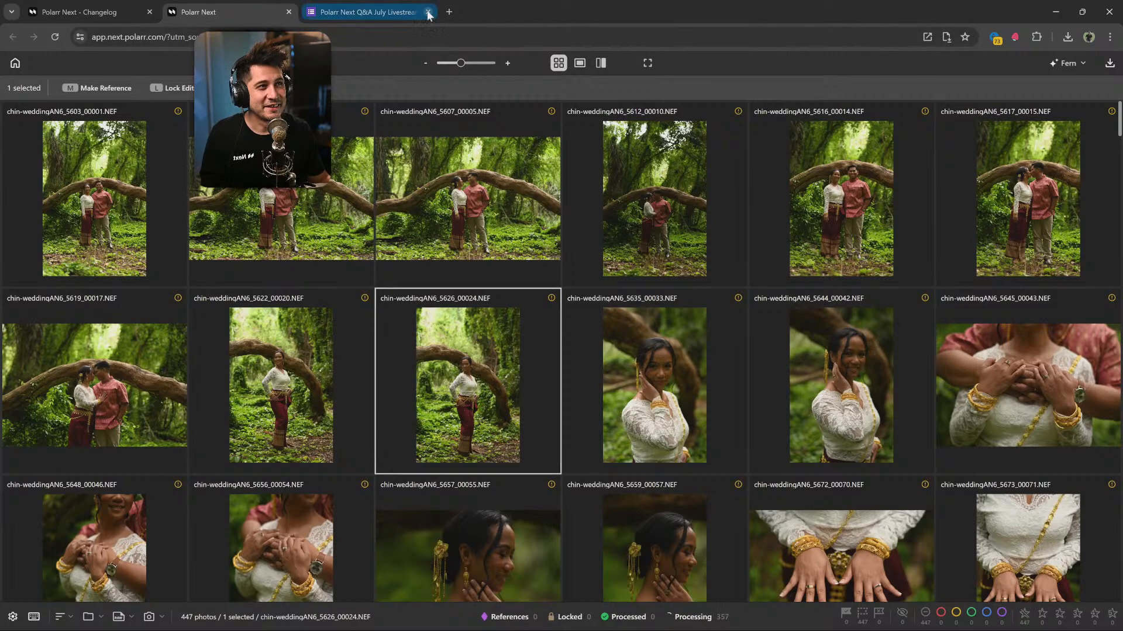
pyautogui.click(427, 12)
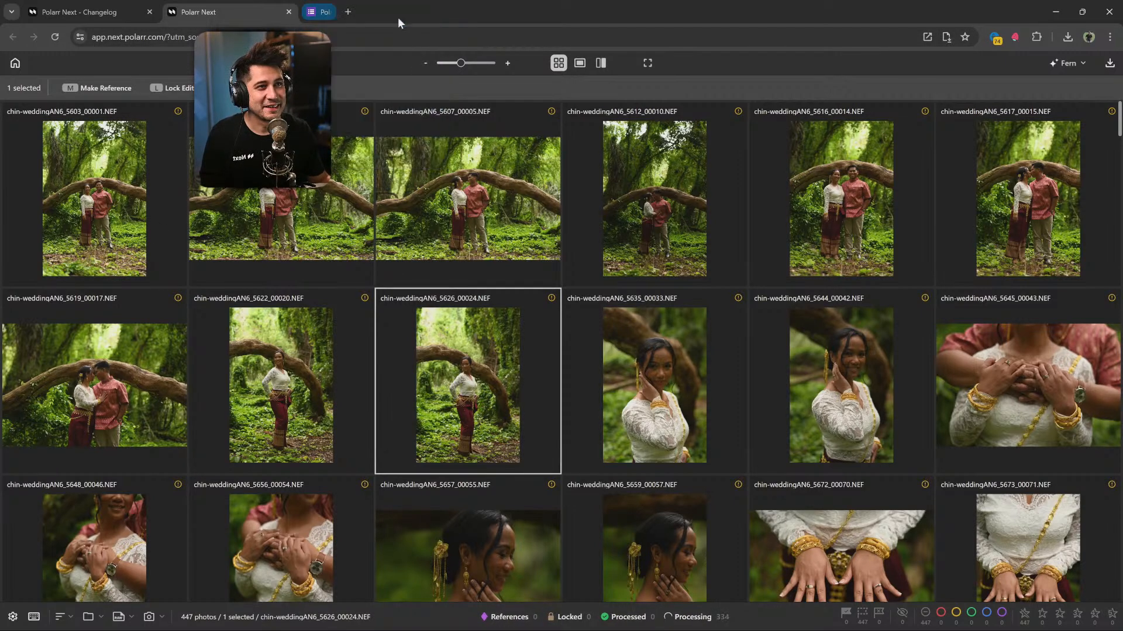
pyautogui.doubleClick(467, 369)
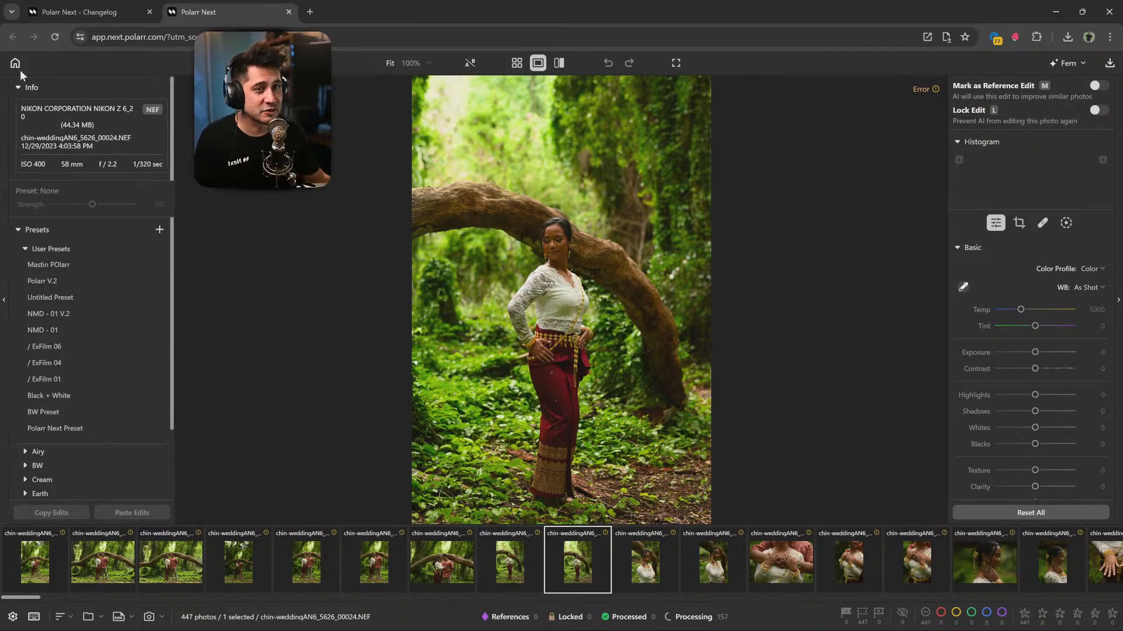
pyautogui.click(1068, 64)
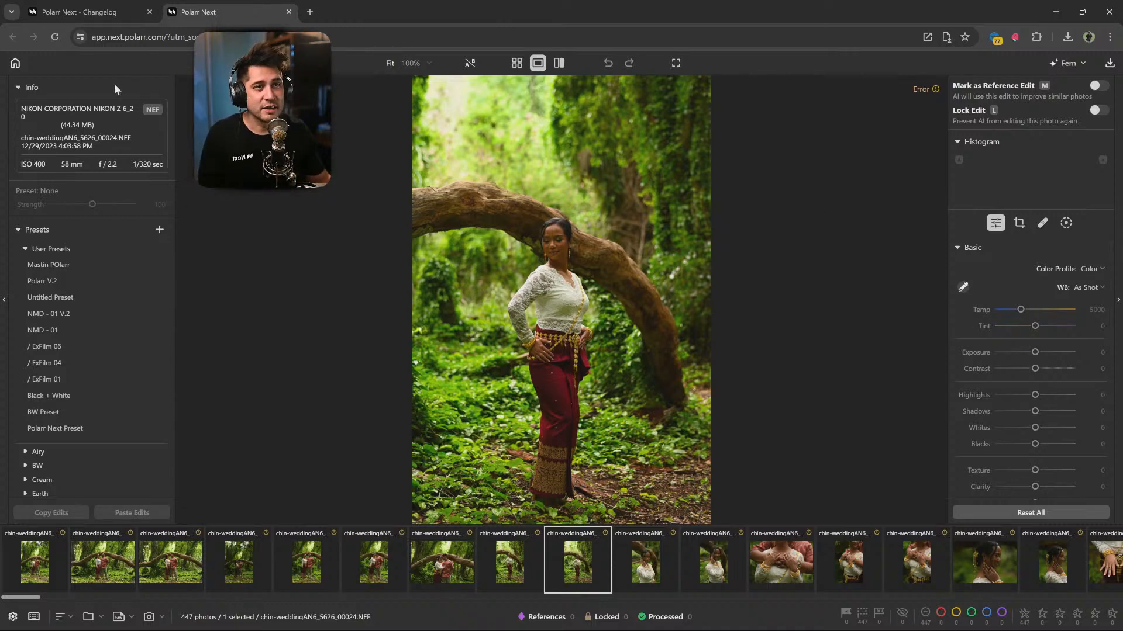
# Return to the project overview and delete the Chin Wedding - Culled project.
pyautogui.click(15, 62)
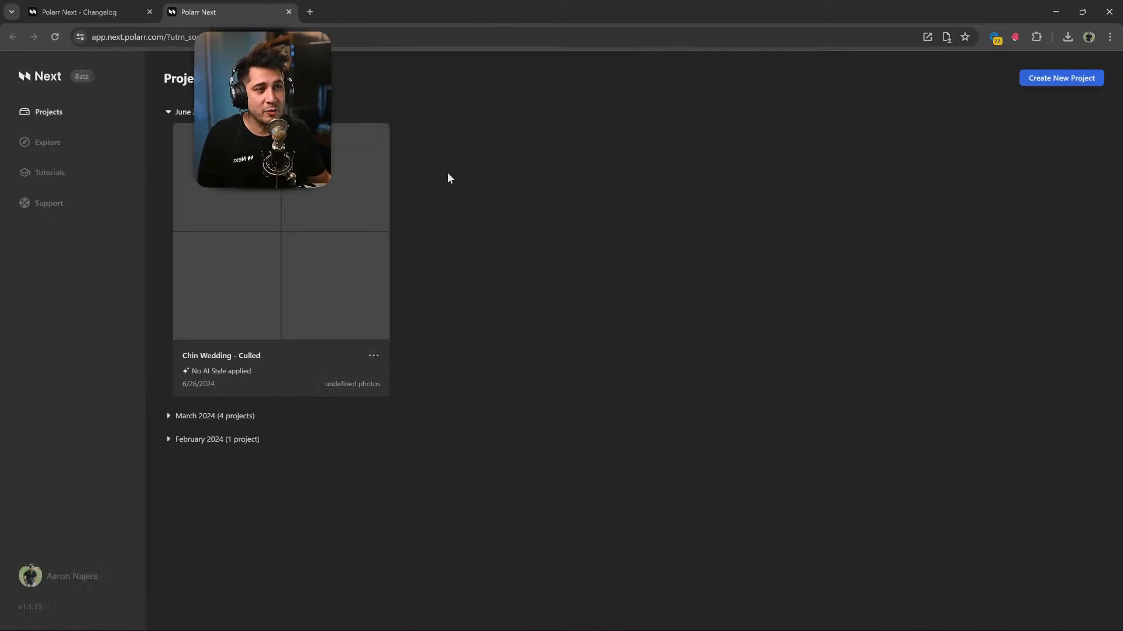
pyautogui.click(372, 357)
pyautogui.click(389, 394)
pyautogui.click(687, 366)
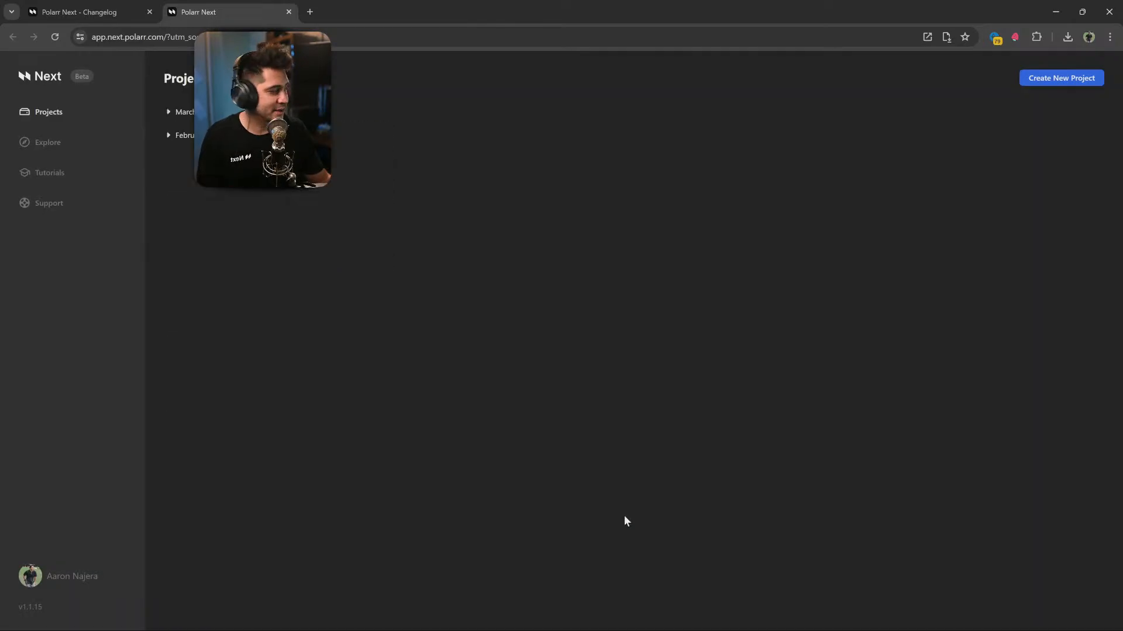
# In File Explorer, open the Chin Wedding - Culled folder inside Polarr Next\Chin Wedding Selected on the Editing (D:) drive.
pyautogui.moveTo(586, 627)
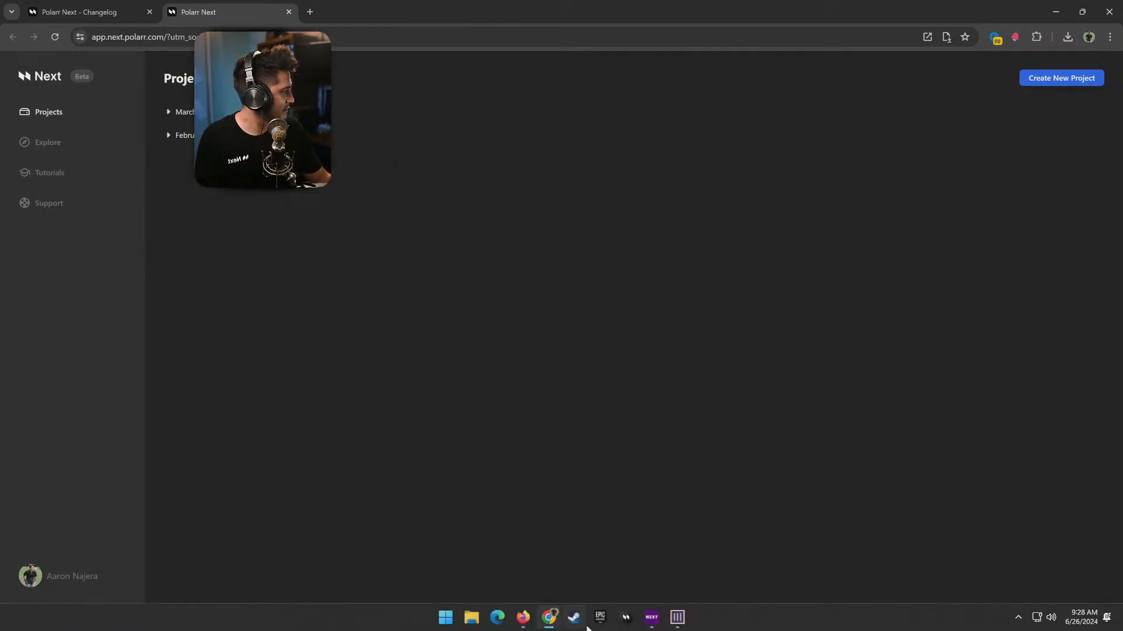
pyautogui.click(475, 620)
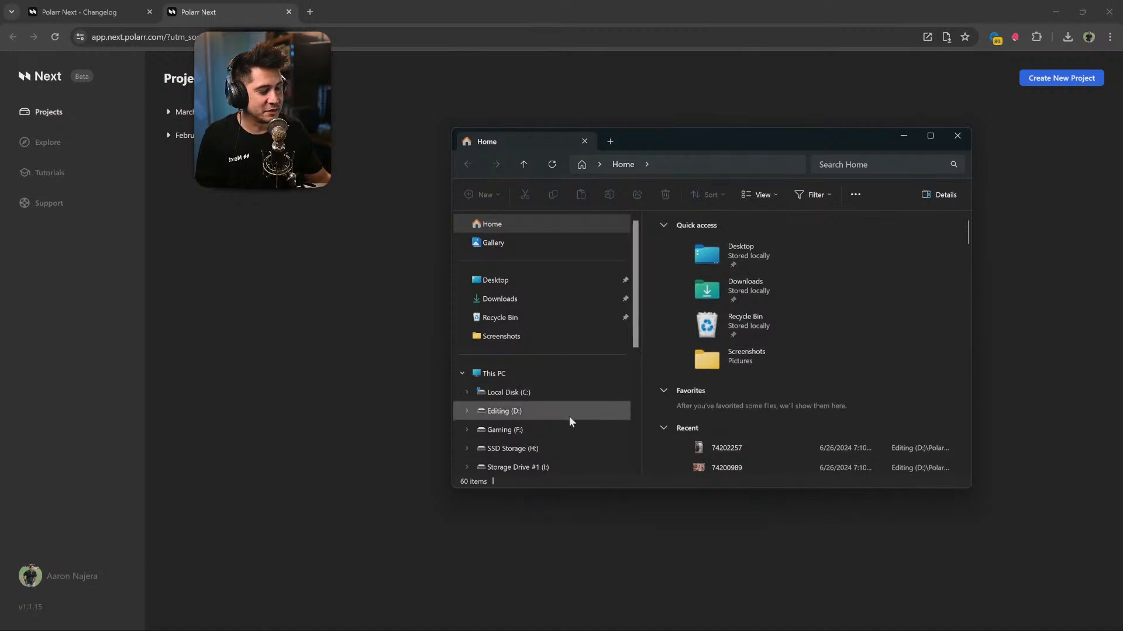
pyautogui.click(562, 411)
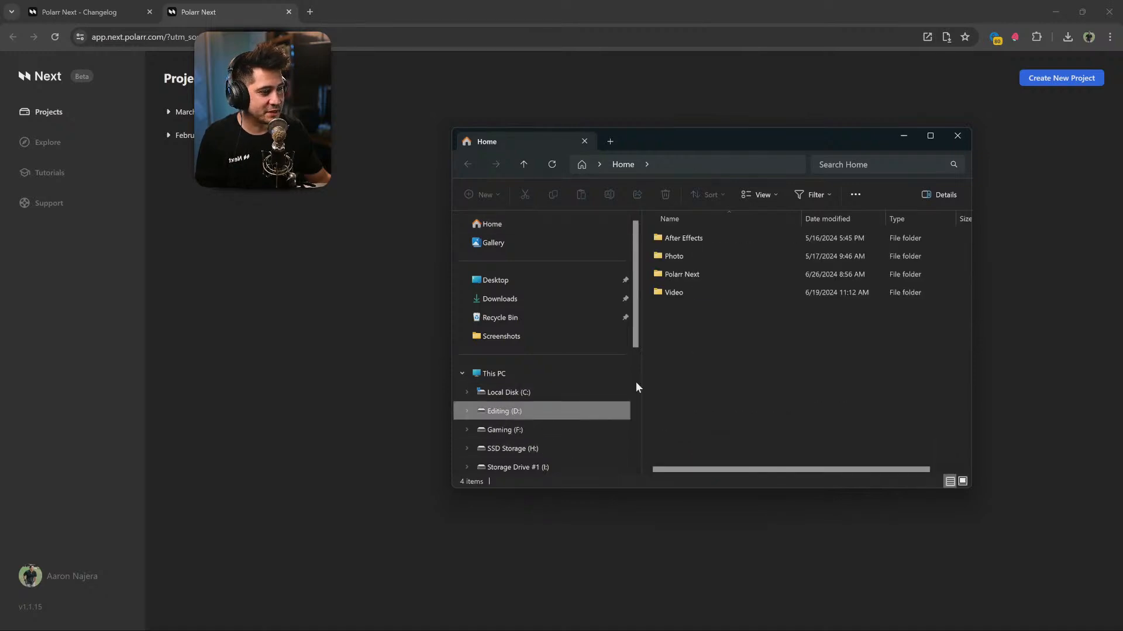
pyautogui.doubleClick(710, 272)
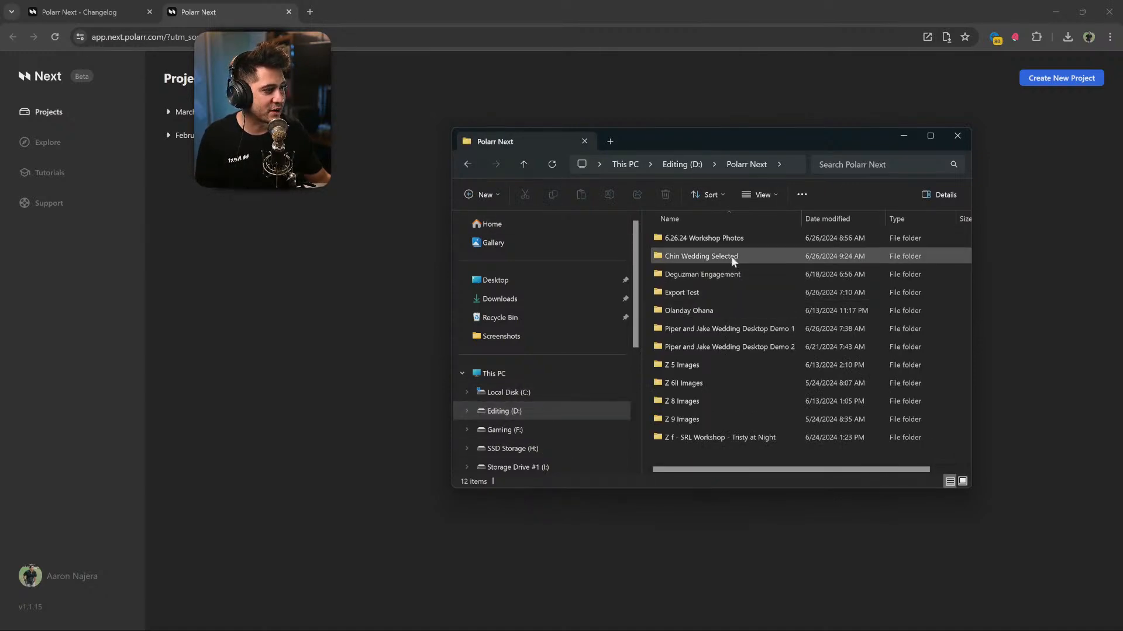
pyautogui.doubleClick(731, 256)
pyautogui.doubleClick(696, 260)
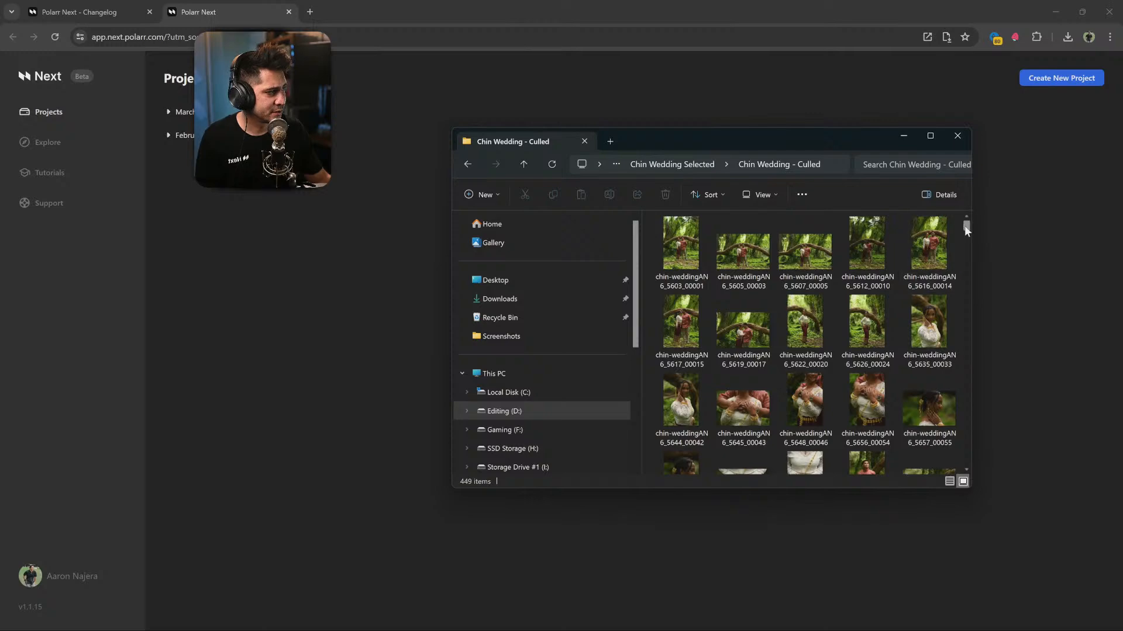
# Locate the polarr.catalog and polarr.style files at the end of the folder and examine them.
pyautogui.moveTo(966, 225); pyautogui.dragTo(966, 461)
pyautogui.click(867, 433)
pyautogui.keyDown('shift'); pyautogui.click(806, 433); pyautogui.keyUp('shift')
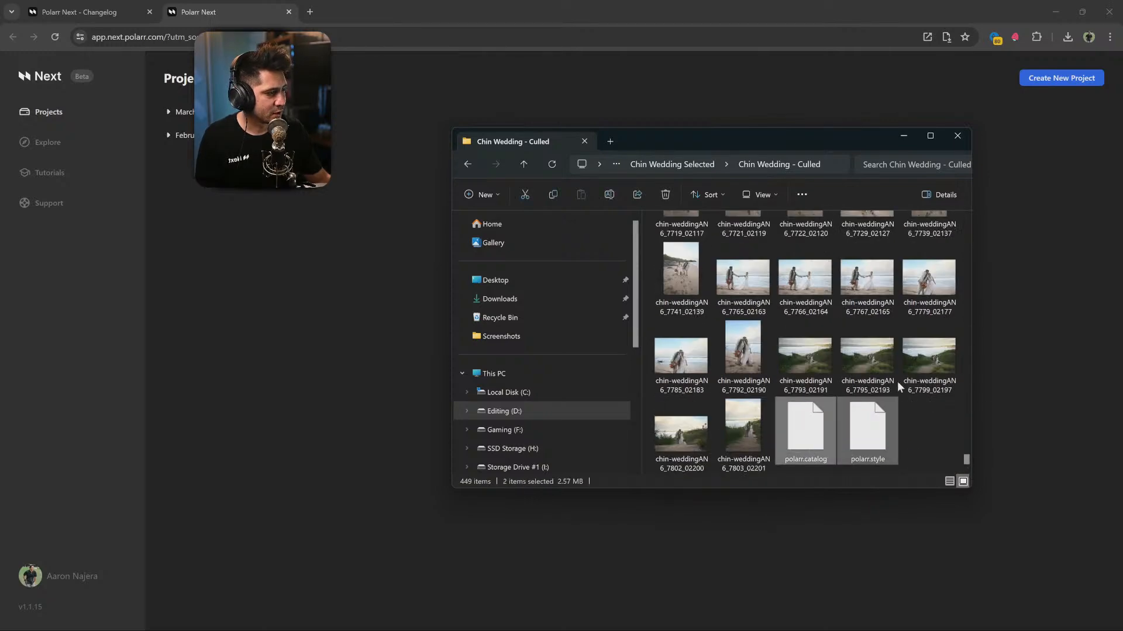
pyautogui.click(942, 430)
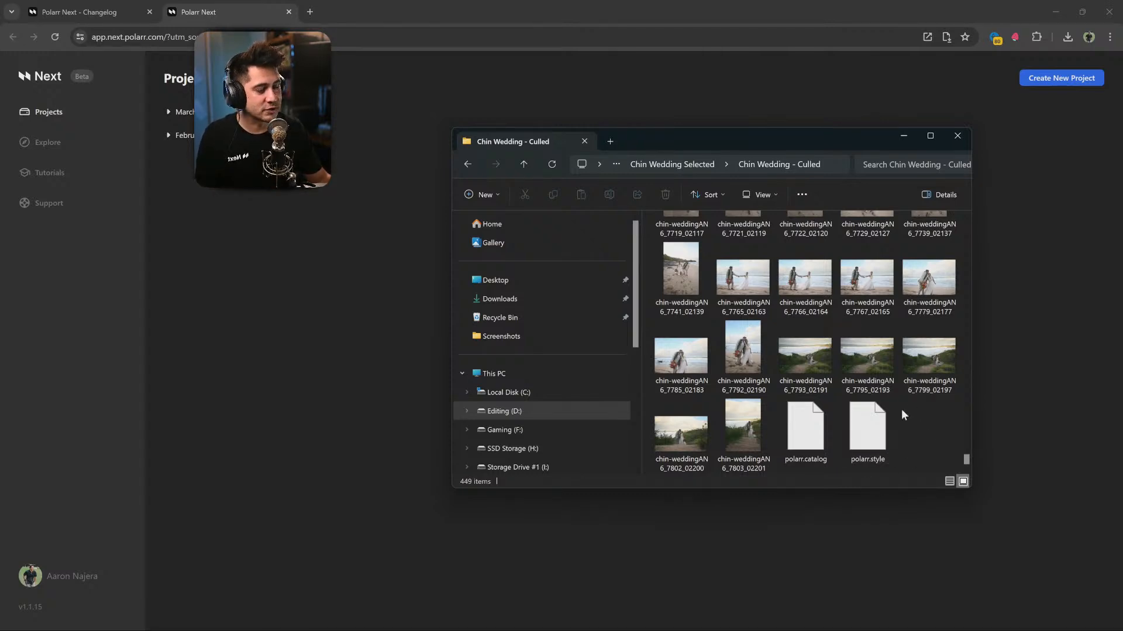
pyautogui.click(874, 459)
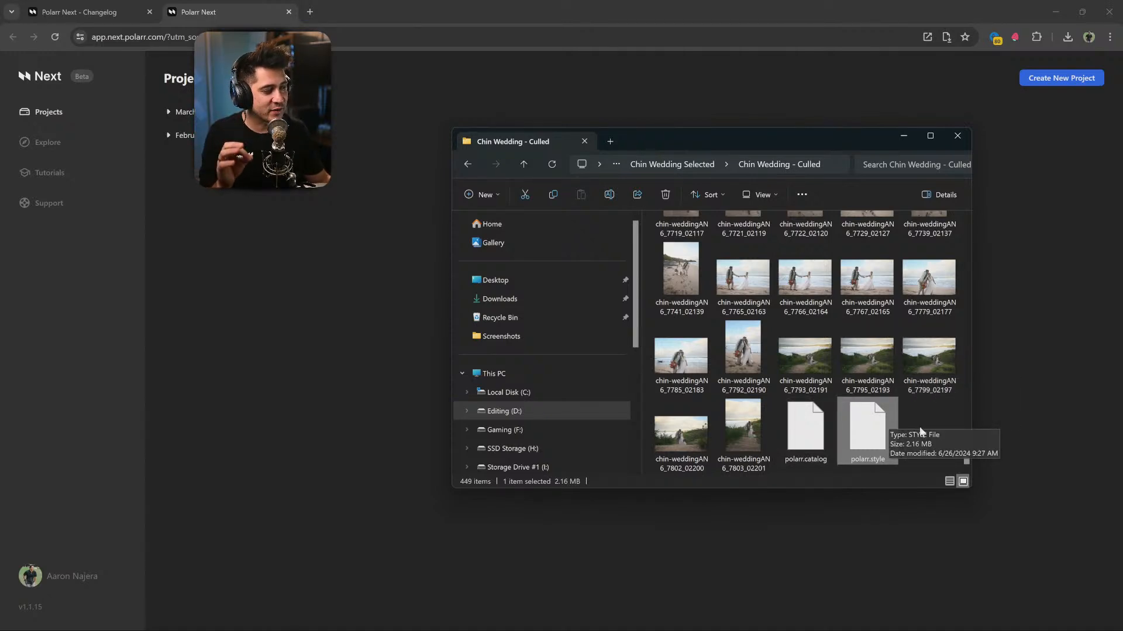
pyautogui.click(933, 430)
pyautogui.moveTo(880, 461); pyautogui.dragTo(871, 451)
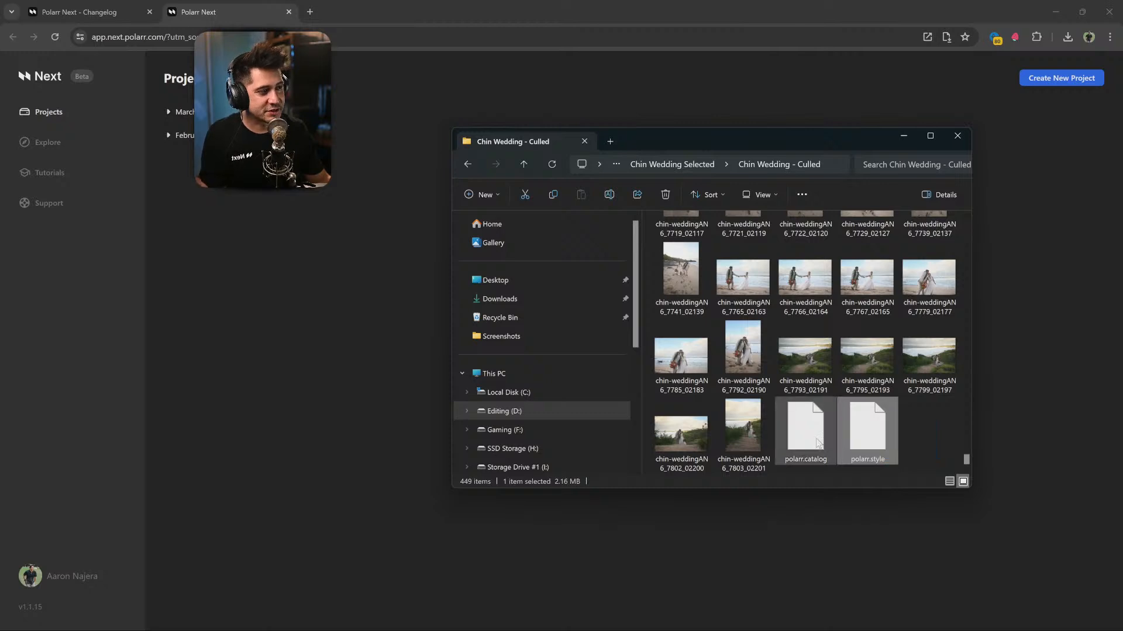
pyautogui.click(918, 403)
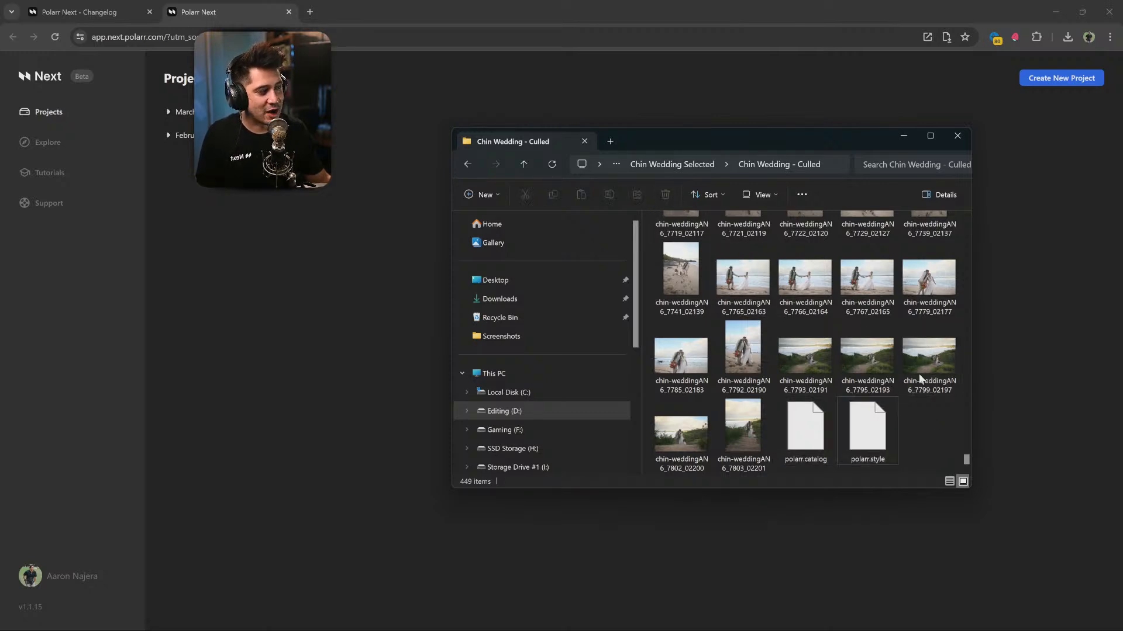
pyautogui.click(878, 437)
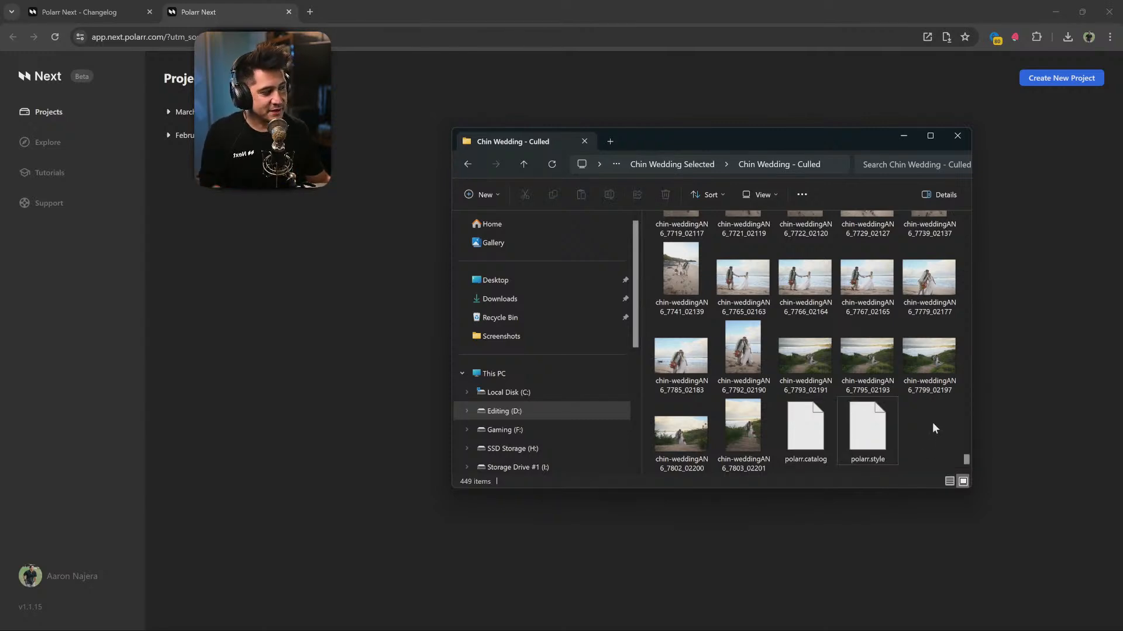
# Delete the polarr.style and polarr.catalog files from the Chin Wedding - Culled folder and close the File Explorer window.
pyautogui.moveTo(932, 422); pyautogui.dragTo(863, 459)
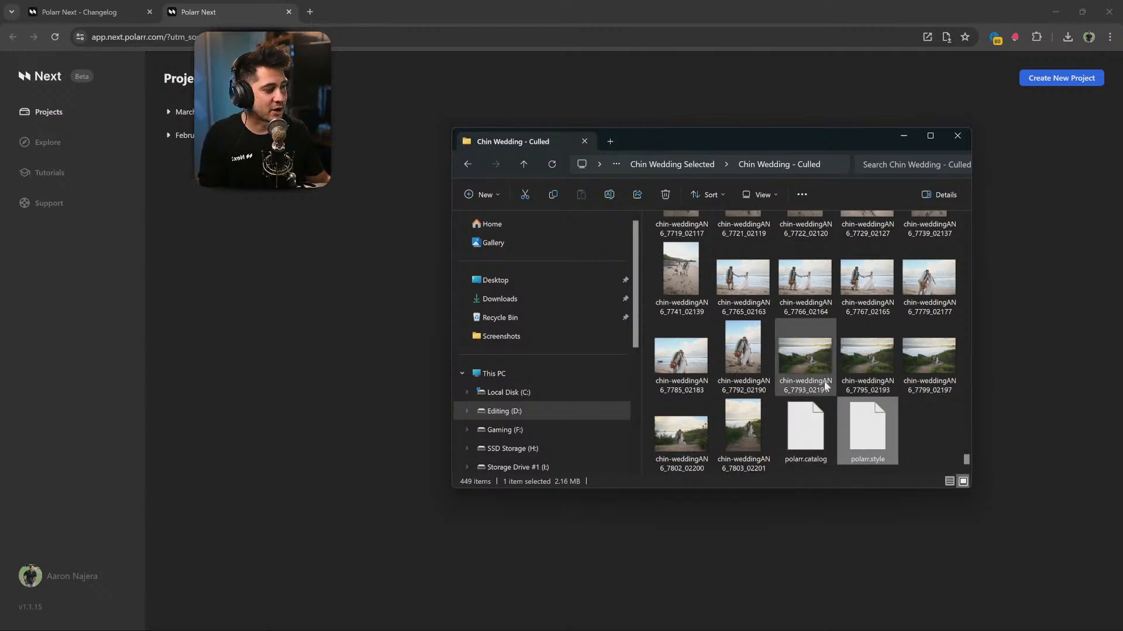
pyautogui.click(665, 195)
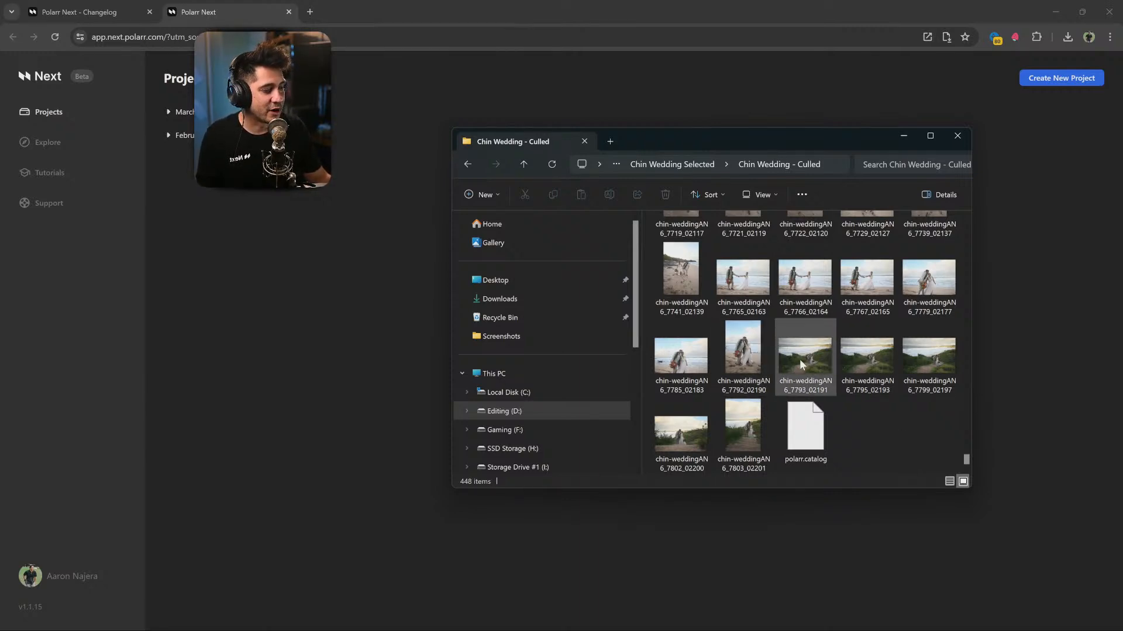
pyautogui.click(819, 450)
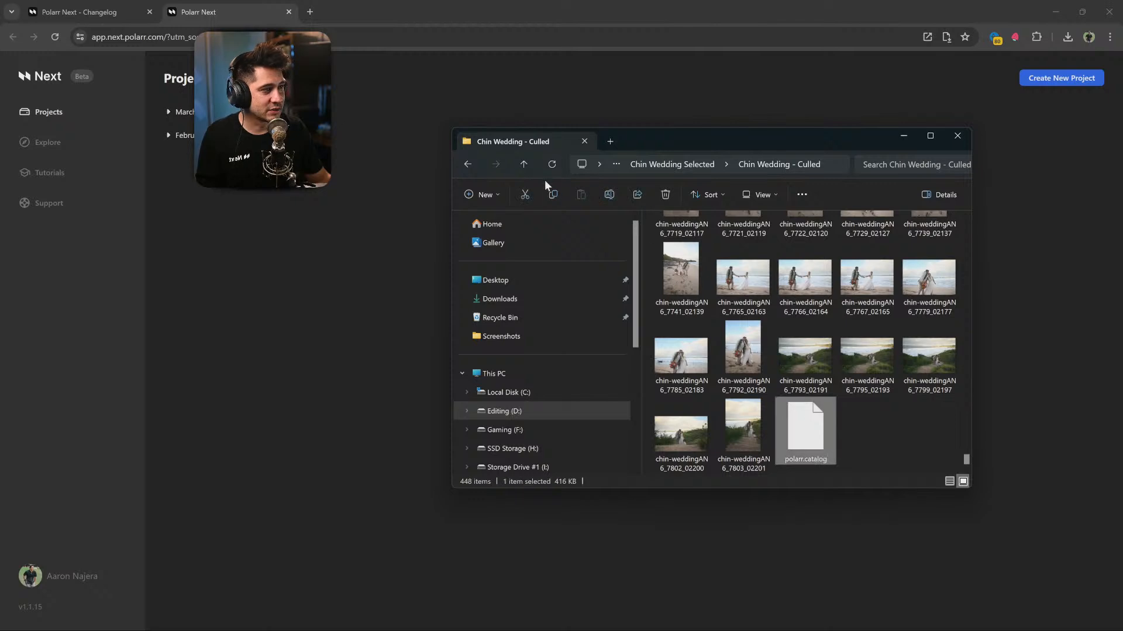
pyautogui.click(665, 194)
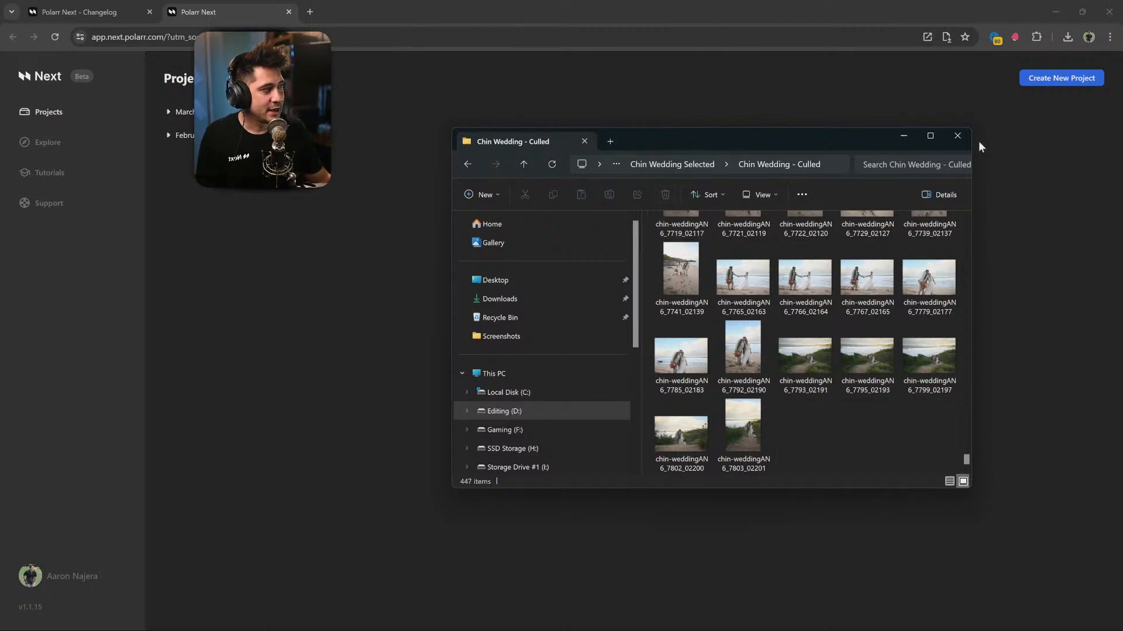
pyautogui.click(957, 135)
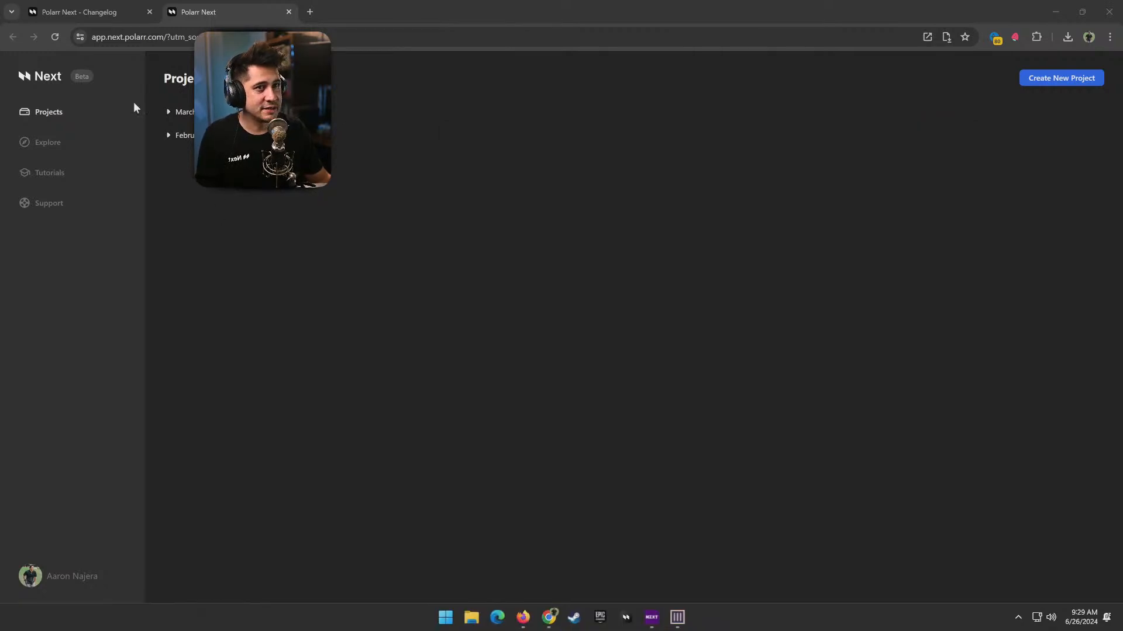
# Reload the Polarr Next page in the browser and close the Changelog tab.
pyautogui.click(52, 40)
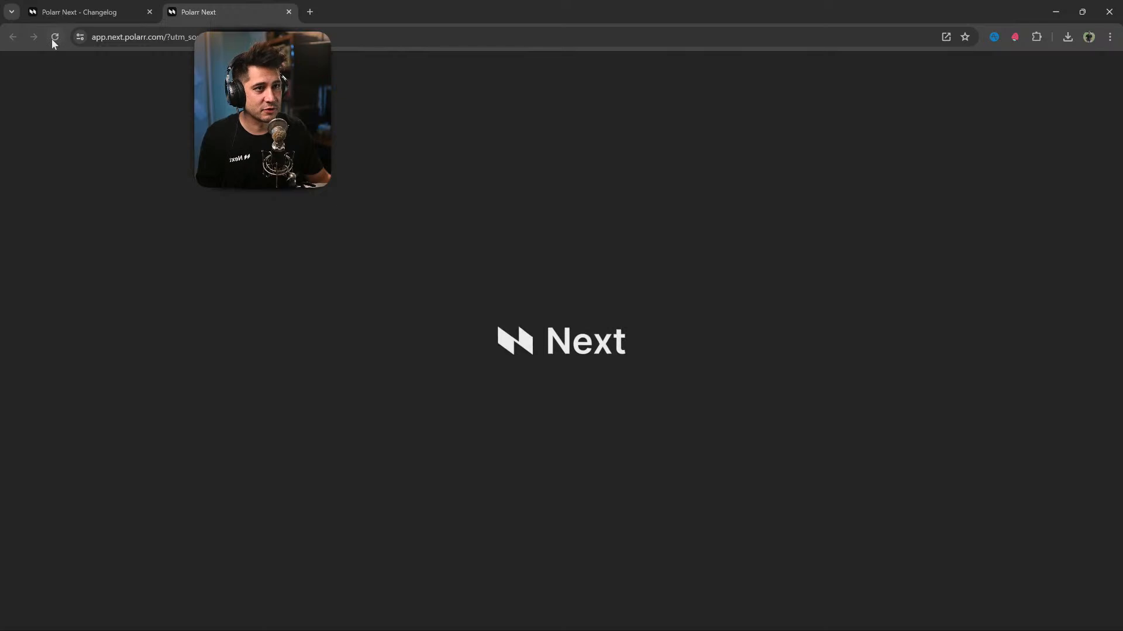
pyautogui.click(149, 12)
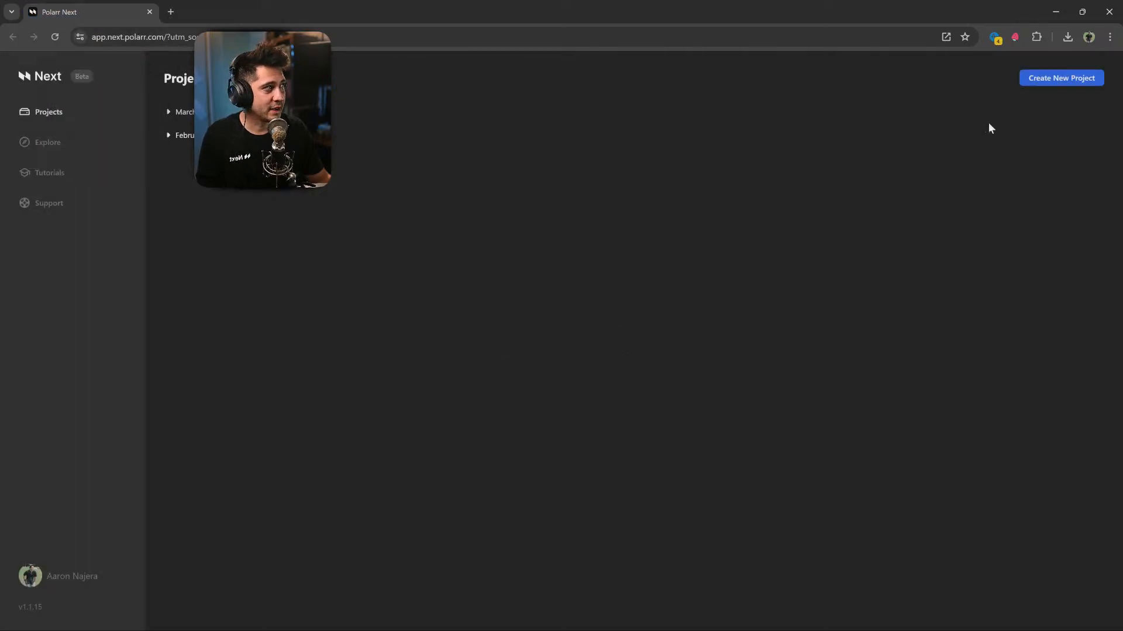
# Create a new project from the Chin Wedding - Culled folder with a new AI Style using Advanced Setup.
pyautogui.click(1070, 78)
pyautogui.click(573, 431)
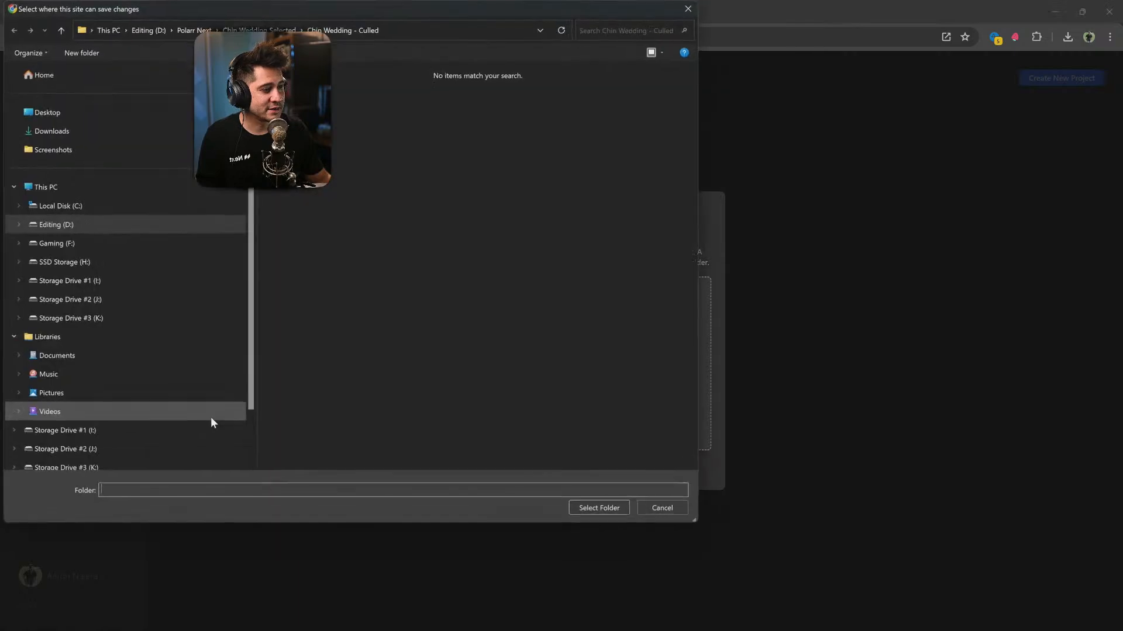
pyautogui.write('Chin Wedding - Culled')
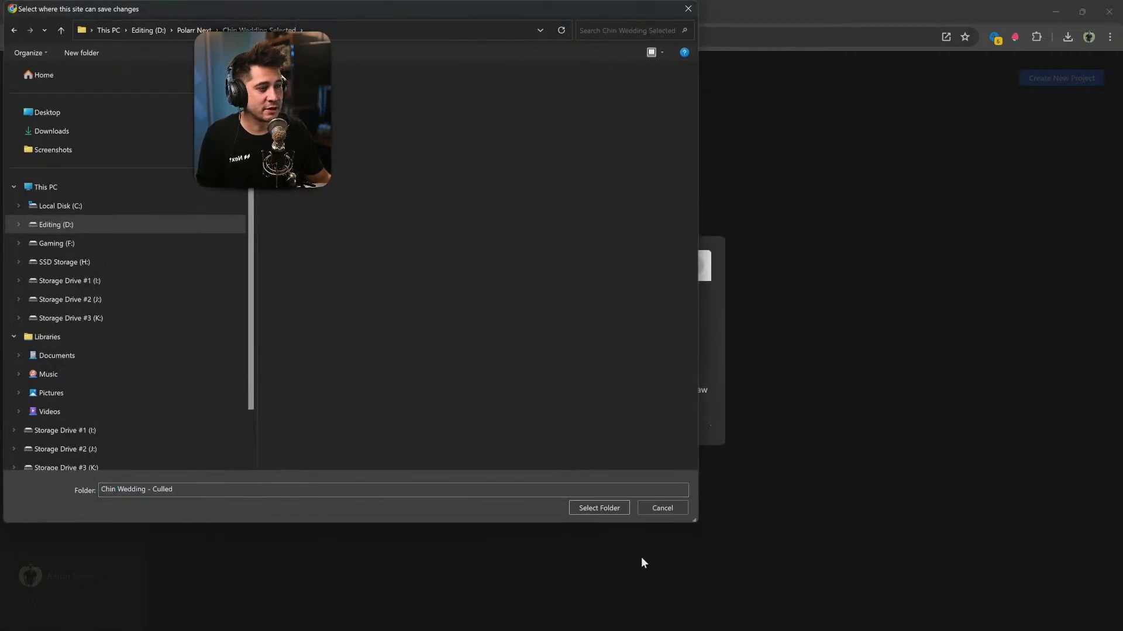
pyautogui.click(614, 511)
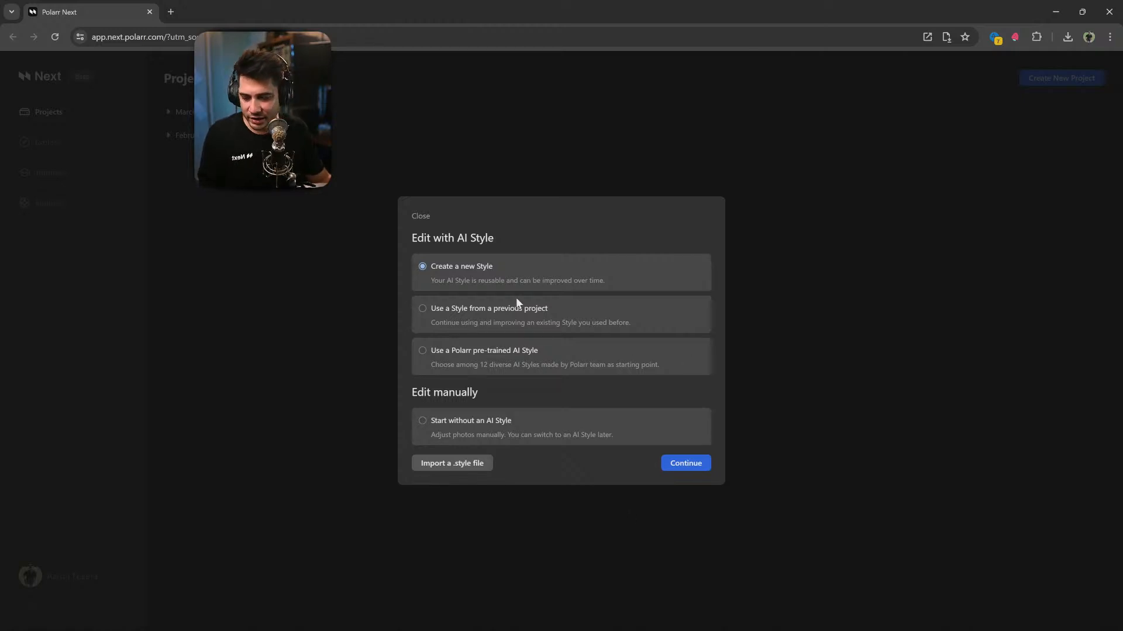
pyautogui.click(674, 464)
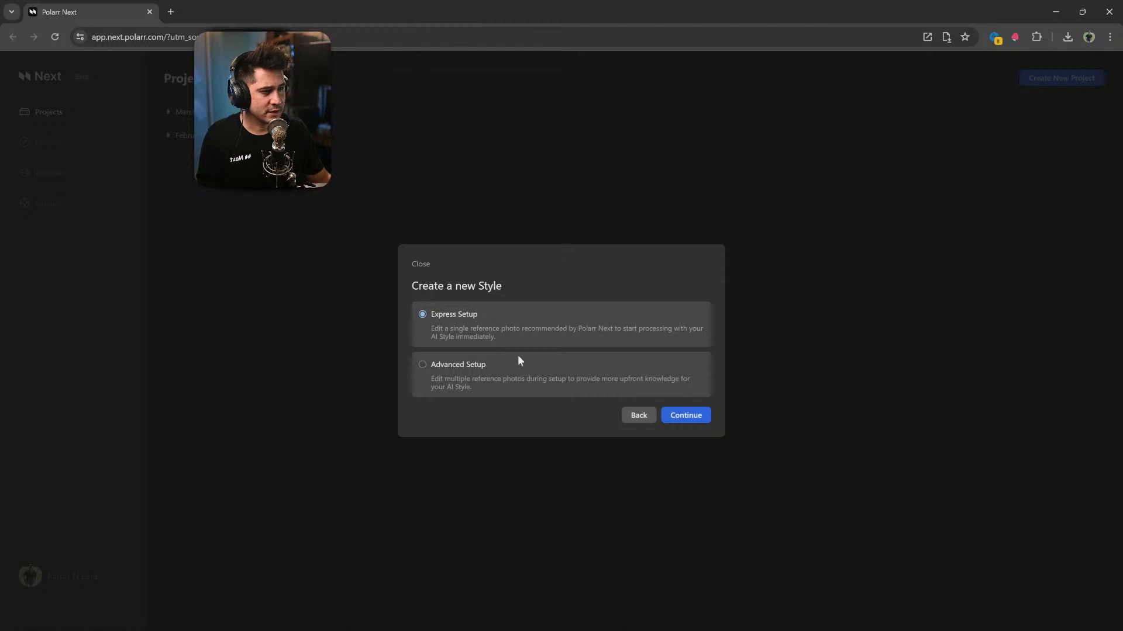
pyautogui.click(697, 417)
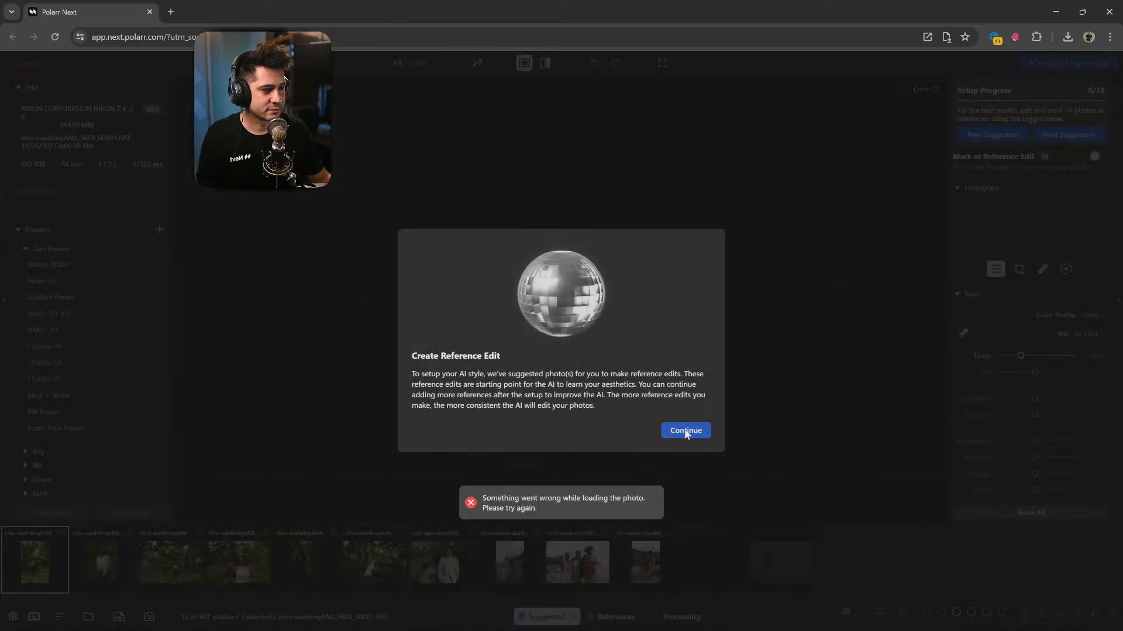
# Dismiss the reference edit introduction and look through the first suggested reference photos.
pyautogui.click(684, 429)
pyautogui.press('Right')
pyautogui.press('Right')
pyautogui.press('Right')
pyautogui.press('Right')
pyautogui.press('Right')
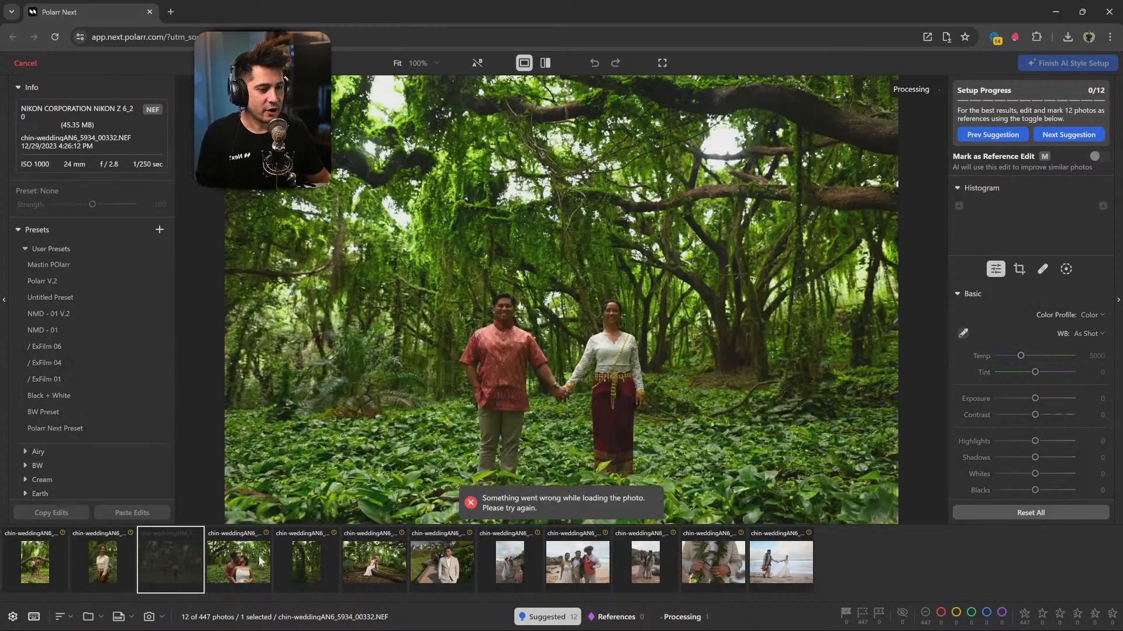
# Look through all the suggested reference photos and check whether each one loads properly for editing.
pyautogui.press('Right')
pyautogui.press('Right')
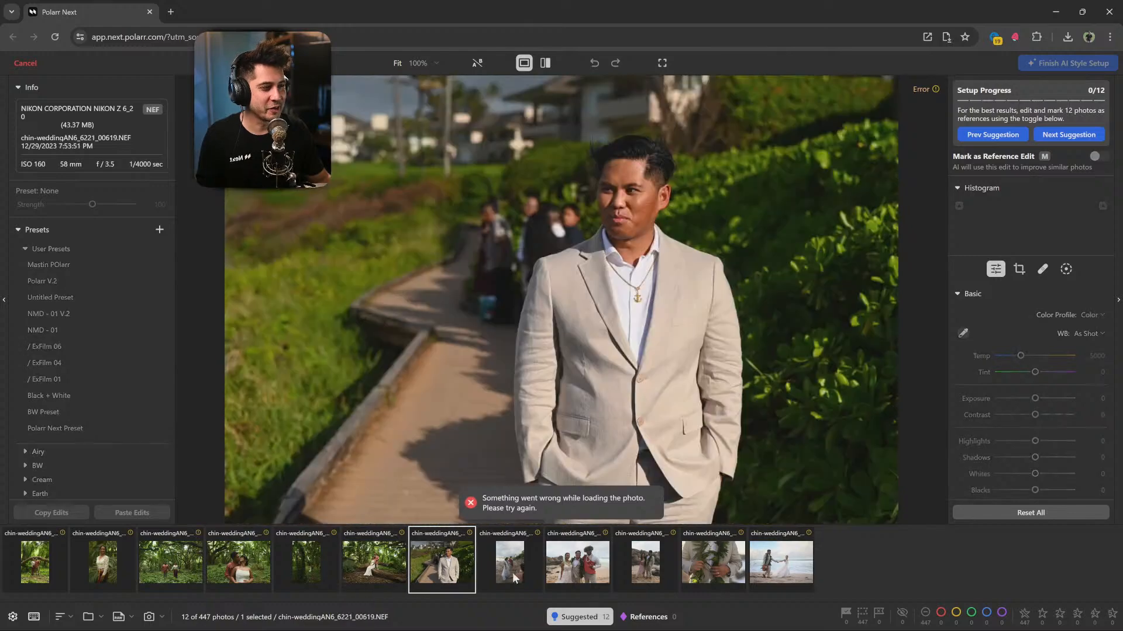
pyautogui.press('Right')
pyautogui.press('Right')
pyautogui.press('Right')
pyautogui.press('Right')
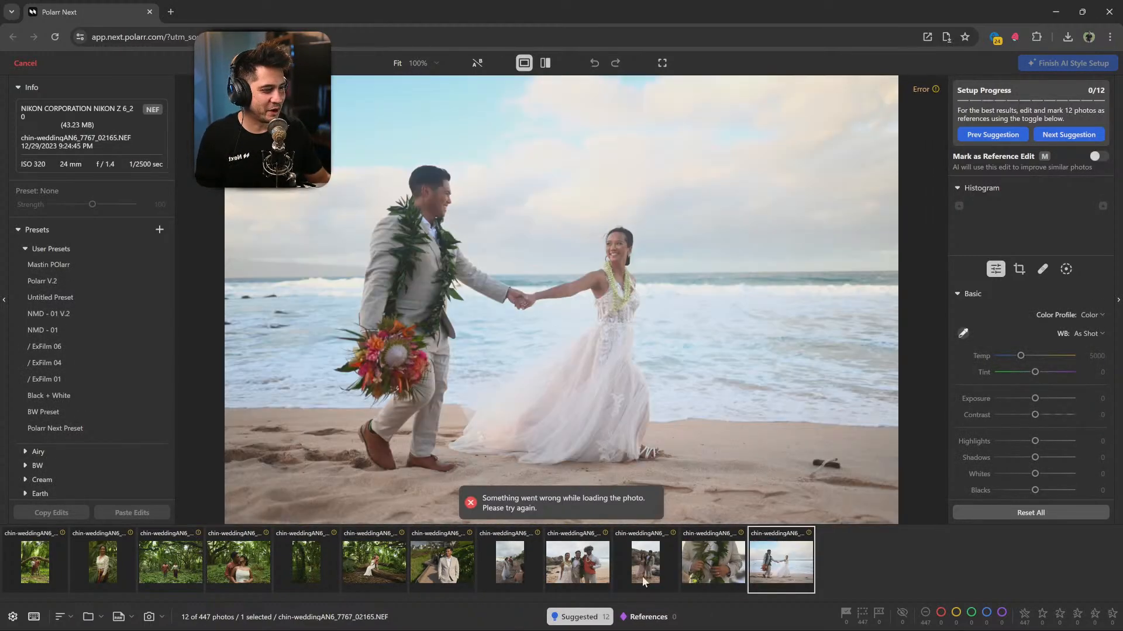
pyautogui.press('Left')
pyautogui.press('Left')
pyautogui.press('Left')
pyautogui.press('Left')
pyautogui.press('Left')
pyautogui.press('Left')
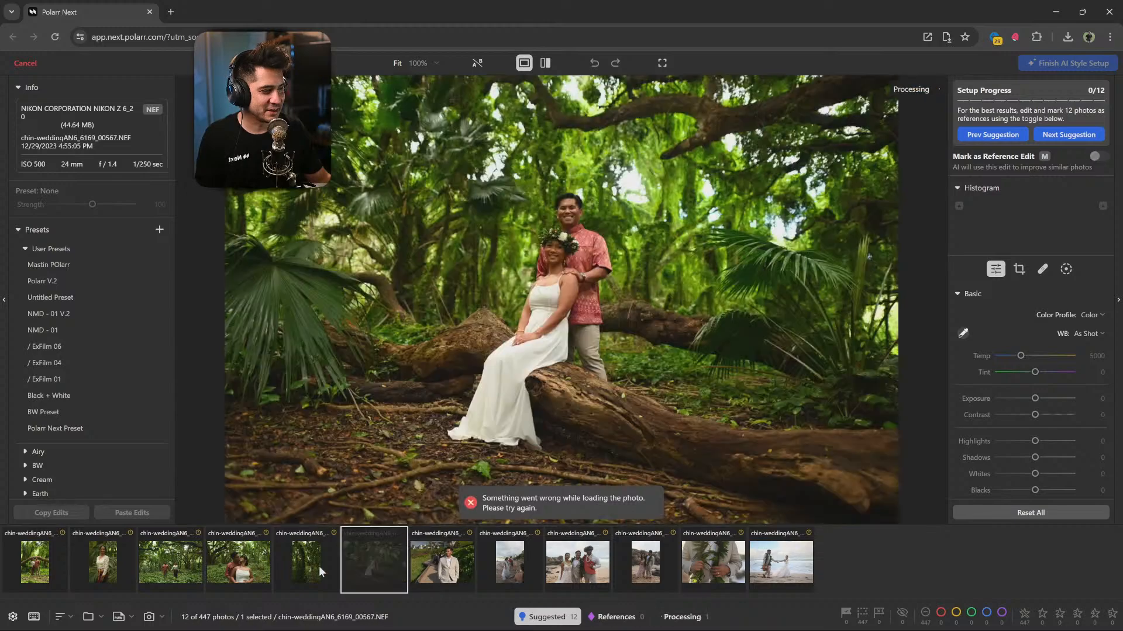
pyautogui.press('Left')
pyautogui.press('Left')
pyautogui.press('Left')
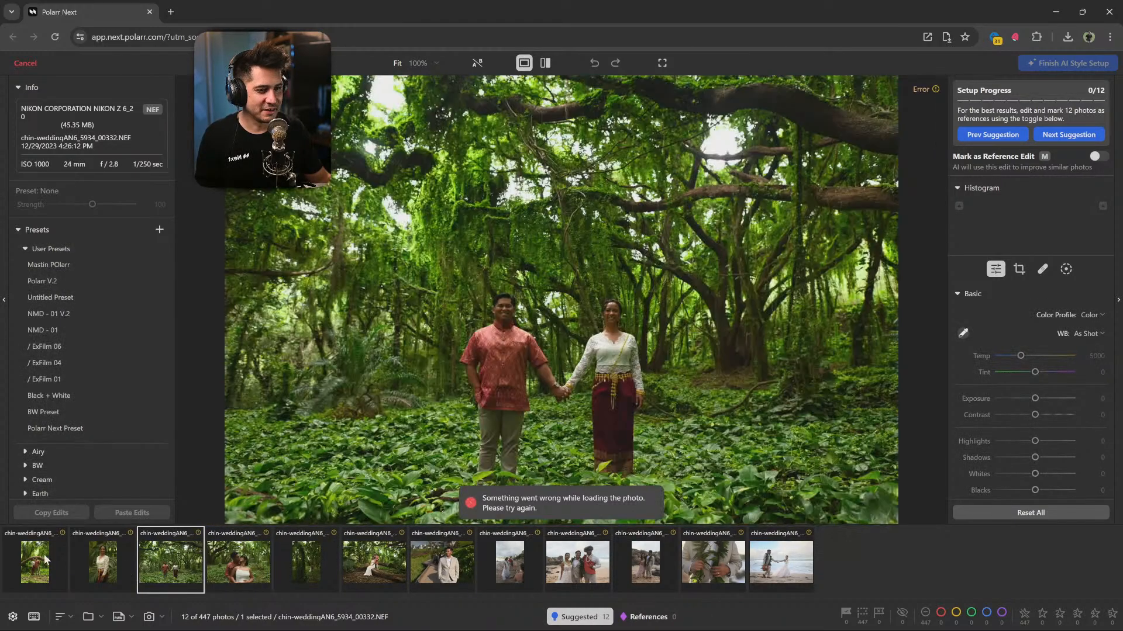
pyautogui.press('Left')
pyautogui.press('Left')
# Exit the AI Style setup and delete the Chin Wedding - Culled project from the Projects page.
pyautogui.click(24, 63)
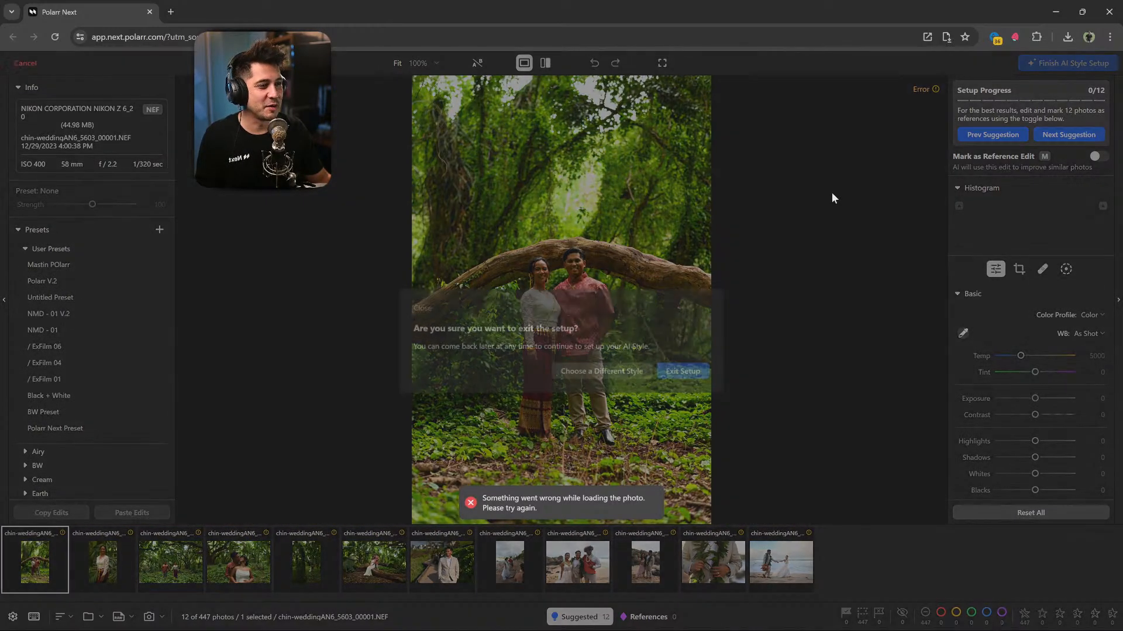
pyautogui.click(684, 372)
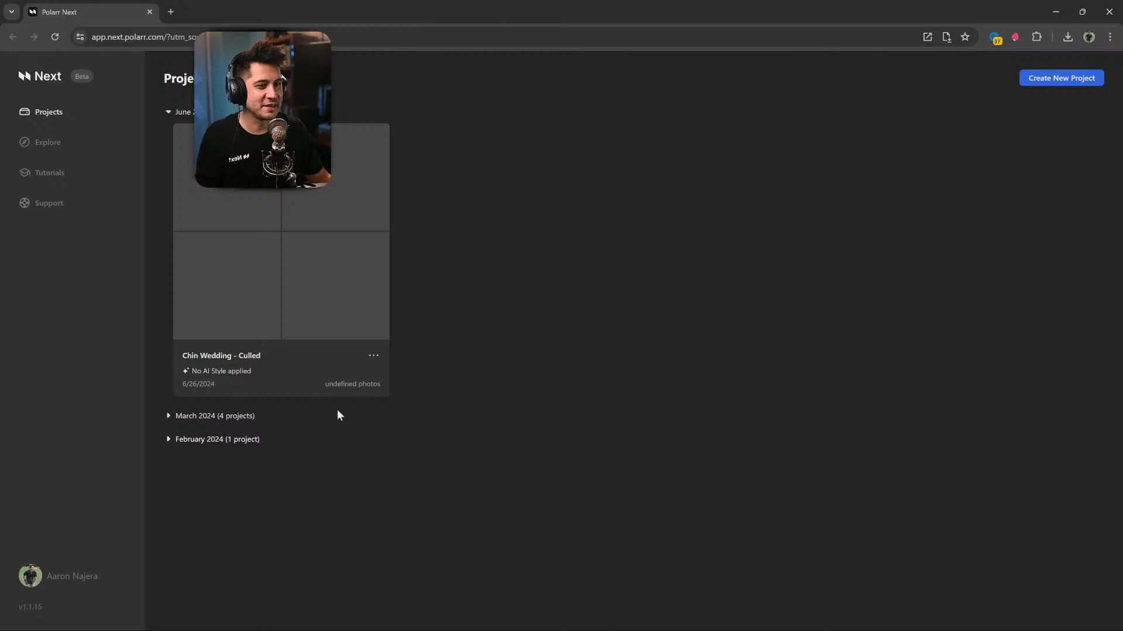
pyautogui.click(373, 355)
pyautogui.click(433, 393)
pyautogui.click(704, 371)
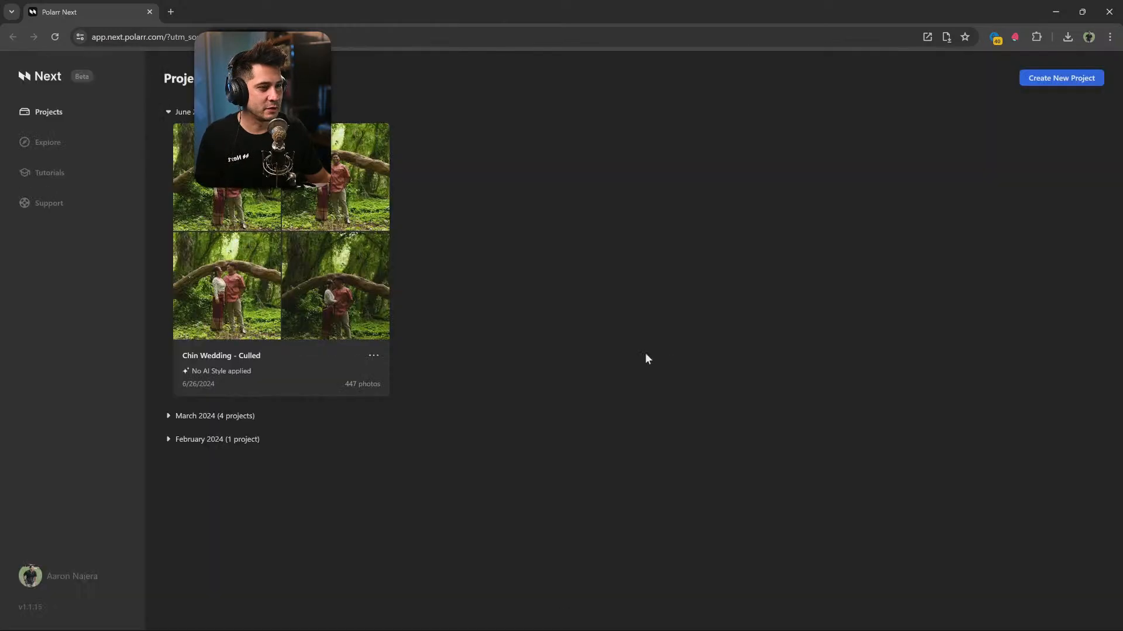
# Switch to File Explorer and open the Chin Wedding Selected folder inside Polarr Next on the Editing (D:) drive.
pyautogui.click(477, 623)
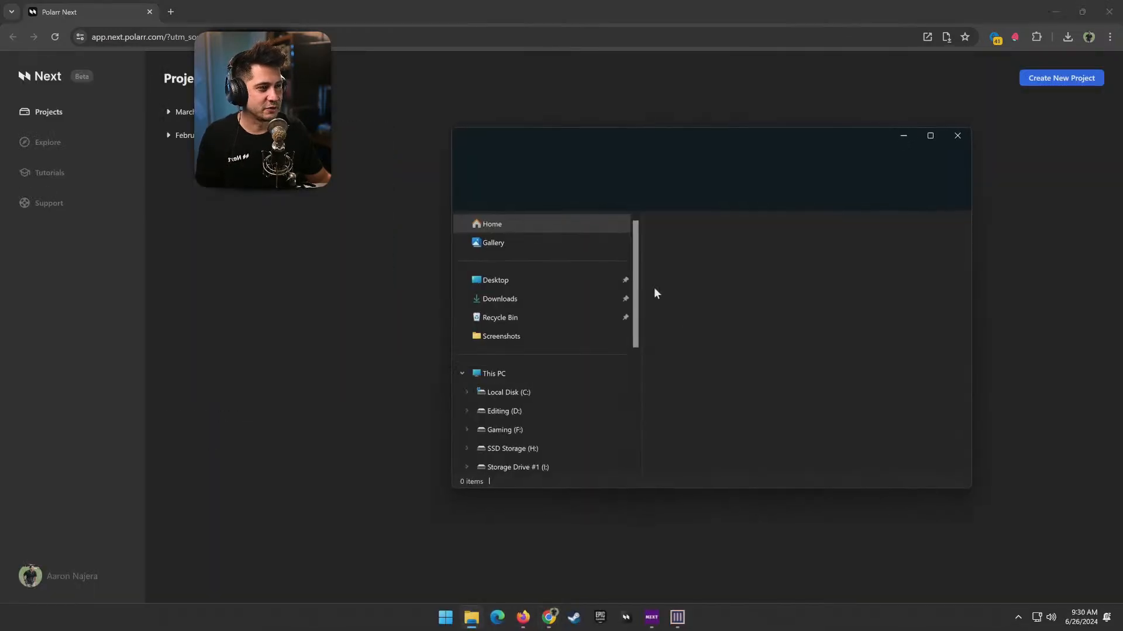
pyautogui.click(532, 412)
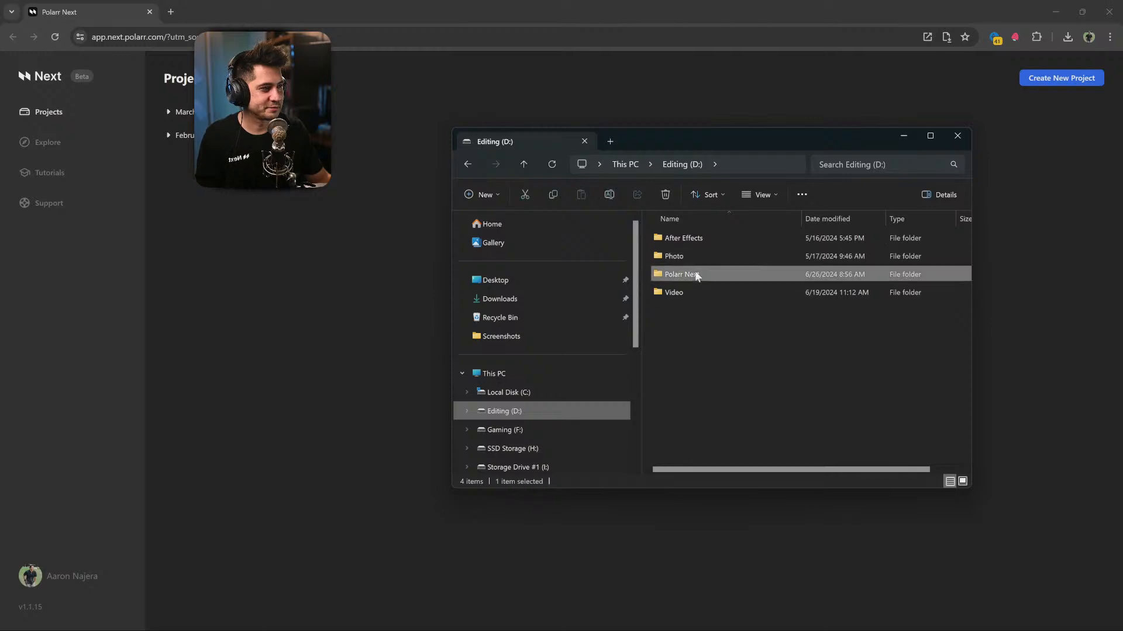
pyautogui.doubleClick(681, 275)
pyautogui.doubleClick(710, 261)
# Delete the Chin Wedding - Culled folder, restore it from the Recycle Bin and return to the Chin Wedding Selected folder.
pyautogui.click(686, 270)
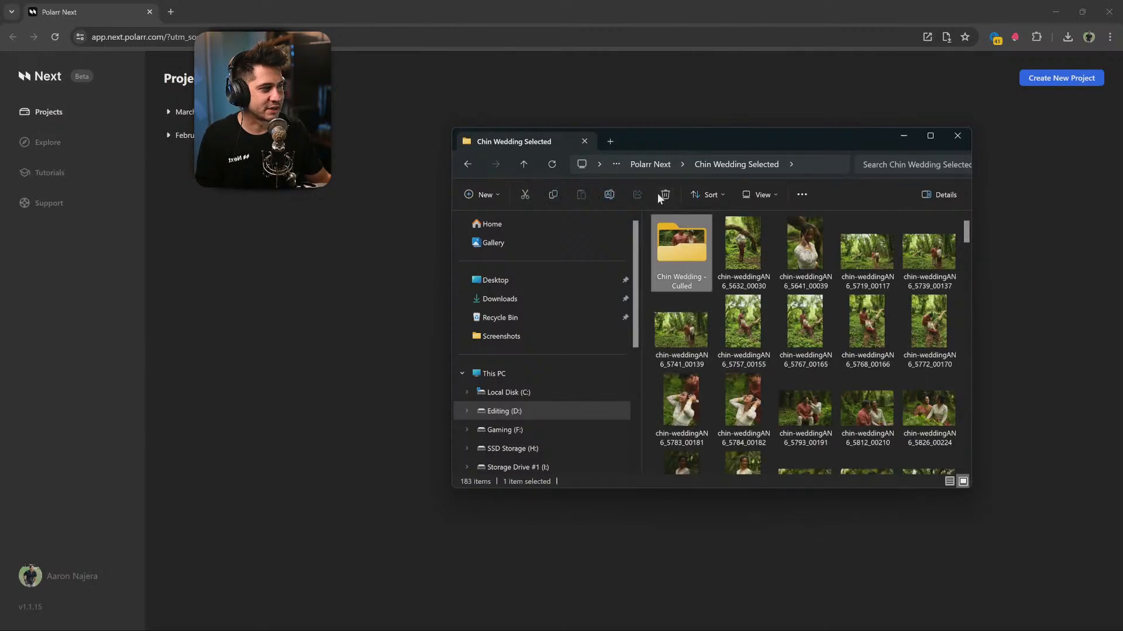
pyautogui.click(665, 196)
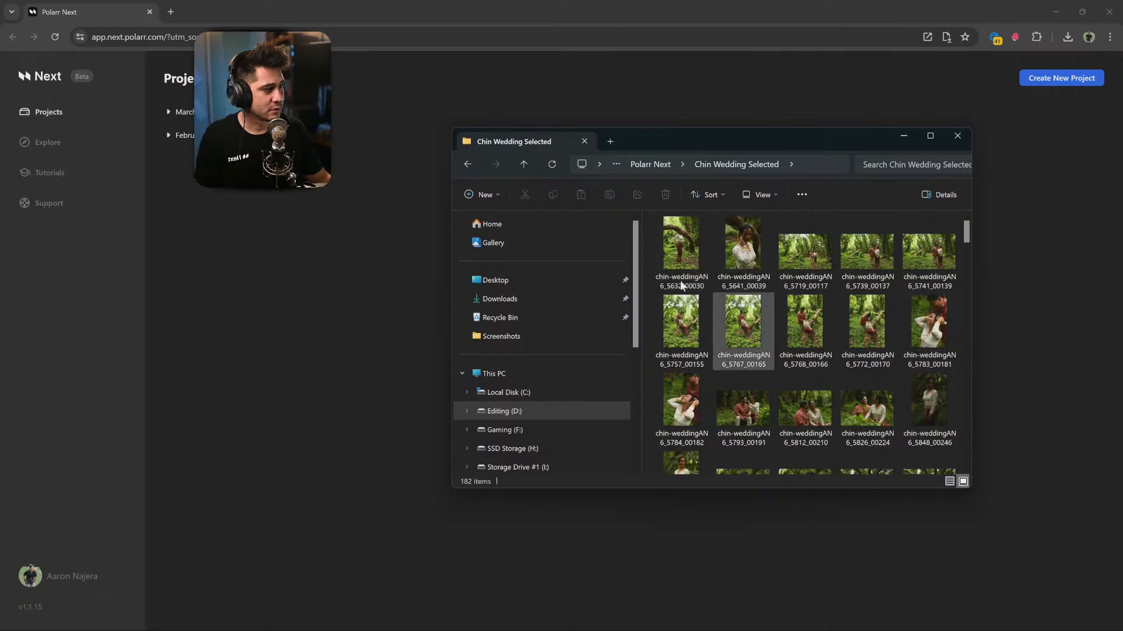
pyautogui.click(550, 318)
pyautogui.rightClick(679, 236)
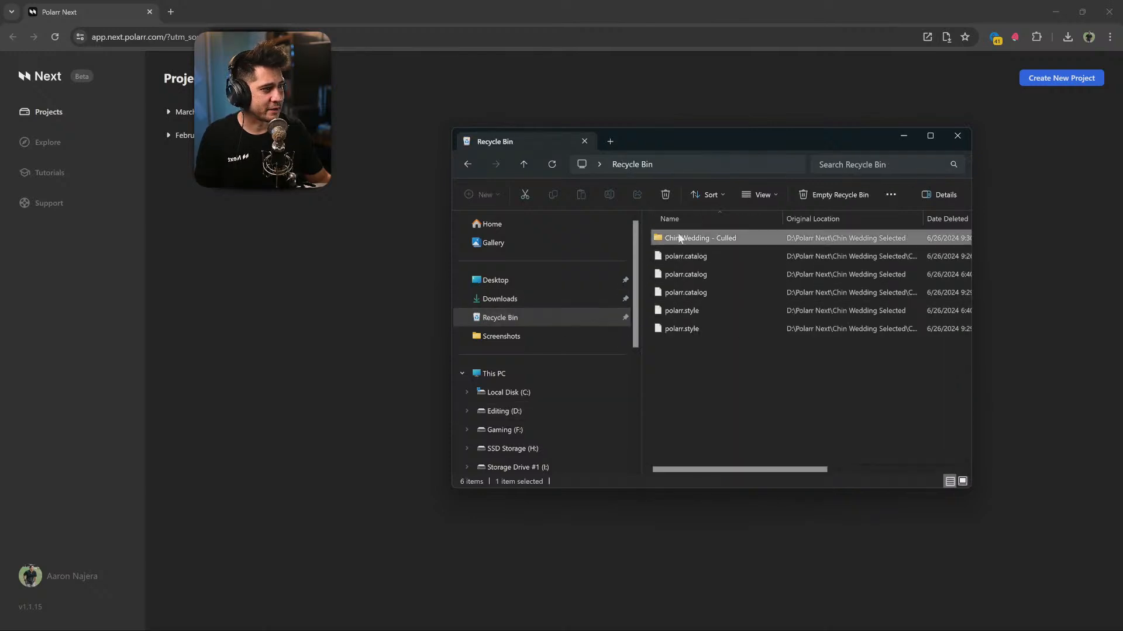
pyautogui.click(719, 273)
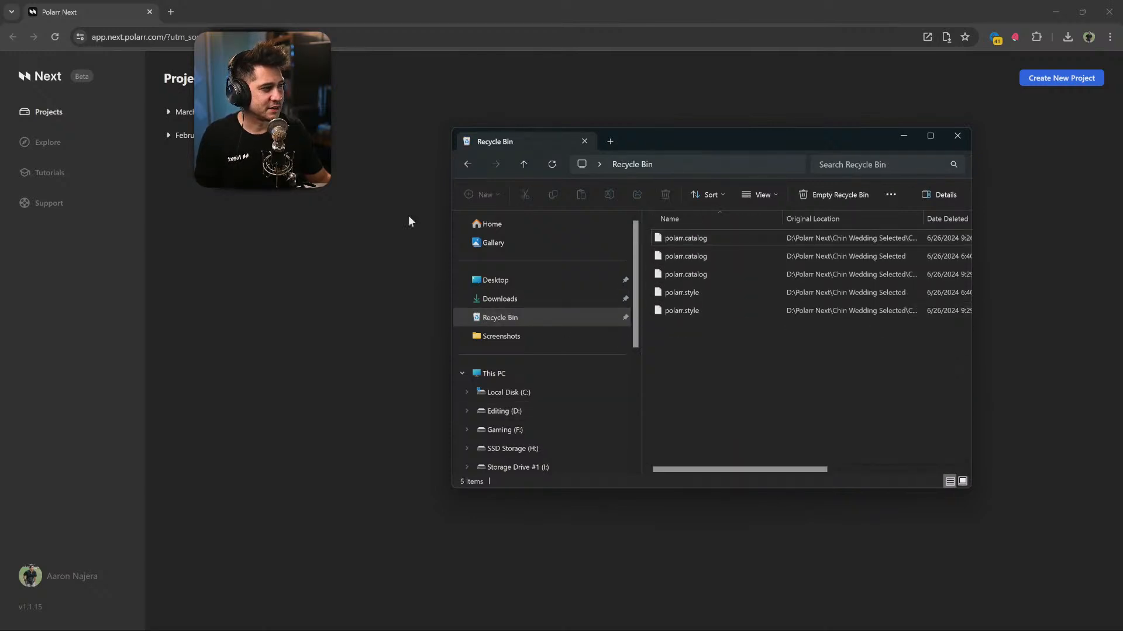
pyautogui.click(468, 165)
# Try to move the last photo of the Chin Wedding - Culled folder up into the Chin Wedding Selected folder.
pyautogui.doubleClick(688, 247)
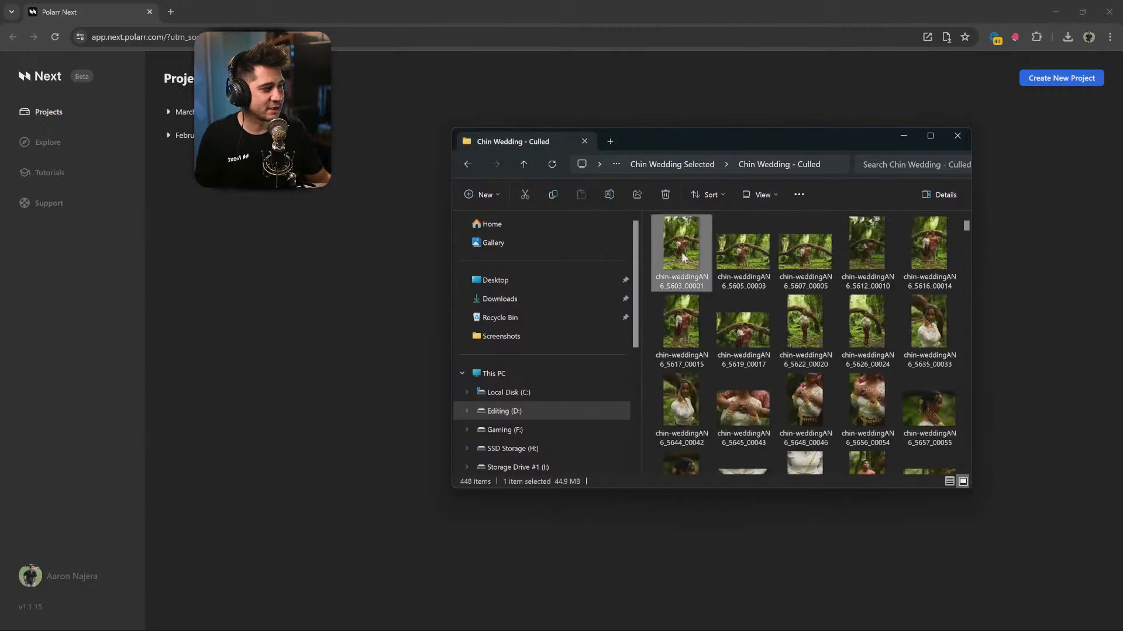
pyautogui.moveTo(966, 227); pyautogui.dragTo(948, 463)
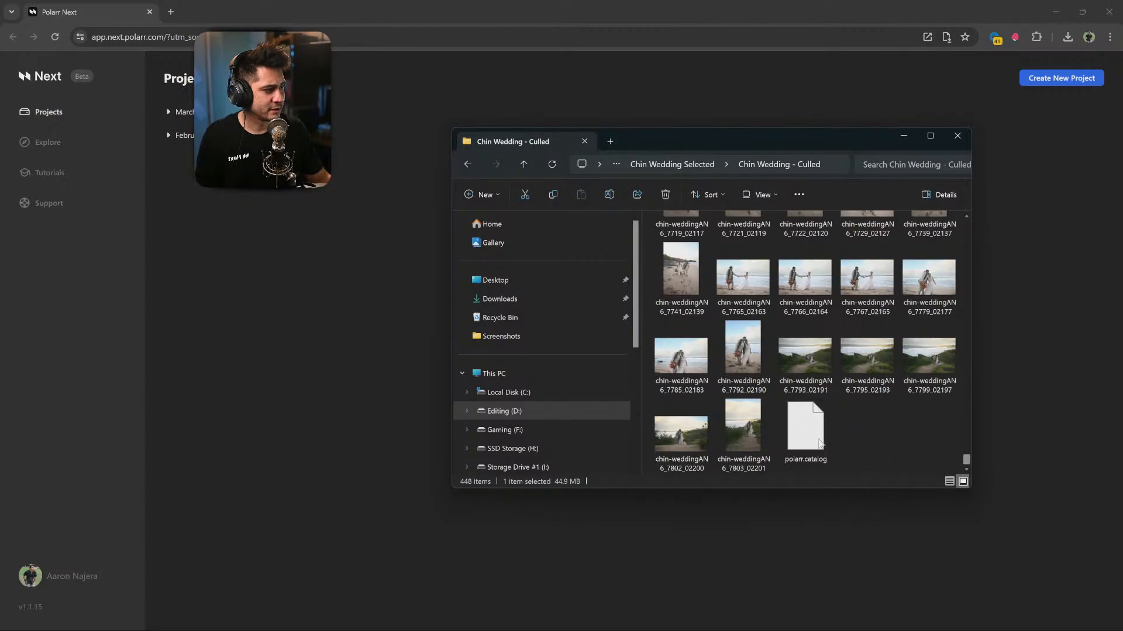
pyautogui.click(751, 444)
pyautogui.click(466, 165)
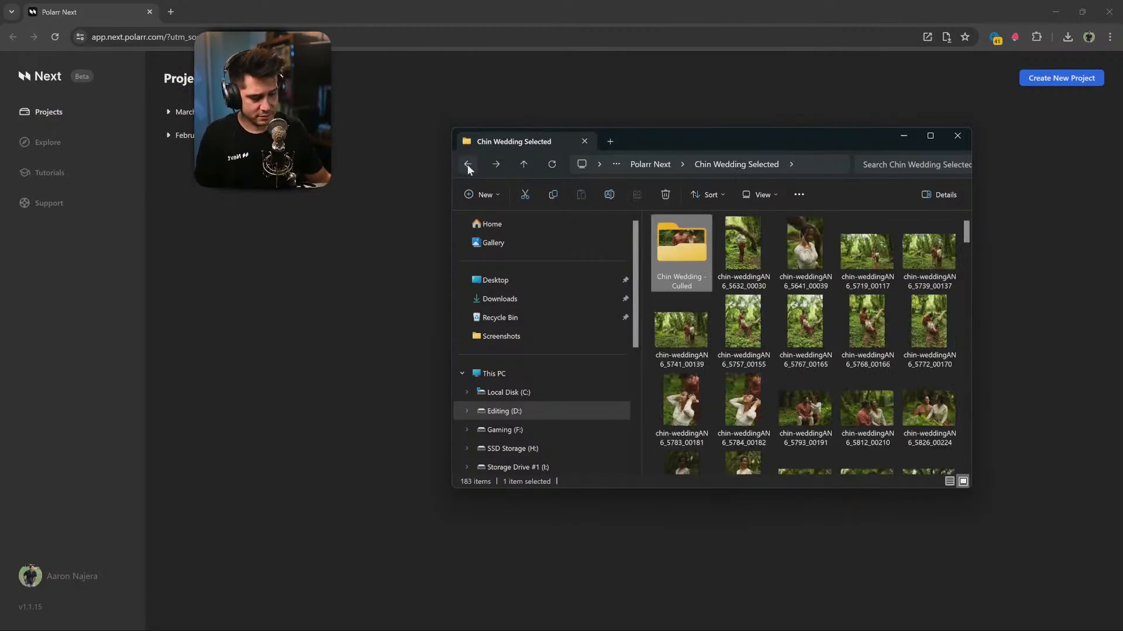
pyautogui.click(711, 298)
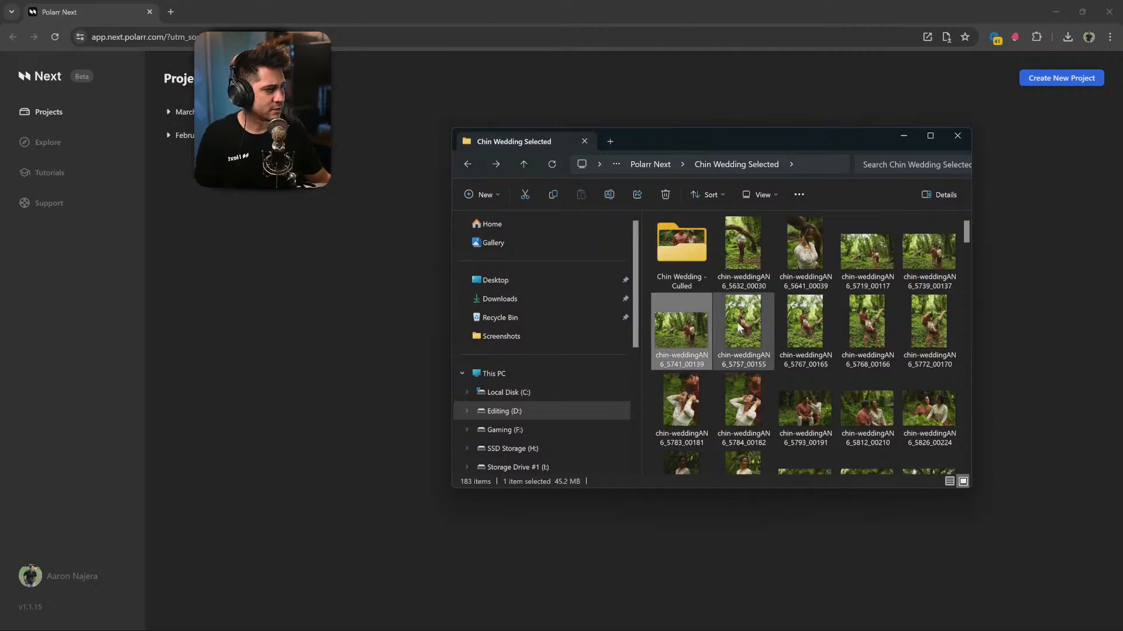
# Move photo chin-weddingAN6_7803_02201 from the Chin Wedding - Culled folder into its parent folder, Chin Wedding Selected.
pyautogui.doubleClick(678, 245)
pyautogui.click(672, 248)
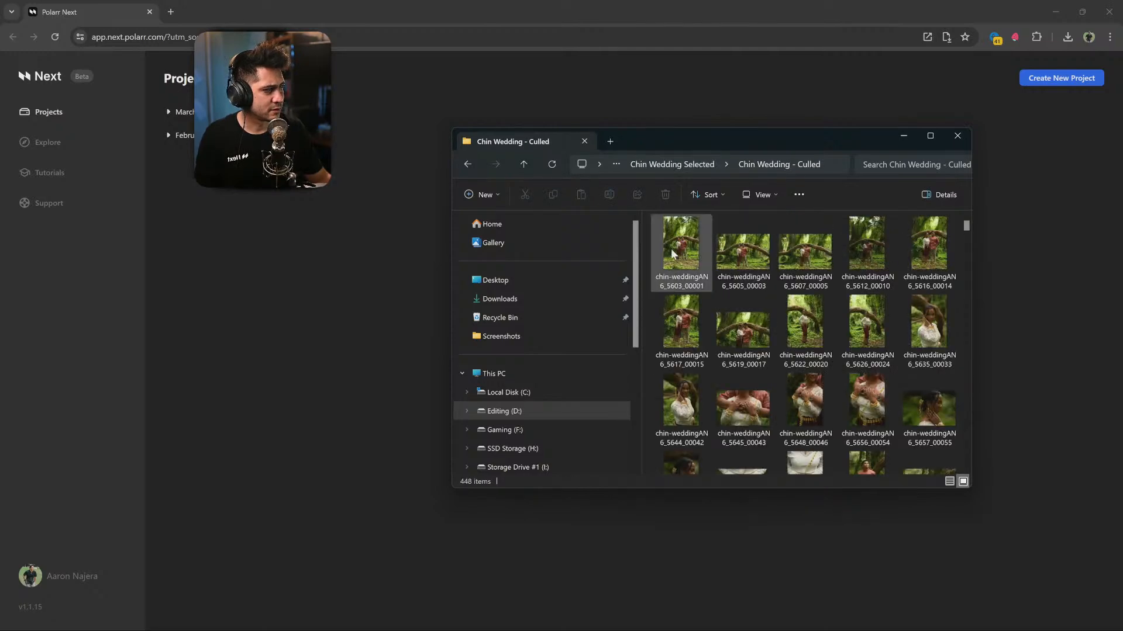
pyautogui.moveTo(966, 226); pyautogui.dragTo(947, 466)
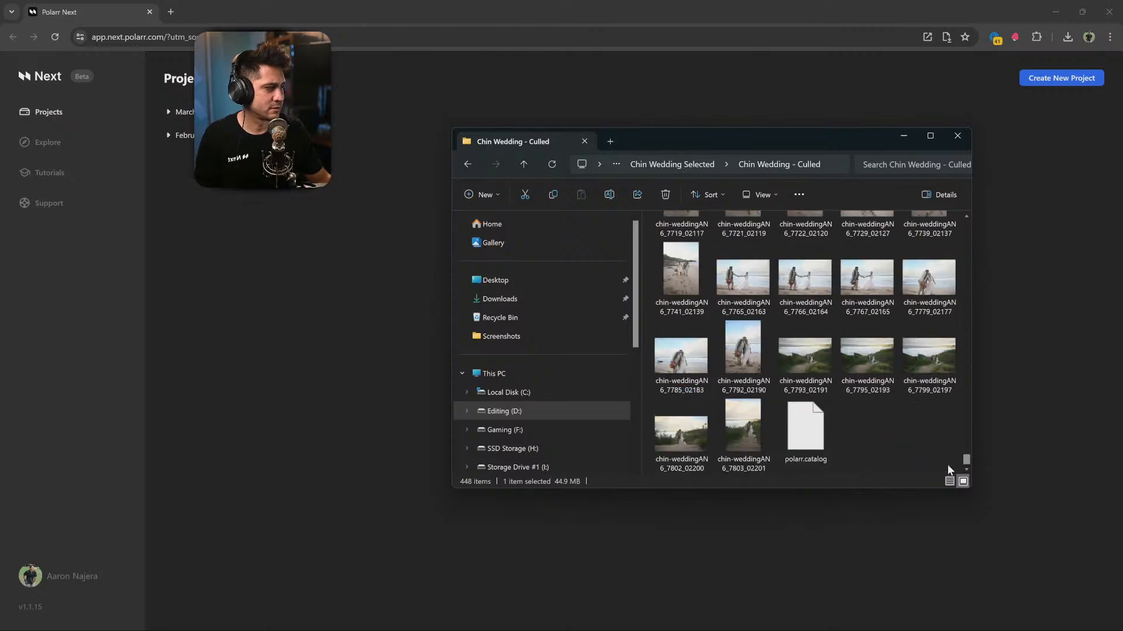
pyautogui.click(760, 440)
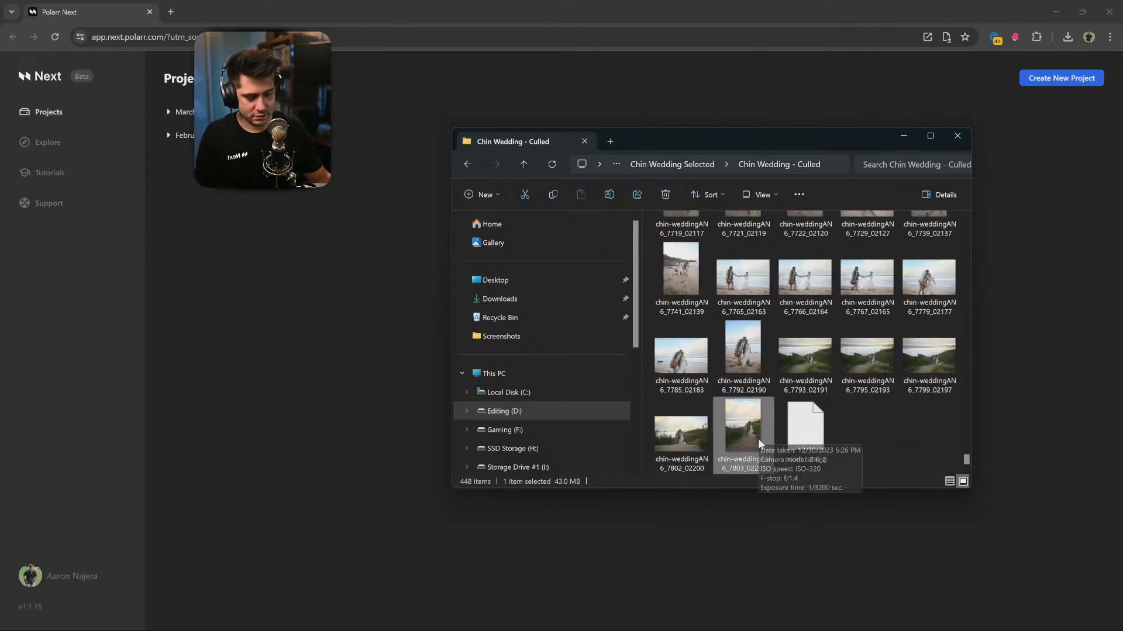
pyautogui.click(468, 164)
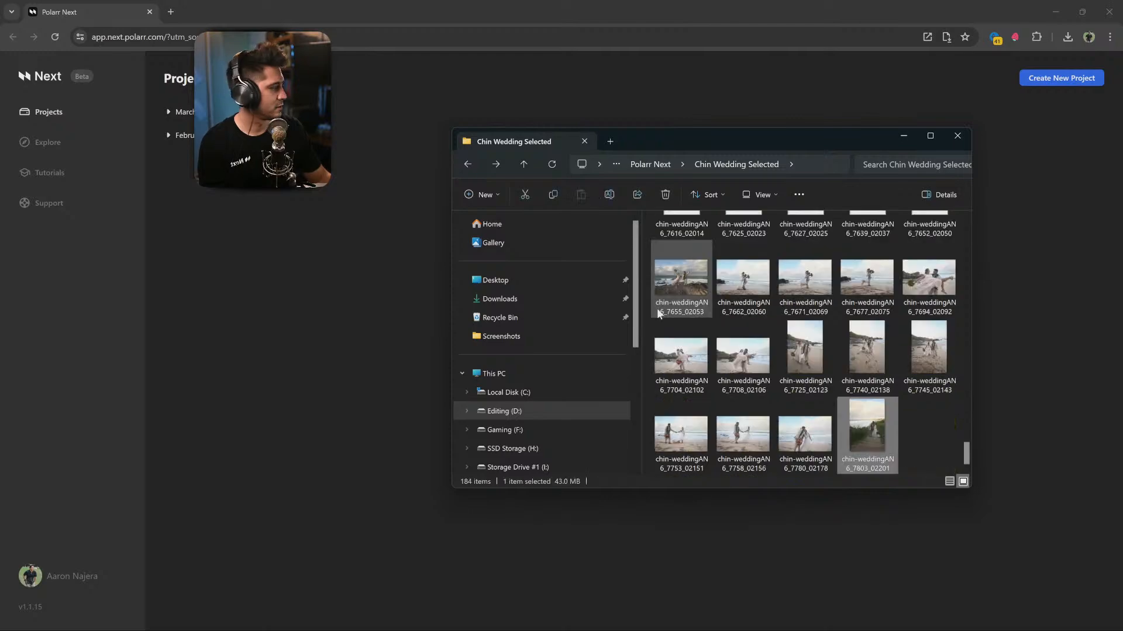
# Move all remaining photos except polarr.catalog from the Chin Wedding - Culled folder into the Chin Wedding Selected folder.
pyautogui.scroll(15, 732, 335)
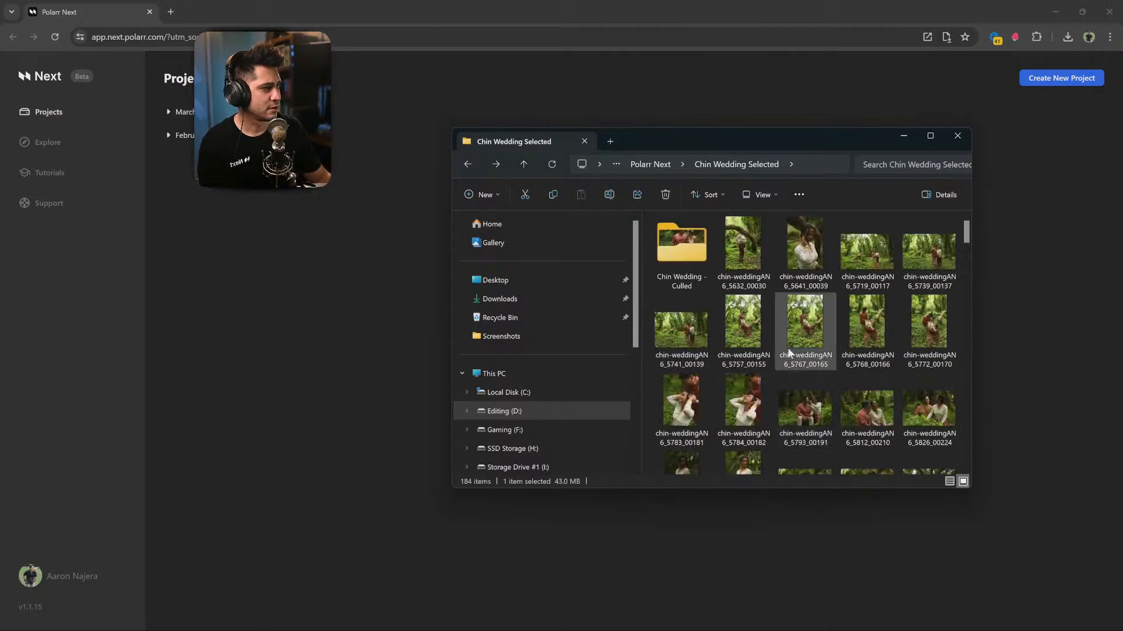
pyautogui.click(657, 238)
pyautogui.doubleClick(657, 238)
pyautogui.click(657, 238)
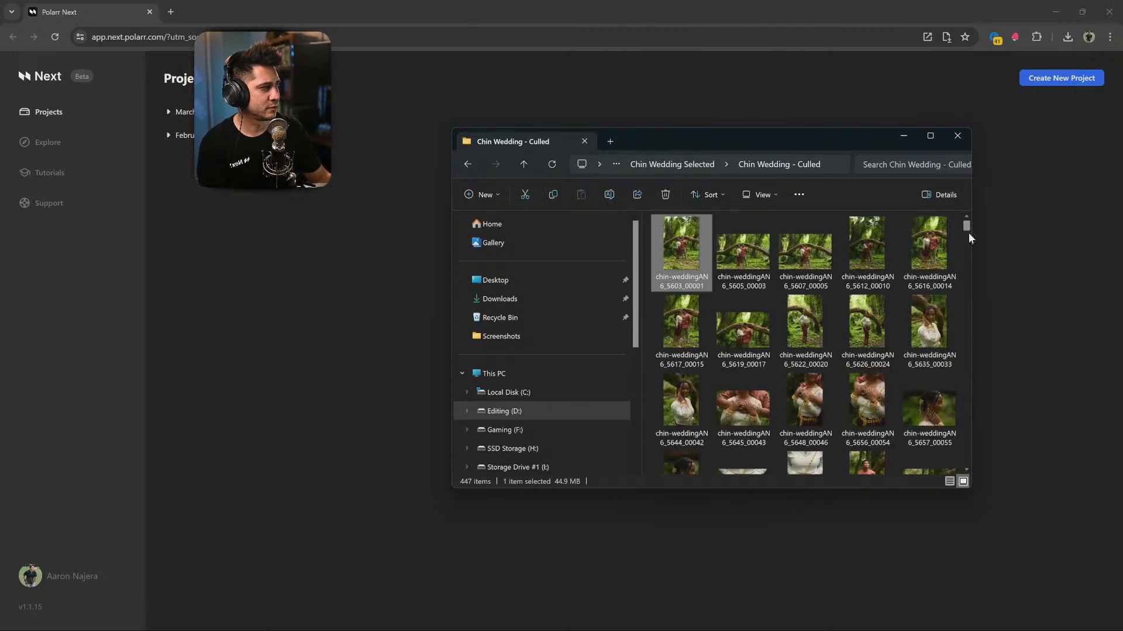
pyautogui.moveTo(967, 232); pyautogui.dragTo(966, 464)
pyautogui.keyDown('shift'); pyautogui.click(682, 453); pyautogui.keyUp('shift')
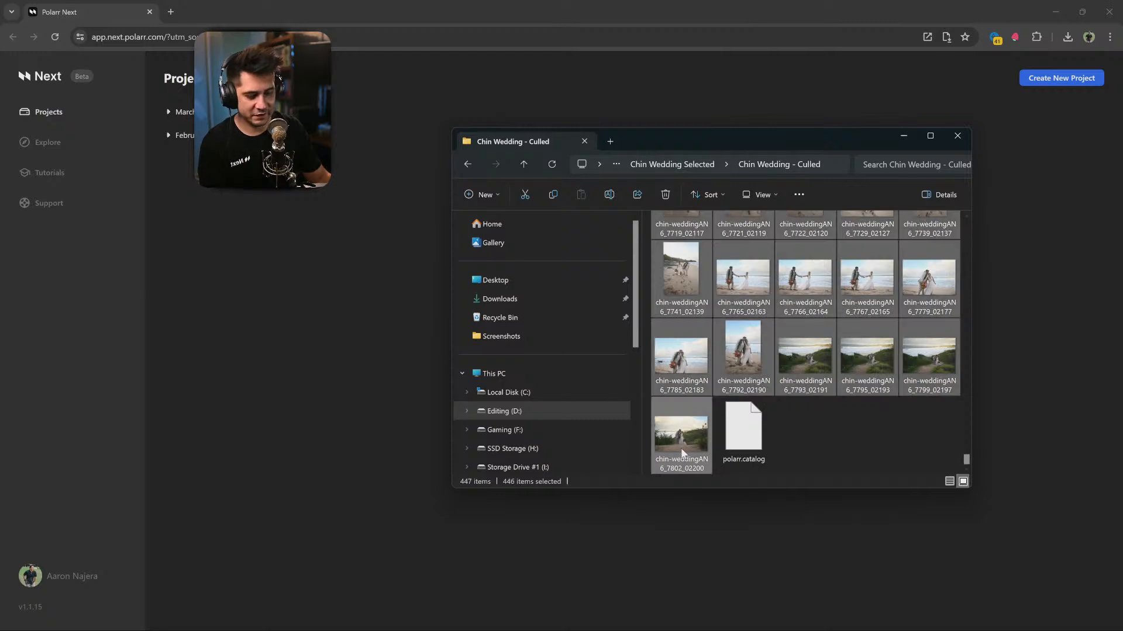
pyautogui.hotkey('ctrl', 'x')
pyautogui.click(521, 166)
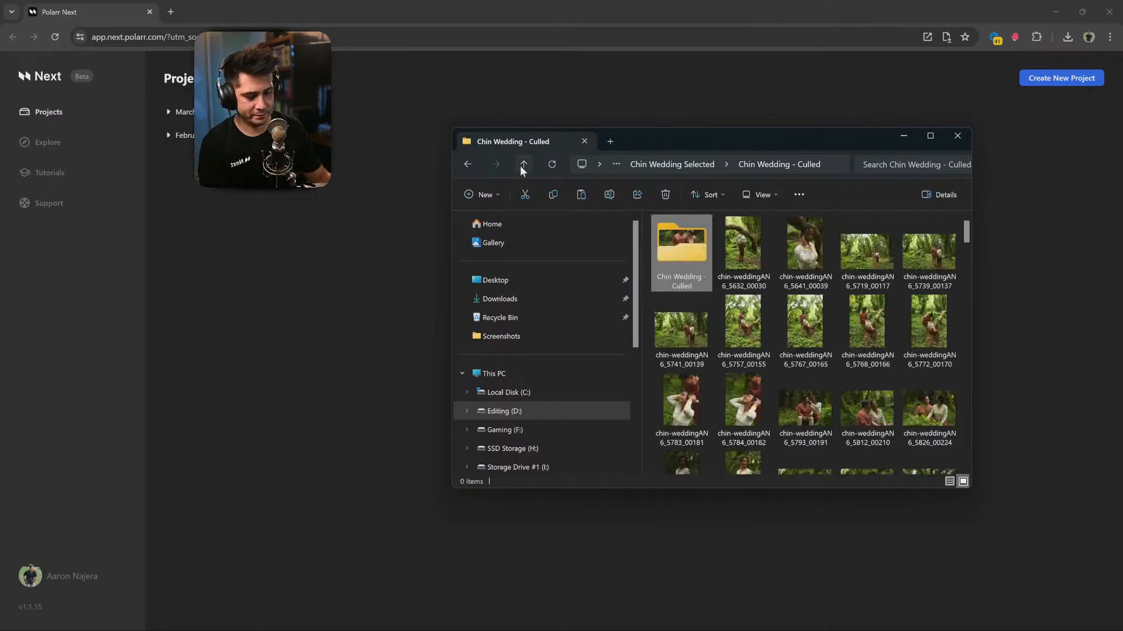
pyautogui.hotkey('ctrl', 'v')
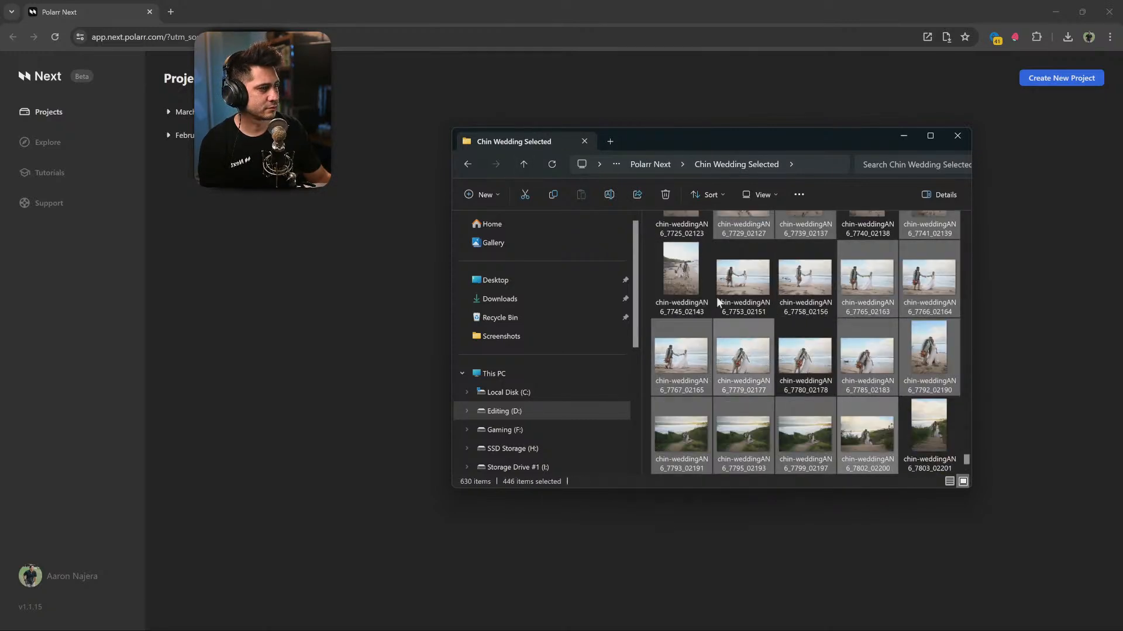
# Check what is left in the Chin Wedding - Culled folder, delete that folder and return to the Polarr Next folder.
pyautogui.click(465, 165)
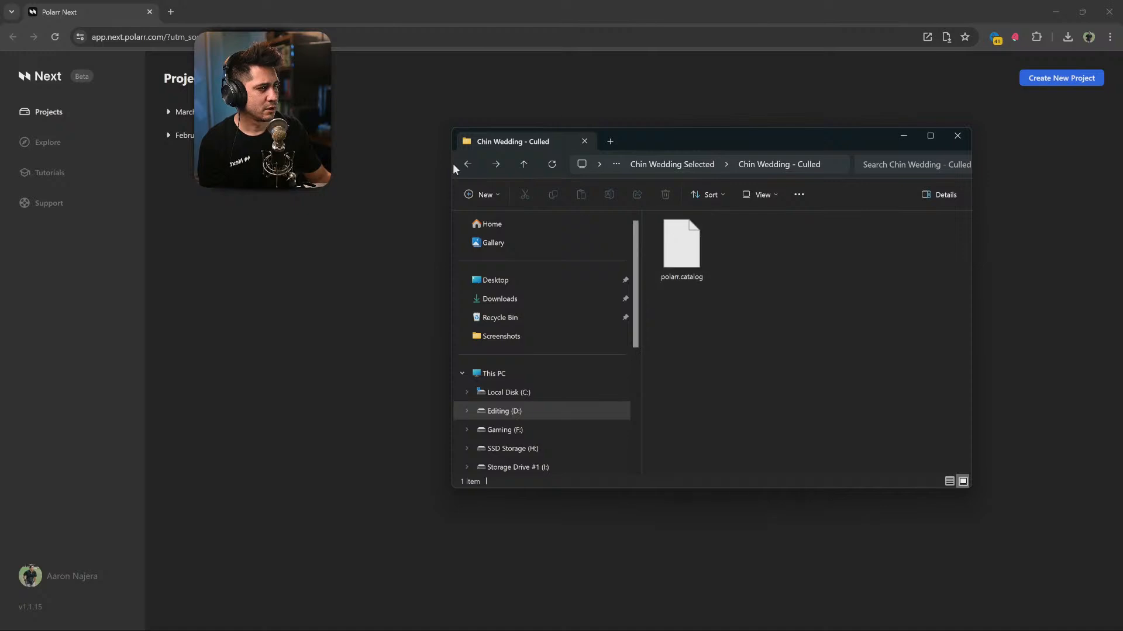
pyautogui.click(468, 166)
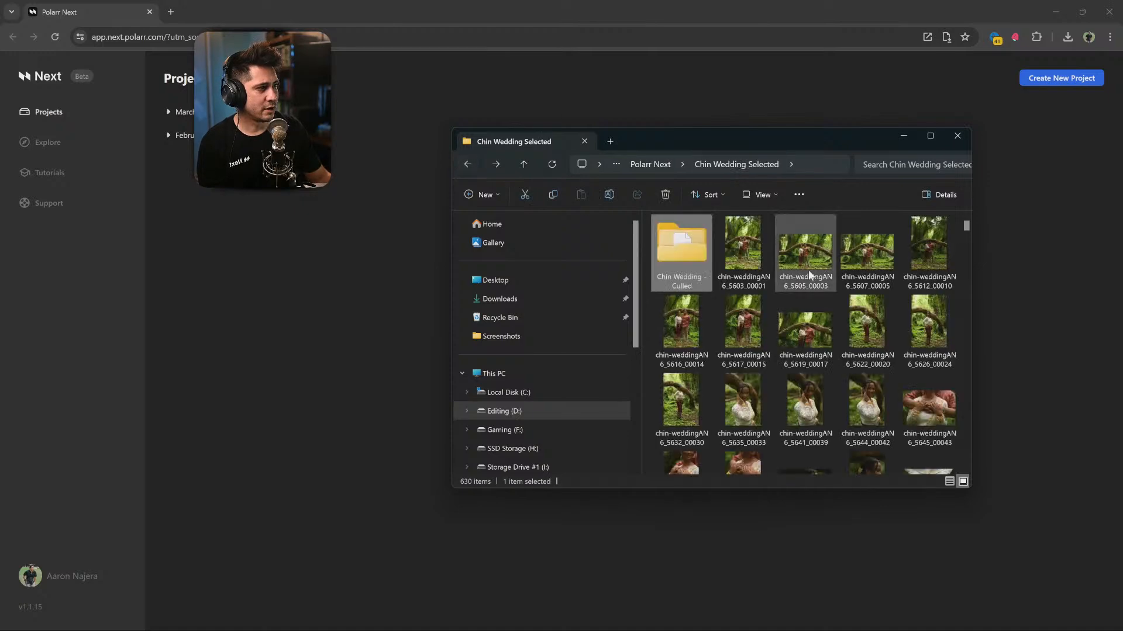
pyautogui.click(664, 194)
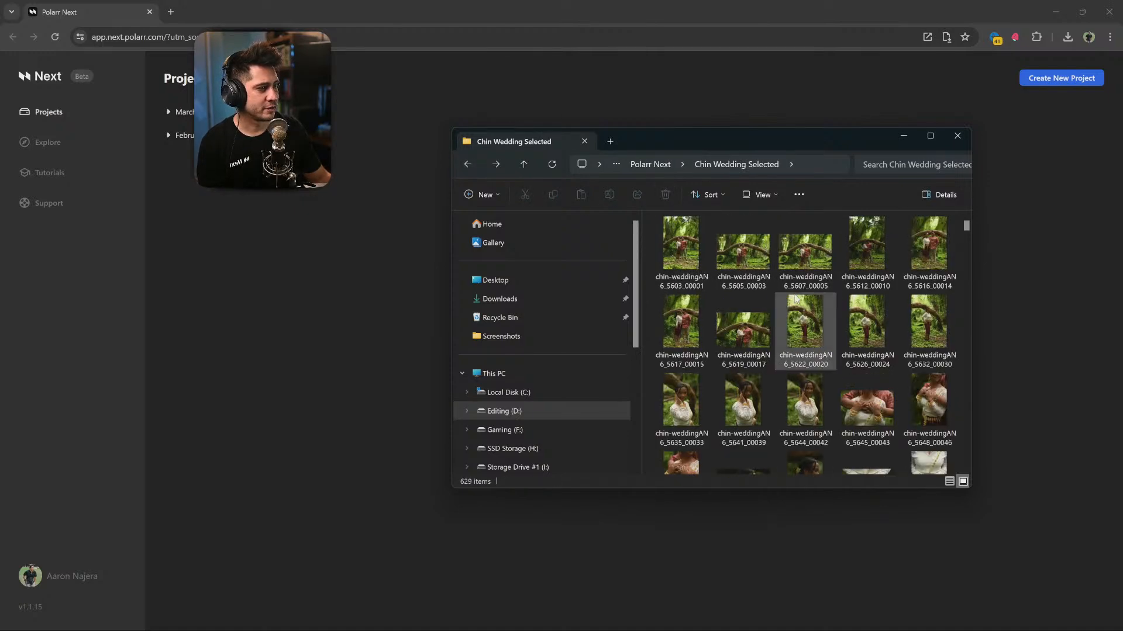
pyautogui.click(463, 164)
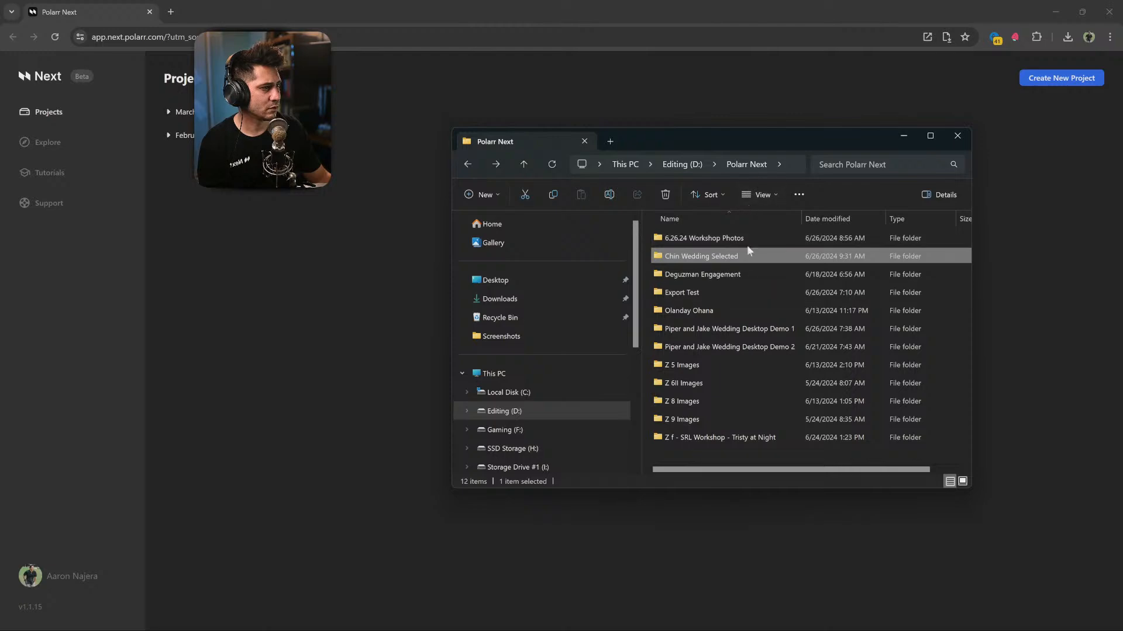
# Start a new project in the browser from the Chin Wedding Selected folder inside Polarr Next on the Editing (D:) drive.
pyautogui.click(359, 233)
pyautogui.click(1091, 77)
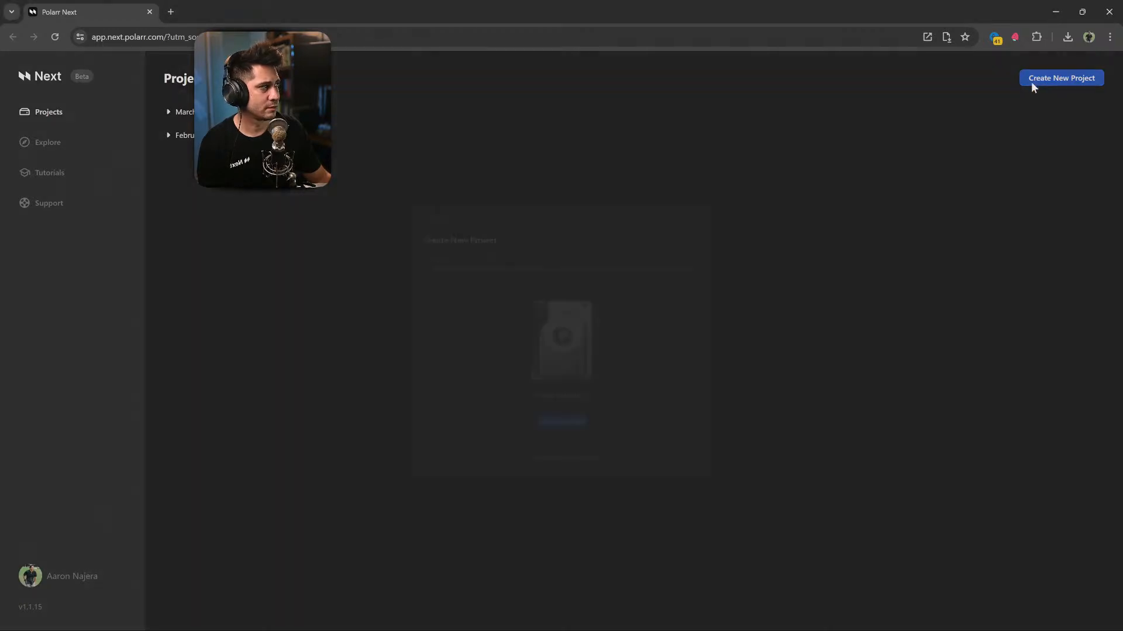
pyautogui.click(557, 429)
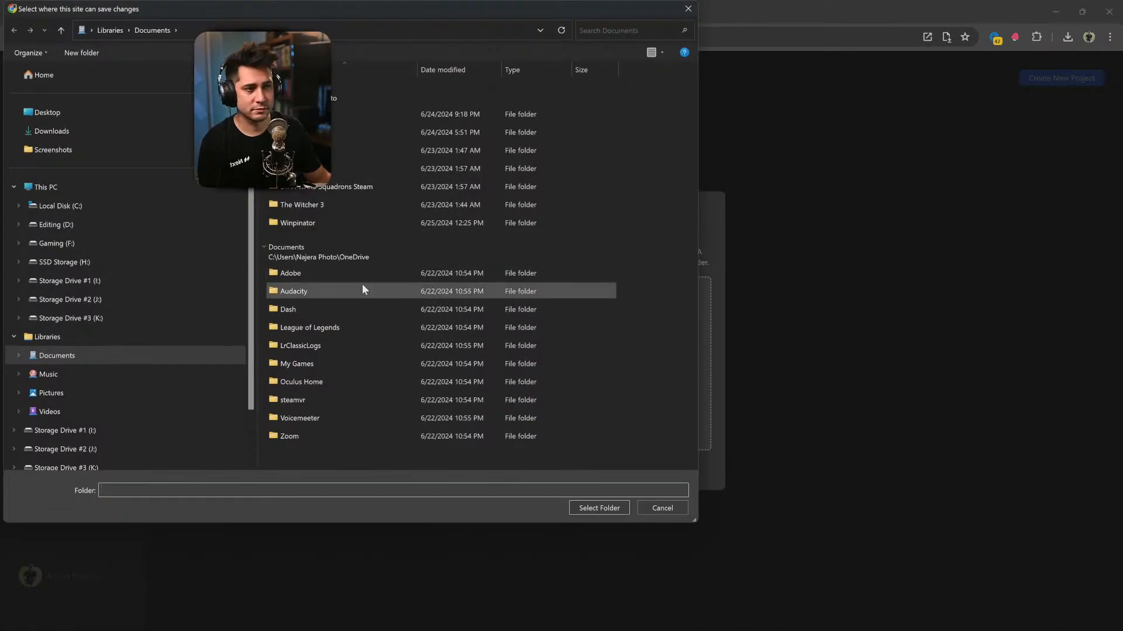
pyautogui.click(98, 224)
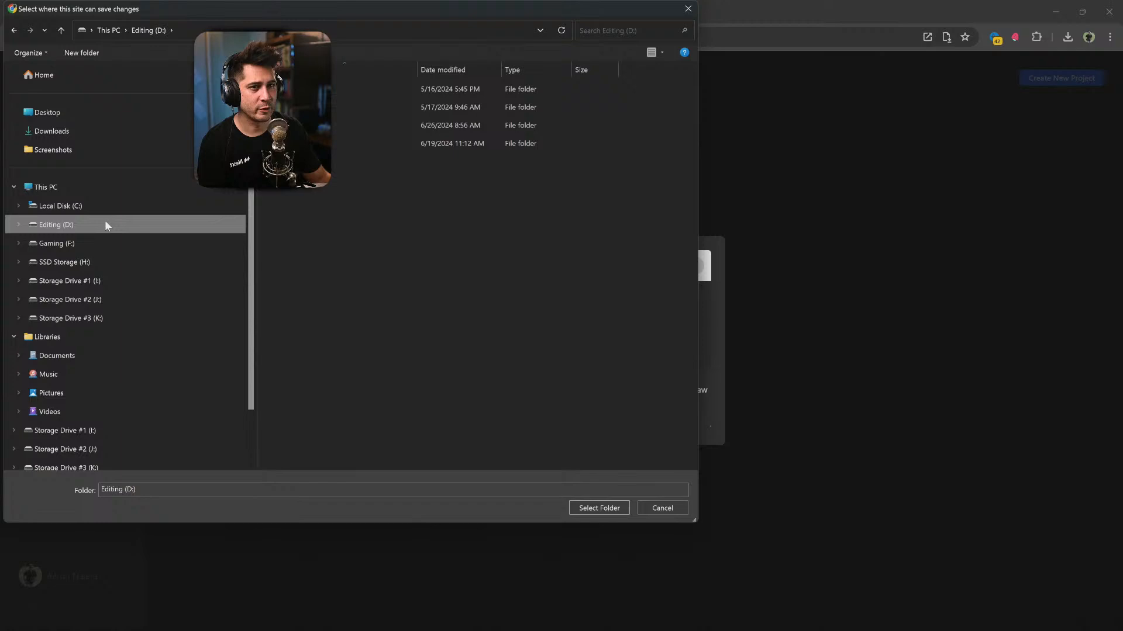
pyautogui.doubleClick(352, 126)
pyautogui.click(346, 109)
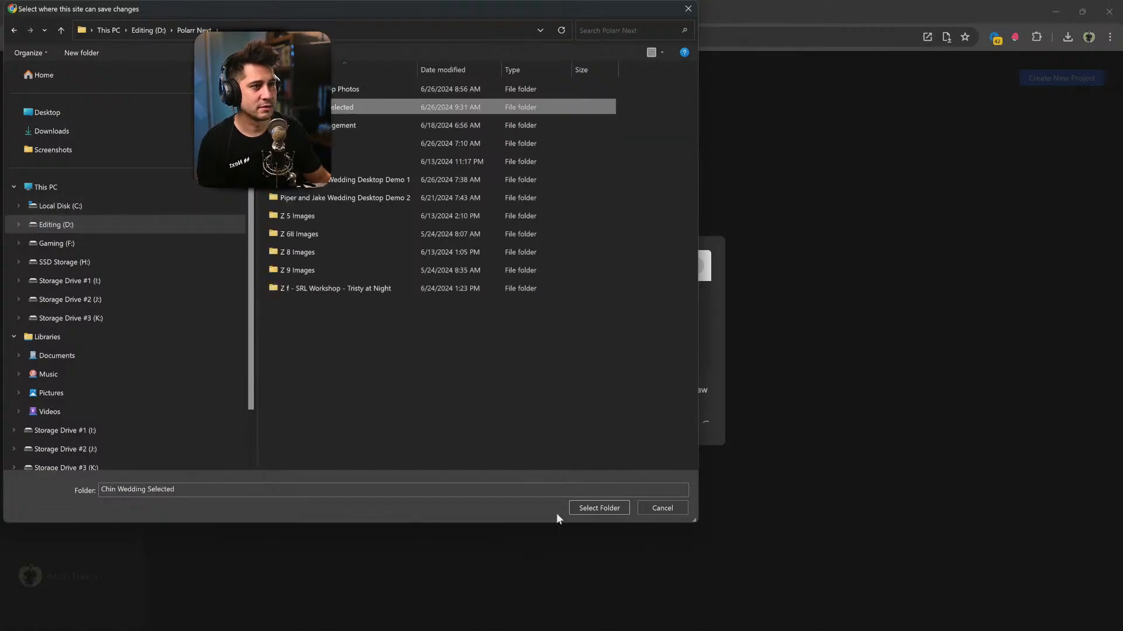
pyautogui.click(595, 508)
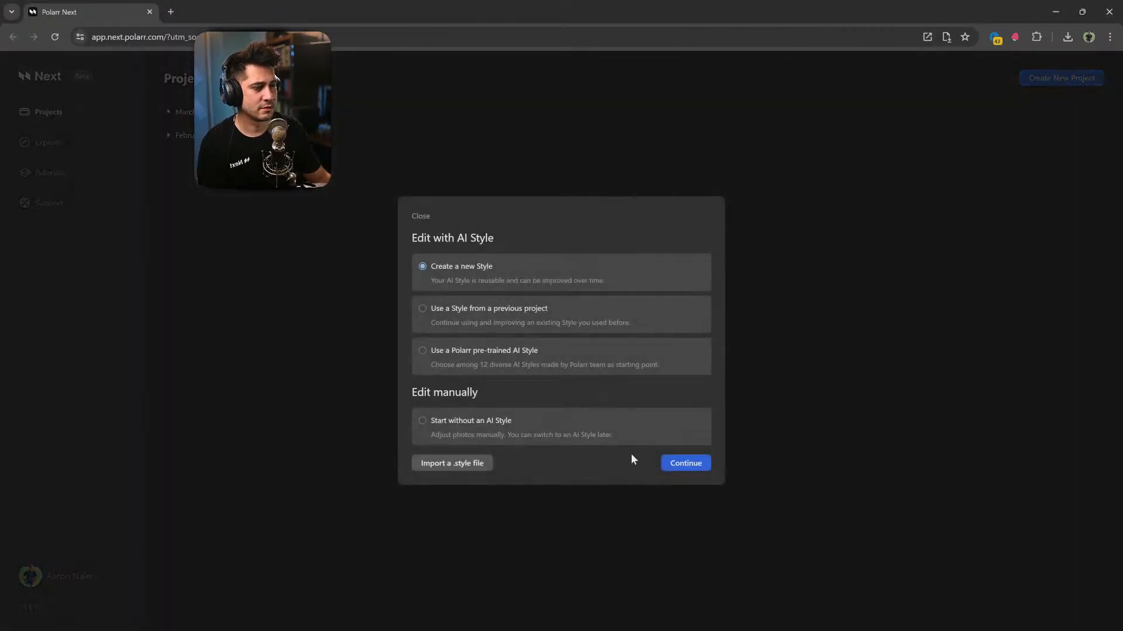
# Create a new AI Style with Express Setup for the imported Chin Wedding photos and try to open two neighbouring photos.
pyautogui.click(693, 465)
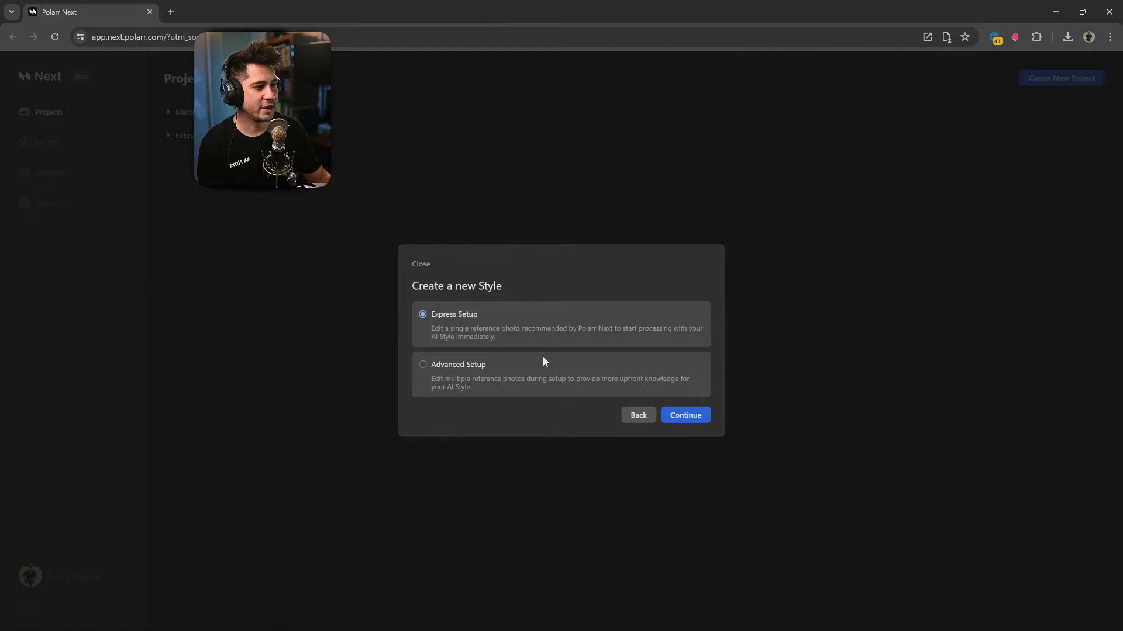
pyautogui.click(683, 417)
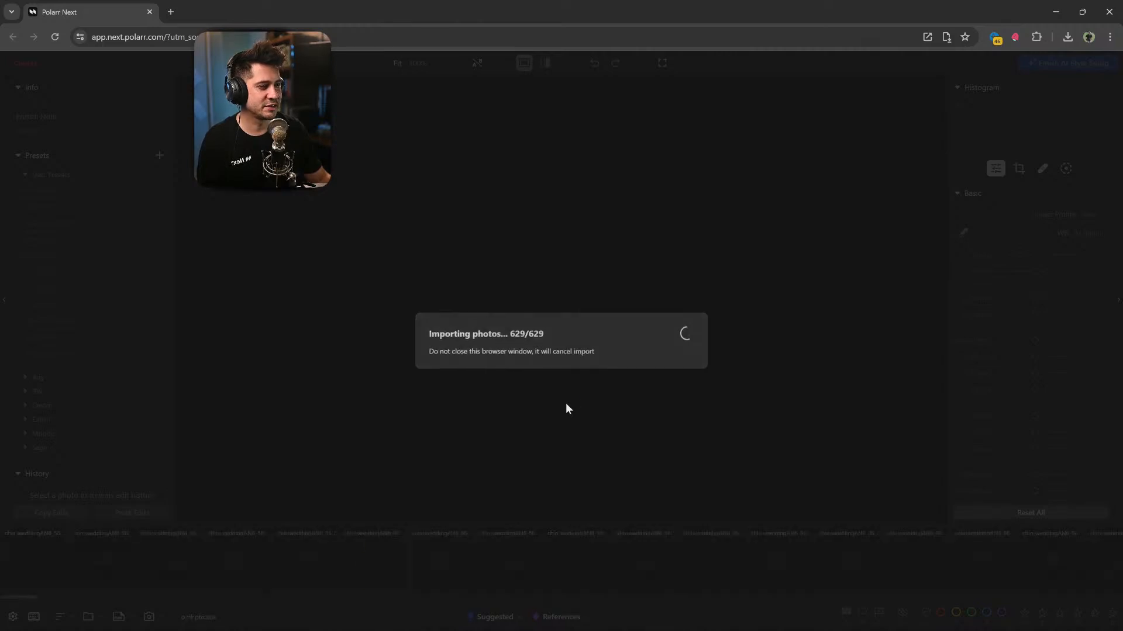
pyautogui.click(699, 430)
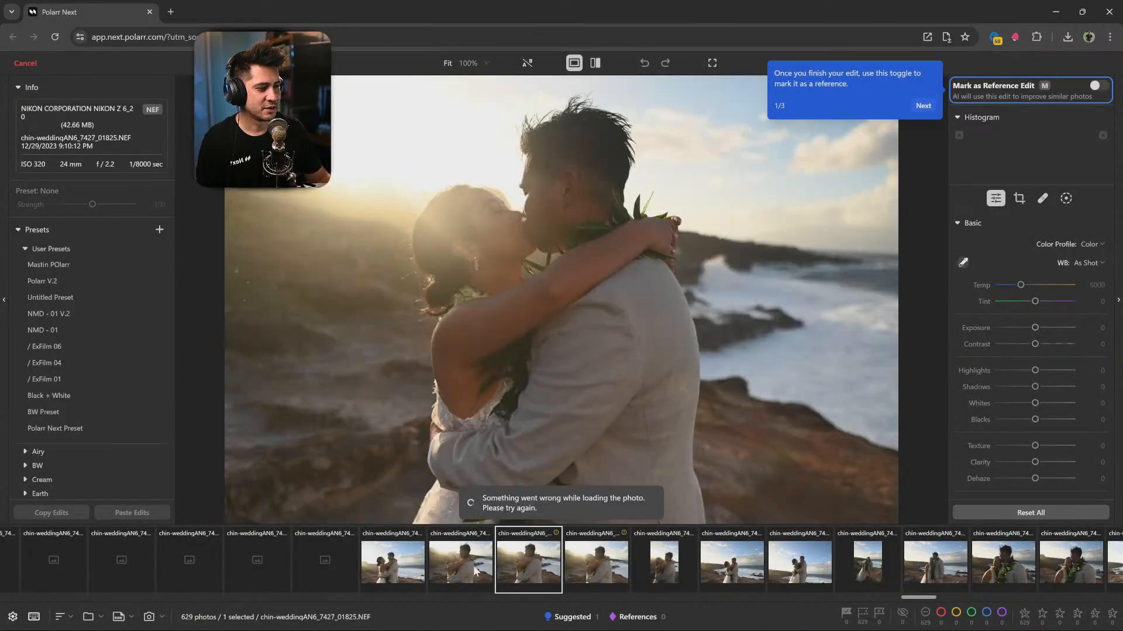
pyautogui.click(469, 568)
pyautogui.click(398, 564)
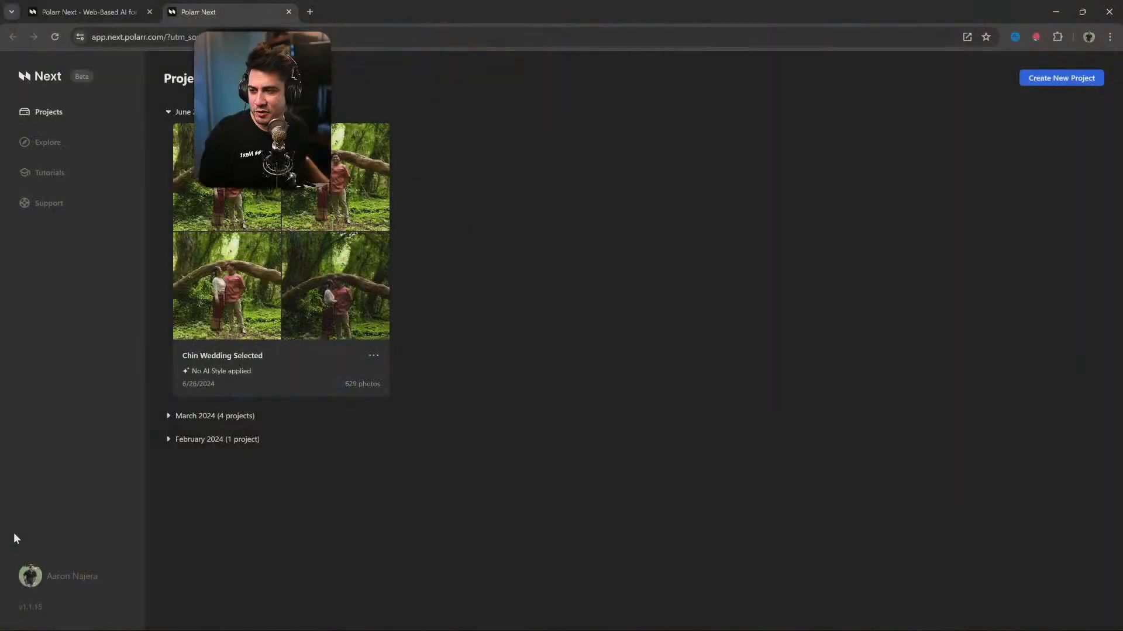
# Delete the Chin Wedding Selected project from the projects list.
pyautogui.click(373, 356)
pyautogui.click(405, 393)
pyautogui.click(644, 367)
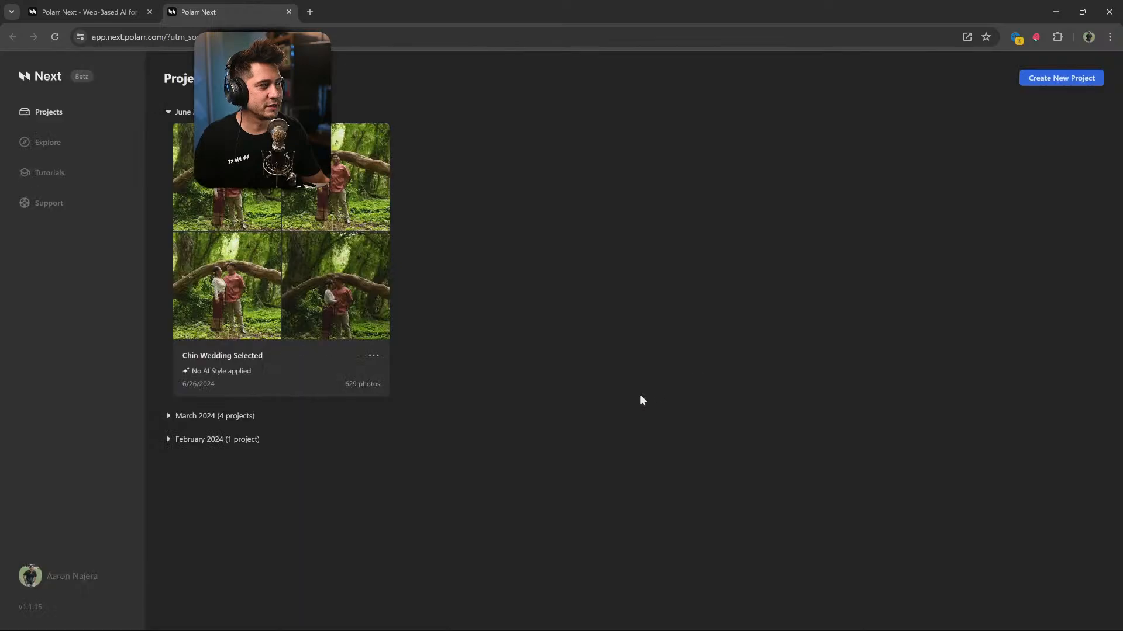
# Create a new project from the Wedding Desktop Demo 1 folder inside Polarr Next.
pyautogui.click(1048, 82)
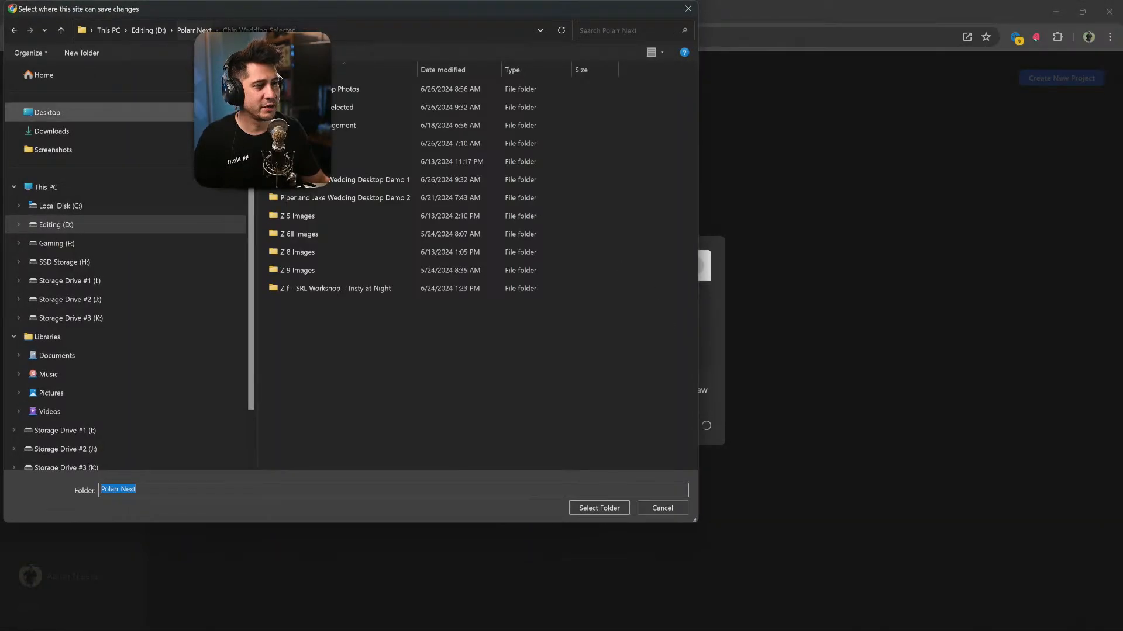
pyautogui.click(339, 180)
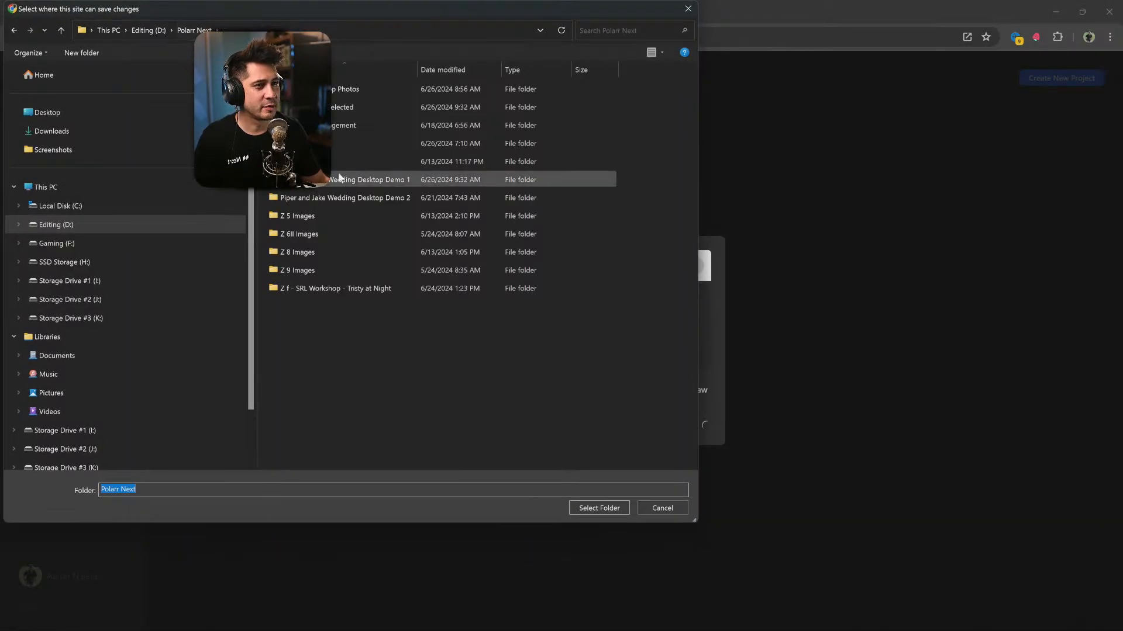
pyautogui.click(608, 507)
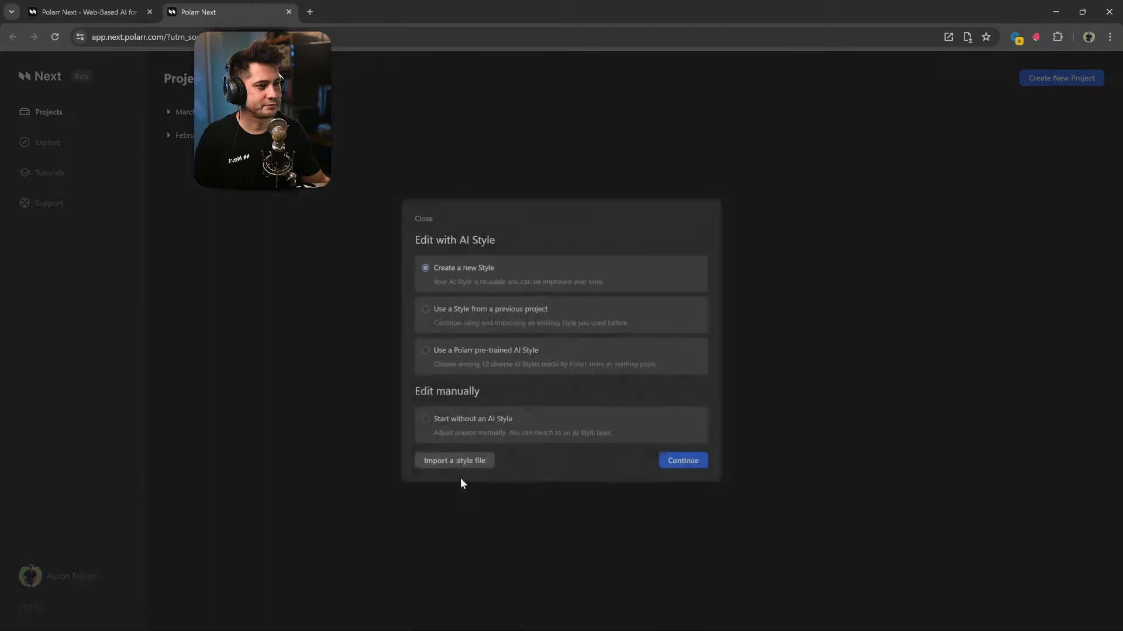
# Create a new Style for this project with Advanced Setup, comparing it with Express Setup, and proceed to the reference edits.
pyautogui.click(677, 462)
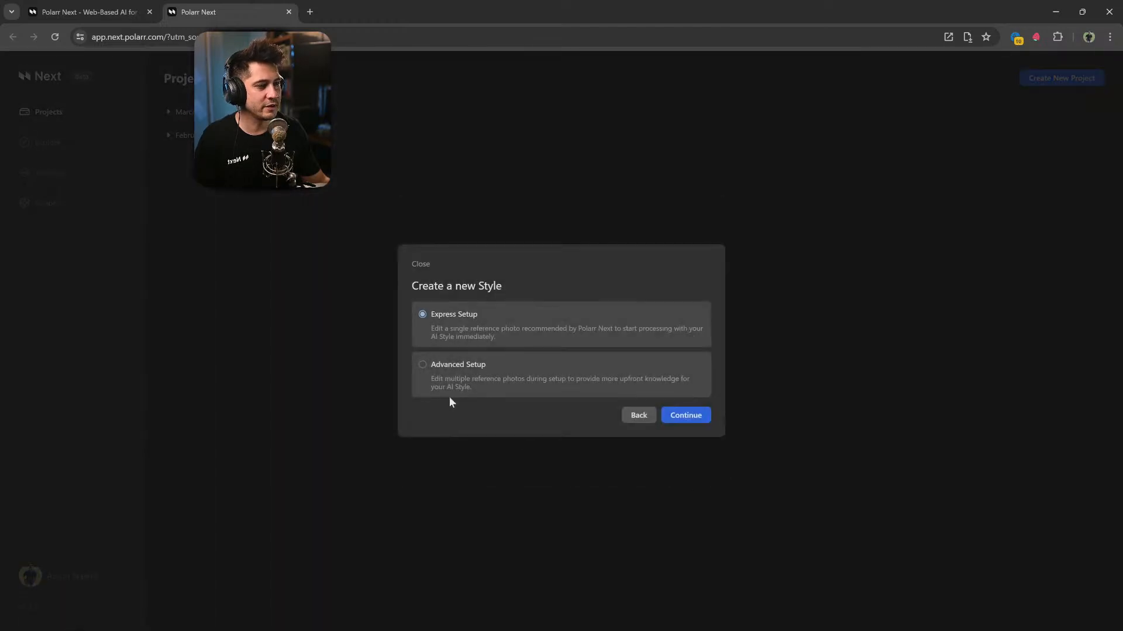
pyautogui.click(513, 366)
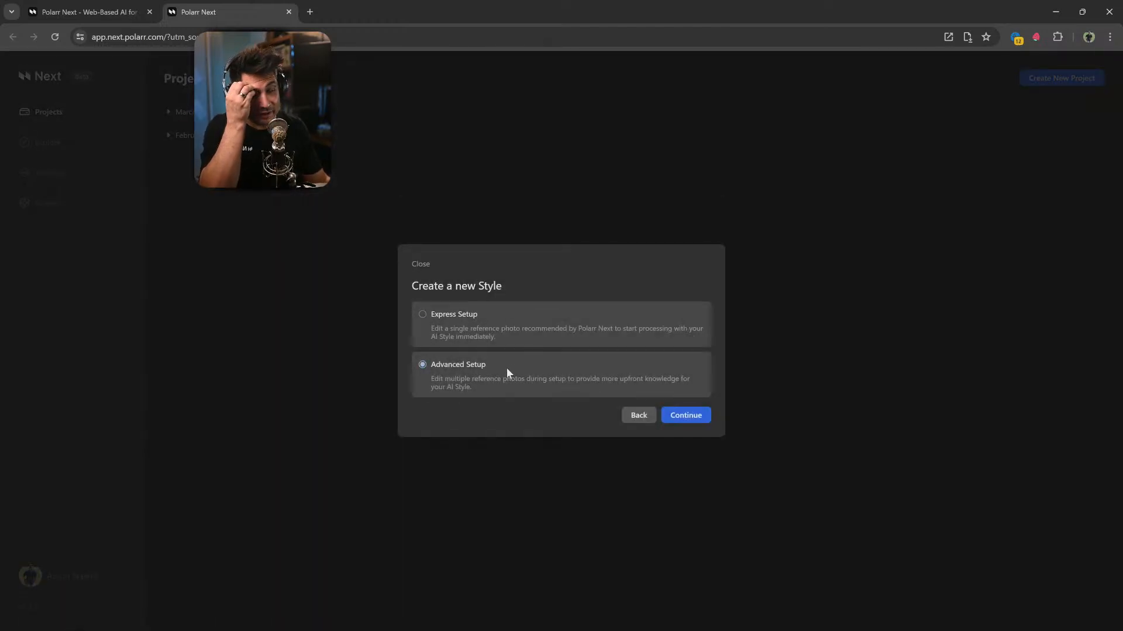
pyautogui.click(462, 322)
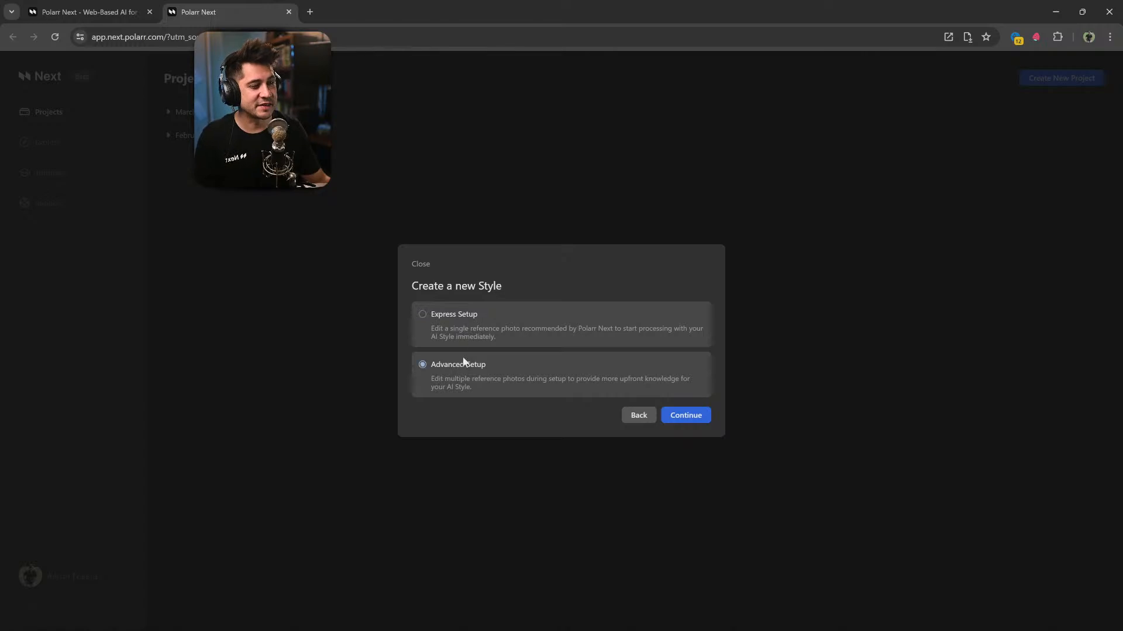
pyautogui.click(469, 342)
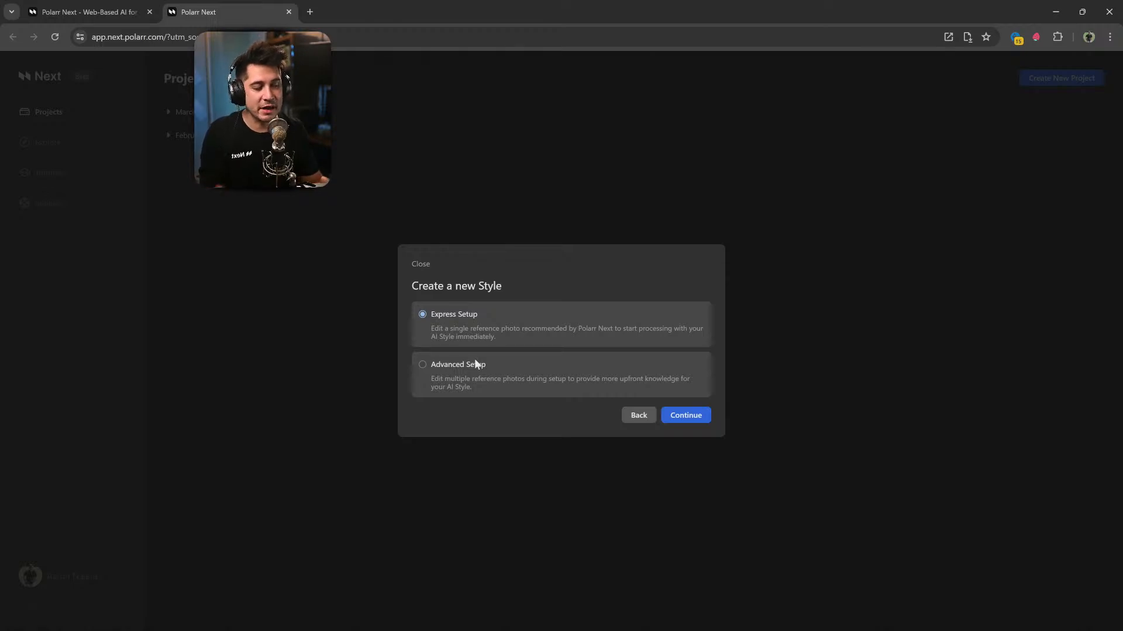
pyautogui.click(477, 365)
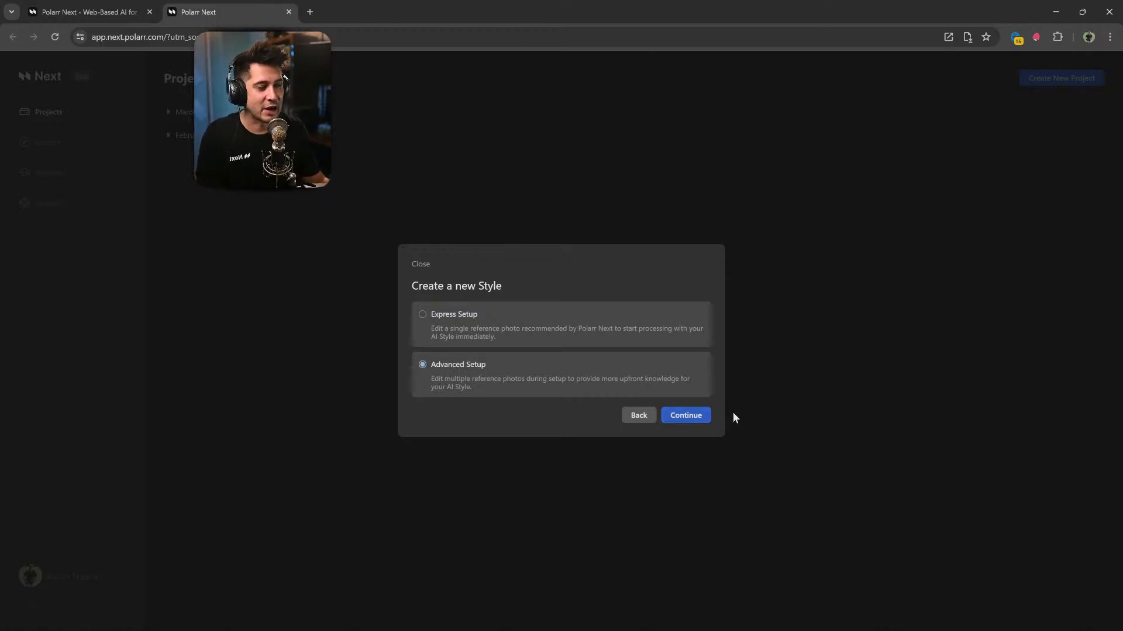
pyautogui.click(704, 416)
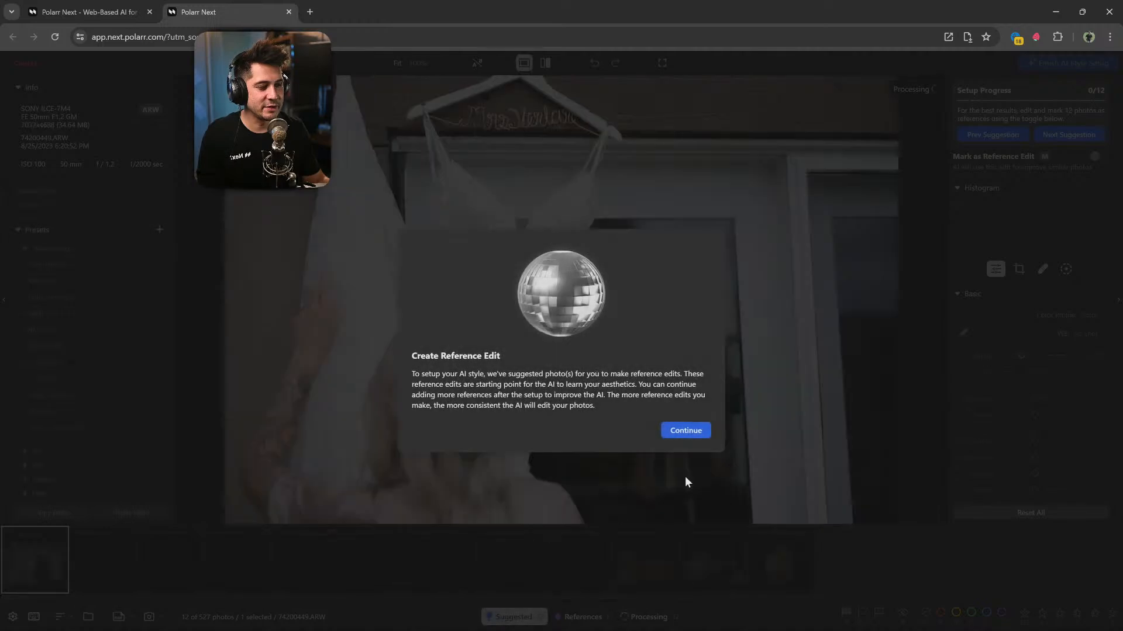
pyautogui.click(686, 432)
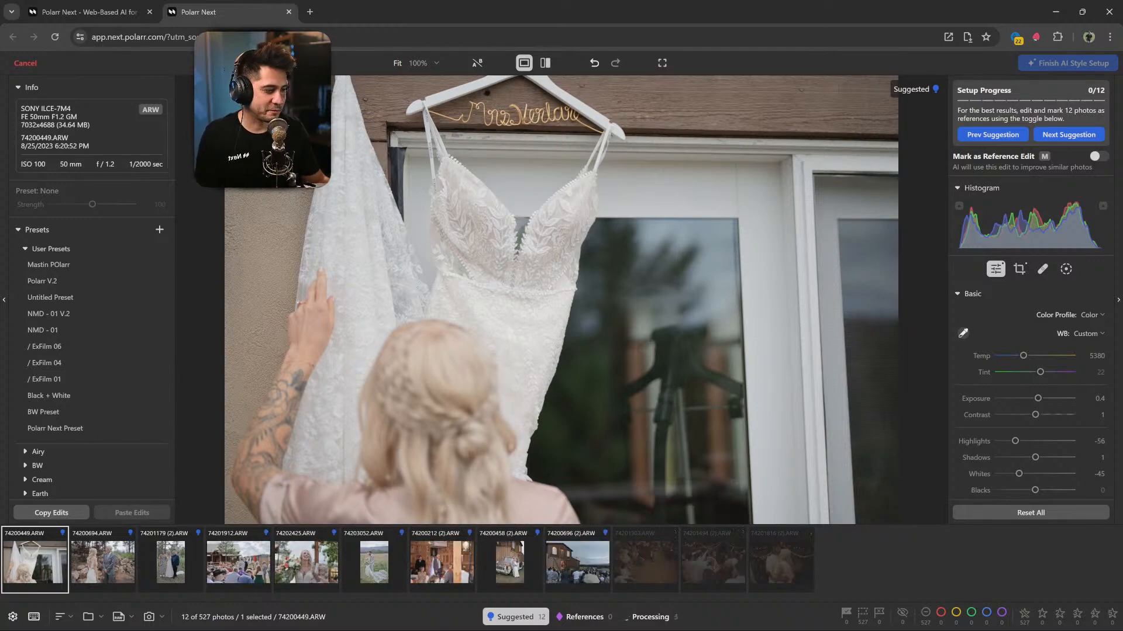
# Check the photos in the Chin Wedding Selected folder under Polarr Next on the Editing (D:) drive in File Explorer.
pyautogui.press('super+e')
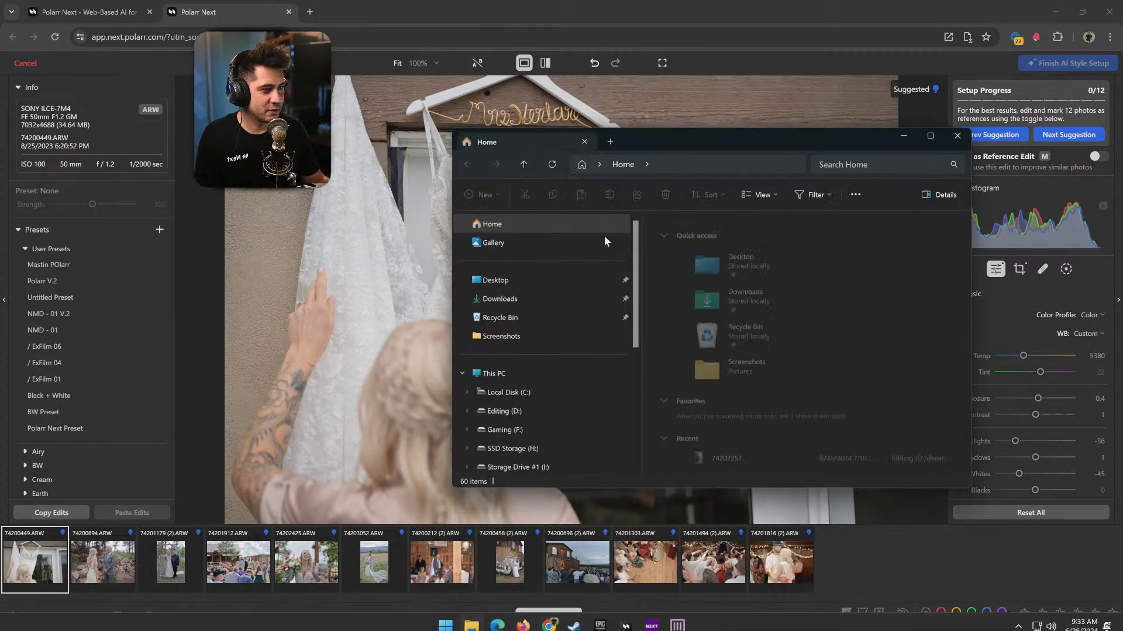
pyautogui.scroll(-3, 585, 404)
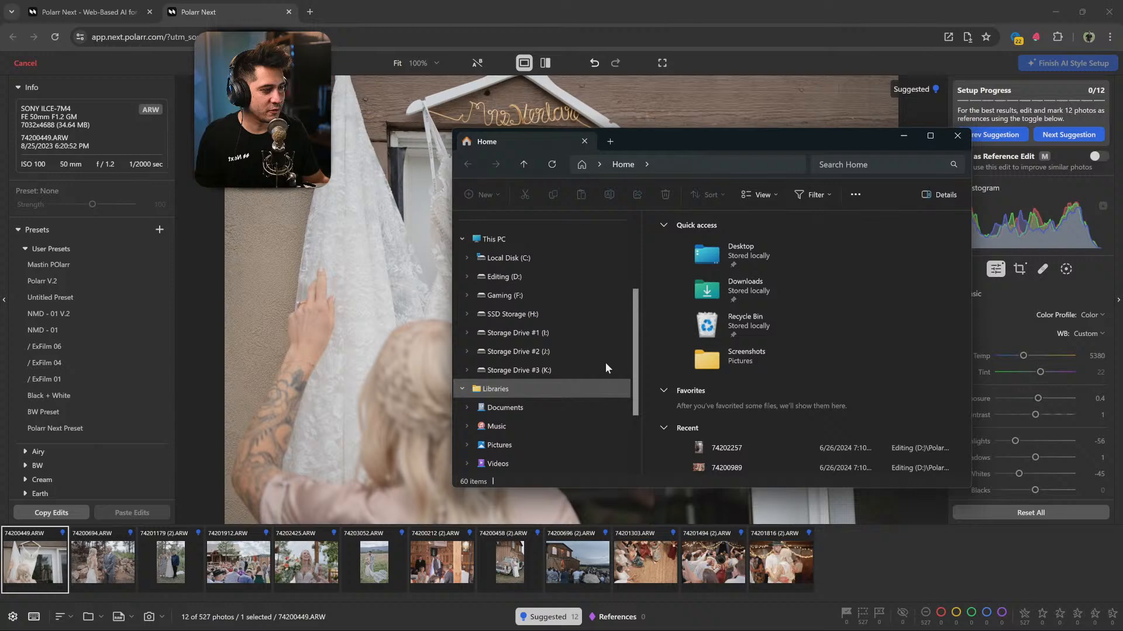
pyautogui.click(538, 282)
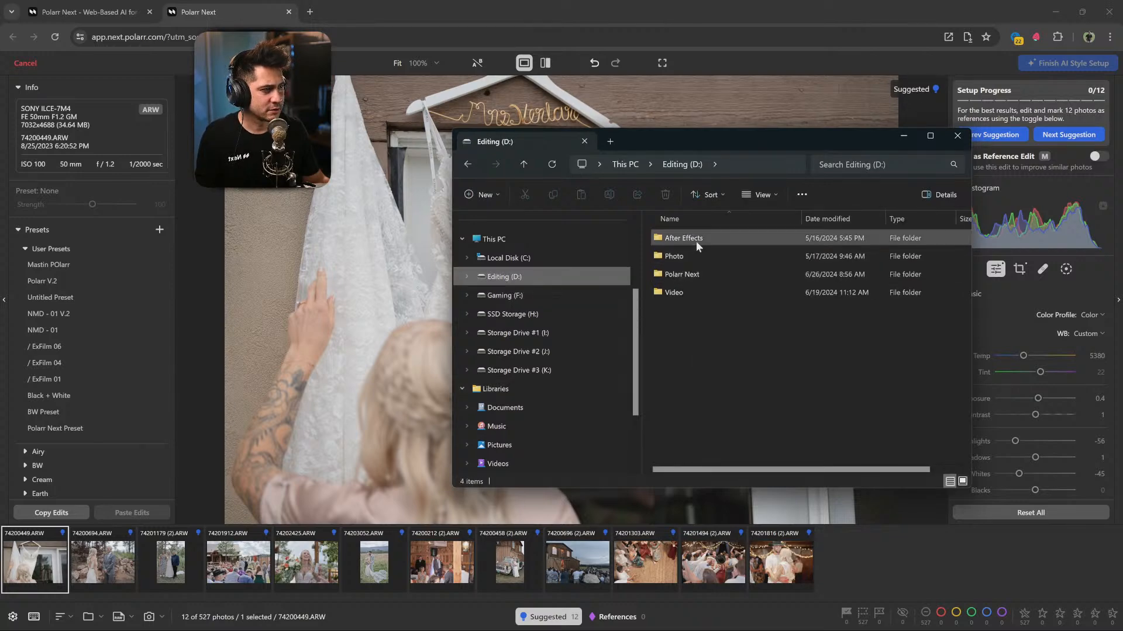
pyautogui.doubleClick(699, 273)
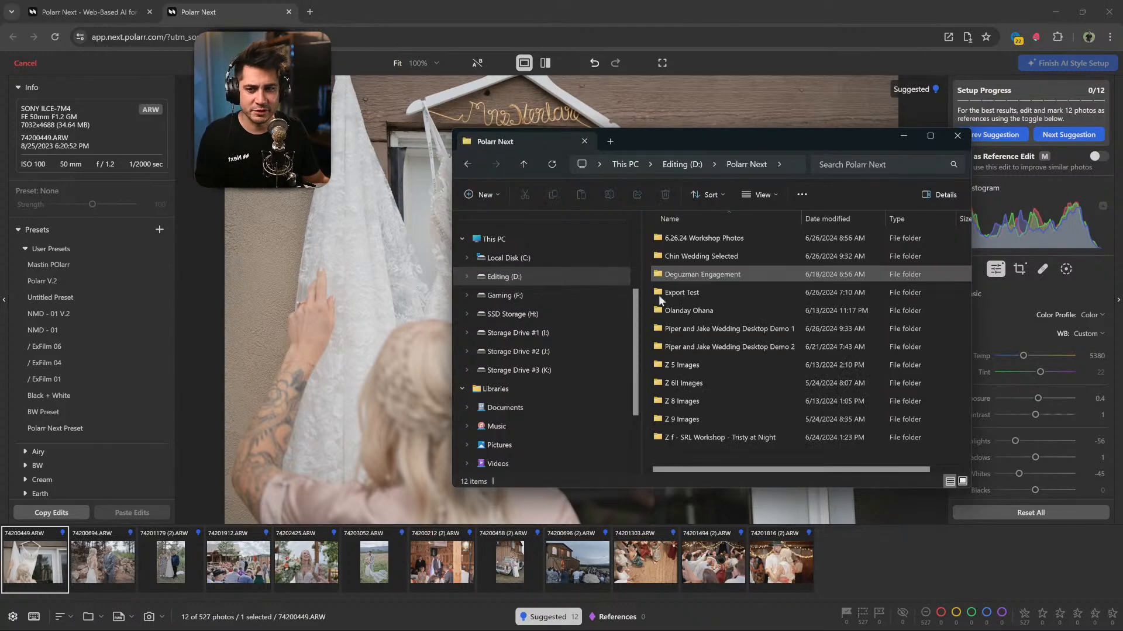
pyautogui.click(723, 261)
pyautogui.doubleClick(718, 257)
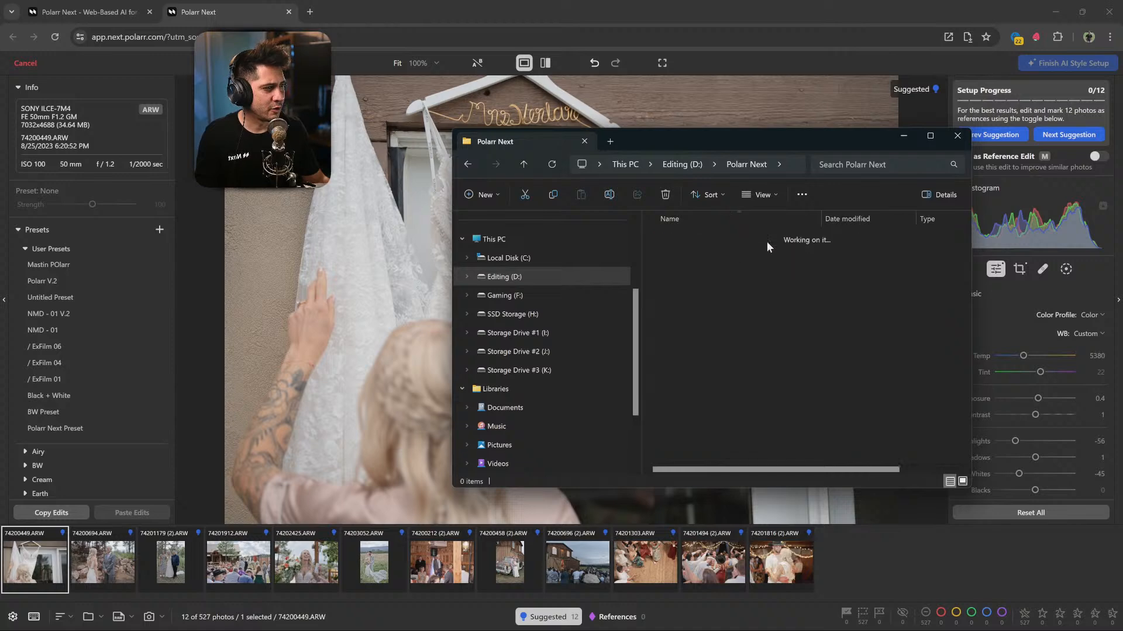
pyautogui.scroll(-5, 706, 380)
pyautogui.scroll(-20, 706, 380)
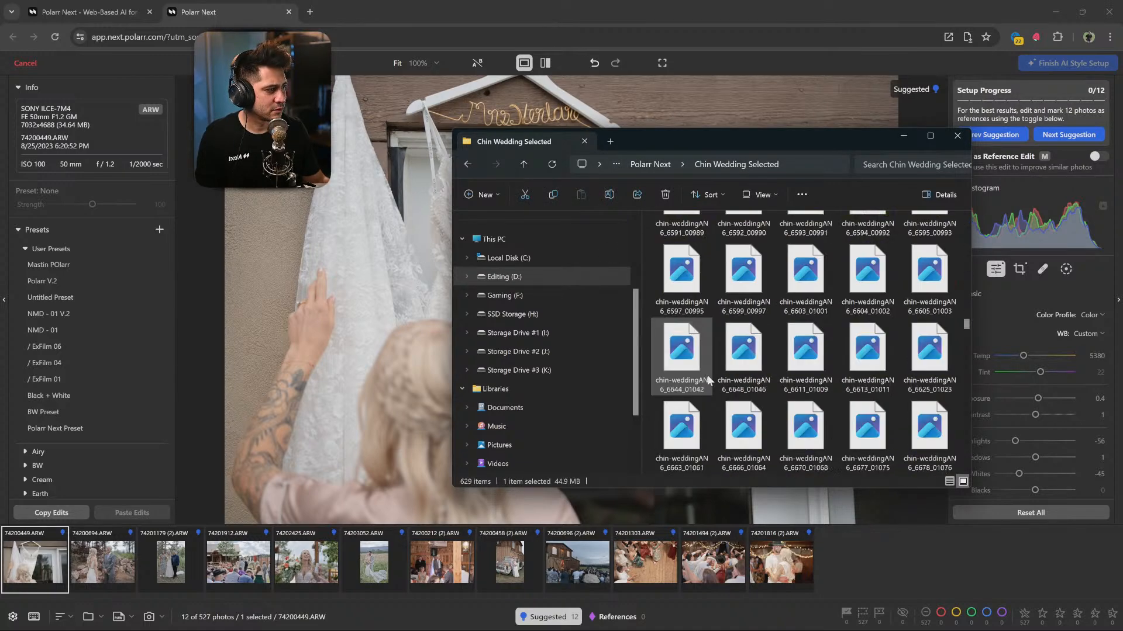
pyautogui.click(958, 136)
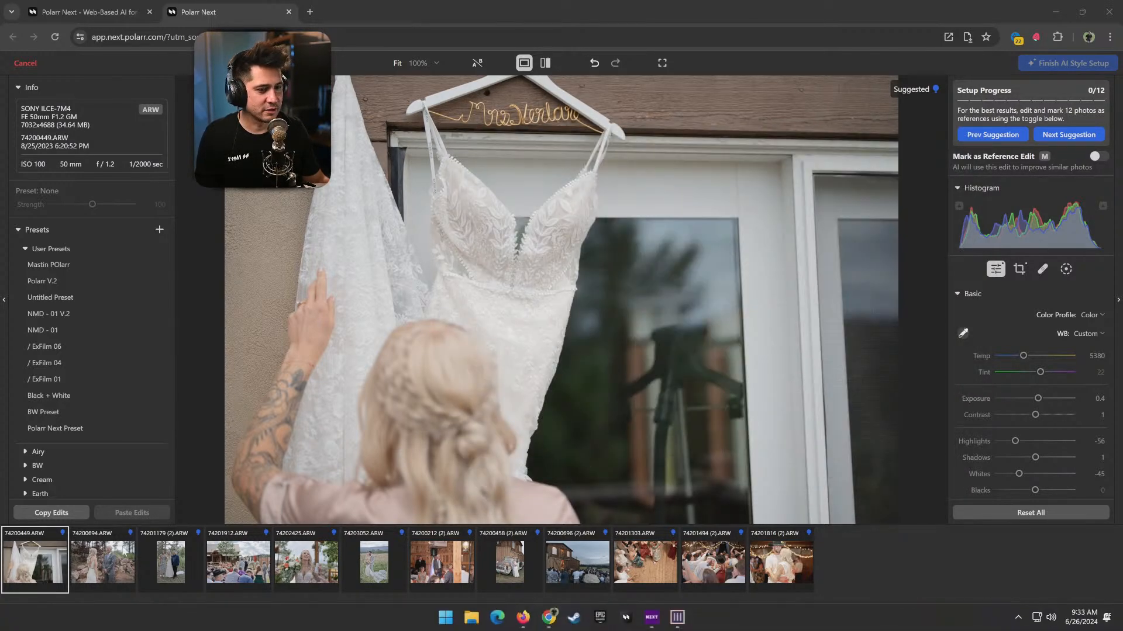
# Cancel the current AI Style setup and create a new project from the Chin Wedding Selected folder inside Polarr Next.
pyautogui.click(28, 64)
pyautogui.click(674, 372)
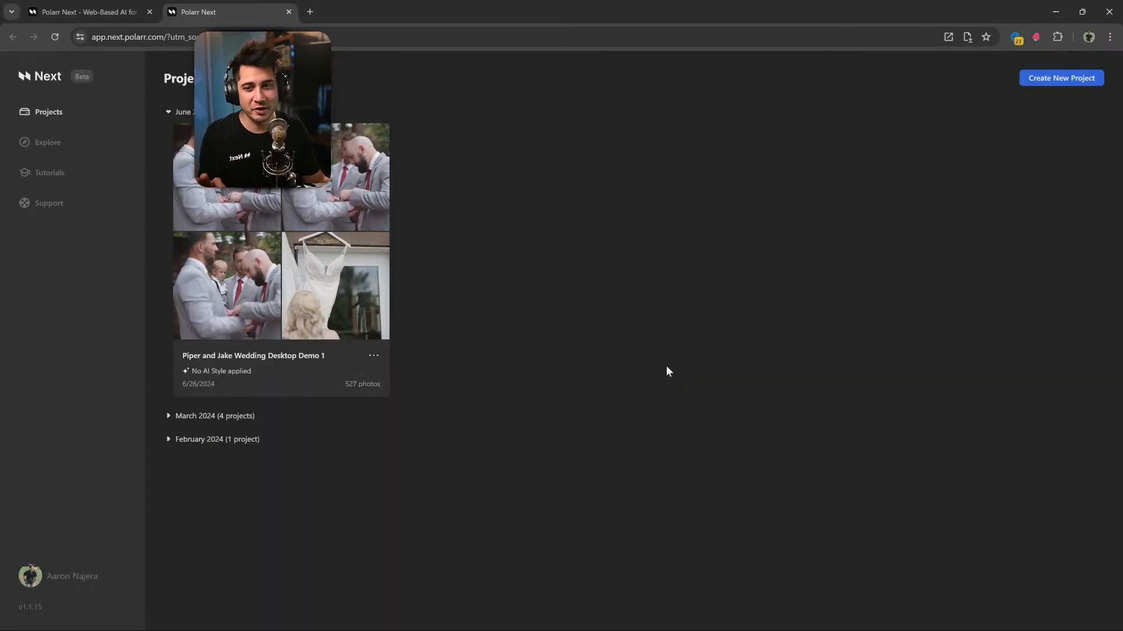
pyautogui.click(1082, 77)
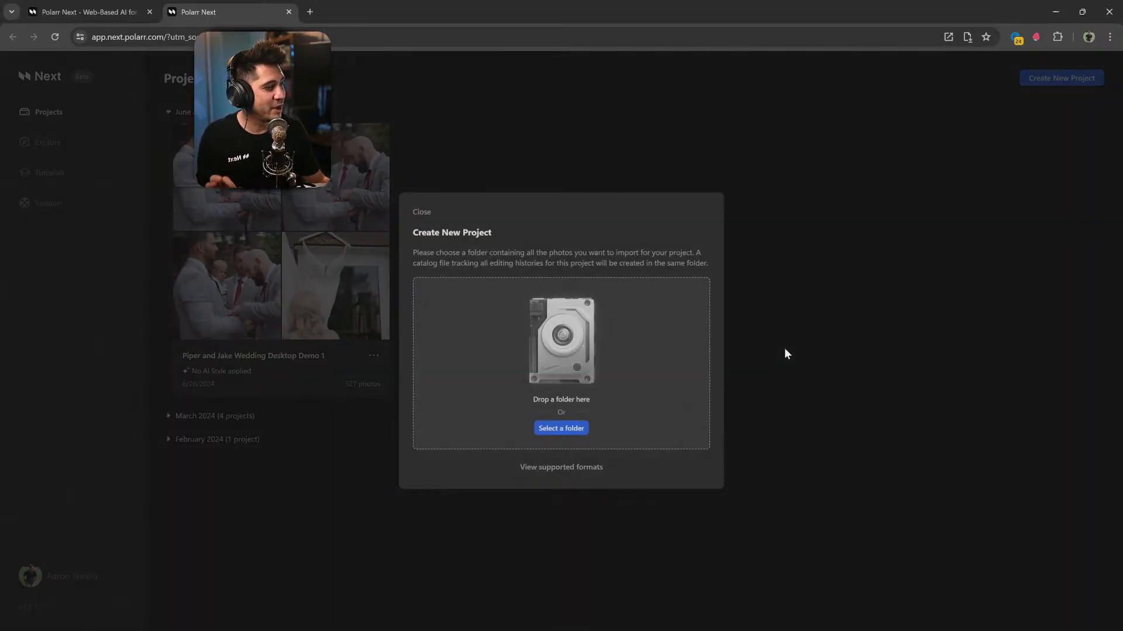
pyautogui.click(563, 429)
pyautogui.click(190, 30)
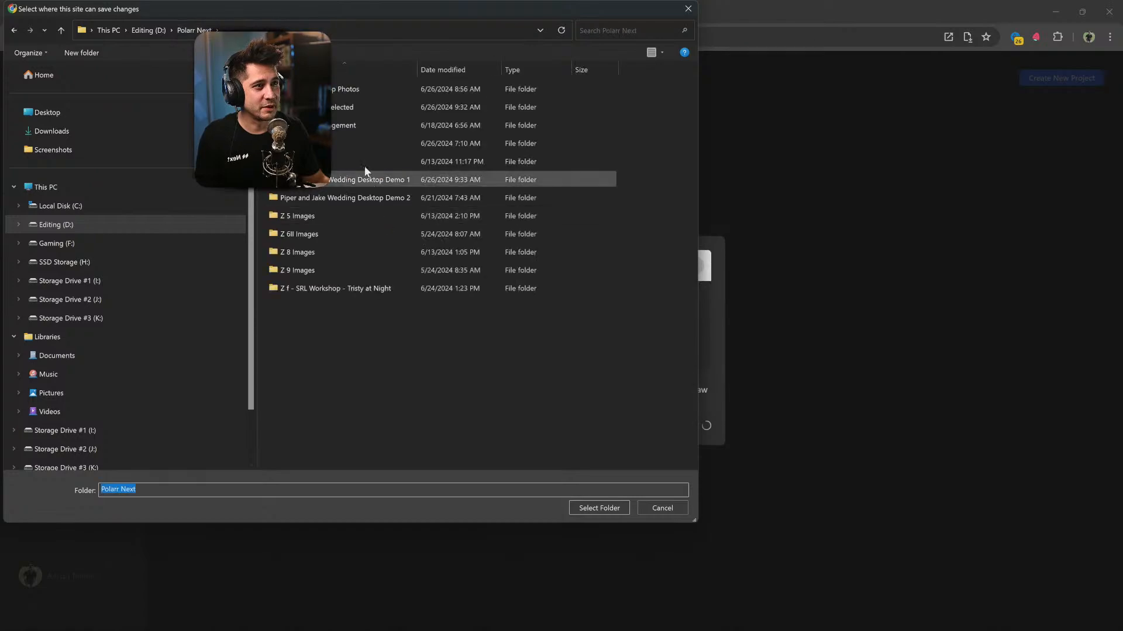
pyautogui.click(362, 107)
pyautogui.click(599, 508)
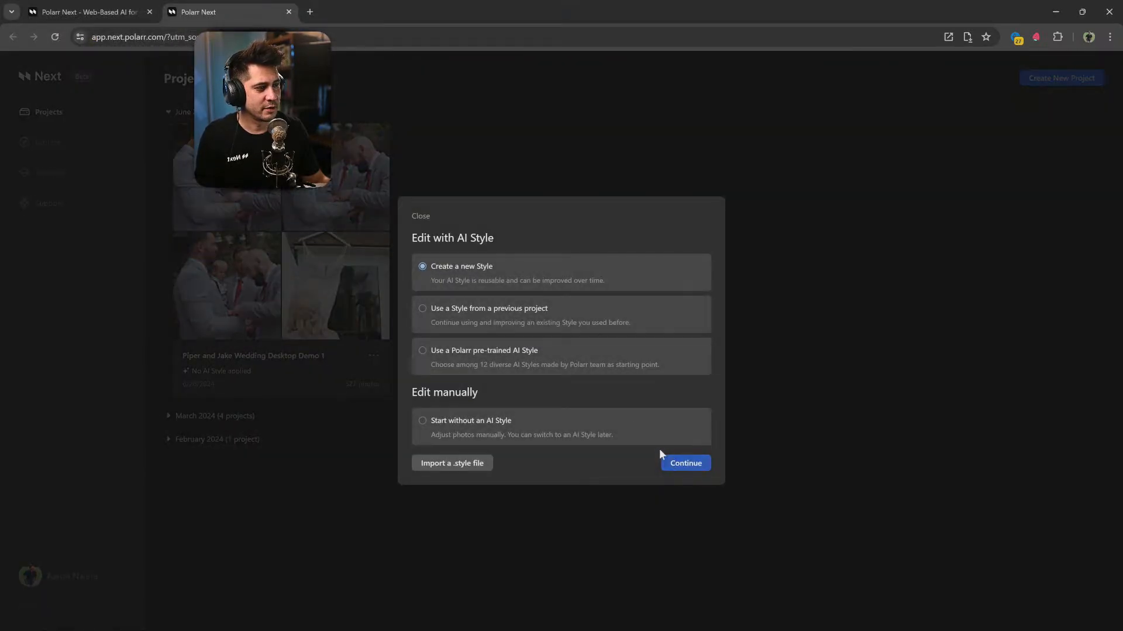
# Create a new Style with Advanced Setup for the Chin Wedding photos and proceed to the suggested reference edits.
pyautogui.click(678, 463)
pyautogui.click(515, 374)
pyautogui.click(698, 414)
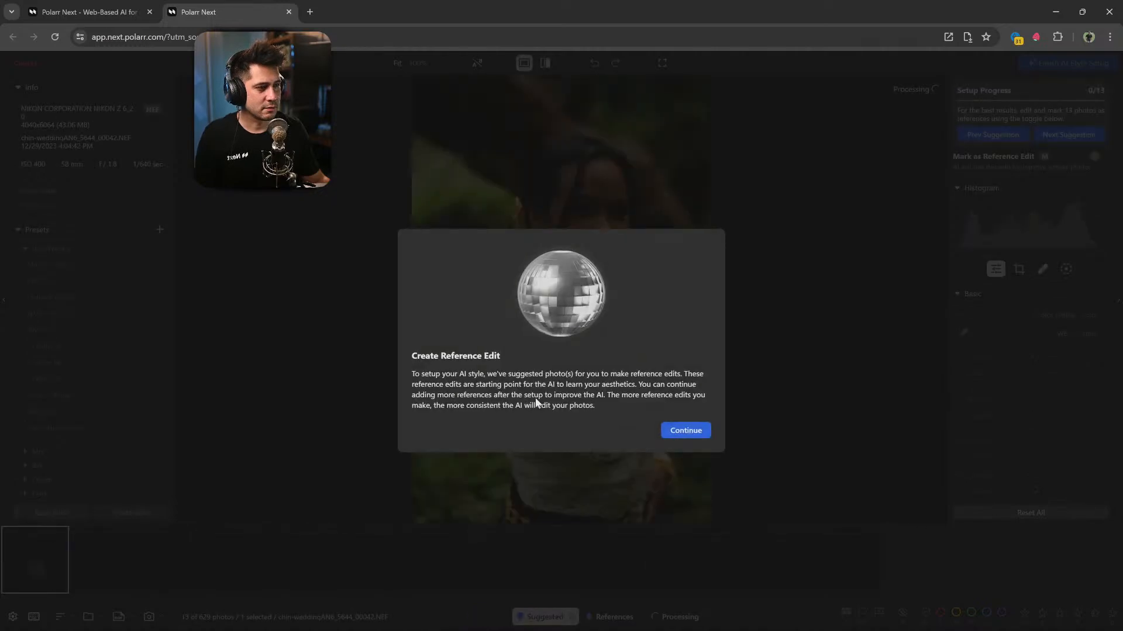
pyautogui.click(689, 428)
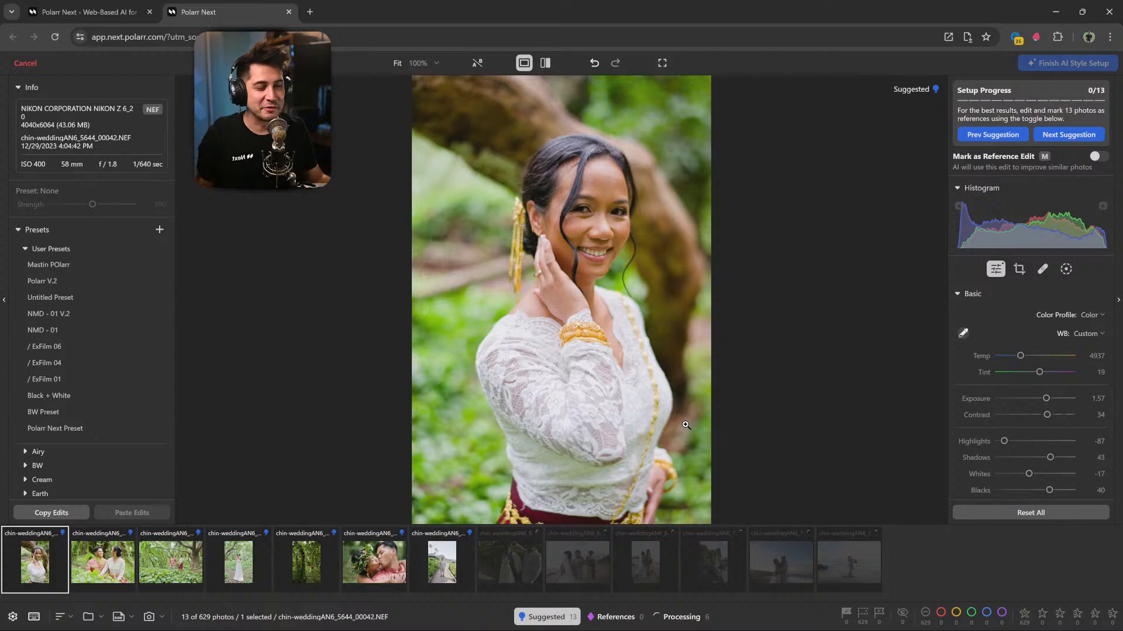
# Collapse the User Presets group and switch the editor to full screen.
pyautogui.scroll(-1, 140, 476)
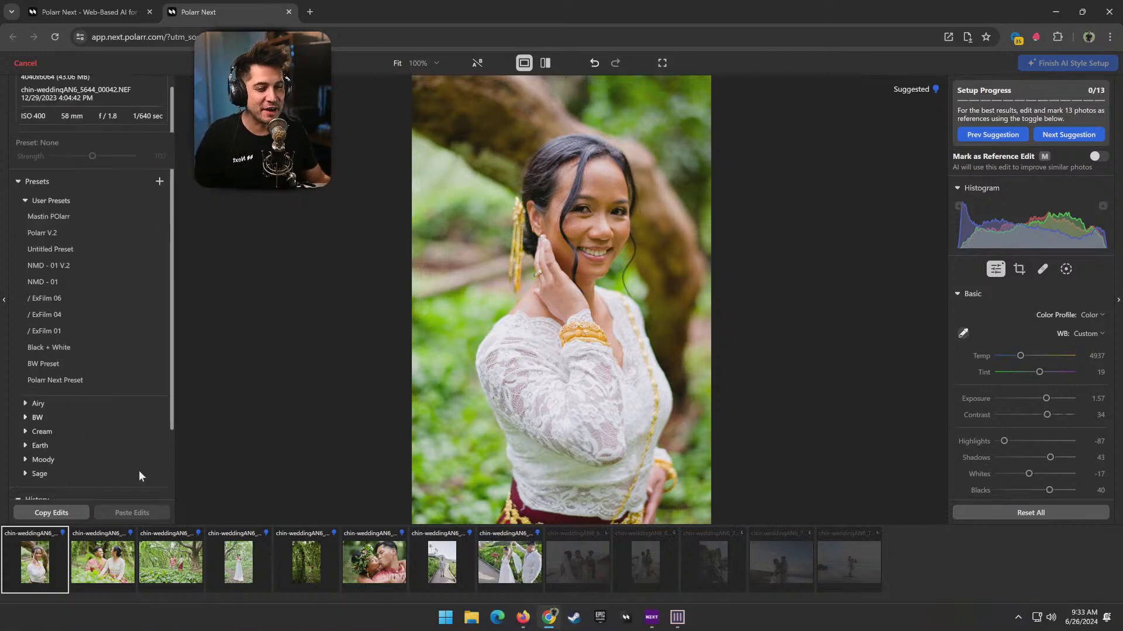
pyautogui.scroll(-1, 140, 475)
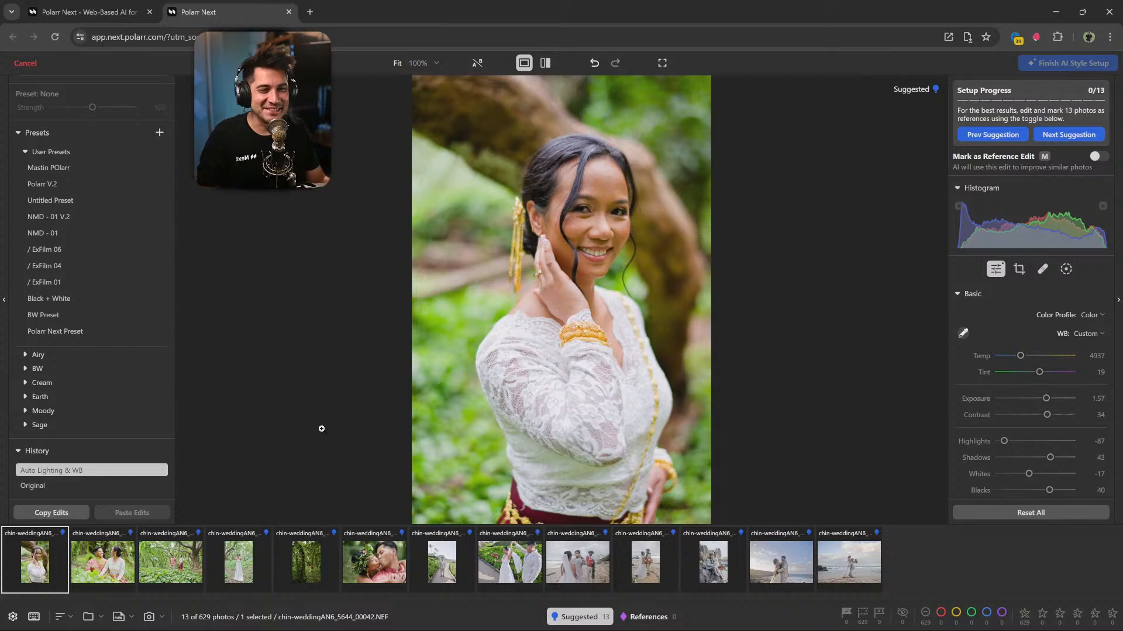
pyautogui.click(26, 152)
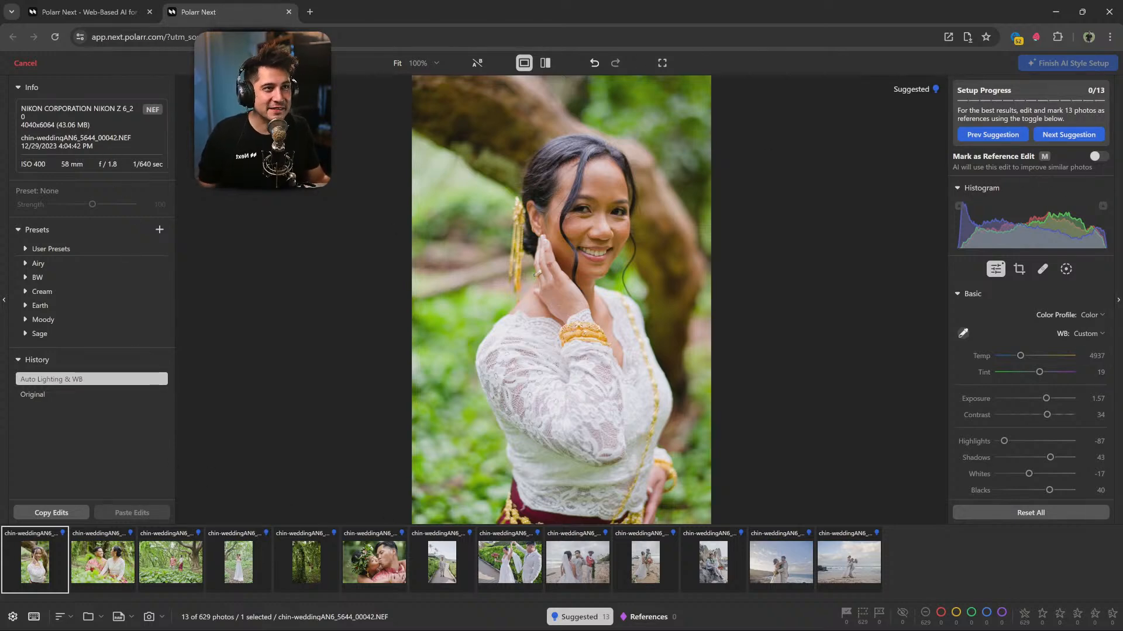
pyautogui.click(662, 64)
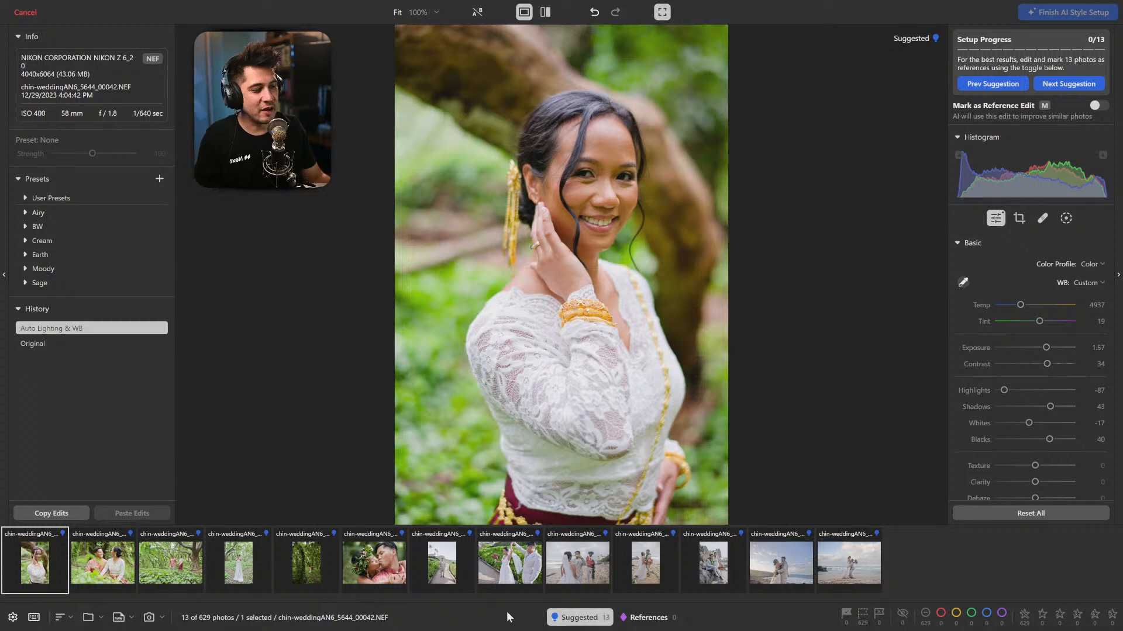
# Show all project photos instead of only the suggested ones and open the LR preset conversion request form.
pyautogui.click(570, 619)
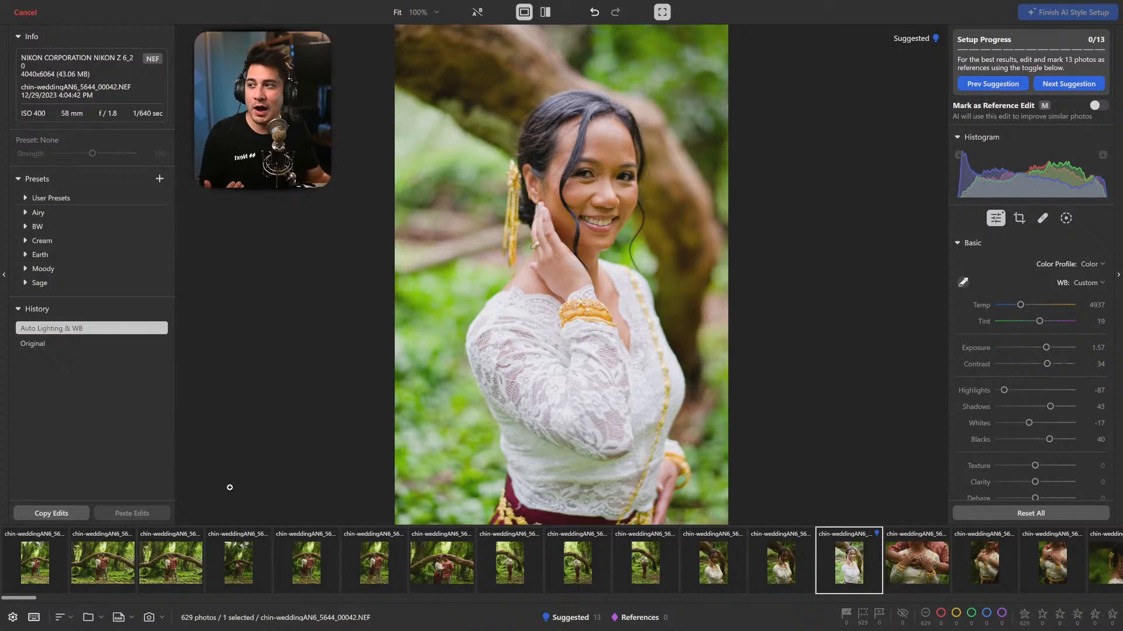
pyautogui.click(160, 178)
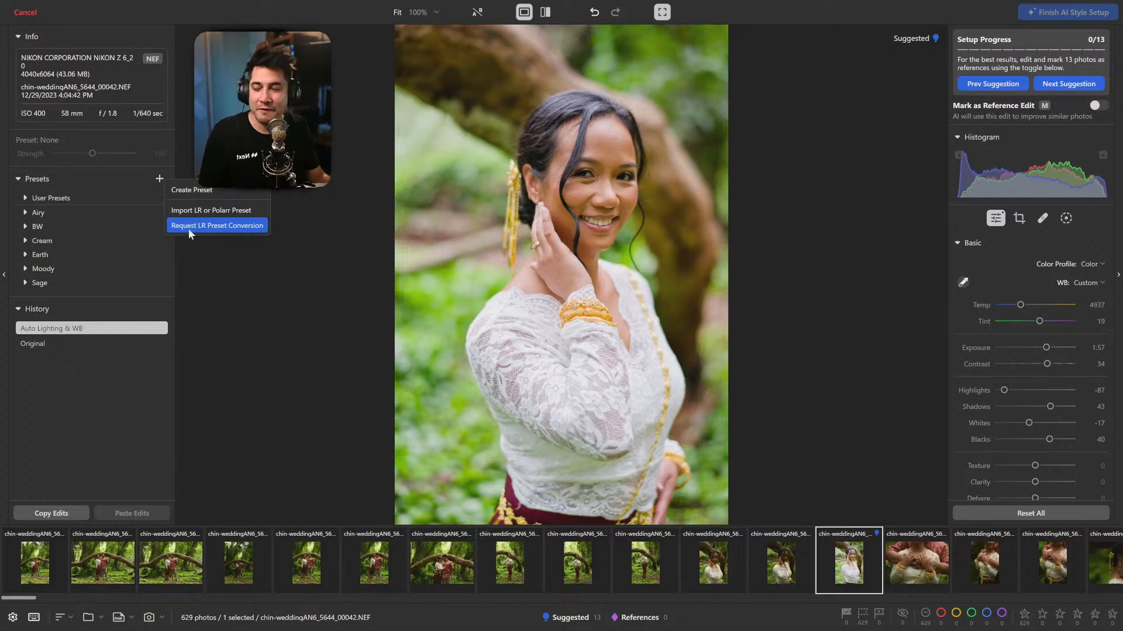
pyautogui.click(193, 226)
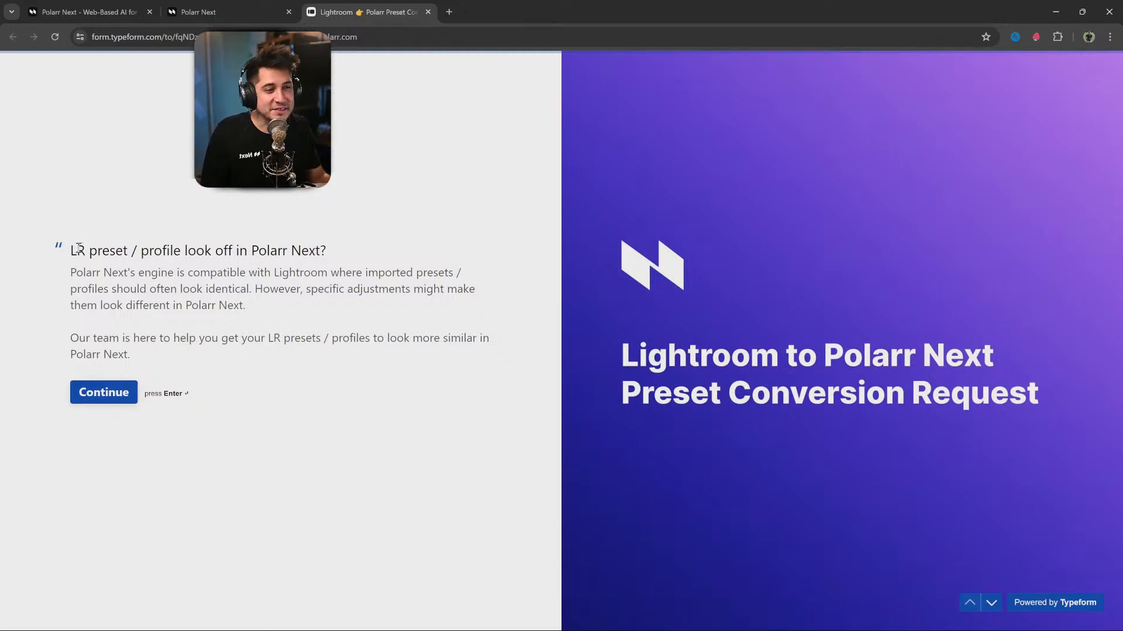
# Read the preset conversion request form's introduction, continue to the sign-in email question and close the form.
pyautogui.moveTo(77, 251); pyautogui.dragTo(350, 262)
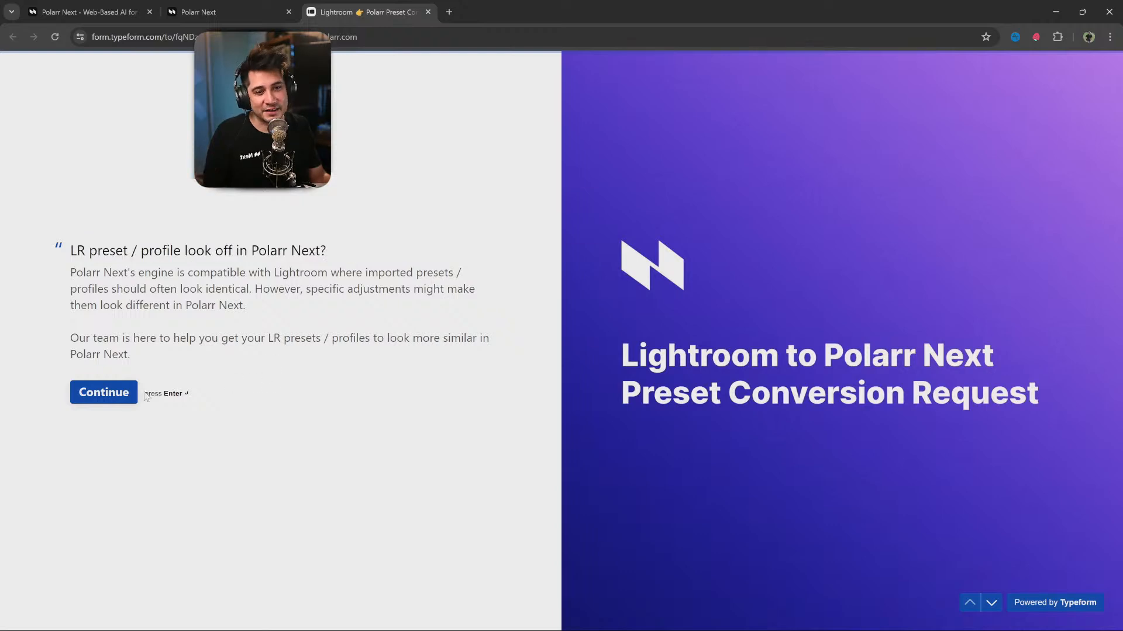
pyautogui.click(103, 393)
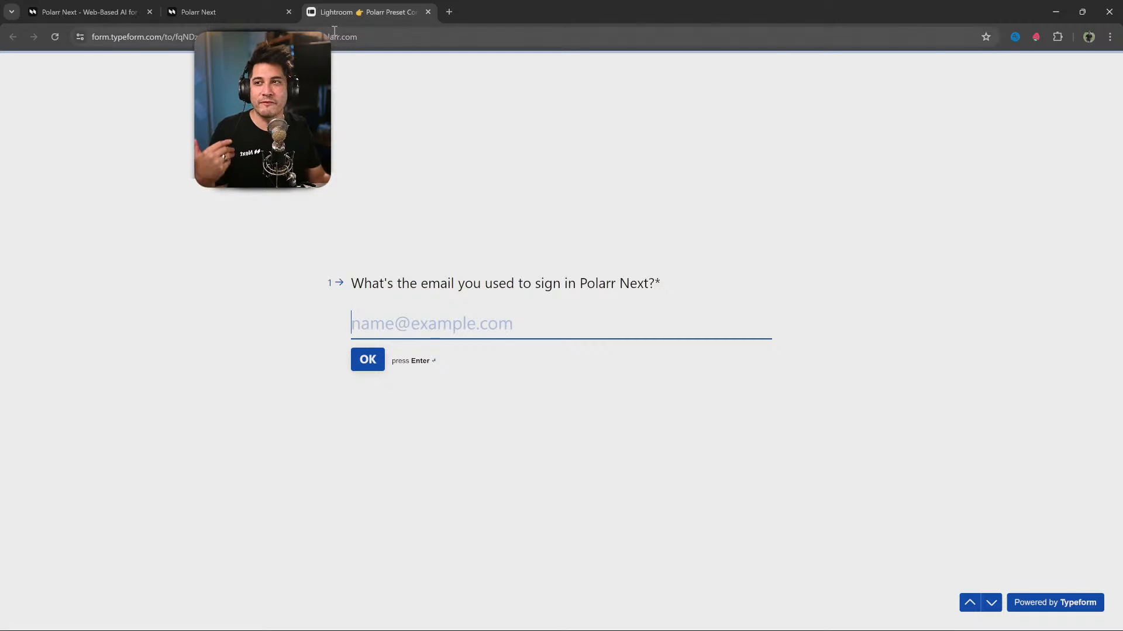
pyautogui.click(428, 12)
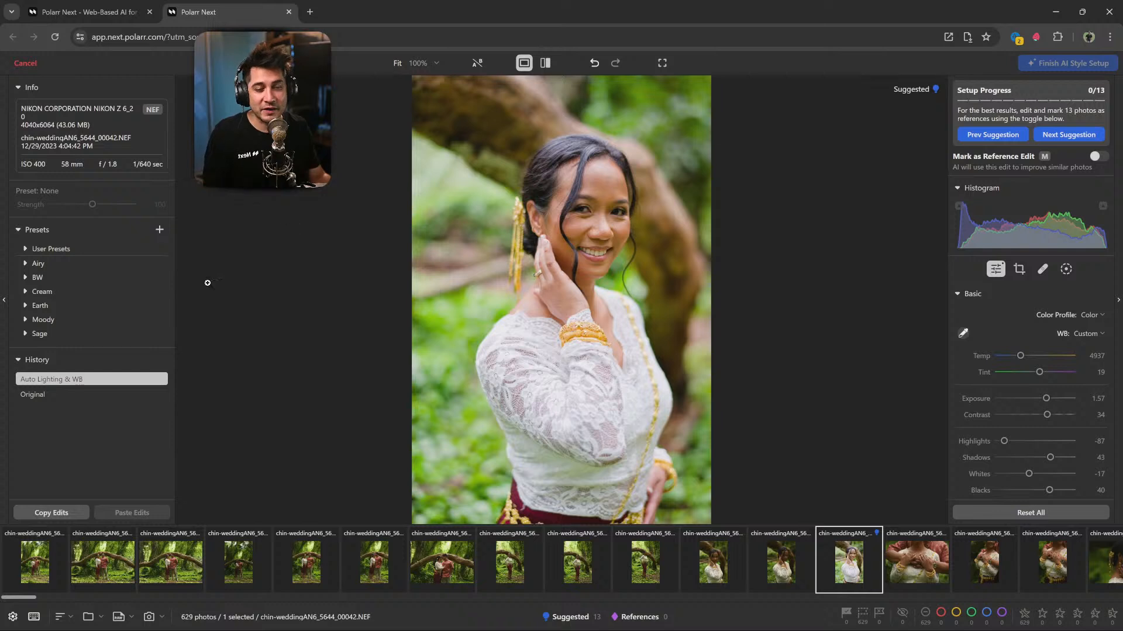
# Expand the User Presets group and show only the suggested photos in the filmstrip.
pyautogui.click(27, 248)
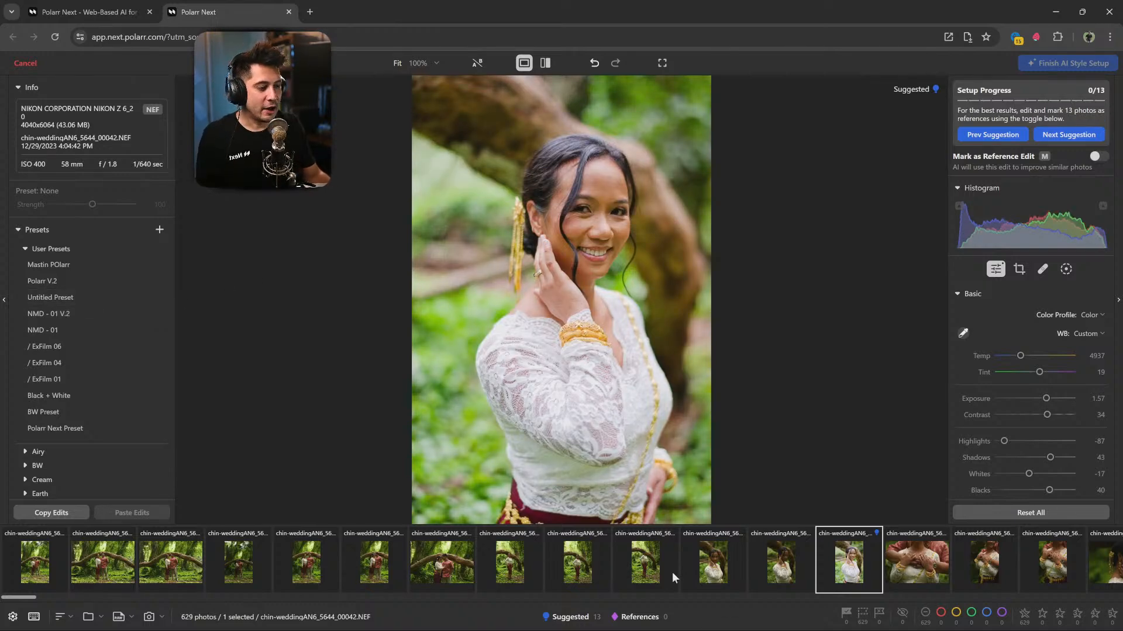
pyautogui.click(579, 616)
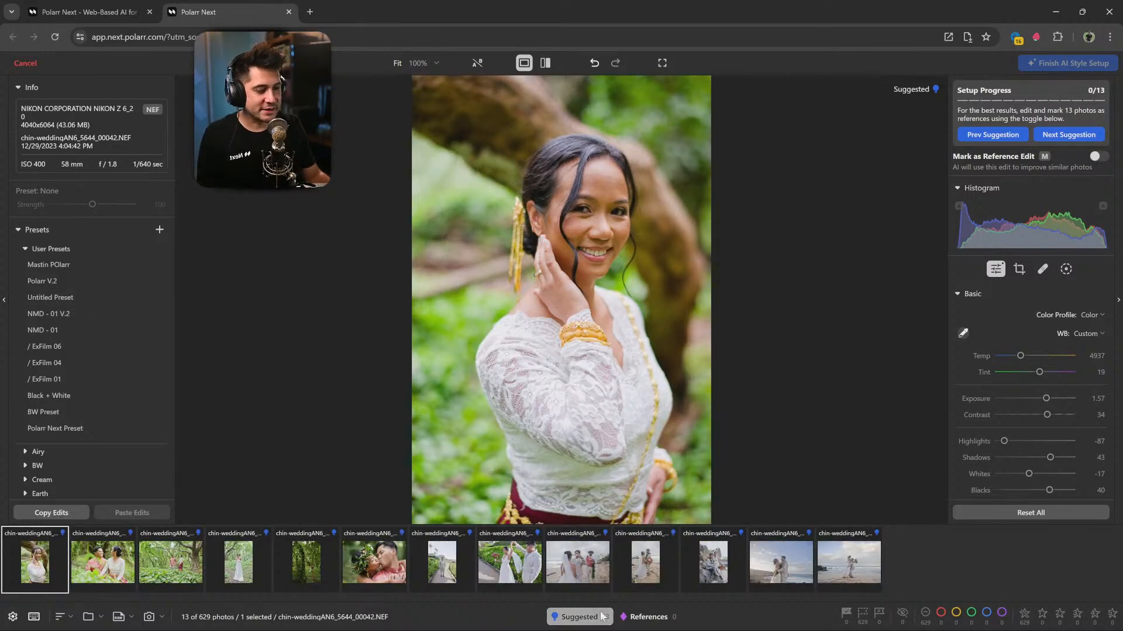
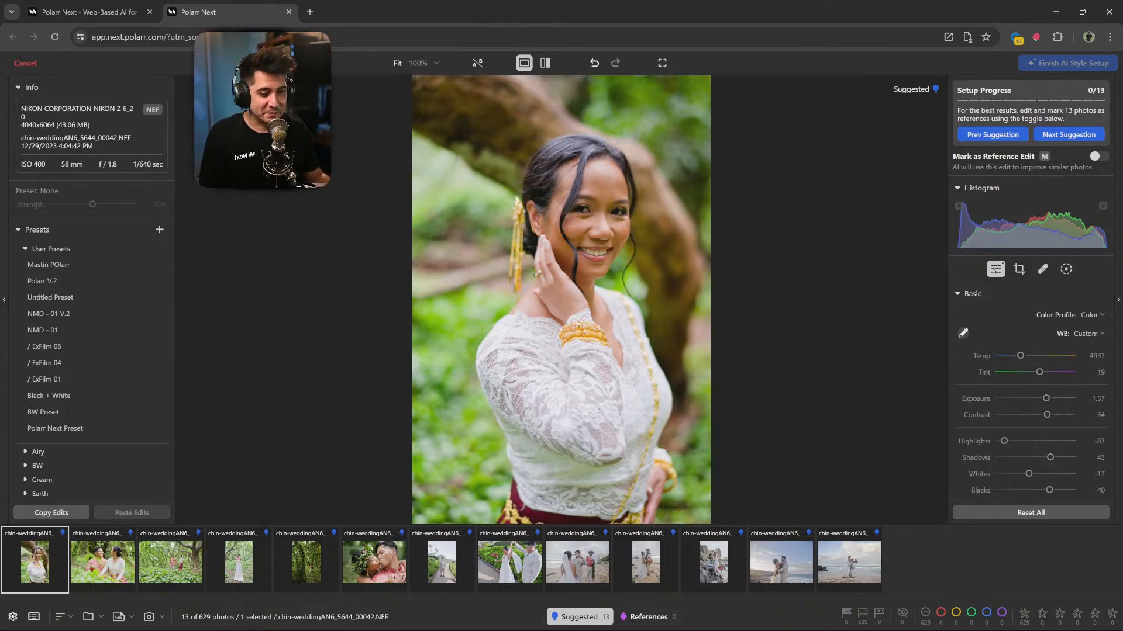
pyautogui.scroll(-2, 101, 418)
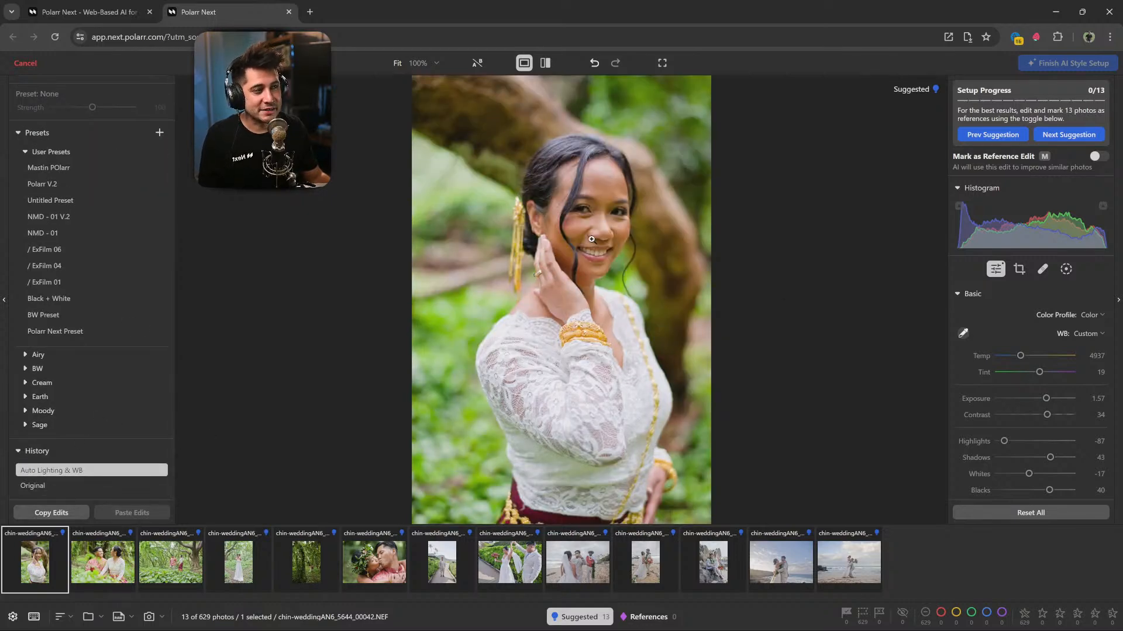
pyautogui.scroll(-5, 1041, 419)
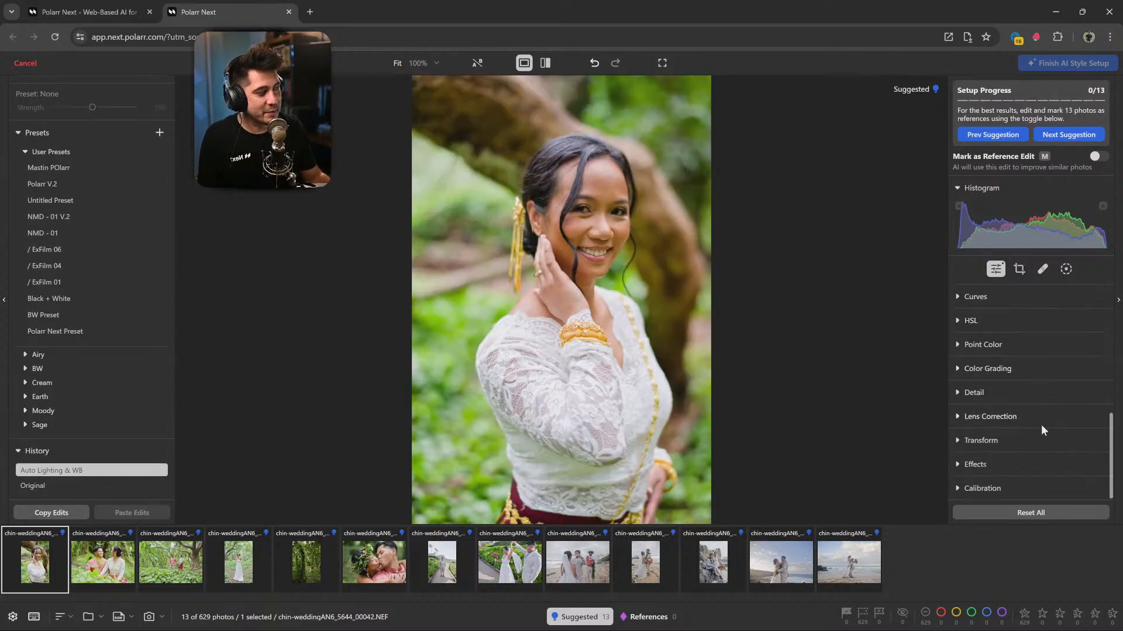
pyautogui.scroll(5, 1041, 425)
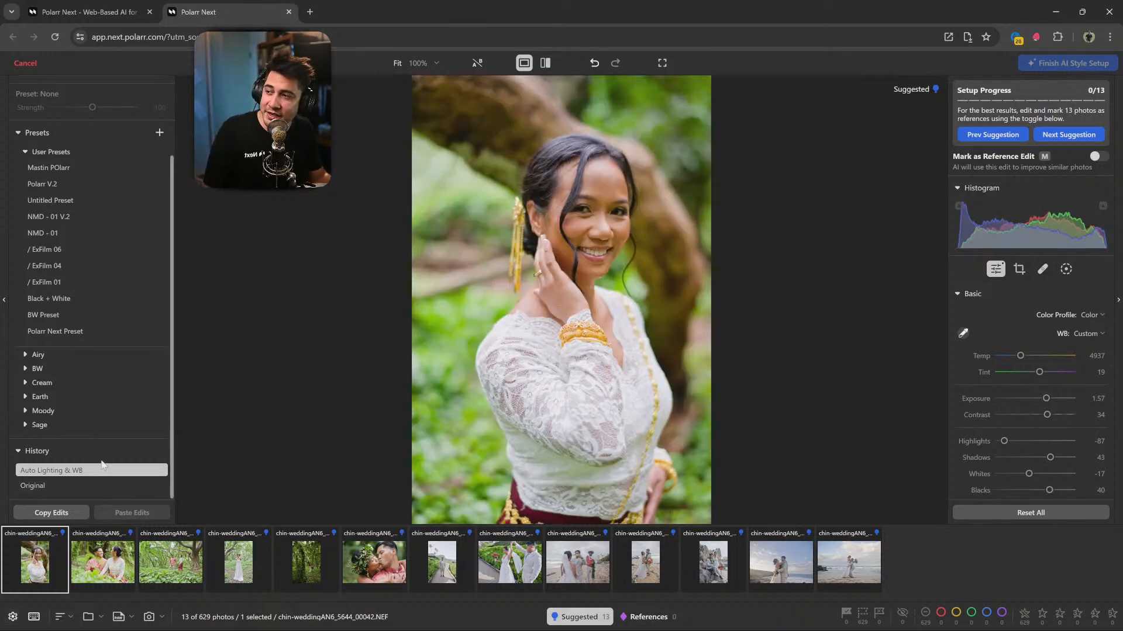
# Review the Setup and Editing settings, including Auto Lighting & WB, and close the settings.
pyautogui.click(12, 618)
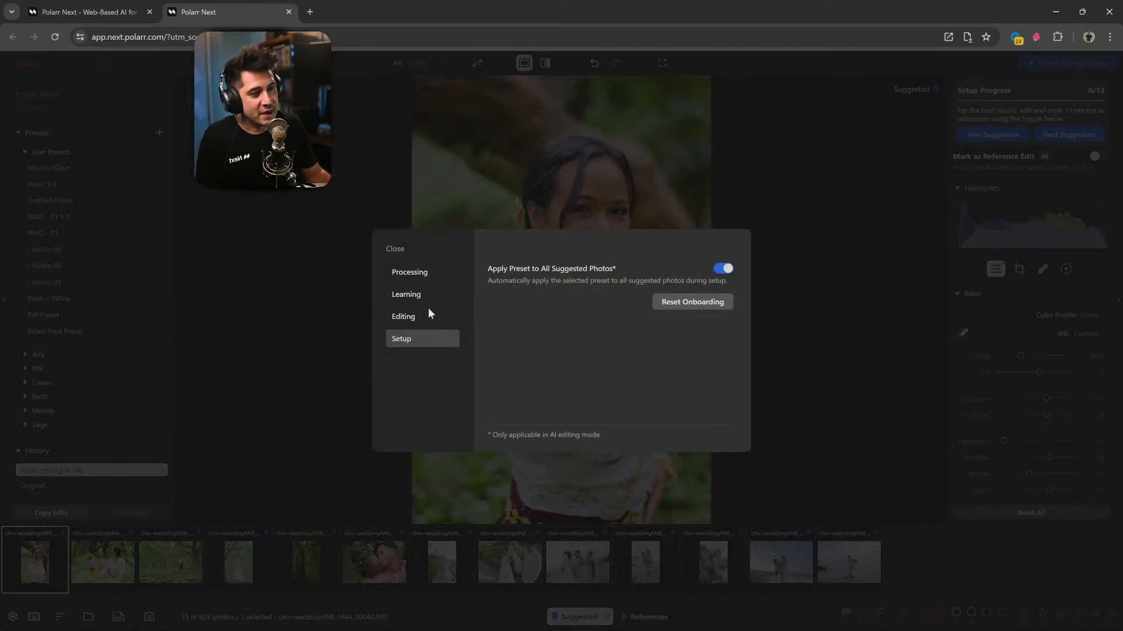
pyautogui.click(395, 317)
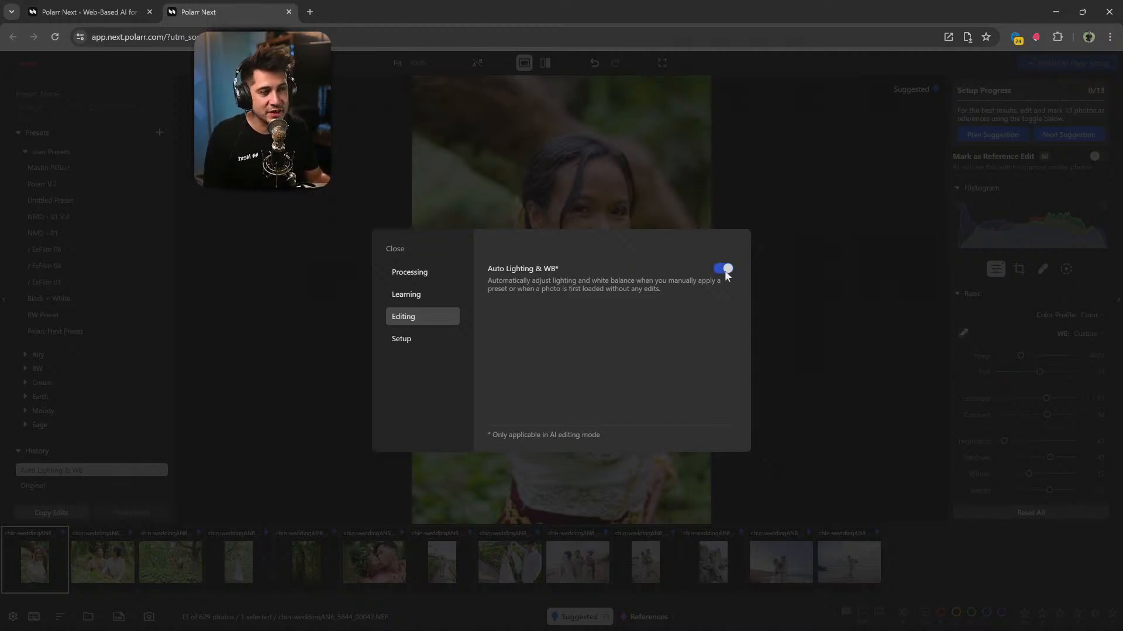
pyautogui.click(392, 250)
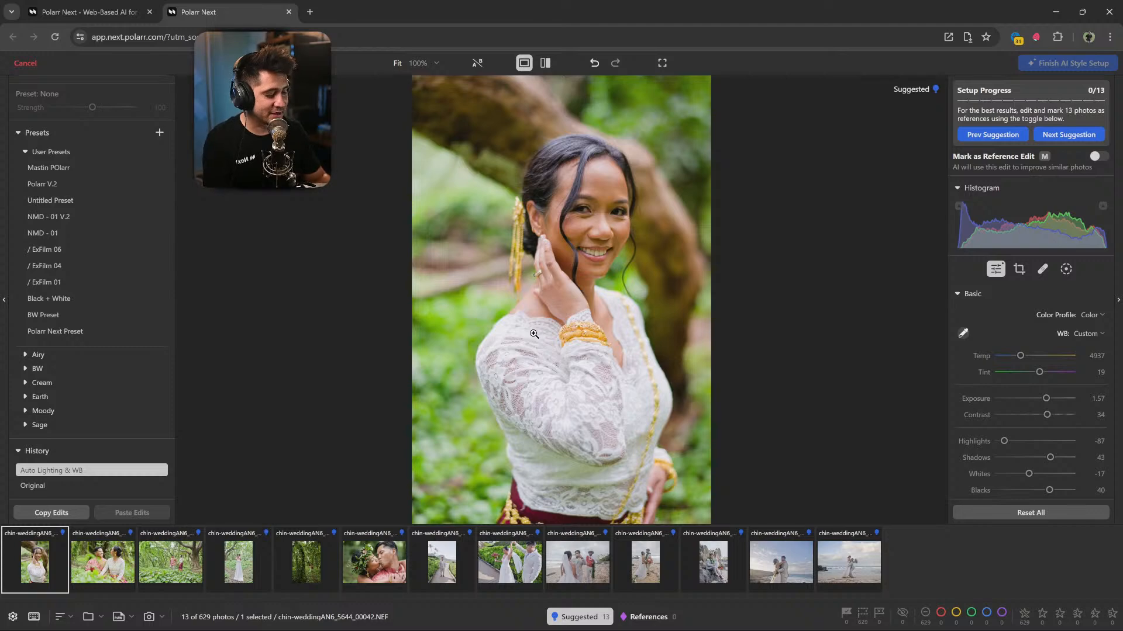
# Compare the bride portrait before and after the Auto Lighting & WB adjustment.
pyautogui.press('\\')
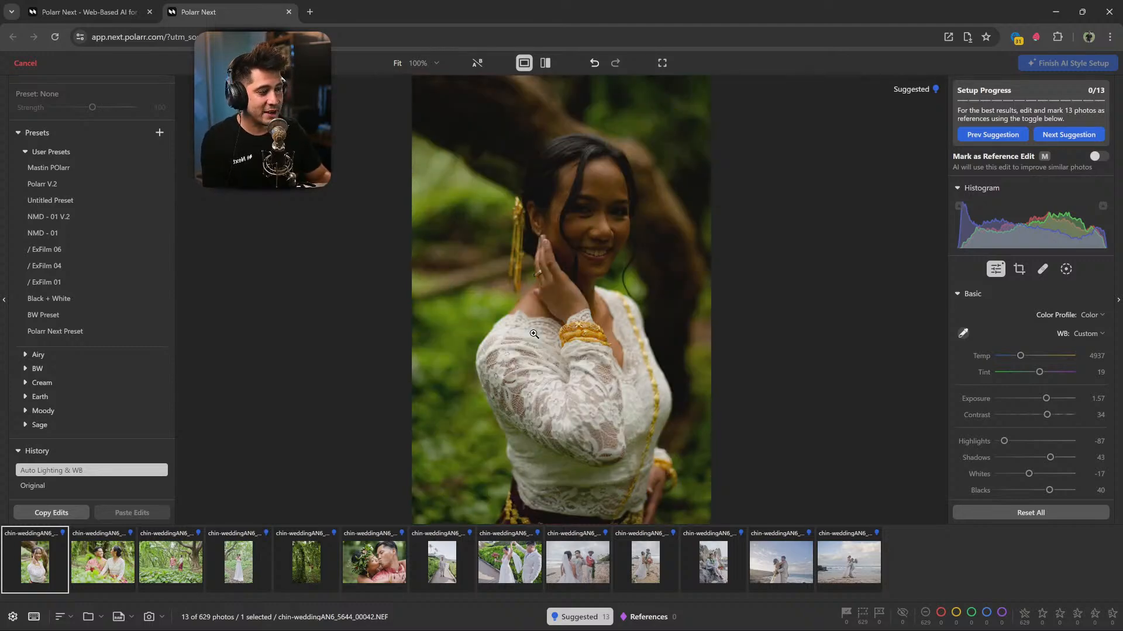
pyautogui.press('\\')
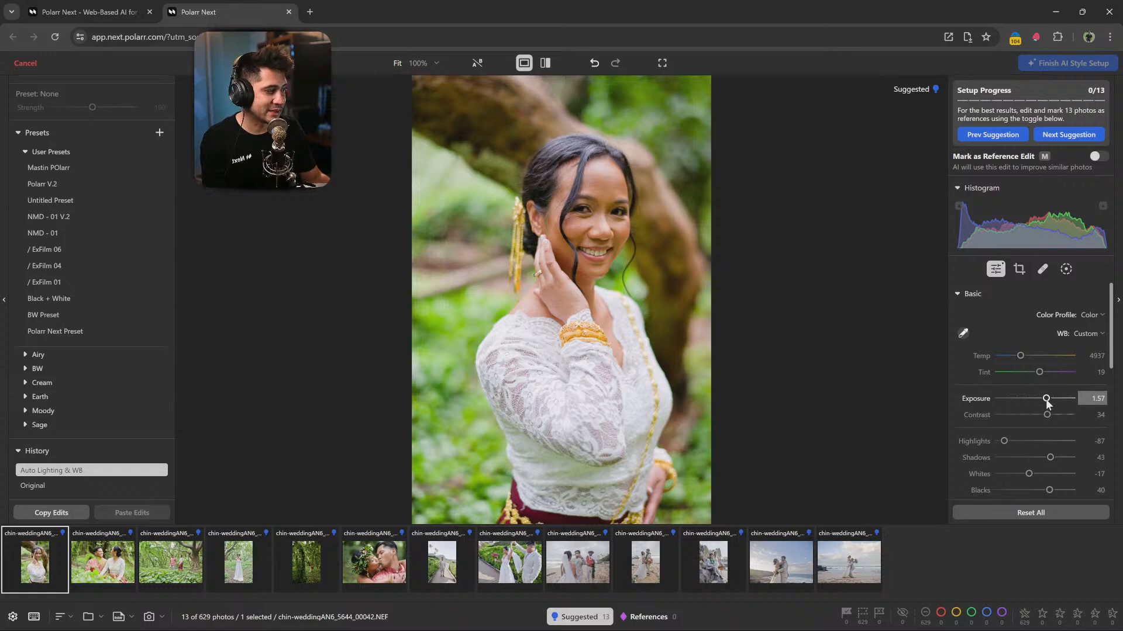
pyautogui.press('\\')
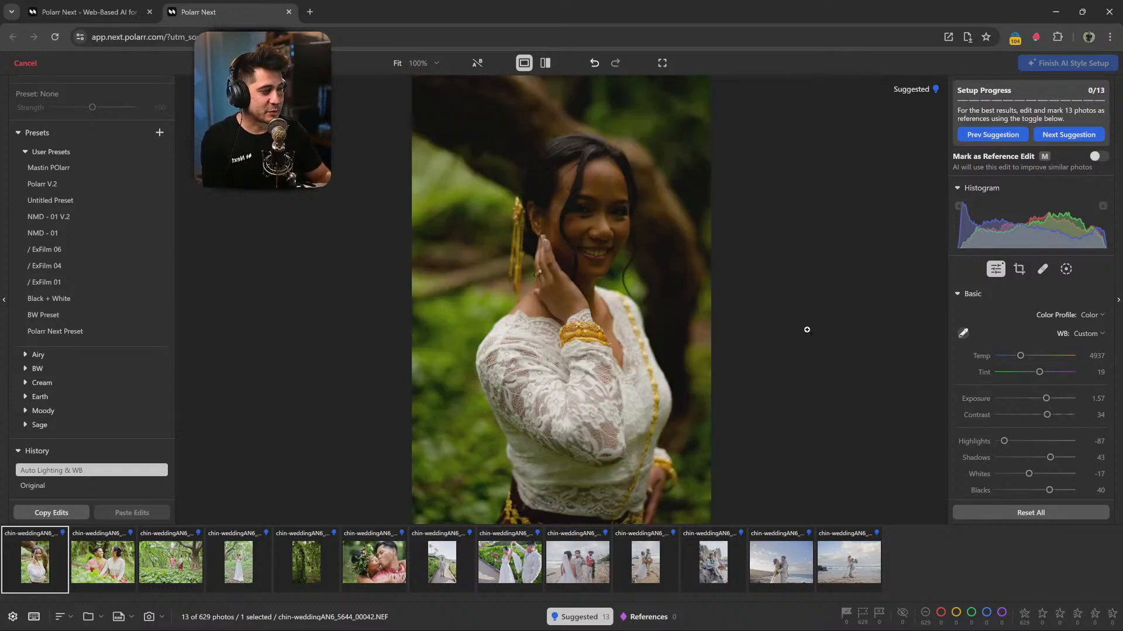
pyautogui.press('\\')
# Set the bride portrait's Exposure to 1, Contrast to 12, Shadows to 38, Temp to 5326 and Tint to 9.
pyautogui.moveTo(1046, 398); pyautogui.dragTo(1039, 416)
pyautogui.moveTo(1050, 457); pyautogui.dragTo(1049, 459)
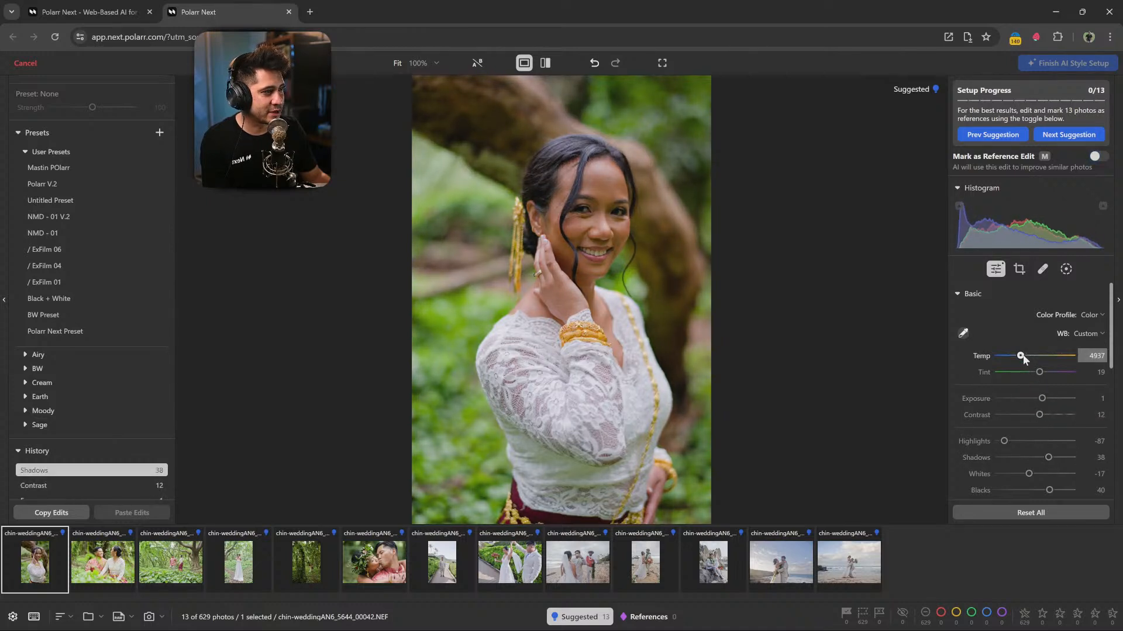
pyautogui.moveTo(1022, 356); pyautogui.dragTo(1036, 372)
# Straighten the bride portrait by -1.18° and crop it slightly tighter.
pyautogui.click(1019, 269)
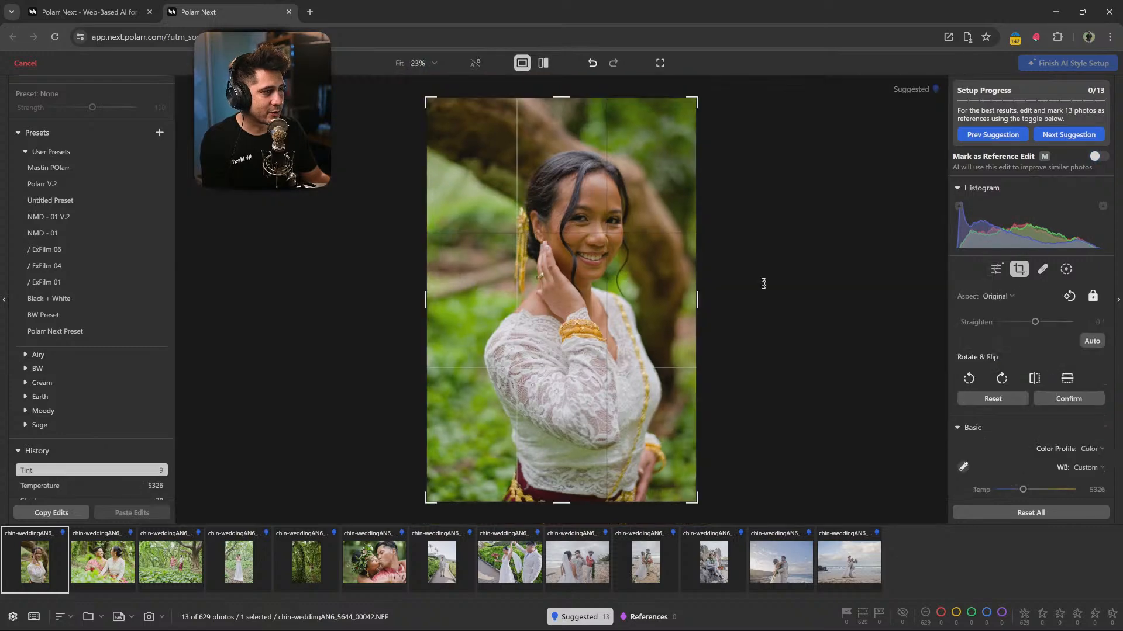
pyautogui.moveTo(763, 283); pyautogui.dragTo(795, 261)
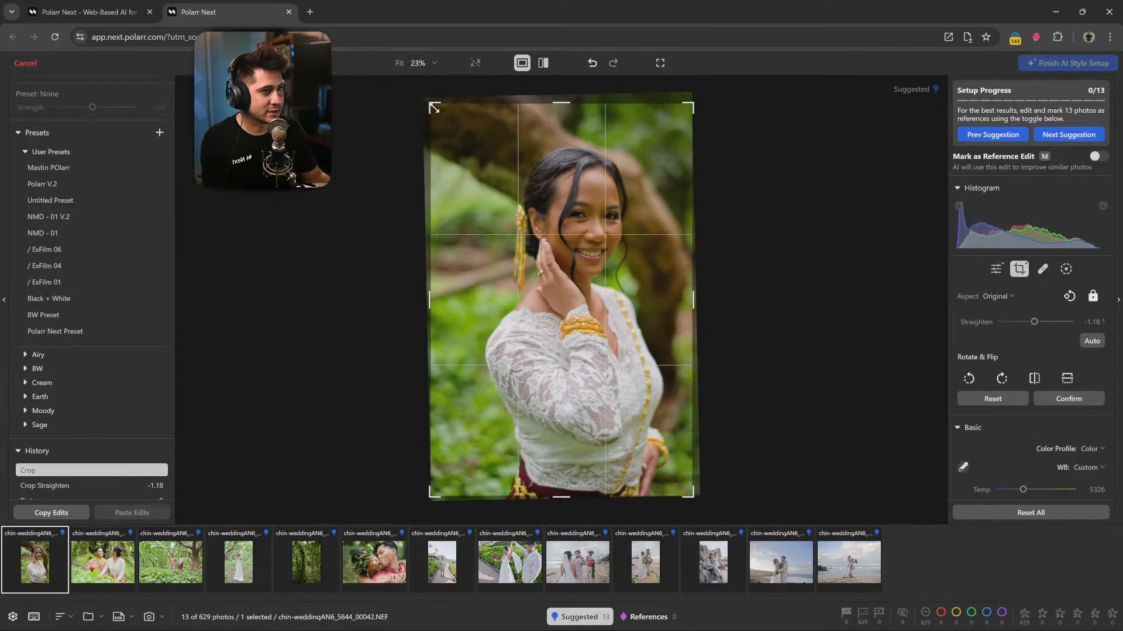
pyautogui.moveTo(434, 108); pyautogui.dragTo(448, 128)
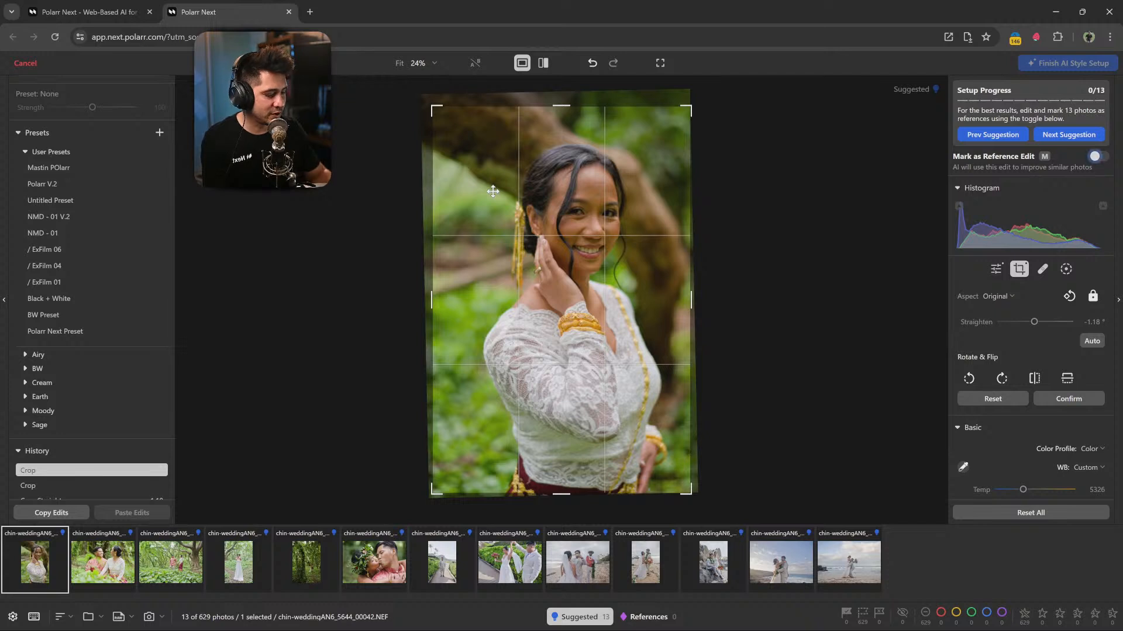
pyautogui.press('Return')
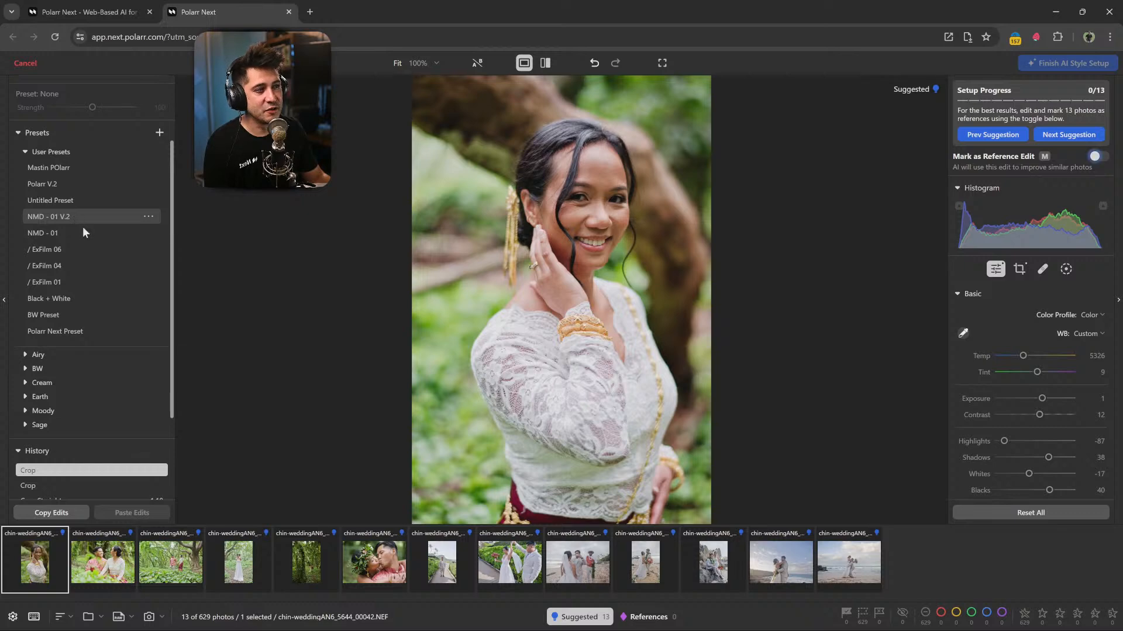
# Apply the NMD - 01 preset to the portrait and review the Apply Preset to All Suggested Photos setting, leaving it enabled.
pyautogui.click(75, 233)
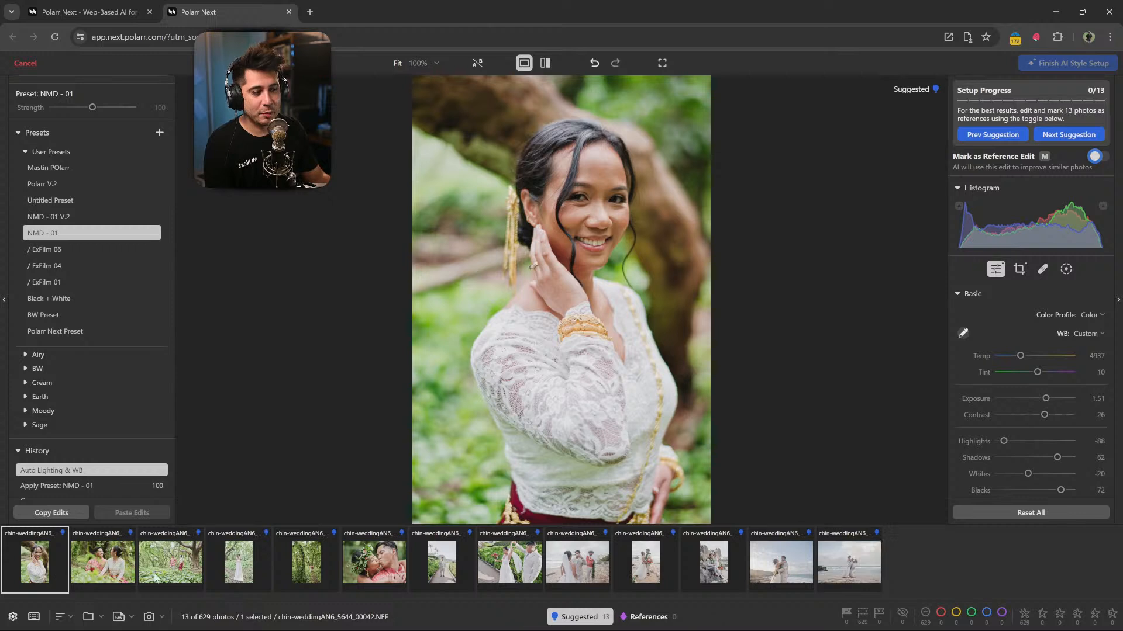
pyautogui.press('m')
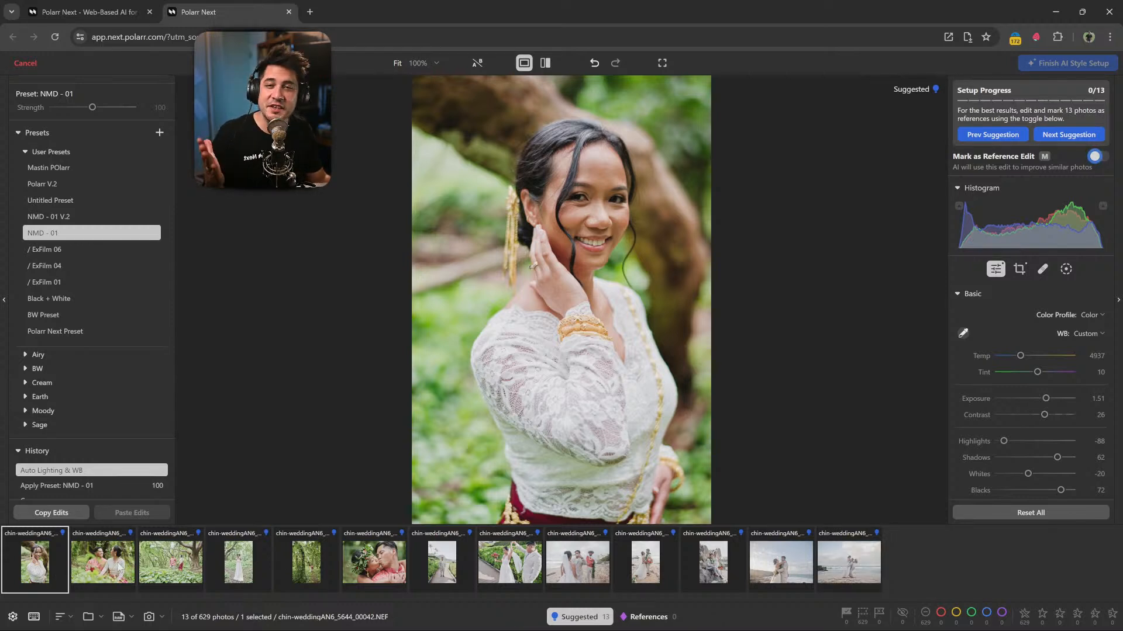
pyautogui.click(13, 617)
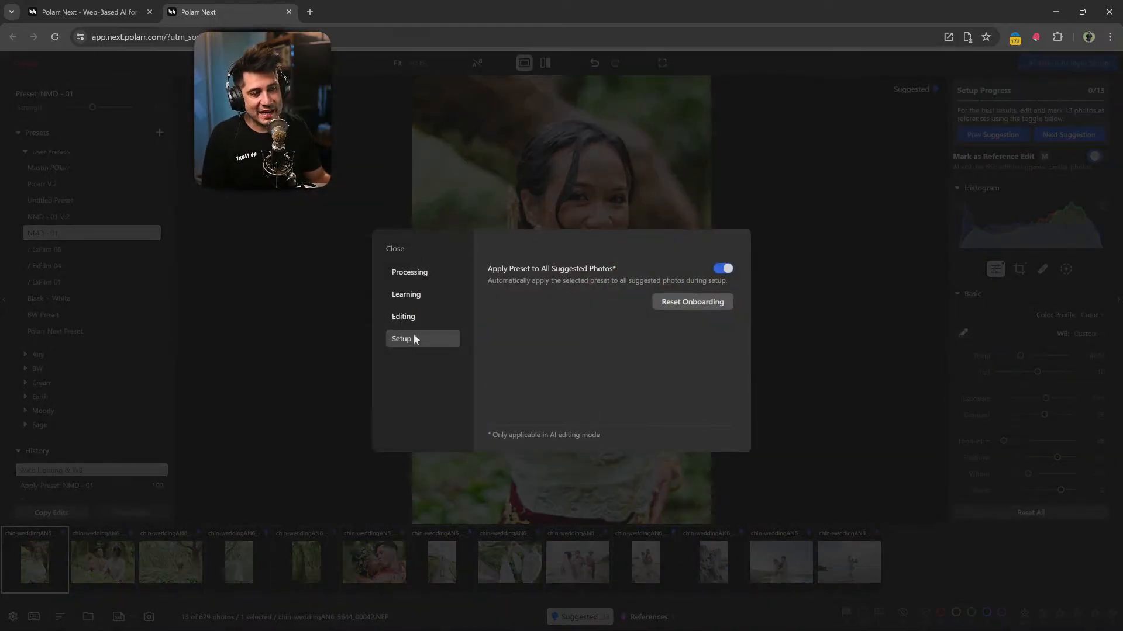
pyautogui.click(719, 268)
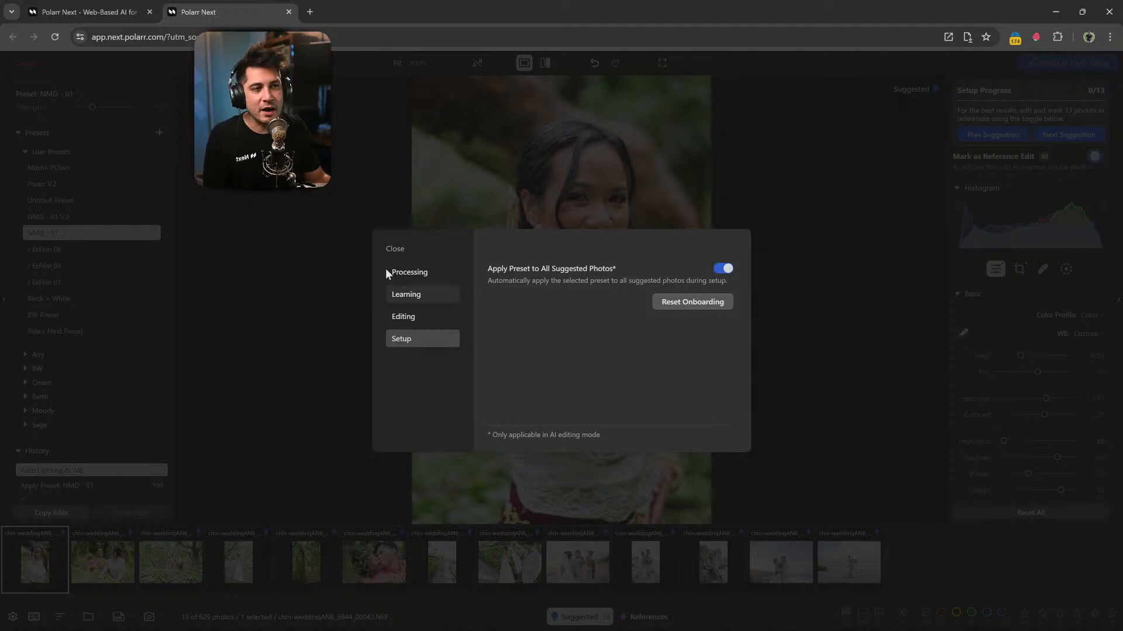
pyautogui.click(397, 249)
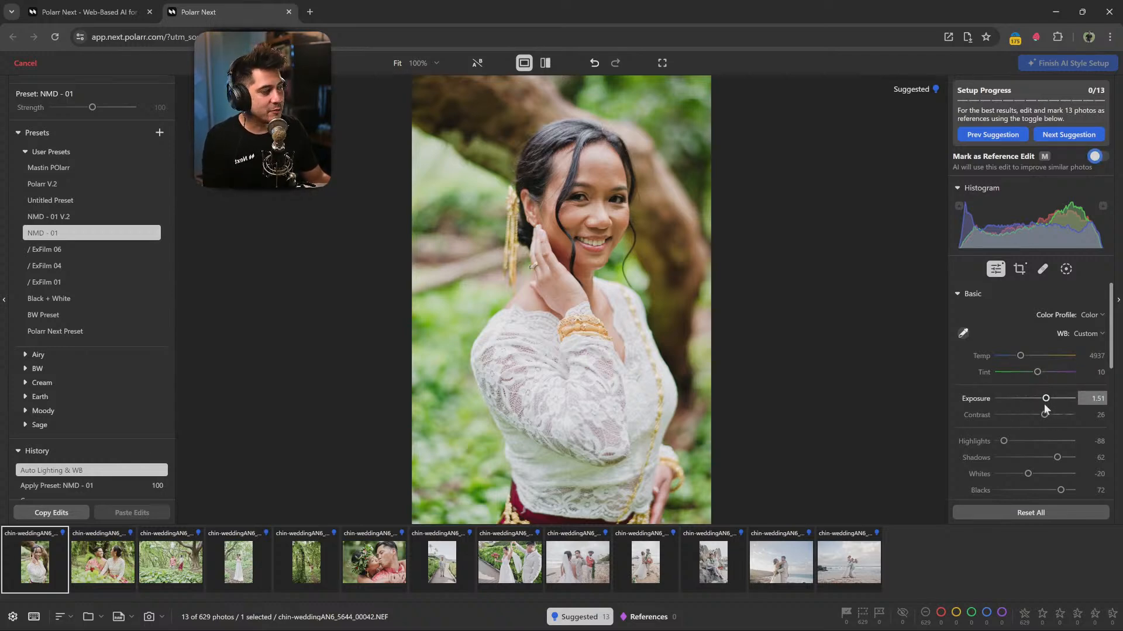
# Set Exposure to 1, Contrast to 19, Shadows to 63, Whites to -28 and Temp to 5000, and recheck the portrait's crop.
pyautogui.moveTo(1046, 399); pyautogui.dragTo(1042, 416)
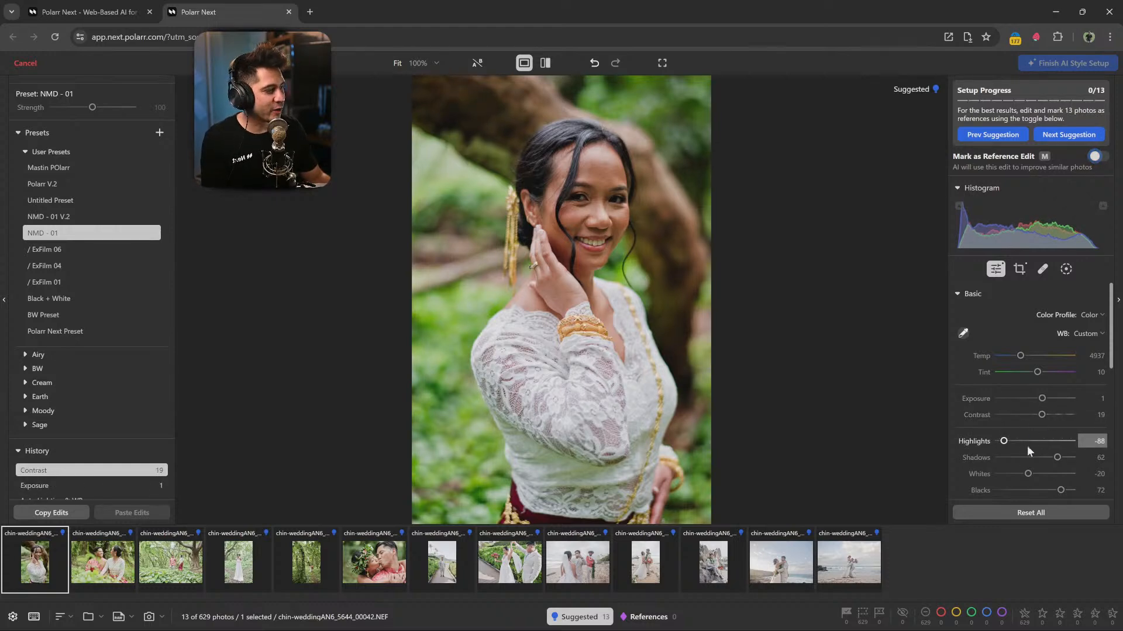
pyautogui.moveTo(1056, 457); pyautogui.dragTo(1026, 475)
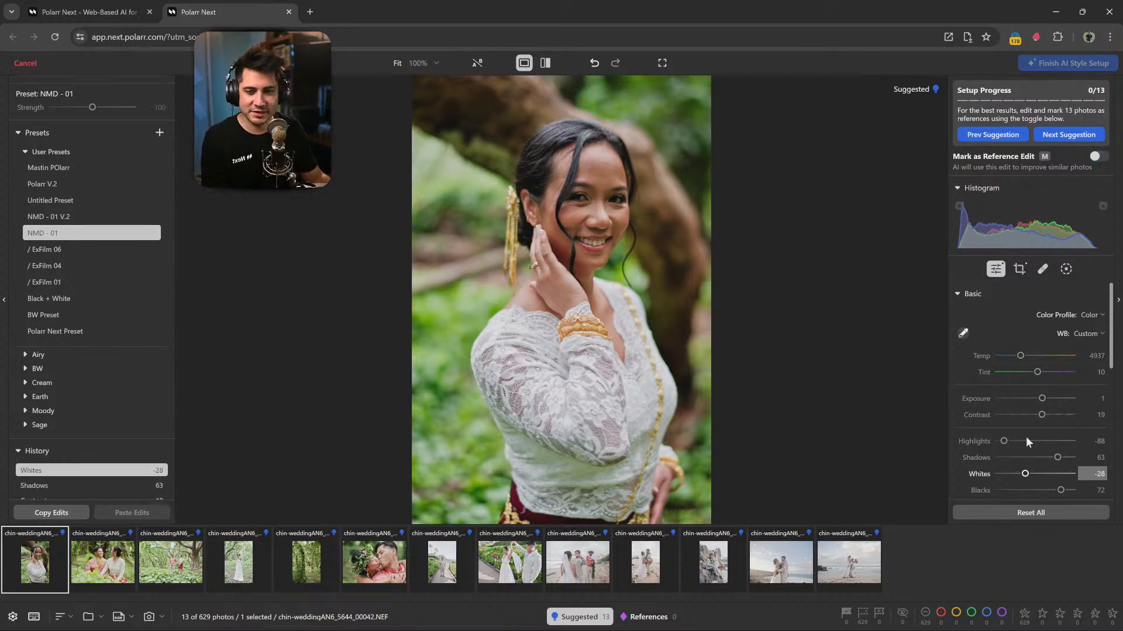
pyautogui.doubleClick(1021, 357)
pyautogui.click(1019, 270)
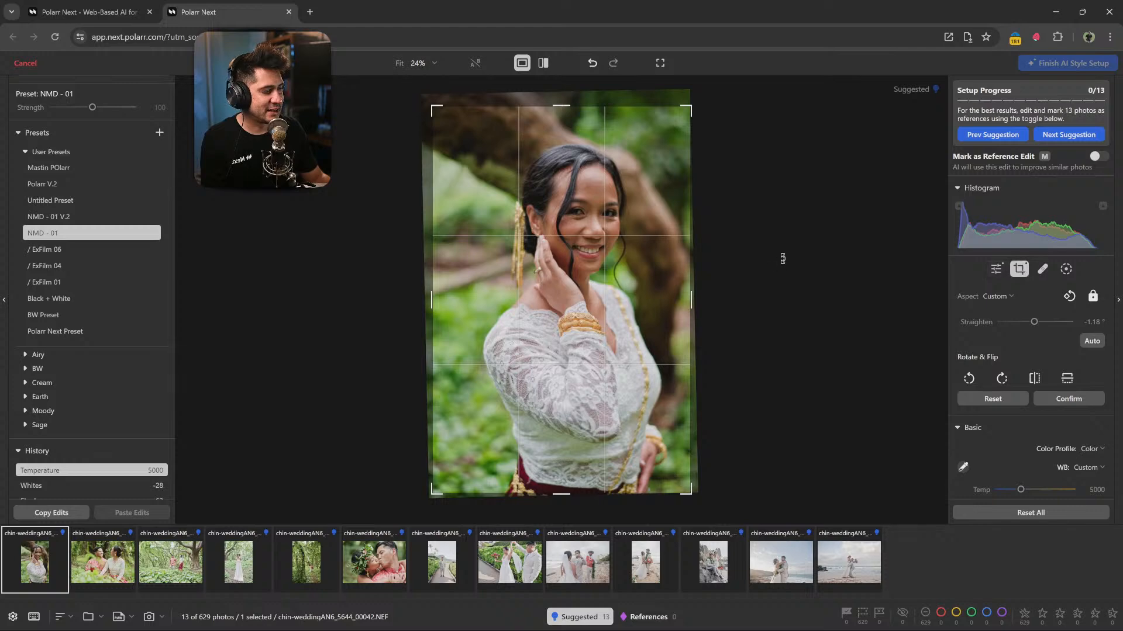
pyautogui.press('Return')
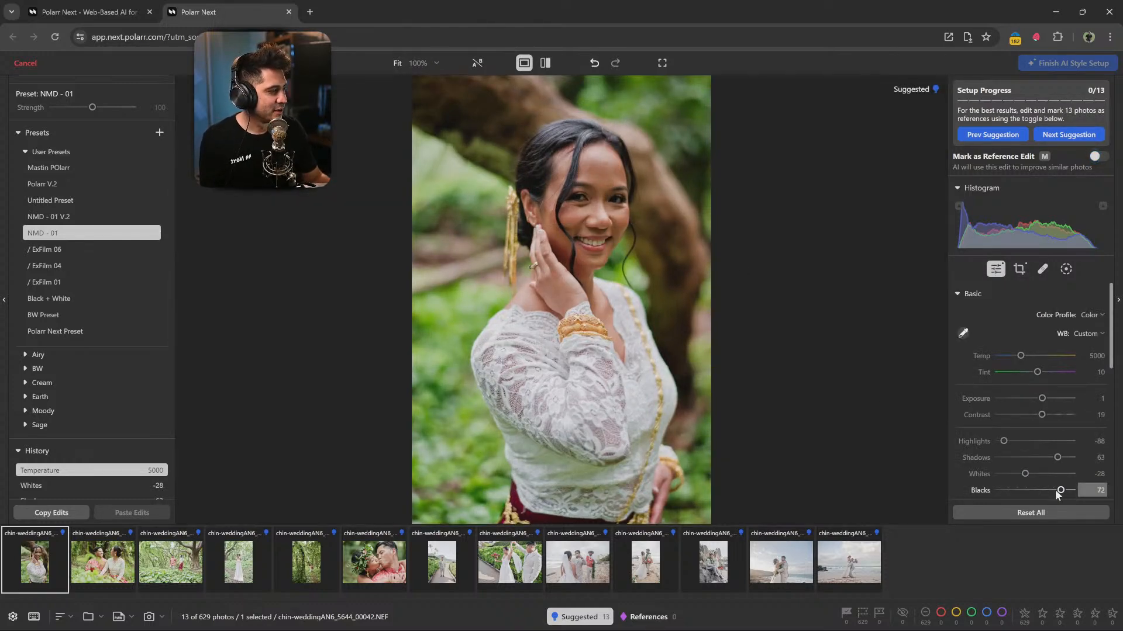
# Set the portrait's Blacks to 67 and Whites to -36, and look over the remaining Basic adjustments.
pyautogui.moveTo(1056, 490); pyautogui.dragTo(1022, 477)
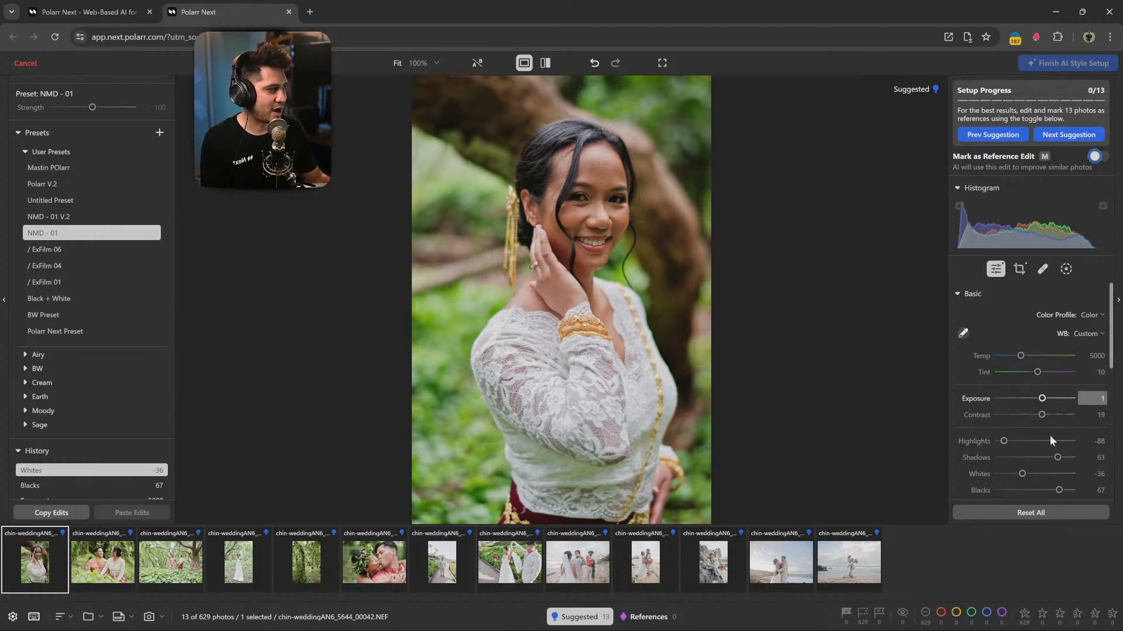
pyautogui.scroll(-3, 1023, 444)
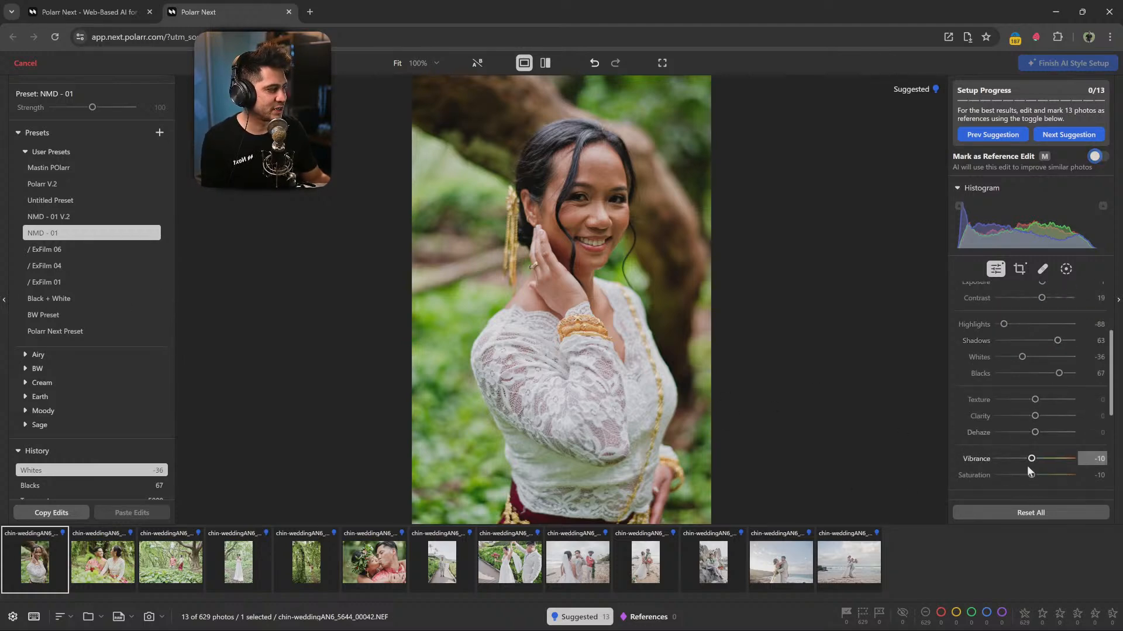
pyautogui.scroll(3, 978, 430)
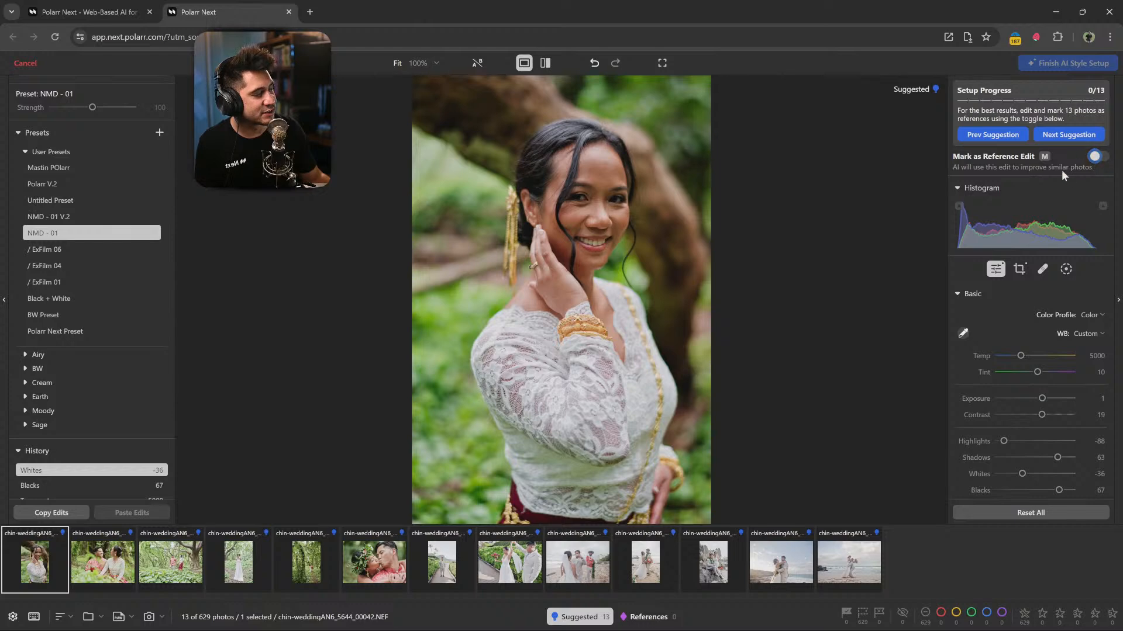
# Mark the bride portrait as a reference edit and check the reference photos before returning to the suggested ones.
pyautogui.click(1097, 156)
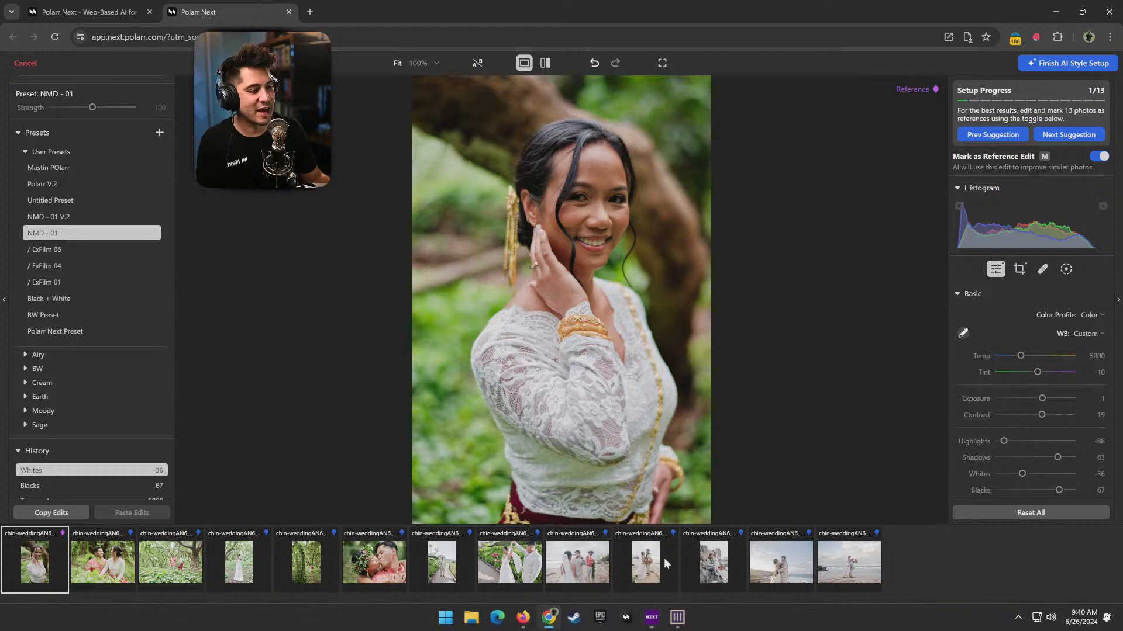
pyautogui.click(650, 617)
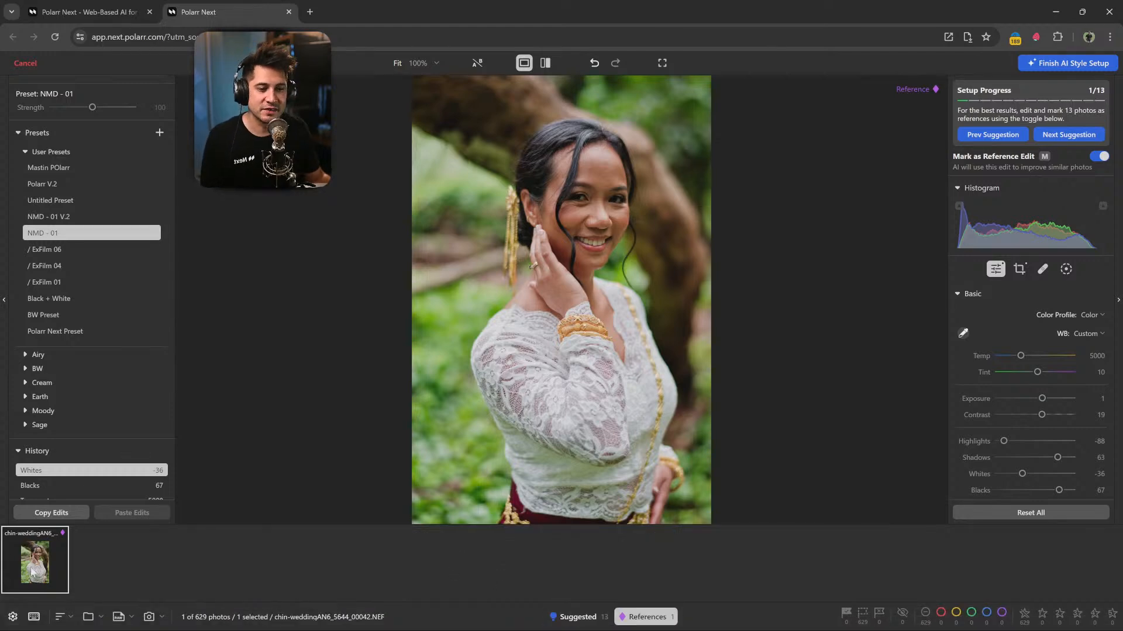
pyautogui.click(579, 619)
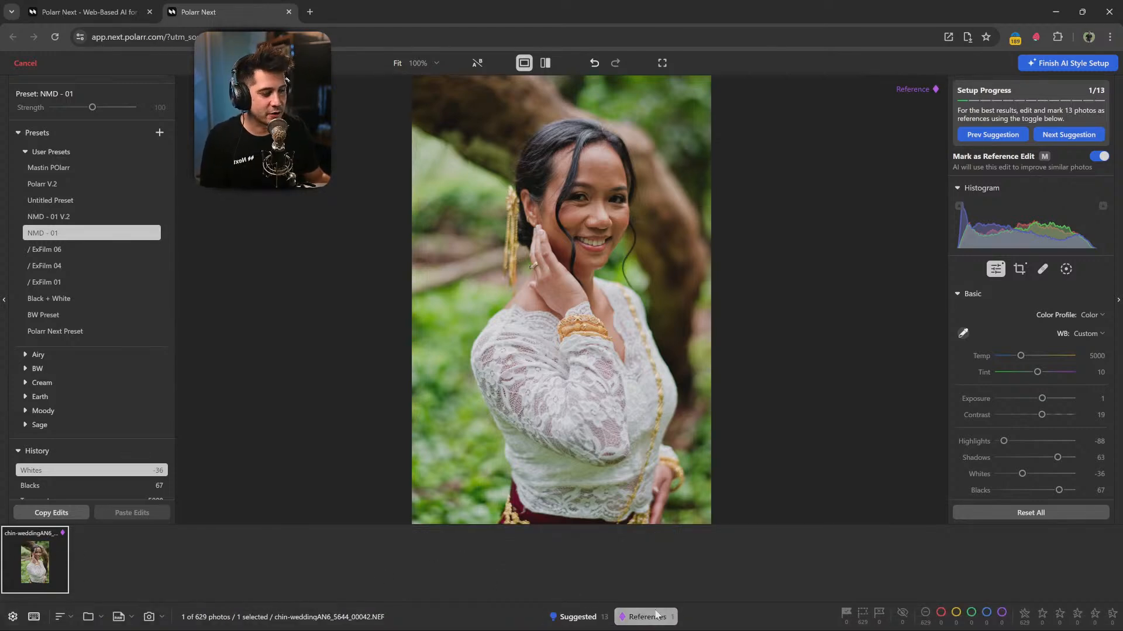
# Return to the suggested photos and copy the bride portrait's edits.
pyautogui.click(585, 622)
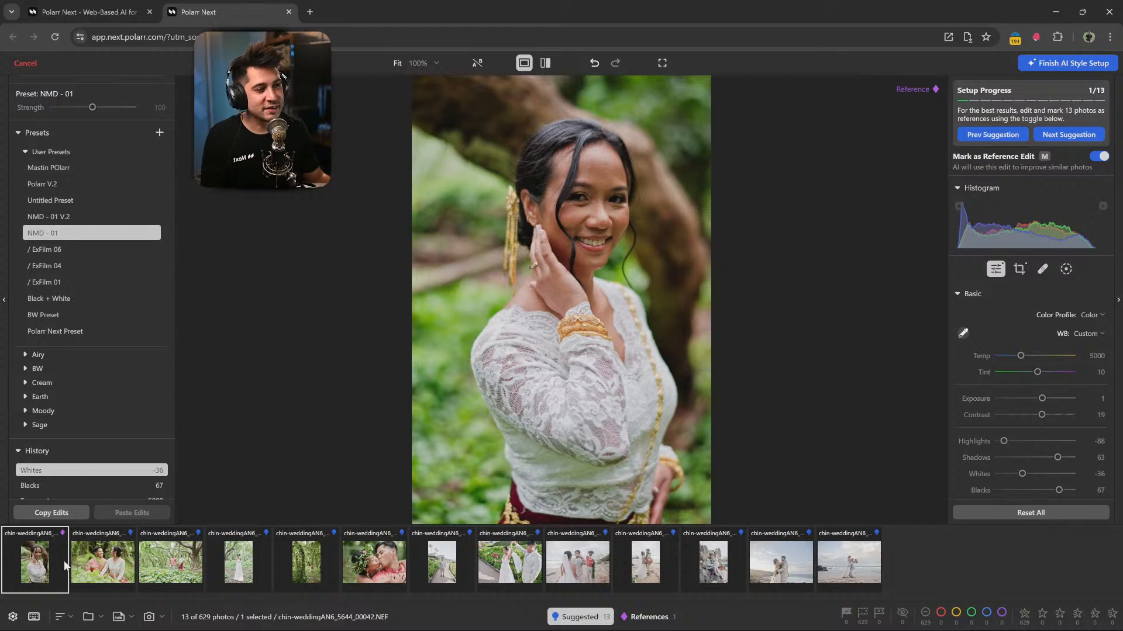
pyautogui.click(70, 508)
pyautogui.click(695, 488)
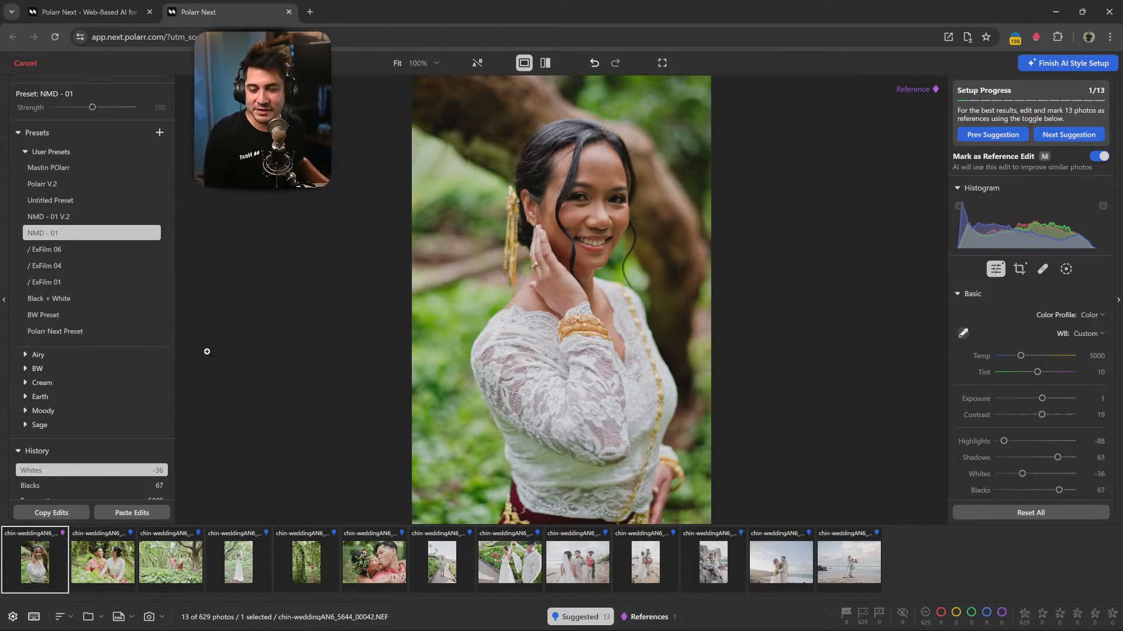
pyautogui.click(72, 509)
pyautogui.click(699, 489)
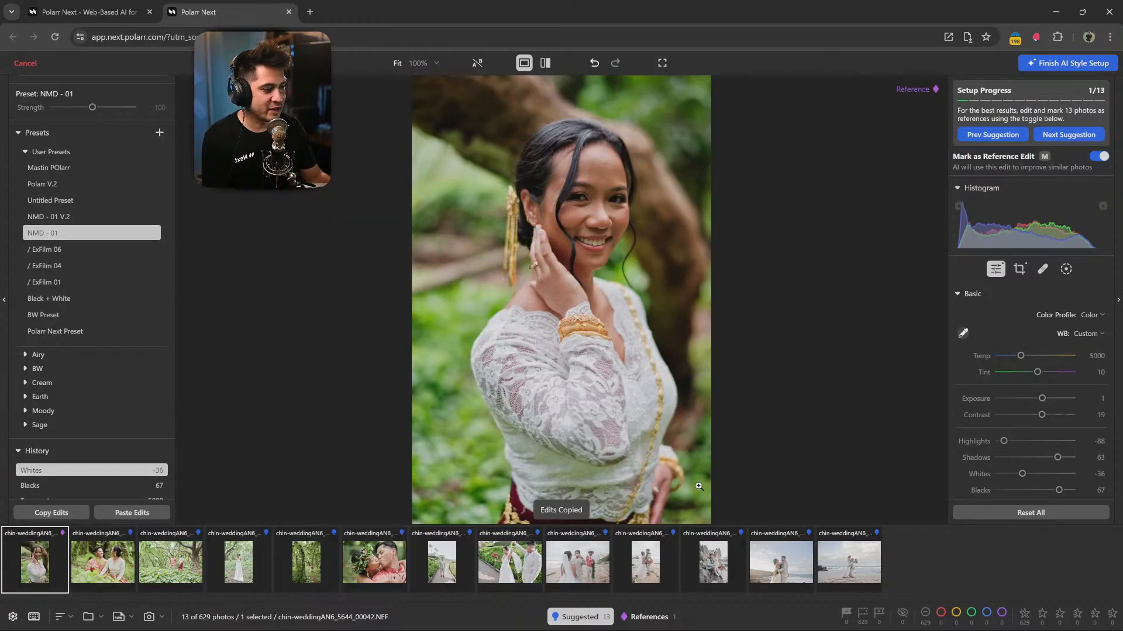
# On the photo of the couple seated among the leaves, set Exposure to 0.7, Shadows to 54 and Contrast to 5.
pyautogui.click(129, 562)
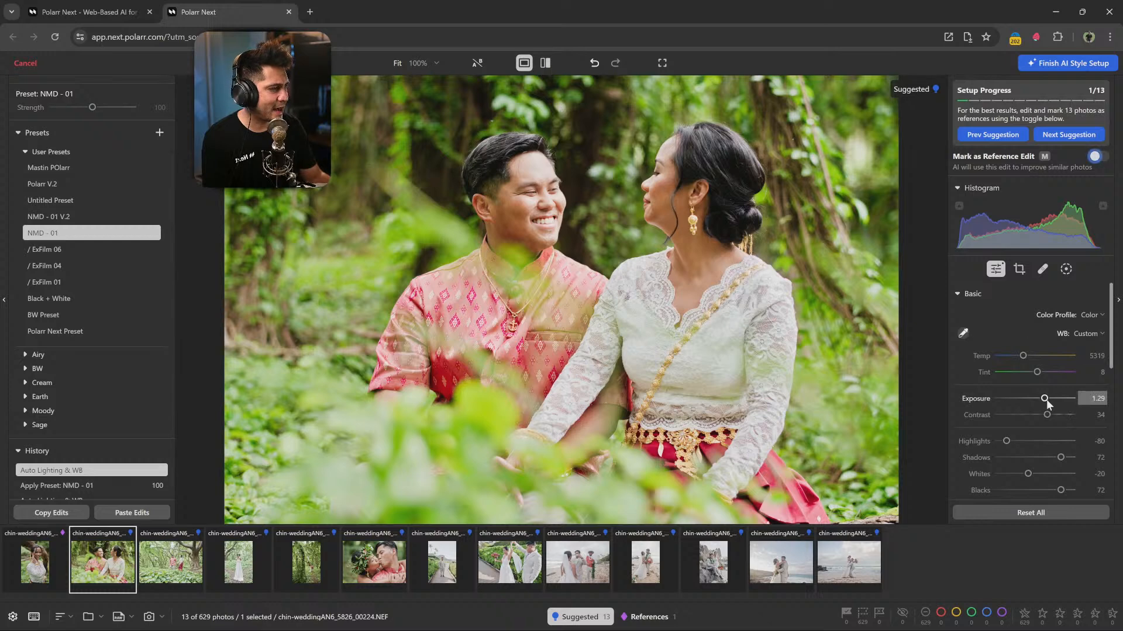
pyautogui.moveTo(1046, 402); pyautogui.dragTo(1038, 415)
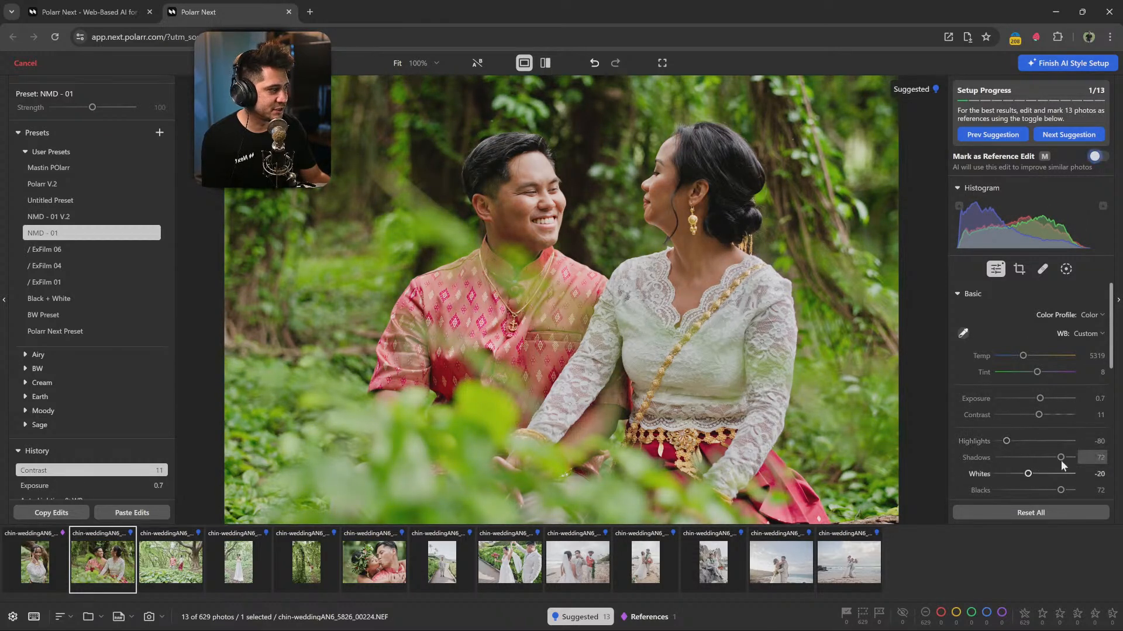
pyautogui.moveTo(1062, 462); pyautogui.dragTo(1054, 459)
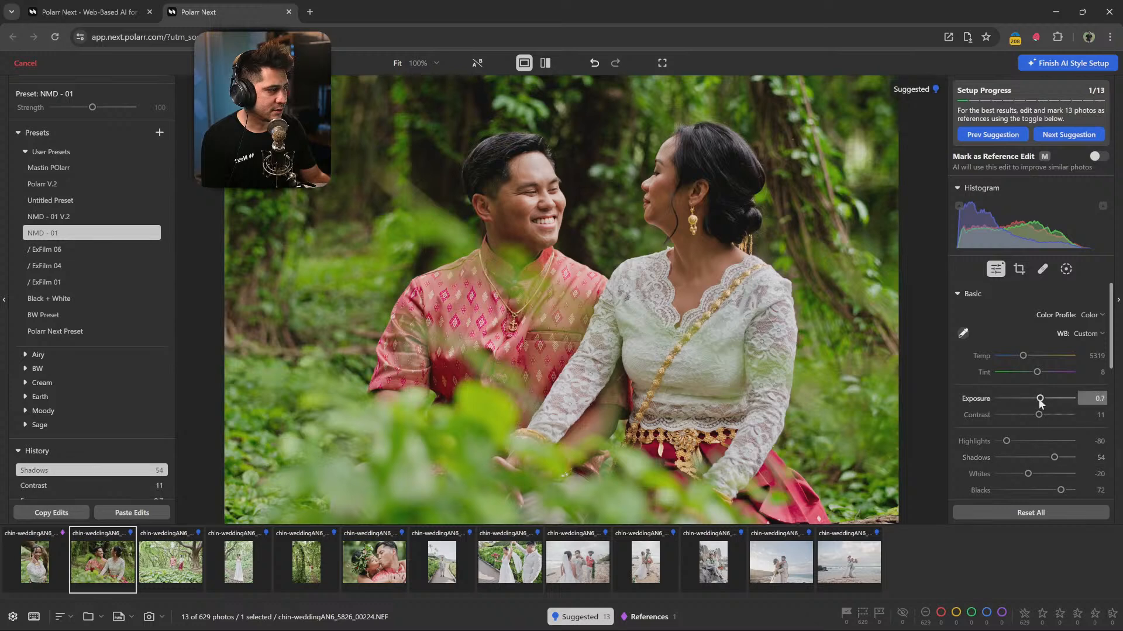
pyautogui.moveTo(1039, 416); pyautogui.dragTo(1036, 415)
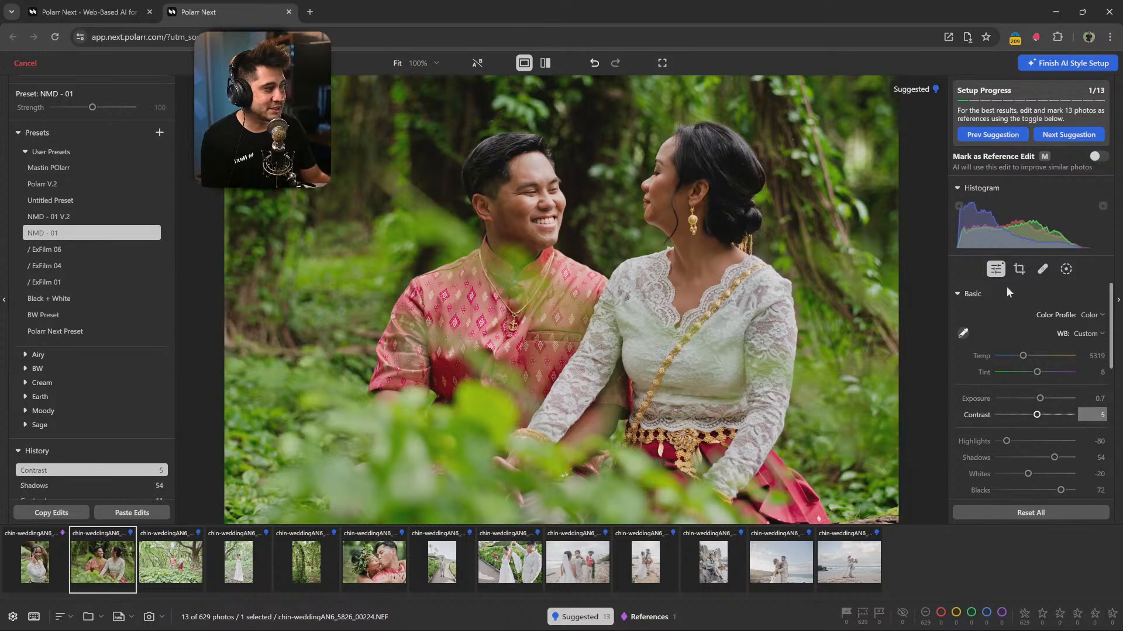
# Straighten the seated couple photo to -0.57° and apply a tighter crop with the couple repositioned in the frame.
pyautogui.click(1021, 269)
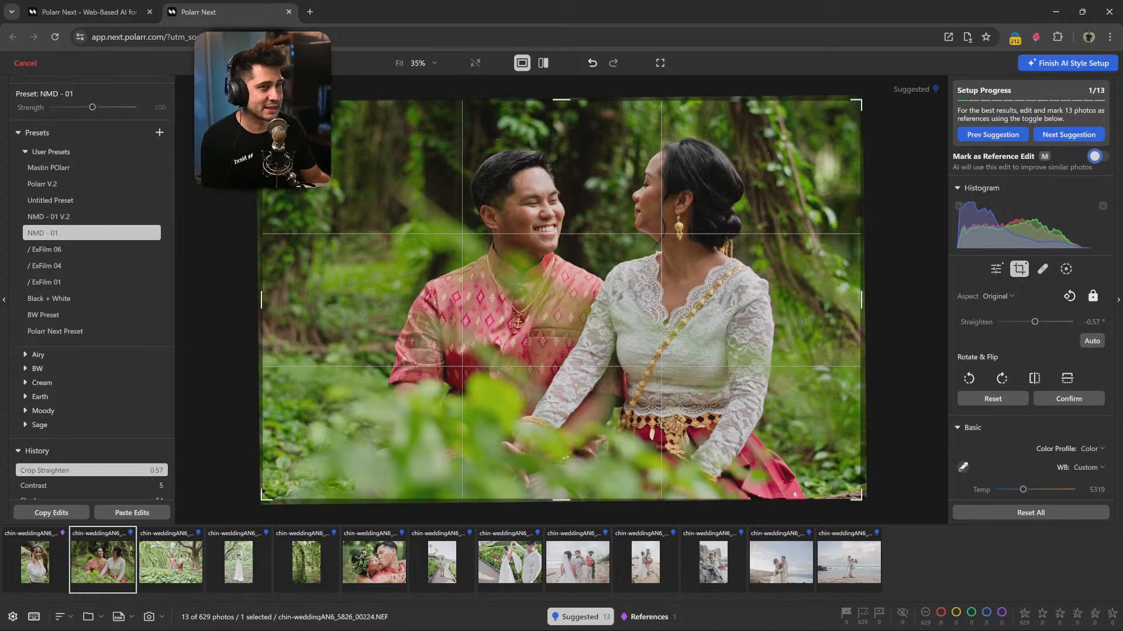
pyautogui.click(1095, 156)
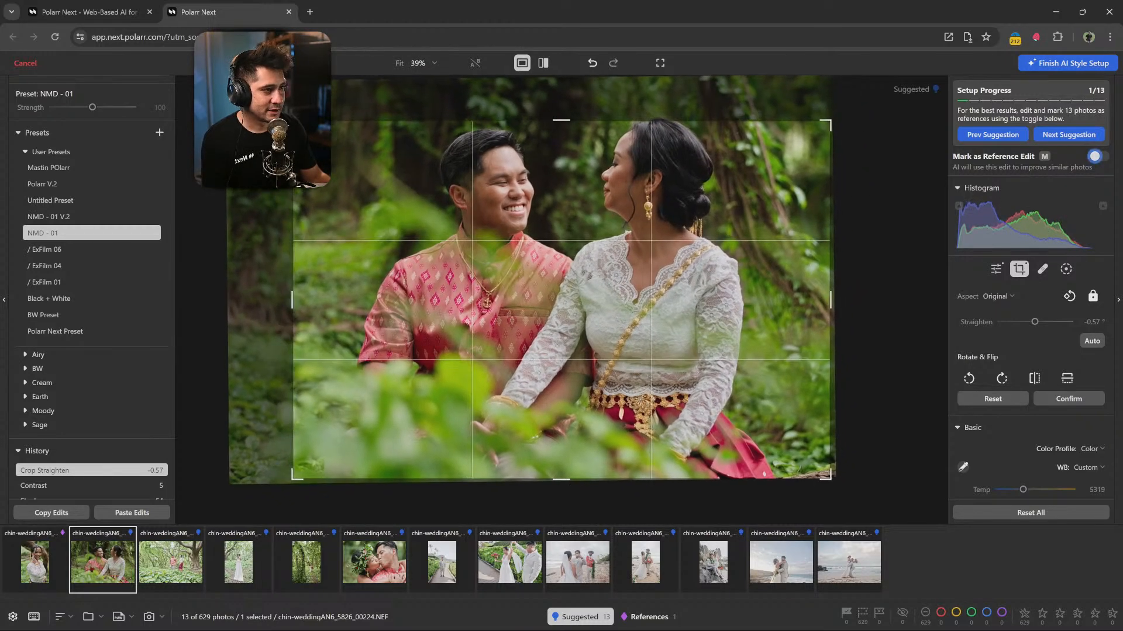
pyautogui.moveTo(619, 285); pyautogui.dragTo(627, 299)
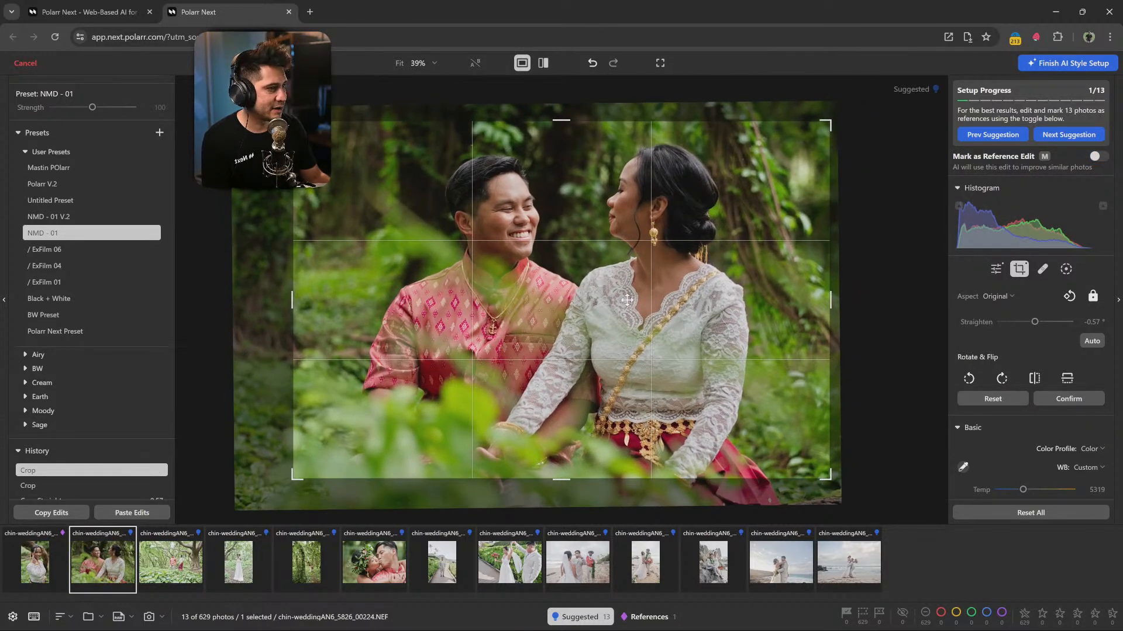
pyautogui.press('Return')
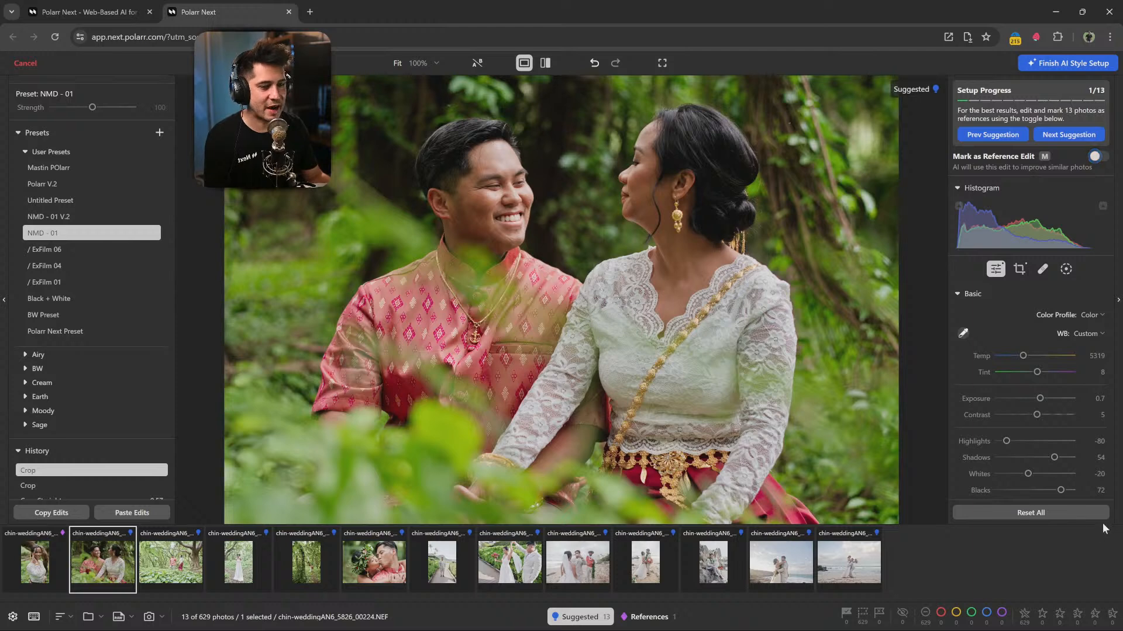
# Set the seated couple photo's Shadows to 49 and mark it as a reference edit.
pyautogui.moveTo(1054, 458); pyautogui.dragTo(1053, 461)
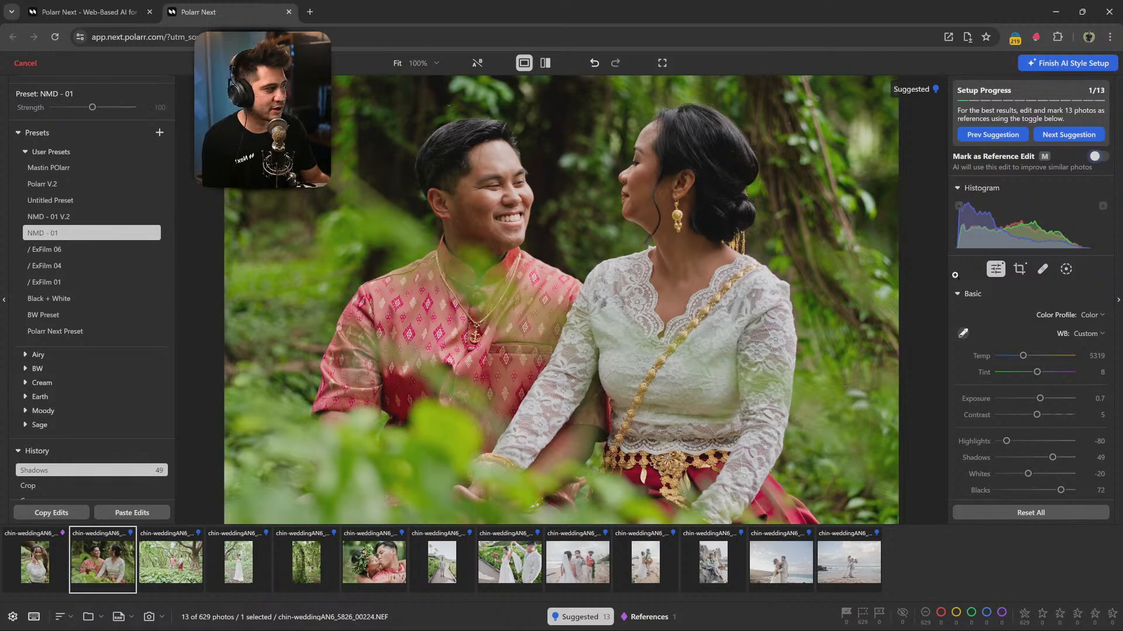
pyautogui.click(1096, 158)
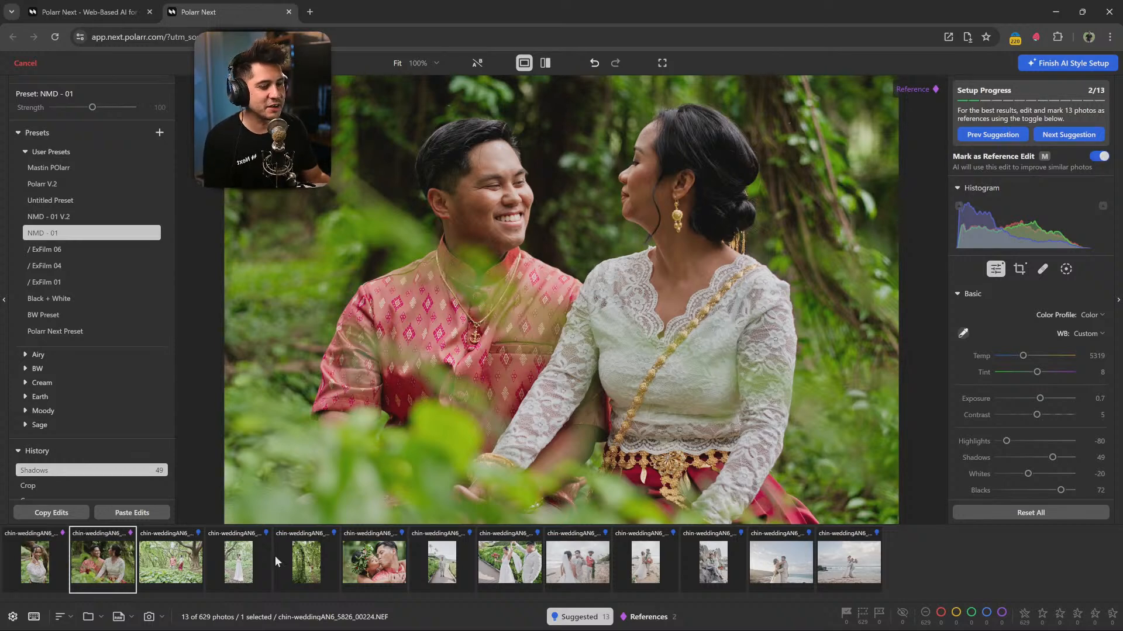
# On the photo of the couple holding hands under the tree, set Exposure to 0.6, Contrast to 6, Shadows to 57 and Temp to 5196.
pyautogui.click(168, 579)
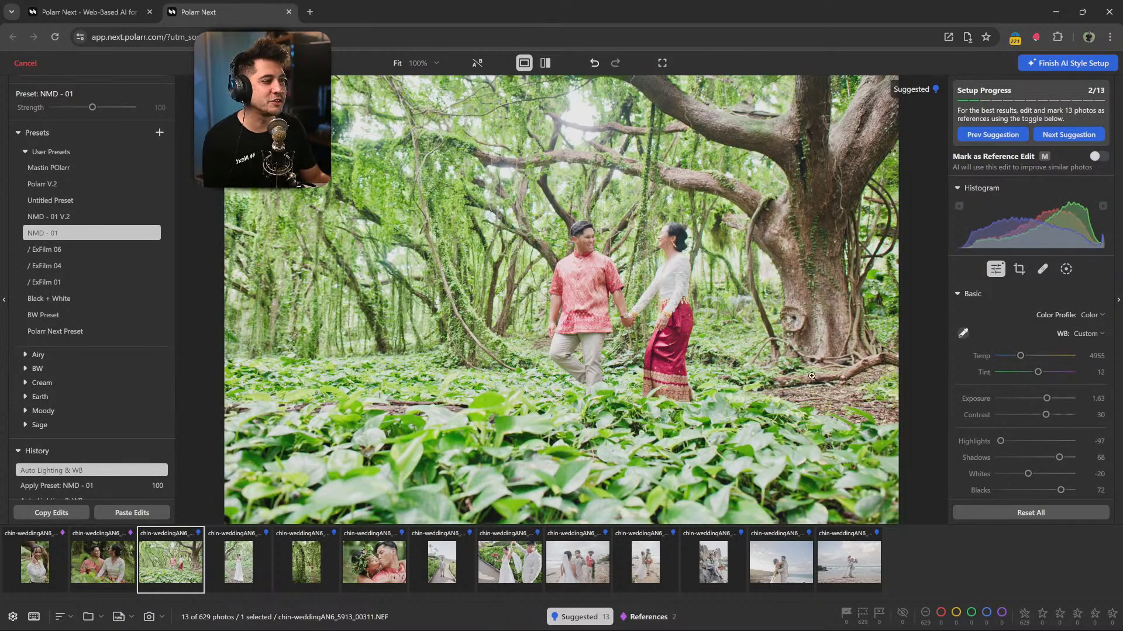
pyautogui.moveTo(1047, 398); pyautogui.dragTo(1037, 415)
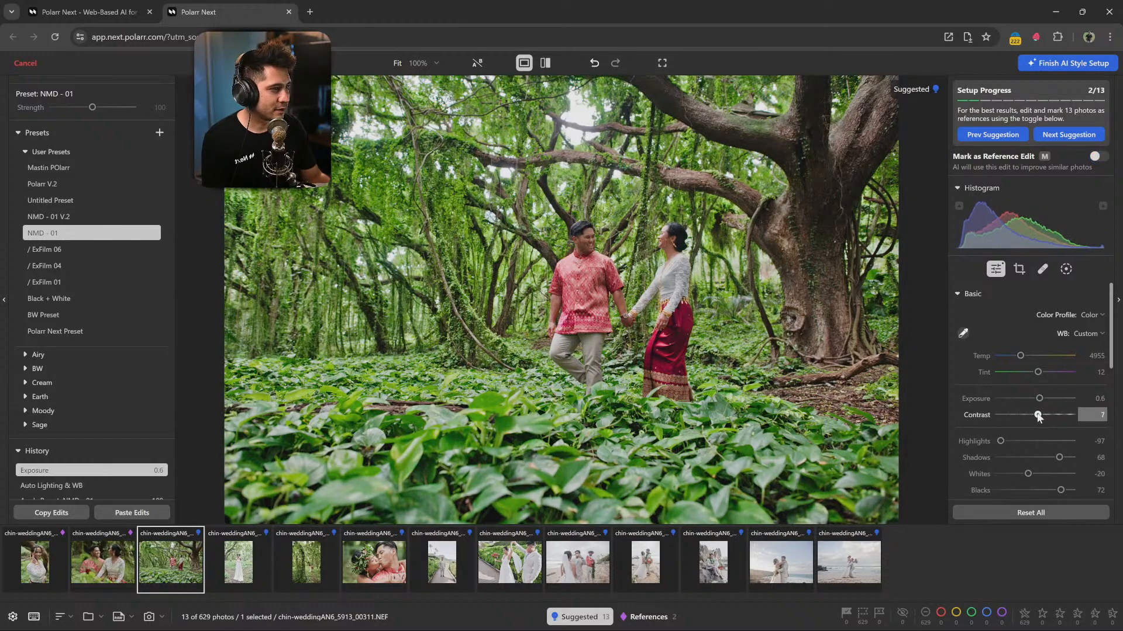
pyautogui.moveTo(1058, 458); pyautogui.dragTo(1055, 457)
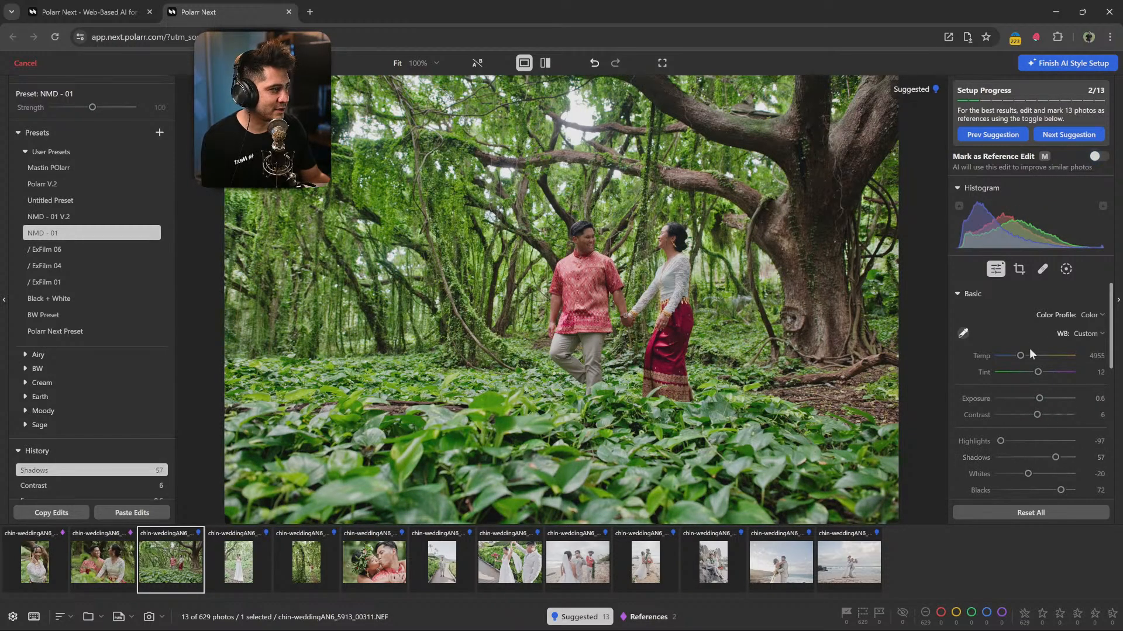
pyautogui.moveTo(1021, 356); pyautogui.dragTo(1022, 355)
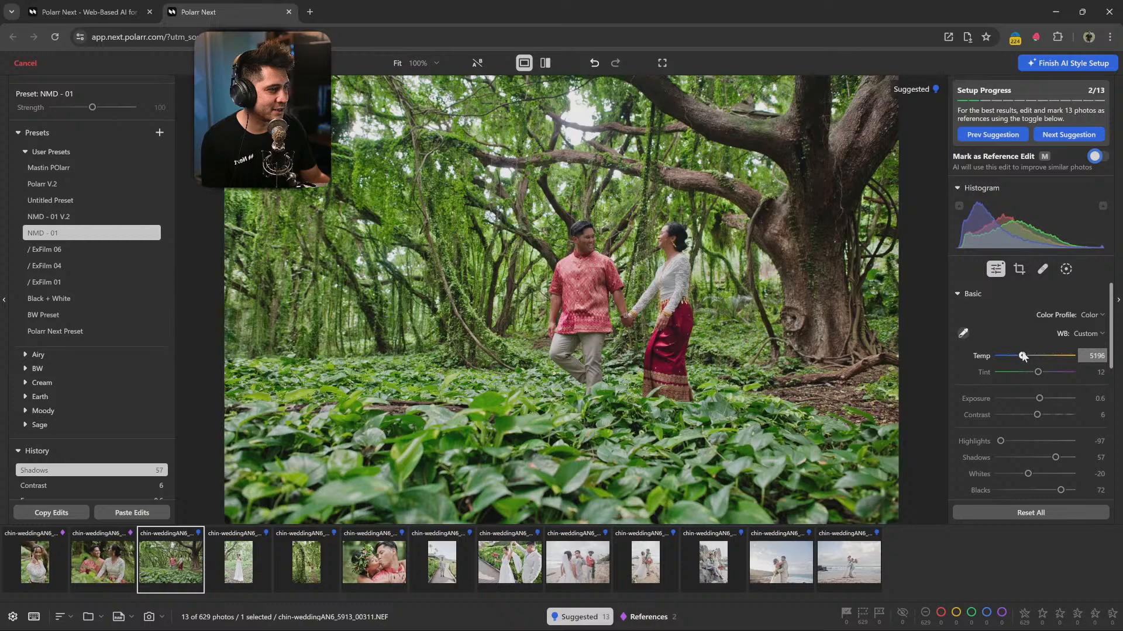
# Straighten the photo of the couple under the tree to 0.59° and crop it tighter from the upper right corner.
pyautogui.click(1017, 269)
pyautogui.moveTo(900, 279); pyautogui.dragTo(898, 284)
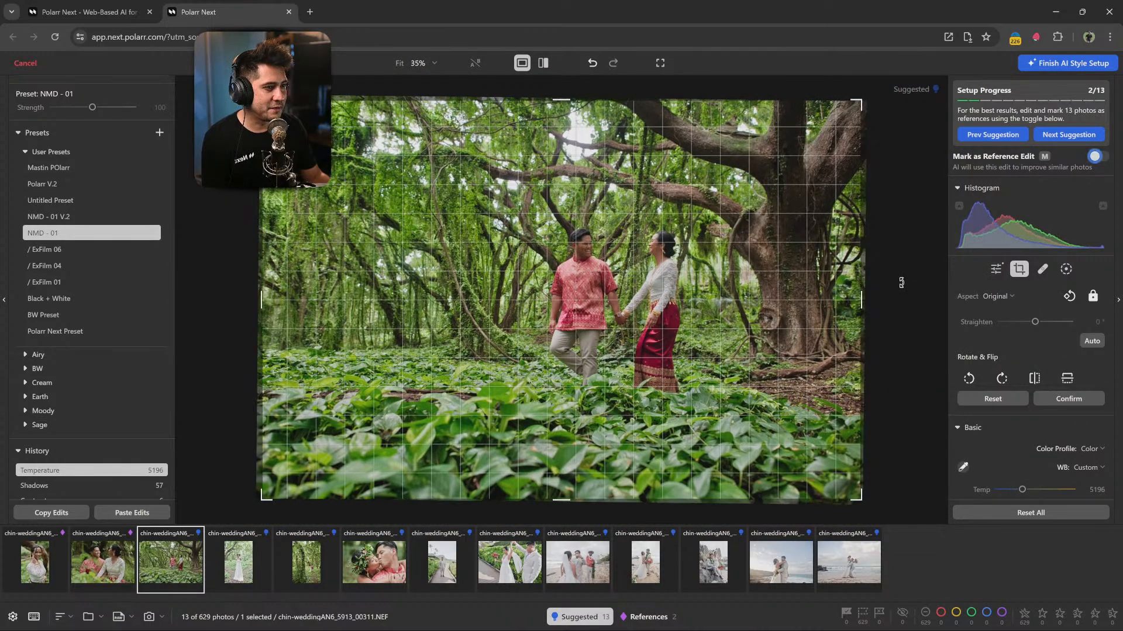
pyautogui.moveTo(858, 104); pyautogui.dragTo(768, 160)
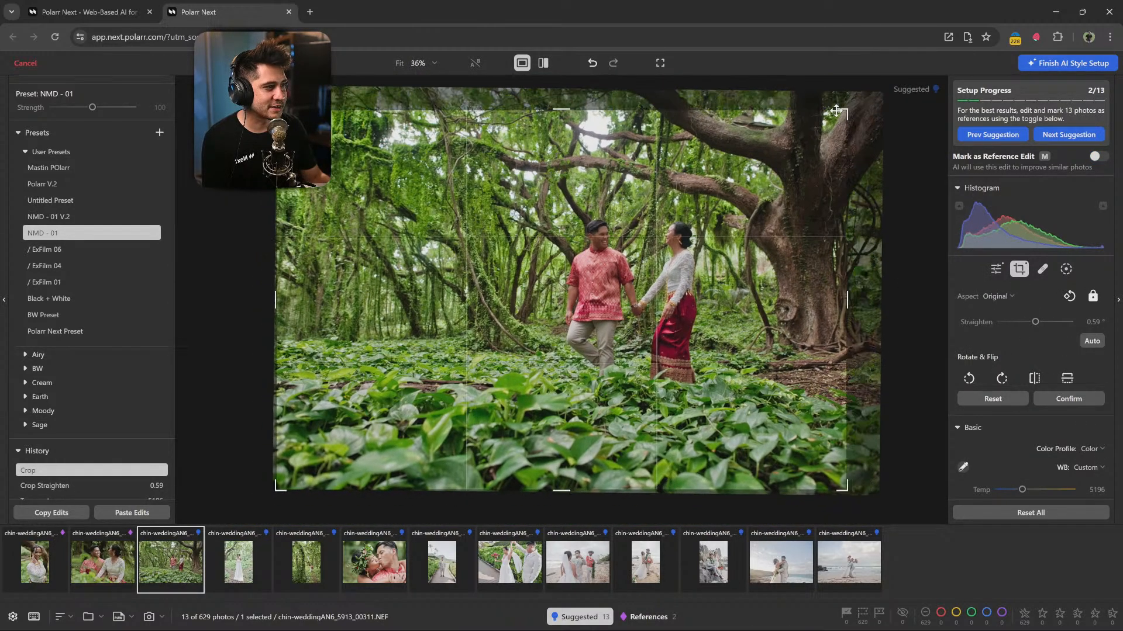
pyautogui.press('Return')
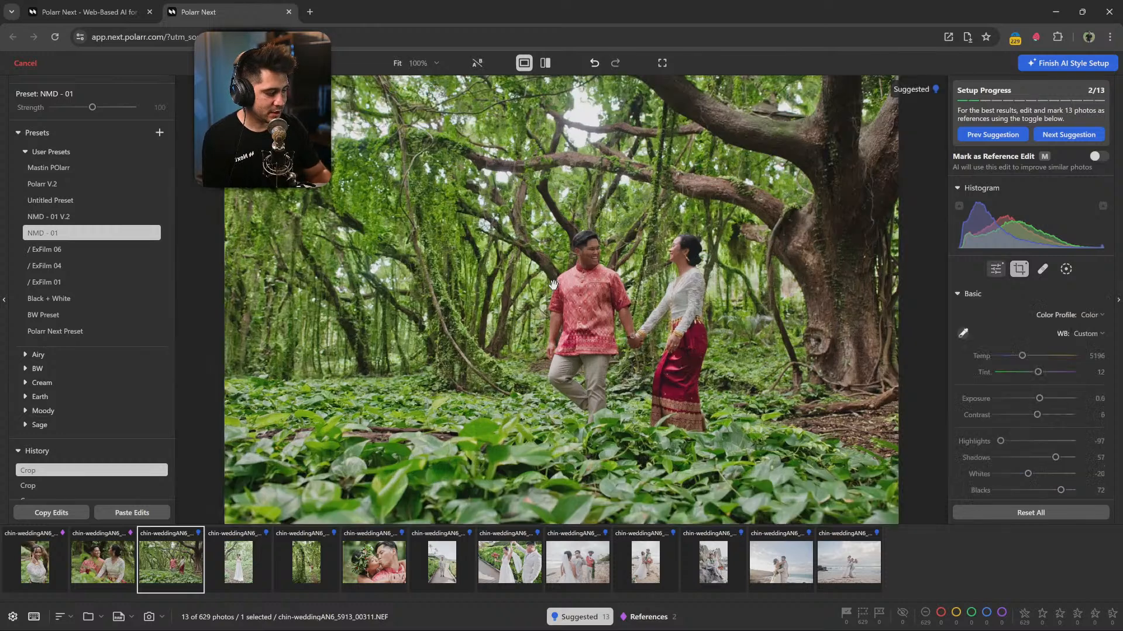
# Mark the photo of the couple under the tree as a reference edit.
pyautogui.press('m')
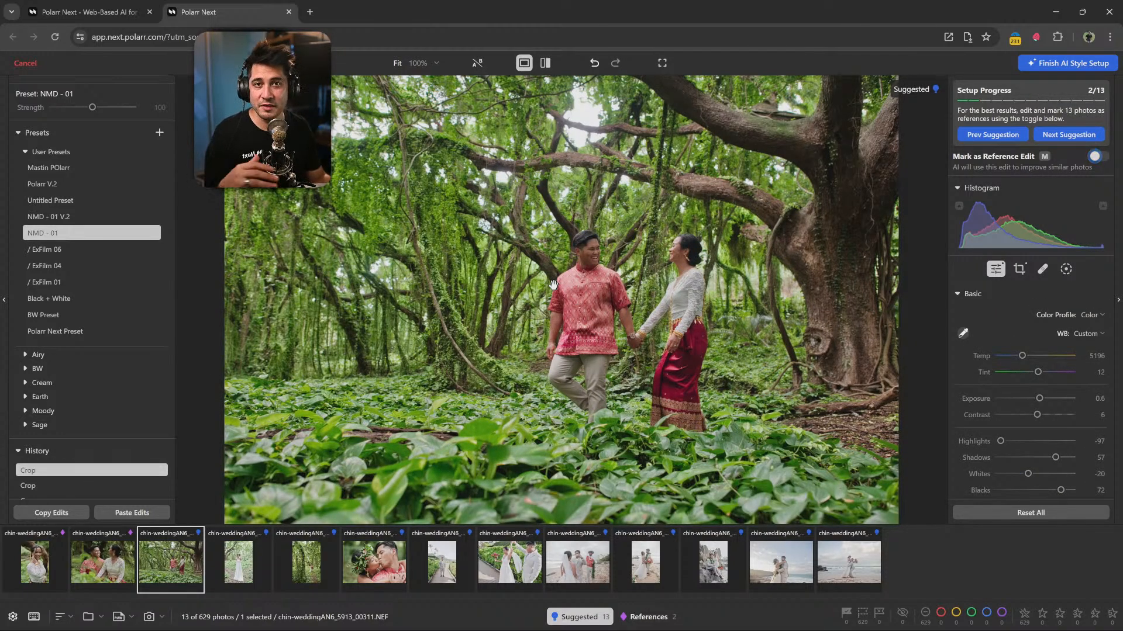
pyautogui.press('m')
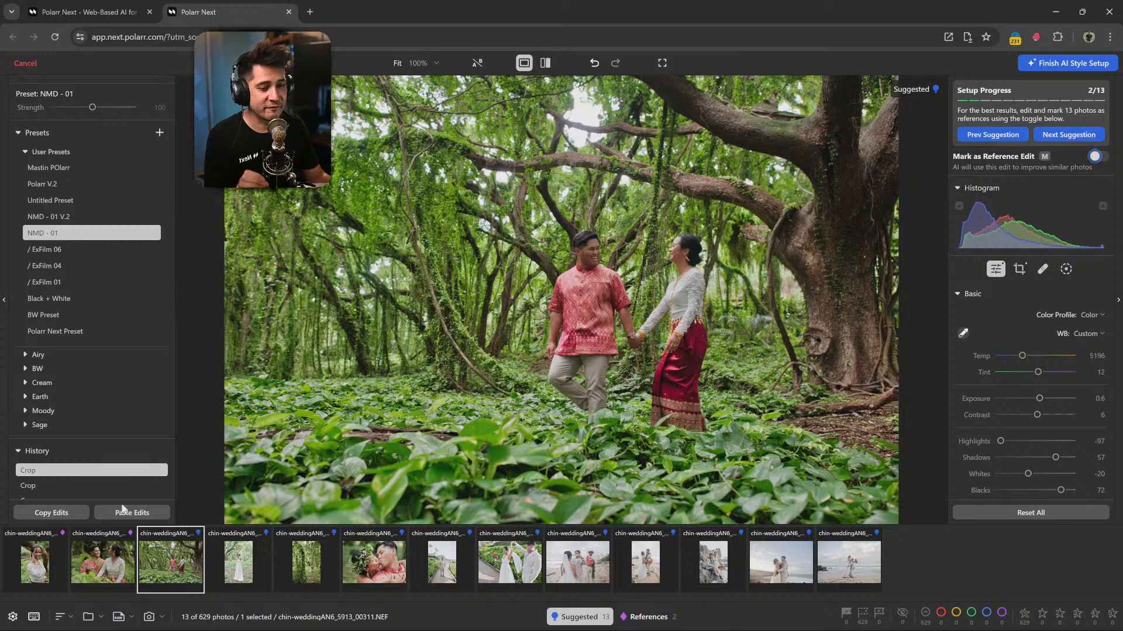
pyautogui.click(1099, 156)
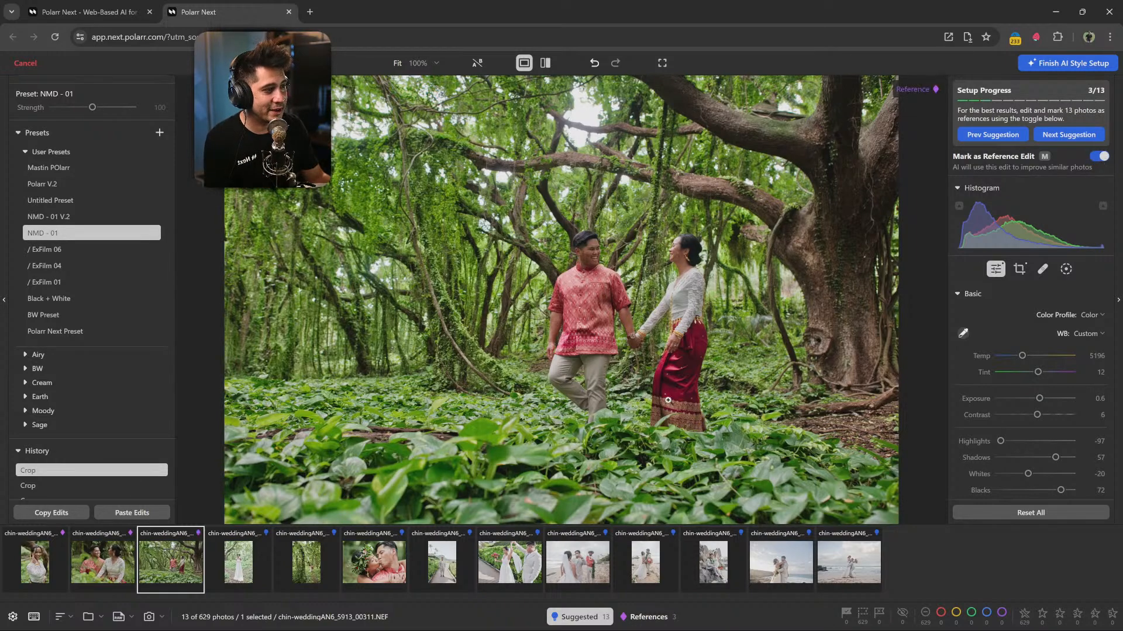
# On the full-length photo of the bride in the white dress, set Exposure to 0.75, Temp to 4826, Contrast to 16 and Shadows to 42.
pyautogui.click(257, 564)
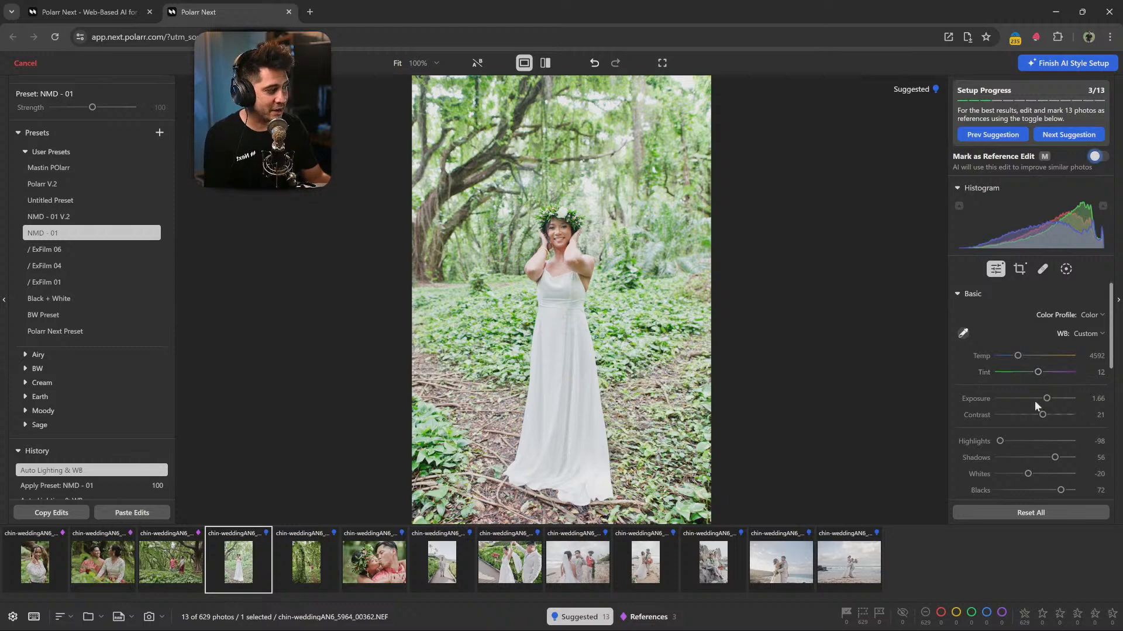
pyautogui.moveTo(1046, 399); pyautogui.dragTo(1040, 398)
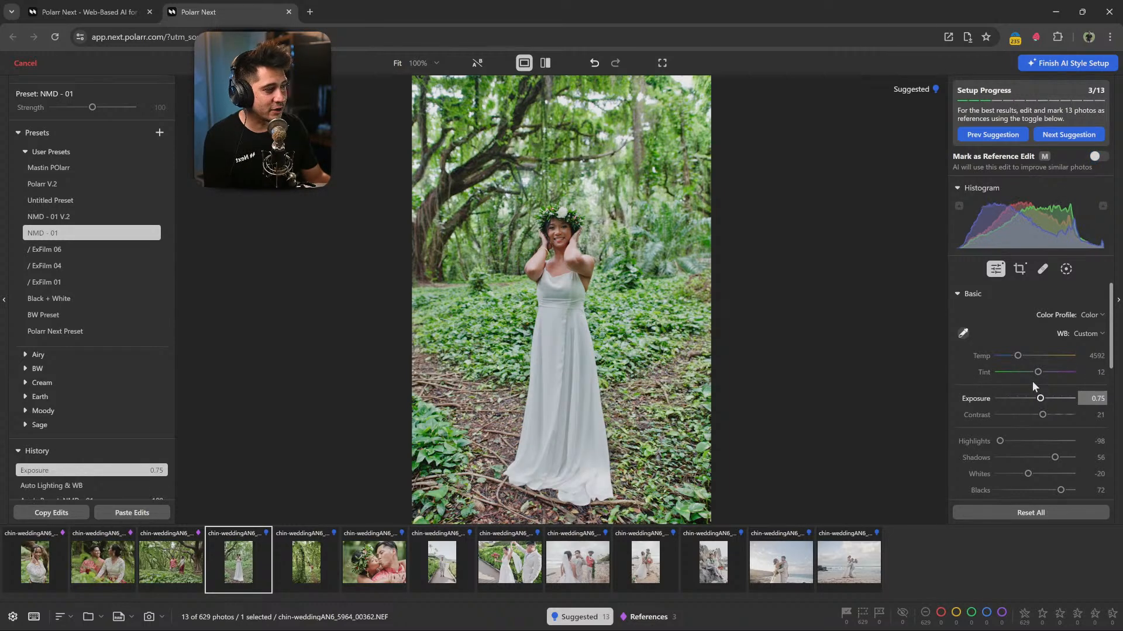
pyautogui.moveTo(1018, 356); pyautogui.dragTo(1020, 356)
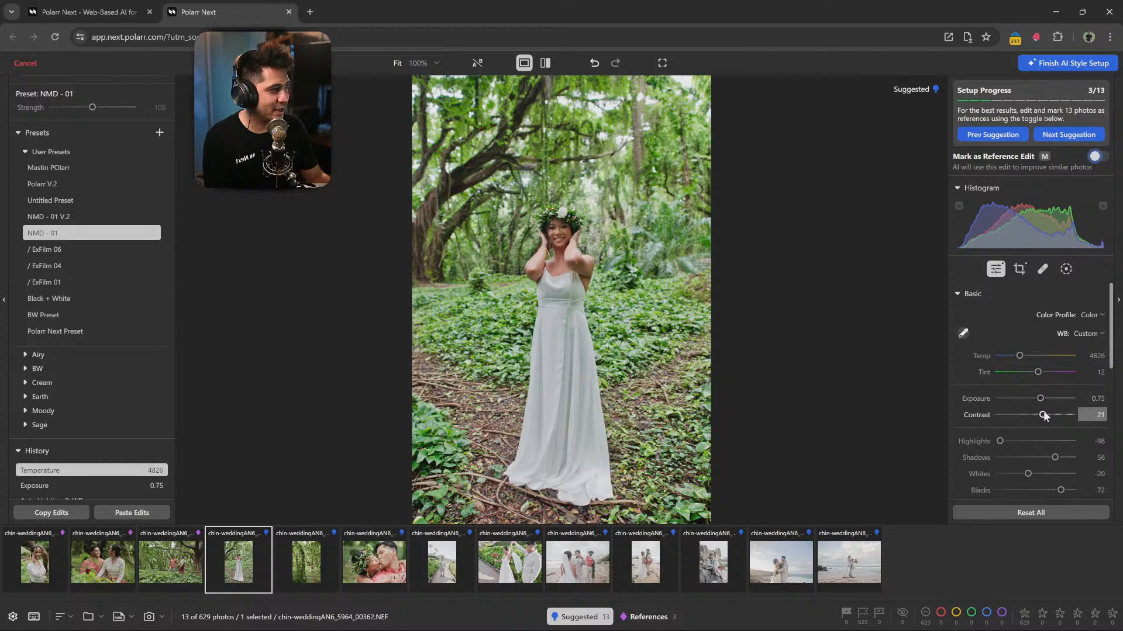
pyautogui.moveTo(1042, 415); pyautogui.dragTo(1040, 415)
pyautogui.moveTo(1055, 458); pyautogui.dragTo(1051, 459)
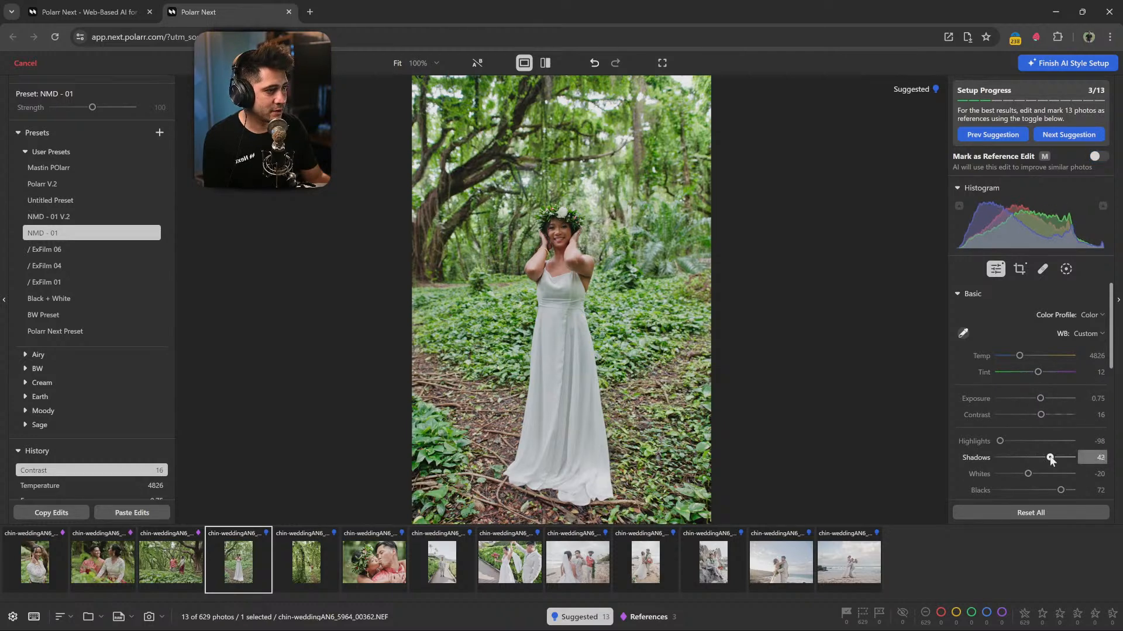
# Straighten the full-length bride photo to -0.88° with a slightly tighter crop, and mark it as a reference edit.
pyautogui.click(1018, 270)
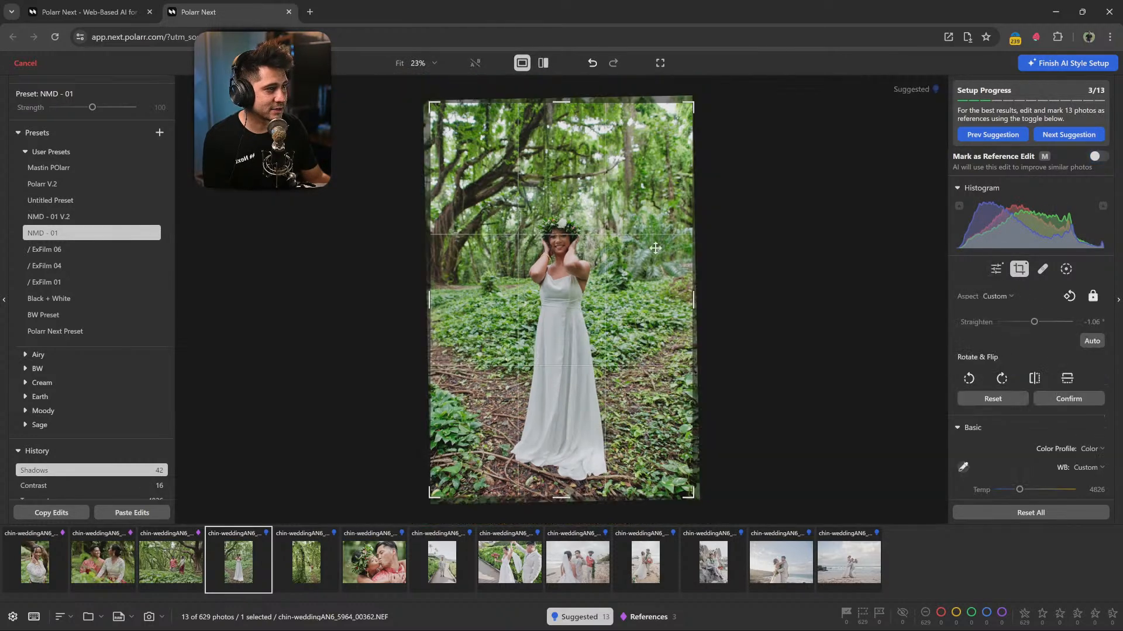
pyautogui.moveTo(730, 242); pyautogui.dragTo(725, 243)
pyautogui.click(434, 105)
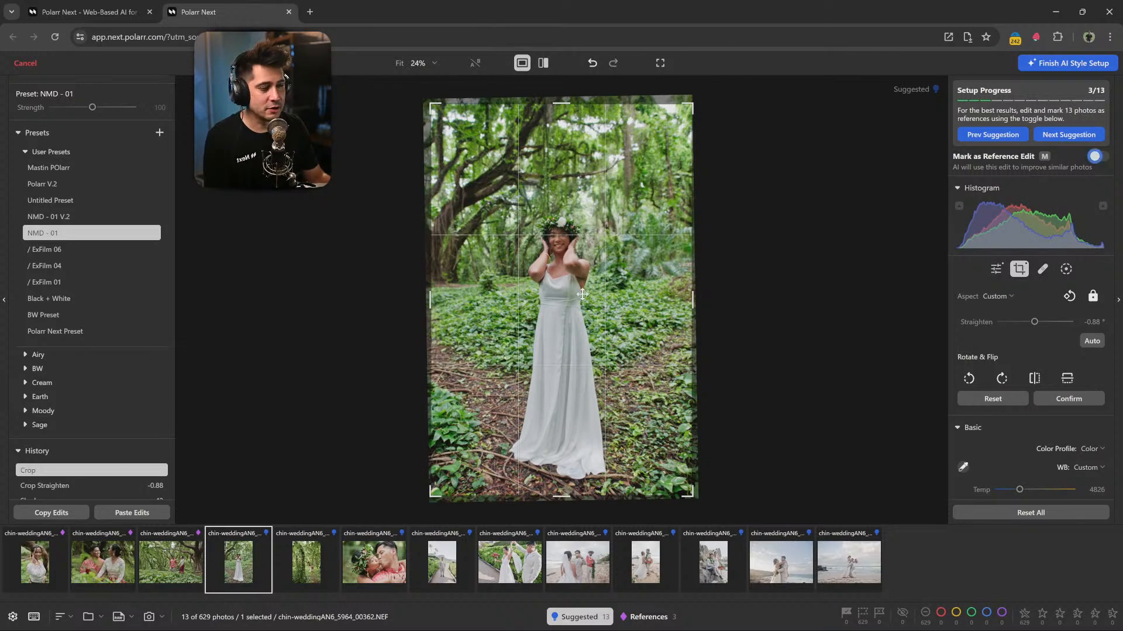
pyautogui.press('Return')
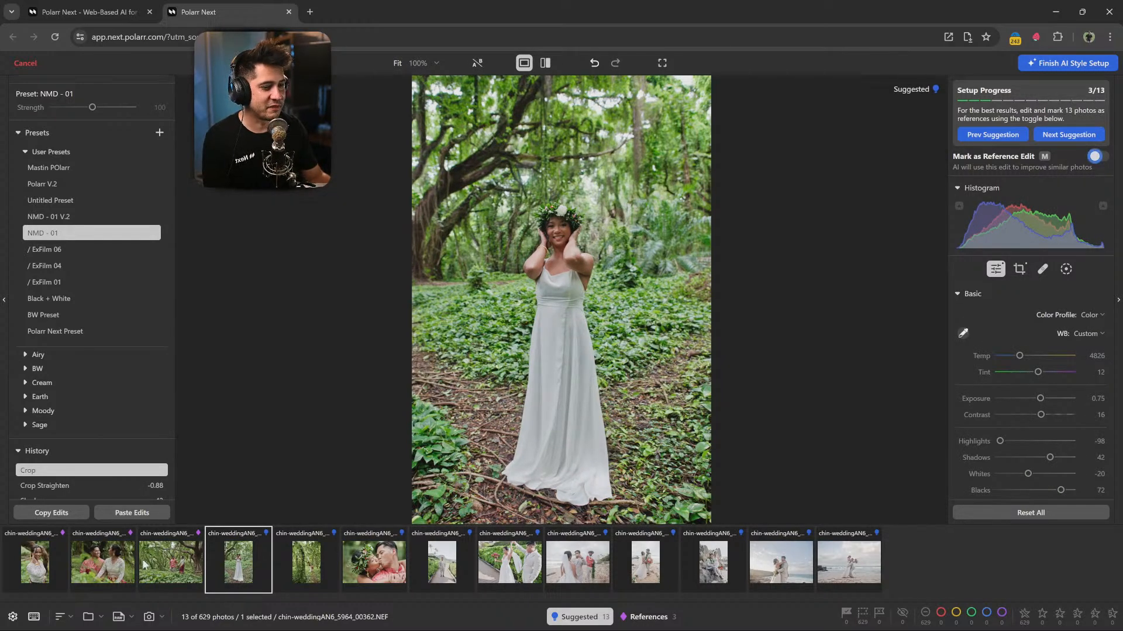
pyautogui.click(1097, 159)
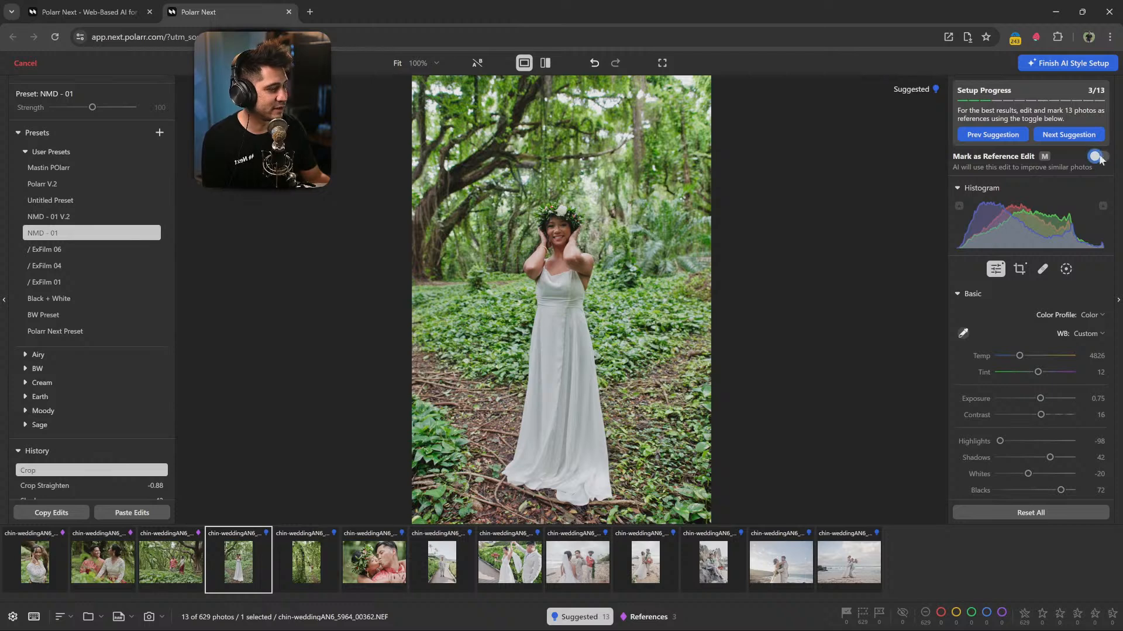
# On the photo of the couple on the forest path, set Exposure 0.8, Contrast 16, Highlights -88, Shadows 76, Whites -36 and Blacks 42.
pyautogui.click(297, 573)
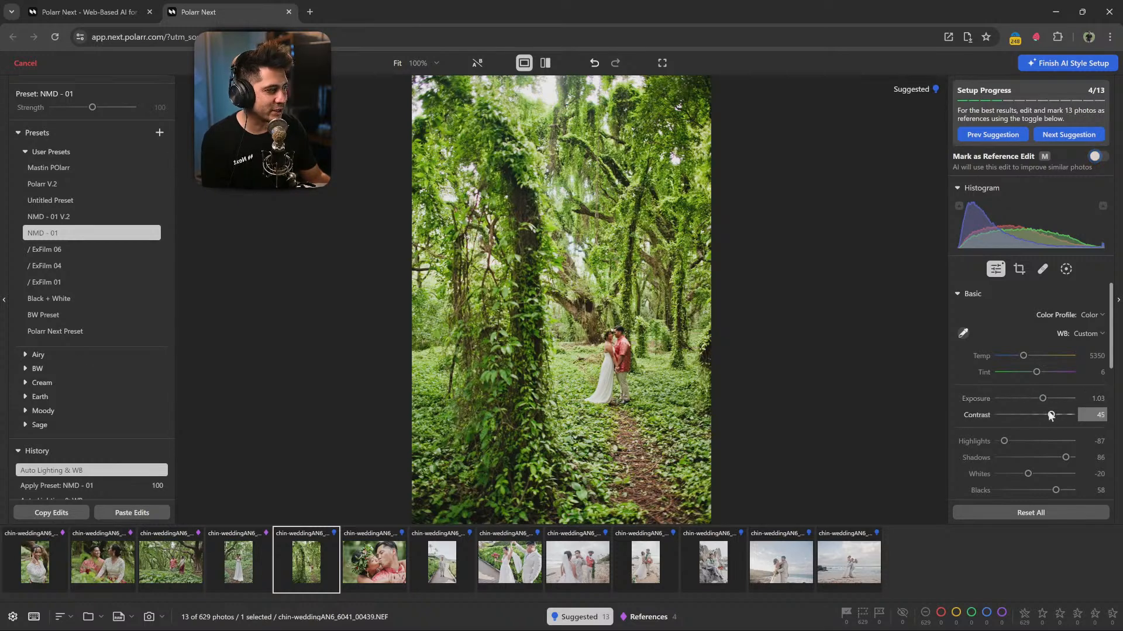
pyautogui.moveTo(1051, 414); pyautogui.dragTo(1002, 442)
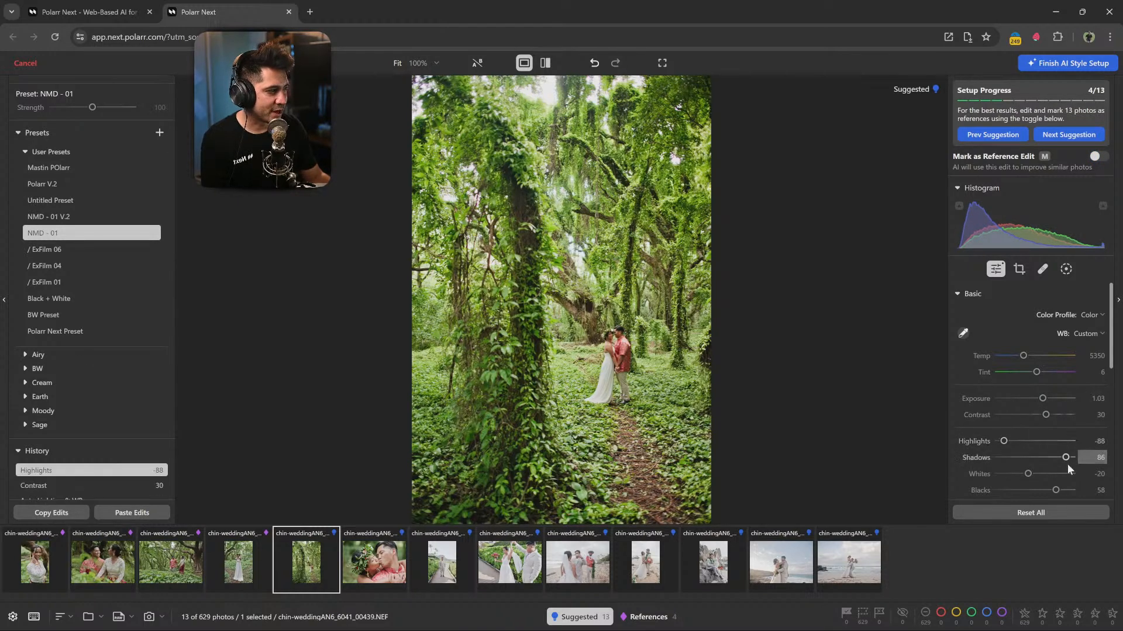
pyautogui.moveTo(1065, 458); pyautogui.dragTo(1050, 490)
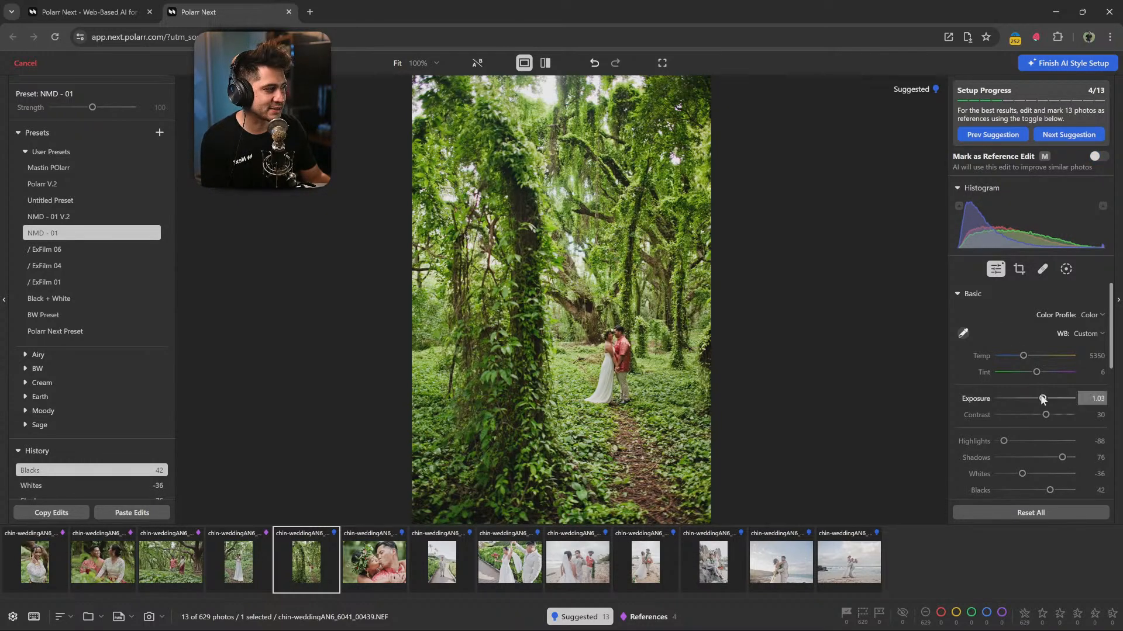
pyautogui.moveTo(1042, 398); pyautogui.dragTo(1042, 416)
# Crop the forest path photo tighter around the couple, reposition it within the frame, and mark it as a reference edit.
pyautogui.click(1020, 270)
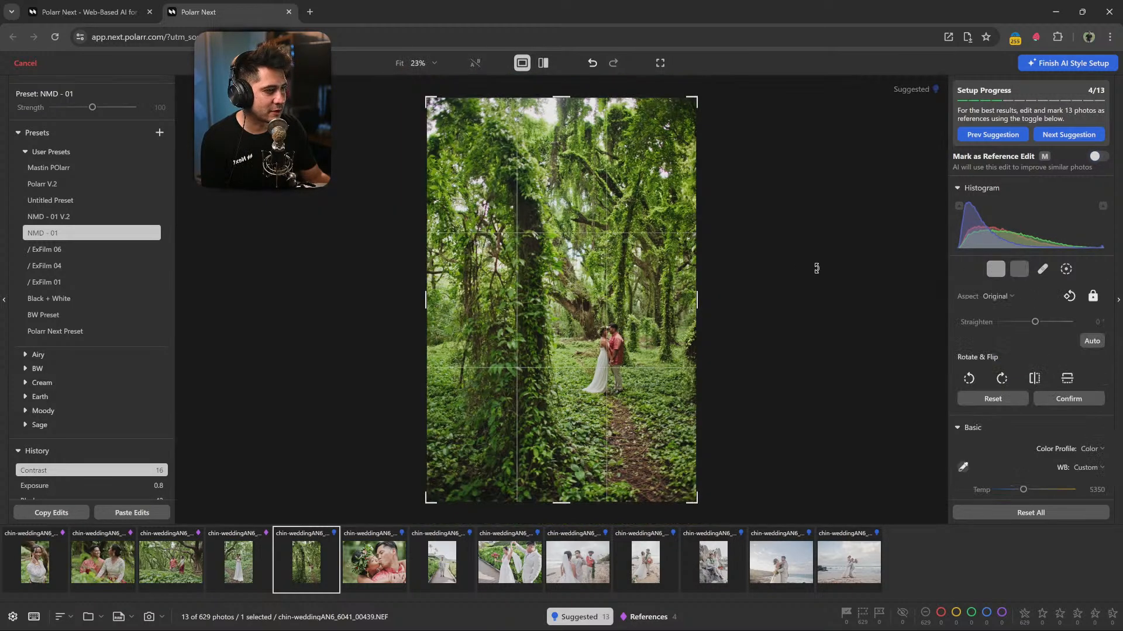
pyautogui.moveTo(421, 99); pyautogui.dragTo(445, 124)
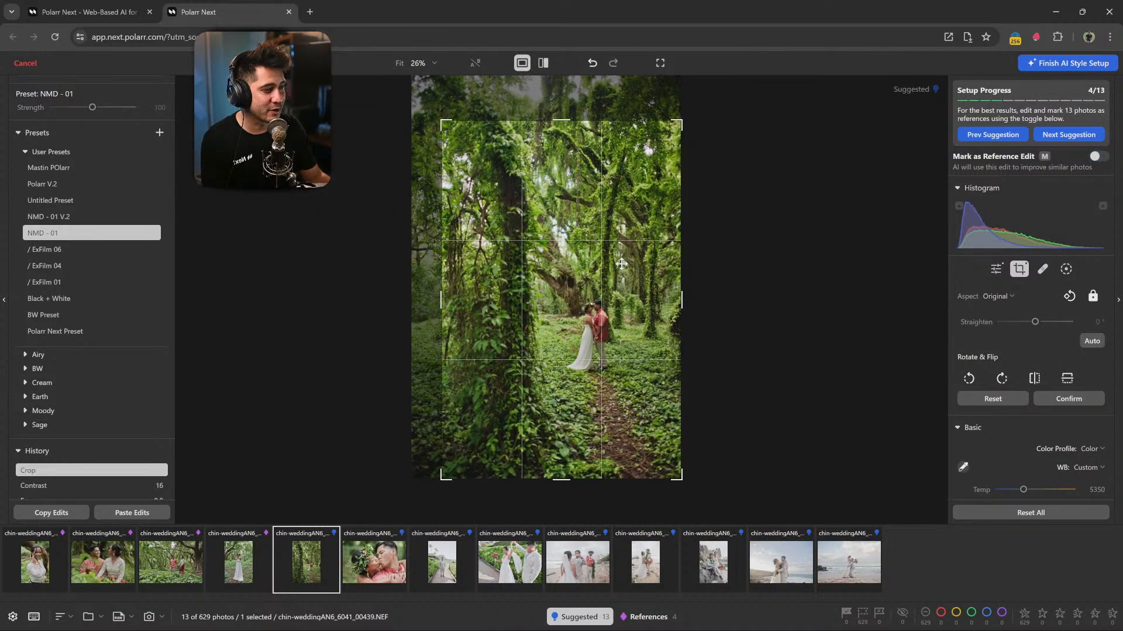
pyautogui.moveTo(617, 266); pyautogui.dragTo(625, 272)
pyautogui.press('Return')
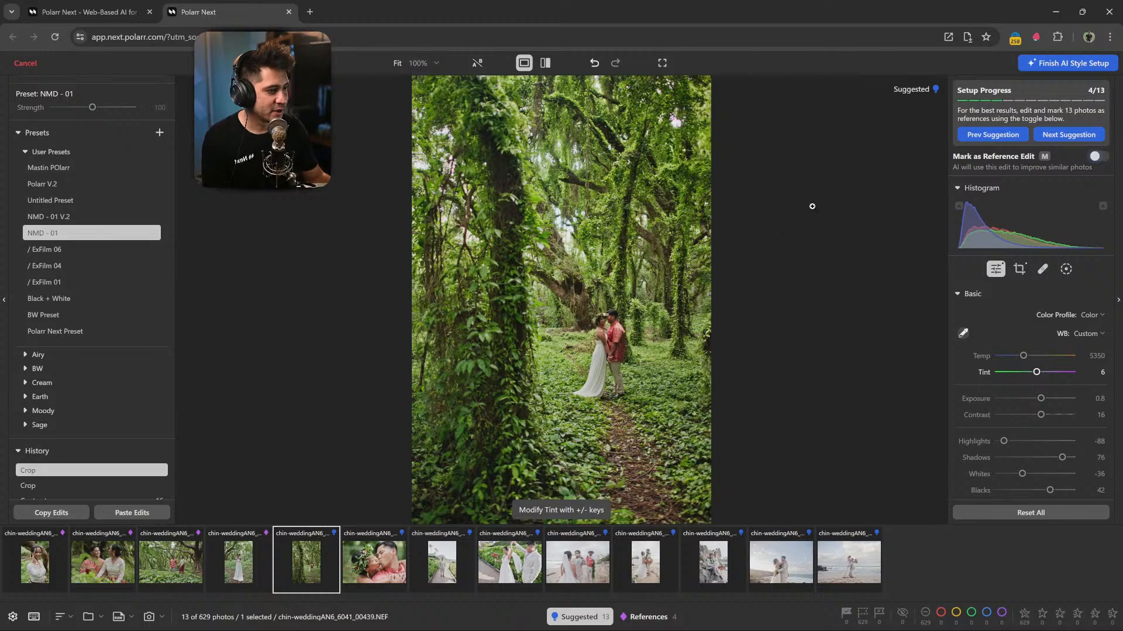
pyautogui.click(1095, 156)
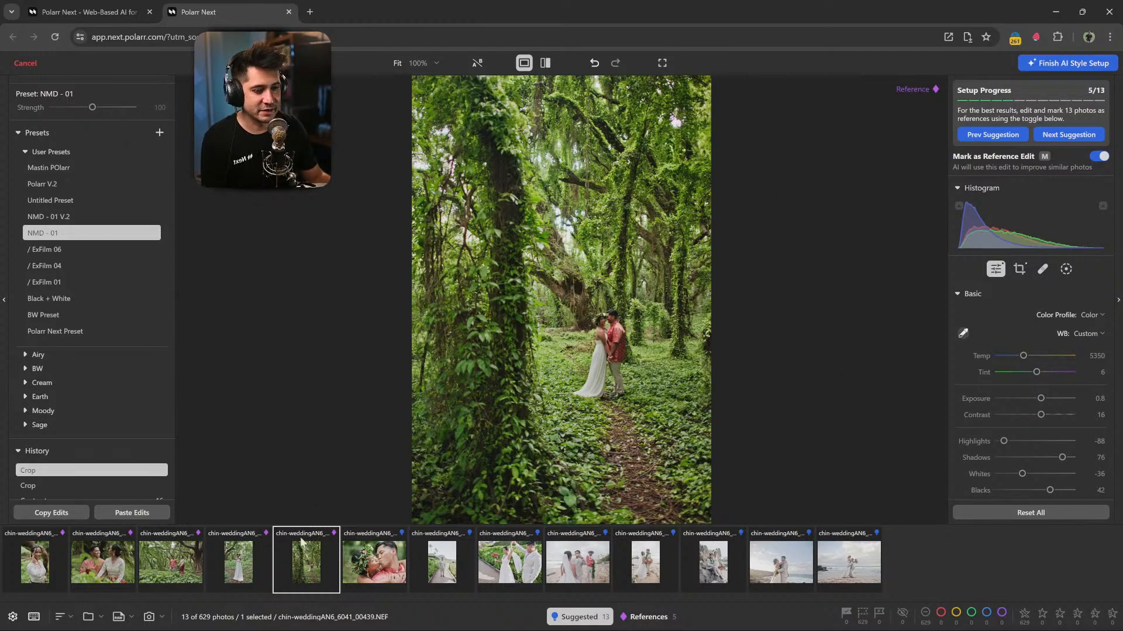
# Open the close-up photo of the couple kissing for editing.
pyautogui.click(386, 565)
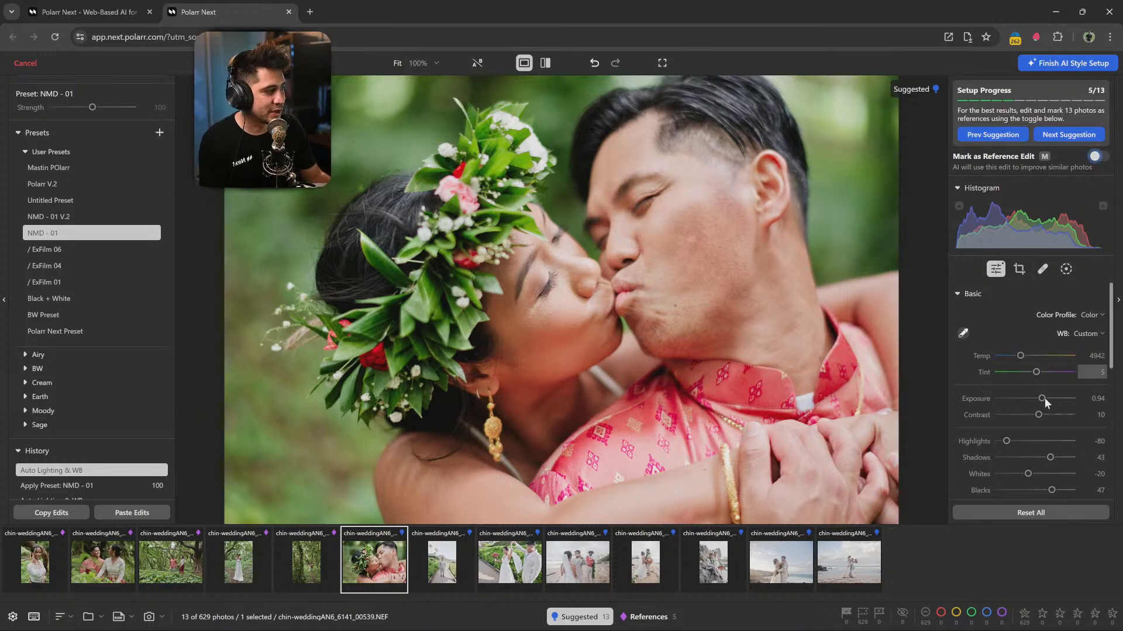
# Finish the kissing couple photo as a reference edit with exposure 0.4, contrast 10 and a straighten of -0.77°.
pyautogui.moveTo(1043, 398); pyautogui.dragTo(1037, 416)
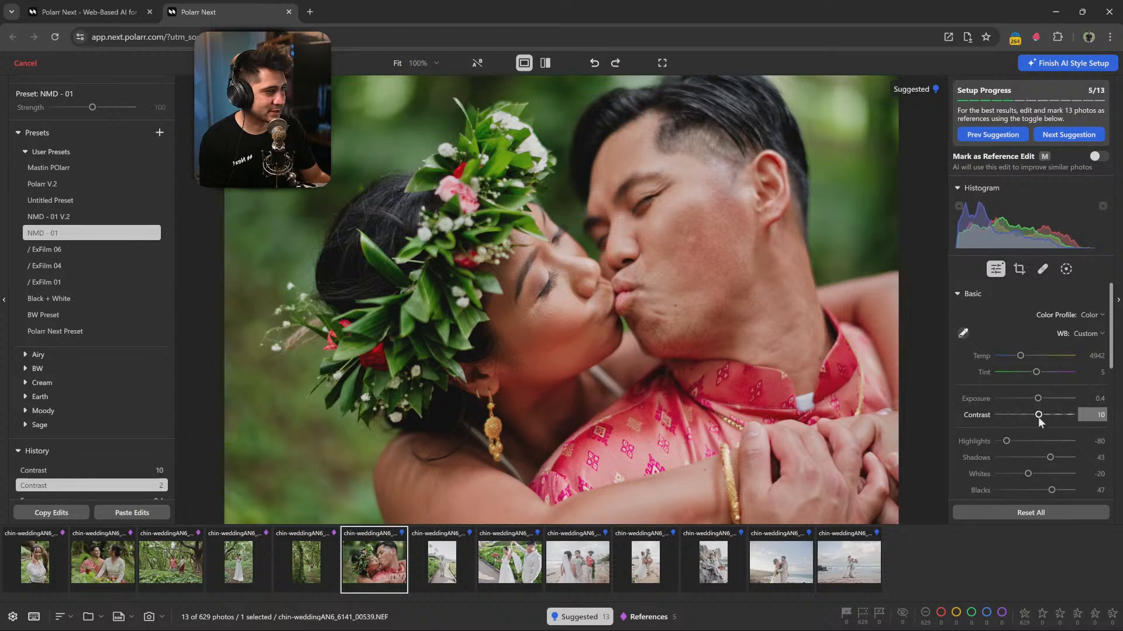
pyautogui.click(1019, 269)
pyautogui.moveTo(892, 234); pyautogui.dragTo(476, 396)
pyautogui.press('Return')
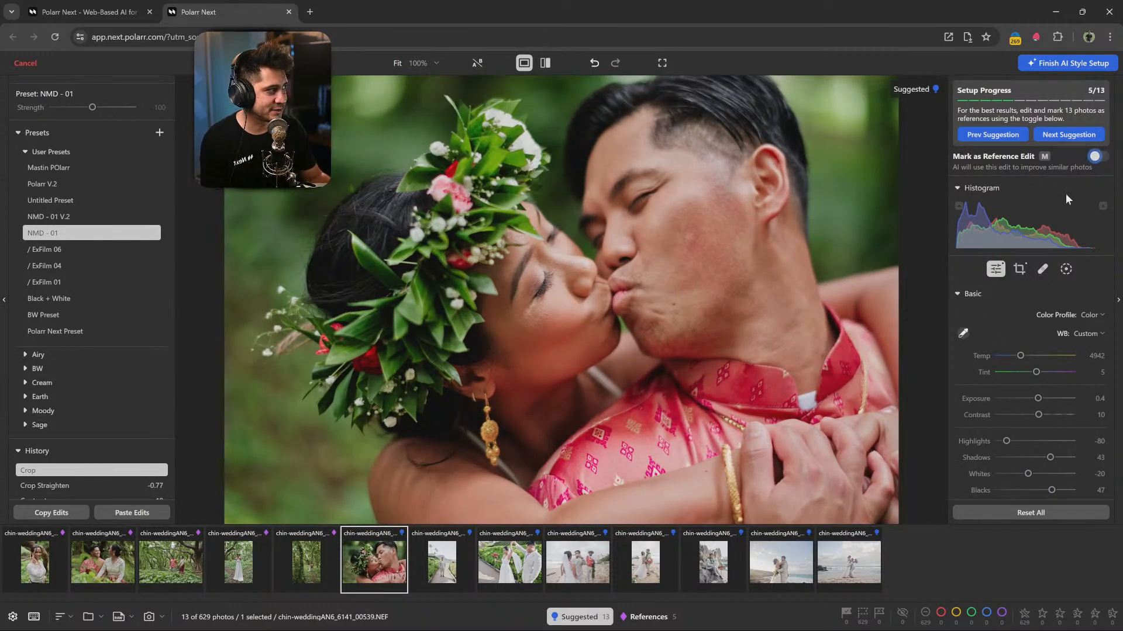
pyautogui.click(1097, 156)
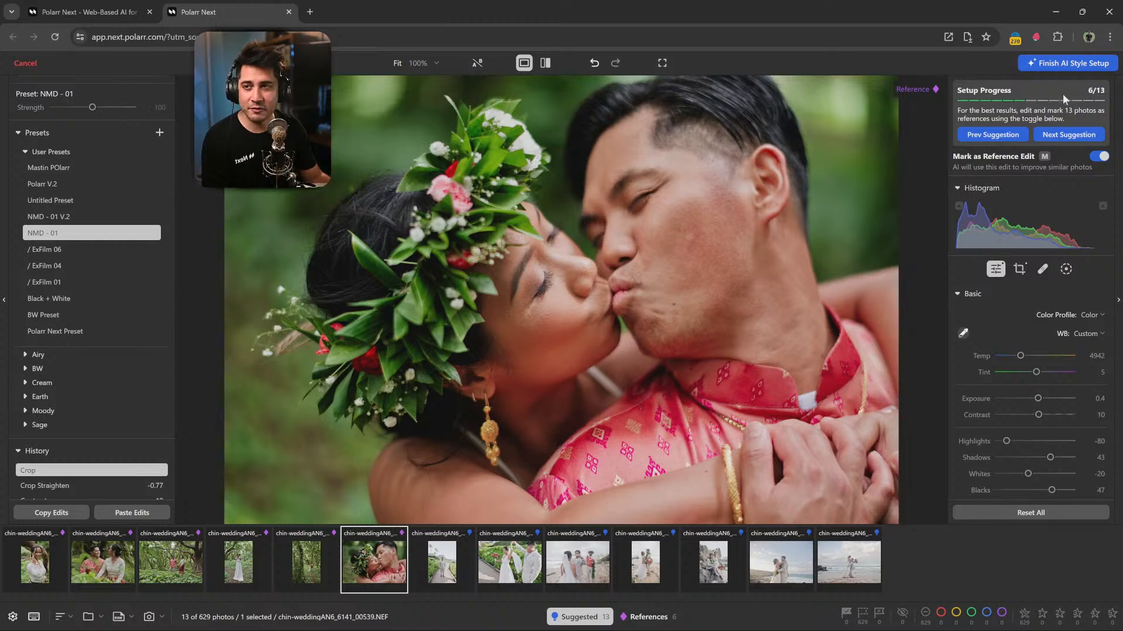
# Set the boardwalk groom photo's exposure to 1.3, and straighten and reposition its crop to frame him.
pyautogui.click(458, 571)
pyautogui.press('m')
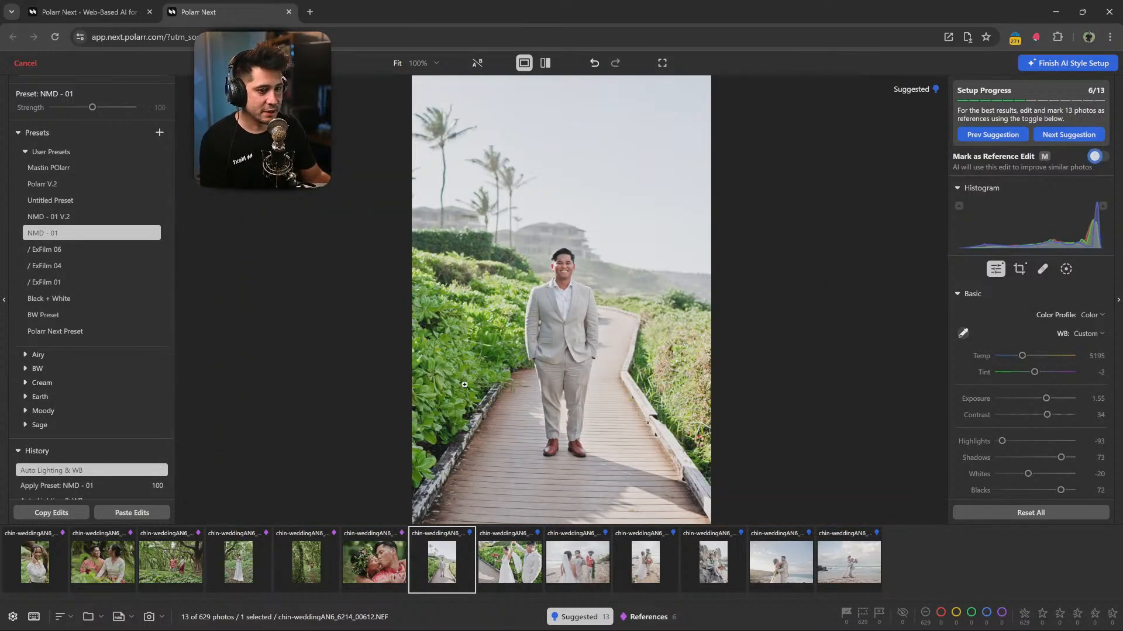
pyautogui.moveTo(1048, 401); pyautogui.dragTo(1045, 400)
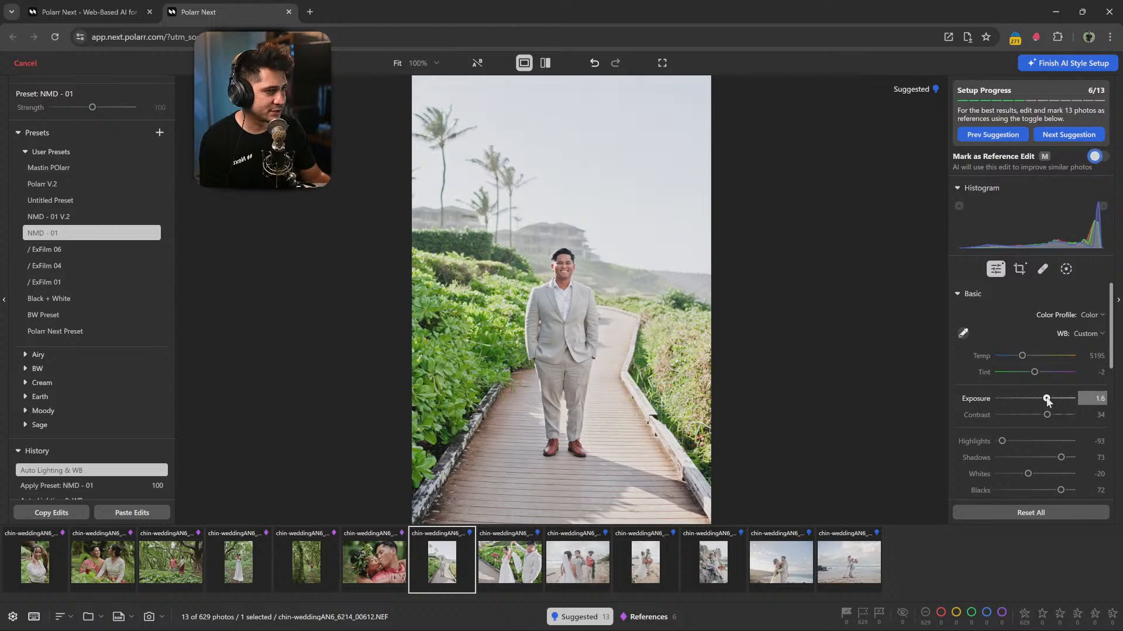
pyautogui.click(1019, 269)
pyautogui.moveTo(694, 103); pyautogui.dragTo(678, 127)
pyautogui.moveTo(561, 235); pyautogui.dragTo(571, 237)
pyautogui.press('Return')
pyautogui.press('m')
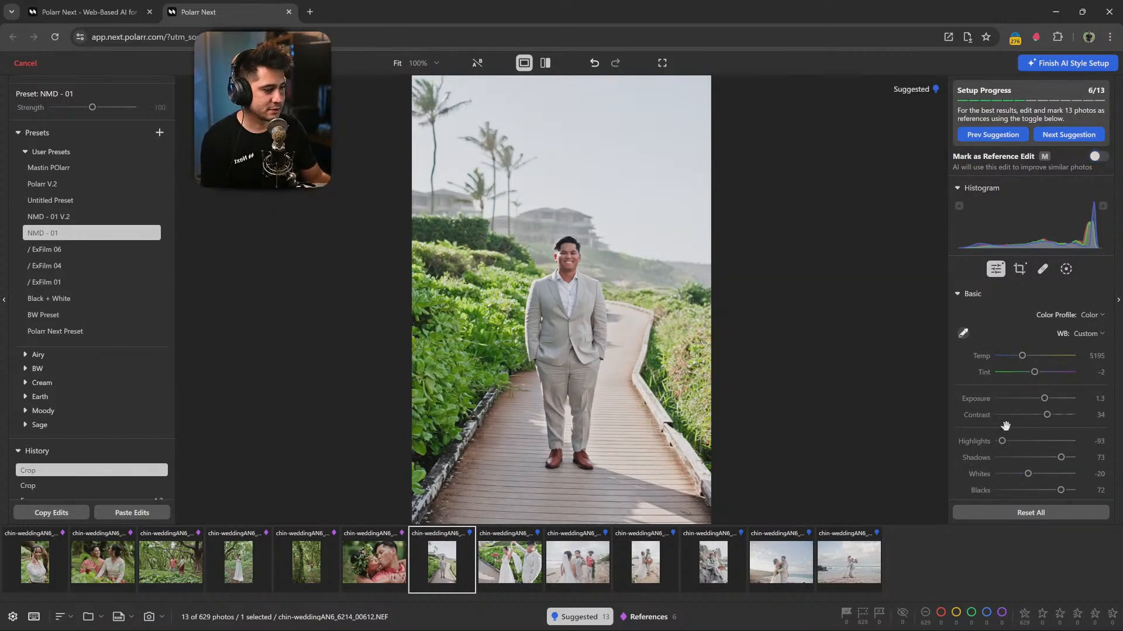
# Add background, subject and sky masks to the boardwalk groom photo.
pyautogui.click(1068, 273)
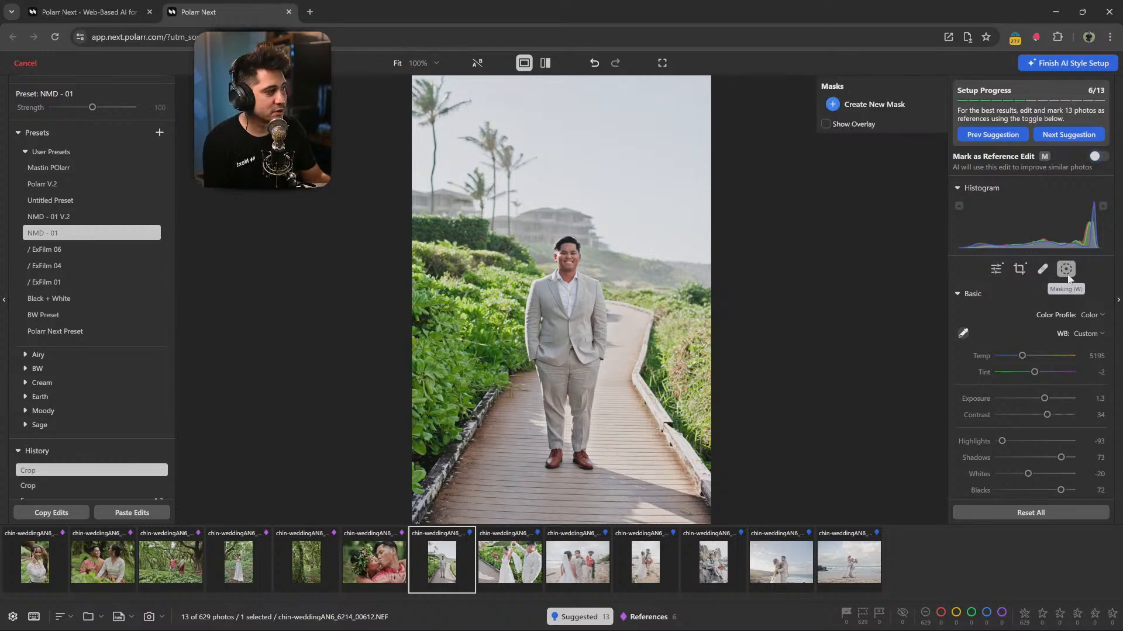
pyautogui.click(857, 104)
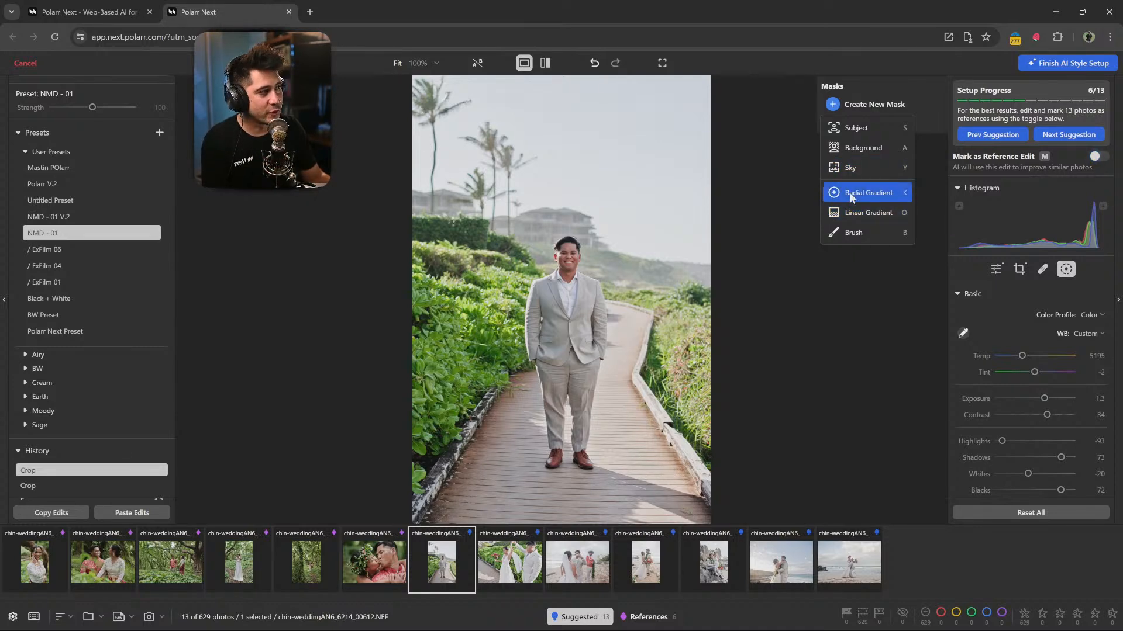
pyautogui.click(861, 67)
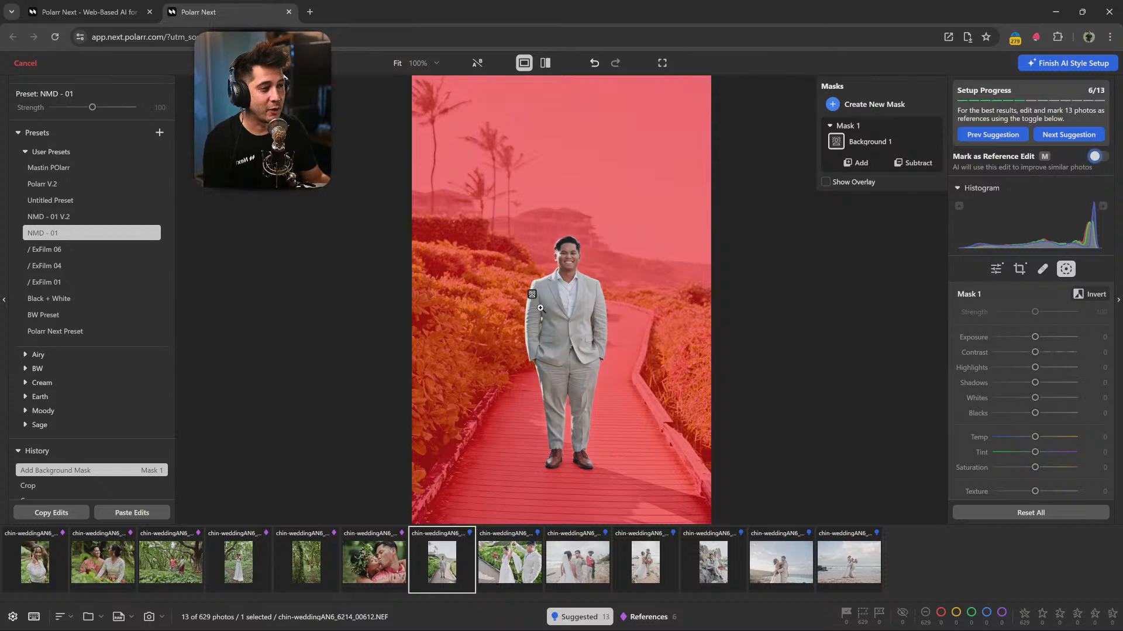
pyautogui.click(541, 308)
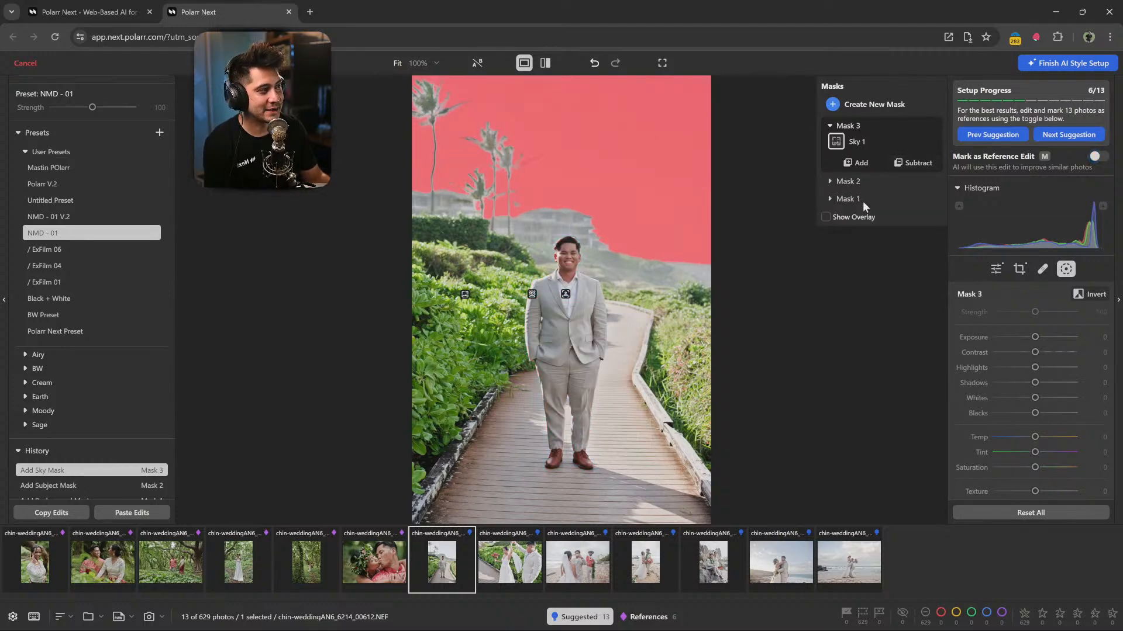
# Delete the sky and subject masks from the boardwalk groom photo, keeping only the background mask.
pyautogui.moveTo(863, 199)
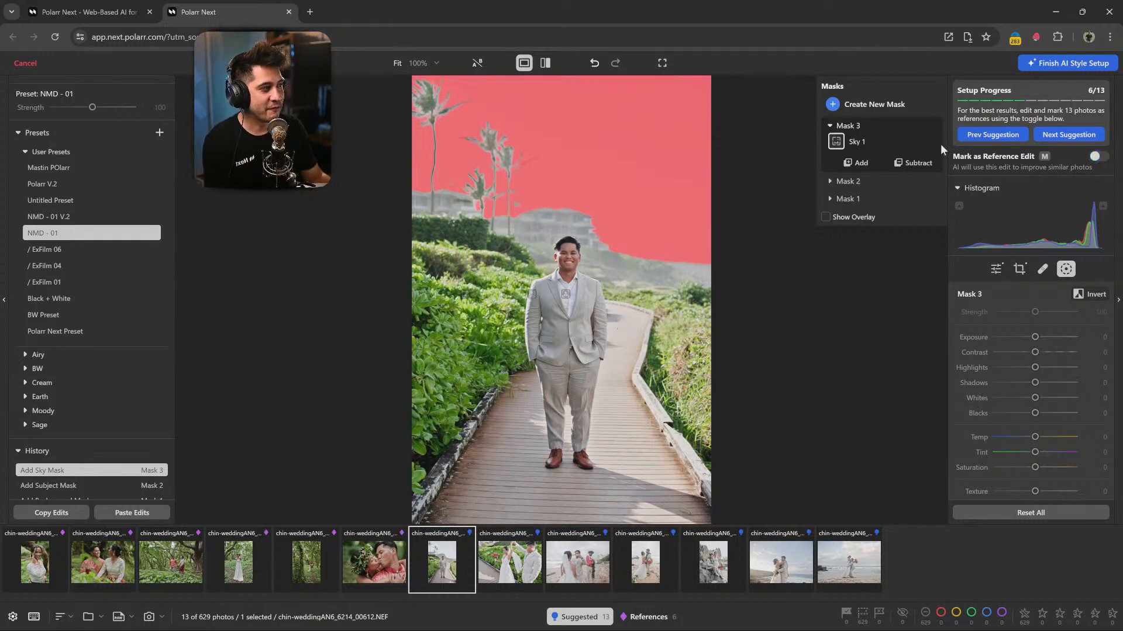
pyautogui.click(921, 124)
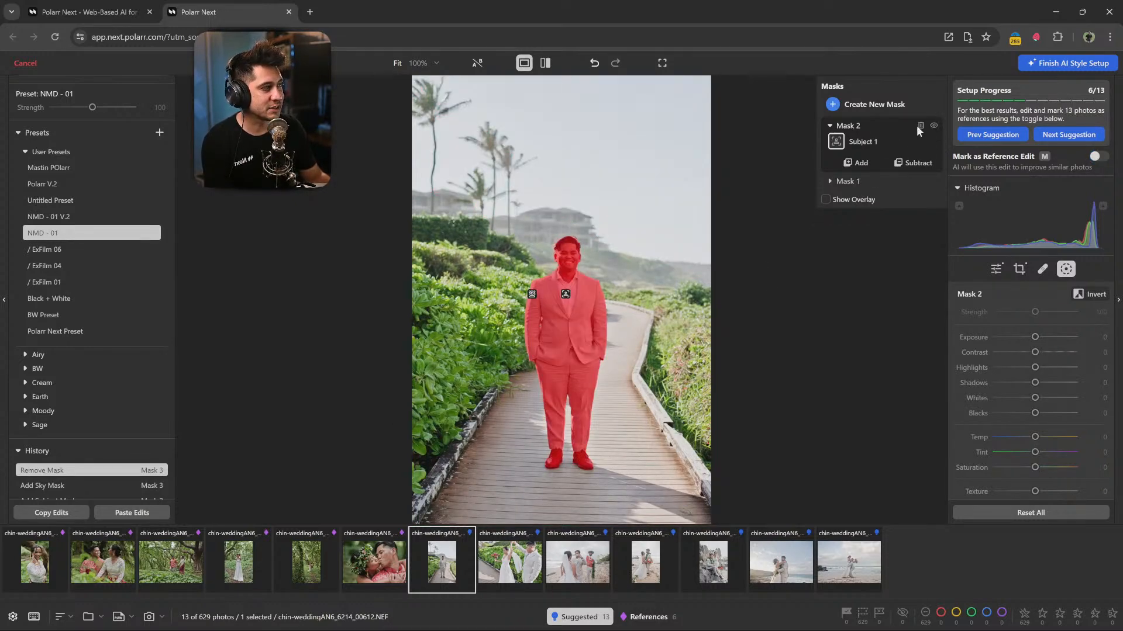
pyautogui.click(920, 124)
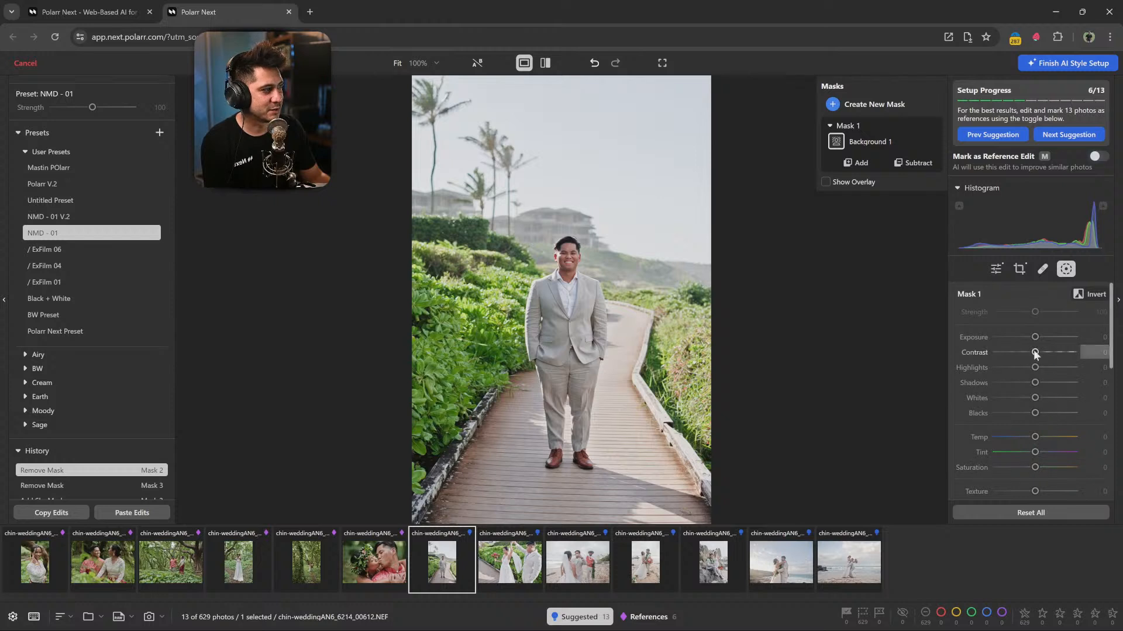
# Set the background mask's exposure to -0.4 and highlights to -4, and mark the photo as a reference edit.
pyautogui.click(1032, 337)
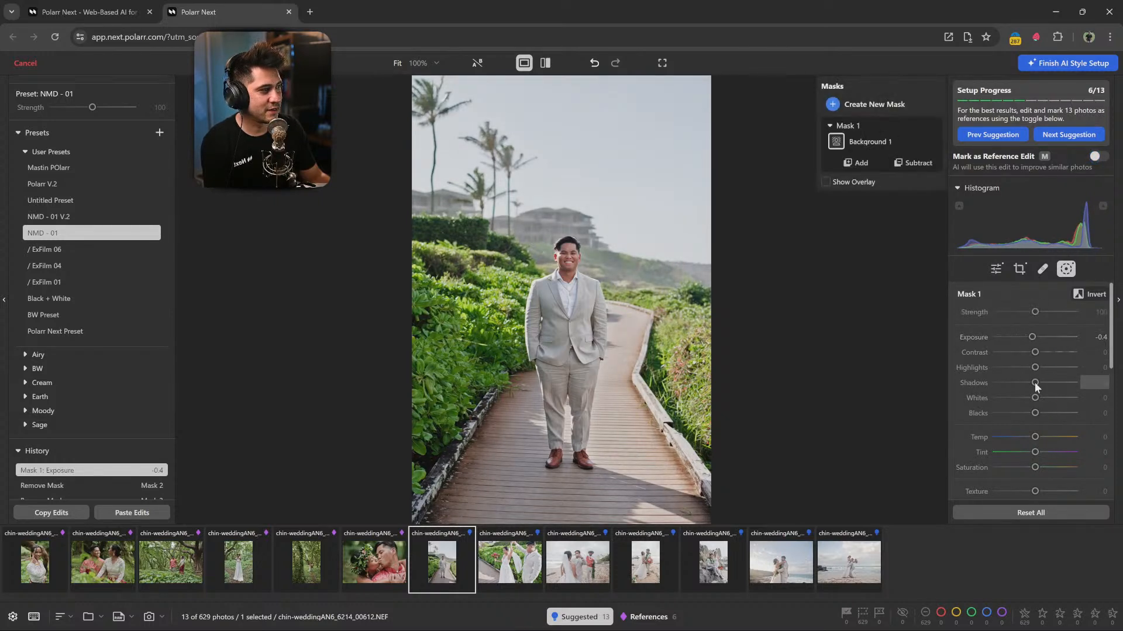
pyautogui.moveTo(1034, 369)
pyautogui.mouseDown()
pyautogui.moveTo(1013, 370)
pyautogui.moveTo(1034, 371)
pyautogui.mouseUp()
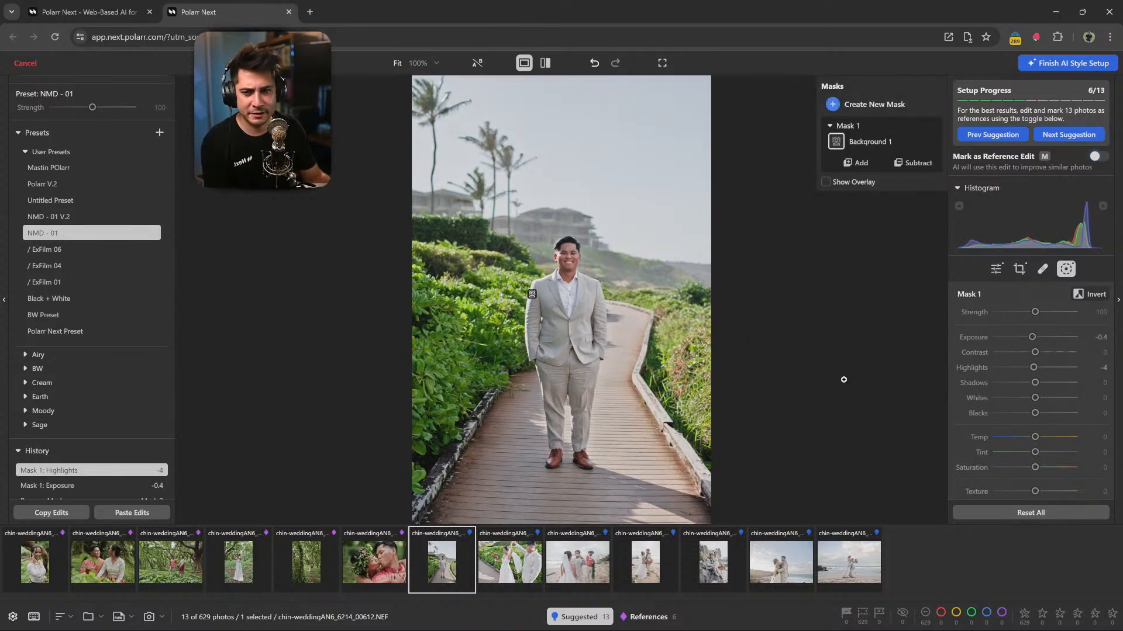
pyautogui.press('m')
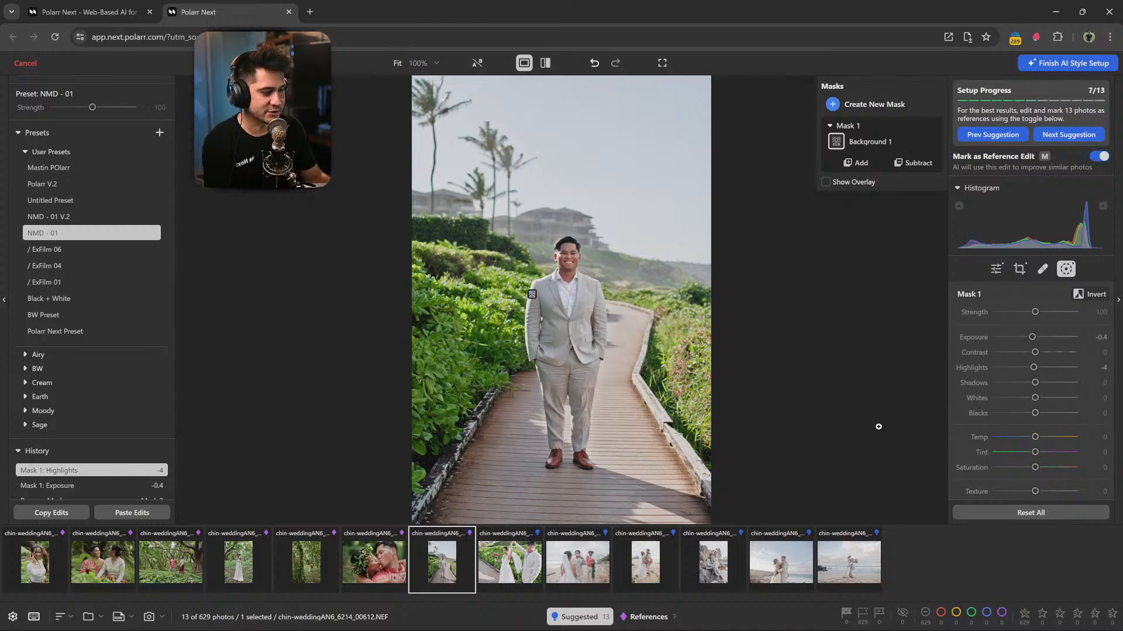
# Set the twirling bride photo's exposure to 1.05 and contrast to 12, and mark it as a reference edit.
pyautogui.press('Right')
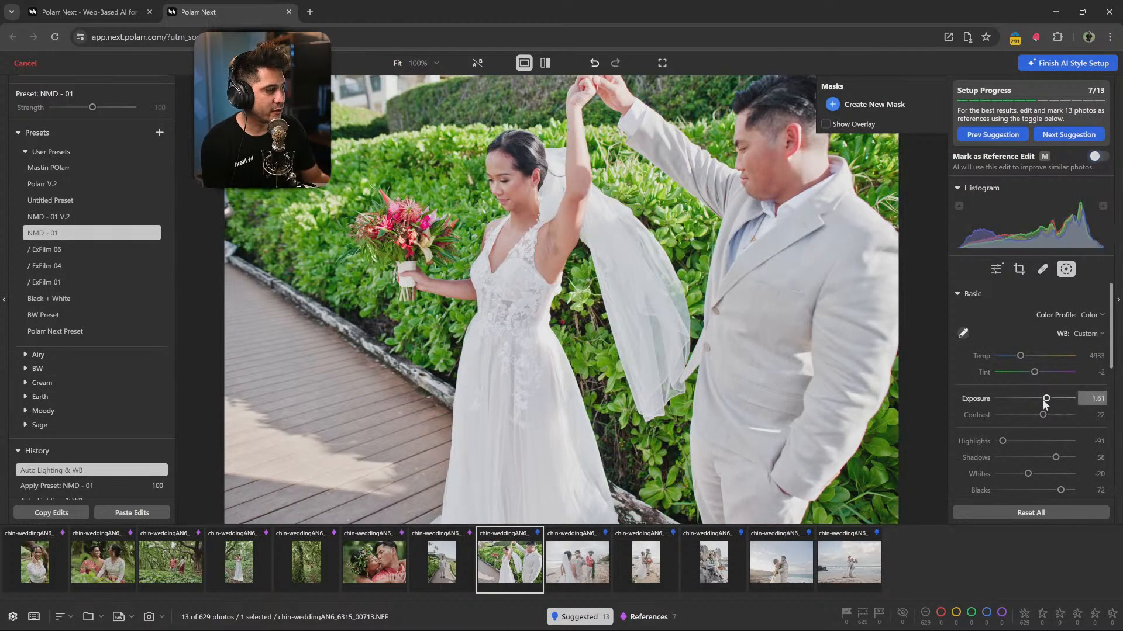
pyautogui.moveTo(1044, 398); pyautogui.dragTo(1041, 414)
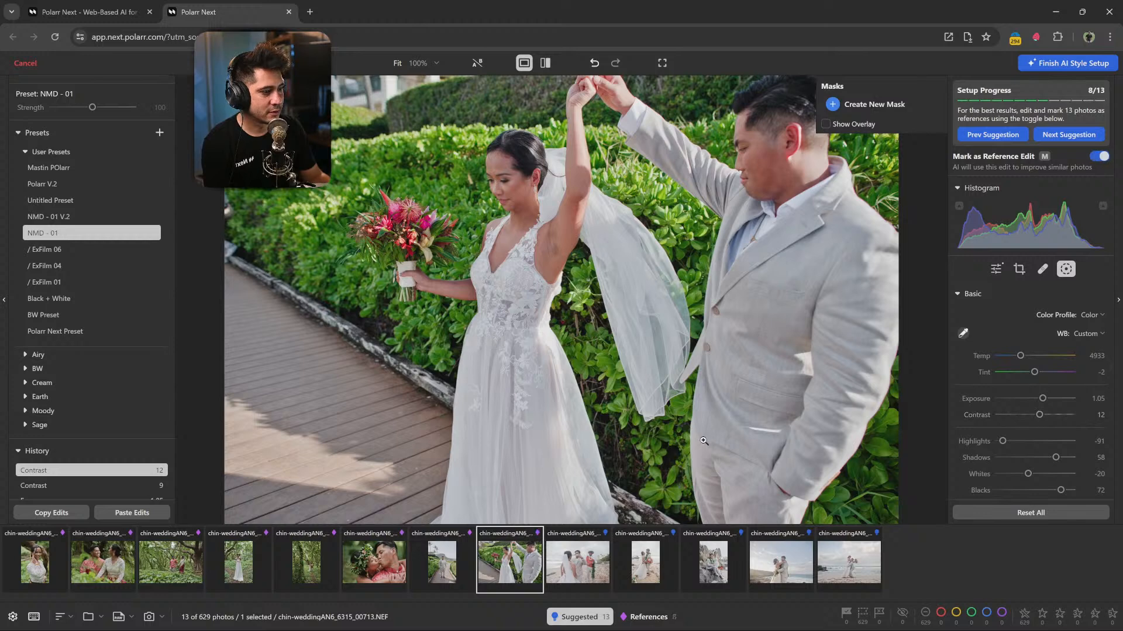
# Set the beach ceremony photo's exposure to 0.85, contrast to 20 and temperature to 5370, and straighten it by -1.85°.
pyautogui.click(589, 572)
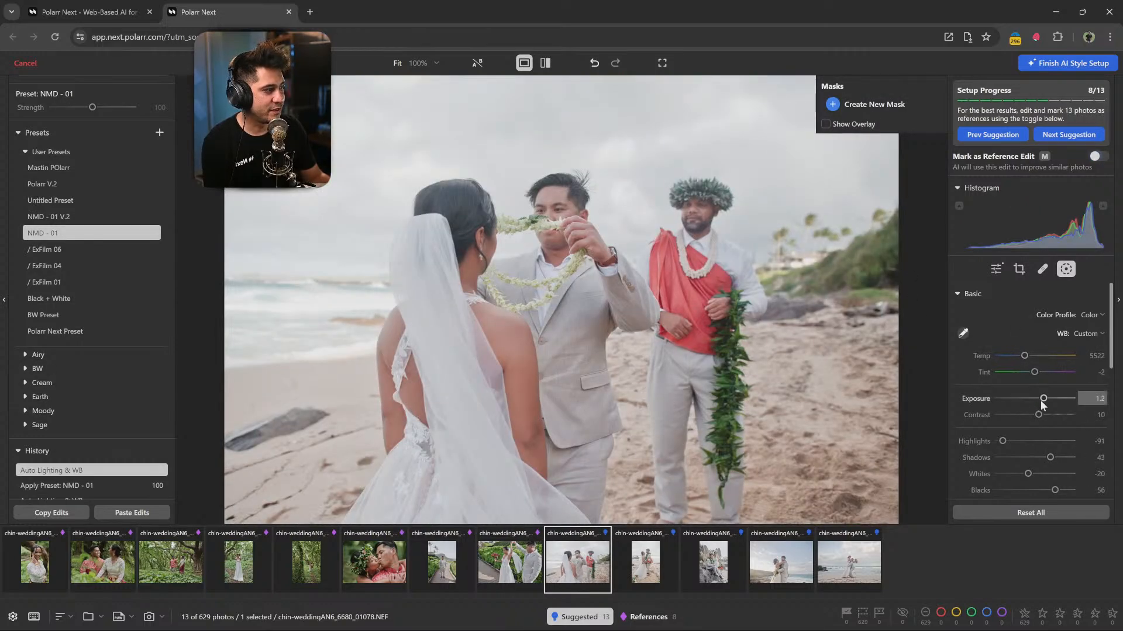
pyautogui.moveTo(1044, 402); pyautogui.dragTo(1041, 415)
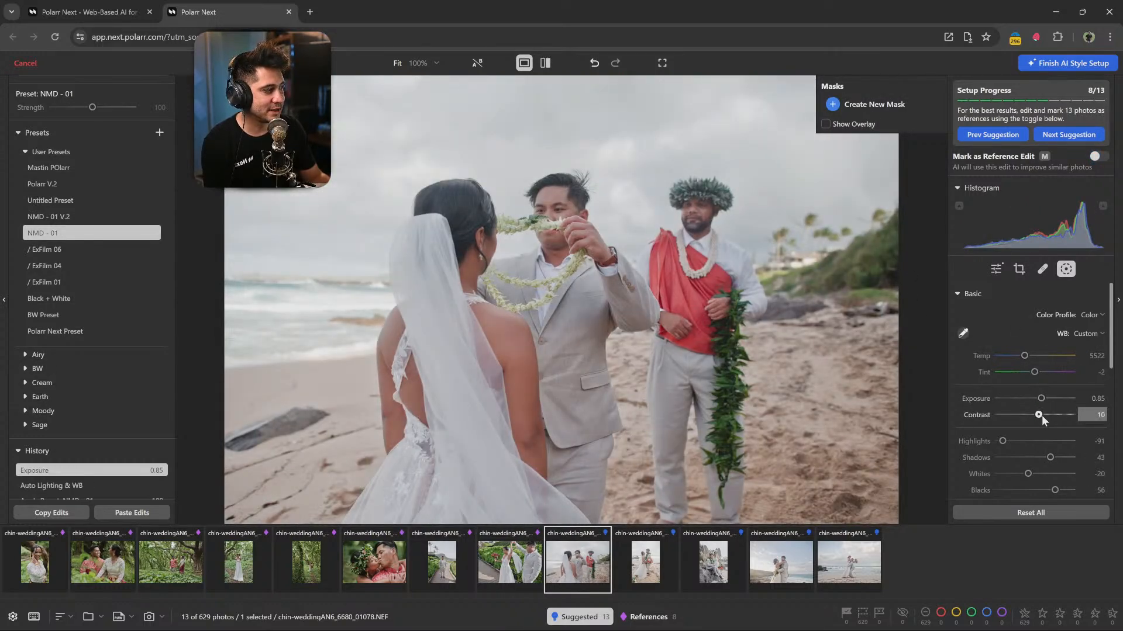
pyautogui.moveTo(1024, 356); pyautogui.dragTo(1023, 355)
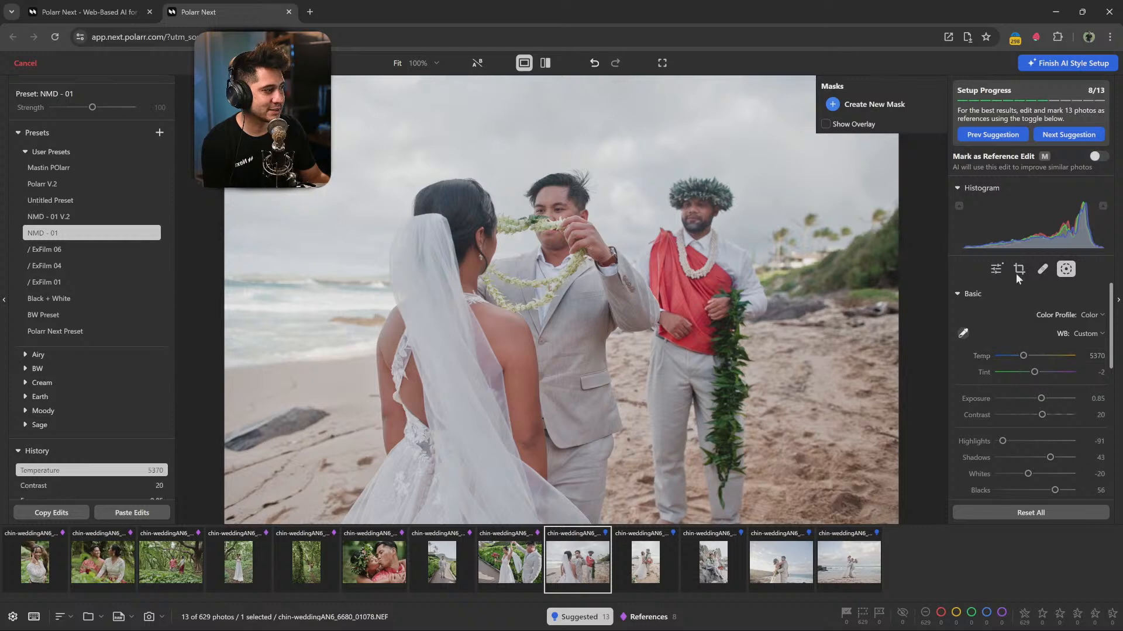
pyautogui.click(1019, 269)
pyautogui.moveTo(880, 312); pyautogui.dragTo(896, 287)
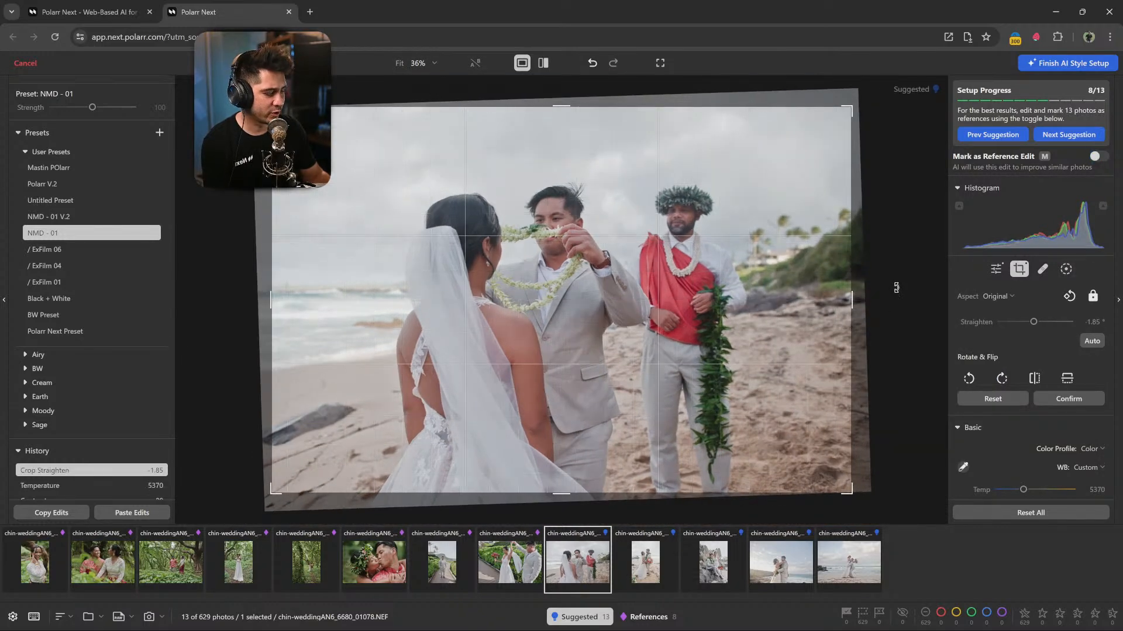
pyautogui.press('Return')
# Set the ceremony photo's shadows to 45, whites to -3 and blacks to 35, and mark it as a reference edit.
pyautogui.moveTo(1050, 457); pyautogui.dragTo(1050, 491)
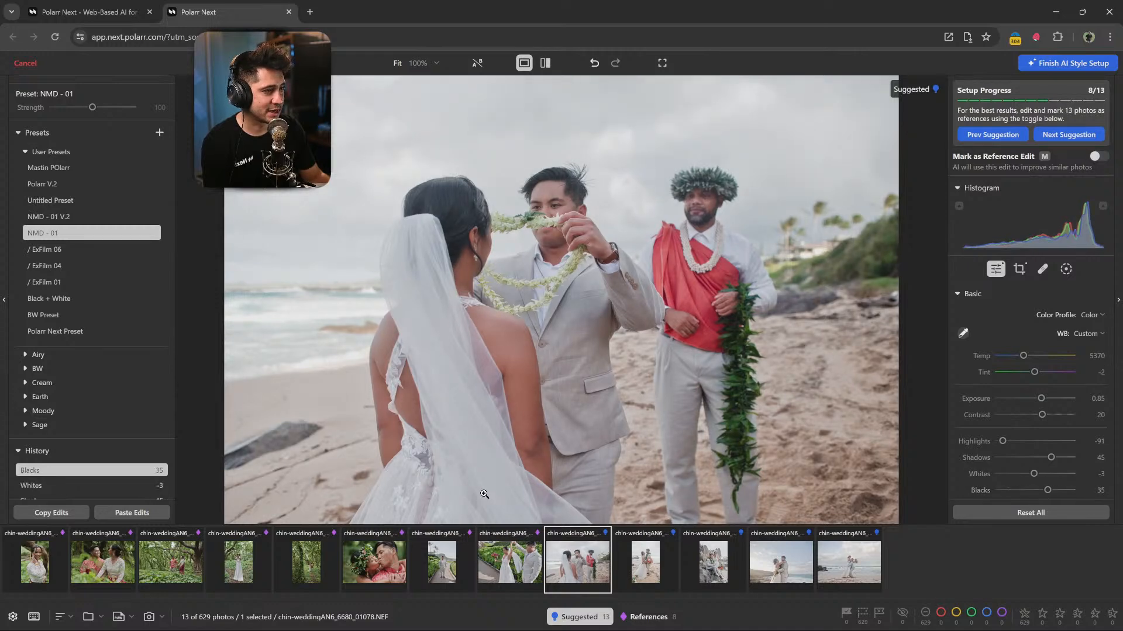
pyautogui.press('m')
# Copy the ceremony photo's edits and paste them onto the portrait of the couple inside the flower circle.
pyautogui.click(658, 564)
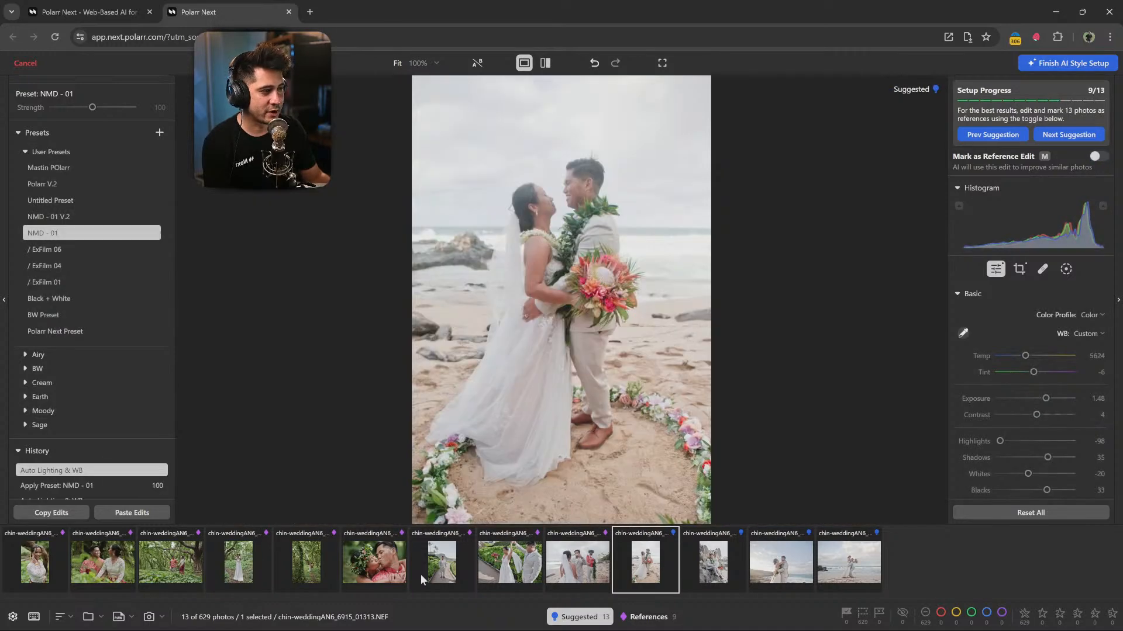
pyautogui.click(587, 562)
pyautogui.click(63, 514)
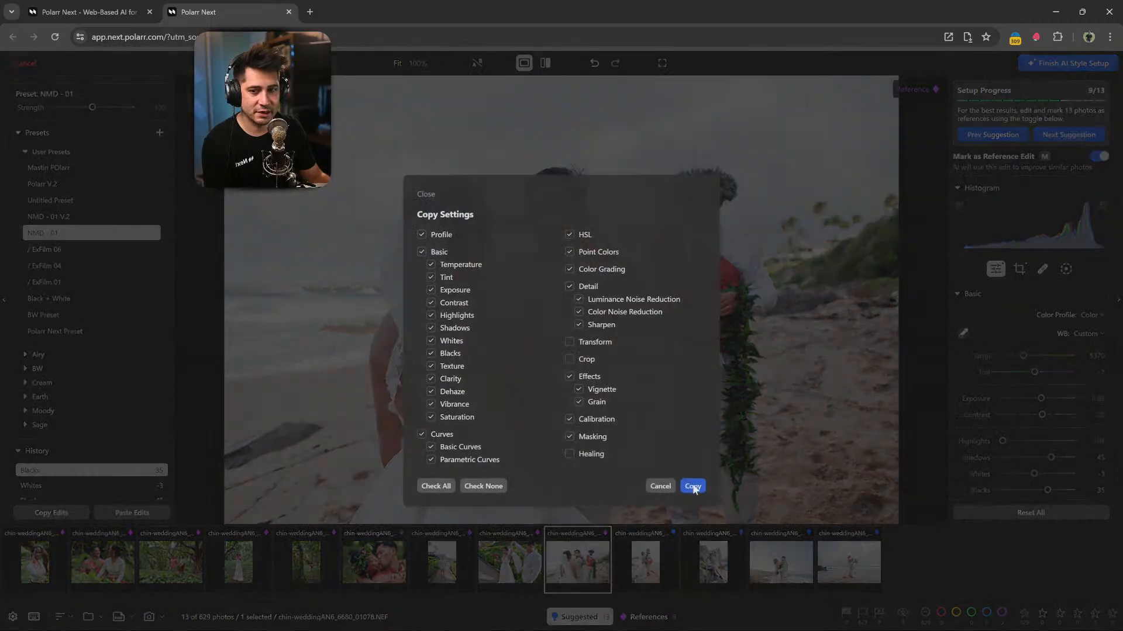
pyautogui.click(693, 484)
pyautogui.press('Right')
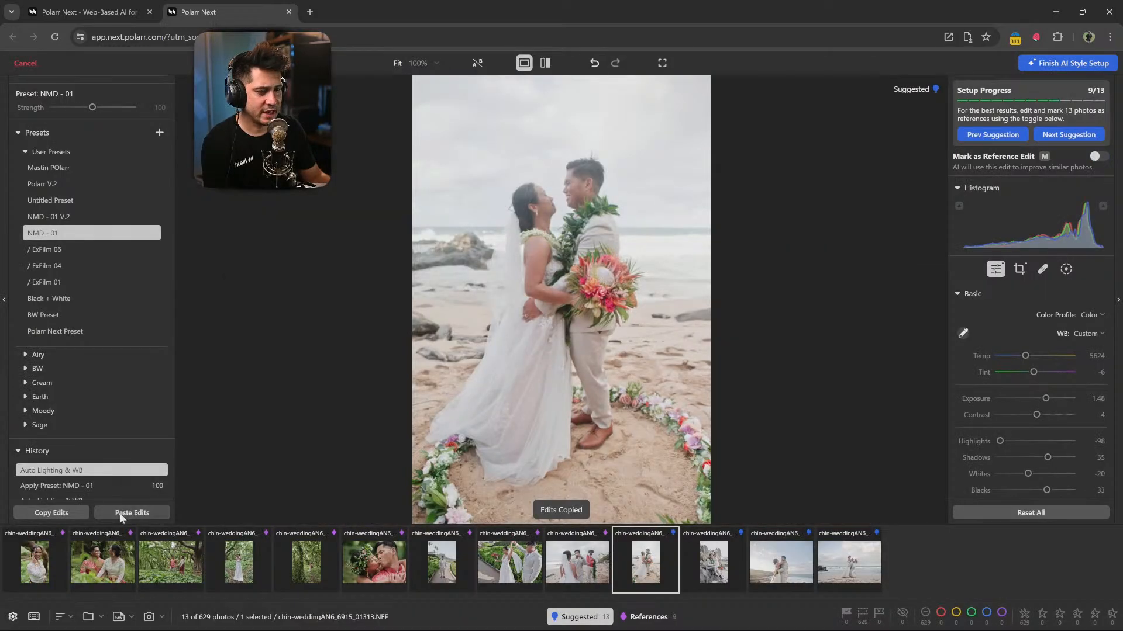
pyautogui.click(131, 512)
# Finish the couple-on-the-rocks photo as a reference edit using the copied edits with exposure 1.4, contrast 11 and shadows 43.
pyautogui.click(721, 572)
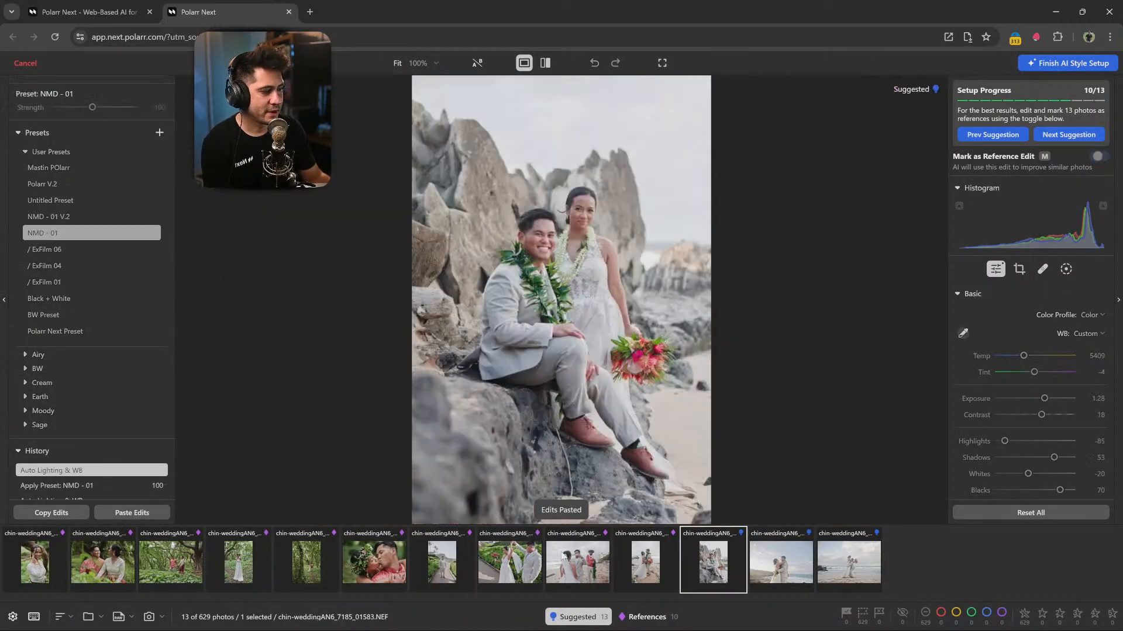
pyautogui.click(132, 513)
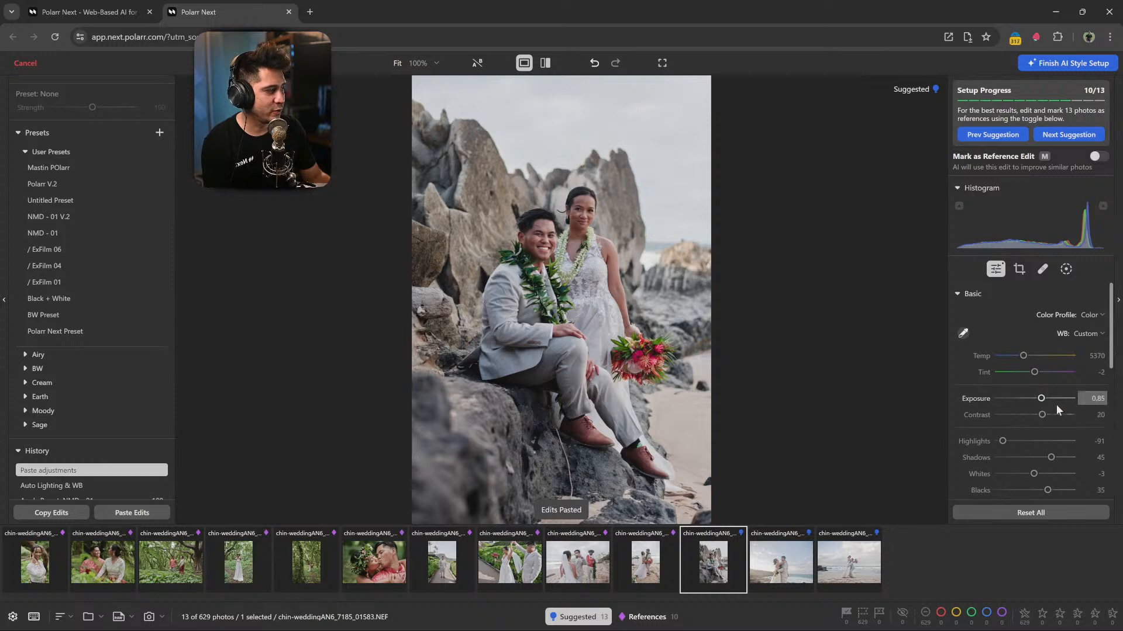
pyautogui.moveTo(1041, 398); pyautogui.dragTo(1038, 415)
pyautogui.moveTo(1051, 458); pyautogui.dragTo(1050, 459)
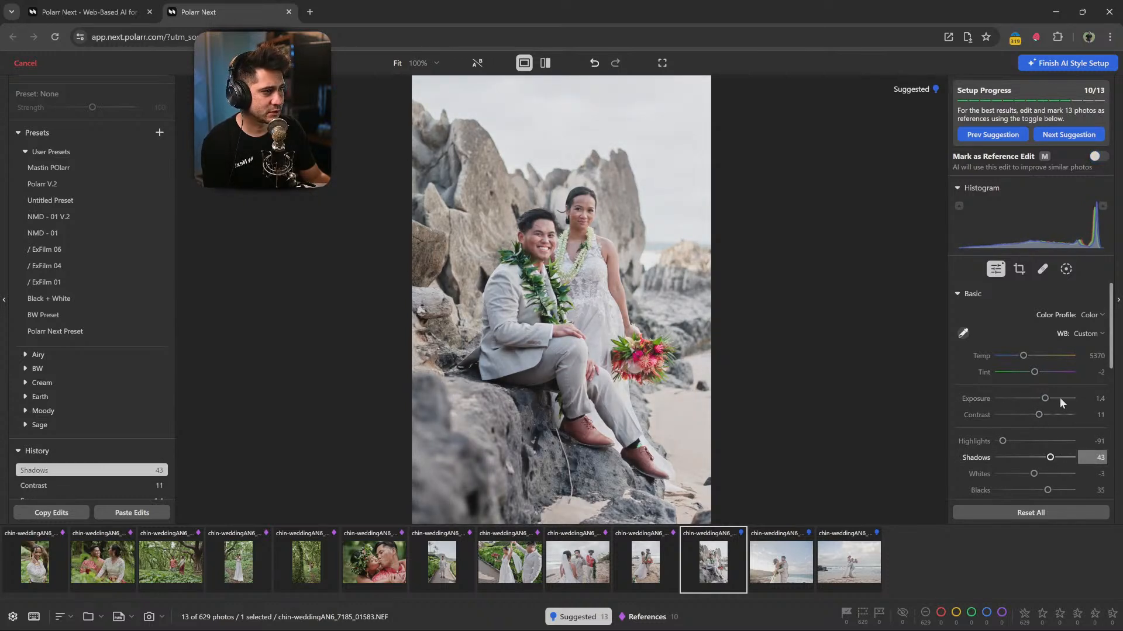
pyautogui.press('m')
# Set the oceanside embrace photo's exposure to 0.7 and contrast to 16, and straighten it by -1.86°.
pyautogui.click(791, 567)
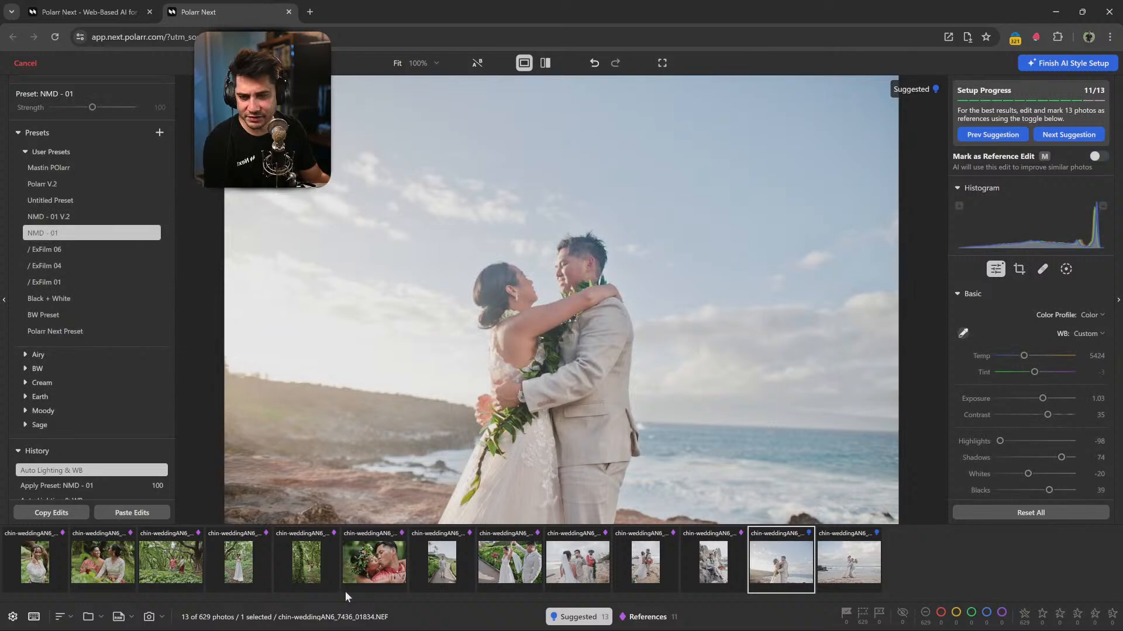
pyautogui.press('m')
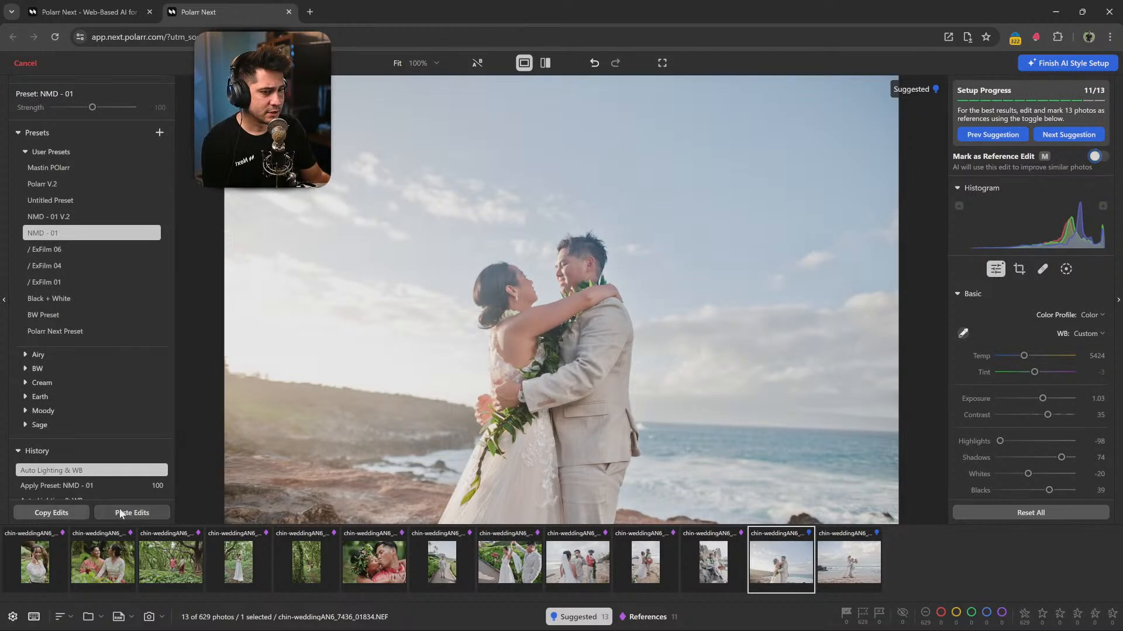
pyautogui.moveTo(1043, 399); pyautogui.dragTo(1041, 417)
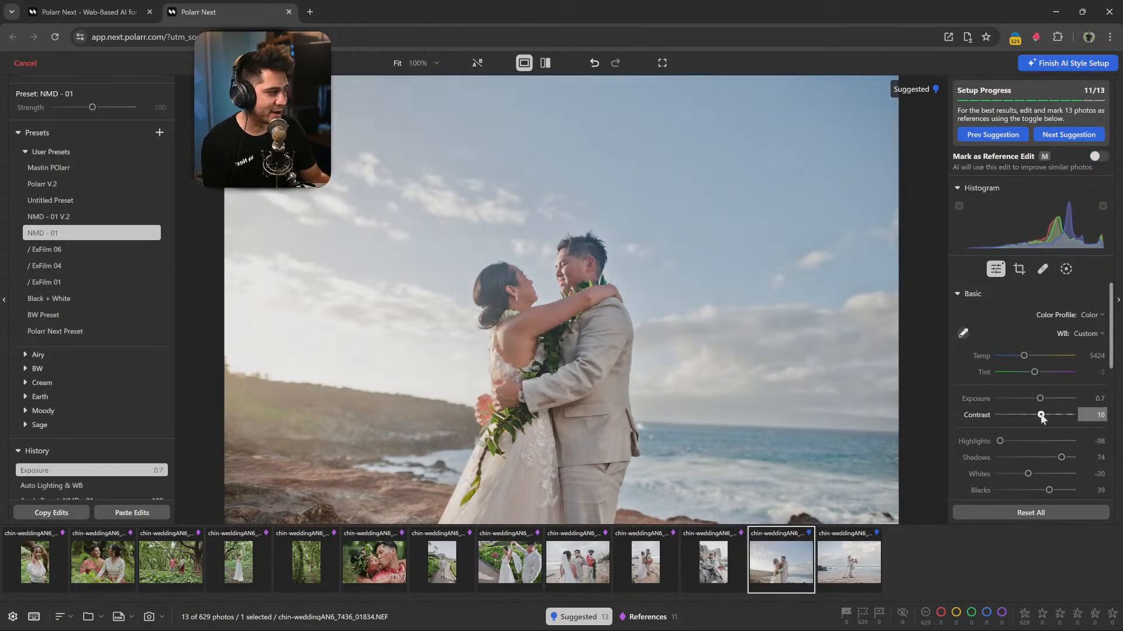
pyautogui.click(1019, 269)
pyautogui.moveTo(893, 298); pyautogui.dragTo(889, 293)
pyautogui.press('Return')
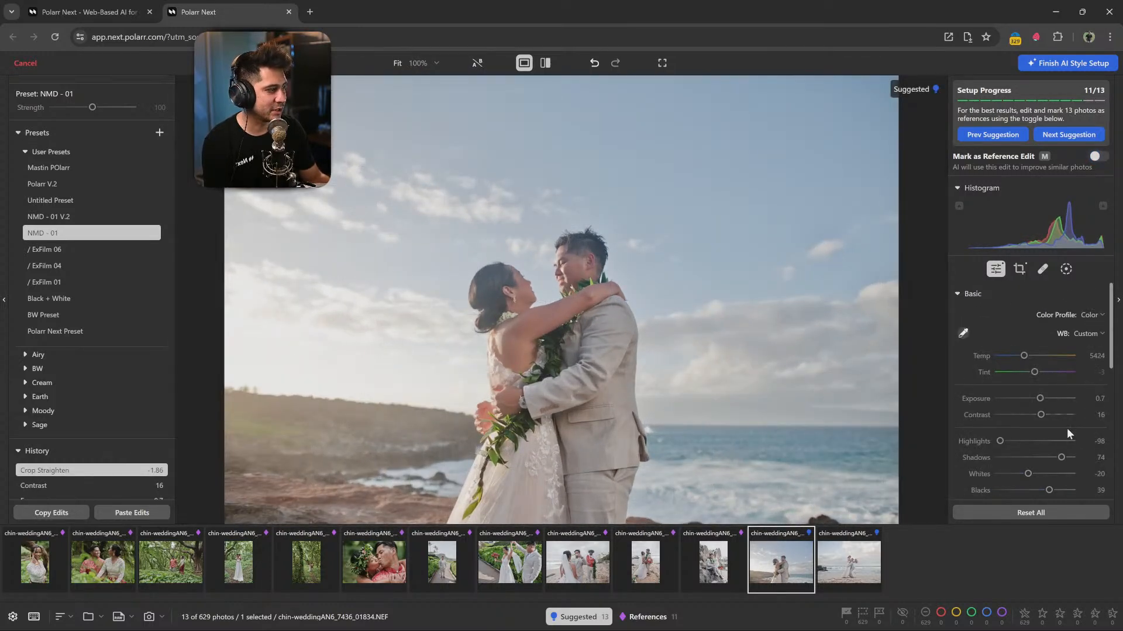
# Refine the oceanside embrace photo to contrast 18 and shadows 59, and mark it as a reference edit.
pyautogui.press('m')
pyautogui.moveTo(1042, 417); pyautogui.dragTo(1043, 417)
pyautogui.moveTo(1061, 458); pyautogui.dragTo(1057, 459)
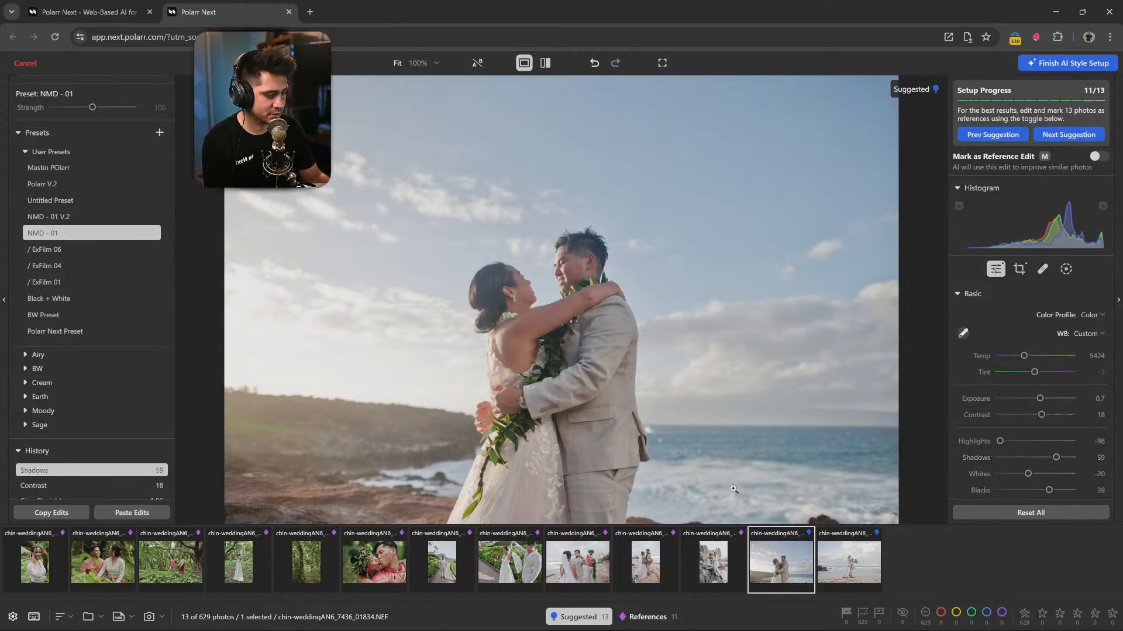
pyautogui.press('m')
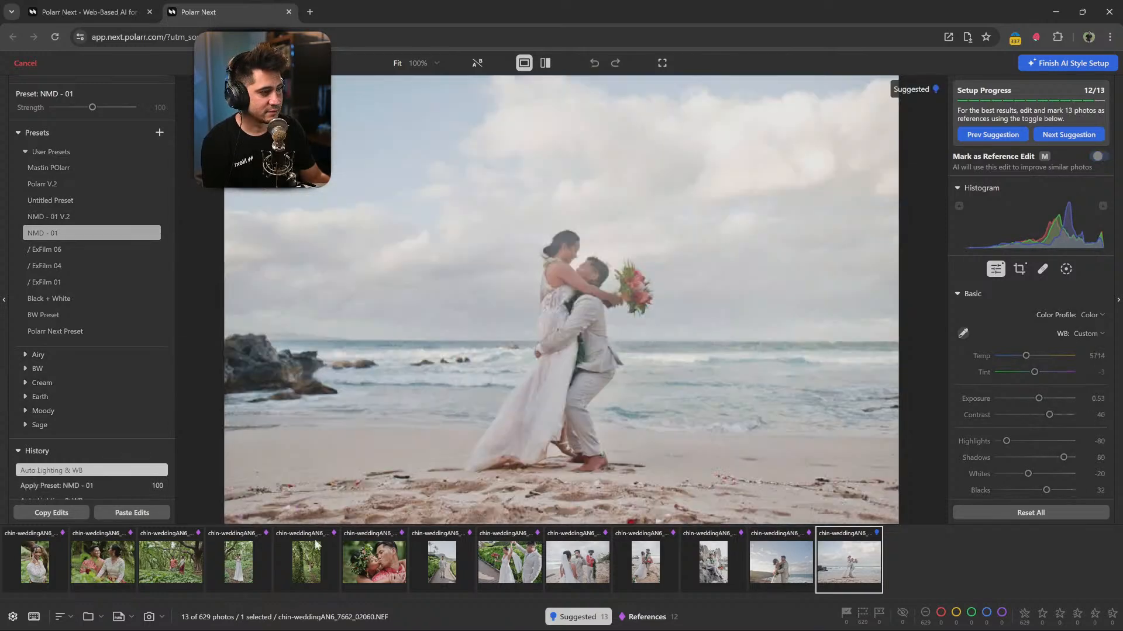
# Paste the copied edits onto the beach photo of the couple lifting in embrace, and set exposure to 0.2 and contrast to 26.
pyautogui.press('Right')
pyautogui.click(147, 514)
pyautogui.press('m')
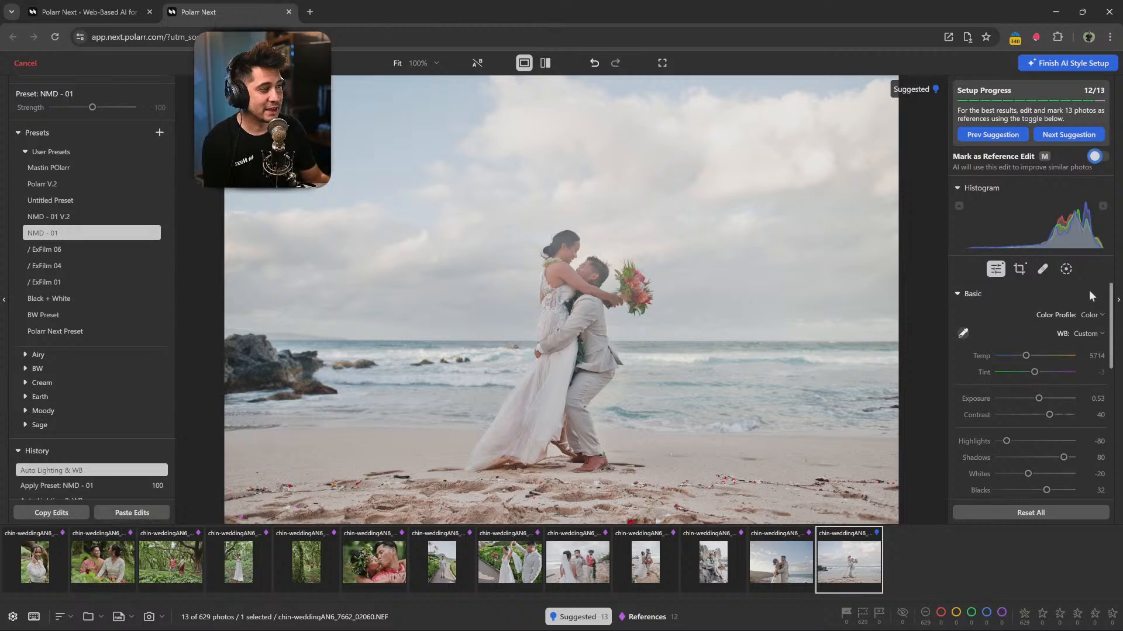
pyautogui.moveTo(1038, 399); pyautogui.dragTo(1036, 398)
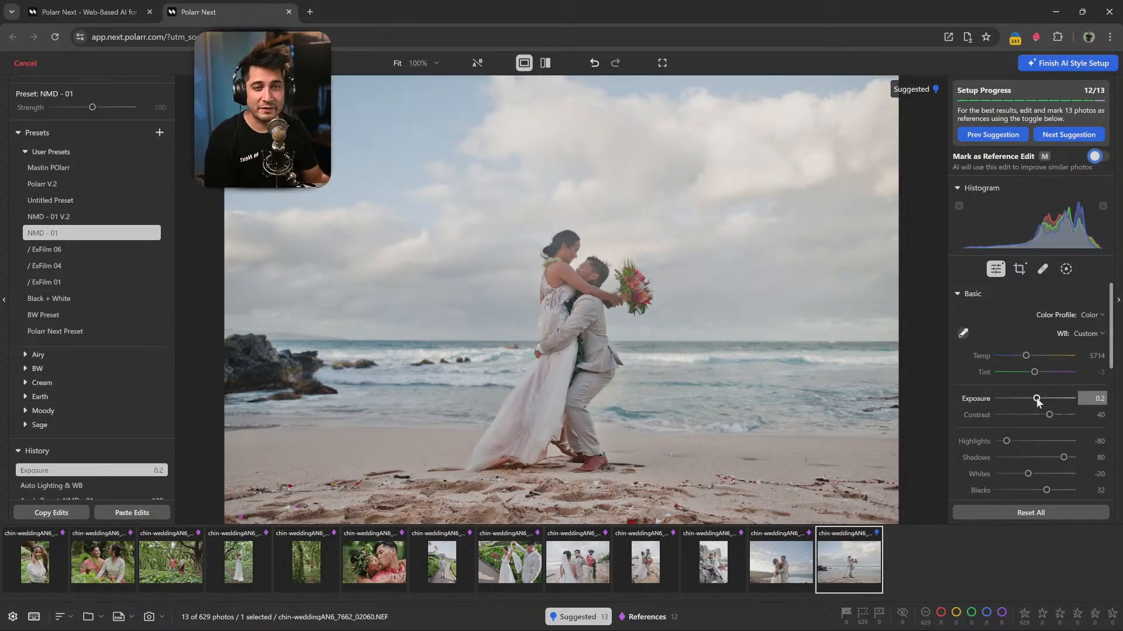
pyautogui.press('m')
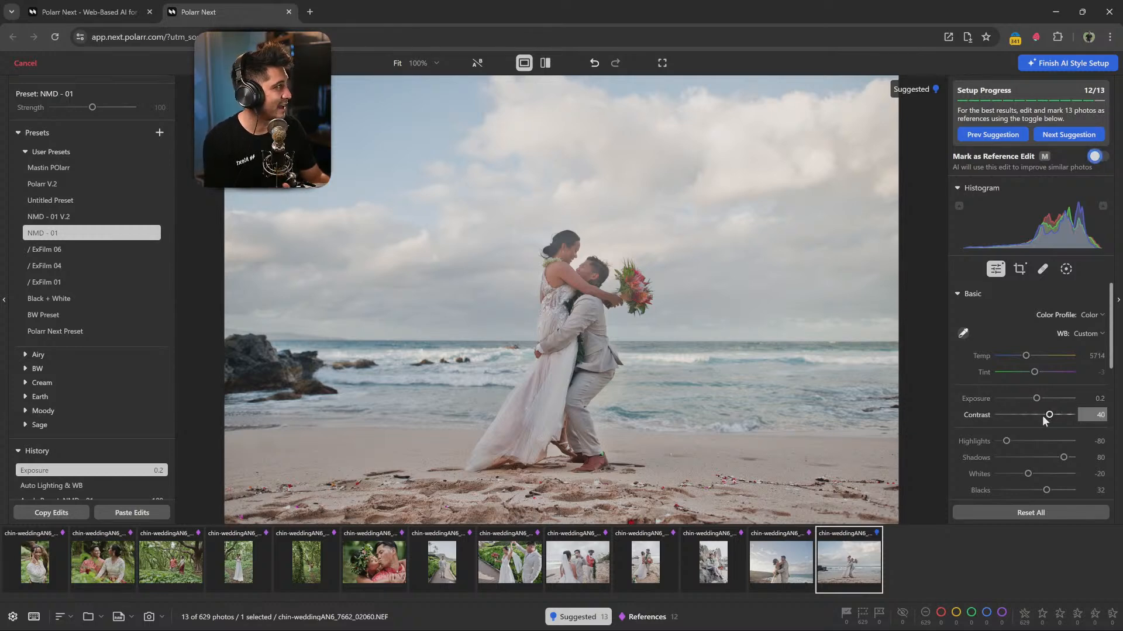
pyautogui.click(1042, 415)
pyautogui.click(1044, 415)
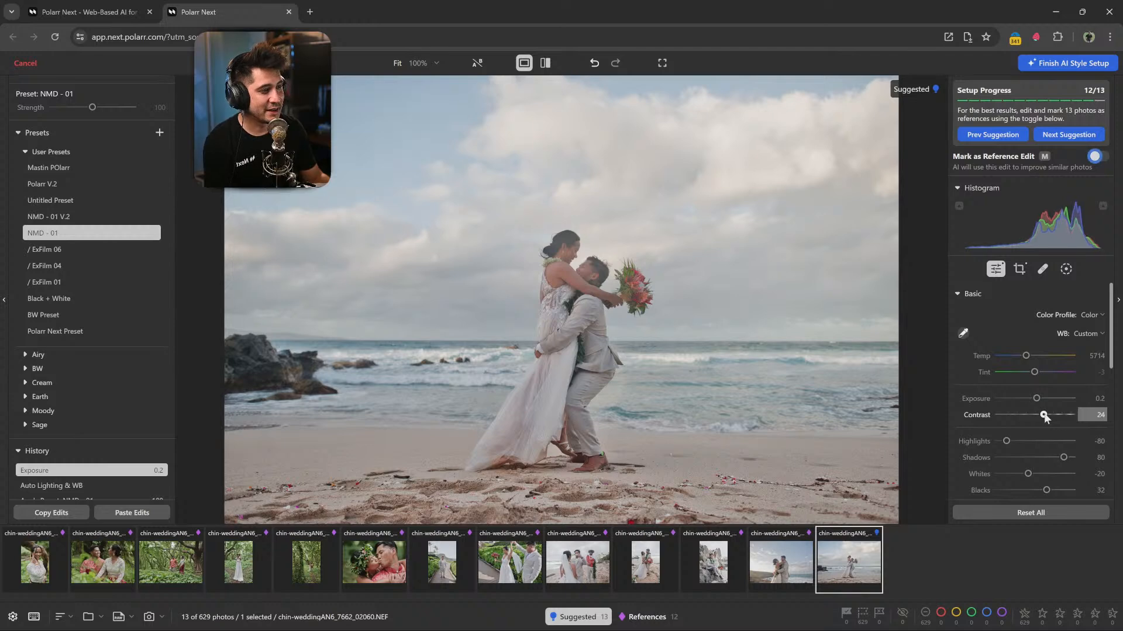
# Set the beach lift photo's shadows to 61 and whites to -4, and mark it as a reference edit.
pyautogui.click(1058, 457)
pyautogui.moveTo(1057, 459); pyautogui.dragTo(1034, 474)
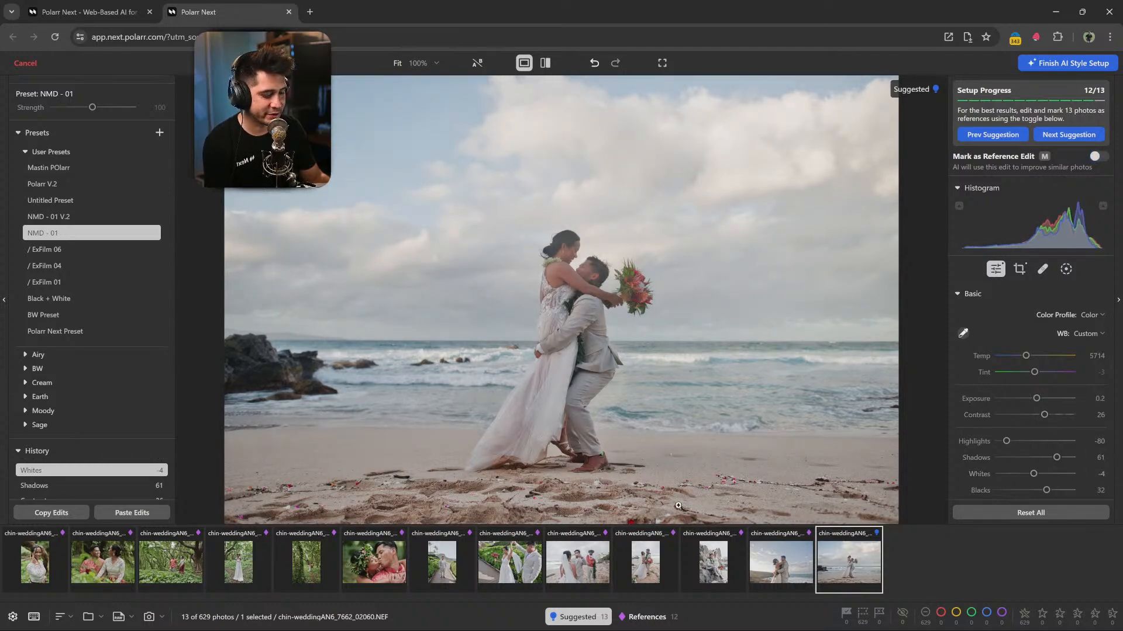
pyautogui.press('m')
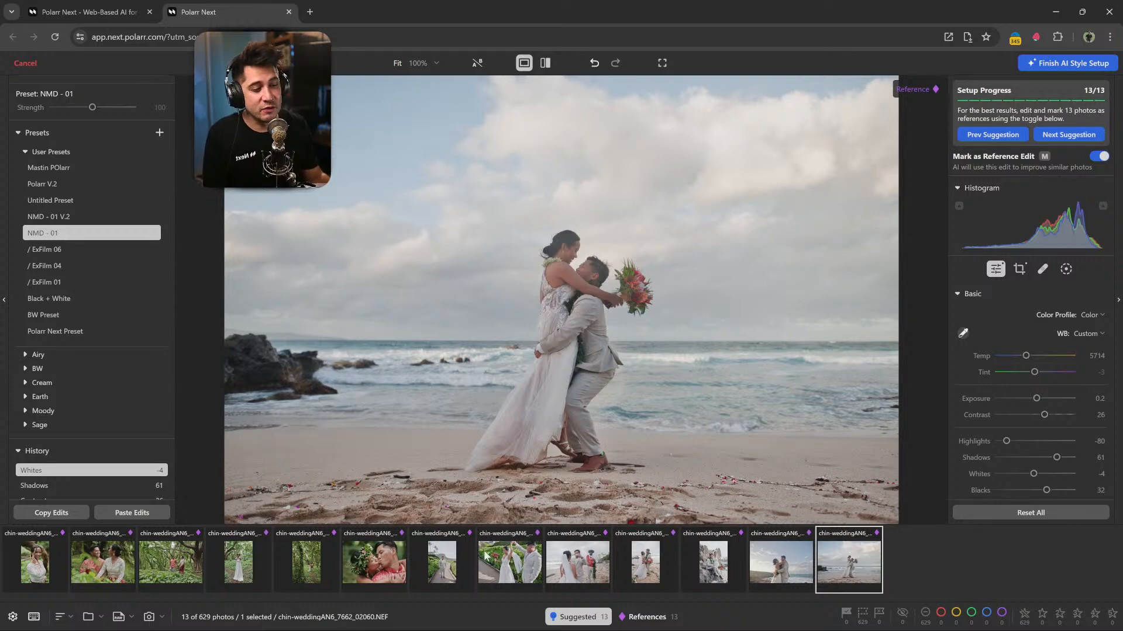
# Unmark the last three suggested photos as references and try finishing the AI style setup, cancelling at the missing-references warning.
pyautogui.click(1097, 158)
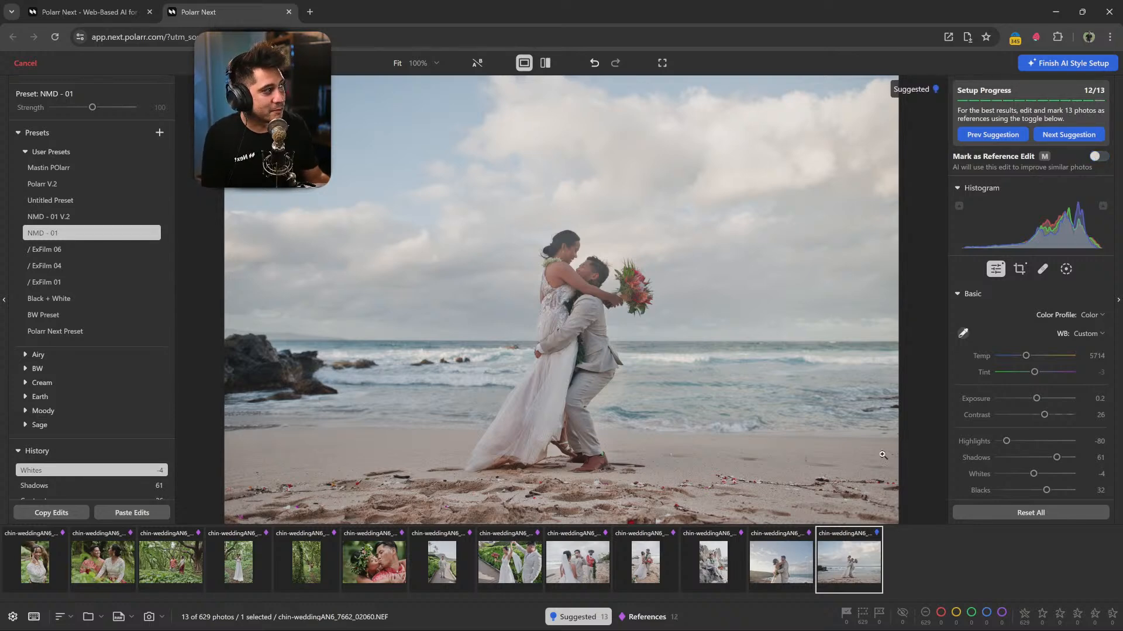
pyautogui.click(763, 582)
pyautogui.click(1096, 156)
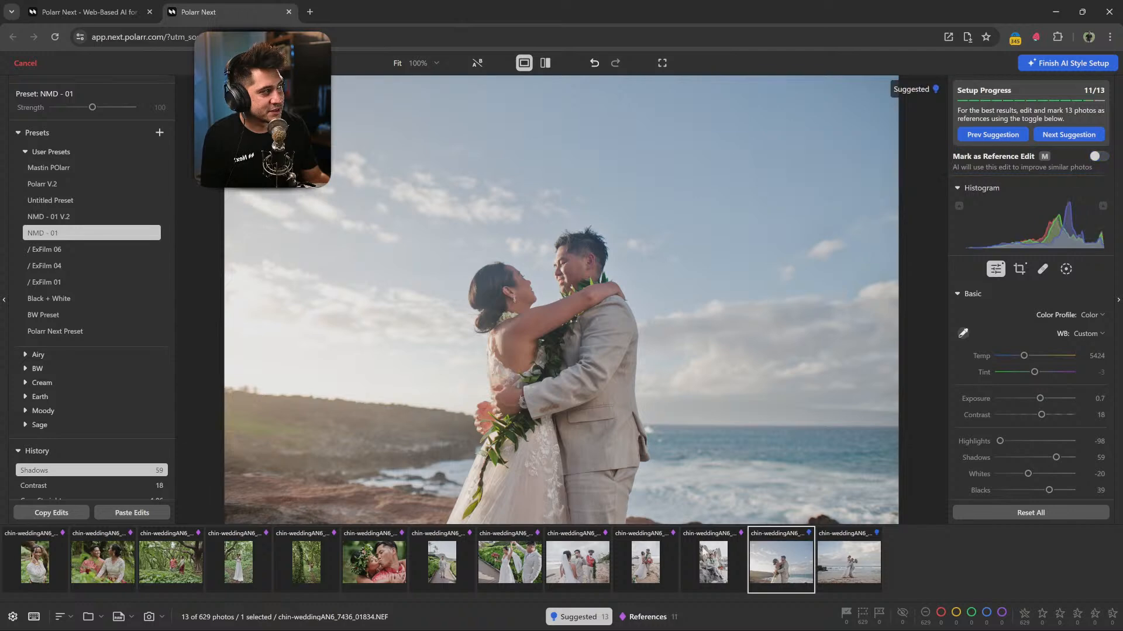
pyautogui.press('Left')
pyautogui.click(1098, 156)
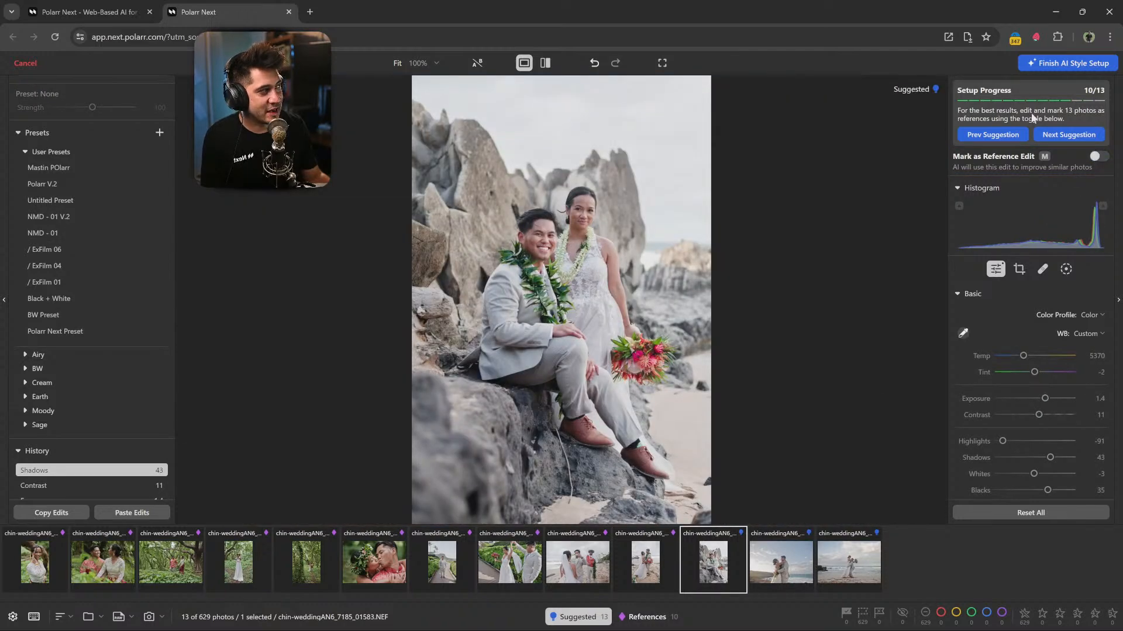
pyautogui.click(1056, 63)
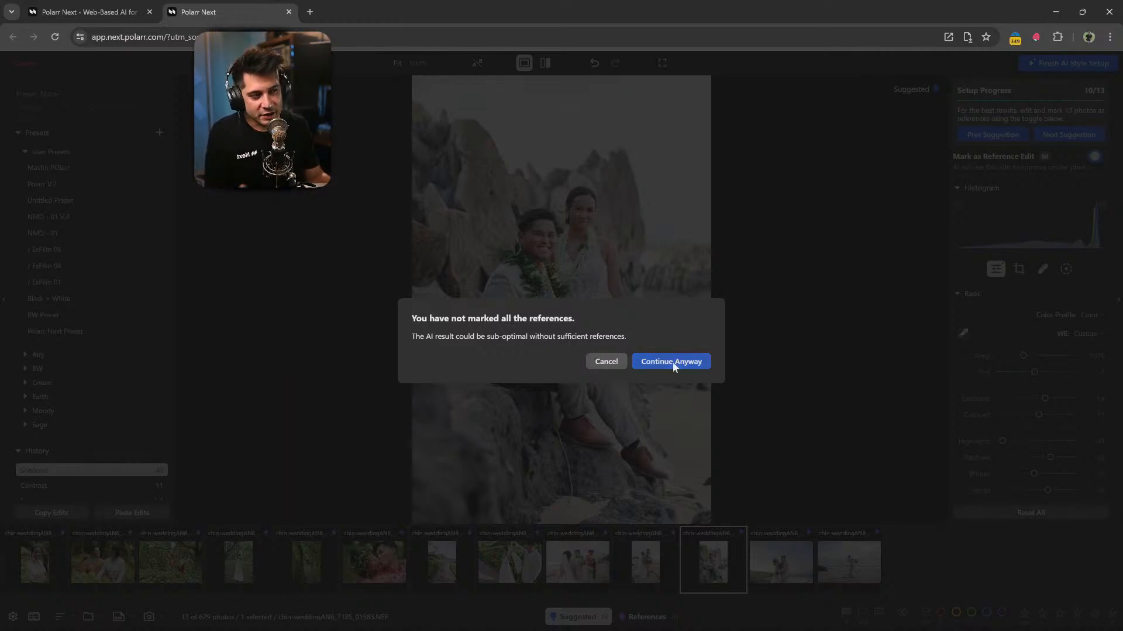
pyautogui.click(608, 363)
# Mark the couple-on-the-rocks, oceanside embrace and beach lift photos as reference edits again.
pyautogui.click(1096, 156)
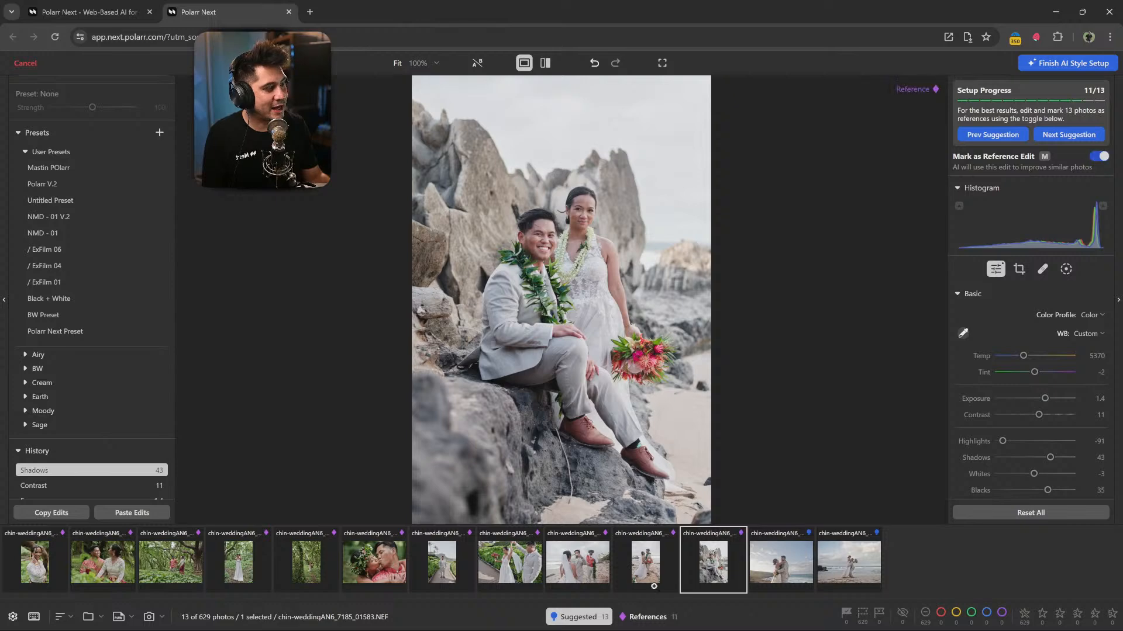
pyautogui.click(779, 568)
pyautogui.click(1097, 156)
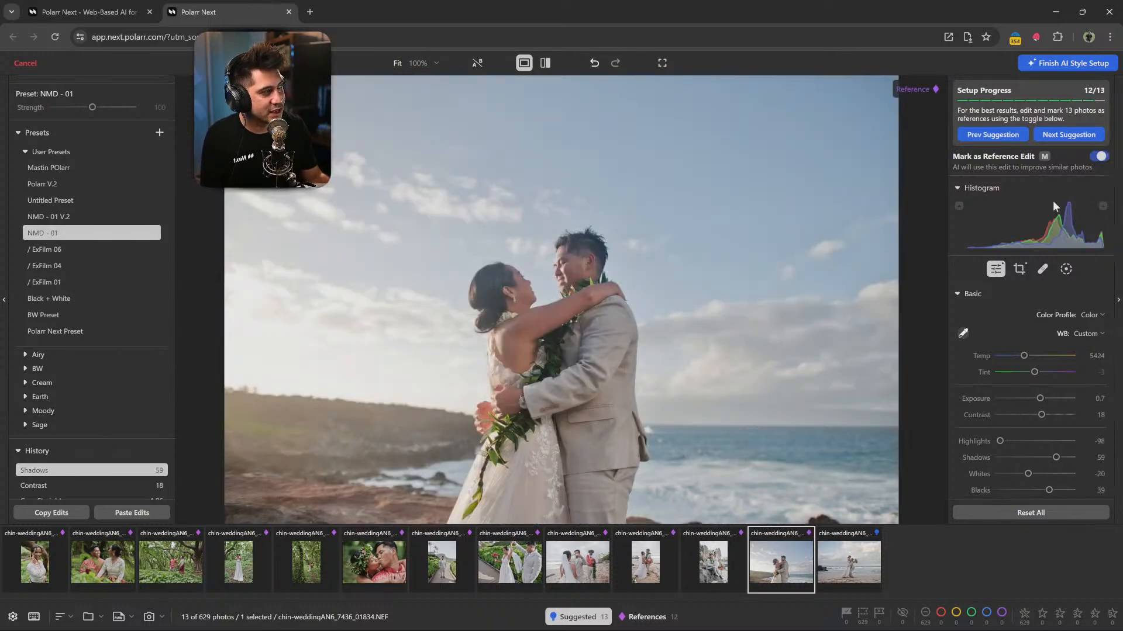
pyautogui.click(853, 560)
pyautogui.click(1097, 156)
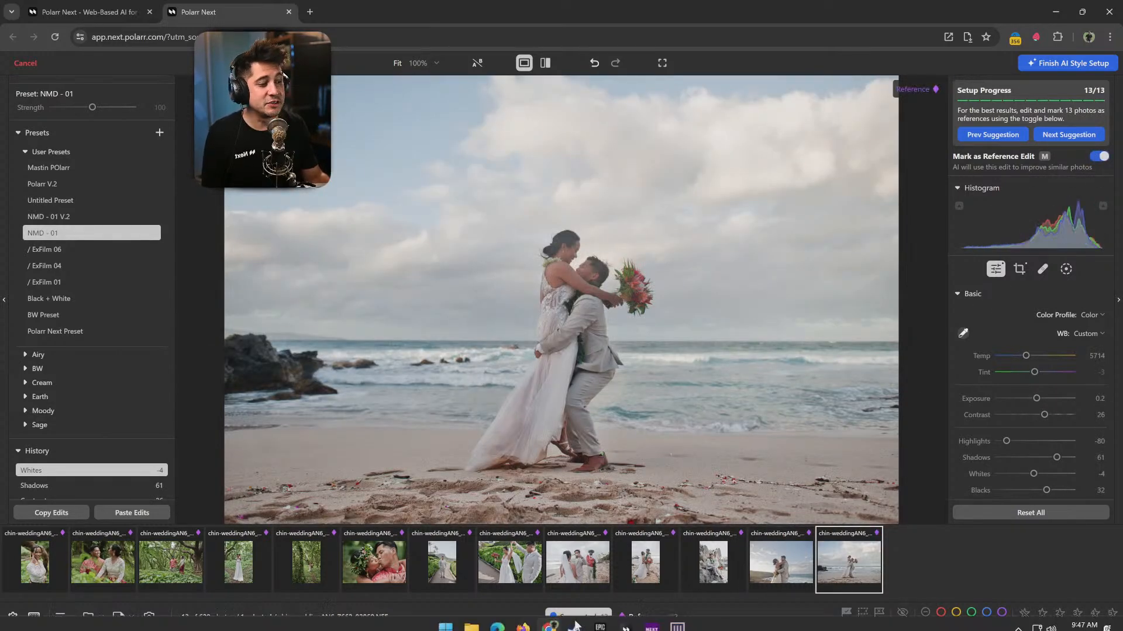
# Show all photos, paste the copied edits onto the wide cliffside kiss photo, set temperature to 5565, and mark it as a reference edit.
pyautogui.click(583, 615)
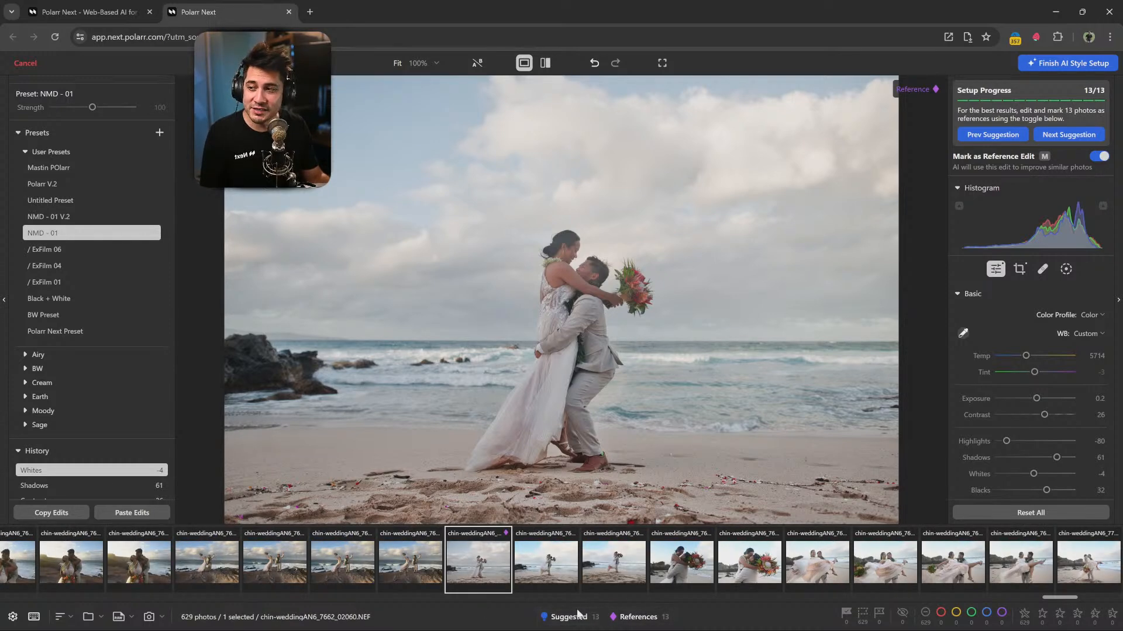
pyautogui.scroll(10, 406, 567)
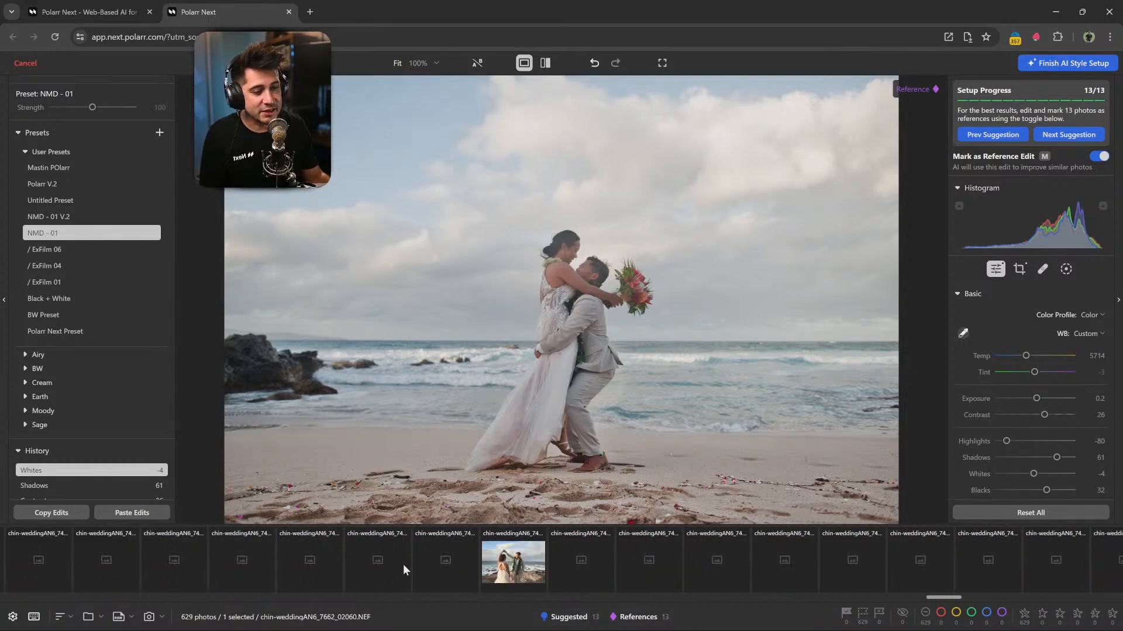
pyautogui.scroll(5, 269, 567)
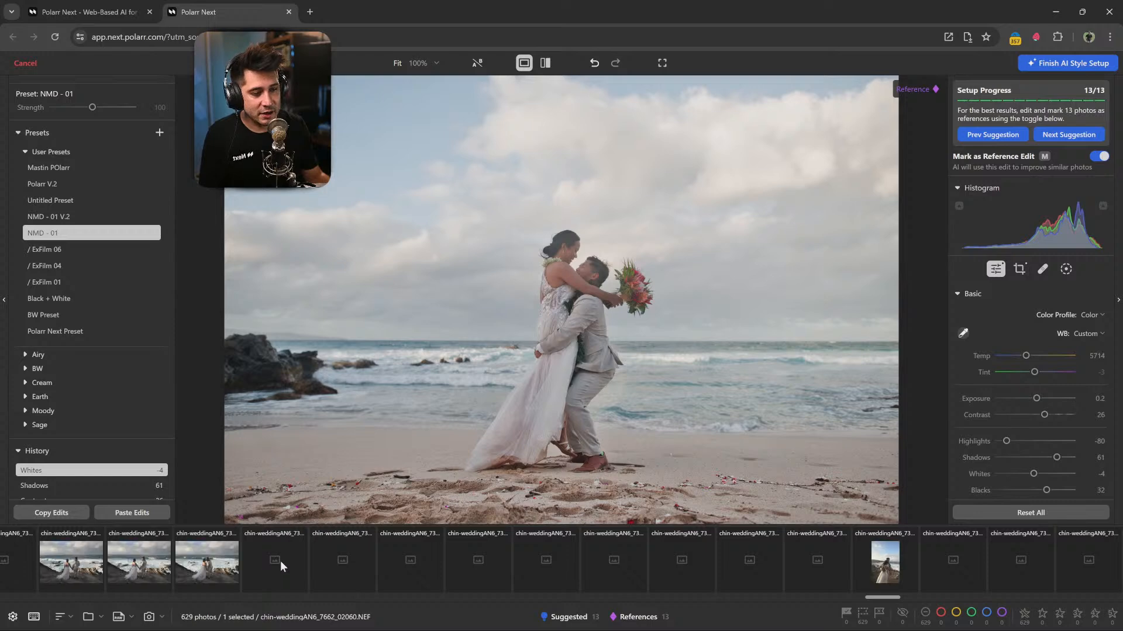
pyautogui.click(217, 562)
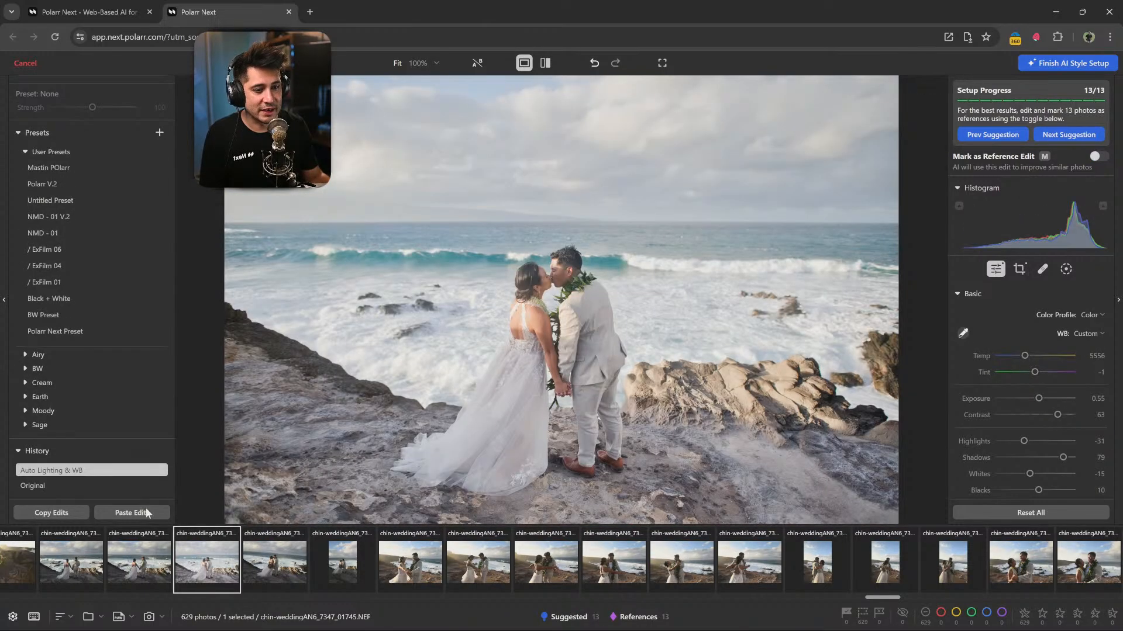
pyautogui.click(147, 513)
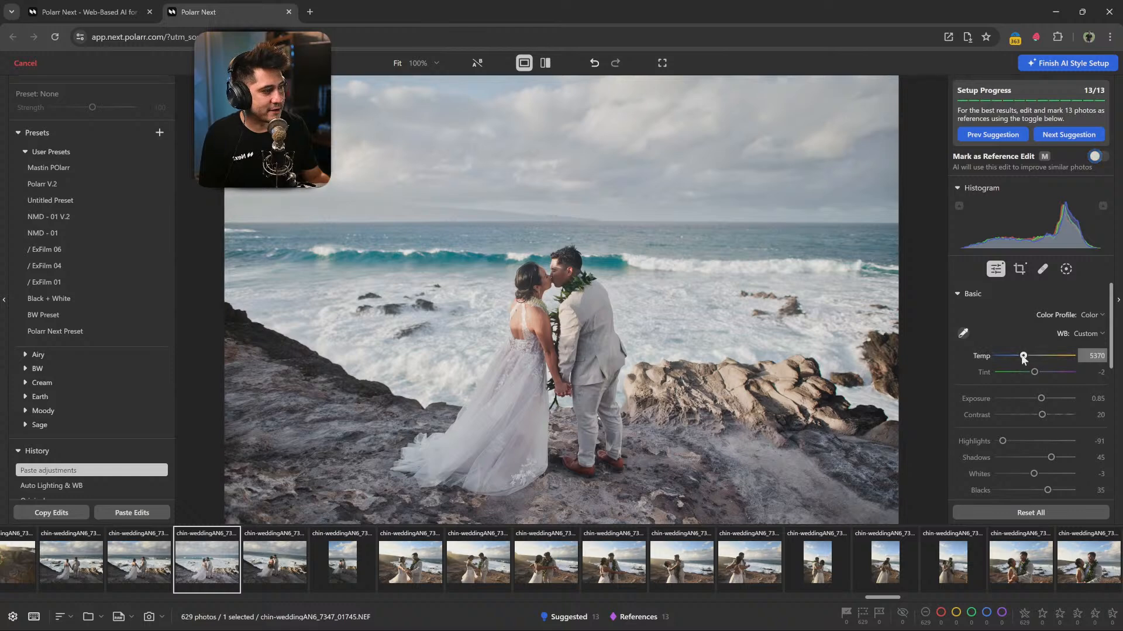
pyautogui.moveTo(1022, 355); pyautogui.dragTo(1025, 356)
pyautogui.click(1098, 156)
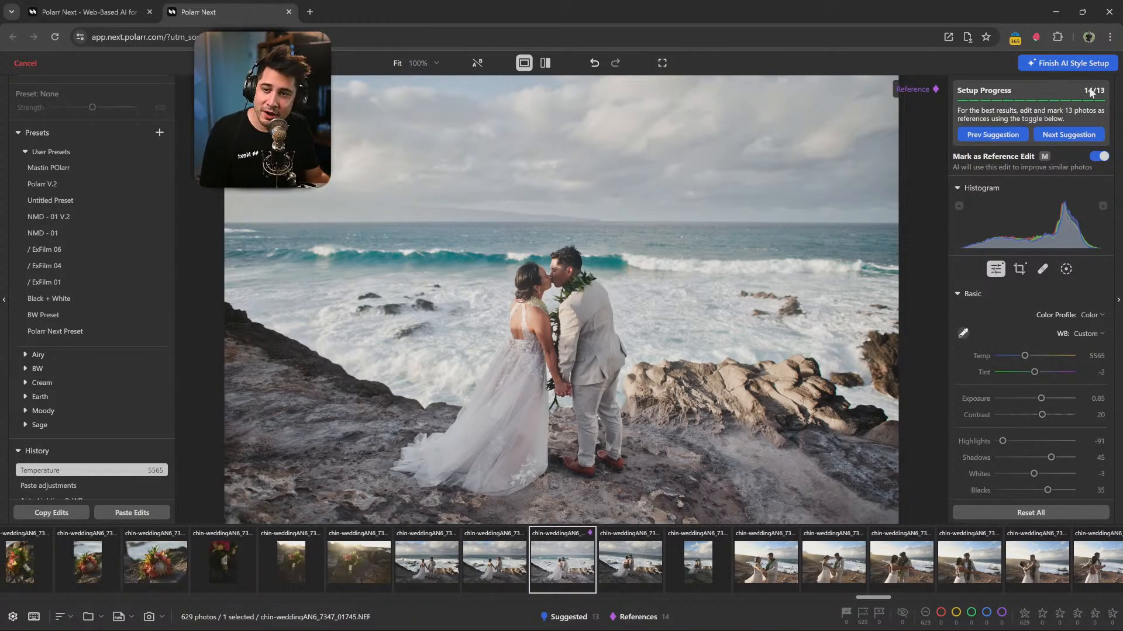
# Paste the copied edits onto the five-person family photo on the beach, set contrast to 13, and mark it as a reference edit.
pyautogui.scroll(20, 401, 580)
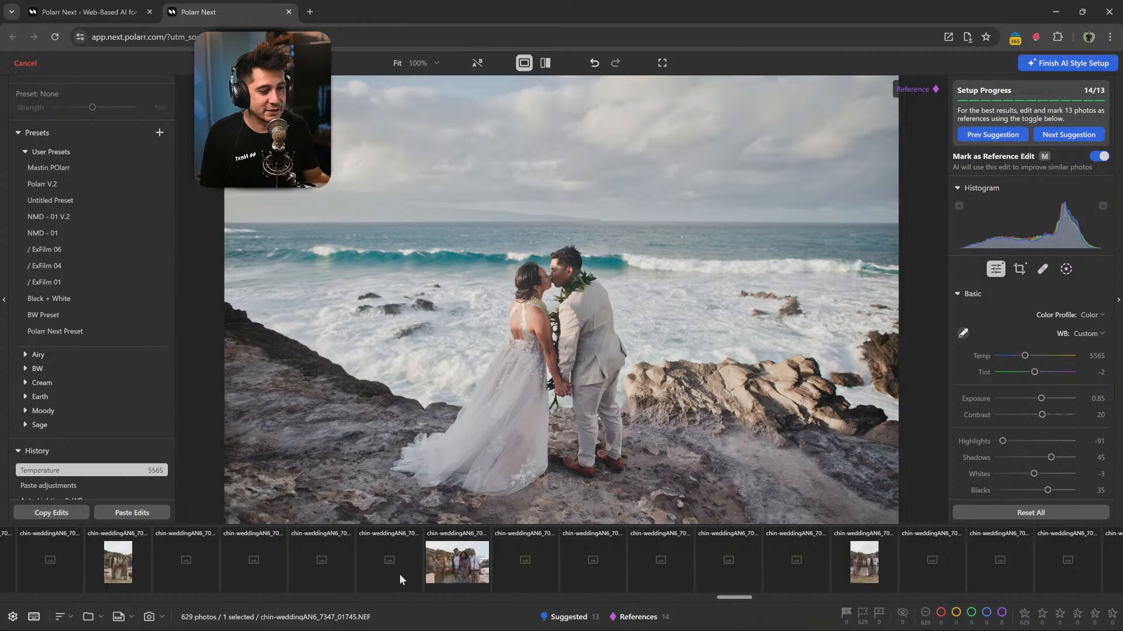
pyautogui.click(448, 567)
pyautogui.click(142, 514)
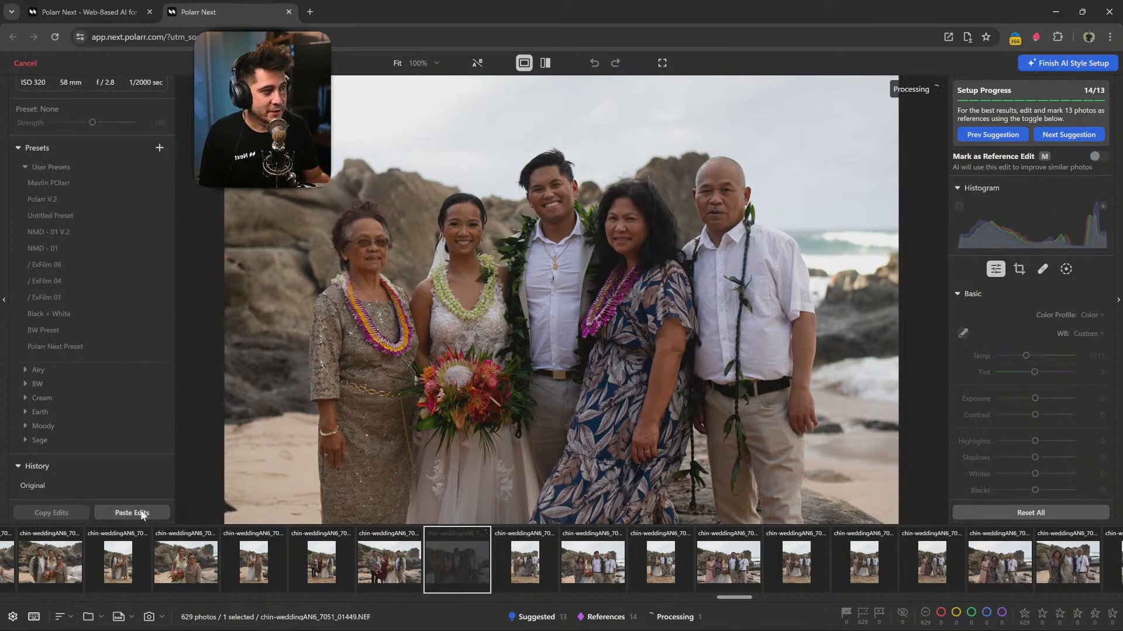
pyautogui.press('m')
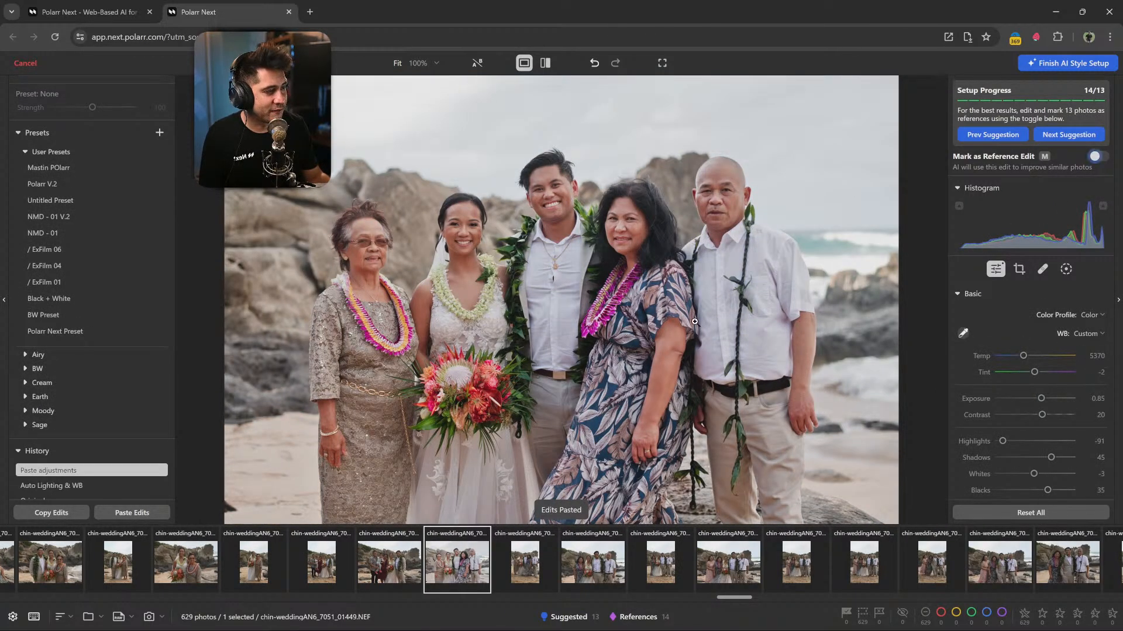
pyautogui.moveTo(1047, 415); pyautogui.dragTo(1040, 415)
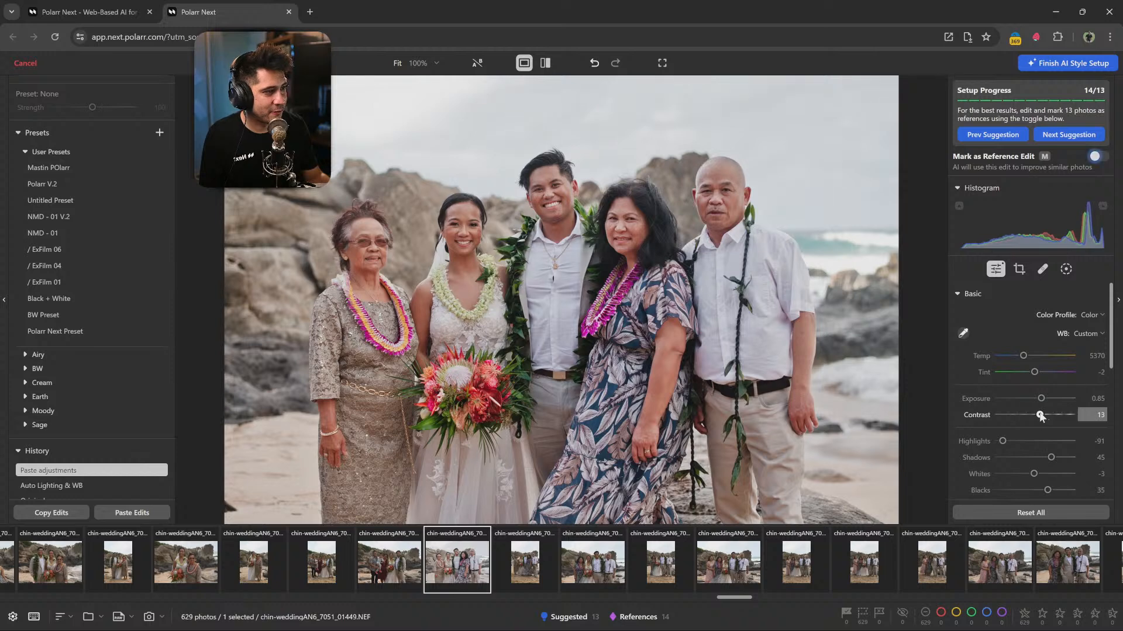
pyautogui.click(1099, 156)
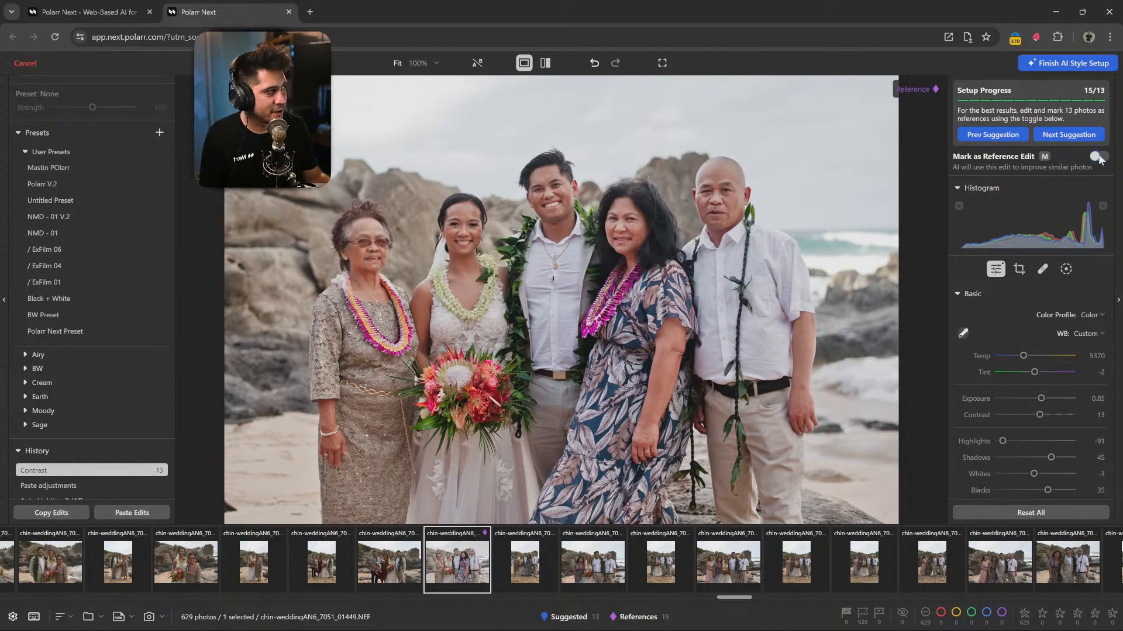
# Paste the copied edits onto the close ring-exchange photo chin-weddingAN6_6837_01235.NEF and mark it as a reference edit.
pyautogui.scroll(2, 139, 575)
pyautogui.scroll(5, 139, 576)
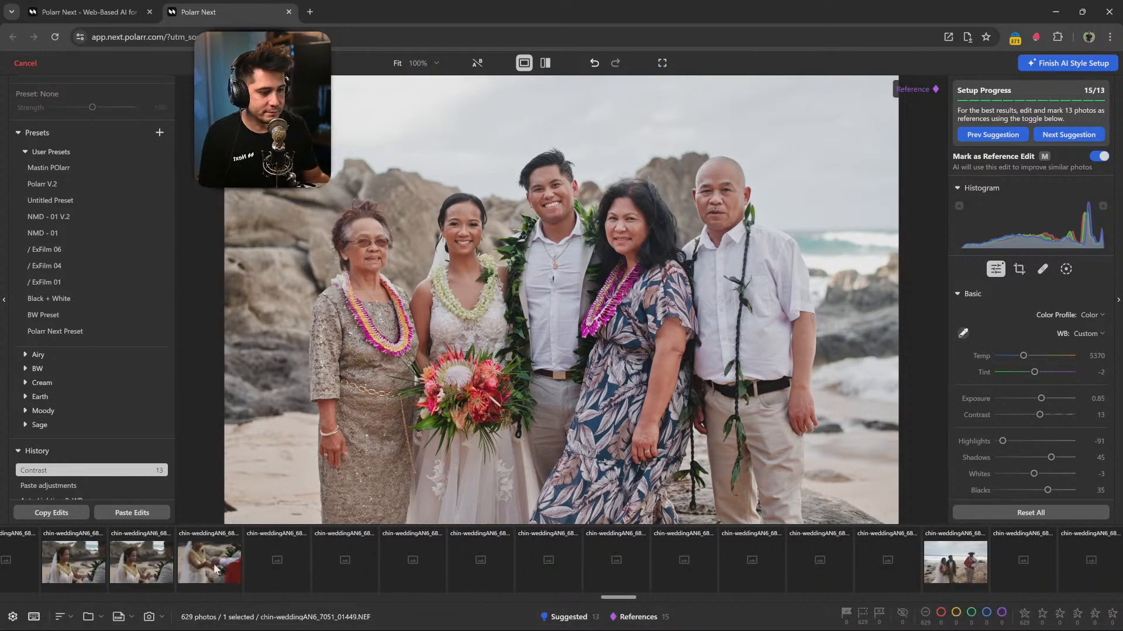
pyautogui.click(142, 563)
pyautogui.click(133, 513)
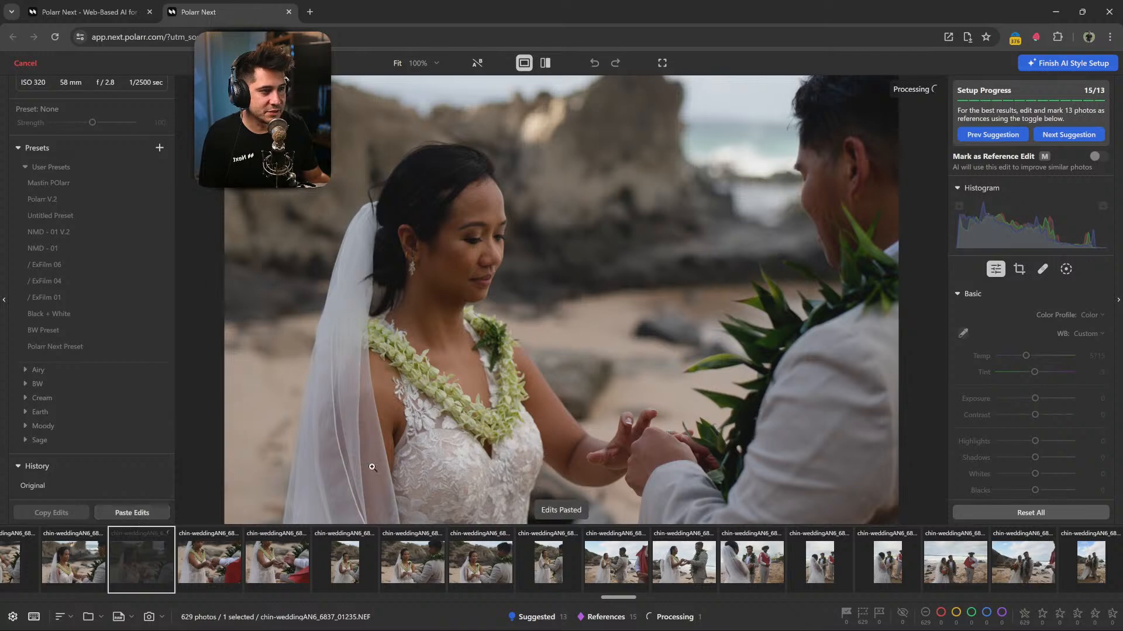
pyautogui.click(1098, 156)
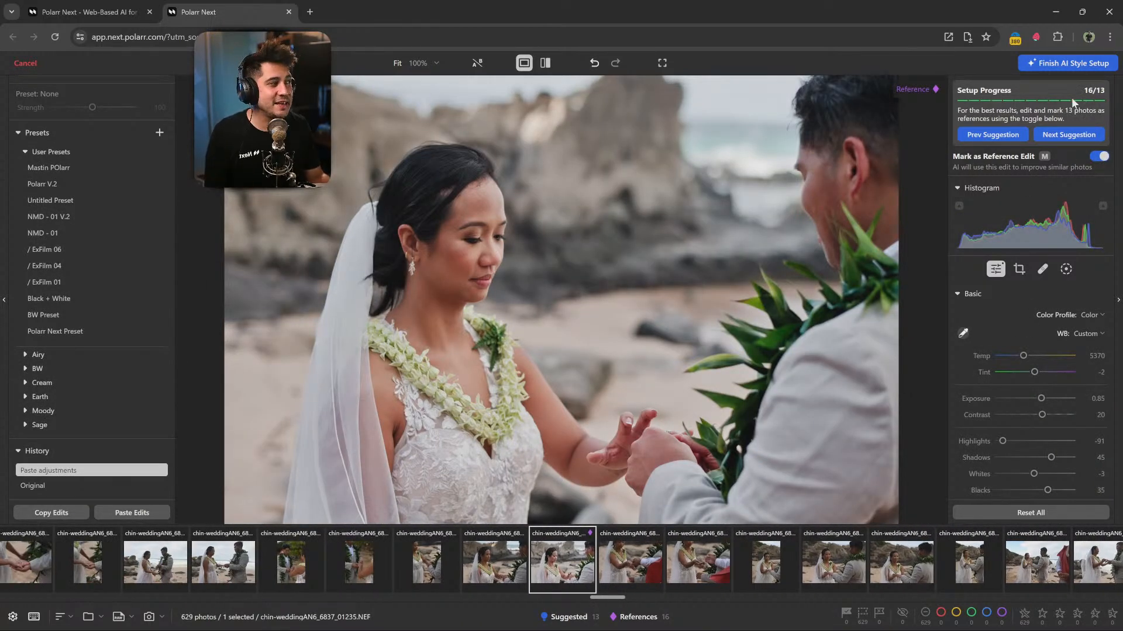
# Check the reference and suggested photo sets, finish the AI style setup, and continue past the notice about processing.
pyautogui.click(640, 616)
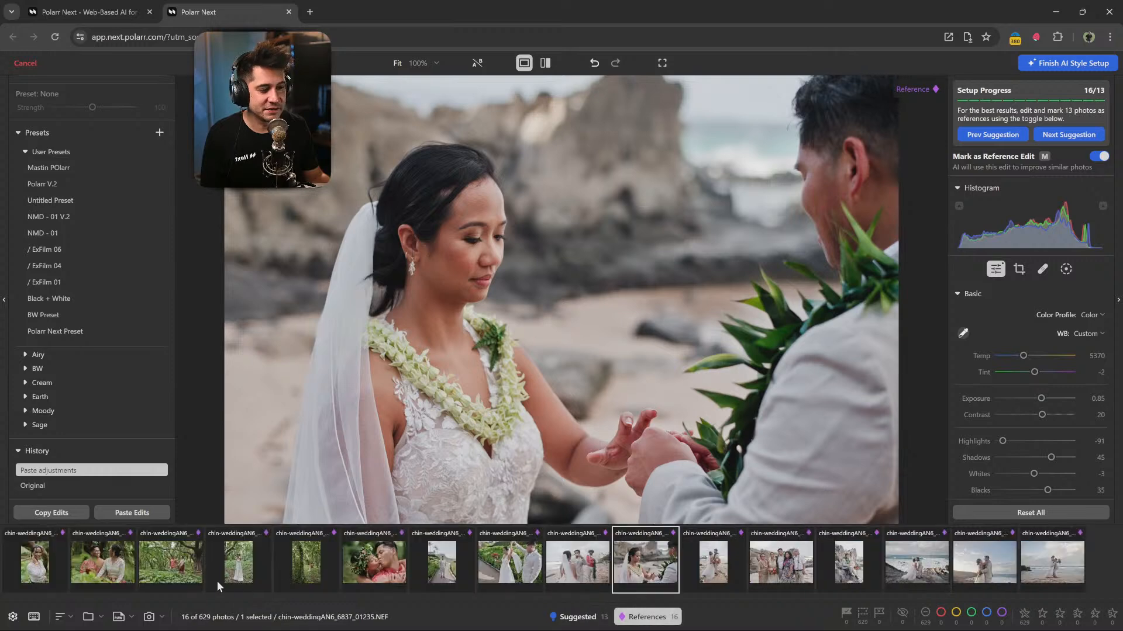
pyautogui.click(577, 617)
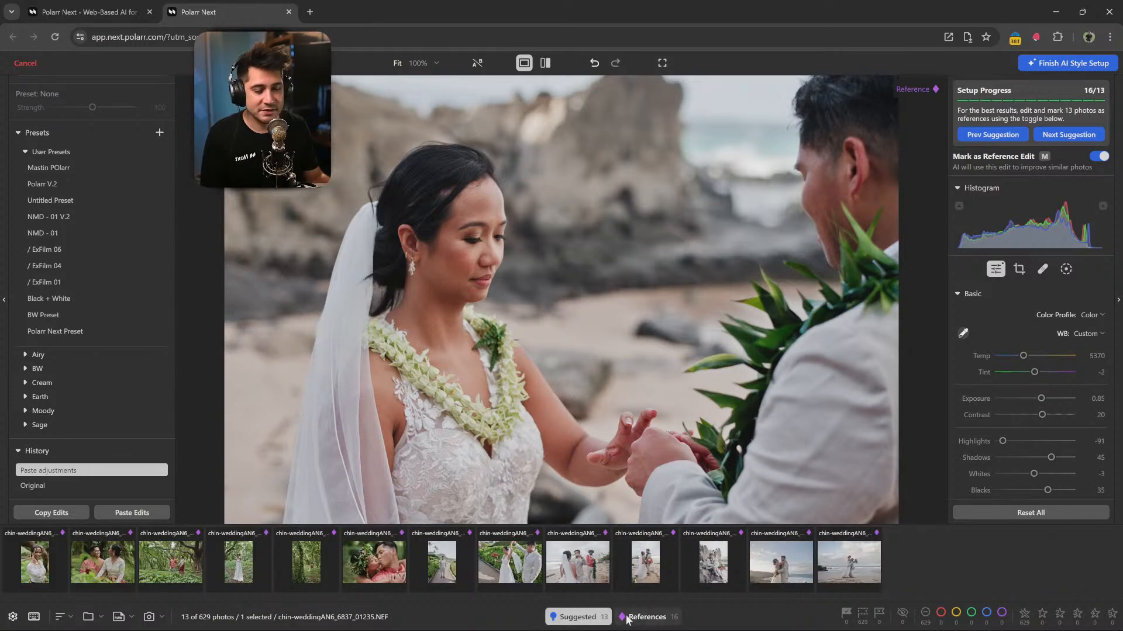
pyautogui.click(1049, 66)
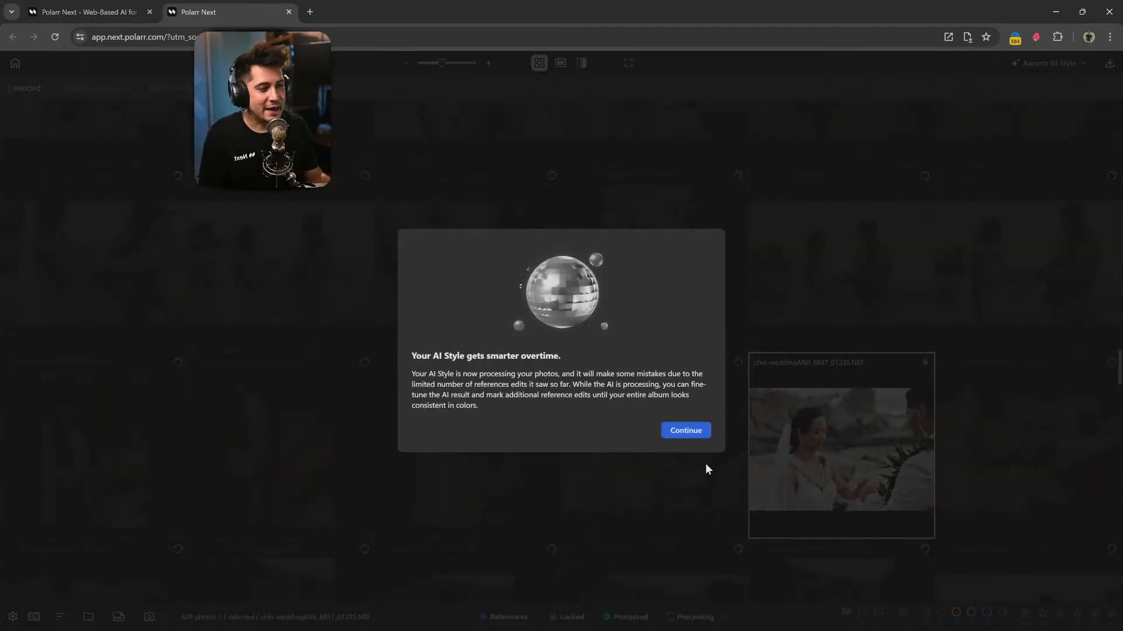
pyautogui.click(686, 430)
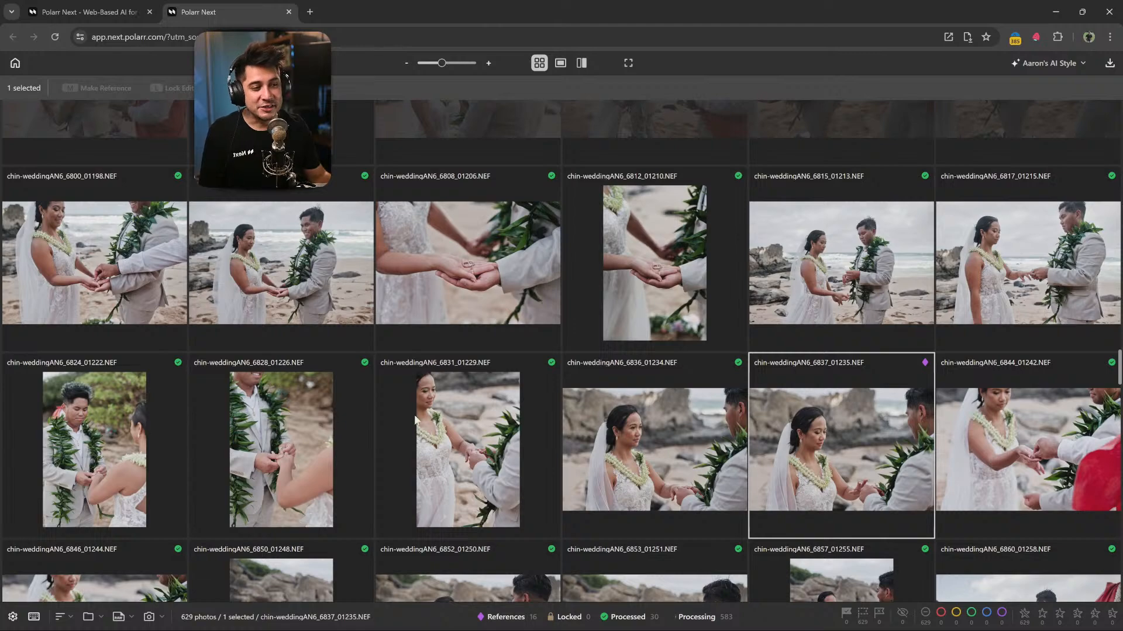
# Check the photos still processing, inspect the AI edit of the first forest photo at full size, and return to the grid.
pyautogui.click(708, 617)
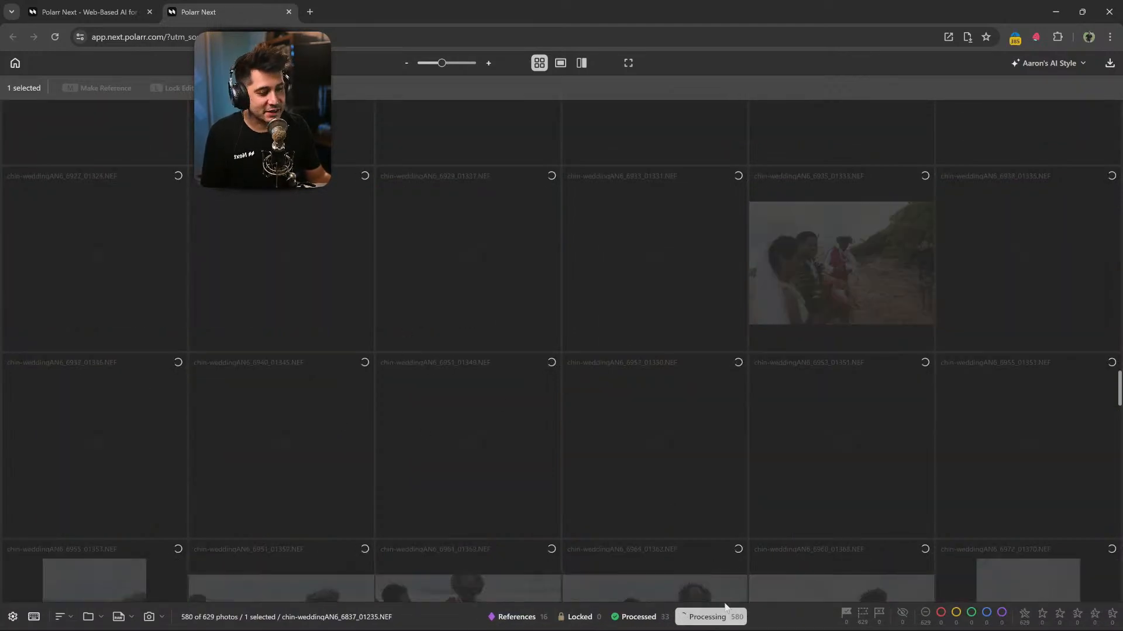
pyautogui.click(708, 617)
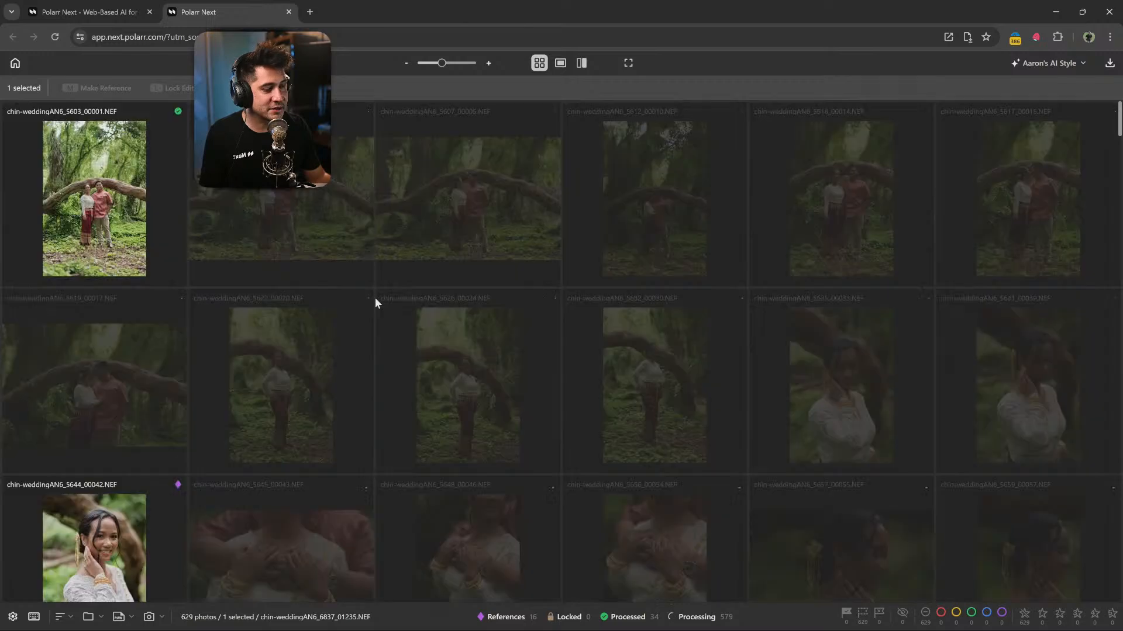
pyautogui.doubleClick(75, 196)
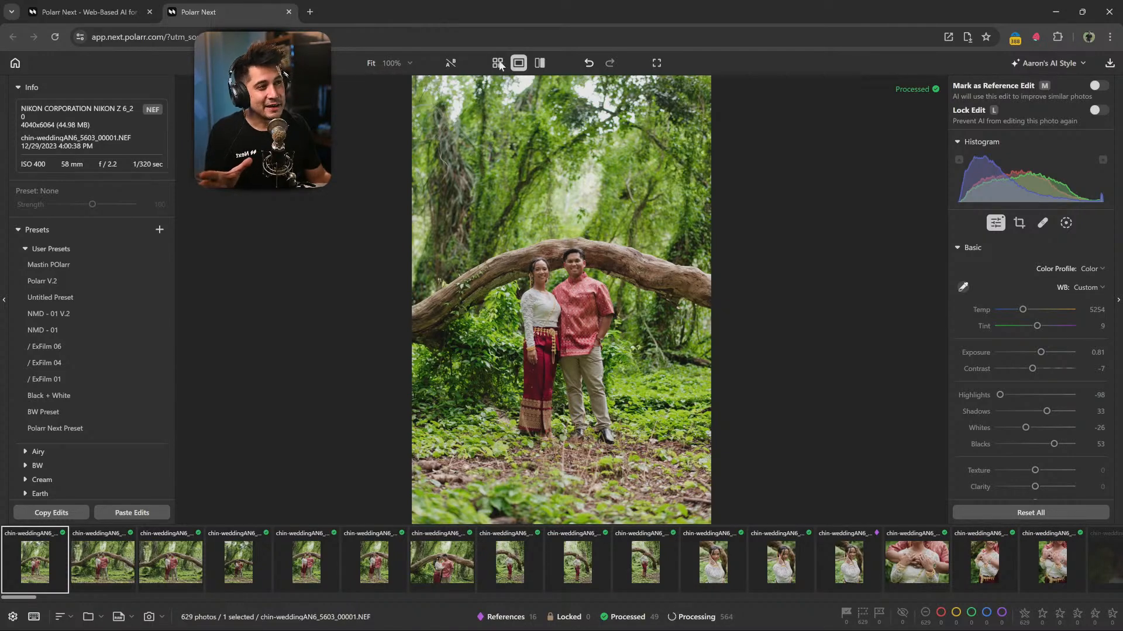
pyautogui.click(498, 62)
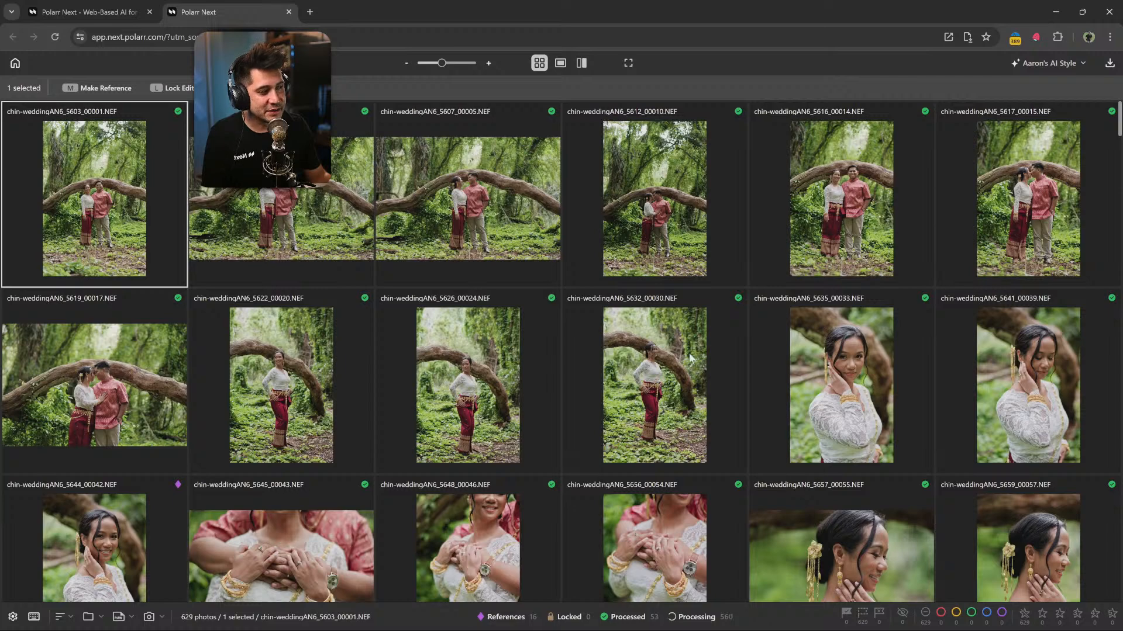
# Look over the AI-edited forest photos in the album grid while the rest are processed.
pyautogui.scroll(-5, 565, 338)
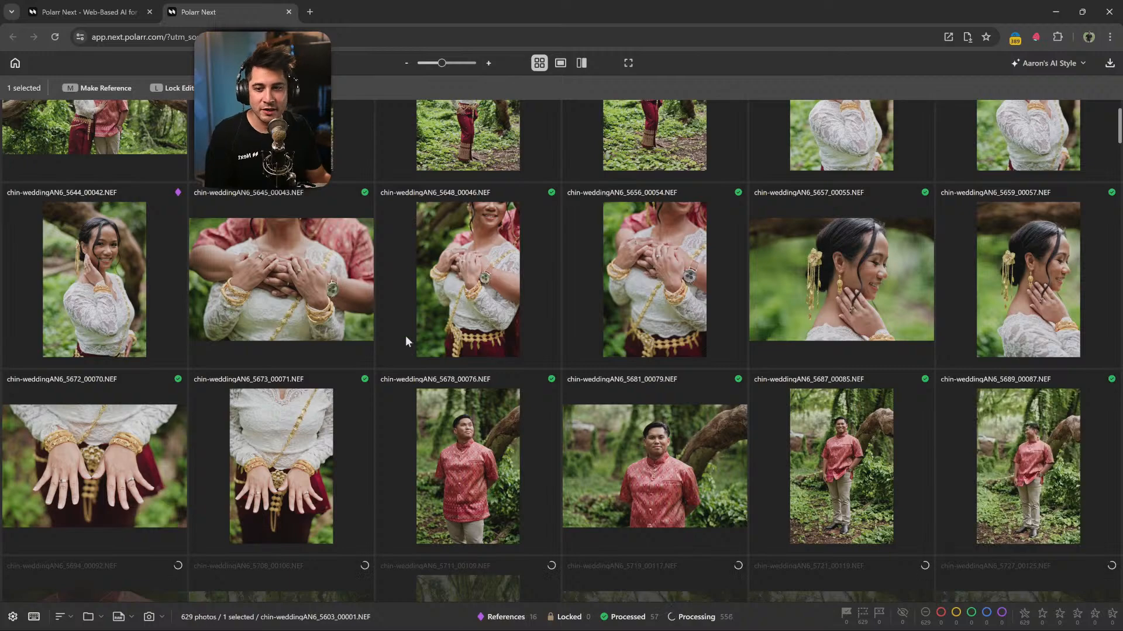
pyautogui.scroll(5, 412, 360)
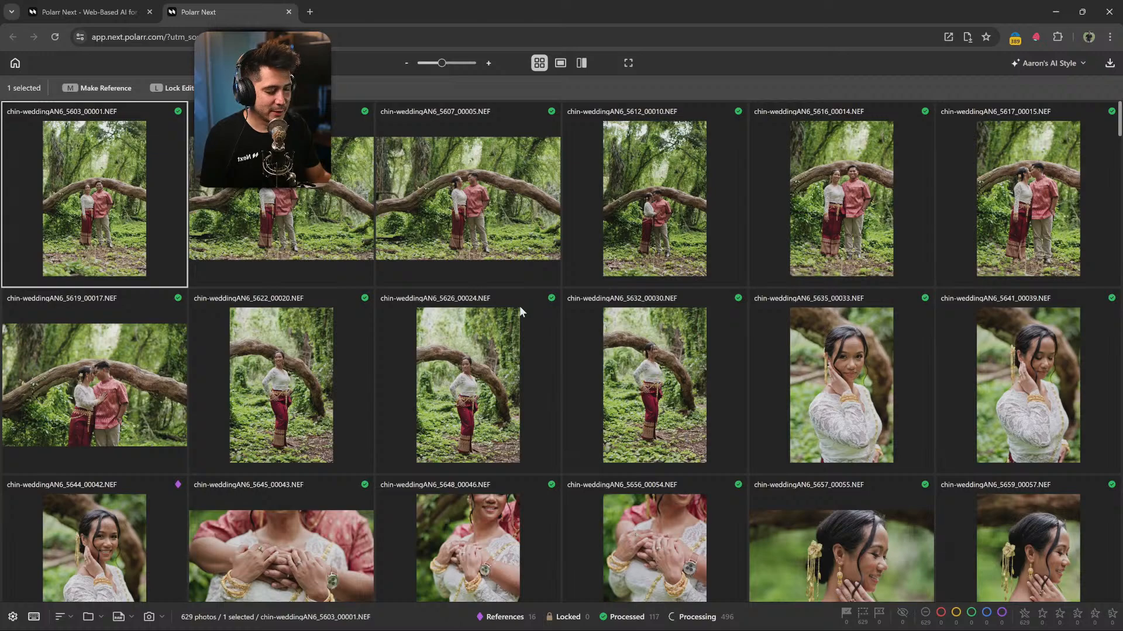
pyautogui.scroll(-12, 504, 374)
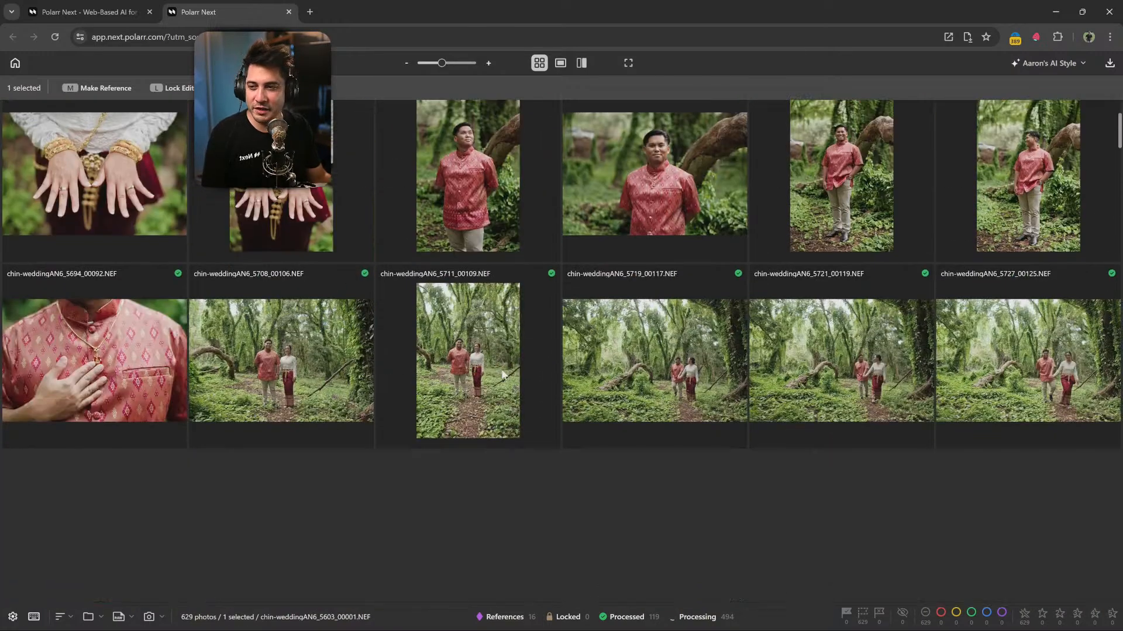
pyautogui.scroll(12, 504, 374)
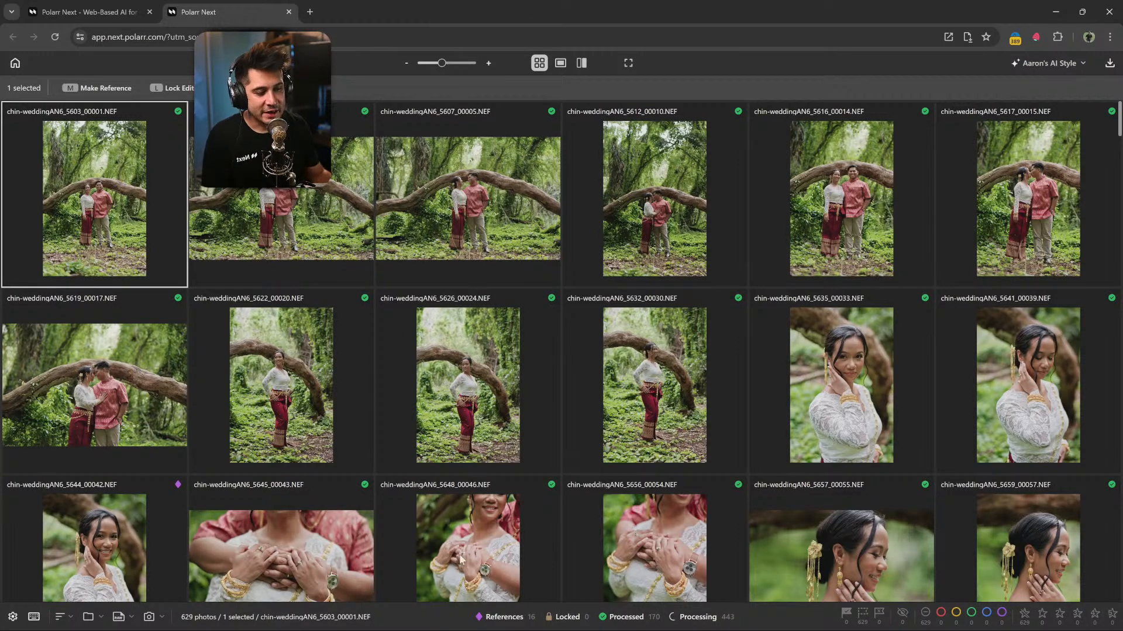
# Switch to File Explorer, inspect the Polarr files at the end of D:\Polarr Next\Chin Wedding Selected, and put the window away.
pyautogui.click(471, 617)
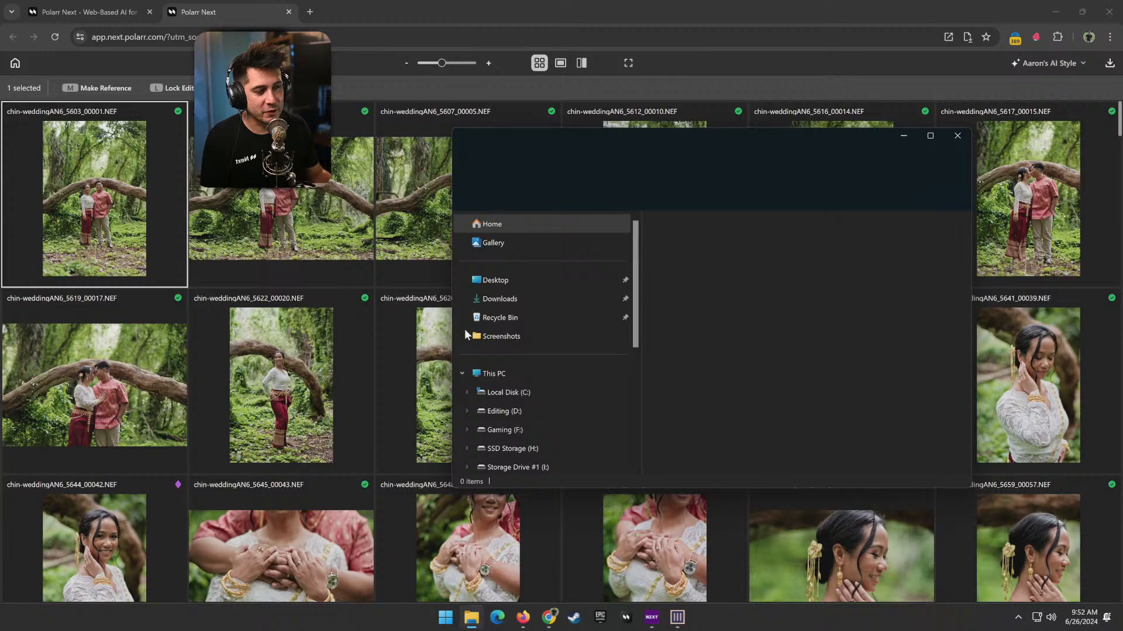
pyautogui.click(530, 411)
pyautogui.doubleClick(702, 274)
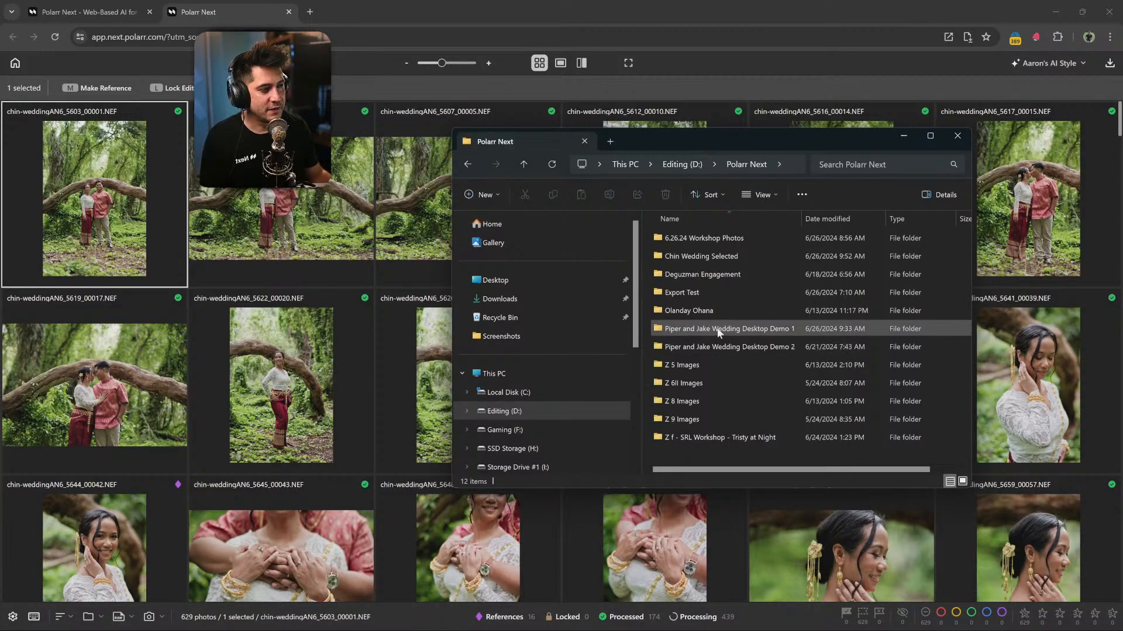
pyautogui.doubleClick(708, 257)
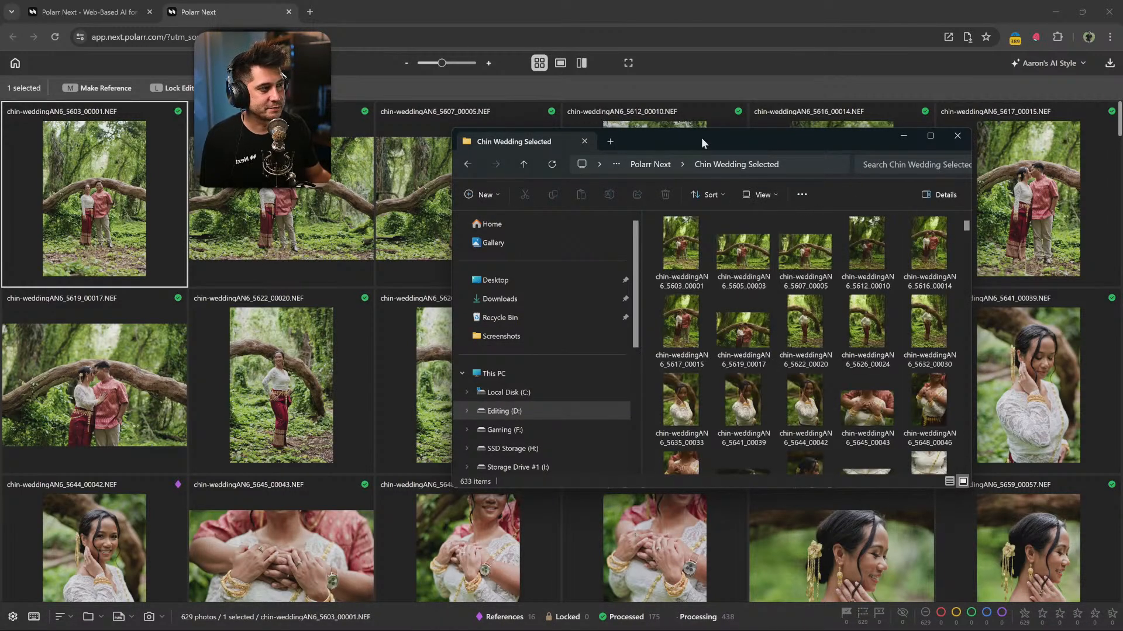
pyautogui.moveTo(704, 144); pyautogui.dragTo(335, 176)
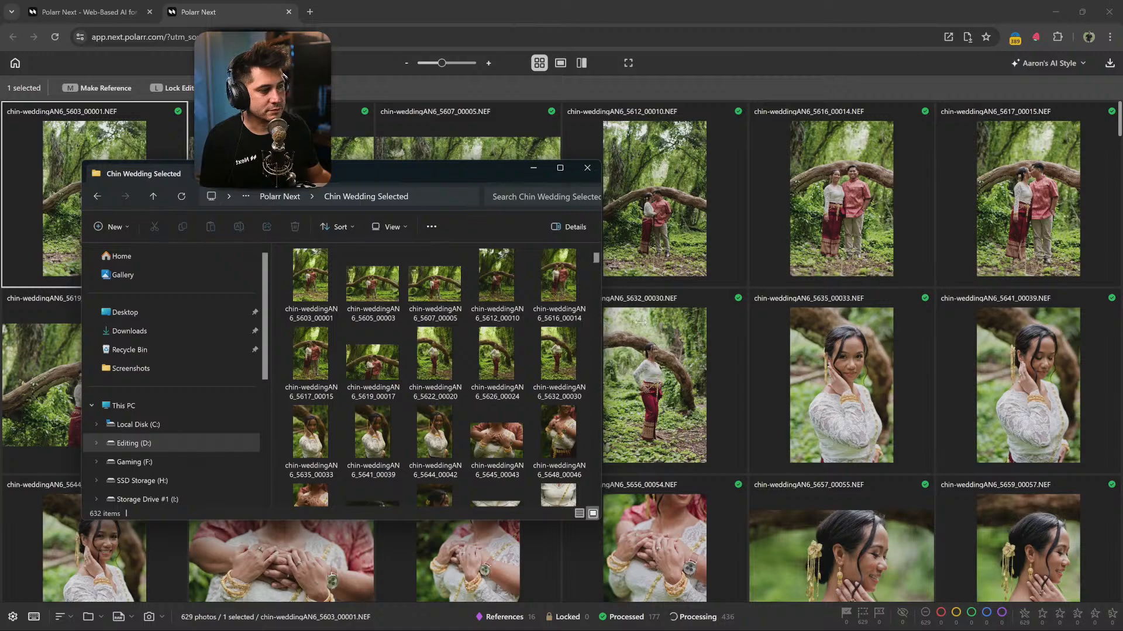
pyautogui.moveTo(601, 254); pyautogui.dragTo(727, 471)
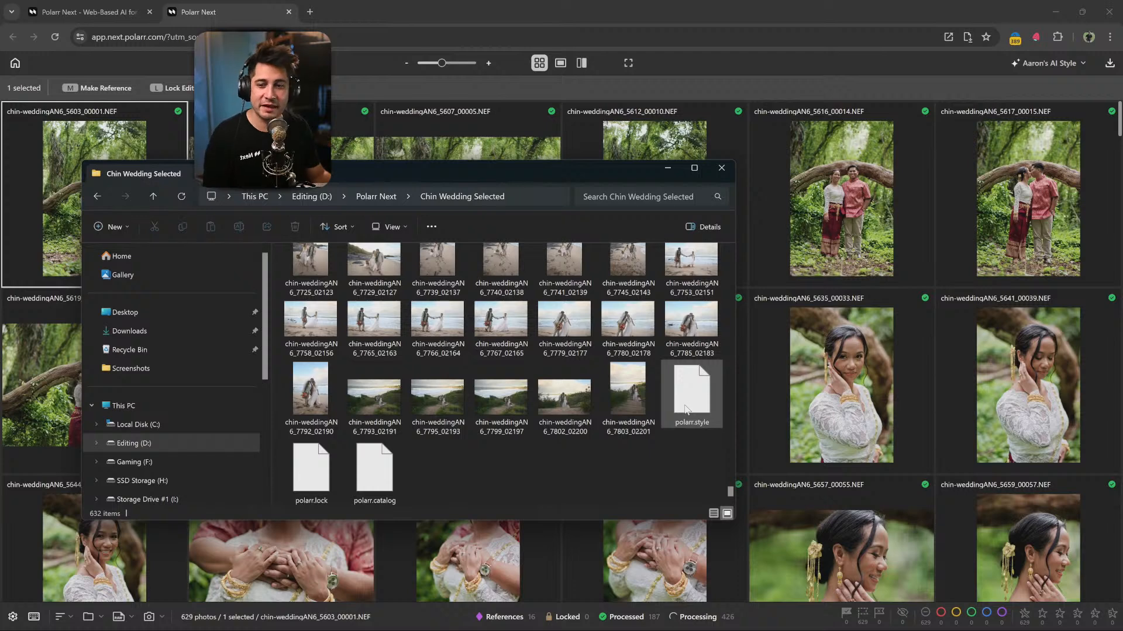
pyautogui.click(665, 168)
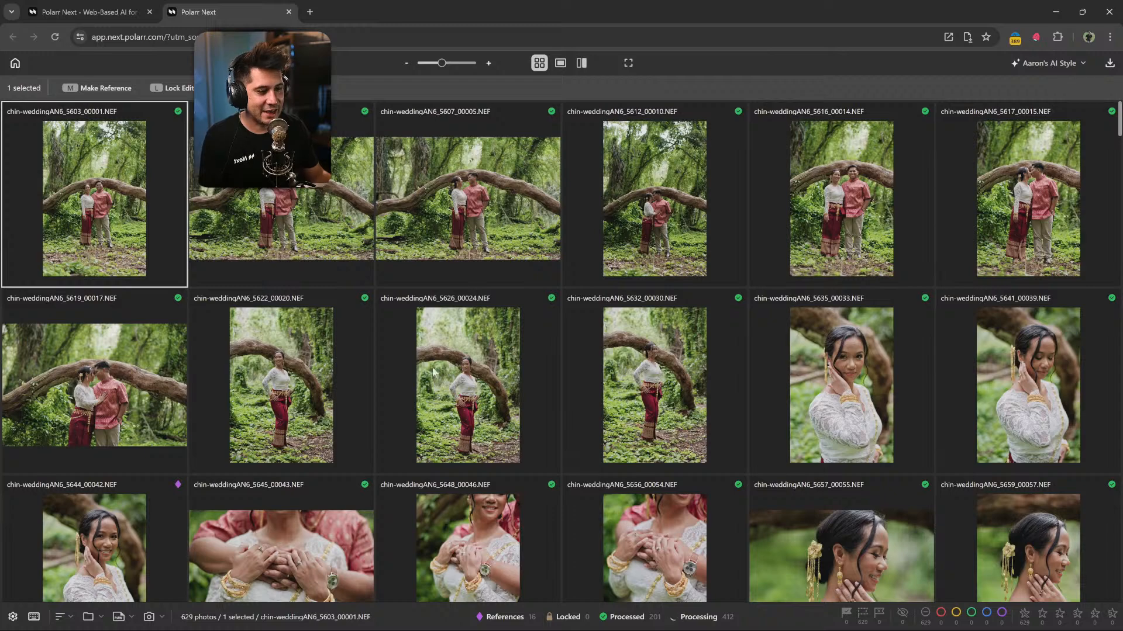
# Compare the AI edits of the first three forest couple photos in the grid.
pyautogui.scroll(-2, 396, 366)
pyautogui.scroll(2, 411, 396)
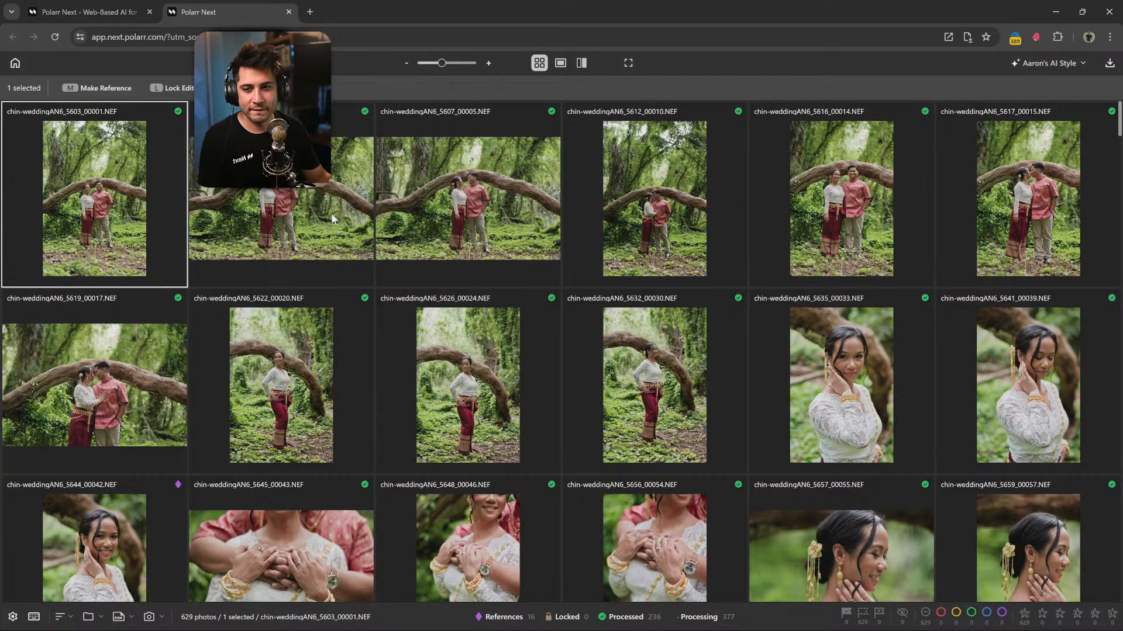
pyautogui.click(314, 202)
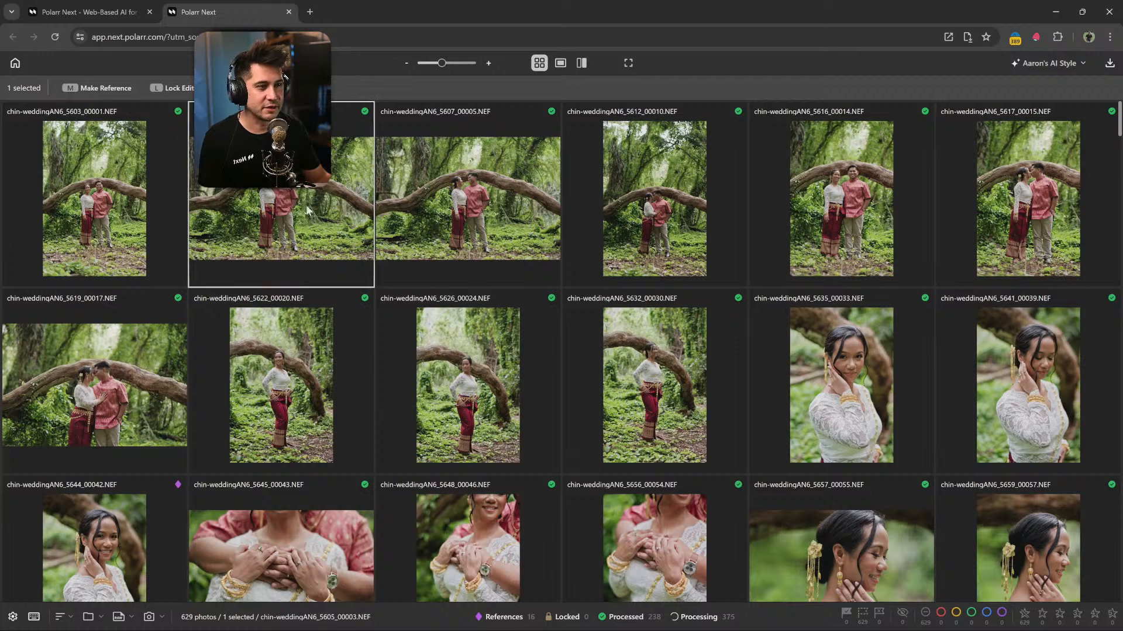
pyautogui.click(126, 206)
pyautogui.click(273, 213)
pyautogui.click(526, 205)
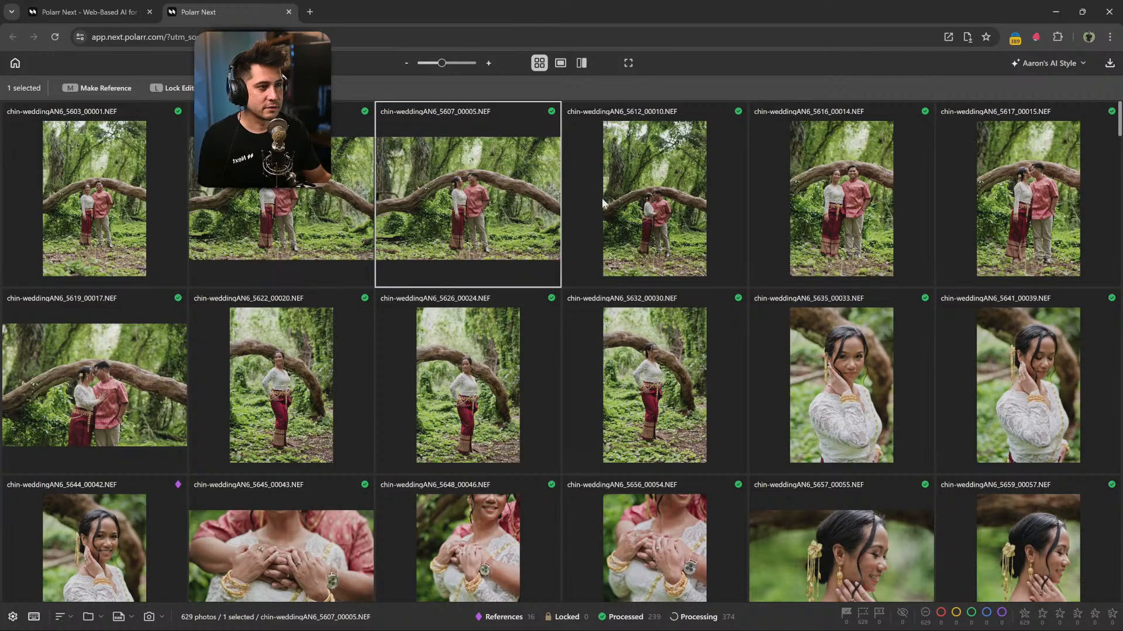
# Open chin-weddingAN6_5612_00010.NEF at full size, set its exposure to 1.5, and lock the edit.
pyautogui.click(678, 201)
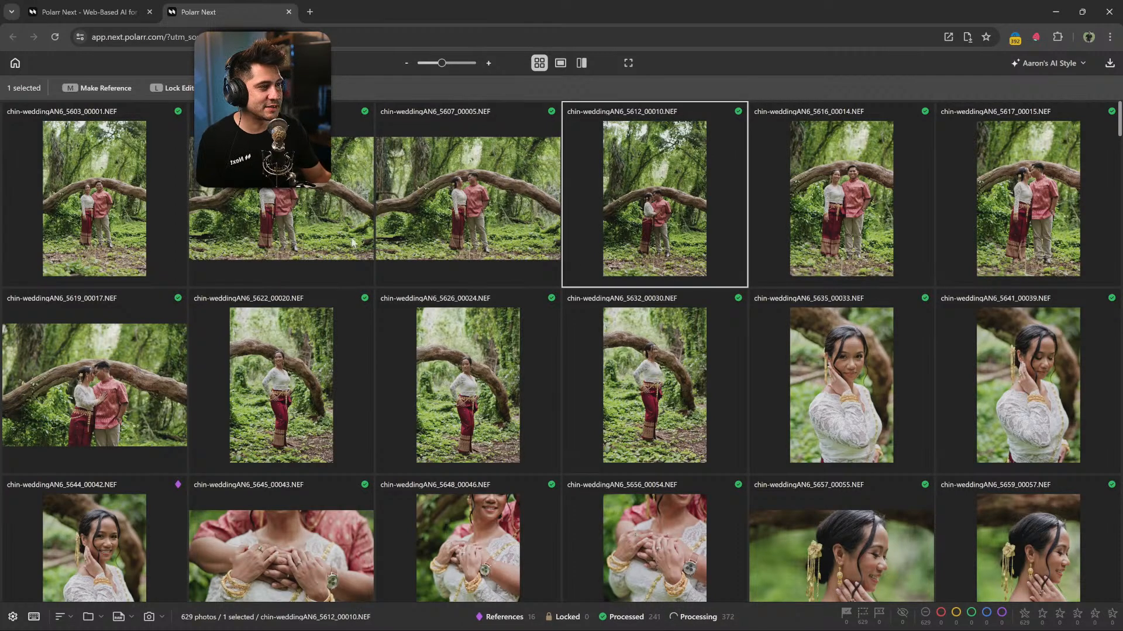
pyautogui.press('Return')
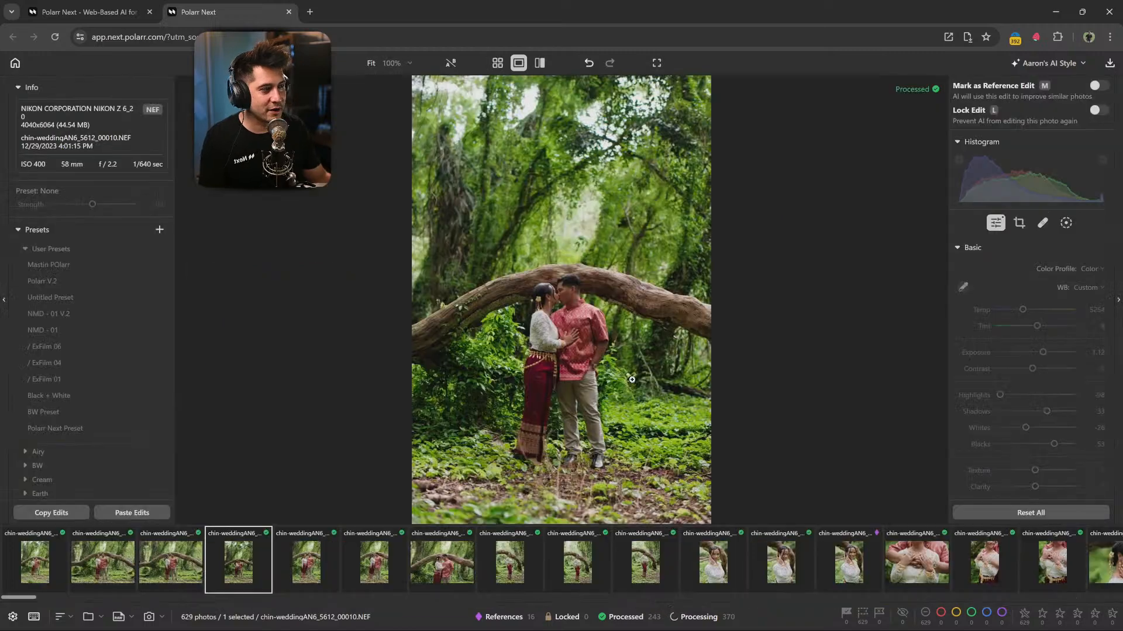
pyautogui.click(1044, 353)
pyautogui.press('l')
# Straighten the kissing couple's forest photo by about -1.31° and apply a slightly tighter crop.
pyautogui.click(1019, 223)
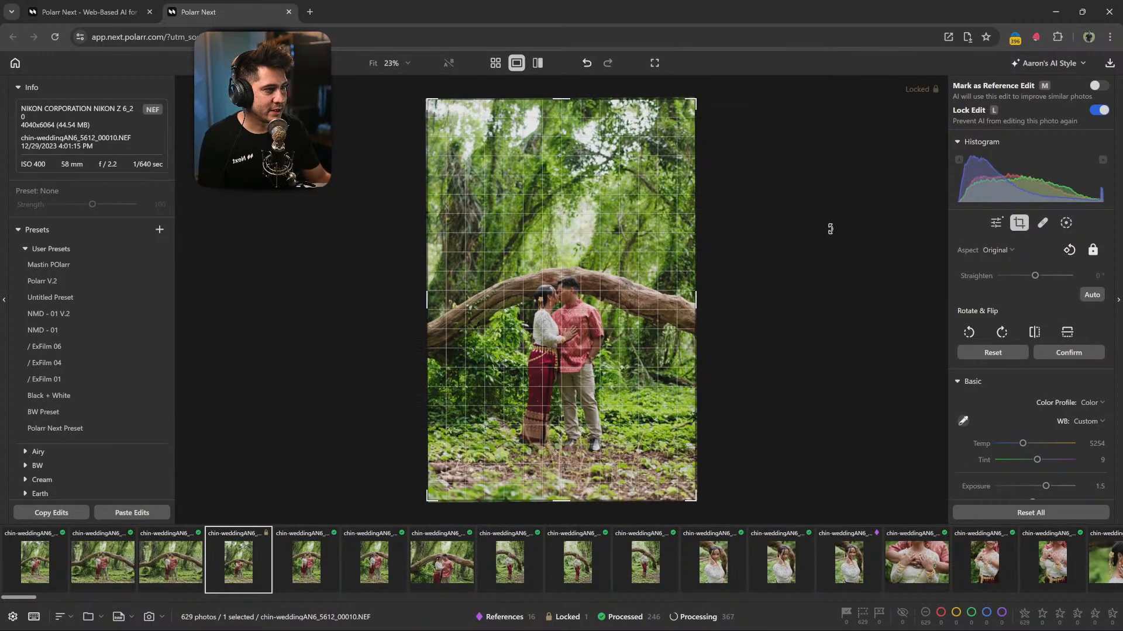
pyautogui.moveTo(831, 229); pyautogui.dragTo(828, 222)
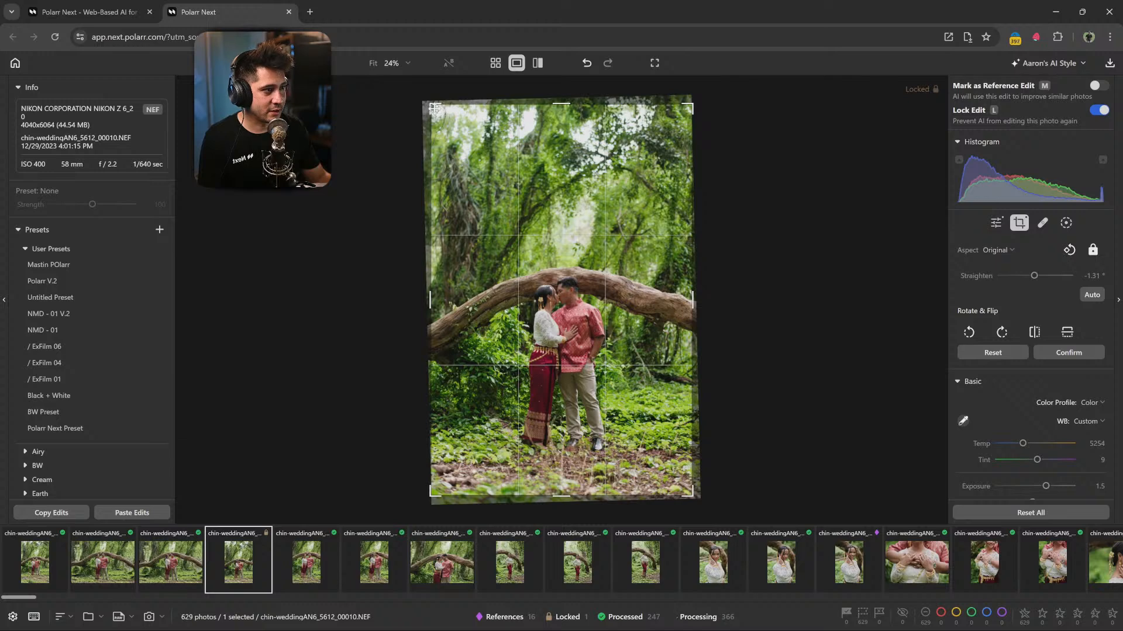
pyautogui.moveTo(434, 108); pyautogui.dragTo(437, 110)
pyautogui.press('Return')
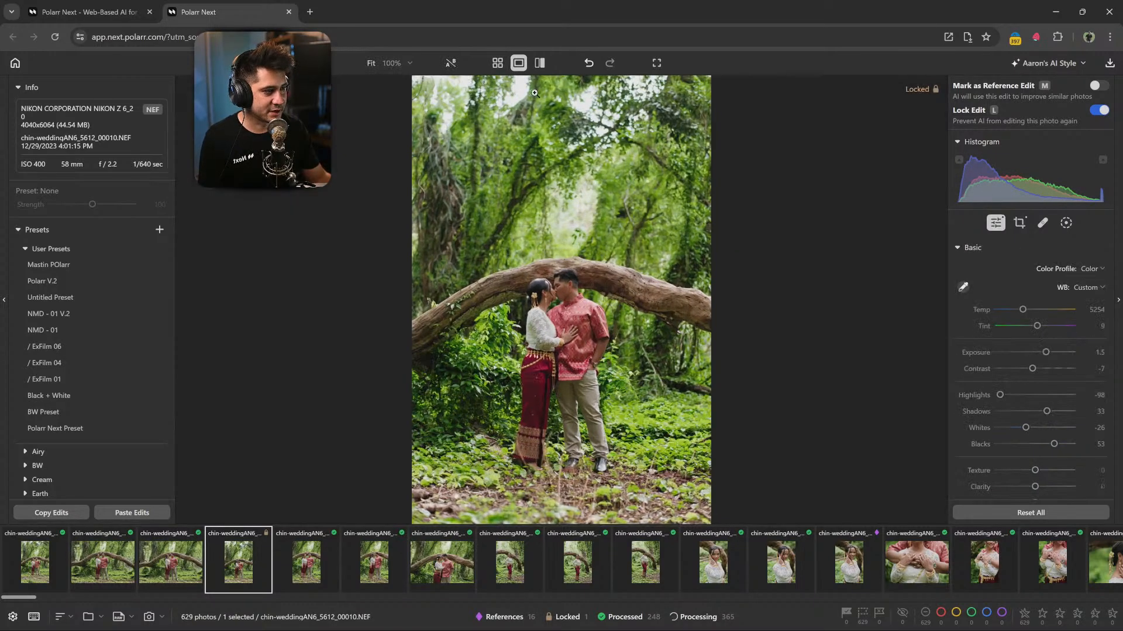
# Mark the straightened couple photo as a reference edit and return to the photo grid.
pyautogui.press('m')
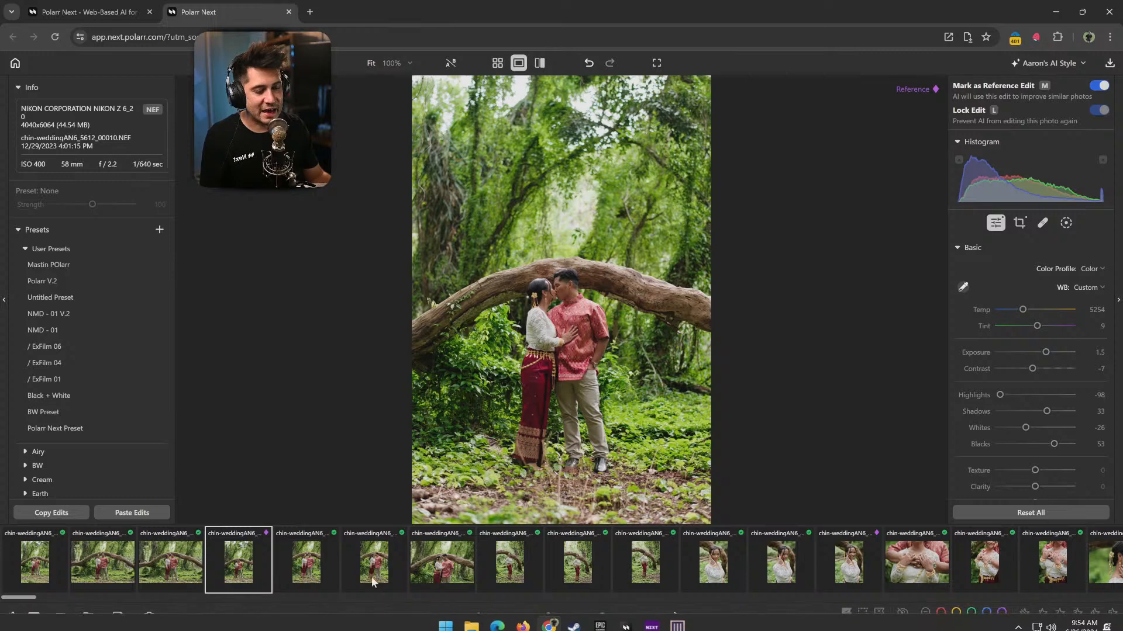
pyautogui.click(393, 570)
pyautogui.click(236, 562)
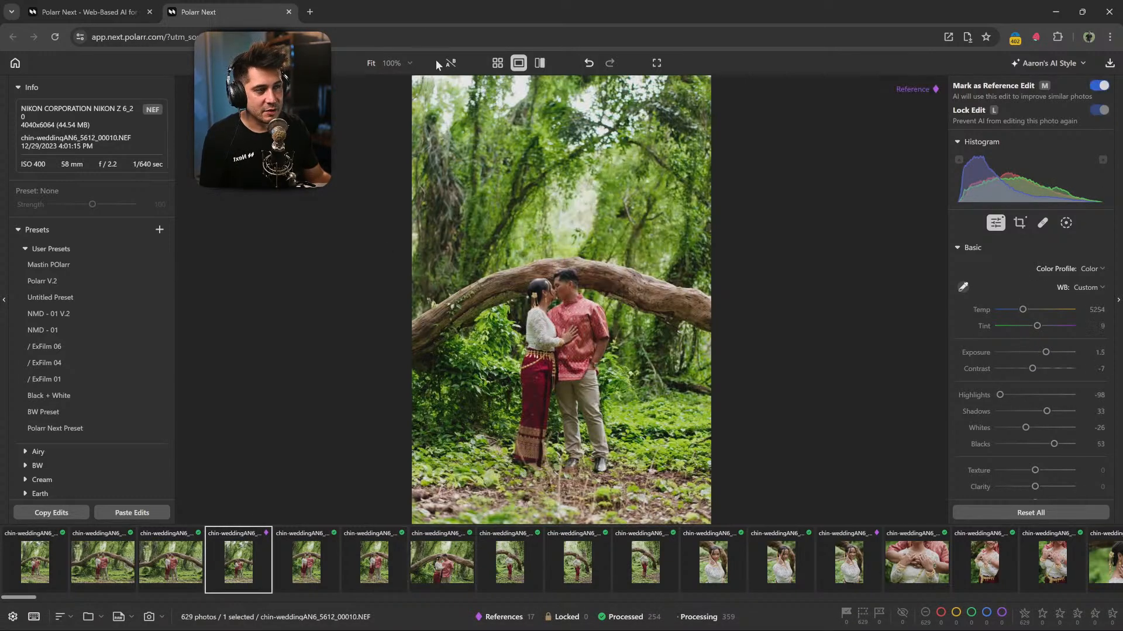
pyautogui.click(498, 63)
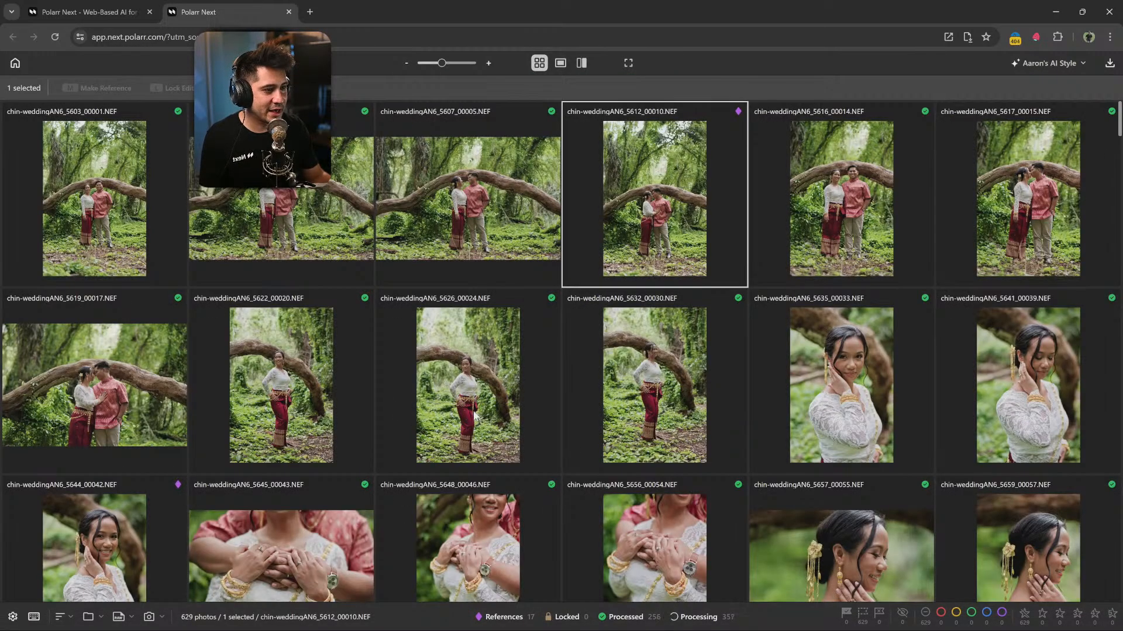
# Review the AI edits of the bride portraits, hand close-ups, groom portraits and woodland path photos for consistency.
pyautogui.scroll(-2, 475, 416)
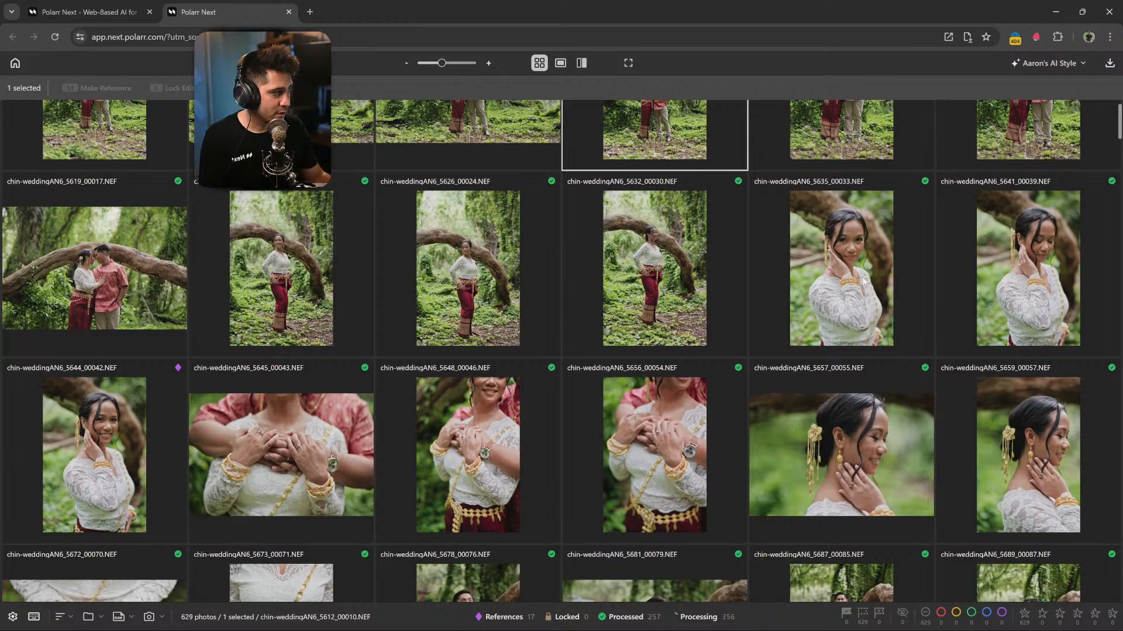
pyautogui.scroll(-1, 719, 345)
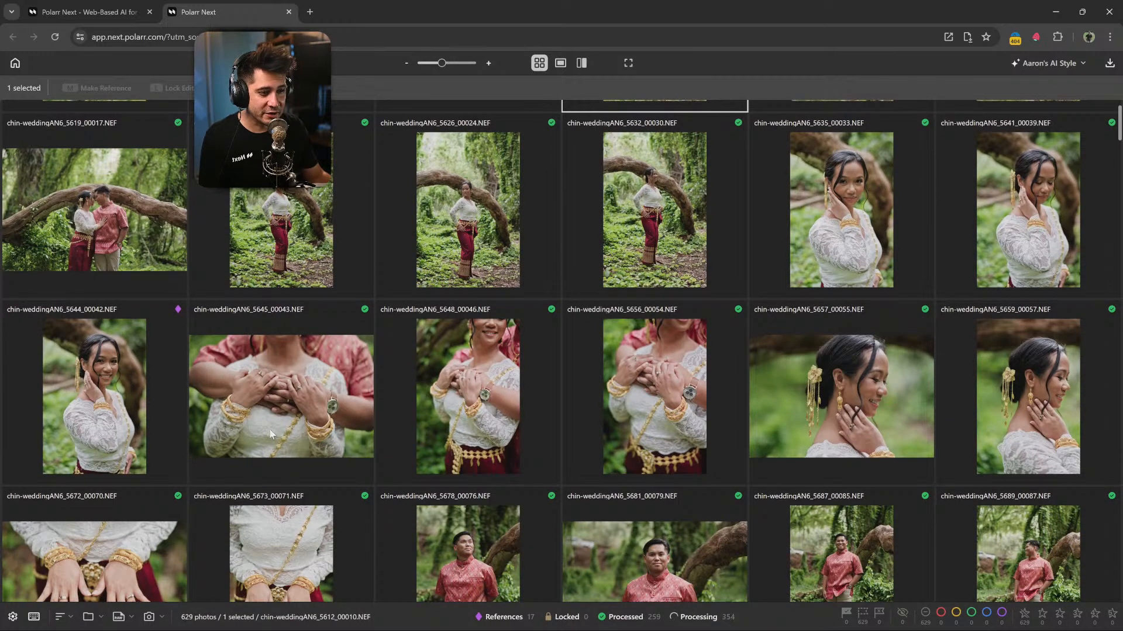
pyautogui.scroll(-1, 271, 433)
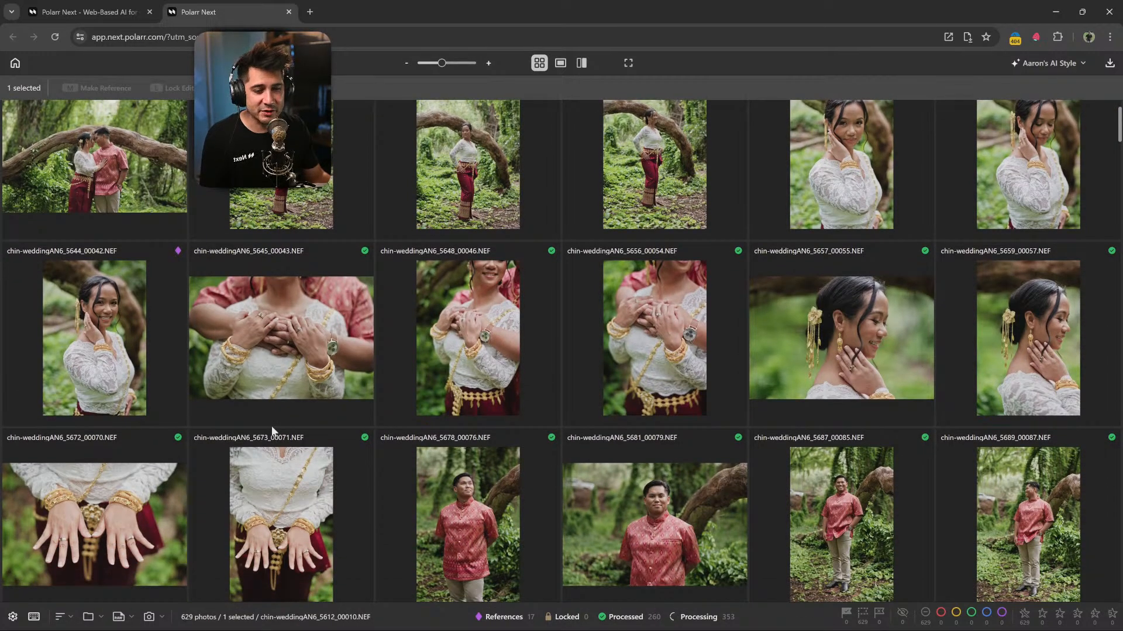
pyautogui.scroll(-1, 272, 432)
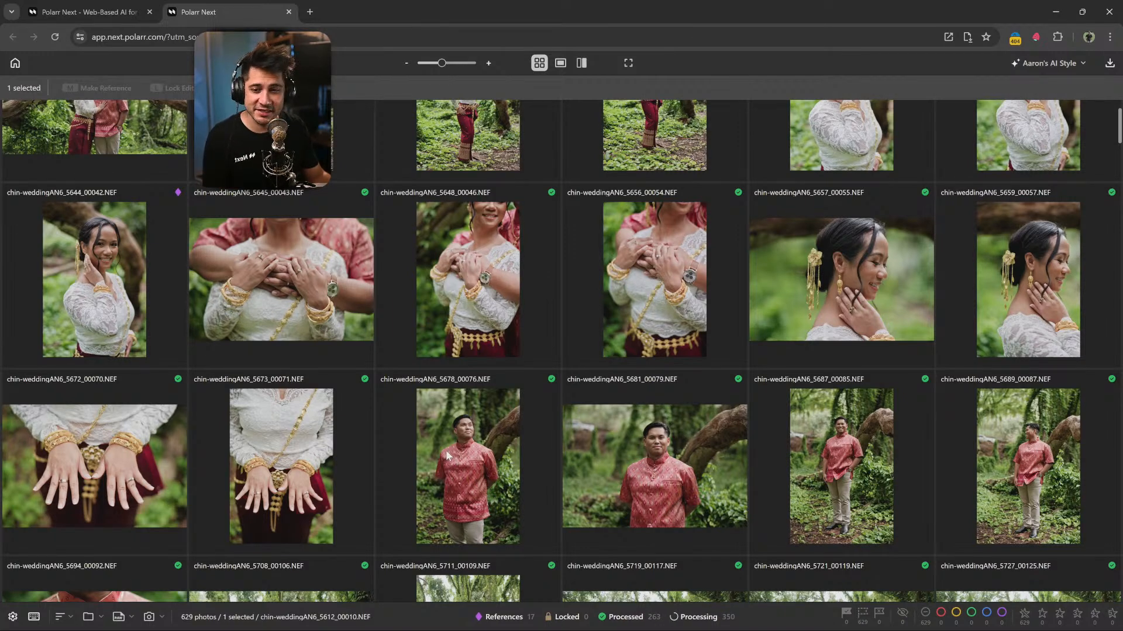
pyautogui.scroll(-2, 448, 456)
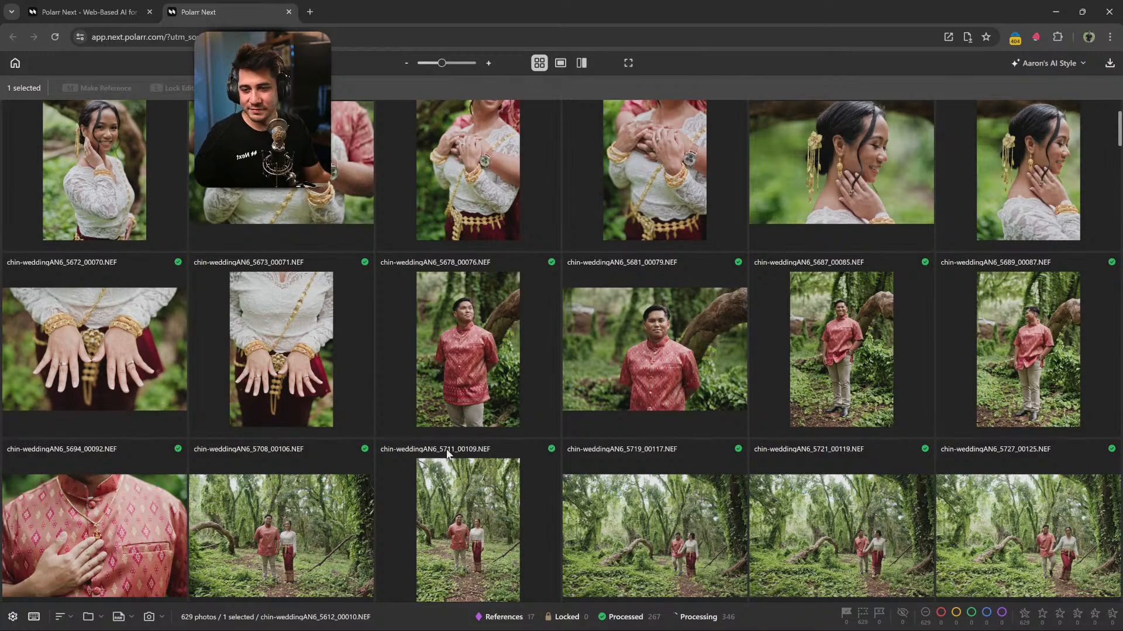
pyautogui.scroll(-2, 447, 449)
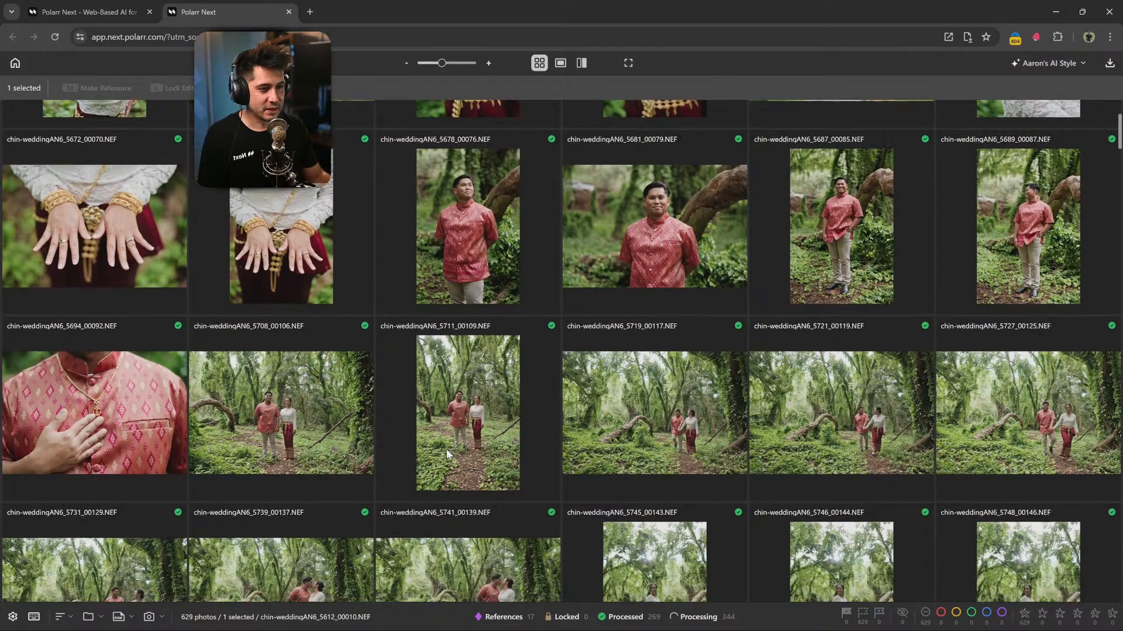
pyautogui.scroll(-1, 447, 453)
pyautogui.scroll(-1, 447, 454)
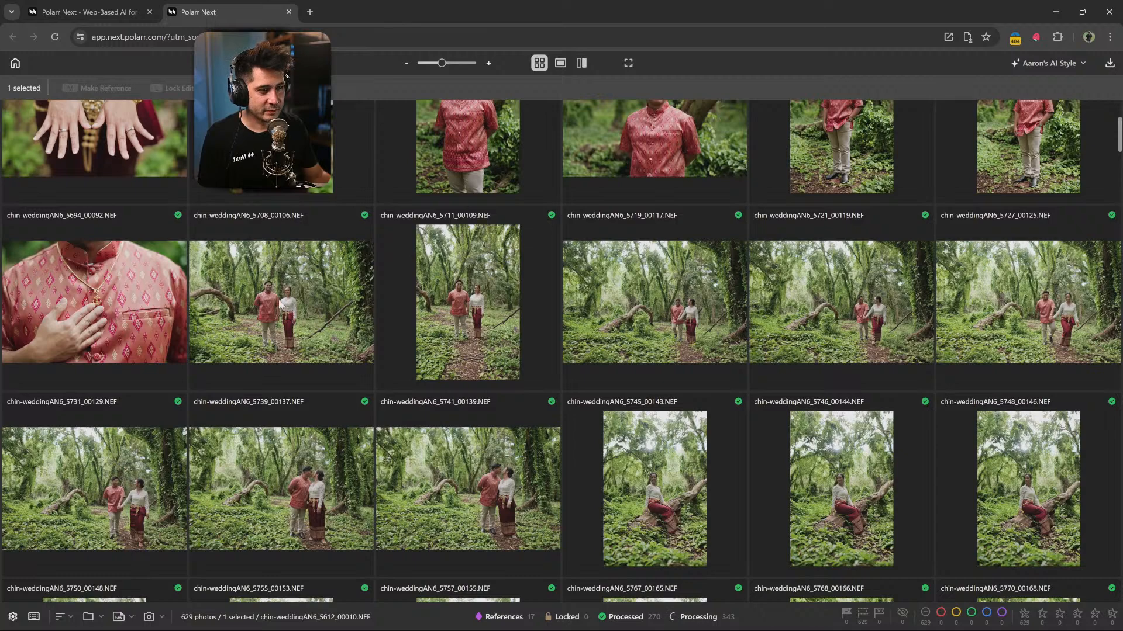
# Retouch out the diagonal branch beside the couple in chin-weddingAN6_5708_00106.NEF, and mark the photo as a reference edit.
pyautogui.doubleClick(280, 304)
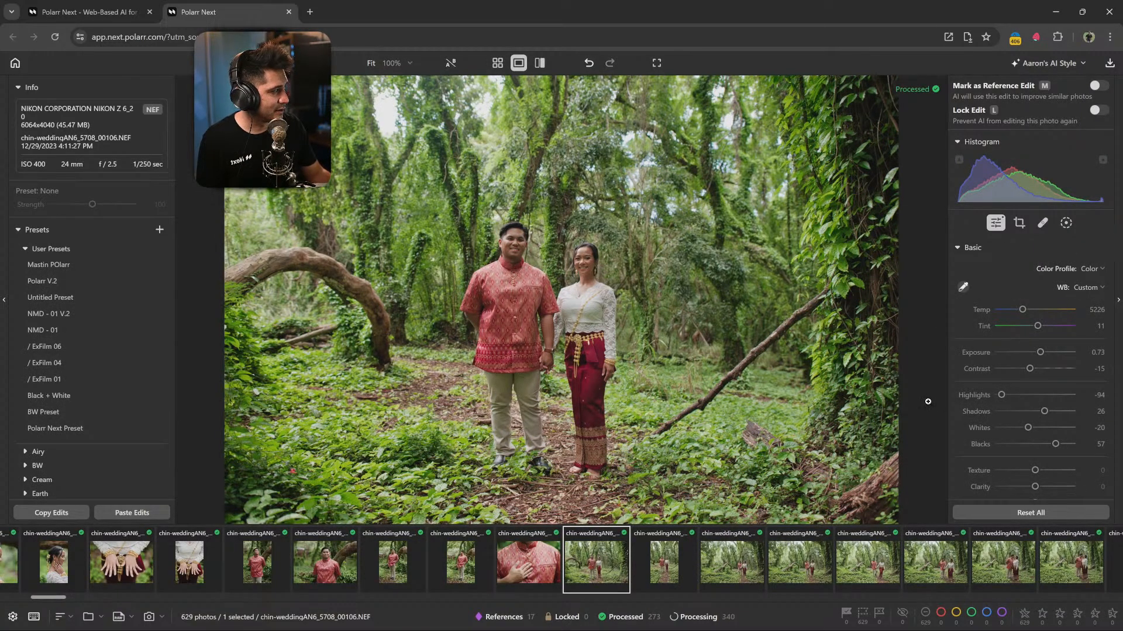
pyautogui.click(1042, 223)
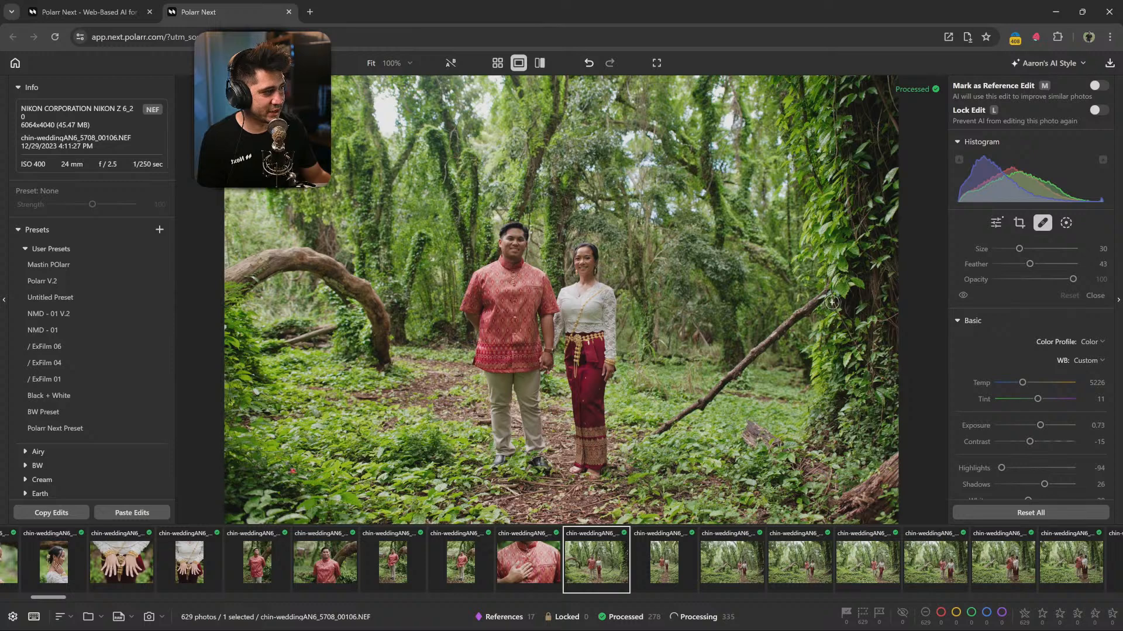
pyautogui.moveTo(822, 292)
pyautogui.mouseDown()
pyautogui.moveTo(829, 287)
pyautogui.moveTo(713, 397)
pyautogui.moveTo(649, 432)
pyautogui.mouseUp()
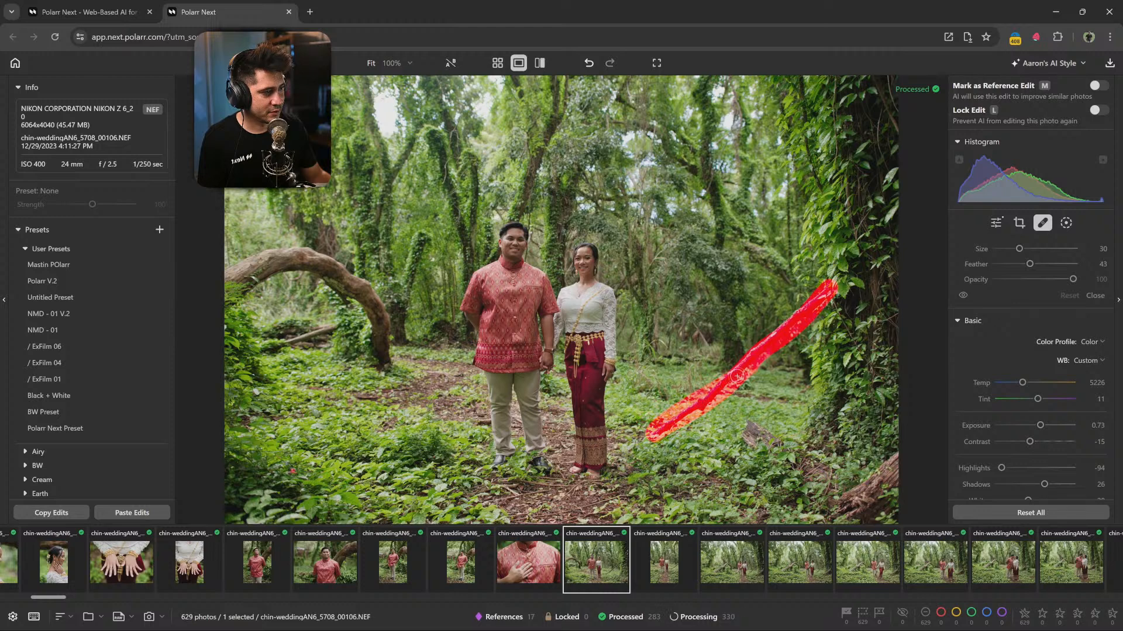
pyautogui.moveTo(737, 376)
pyautogui.mouseDown()
pyautogui.moveTo(836, 282)
pyautogui.moveTo(794, 316)
pyautogui.mouseUp()
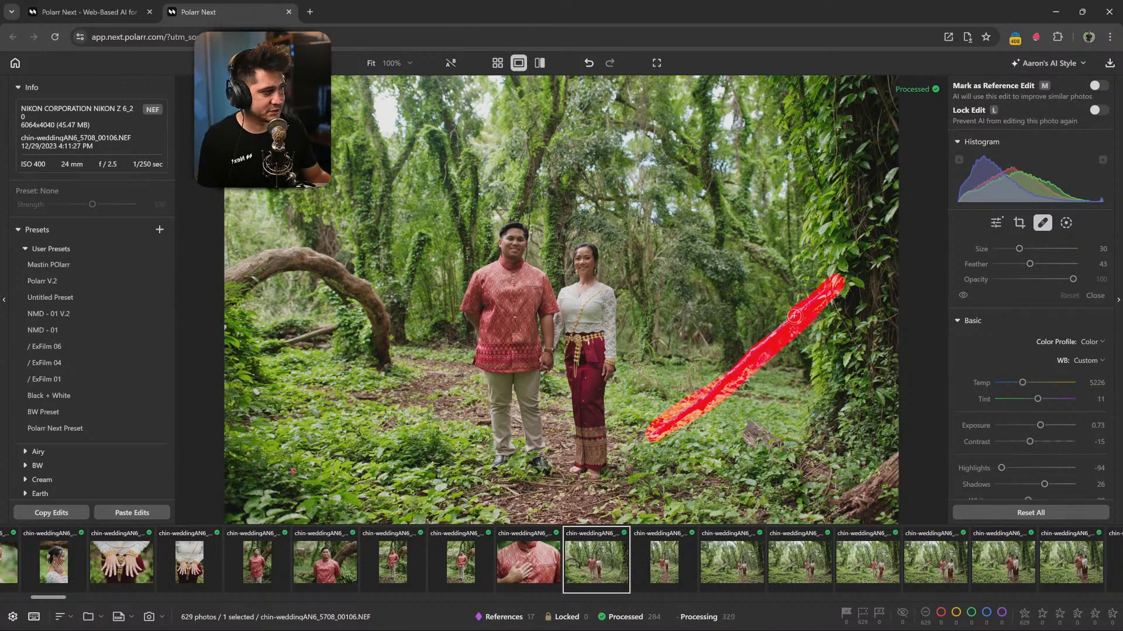
pyautogui.press('l')
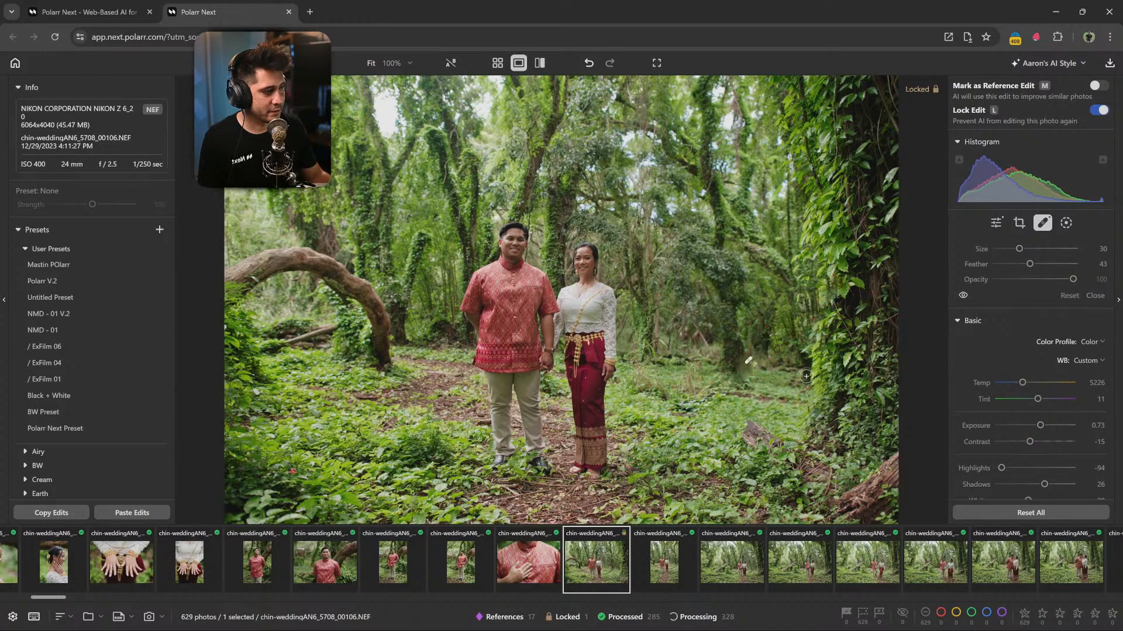
pyautogui.moveTo(747, 361)
pyautogui.mouseDown()
pyautogui.moveTo(387, 335)
pyautogui.moveTo(672, 310)
pyautogui.moveTo(770, 270)
pyautogui.moveTo(735, 326)
pyautogui.moveTo(748, 324)
pyautogui.mouseUp()
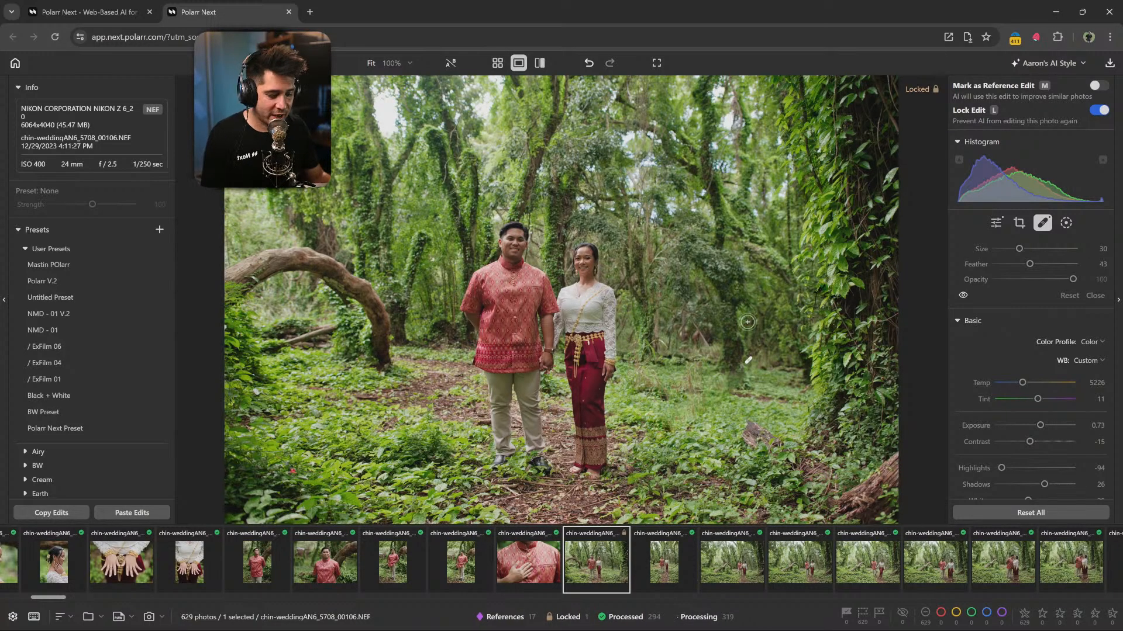
pyautogui.press('m')
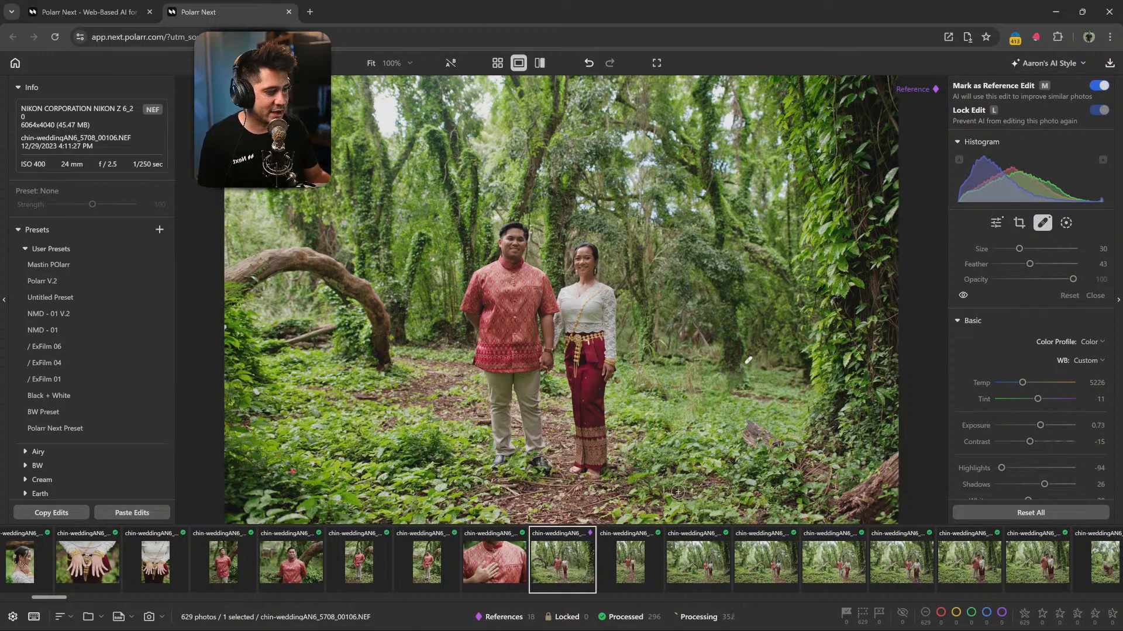
# Retouch out the diagonal branch beside the couple in chin-weddingAN6_5711_00109.NEF, and undo the last clone-source adjustment.
pyautogui.click(621, 573)
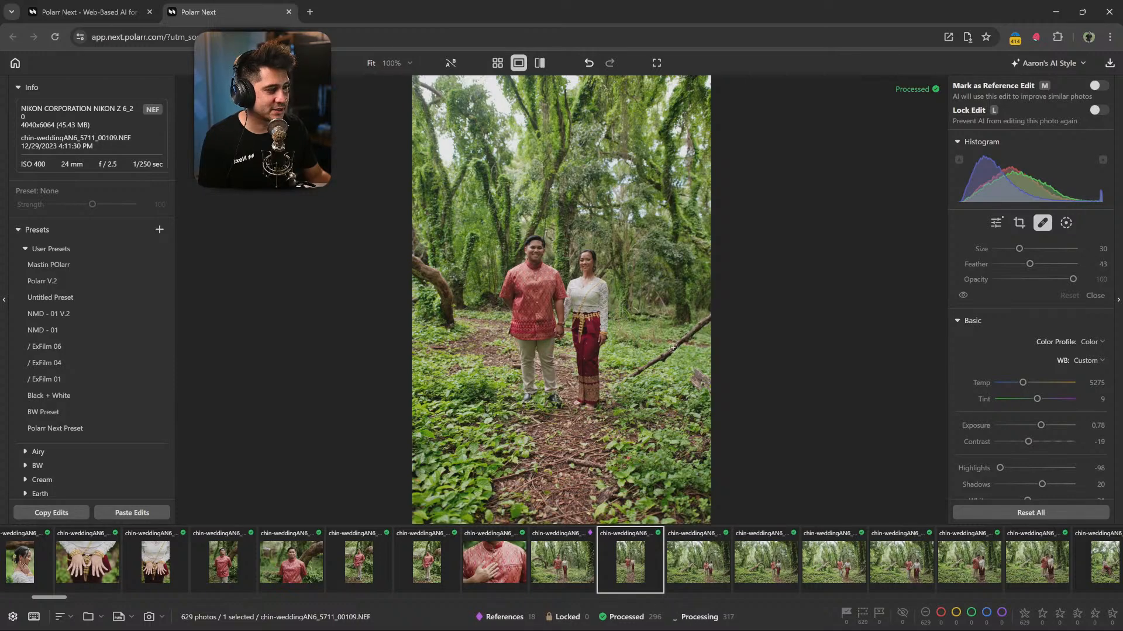
pyautogui.moveTo(670, 350)
pyautogui.mouseDown()
pyautogui.moveTo(715, 313)
pyautogui.moveTo(627, 377)
pyautogui.moveTo(669, 355)
pyautogui.mouseUp()
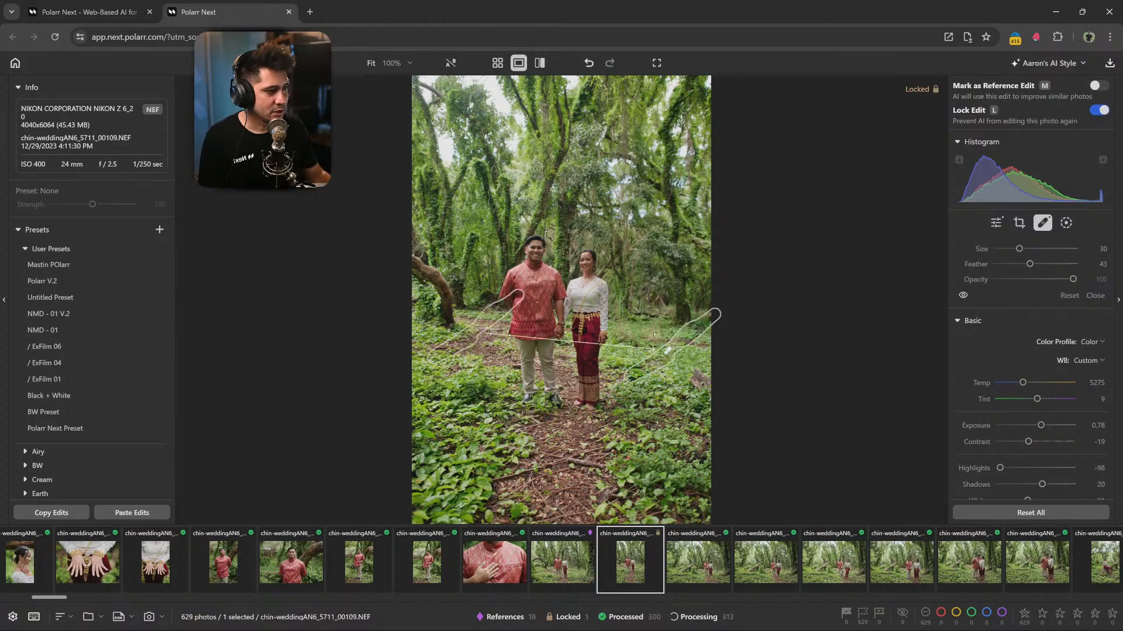
pyautogui.moveTo(483, 326)
pyautogui.mouseDown()
pyautogui.moveTo(706, 303)
pyautogui.moveTo(679, 341)
pyautogui.moveTo(682, 332)
pyautogui.mouseUp()
pyautogui.moveTo(678, 334); pyautogui.dragTo(679, 335)
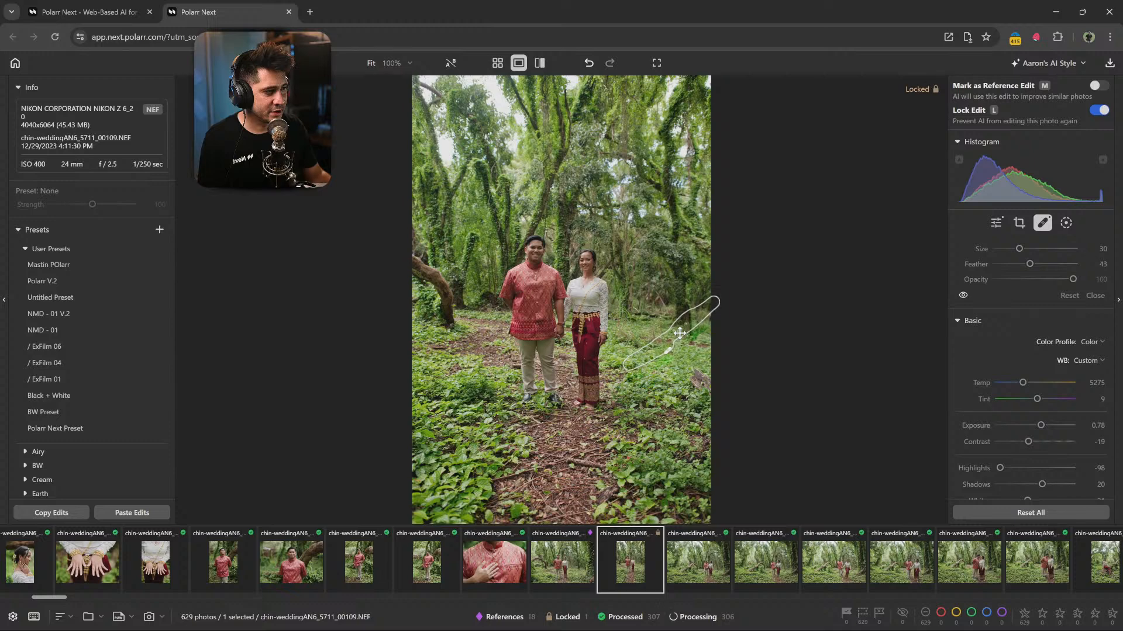
pyautogui.hotkey('ctrl', 'z')
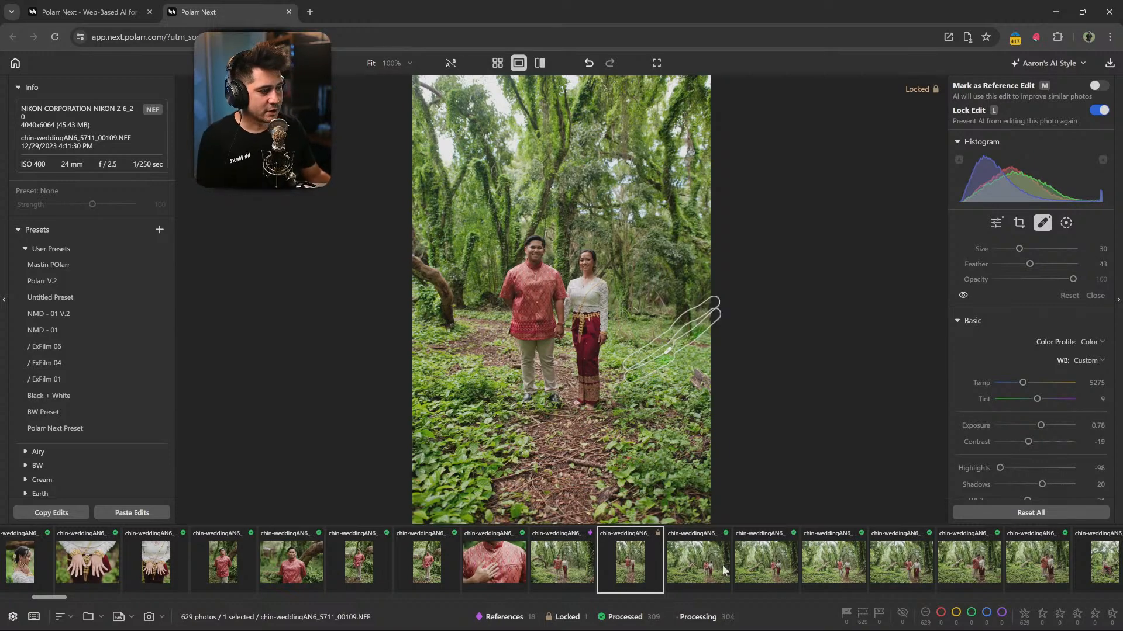
# Apply a slight straightening crop to the walking couple in chin-weddingAN6_5719_00117.NEF.
pyautogui.click(722, 564)
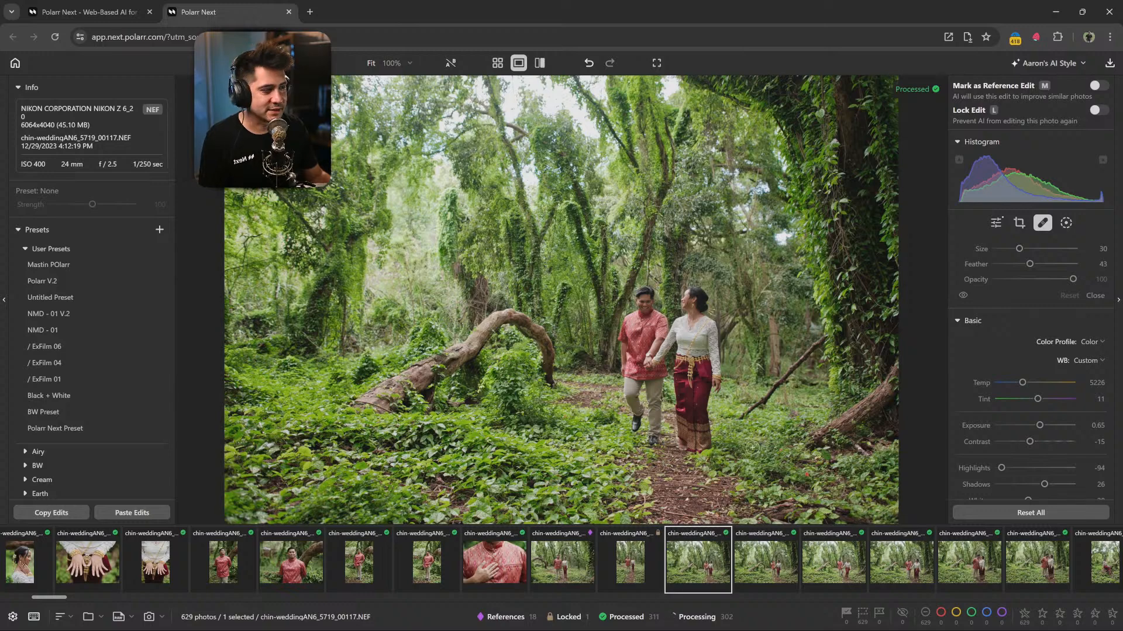
pyautogui.click(1017, 223)
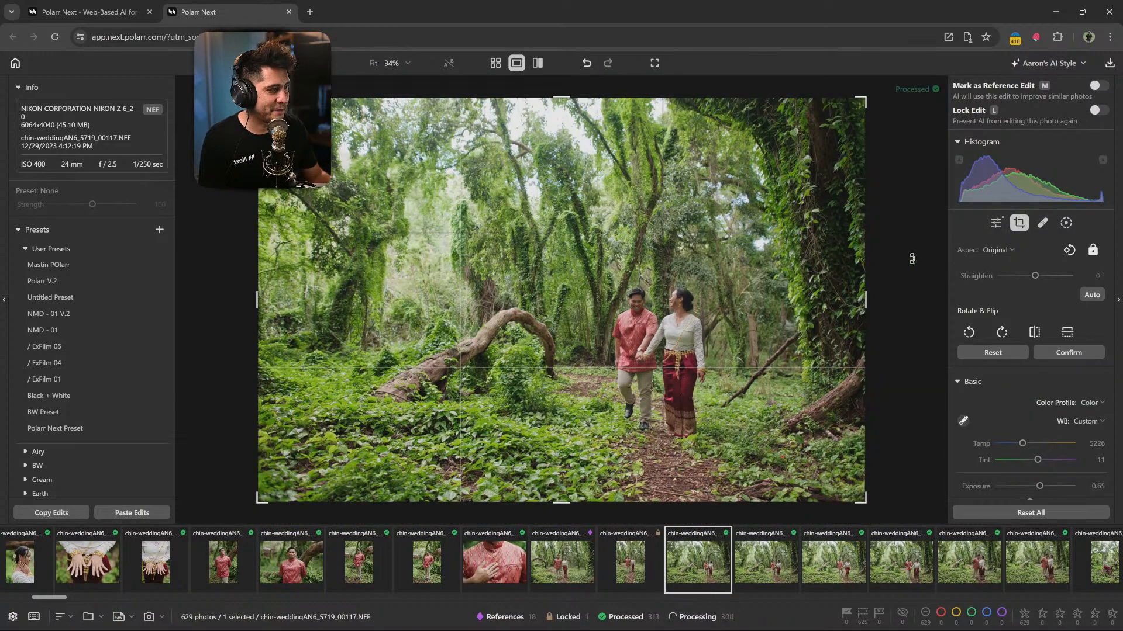
pyautogui.press('Return')
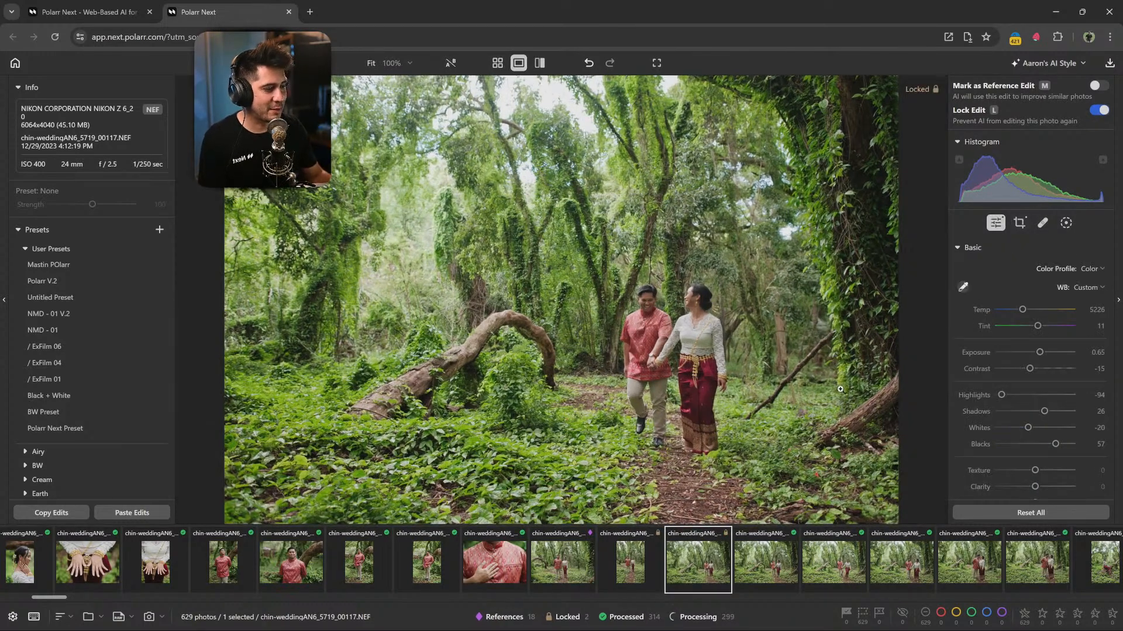
# Retouch out the diagonal branch beside the walking couple in chin-weddingAN6_5719_00117.NEF, and mark the photo as a reference edit.
pyautogui.click(1043, 223)
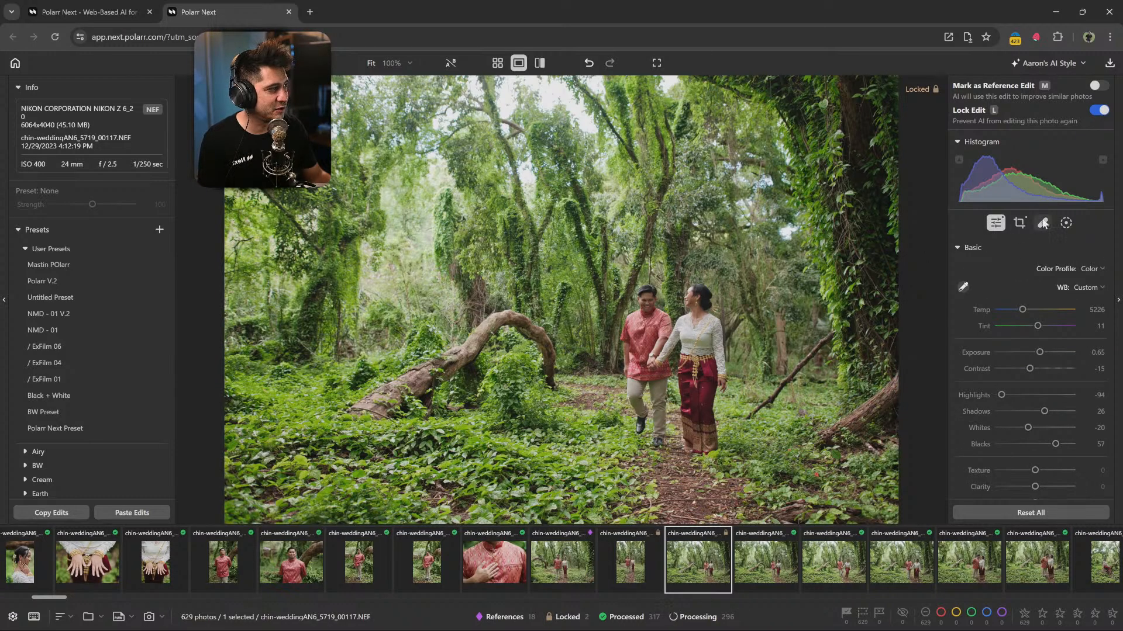
pyautogui.click(1042, 224)
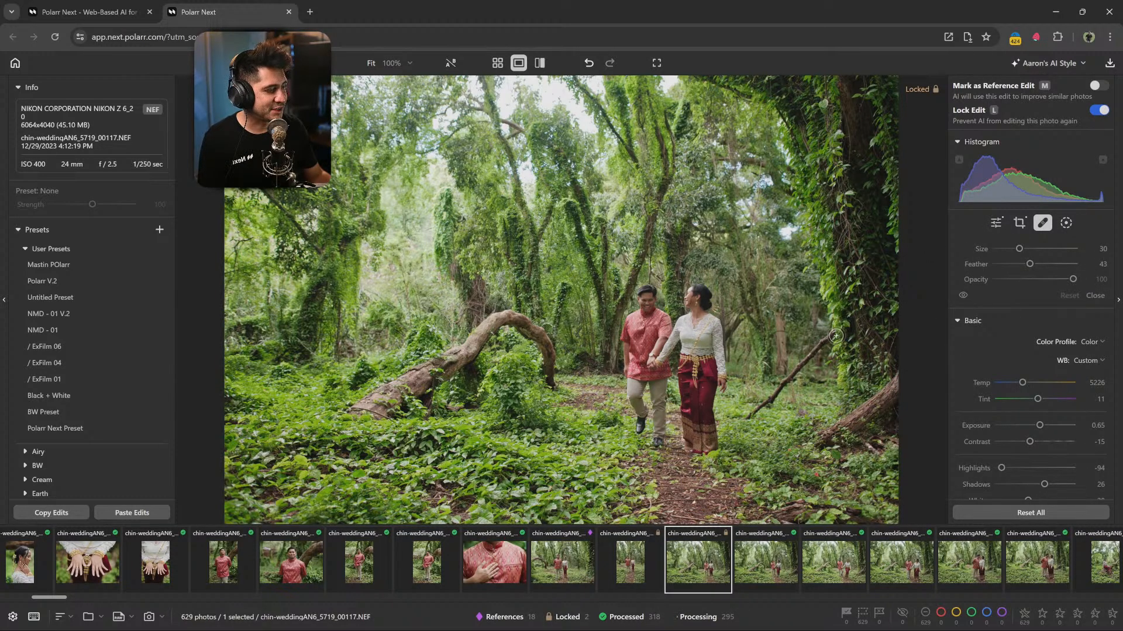
pyautogui.moveTo(845, 324); pyautogui.dragTo(752, 416)
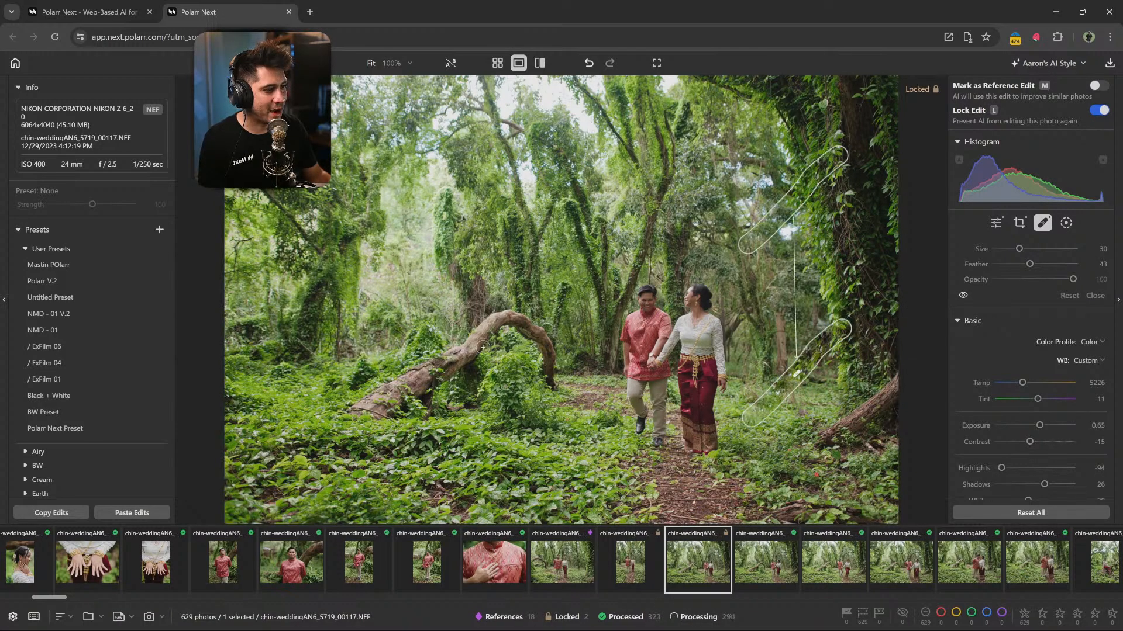
pyautogui.moveTo(811, 188)
pyautogui.mouseDown()
pyautogui.moveTo(784, 301)
pyautogui.moveTo(814, 325)
pyautogui.mouseUp()
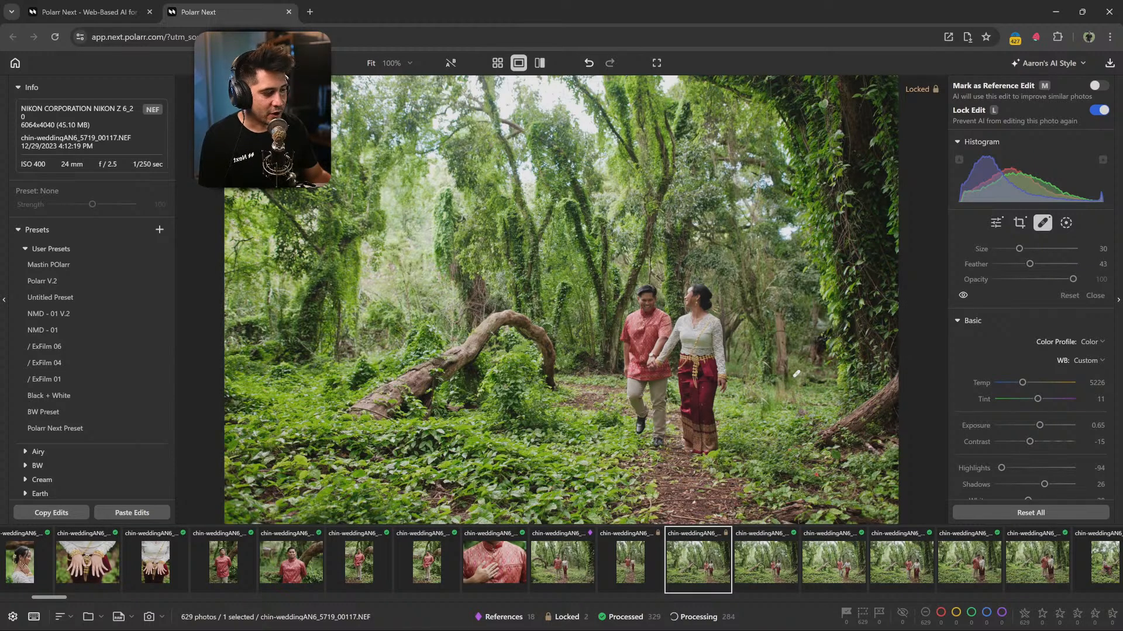
pyautogui.press('m')
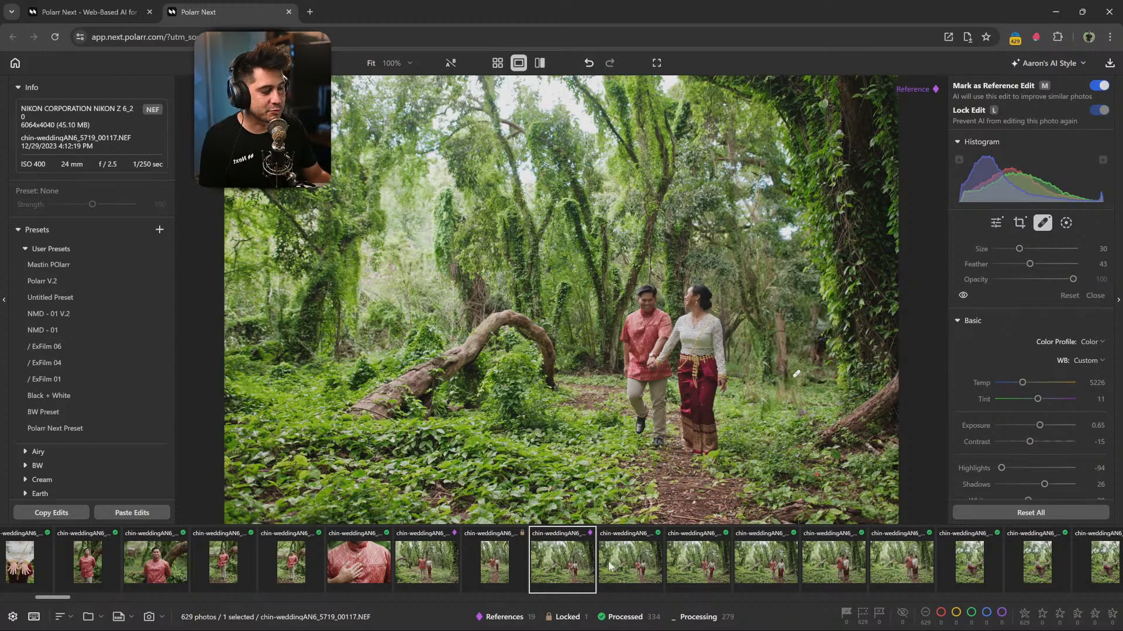
# Compare the AI edits of the next walking photo, the hand close-ups and the bride portraits for consistency.
pyautogui.click(641, 565)
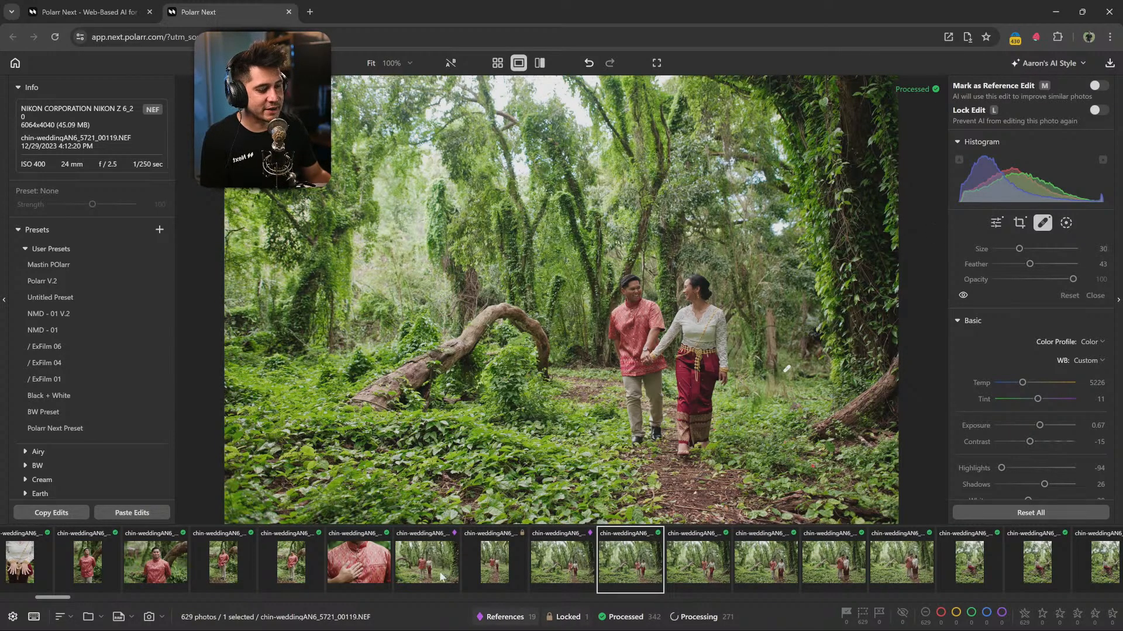
pyautogui.scroll(5, 440, 576)
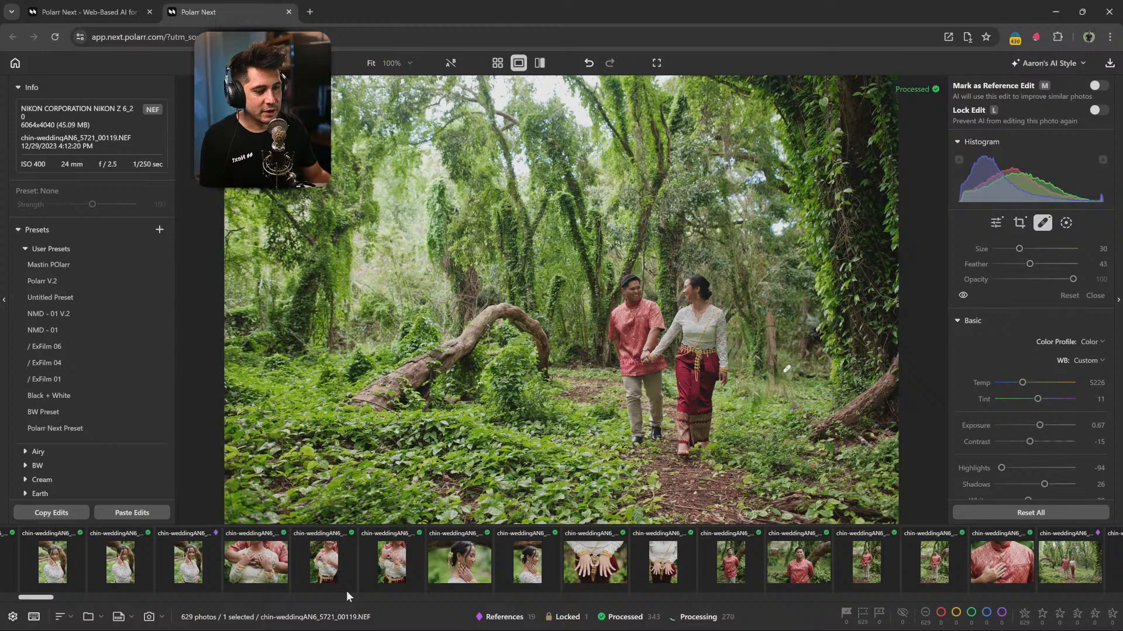
pyautogui.click(330, 575)
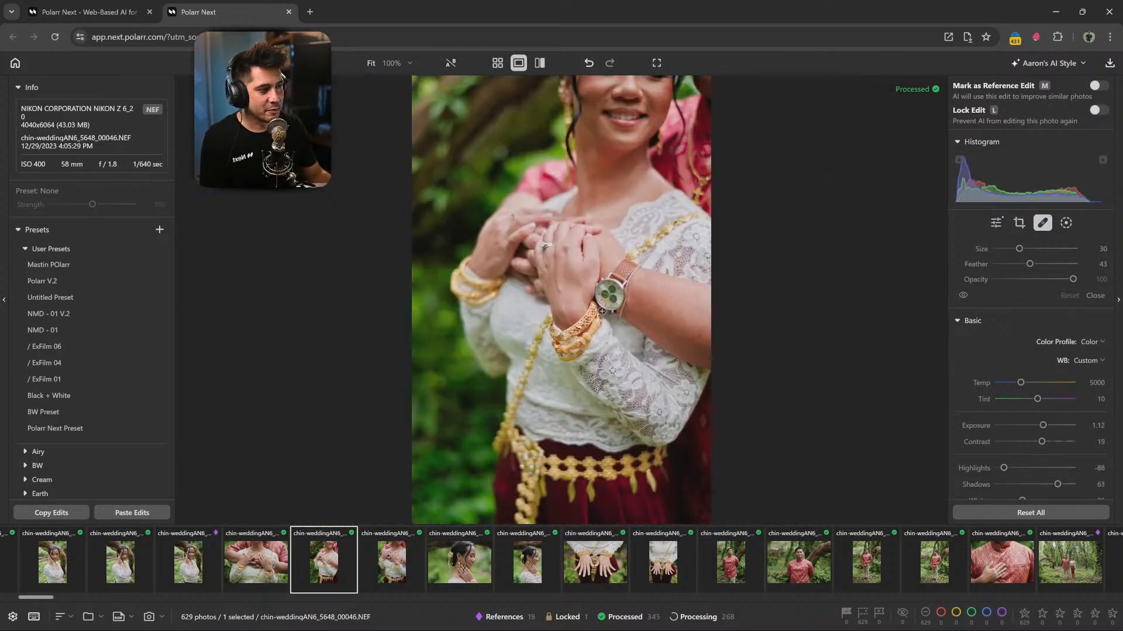
pyautogui.click(396, 569)
pyautogui.click(131, 575)
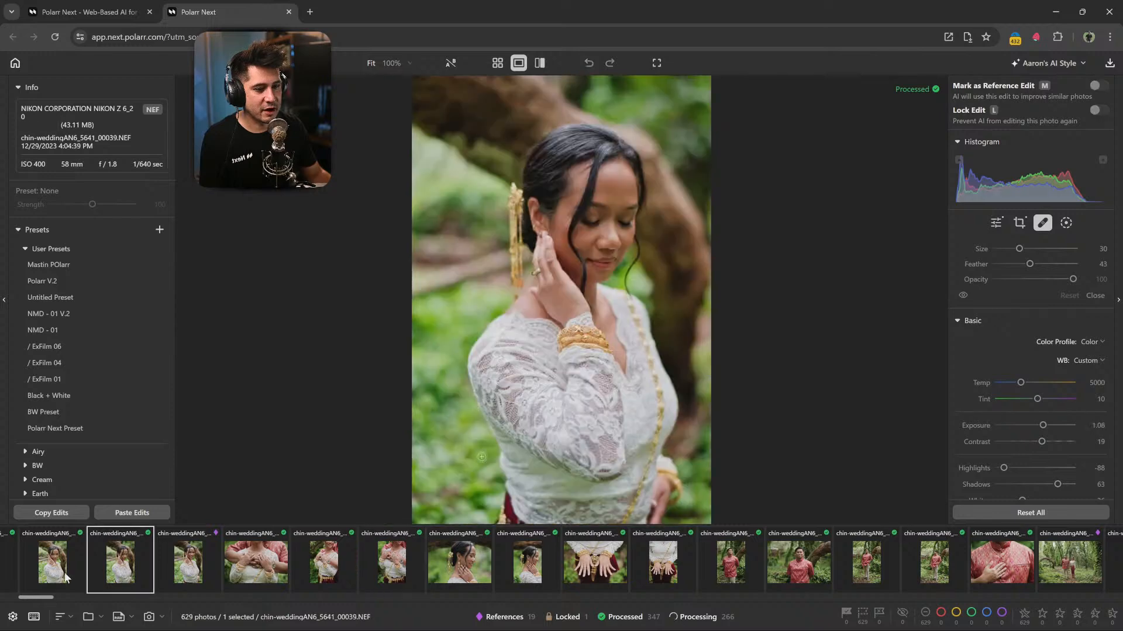
pyautogui.click(66, 578)
pyautogui.click(135, 578)
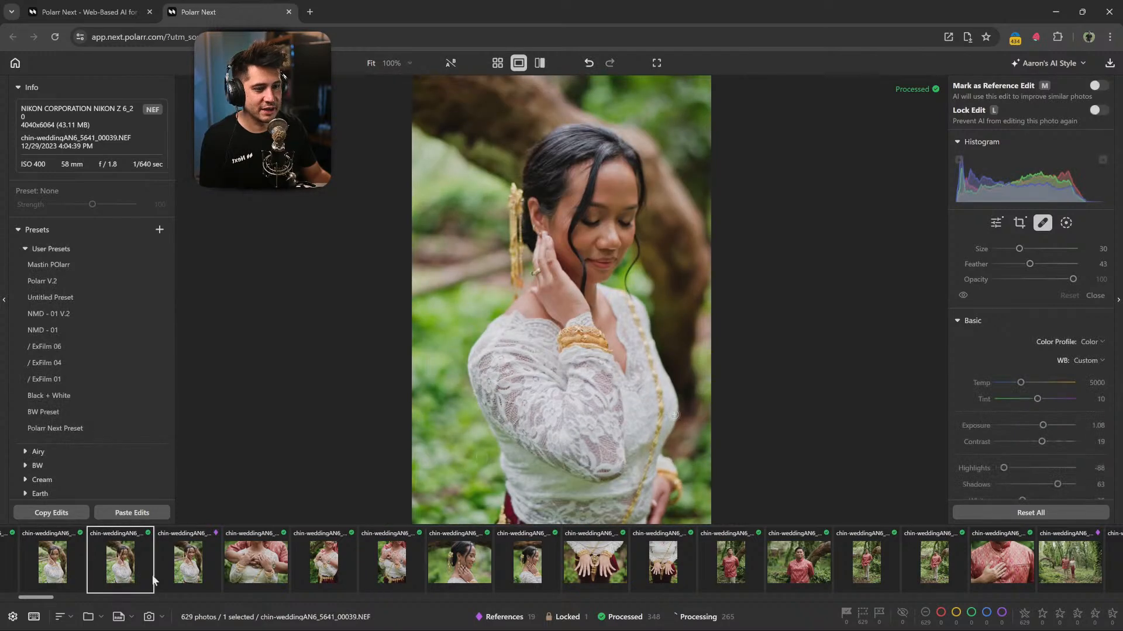
pyautogui.click(163, 573)
pyautogui.click(122, 579)
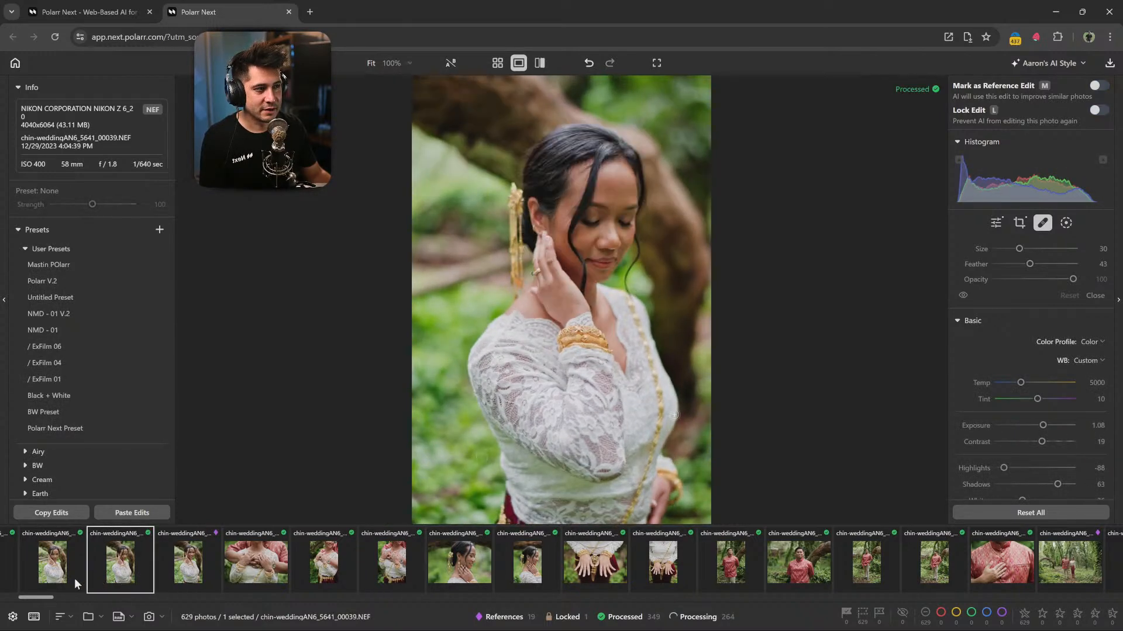
pyautogui.scroll(-10, 390, 577)
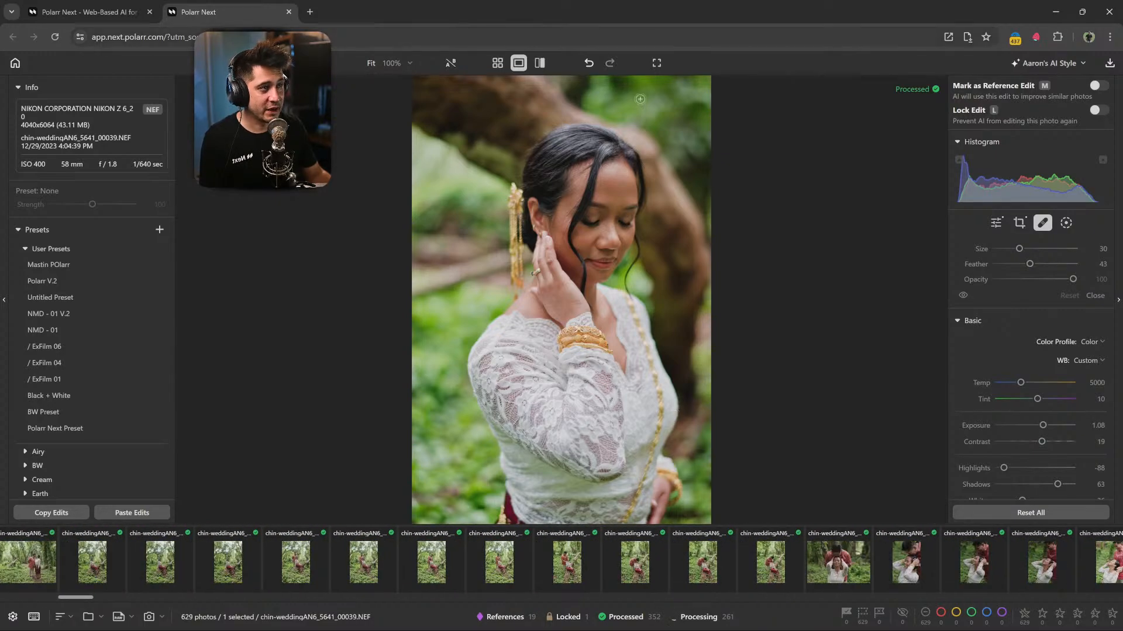
# Find the bride seated on the log, chin-weddingAN6_5745_00143.NEF, in the photo grid and add a Subject mask to it.
pyautogui.click(497, 63)
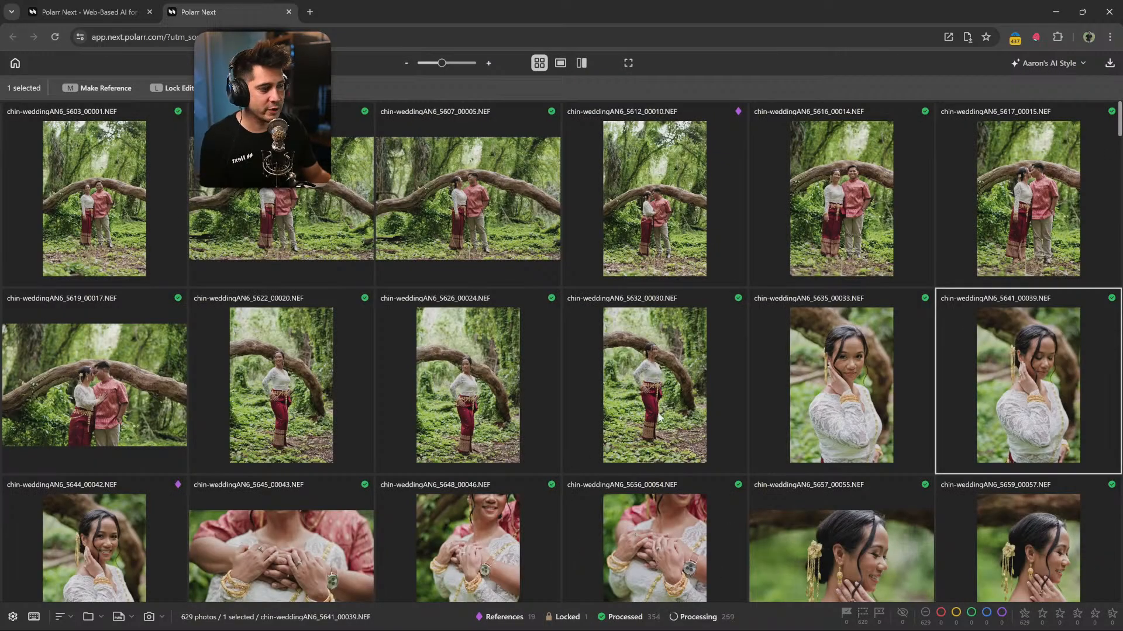
pyautogui.scroll(-20, 658, 415)
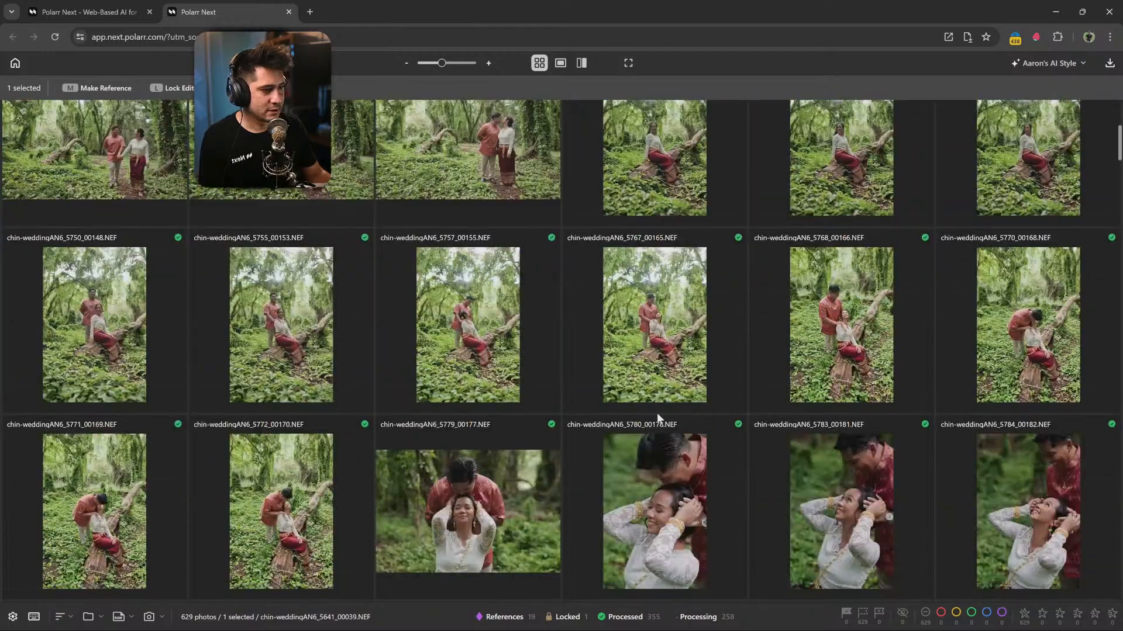
pyautogui.scroll(5, 657, 411)
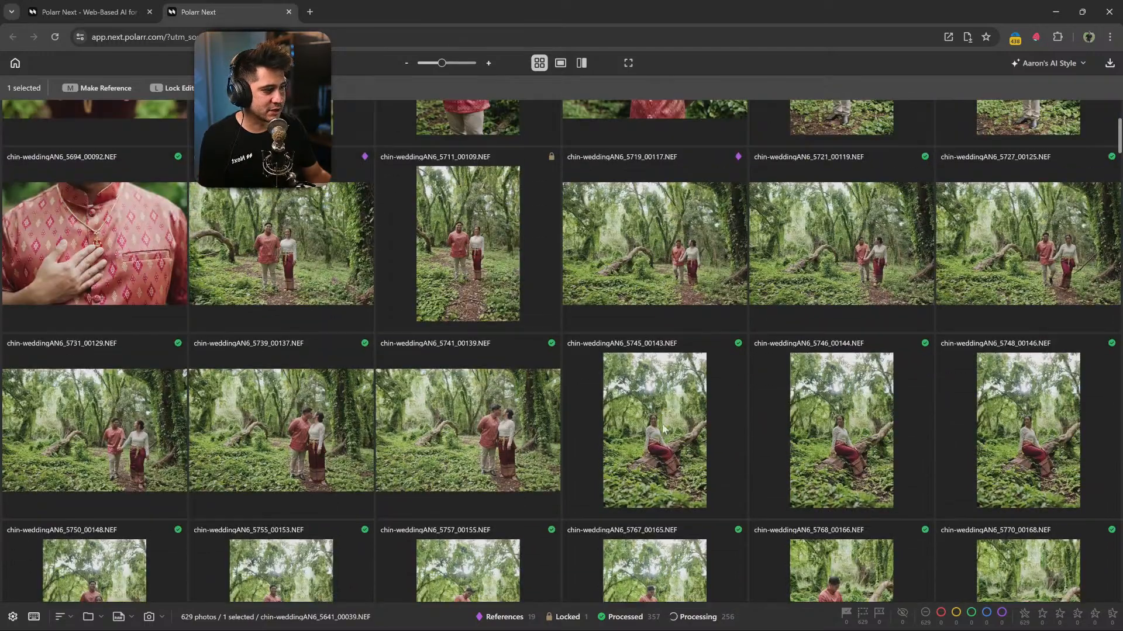
pyautogui.doubleClick(669, 449)
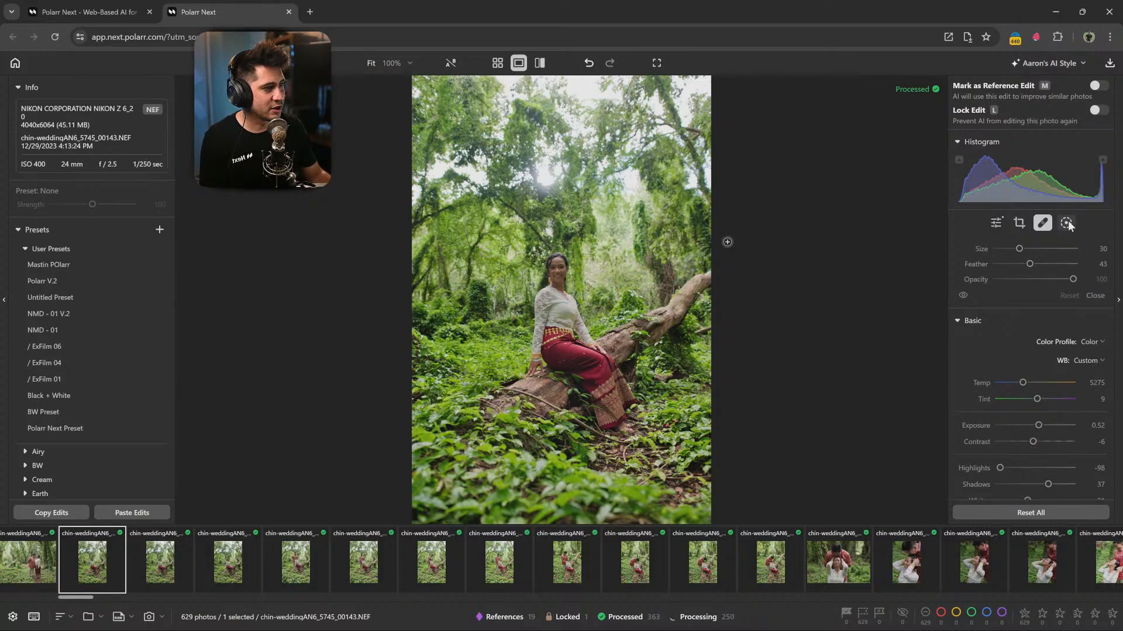
pyautogui.press('l')
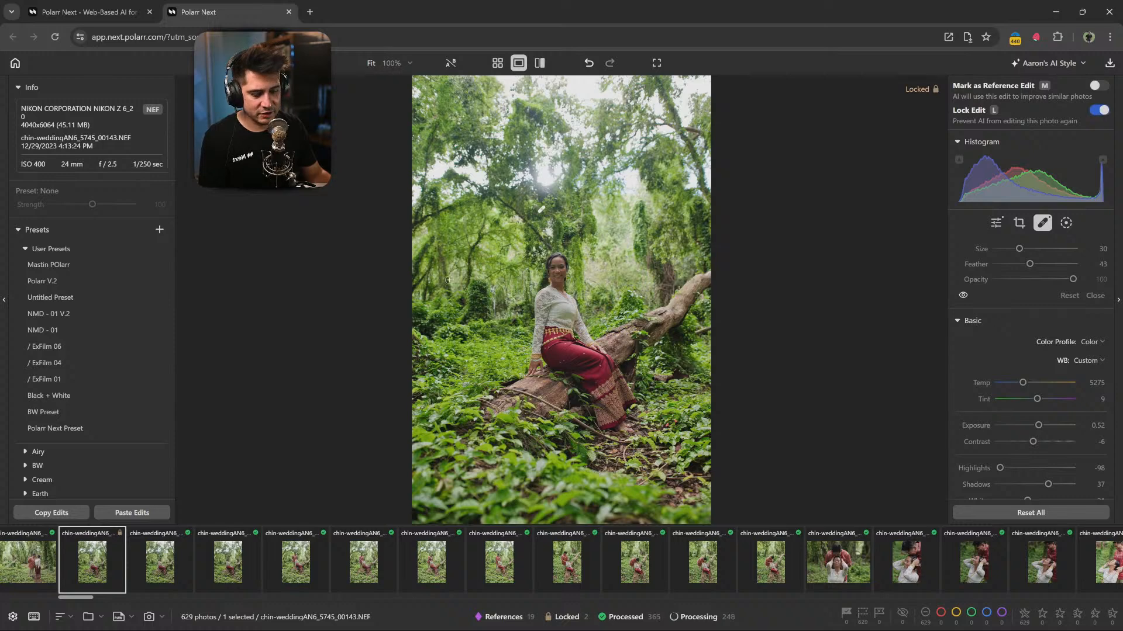
pyautogui.press('Escape')
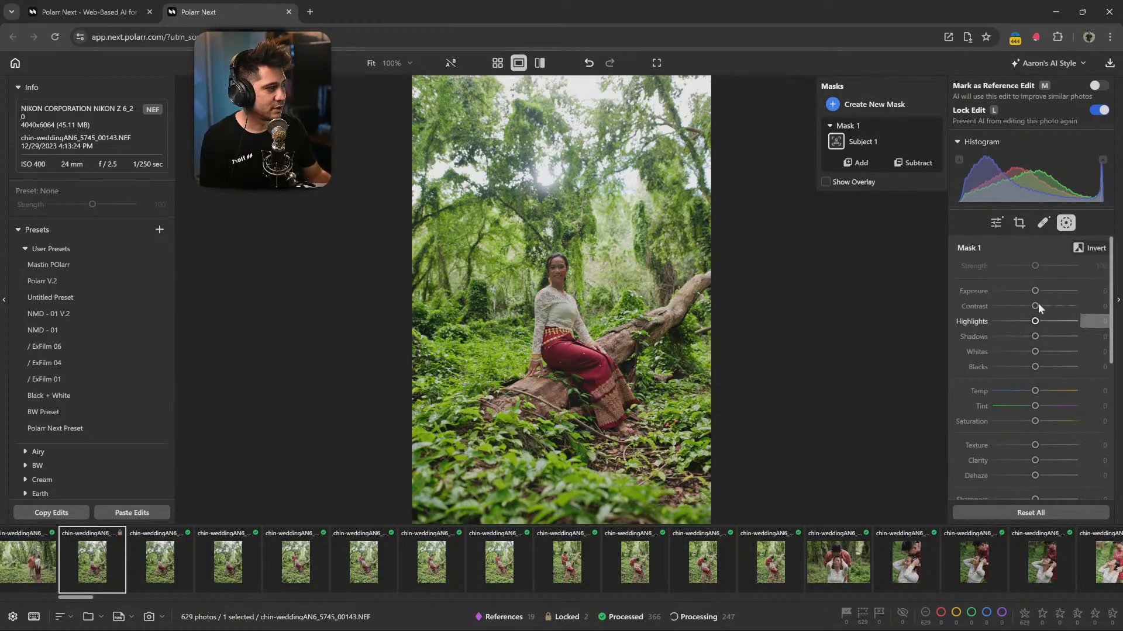
# Set the bride's mask to Exposure 0.45, Contrast 17, Highlights -12, Shadows -14, Whites 4 and Blacks -5, and compare it on and off.
pyautogui.moveTo(1037, 292); pyautogui.dragTo(1040, 294)
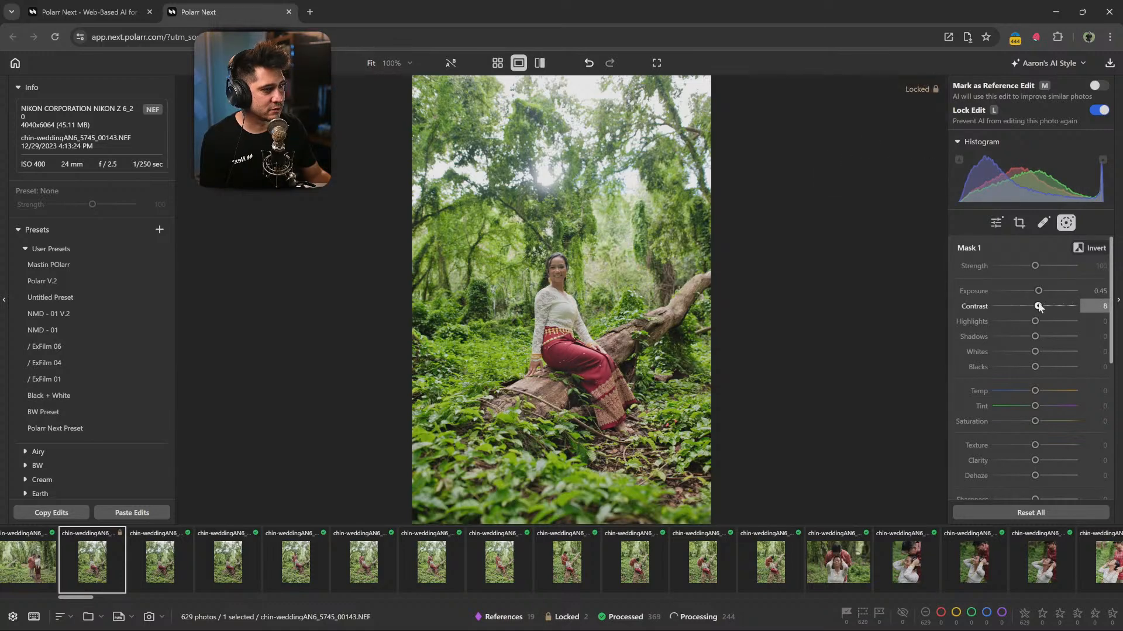
pyautogui.moveTo(1035, 305); pyautogui.dragTo(1032, 369)
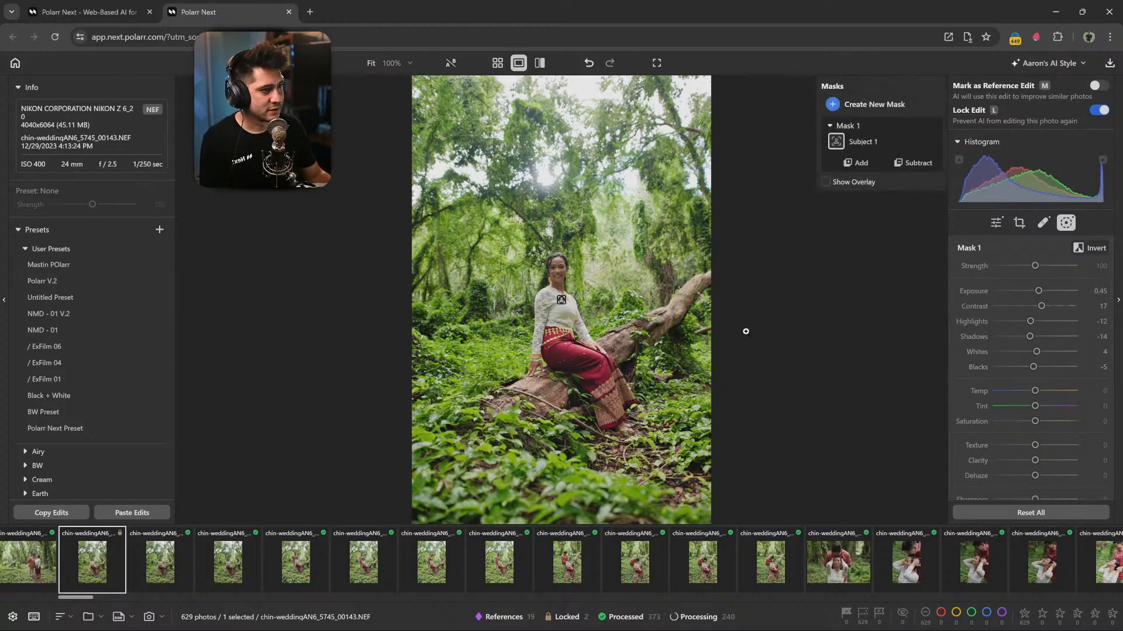
pyautogui.click(933, 142)
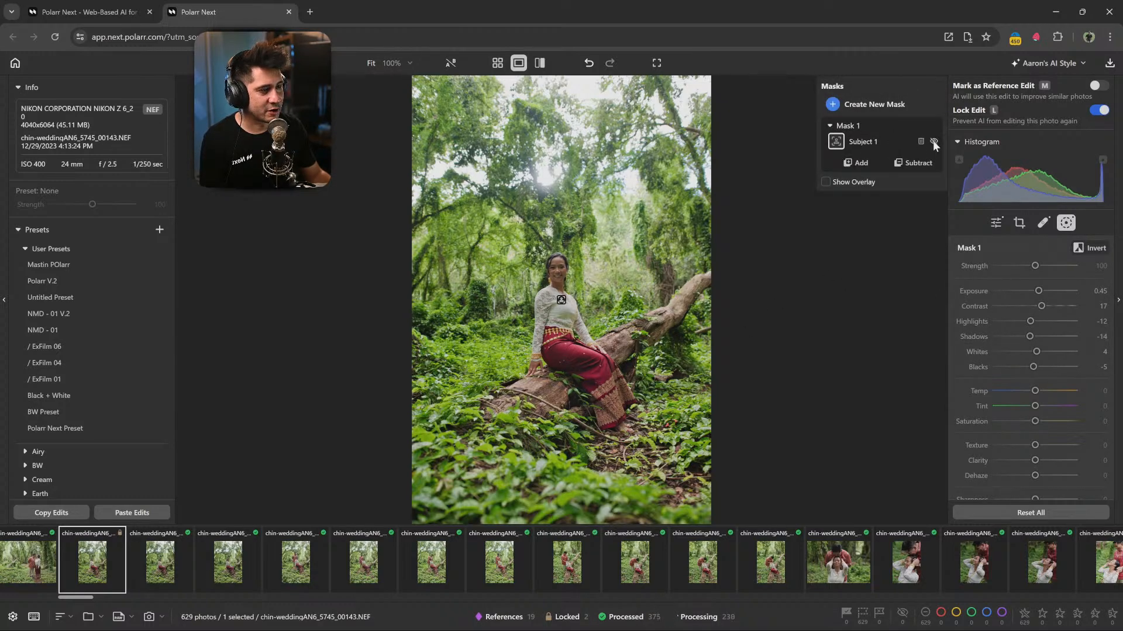
pyautogui.click(933, 141)
pyautogui.click(933, 142)
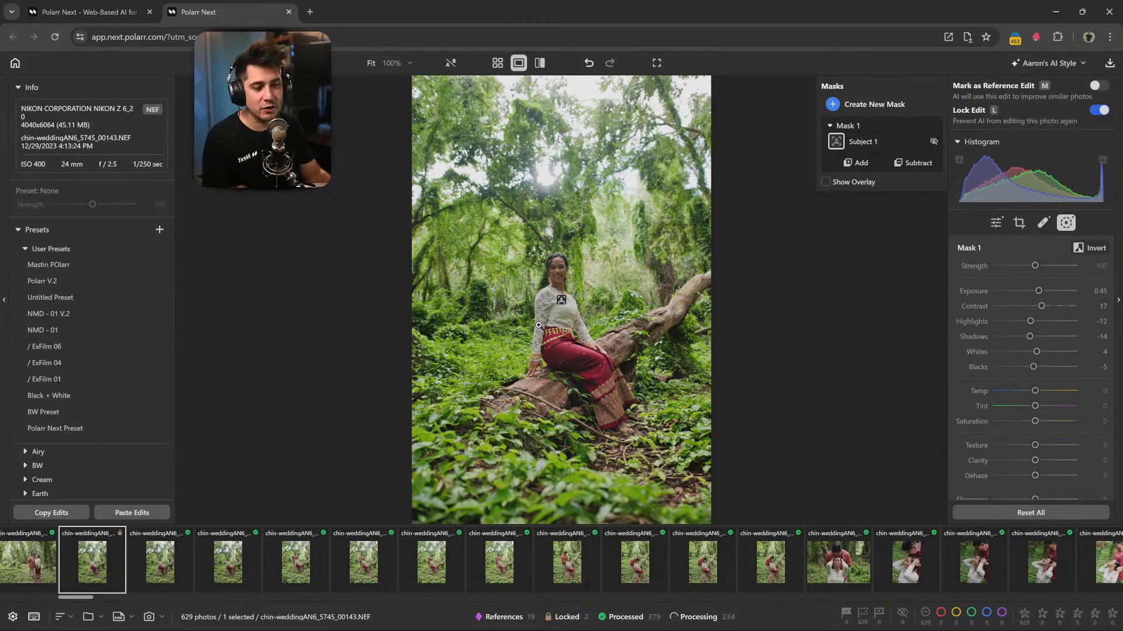
# Compare the masked bride photo with the neighbouring log photos, and mark chin-weddingAN6_5745_00143.NEF as a reference edit.
pyautogui.click(186, 568)
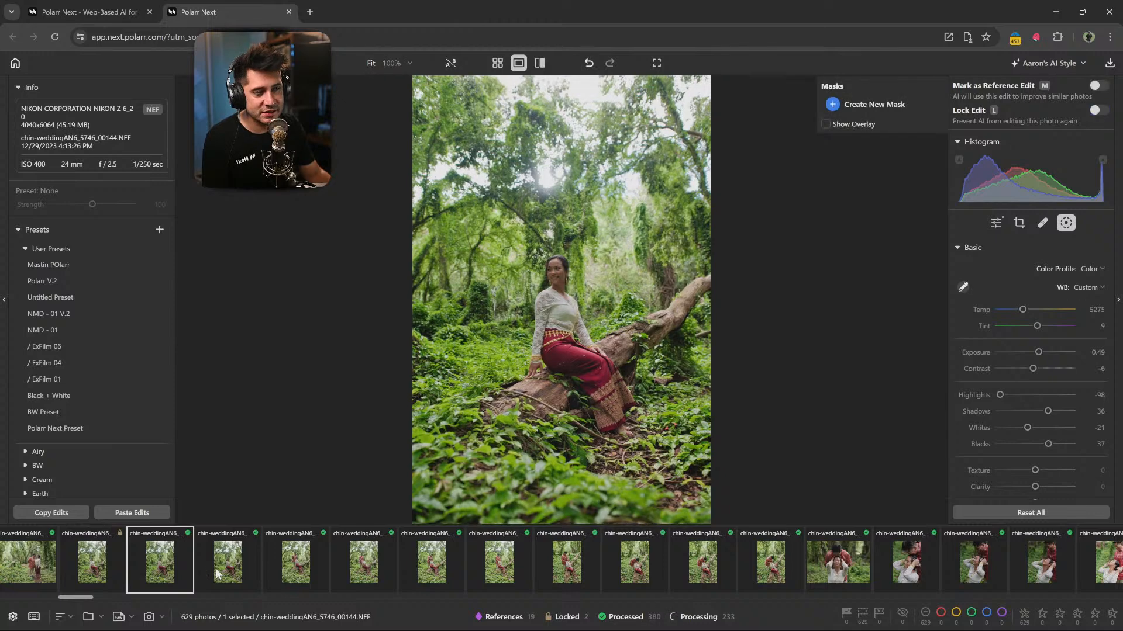
pyautogui.click(217, 571)
pyautogui.click(287, 567)
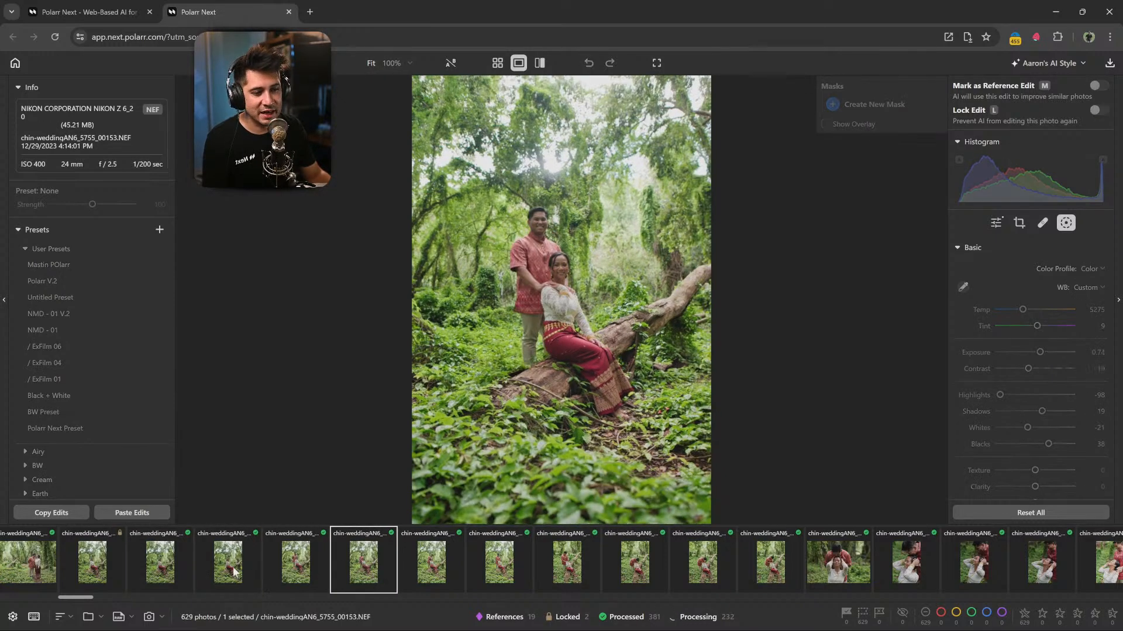
pyautogui.click(228, 567)
pyautogui.click(122, 569)
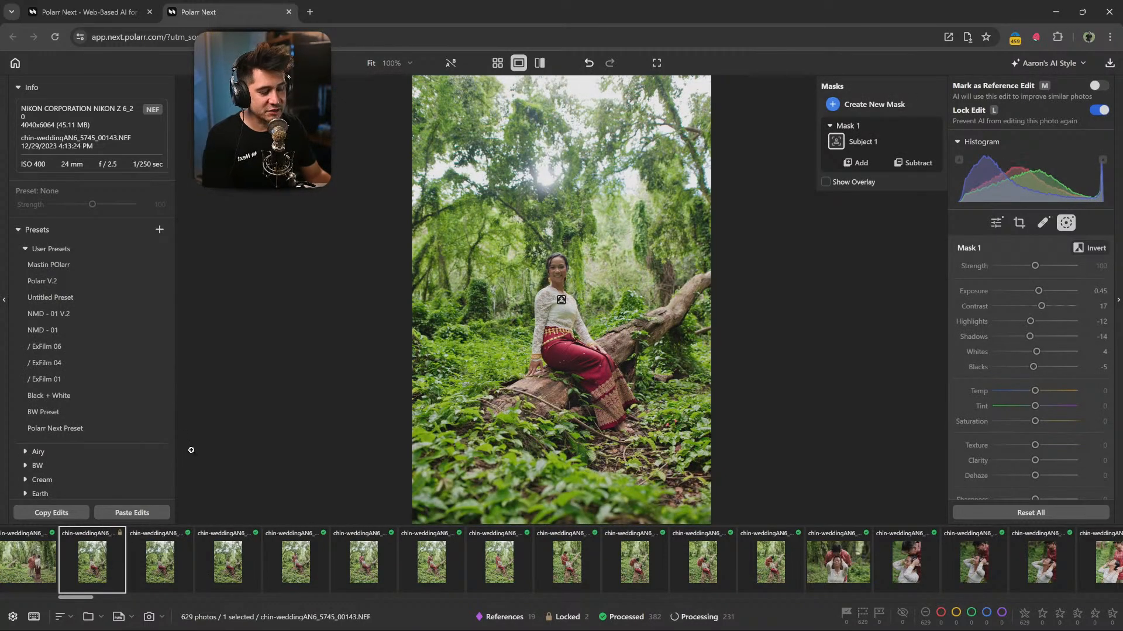
pyautogui.click(1100, 87)
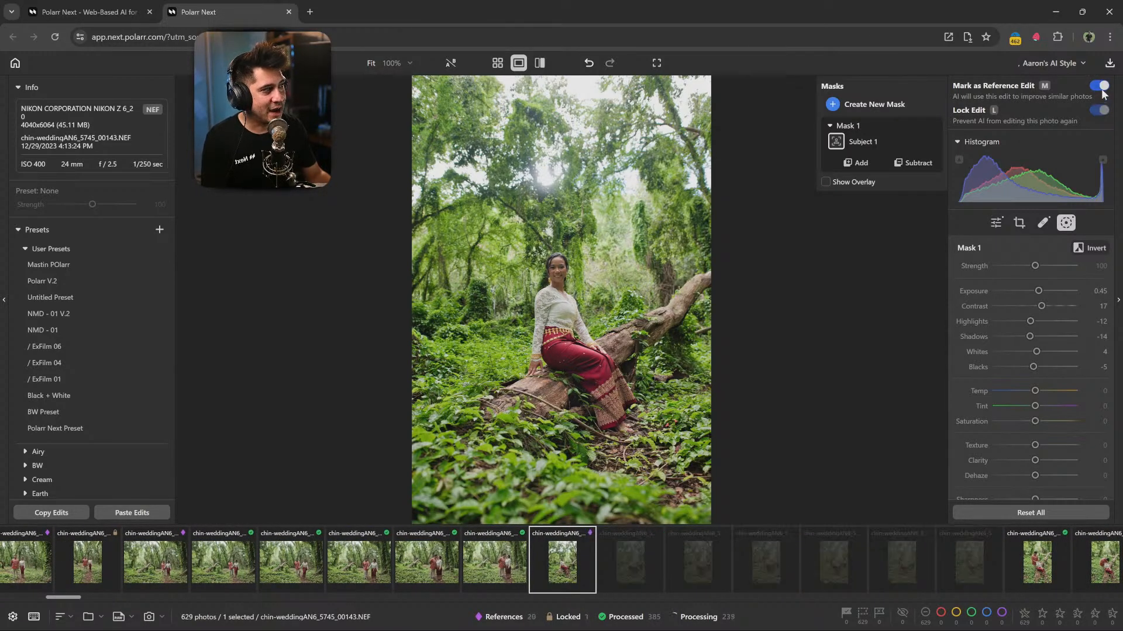
# Check the AI-applied Subject mask on the following log photos, from the bride alone to the couple in chin-weddingAN6_5750_00148.NEF.
pyautogui.scroll(-5, 573, 566)
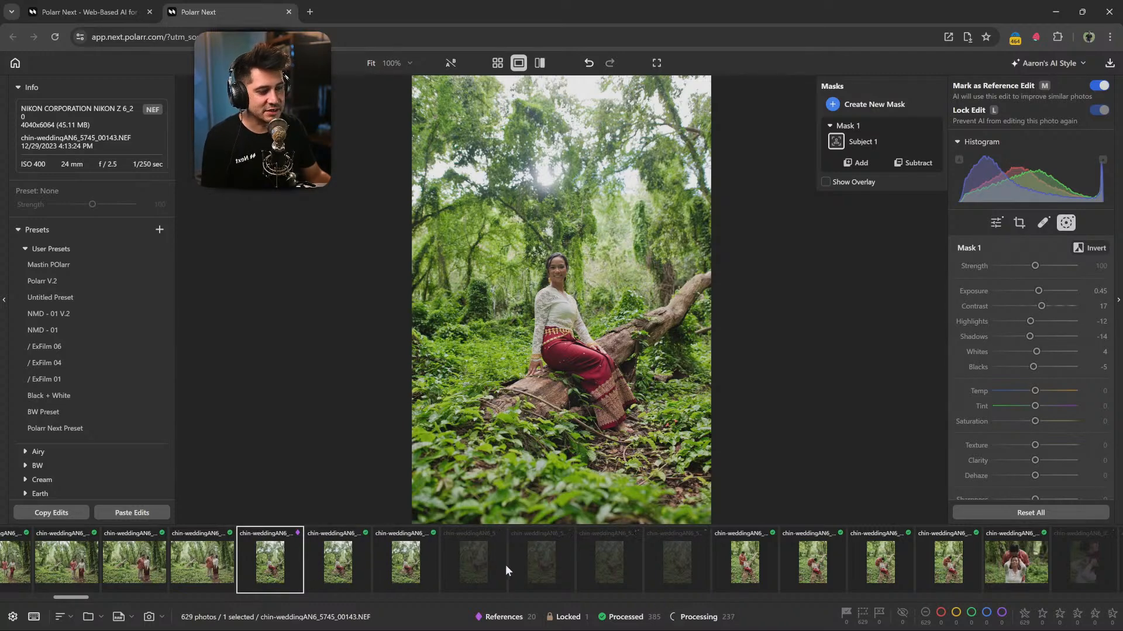
pyautogui.click(344, 576)
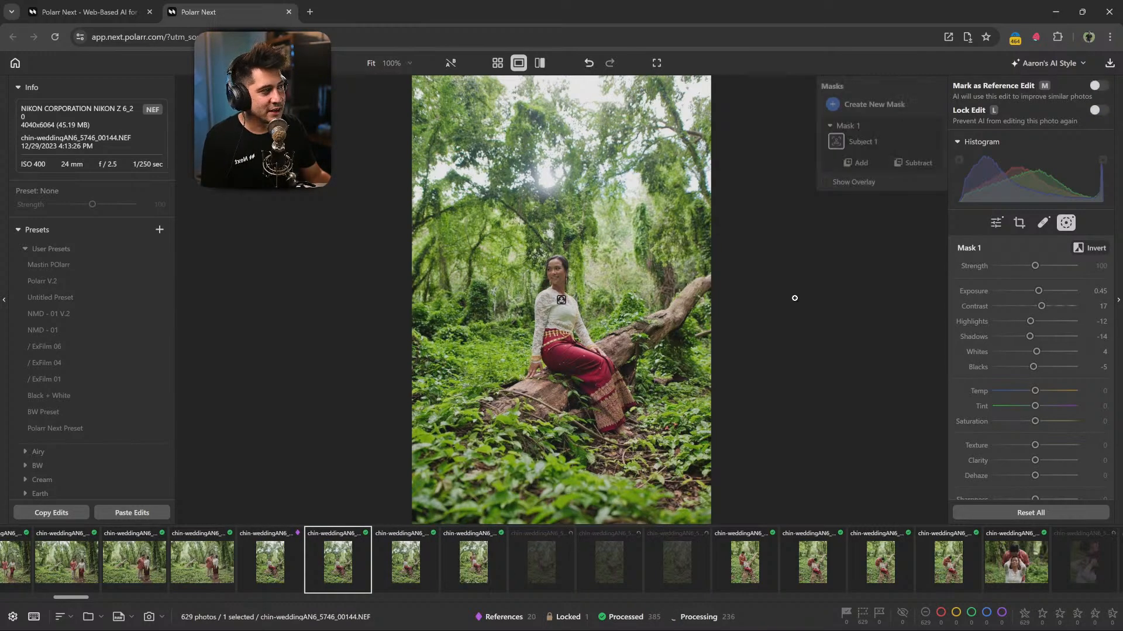
pyautogui.moveTo(563, 303)
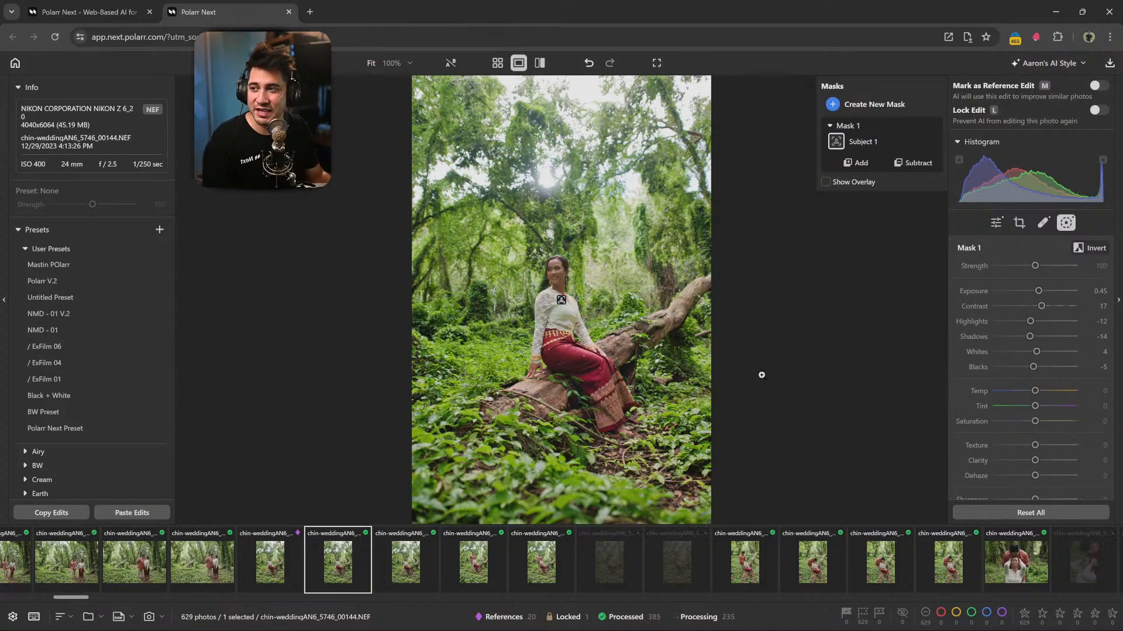
pyautogui.click(335, 567)
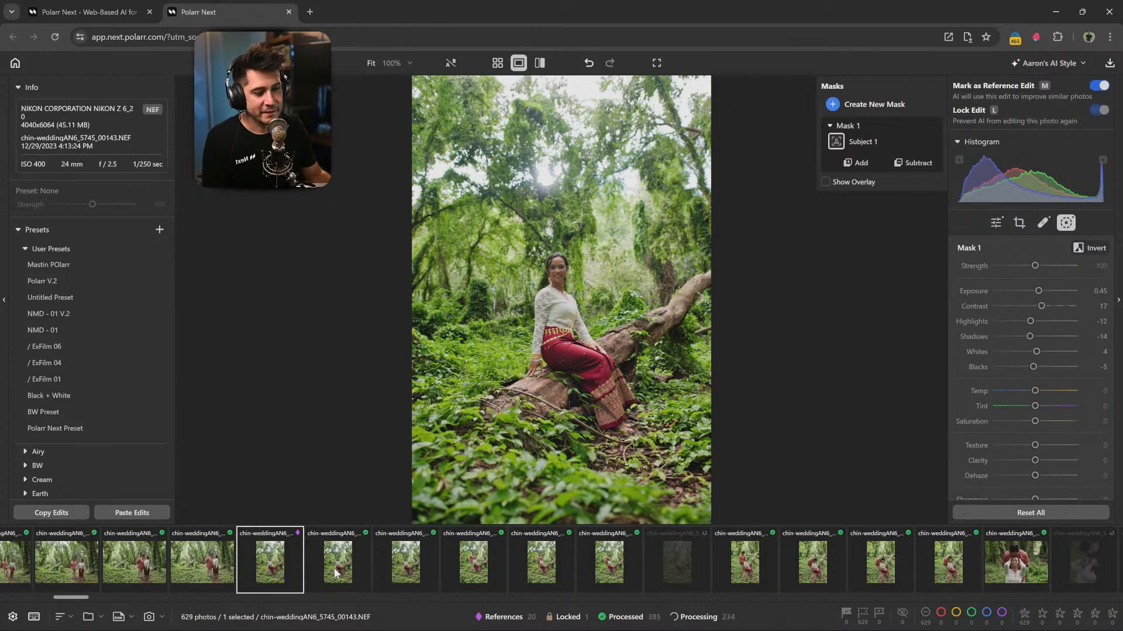
pyautogui.click(411, 562)
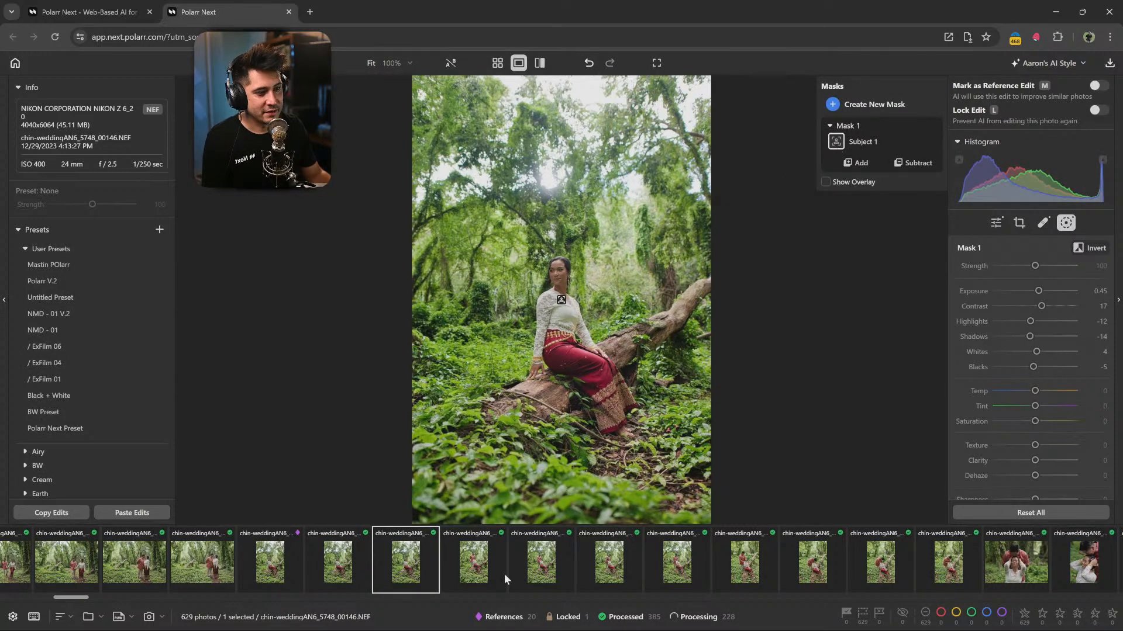
pyautogui.click(471, 574)
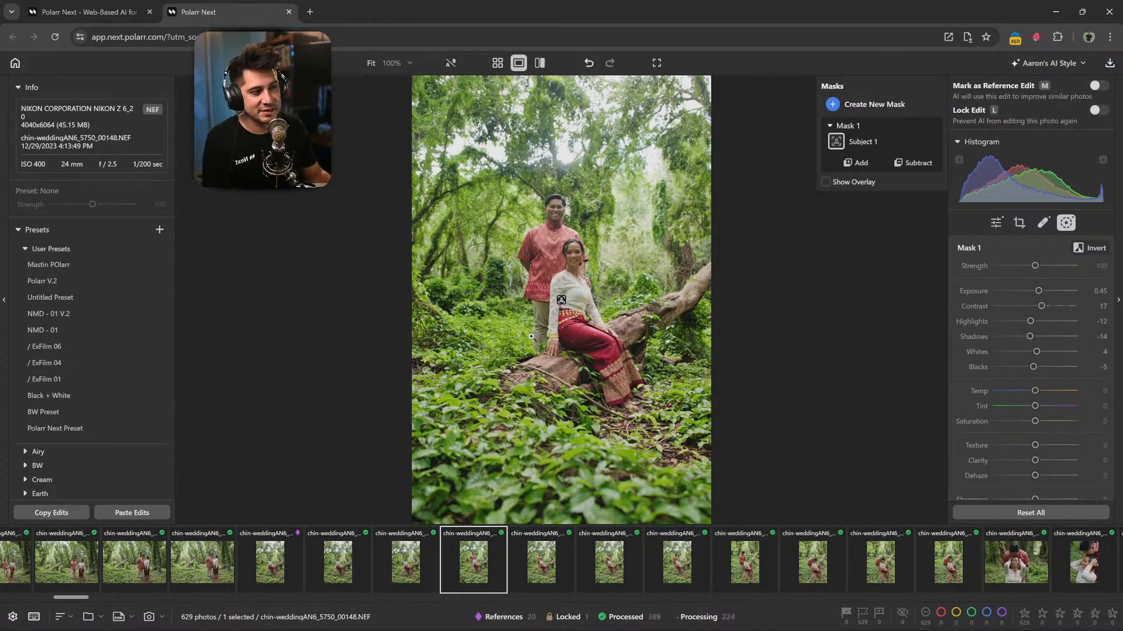
pyautogui.moveTo(562, 303)
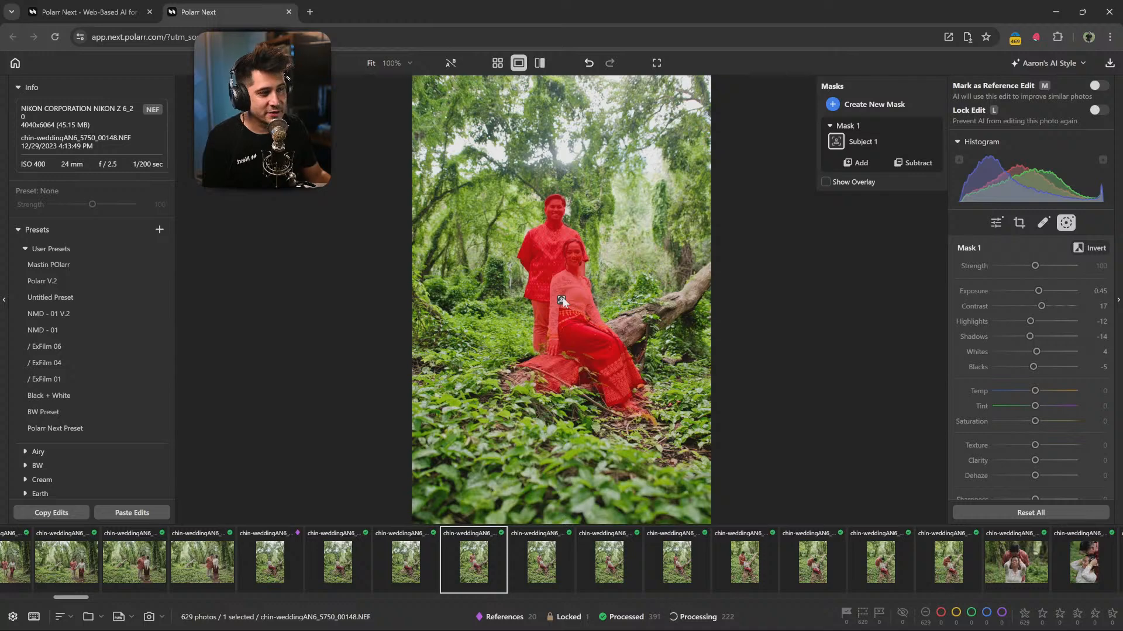
# Compare the couple's log photo chin-weddingAN6_5750_00148.NEF and its mask coverage with the bride's reference edit chin-weddingAN6_5745_00143.NEF.
pyautogui.click(419, 555)
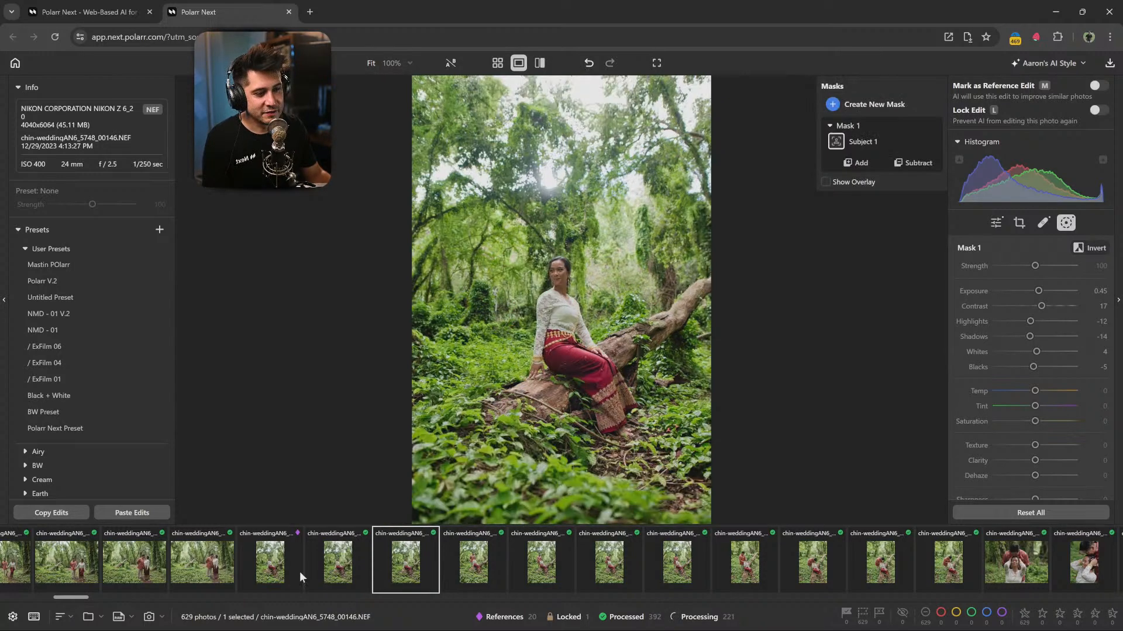
pyautogui.click(298, 569)
pyautogui.moveTo(563, 303)
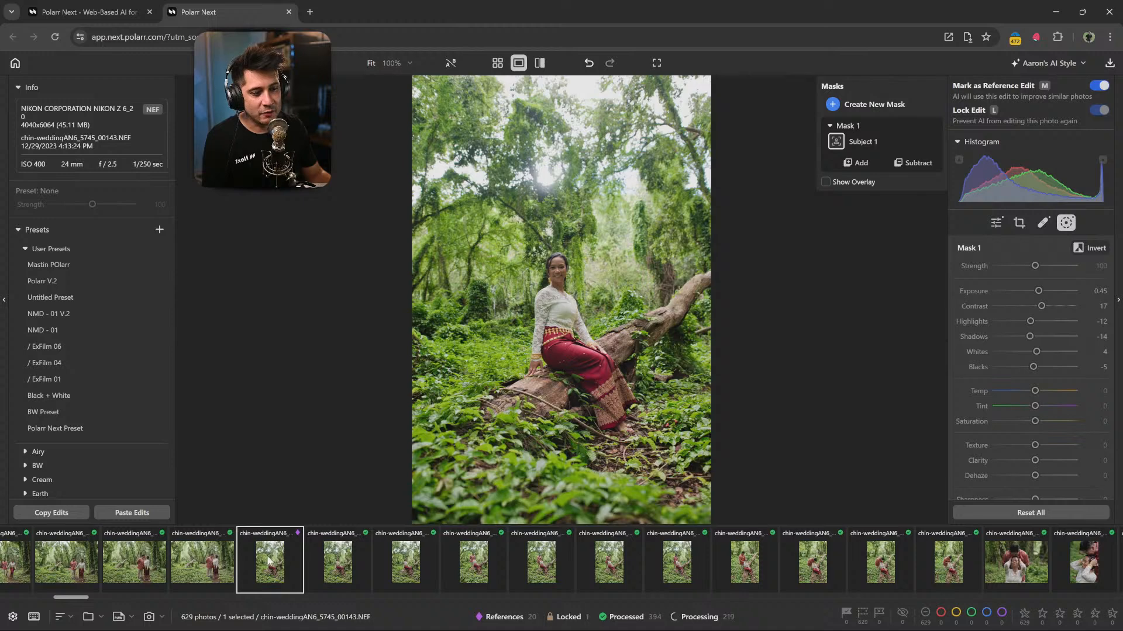
pyautogui.click(494, 580)
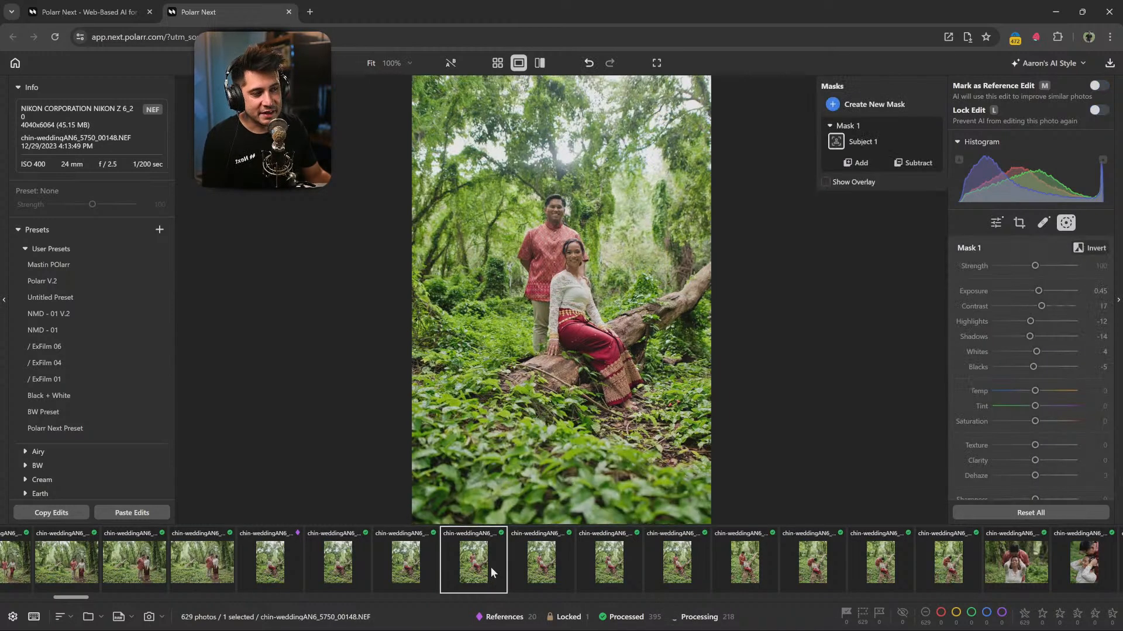
pyautogui.moveTo(562, 304)
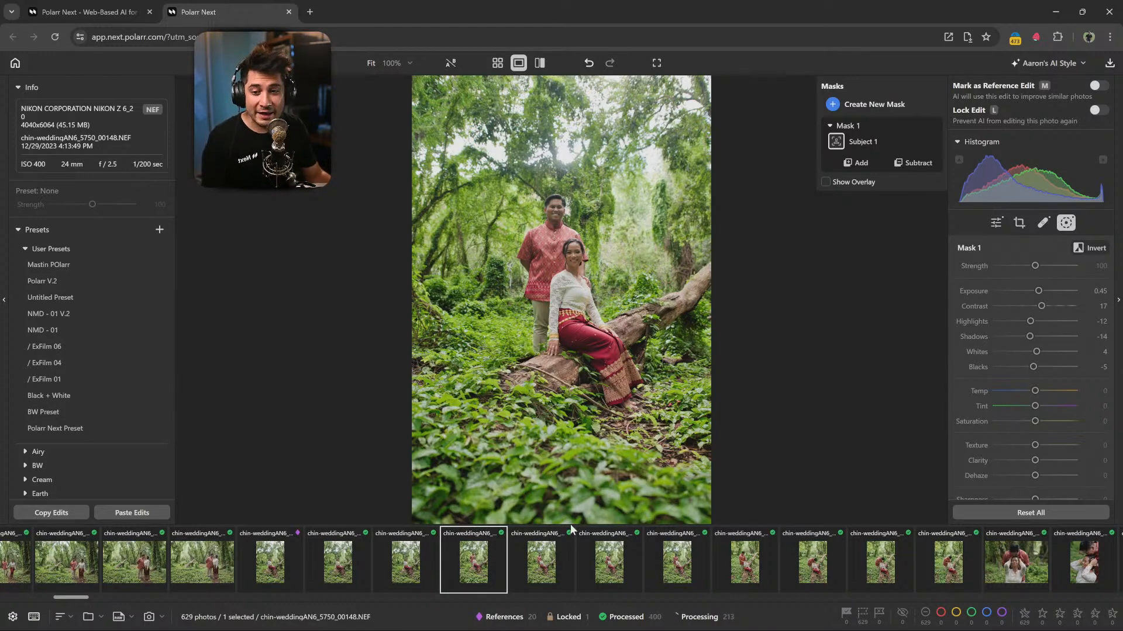
# Show only the photos still processing, and return to the full album at chin-weddingAN6_5755_00153.NEF.
pyautogui.click(702, 617)
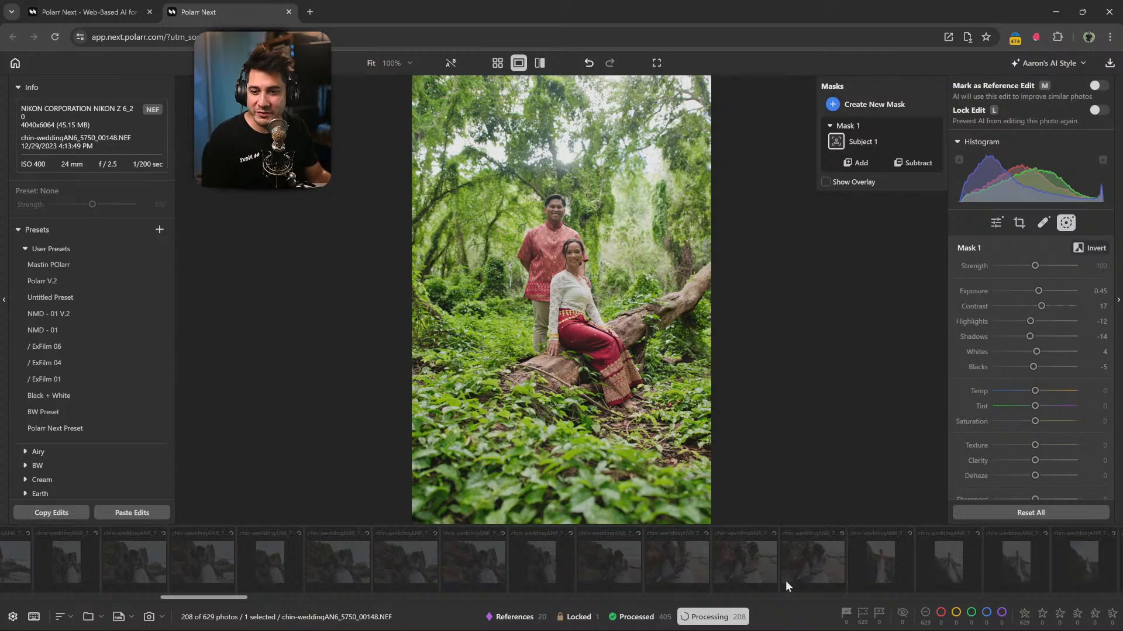
pyautogui.click(724, 617)
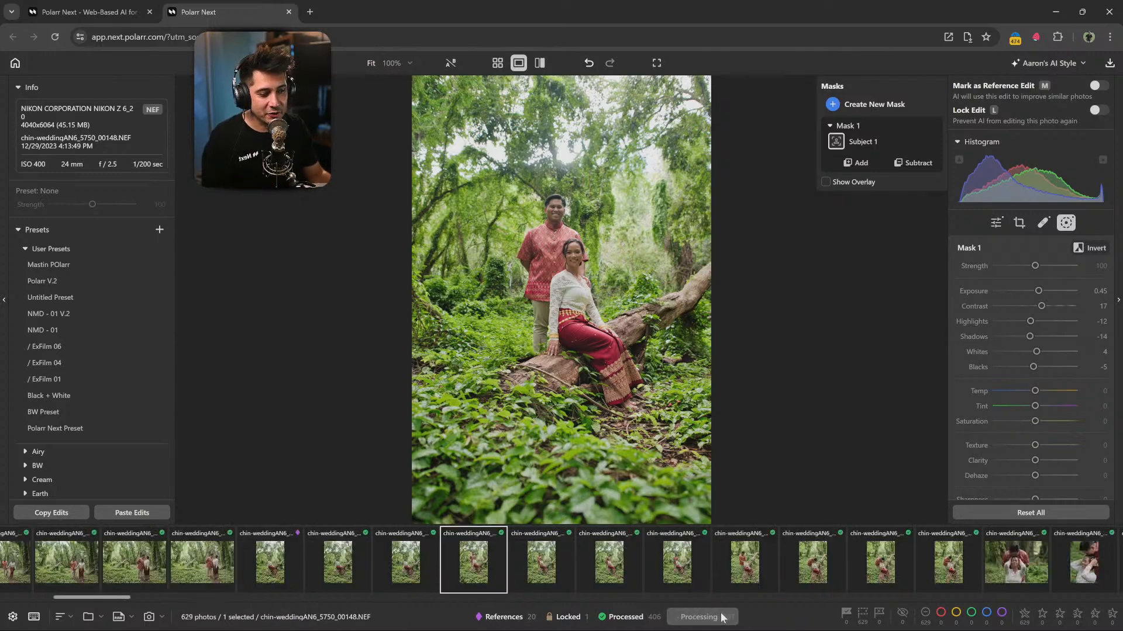
pyautogui.click(552, 574)
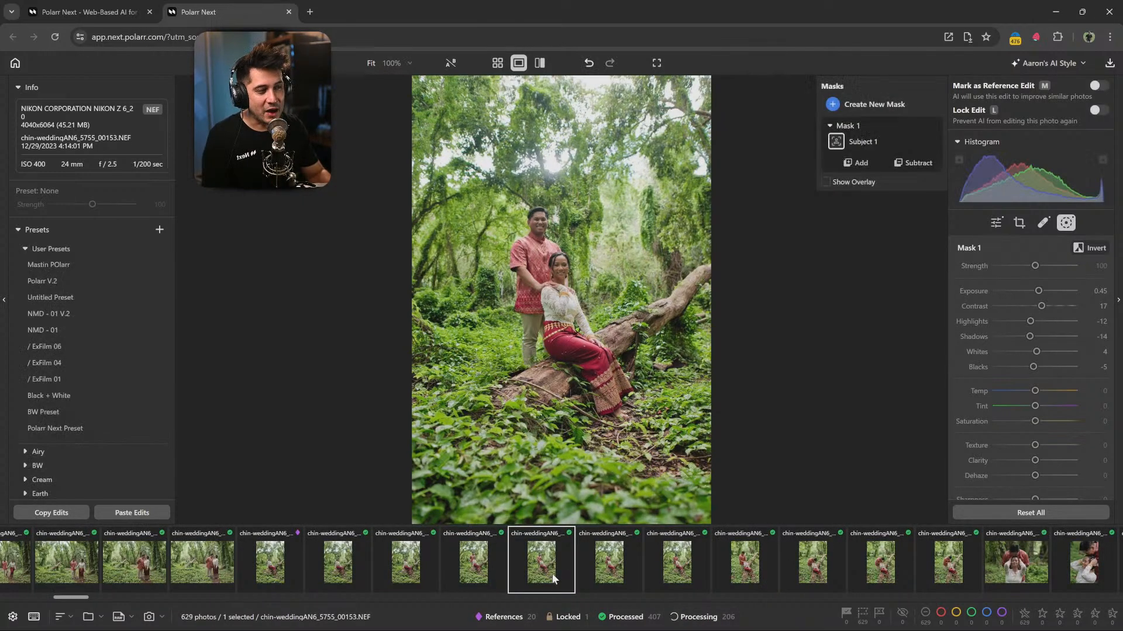
# Flip back and forth through the log photos around the bride's reference edit to compare the consistency of their AI edits.
pyautogui.press('Left')
pyautogui.press('Left')
pyautogui.press('Left')
pyautogui.press('Left')
pyautogui.press('Left')
pyautogui.press('Right')
pyautogui.press('Right')
pyautogui.press('Right')
pyautogui.press('Right')
pyautogui.press('Right')
pyautogui.press('Right')
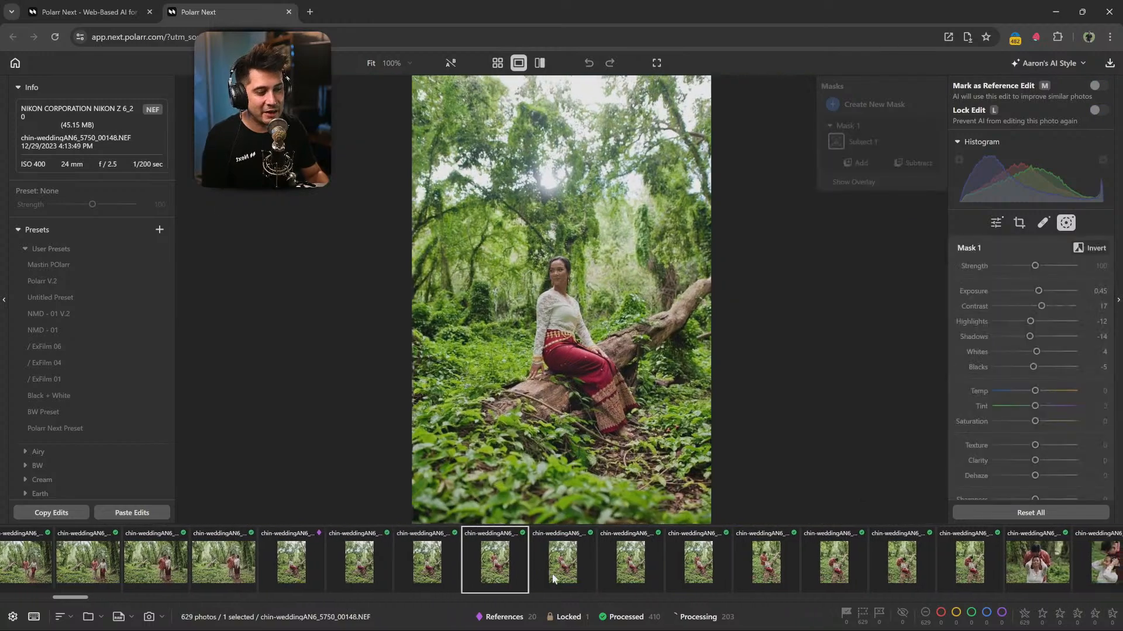
pyautogui.press('Left')
pyautogui.press('Left')
pyautogui.press('Left')
pyautogui.press('Left')
pyautogui.press('Left')
pyautogui.press('Left')
pyautogui.press('Right')
pyautogui.press('Right')
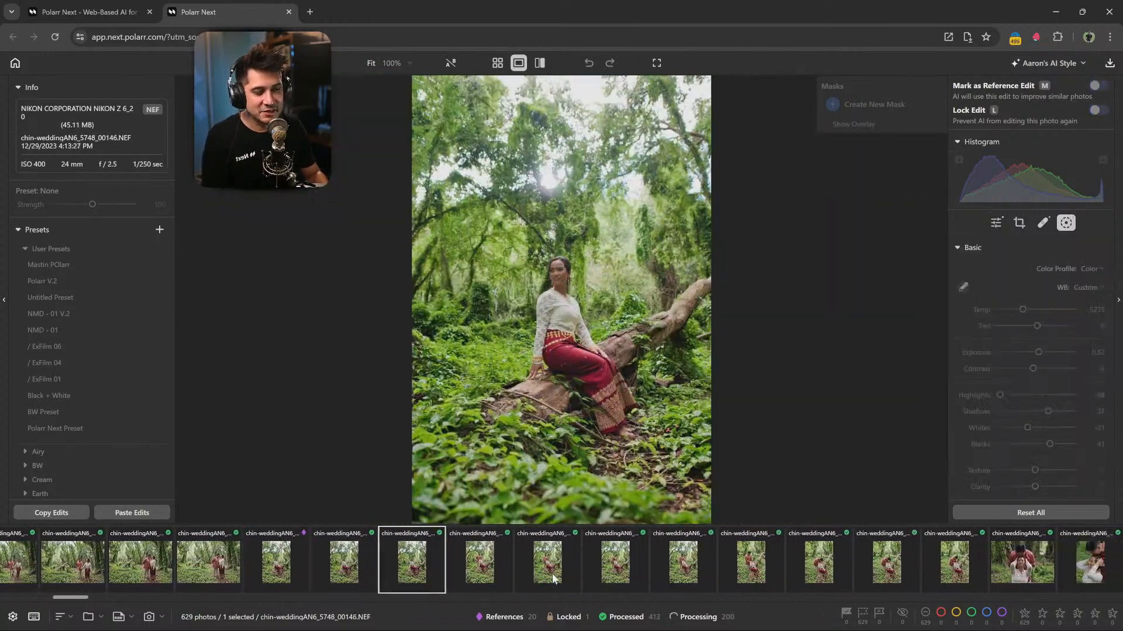
# Browse repeatedly between the bride portraits, walking shots, log photos and seated kissing shots to examine the AI edits' consistency across the album.
pyautogui.press('Left')
pyautogui.press('Left')
pyautogui.press('Left')
pyautogui.press('Left')
pyautogui.press('Left')
pyautogui.press('Left')
pyautogui.press('Right')
pyautogui.press('Right')
pyautogui.press('Right')
pyautogui.press('Right')
pyautogui.press('Right')
pyautogui.press('Right')
pyautogui.press('Right')
pyautogui.press('Right')
pyautogui.press('Right')
pyautogui.press('Right')
pyautogui.press('Right')
pyautogui.press('Right')
pyautogui.press('Right')
pyautogui.press('Right')
pyautogui.press('Right')
pyautogui.press('Right')
pyautogui.press('Right')
pyautogui.press('Right')
pyautogui.press('Right')
pyautogui.press('Right')
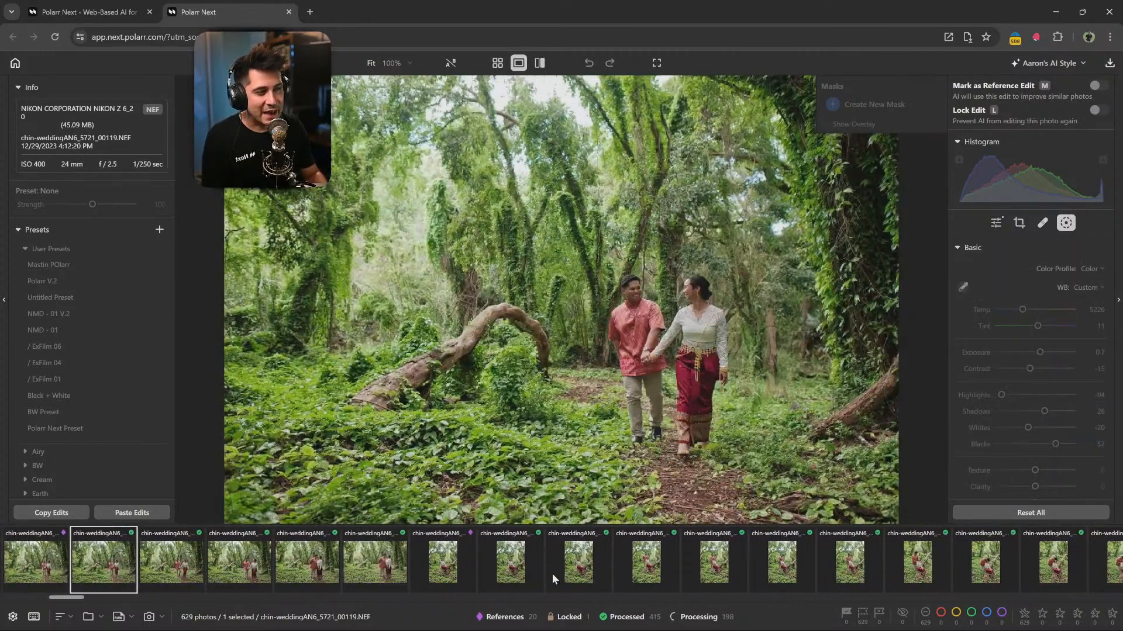
pyautogui.press('Left')
pyautogui.press('Left')
pyautogui.press('Left')
pyautogui.press('Left')
pyautogui.press('Left')
pyautogui.press('Left')
pyautogui.press('Left')
pyautogui.press('Left')
pyautogui.press('Left')
pyautogui.press('Left')
pyautogui.press('Left')
pyautogui.press('Left')
pyautogui.press('Left')
pyautogui.press('Left')
pyautogui.press('Left')
pyautogui.press('Left')
pyautogui.press('Left')
pyautogui.press('Left')
pyautogui.press('Left')
pyautogui.press('Left')
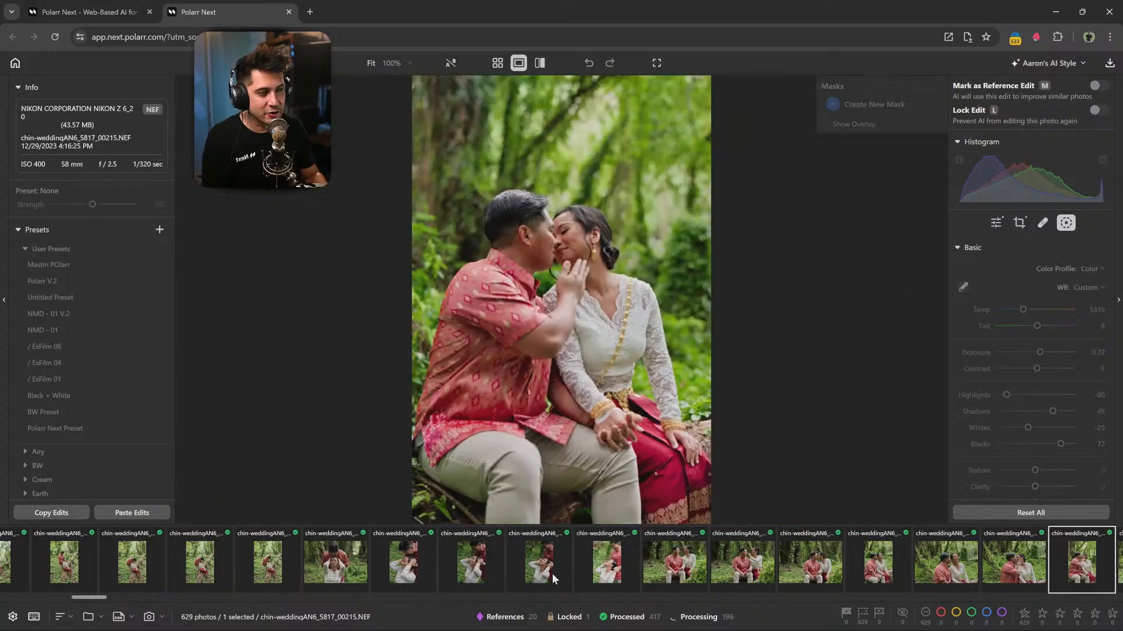
pyautogui.press('Right')
pyautogui.press('Right')
pyautogui.press('Right')
pyautogui.press('Right')
pyautogui.press('Right')
pyautogui.press('Right')
pyautogui.press('Right')
pyautogui.press('Right')
pyautogui.press('Right')
pyautogui.press('Right')
pyautogui.press('Right')
pyautogui.press('Right')
pyautogui.press('Right')
pyautogui.press('Right')
pyautogui.press('Right')
pyautogui.press('Right')
pyautogui.press('Right')
pyautogui.press('Right')
pyautogui.press('Right')
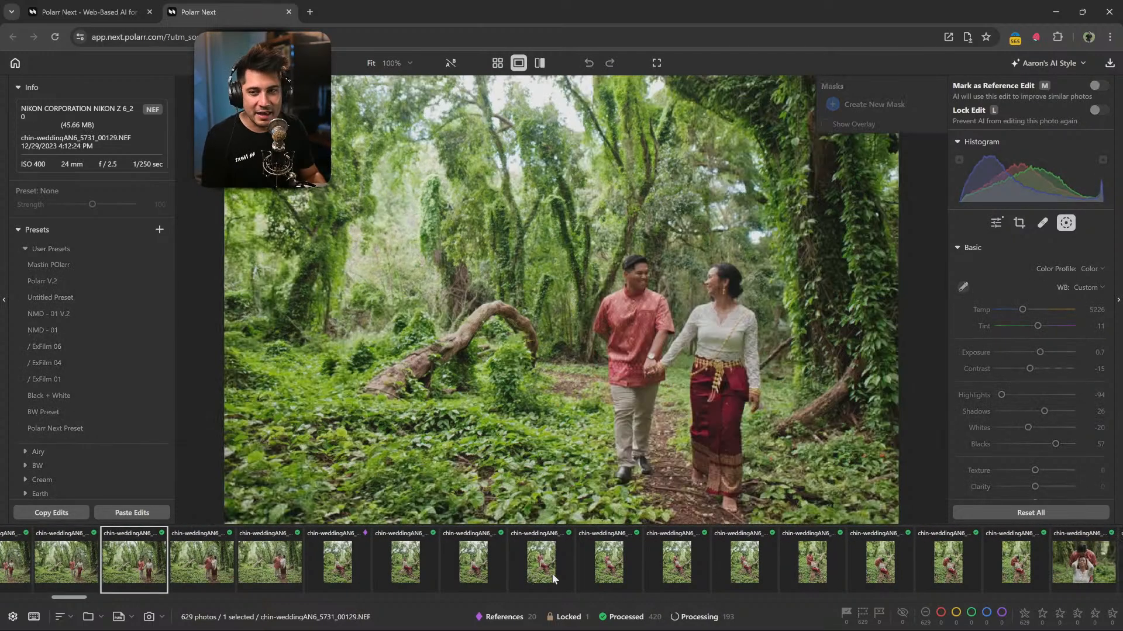
pyautogui.press('Left')
pyautogui.press('Left')
pyautogui.press('Left')
pyautogui.press('Left')
pyautogui.press('Left')
pyautogui.press('Left')
pyautogui.press('Left')
pyautogui.press('Left')
pyautogui.press('Left')
pyautogui.press('Left')
pyautogui.press('Left')
pyautogui.press('Left')
pyautogui.press('Left')
pyautogui.press('Left')
pyautogui.press('Left')
pyautogui.press('Left')
pyautogui.press('Left')
pyautogui.press('Left')
pyautogui.press('Left')
pyautogui.press('Left')
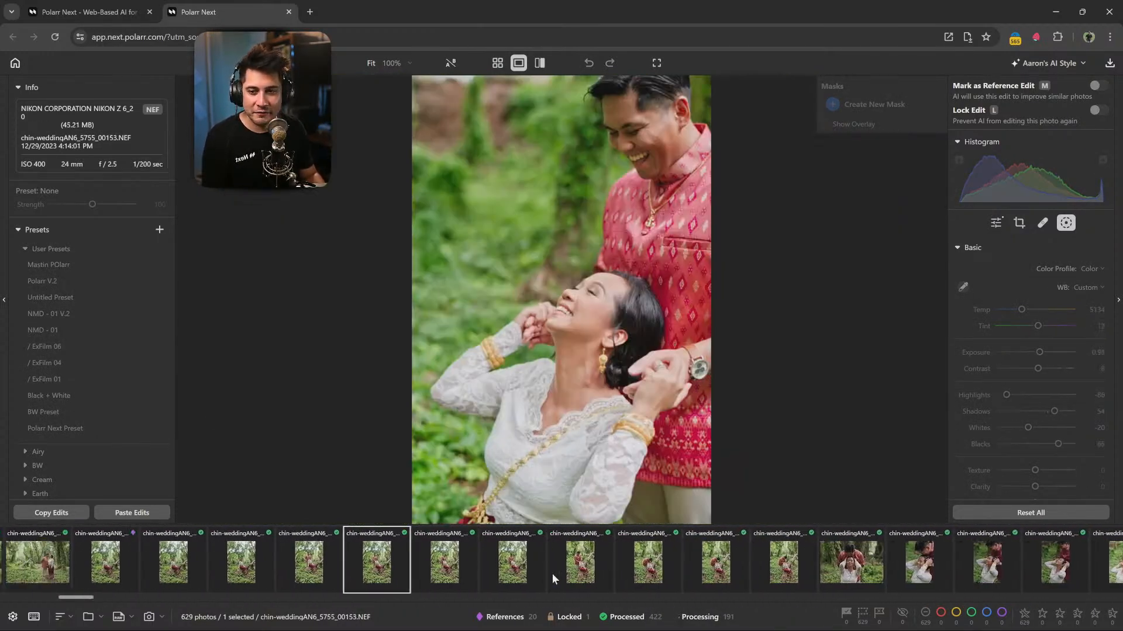
pyautogui.press('Right')
pyautogui.press('Right')
pyautogui.press('Right')
pyautogui.press('Right')
pyautogui.press('Right')
pyautogui.press('Right')
pyautogui.press('Right')
pyautogui.press('Right')
pyautogui.press('Right')
pyautogui.press('Right')
pyautogui.press('Right')
pyautogui.press('Right')
pyautogui.press('Right')
pyautogui.press('Right')
pyautogui.press('Right')
pyautogui.press('Right')
pyautogui.press('Right')
pyautogui.press('Right')
pyautogui.press('Right')
pyautogui.press('Right')
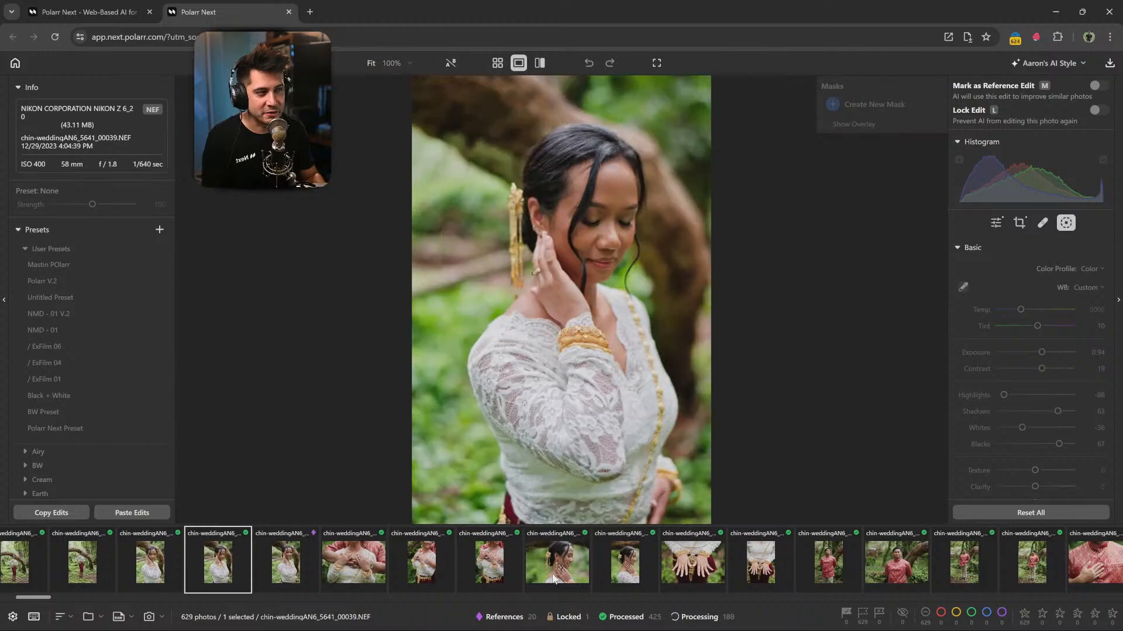
pyautogui.press('Left')
pyautogui.press('Left')
pyautogui.press('Left')
pyautogui.press('Left')
pyautogui.press('Left')
pyautogui.press('Left')
pyautogui.press('Left')
pyautogui.press('Left')
pyautogui.press('Left')
pyautogui.press('Left')
pyautogui.press('Left')
pyautogui.press('Left')
pyautogui.press('Left')
pyautogui.press('Left')
pyautogui.press('Left')
pyautogui.press('Left')
pyautogui.press('Left')
pyautogui.press('Left')
pyautogui.press('Left')
pyautogui.press('Left')
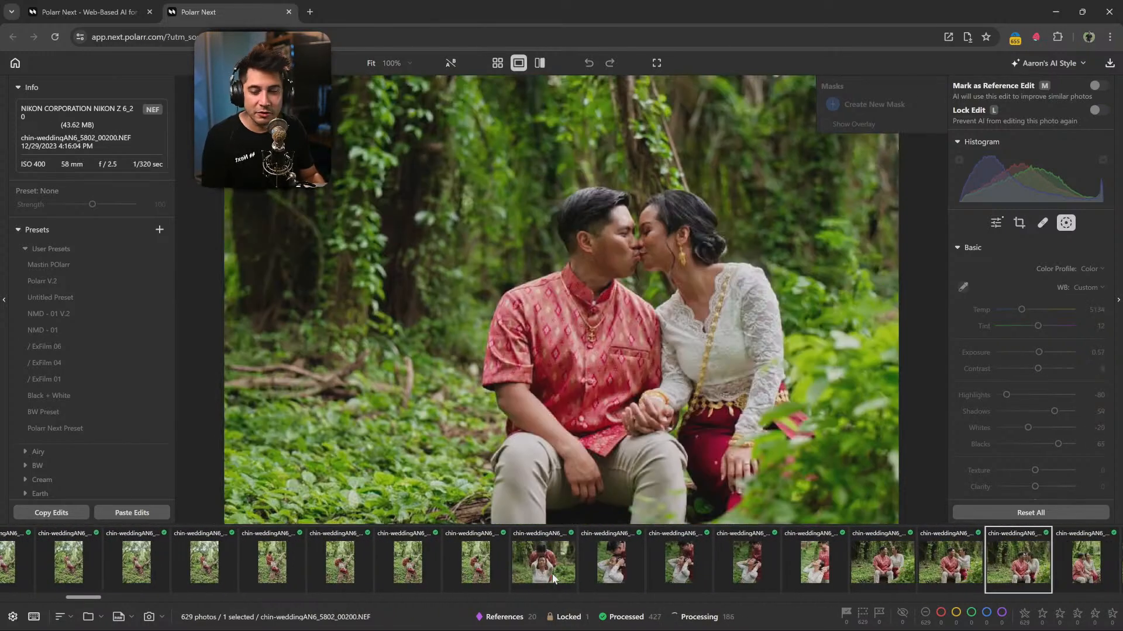
# Flip forward and backward through the seated kissing shots, groom portraits and bride portraits to check the consistency of their AI edits.
pyautogui.press('Right')
pyautogui.press('Right')
pyautogui.press('Right')
pyautogui.press('Right')
pyautogui.press('Right')
pyautogui.press('Right')
pyautogui.press('Right')
pyautogui.press('Right')
pyautogui.press('Right')
pyautogui.press('Right')
pyautogui.press('Right')
pyautogui.press('Right')
pyautogui.press('Right')
pyautogui.press('Right')
pyautogui.press('Right')
pyautogui.press('Right')
pyautogui.press('Right')
pyautogui.press('Right')
pyautogui.press('Right')
pyautogui.press('Right')
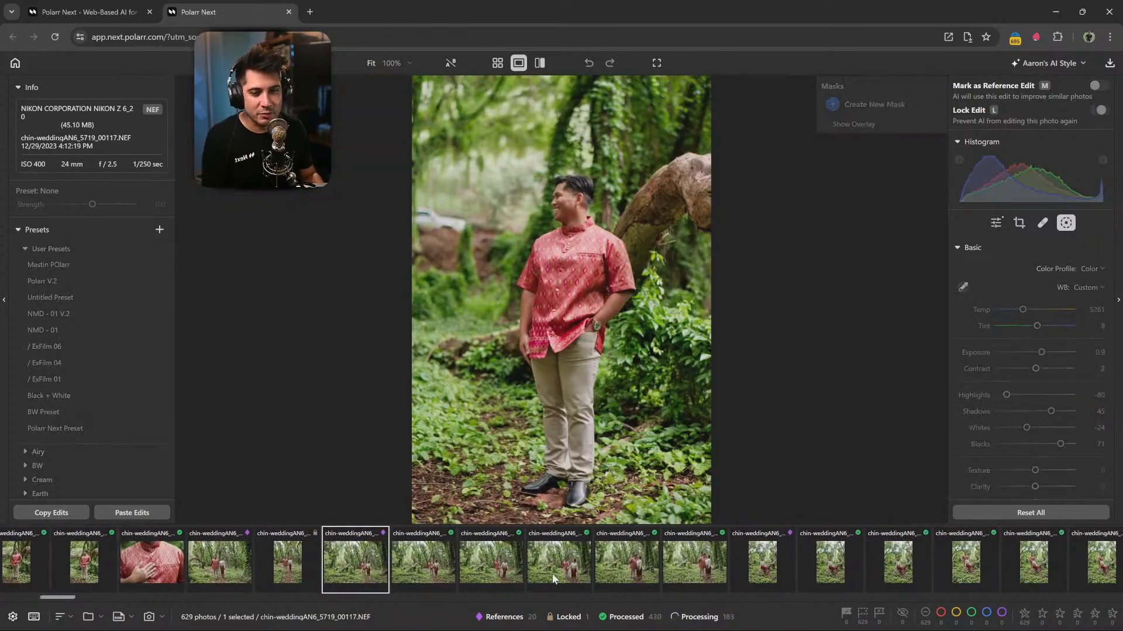
pyautogui.press('Left')
pyautogui.press('Left')
pyautogui.press('Left')
pyautogui.press('Left')
pyautogui.press('Left')
pyautogui.press('Left')
pyautogui.press('Left')
pyautogui.press('Left')
pyautogui.press('Left')
pyautogui.press('Left')
pyautogui.press('Left')
pyautogui.press('Left')
pyautogui.press('Left')
pyautogui.press('Left')
pyautogui.press('Left')
pyautogui.press('Left')
pyautogui.press('Left')
pyautogui.press('Left')
pyautogui.press('Left')
pyautogui.press('Left')
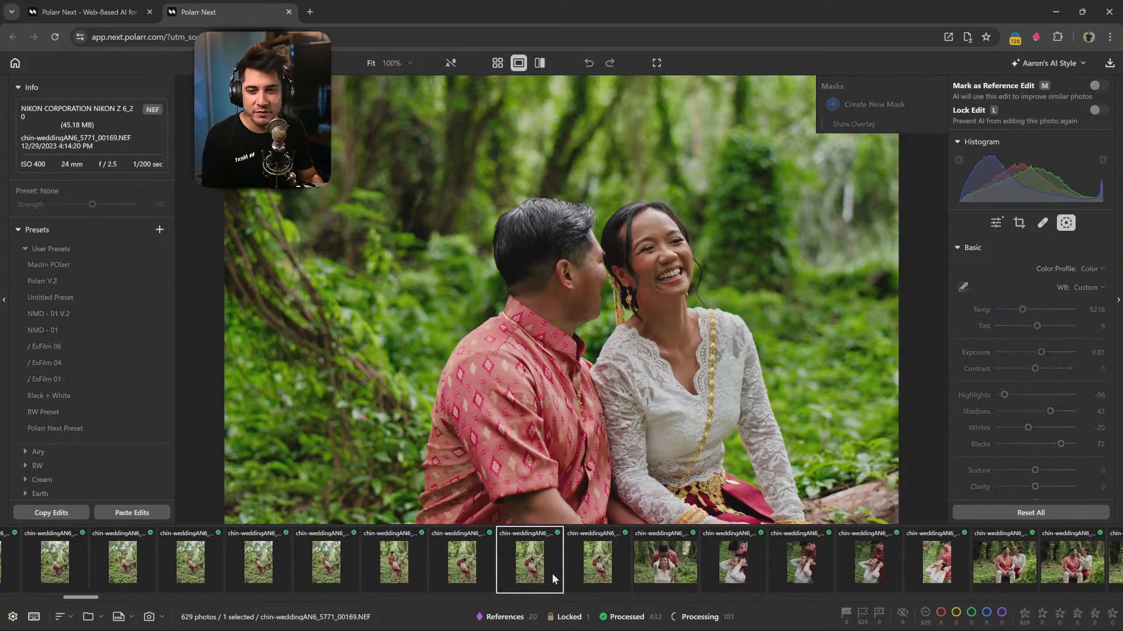
pyautogui.press('Left')
pyautogui.press('Left')
pyautogui.press('Left')
pyautogui.press('Left')
pyautogui.press('Left')
pyautogui.press('Left')
pyautogui.press('Left')
pyautogui.press('Left')
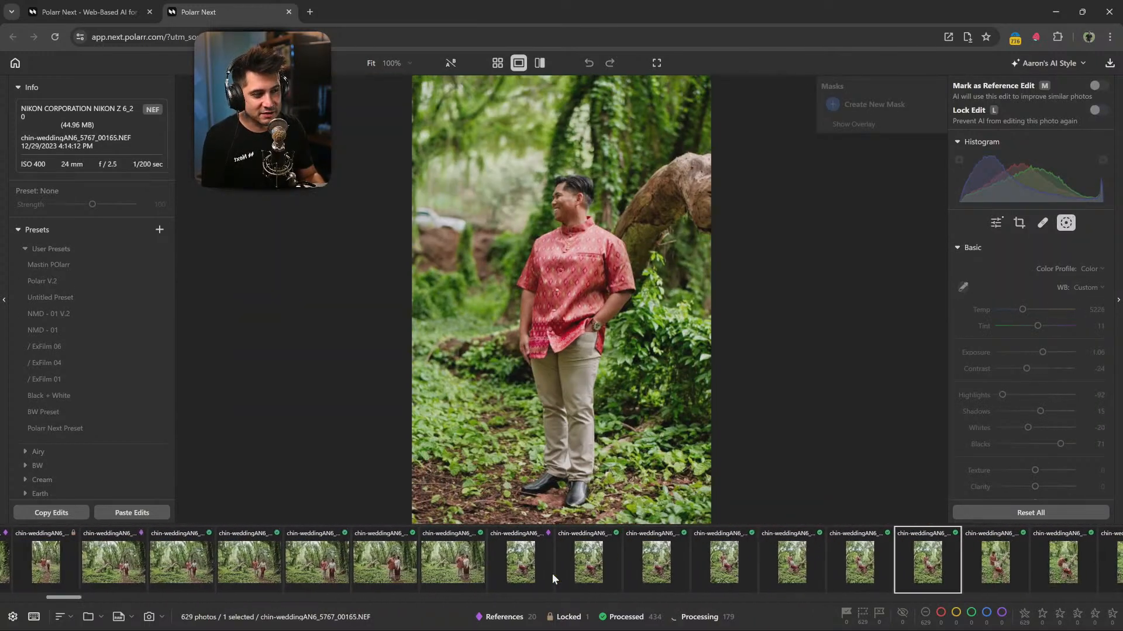
pyautogui.press('Right')
pyautogui.press('Right')
pyautogui.press('Right')
pyautogui.press('Right')
pyautogui.press('Right')
pyautogui.press('Right')
pyautogui.press('Right')
pyautogui.press('Right')
pyautogui.press('Right')
pyautogui.press('Right')
pyautogui.press('Right')
pyautogui.press('Right')
pyautogui.press('Right')
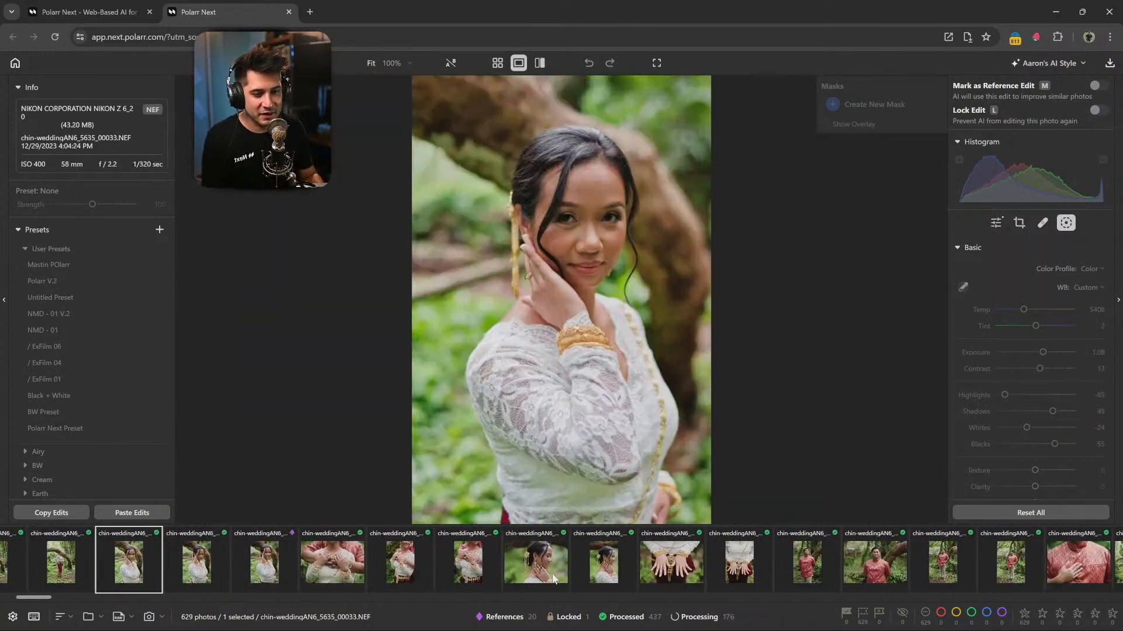
# Flip repeatedly between the log photos around the bride's reference edit and the couple's close-ups to compare their AI edits.
pyautogui.press('Left')
pyautogui.press('Left')
pyautogui.press('Left')
pyautogui.press('Left')
pyautogui.press('Left')
pyautogui.press('Left')
pyautogui.press('Left')
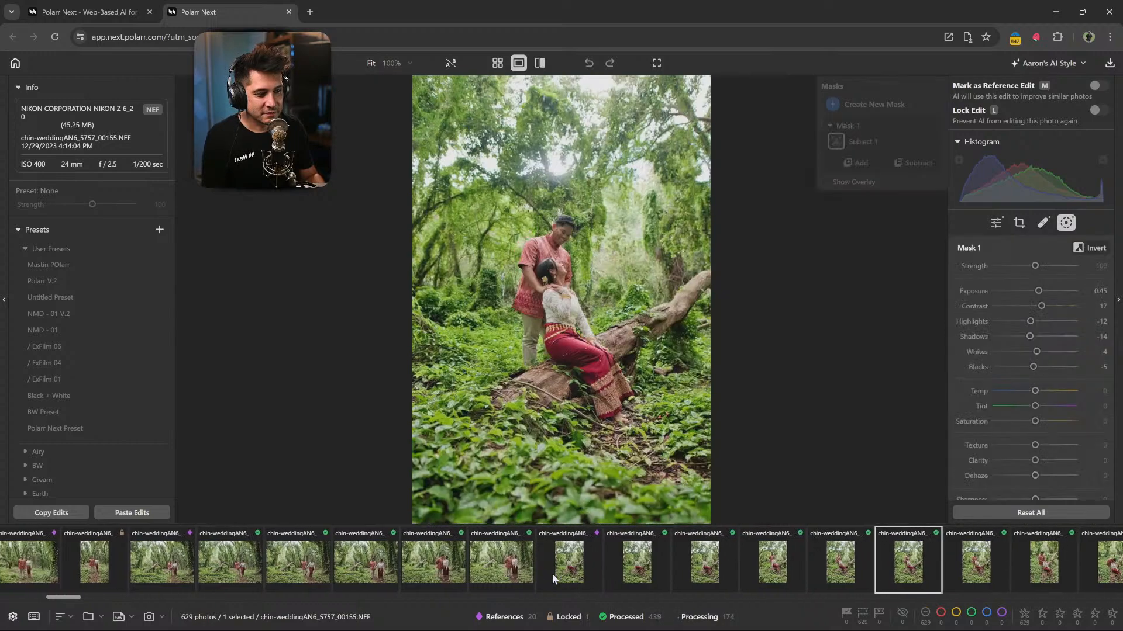
pyautogui.press('Left')
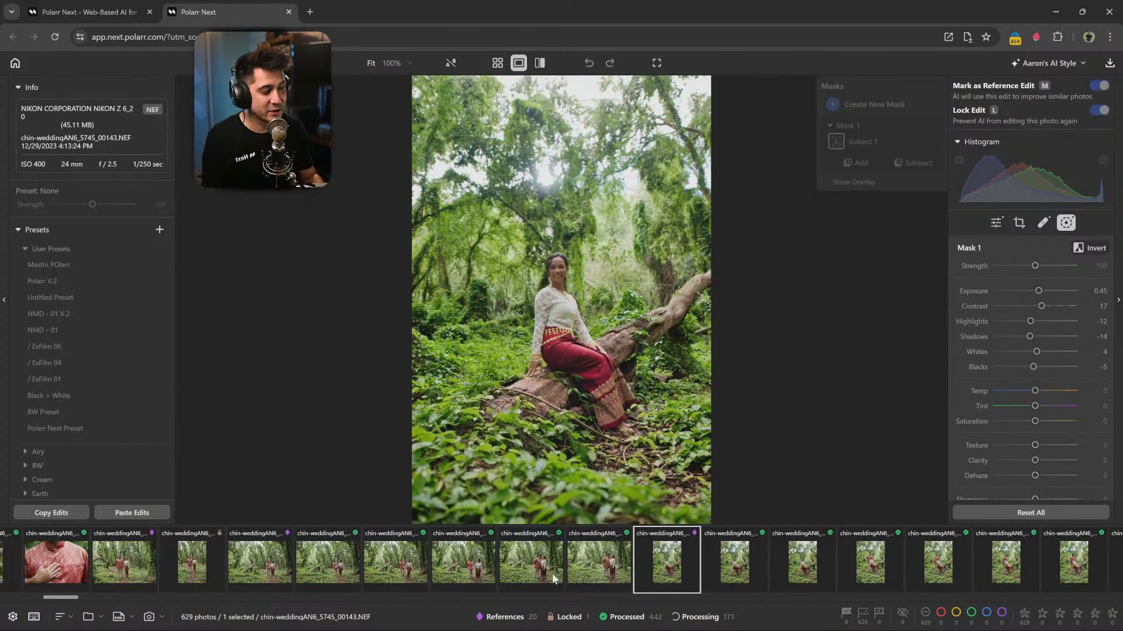
pyautogui.press('Right')
pyautogui.press('Right')
pyautogui.press('Right')
pyautogui.press('Right')
pyautogui.press('Right')
pyautogui.press('Right')
pyautogui.press('Right')
pyautogui.press('Right')
pyautogui.press('Right')
pyautogui.press('Right')
pyautogui.press('Right')
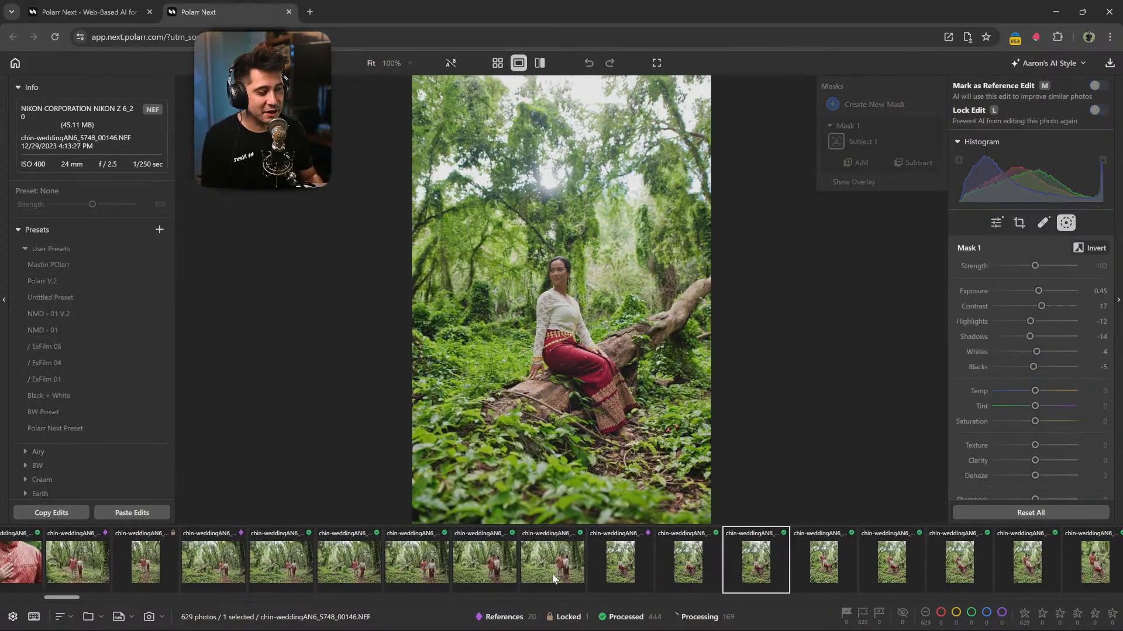
pyautogui.press('Left')
pyautogui.press('Left')
pyautogui.press('Left')
pyautogui.press('Left')
pyautogui.press('Left')
pyautogui.press('Left')
pyautogui.press('Left')
pyautogui.press('Left')
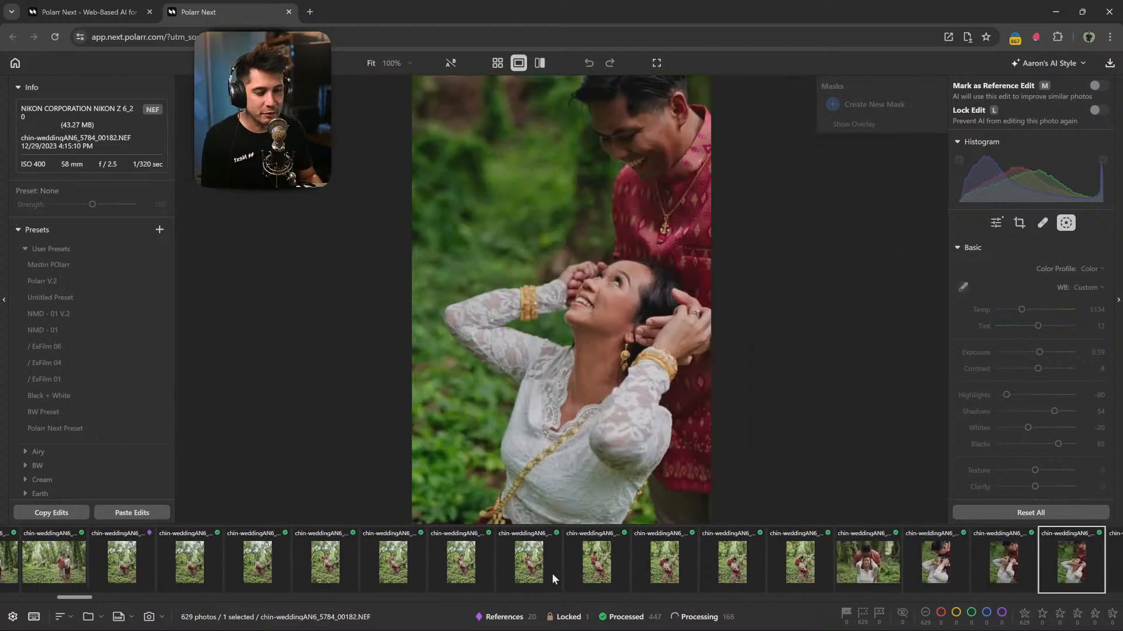
pyautogui.press('Left')
pyautogui.press('Left')
pyautogui.press('Left')
pyautogui.press('Left')
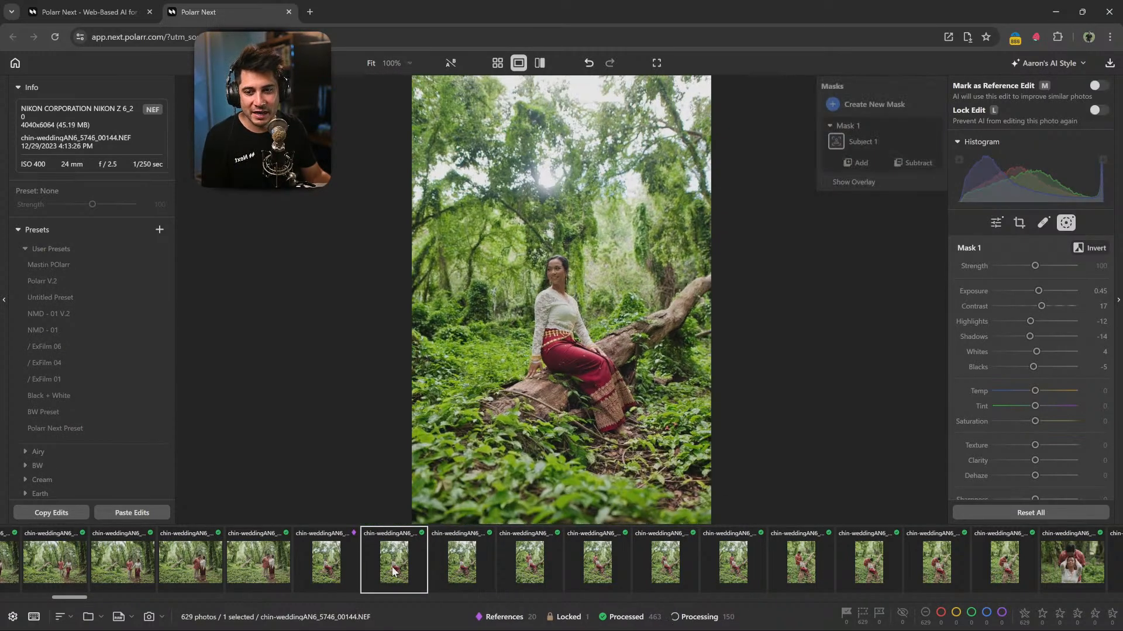
# Review the log photos following the bride's reference edit, from chin-weddingAN6_5748_00146.NEF to chin-weddingAN6_5755_00153.NEF.
pyautogui.click(448, 572)
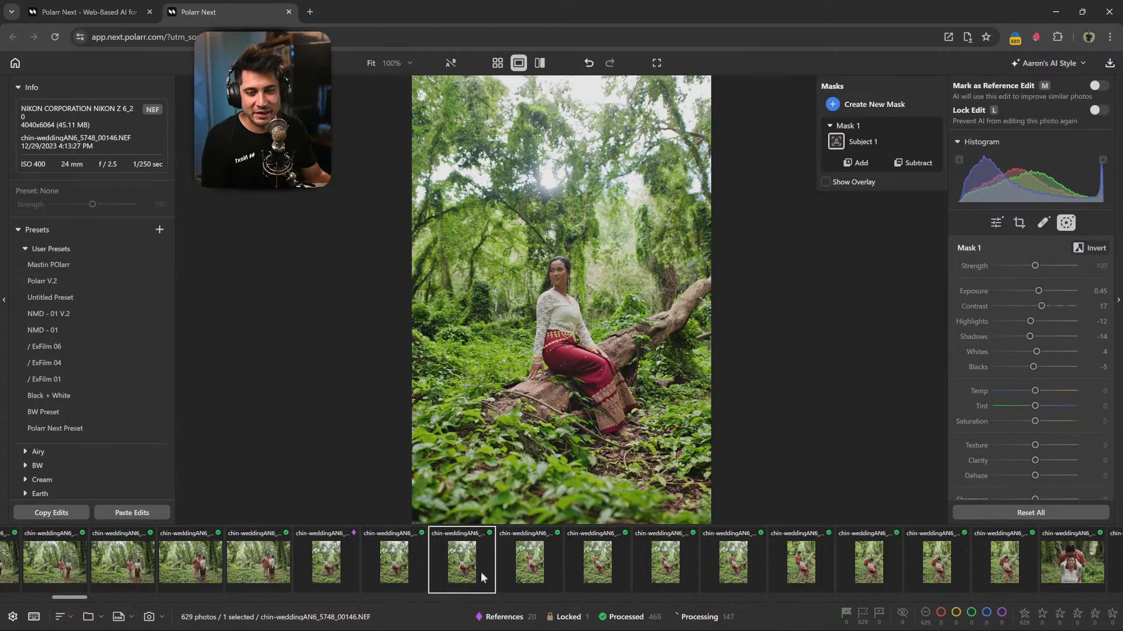
pyautogui.press('Right')
pyautogui.press('Right')
# Set exposure to 0.55 and contrast to -7 on the couple's close-up chin-weddingAN6_5780_00178.NEF, and mark it as a reference edit.
pyautogui.scroll(-5, 576, 561)
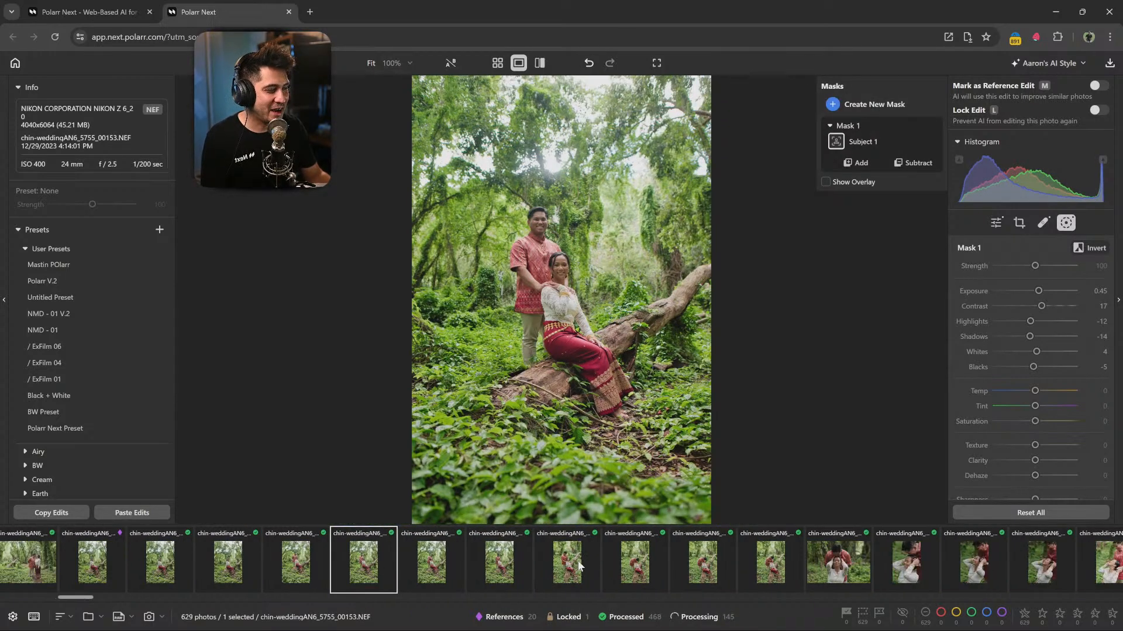
pyautogui.scroll(-4, 578, 560)
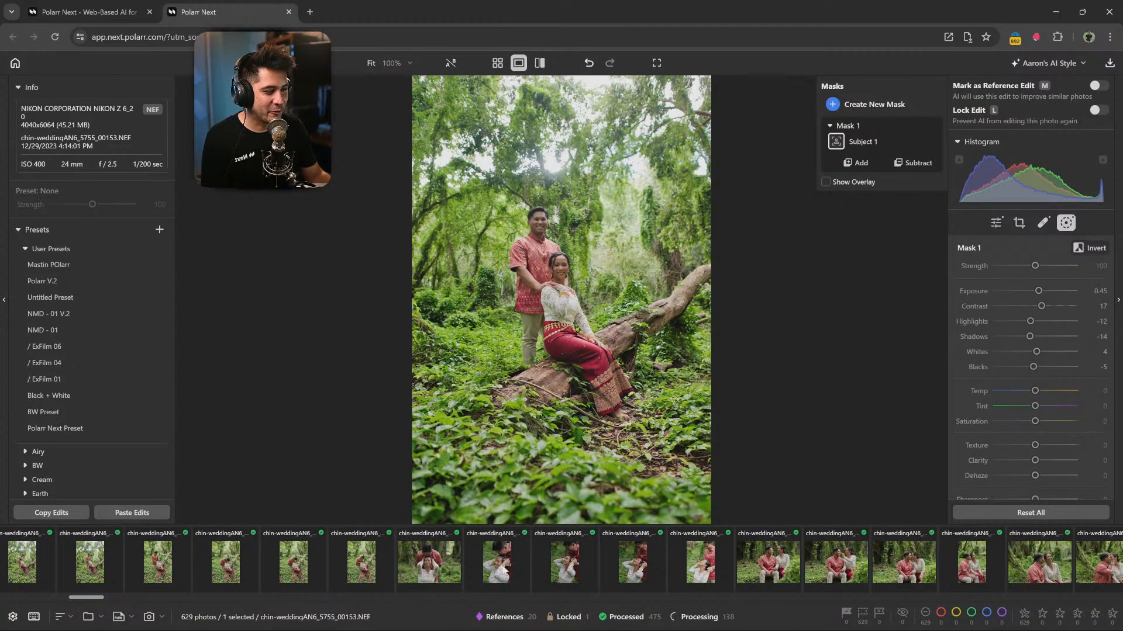
pyautogui.click(527, 569)
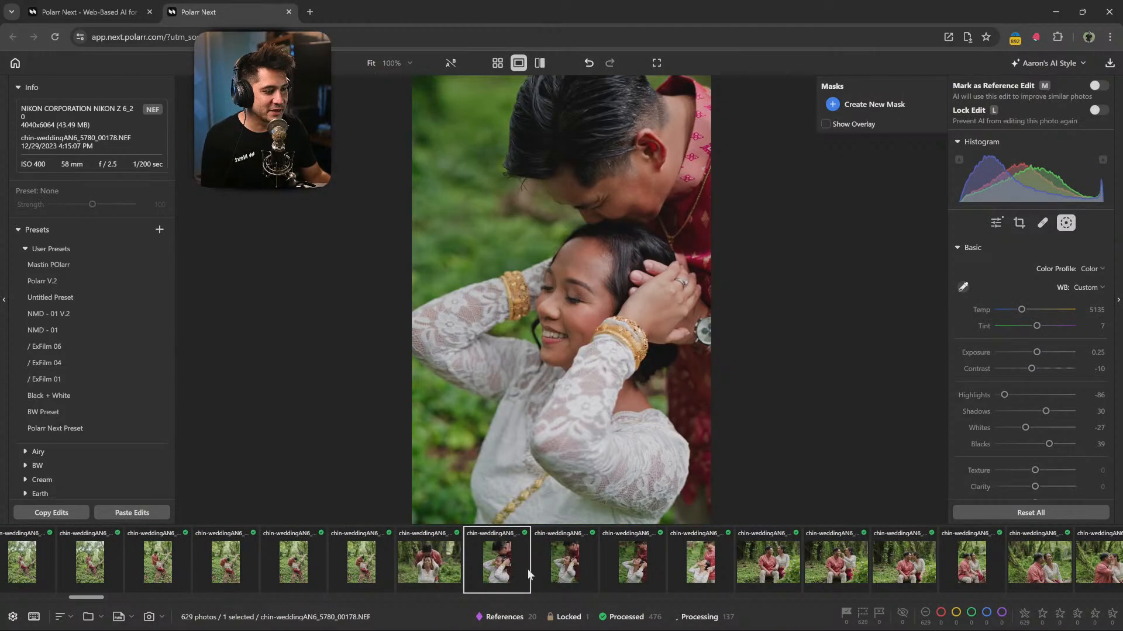
pyautogui.click(1039, 354)
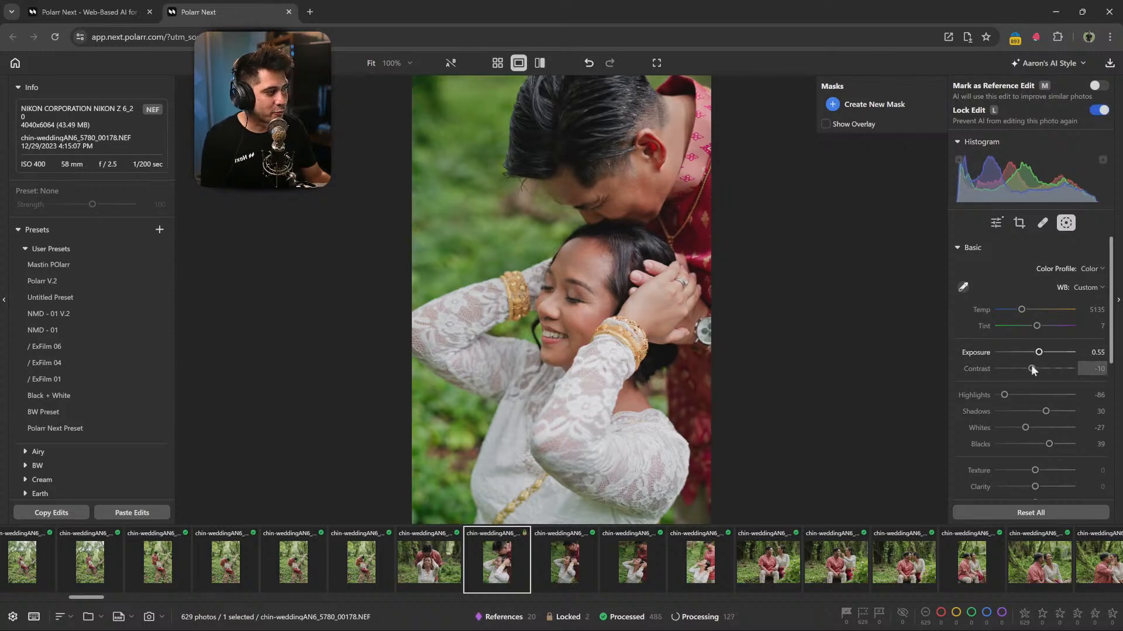
pyautogui.moveTo(1031, 369); pyautogui.dragTo(1032, 369)
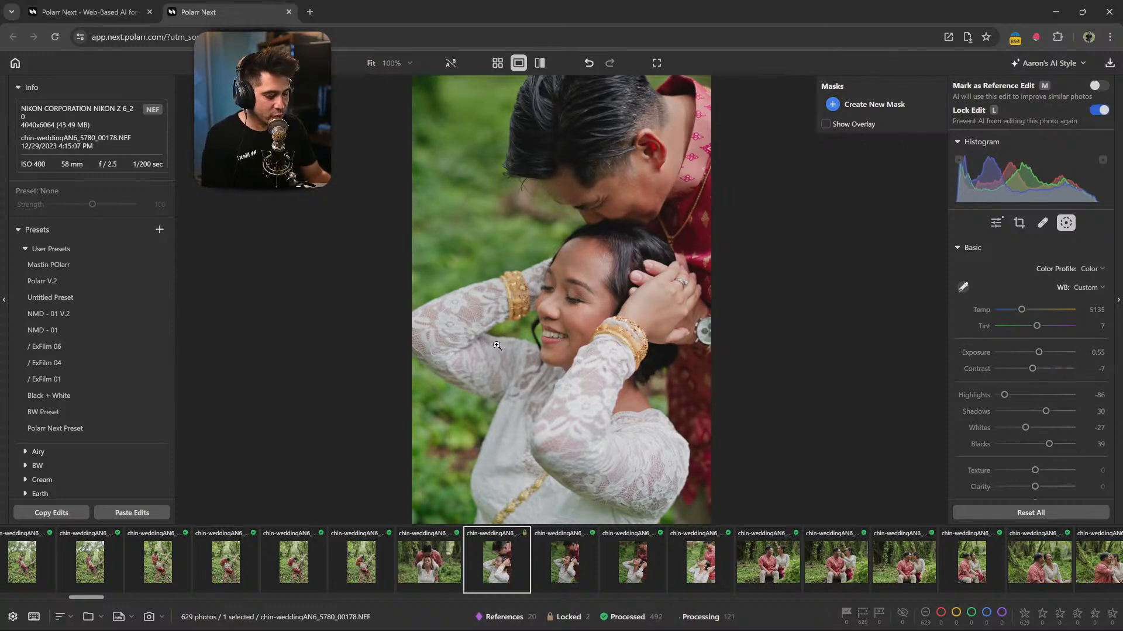
pyautogui.press('m')
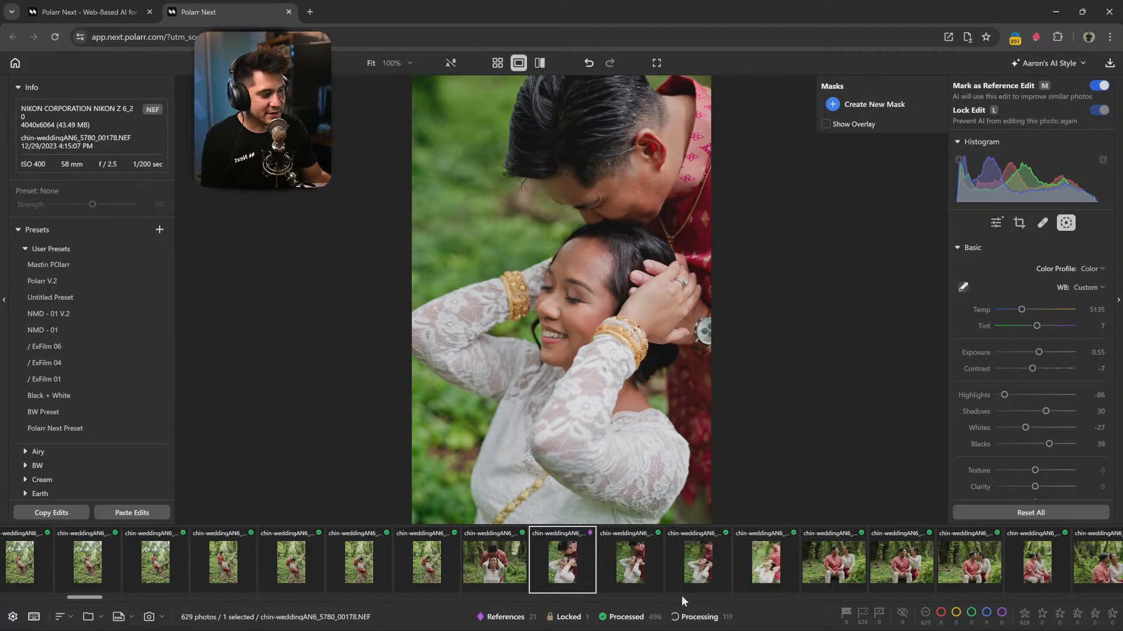
# Compare the reference edit chin-weddingAN6_5780_00178.NEF back and forth with the three close-ups after it, through chin-weddingAN6_5785_00183.NEF.
pyautogui.click(602, 567)
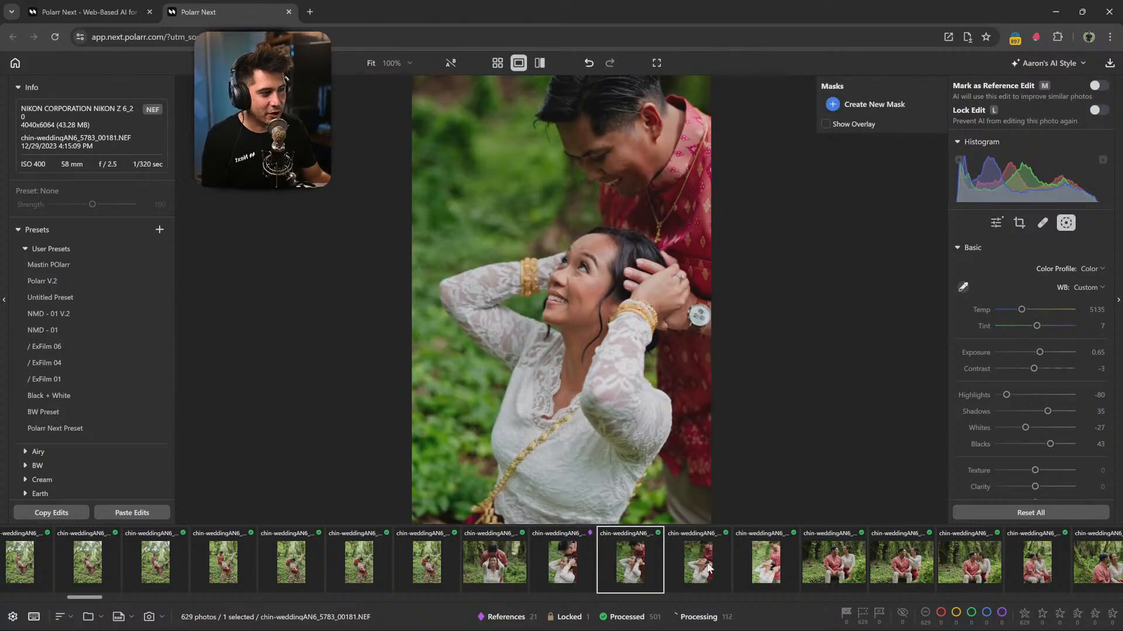
pyautogui.press('Right')
pyautogui.press('Right')
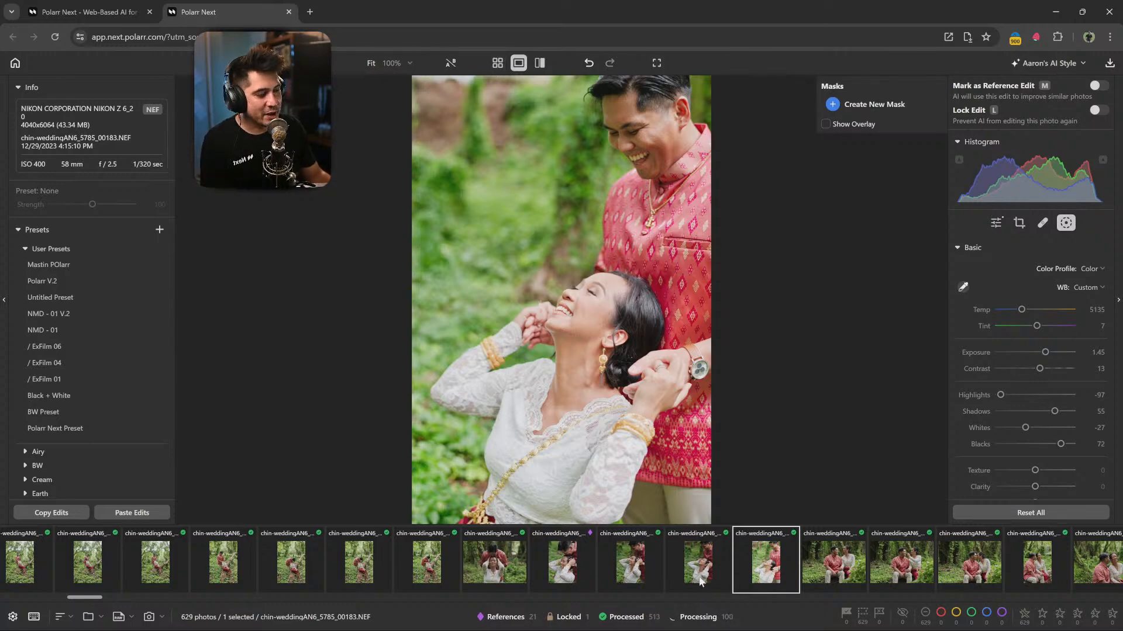
pyautogui.click(617, 569)
pyautogui.click(580, 564)
pyautogui.click(698, 566)
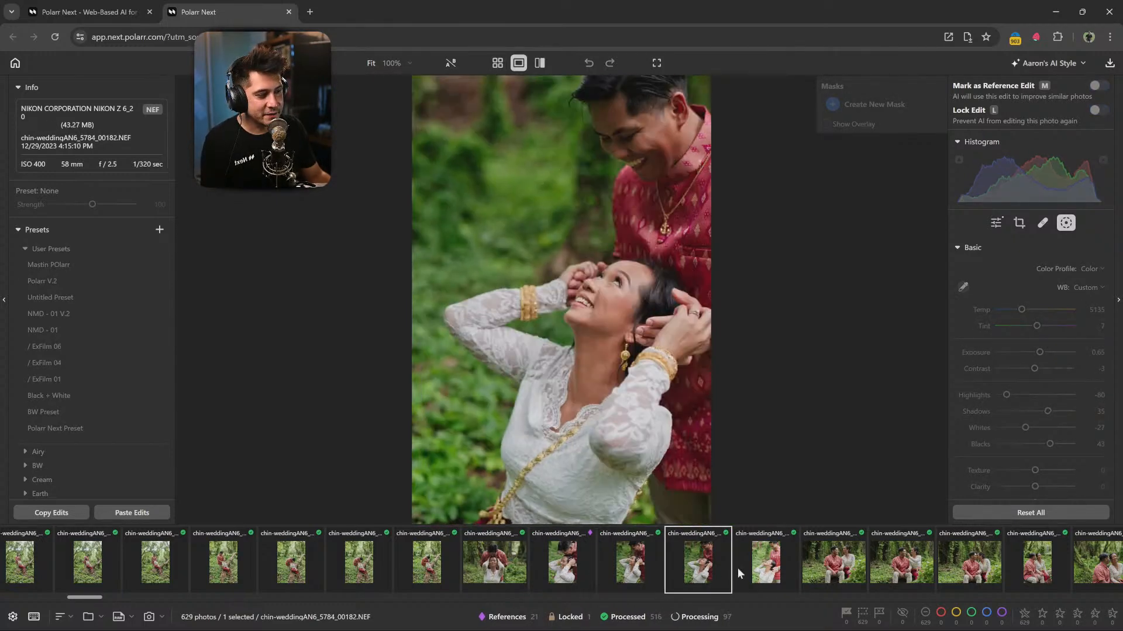
pyautogui.click(738, 567)
pyautogui.click(695, 570)
pyautogui.click(631, 564)
pyautogui.click(563, 564)
pyautogui.click(631, 564)
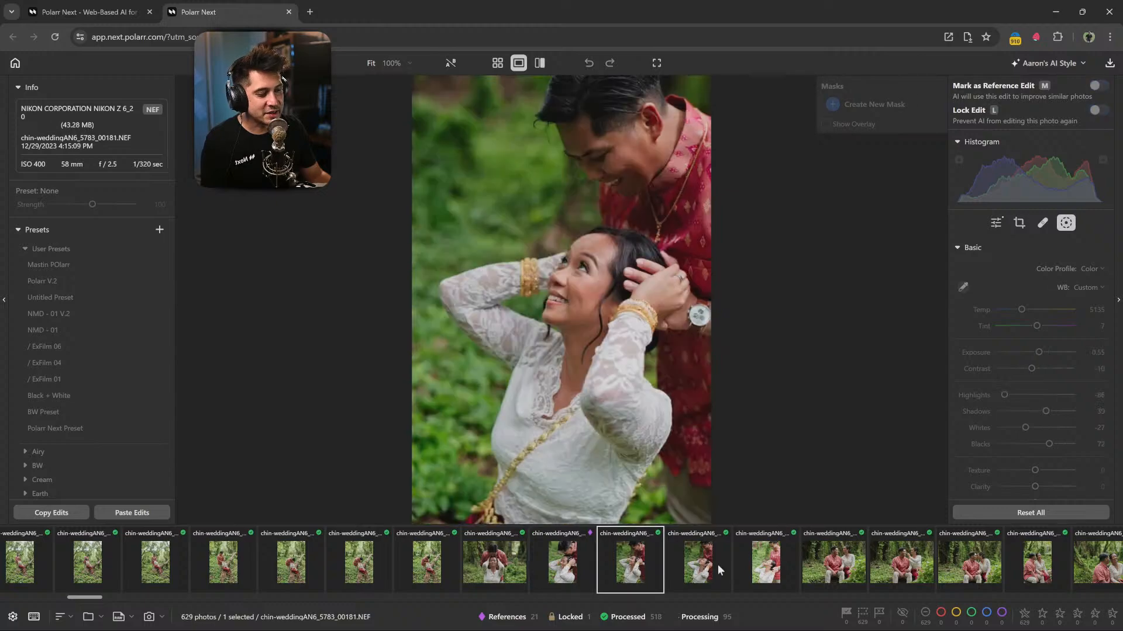
pyautogui.click(717, 564)
pyautogui.click(647, 567)
pyautogui.press('Left')
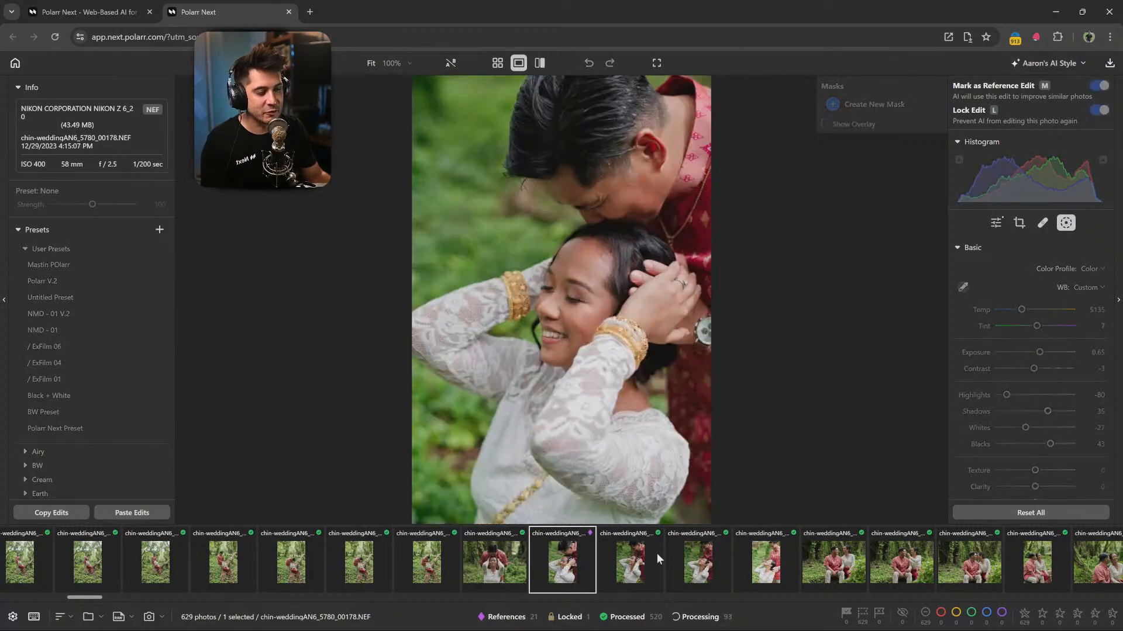
# Compare the couple's close-ups side by side in the album grid, and open chin-weddingAN6_5785_00183.NEF for editing.
pyautogui.click(497, 63)
pyautogui.scroll(-3, 504, 381)
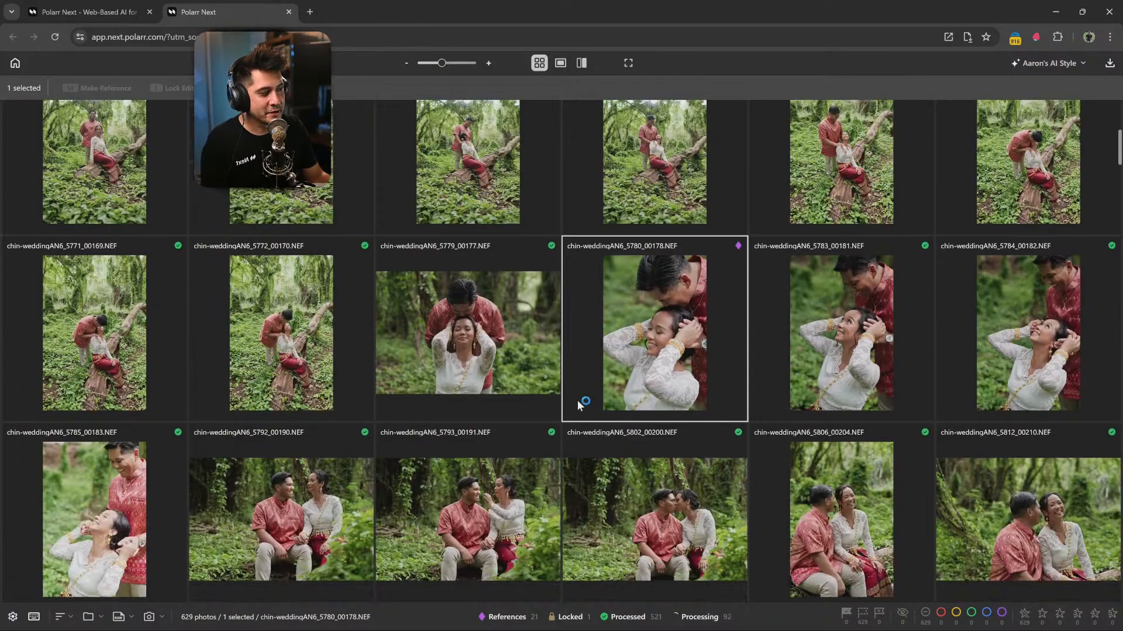
pyautogui.click(108, 464)
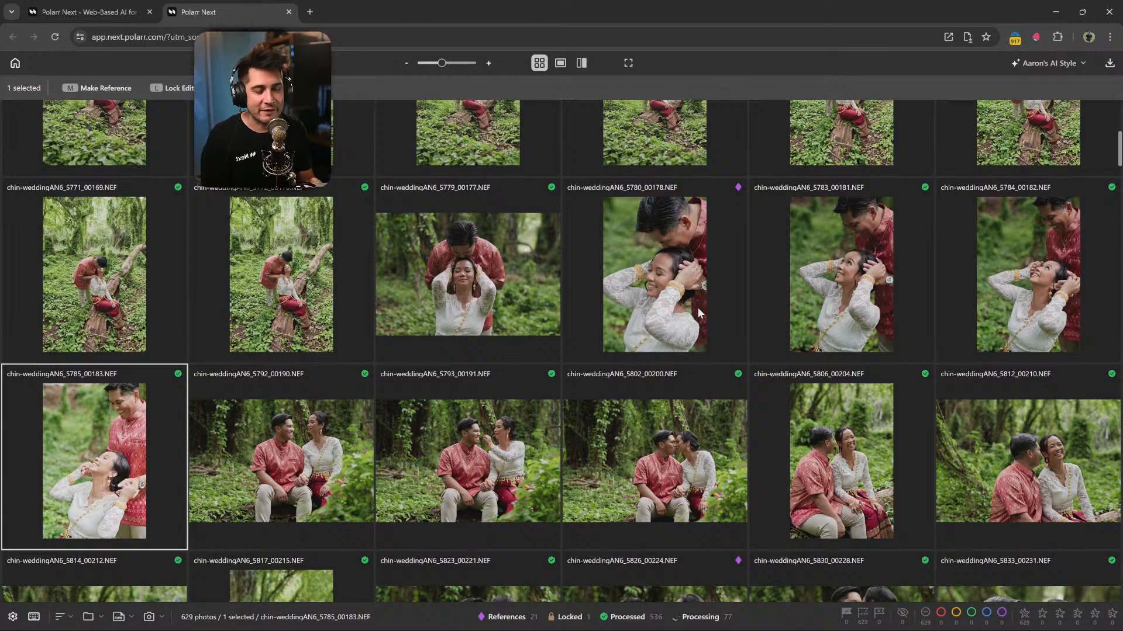
pyautogui.scroll(-1, 697, 308)
pyautogui.doubleClick(73, 420)
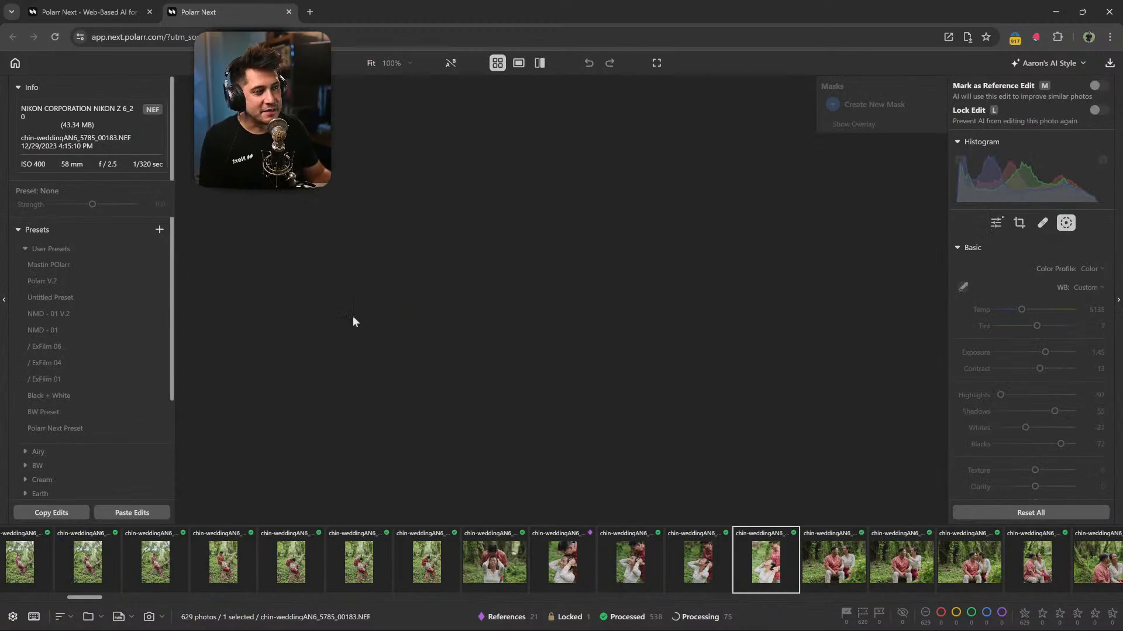
# Set chin-weddingAN6_5785_00183.NEF to exposure 0.55, contrast 7 and shadows 44, with its edit locked.
pyautogui.moveTo(1044, 352); pyautogui.dragTo(1039, 369)
pyautogui.press('l')
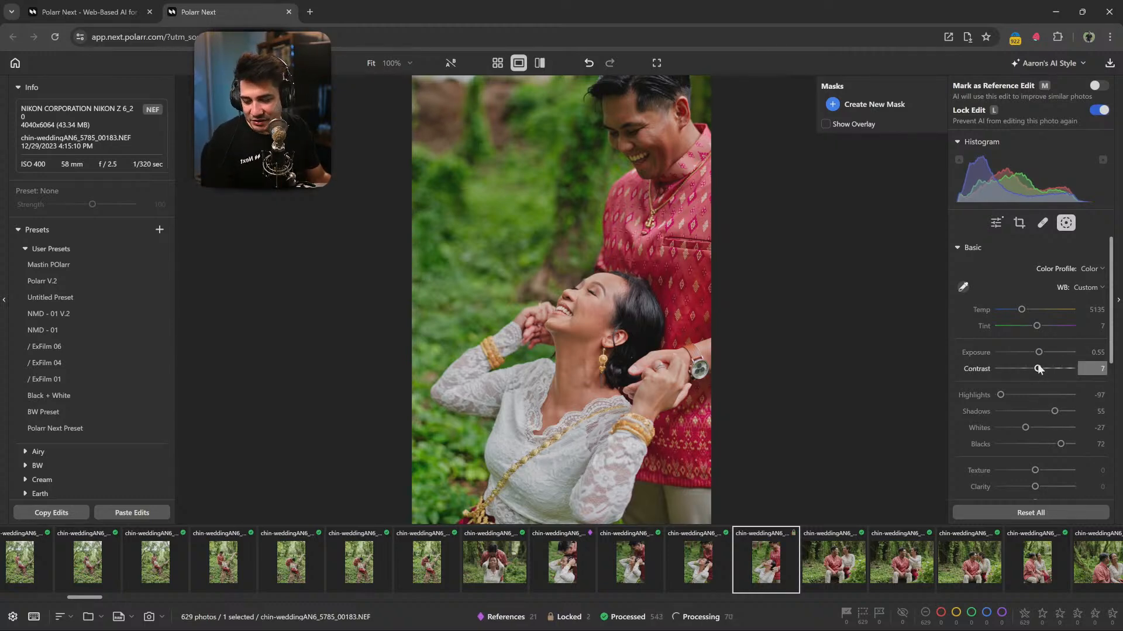
pyautogui.click(1049, 412)
pyautogui.moveTo(1049, 413); pyautogui.dragTo(1051, 413)
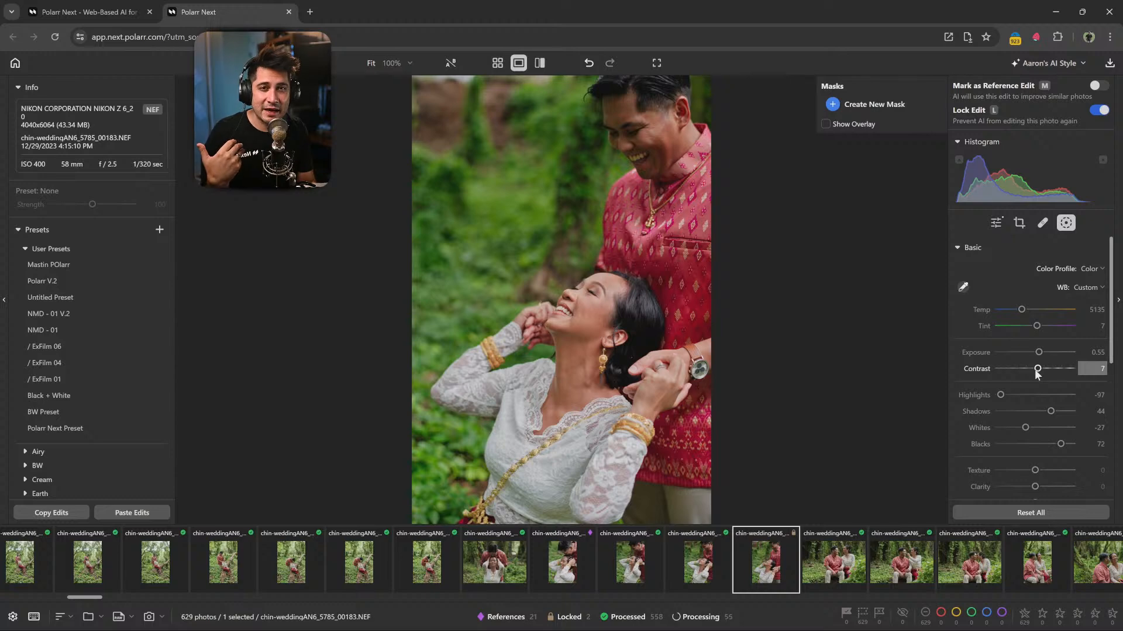
# Compare the adjusted close-up chin-weddingAN6_5785_00183.NEF with the two close-ups before it.
pyautogui.click(704, 558)
pyautogui.click(645, 559)
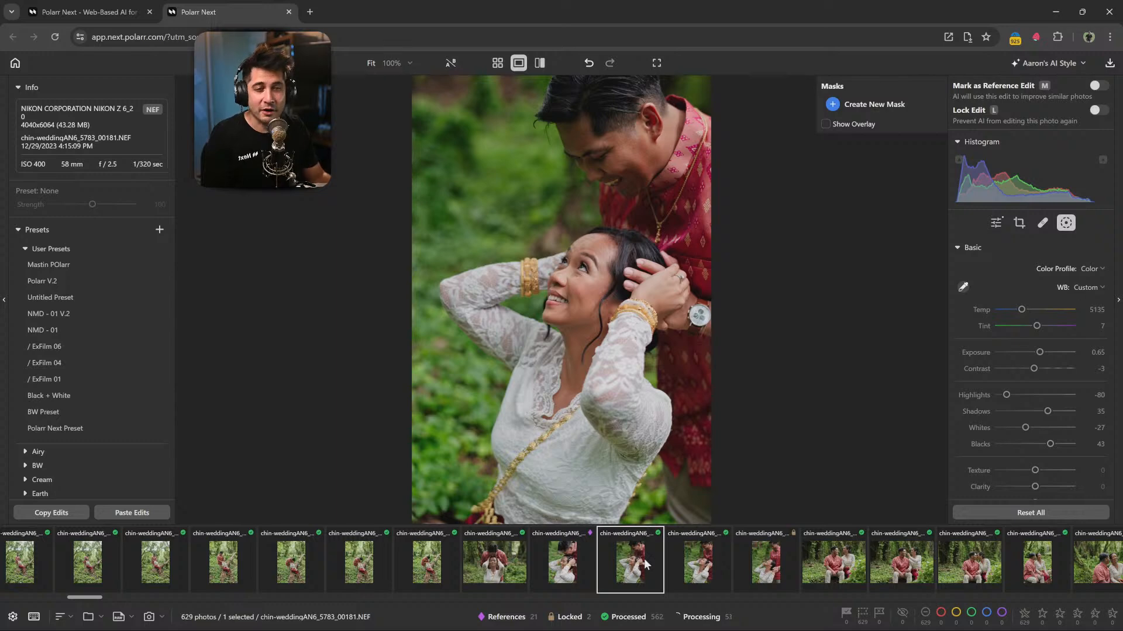
pyautogui.click(701, 567)
pyautogui.click(746, 561)
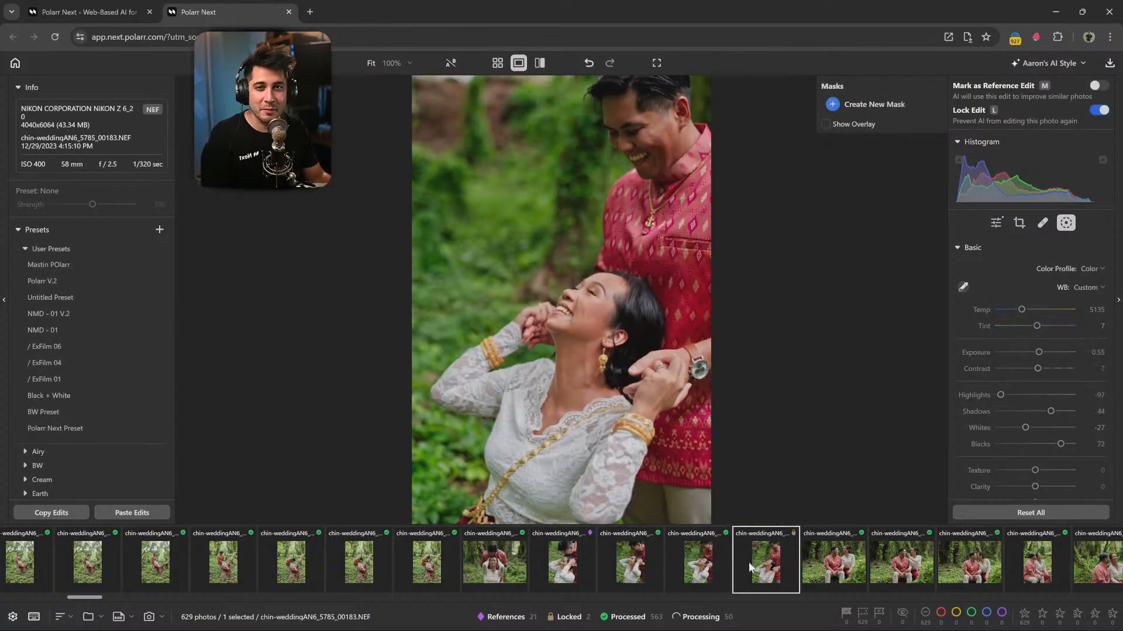
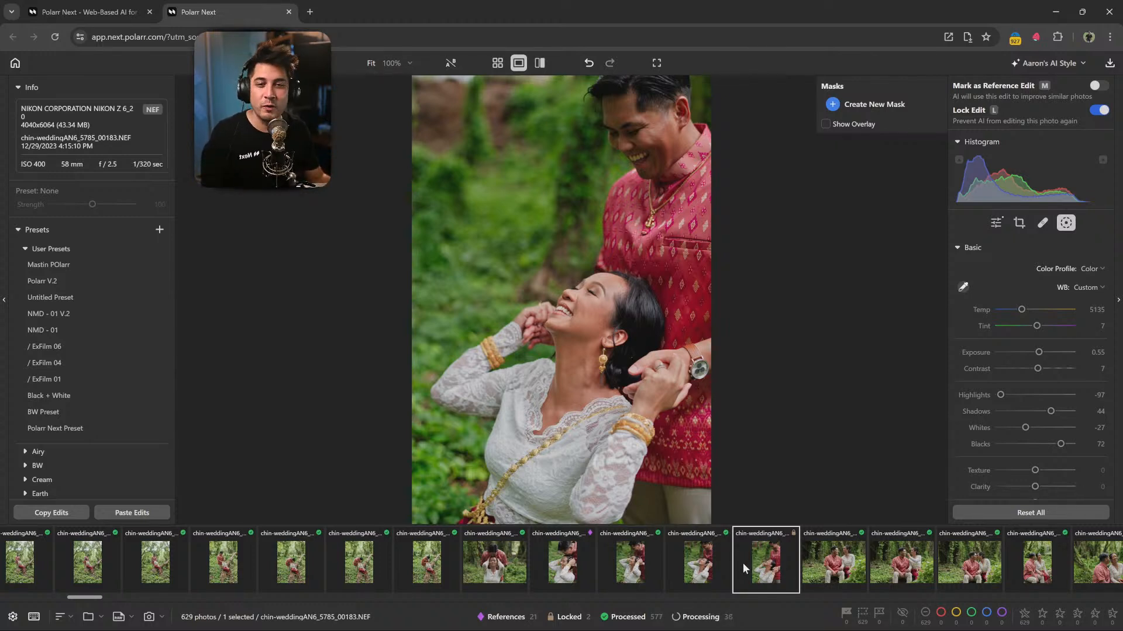
# Mark the bride's palm-leaf portrait chin-weddingAN6_5837_00235.NEF as a reference edit, and compare it with chin-weddingAN6_5845_00243.NEF.
pyautogui.click(497, 62)
pyautogui.scroll(-3, 494, 340)
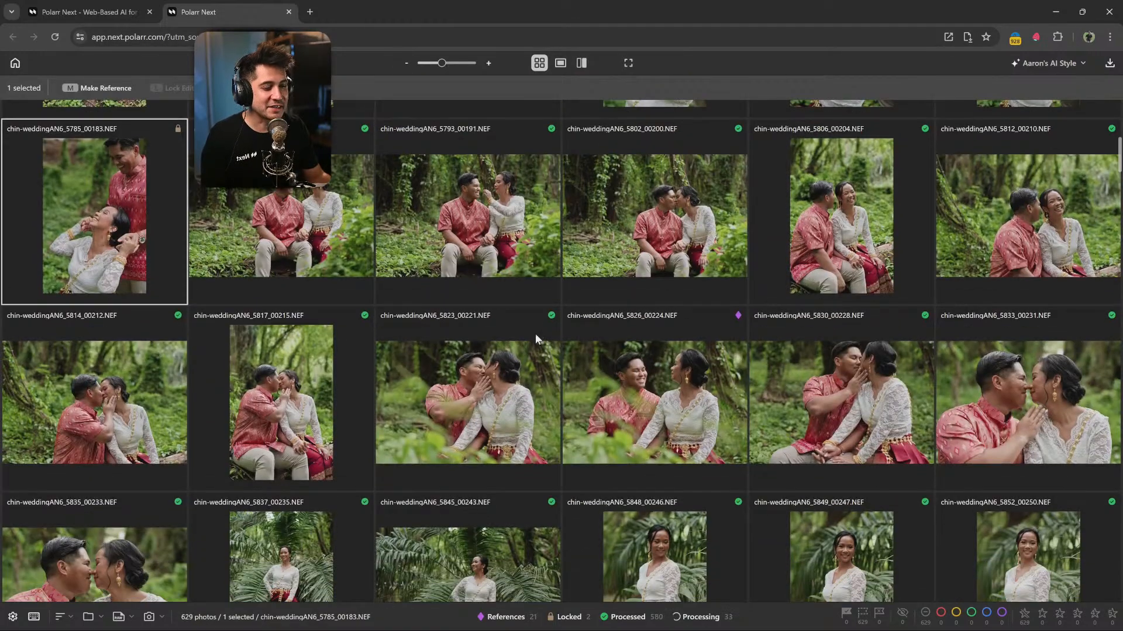
pyautogui.scroll(-2, 495, 380)
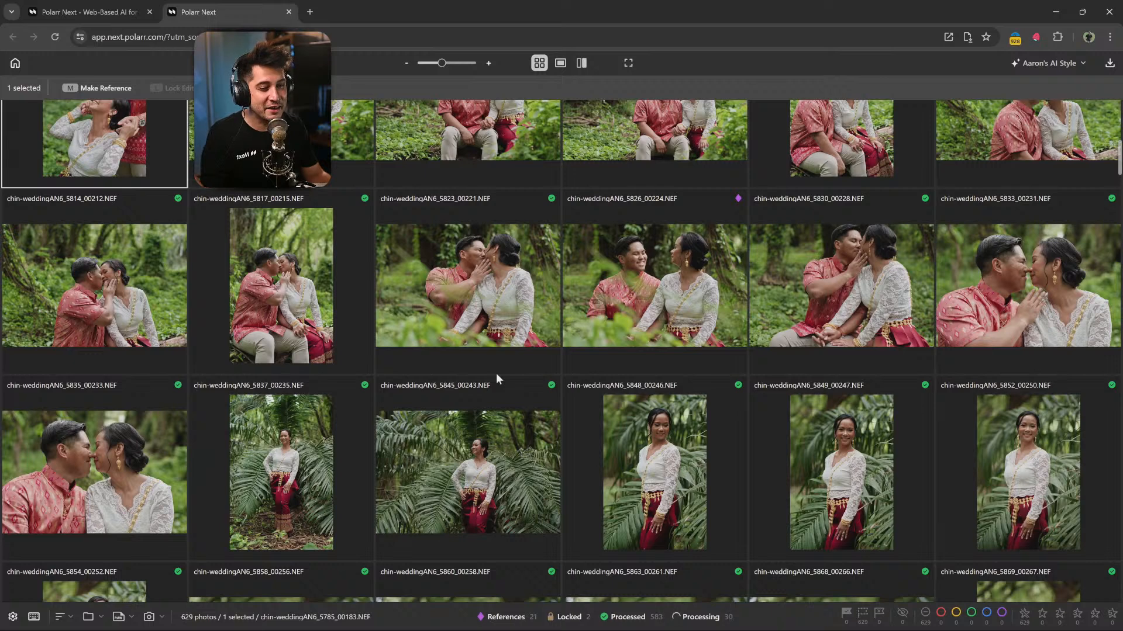
pyautogui.doubleClick(336, 472)
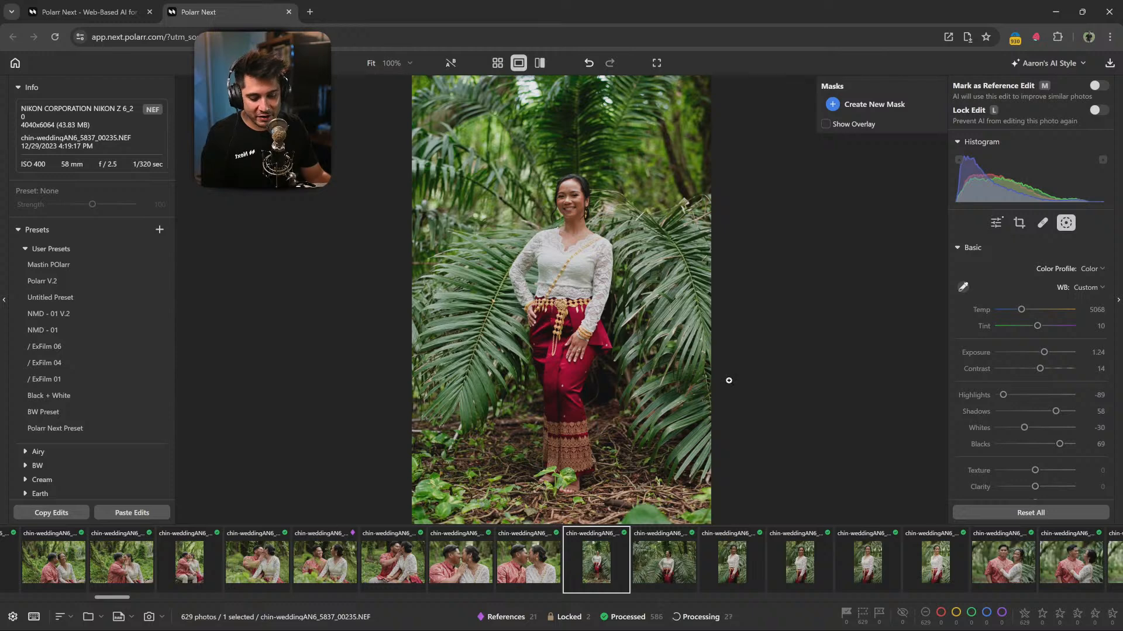
pyautogui.press('m')
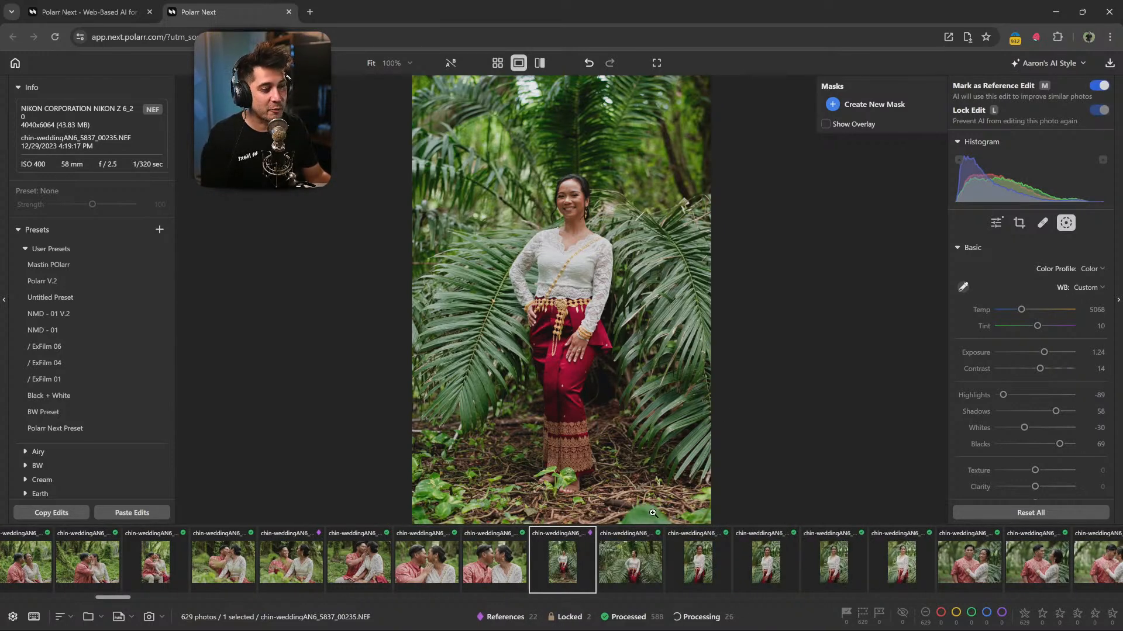
pyautogui.click(642, 563)
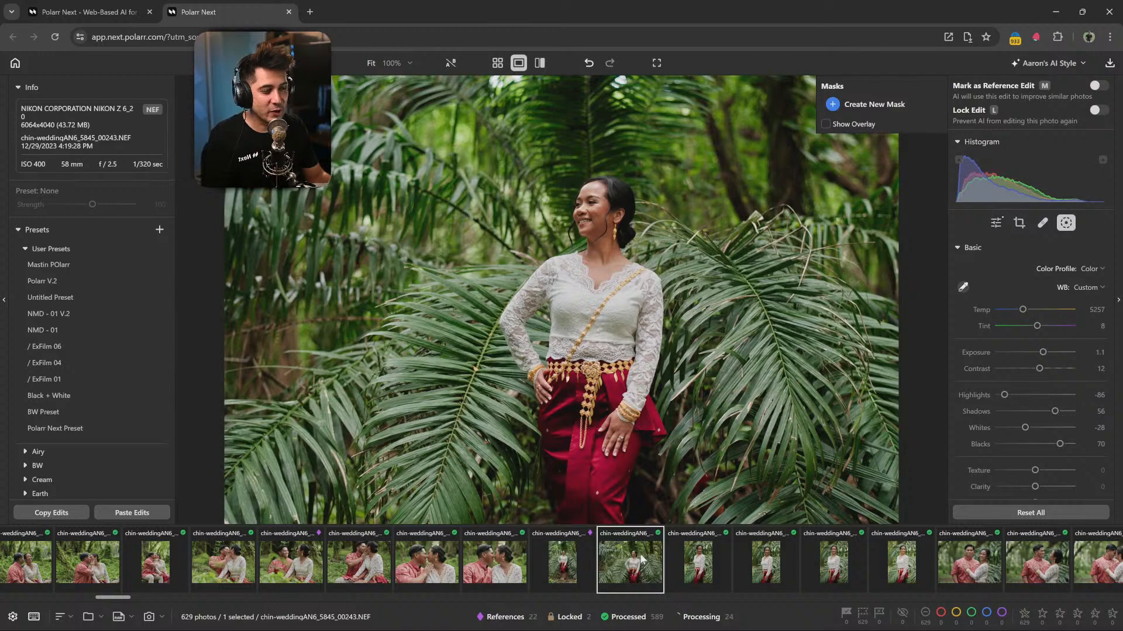
pyautogui.click(573, 566)
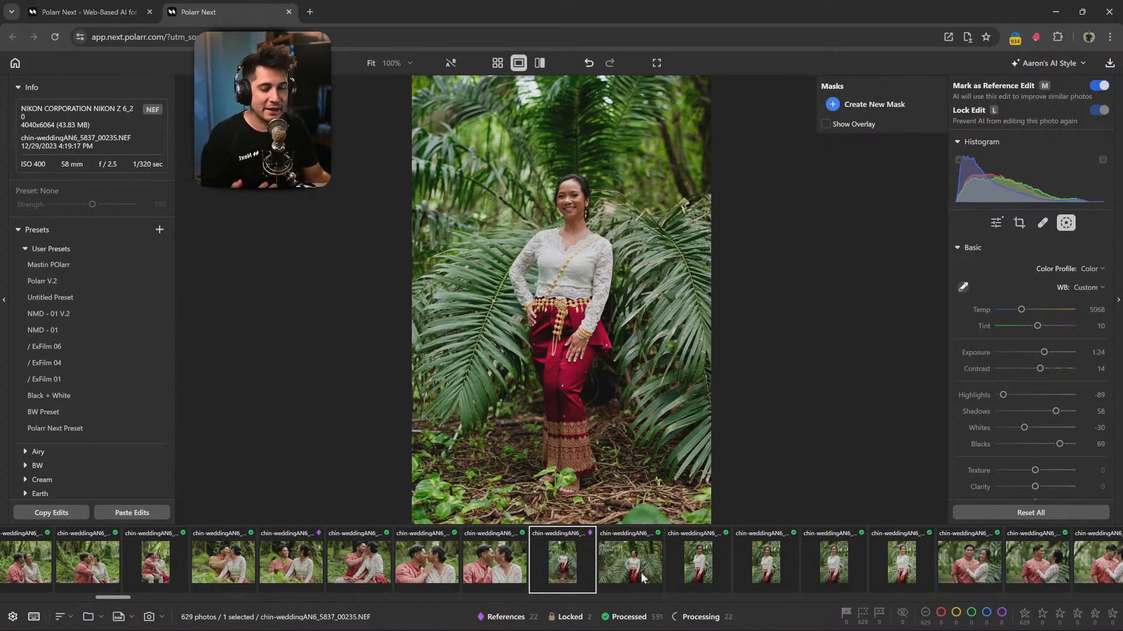
# Compare the reference portrait chin-weddingAN6_5837_00235.NEF with the neighbouring palm-leaf photo chin-weddingAN6_5845_00243.NEF.
pyautogui.click(643, 578)
pyautogui.click(573, 569)
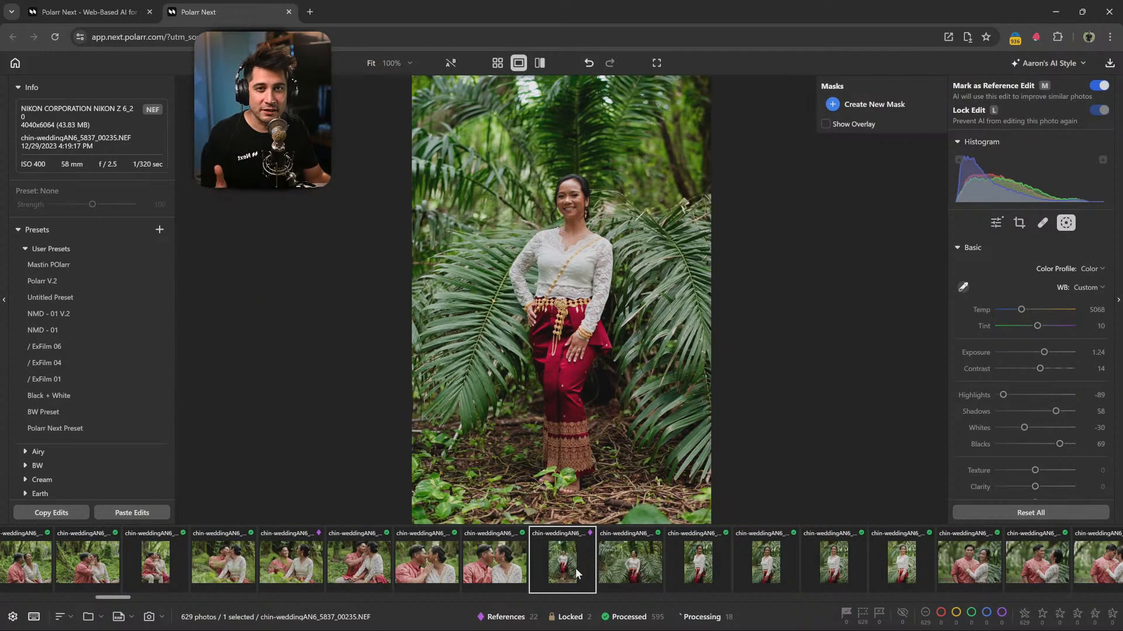
pyautogui.click(631, 569)
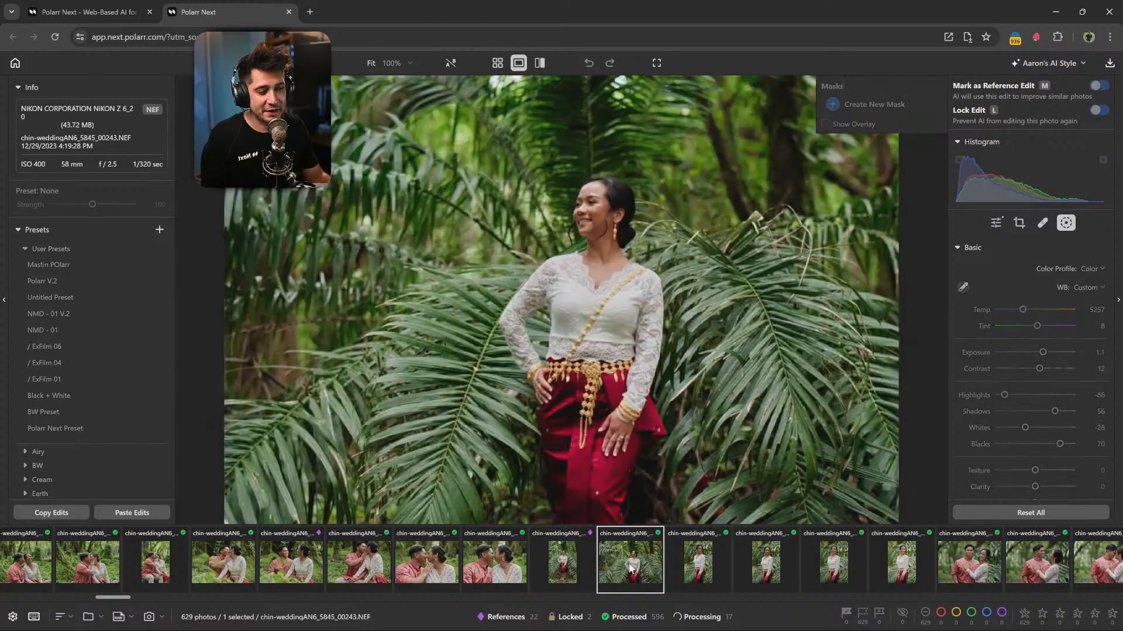
pyautogui.press('Right')
pyautogui.press('Left')
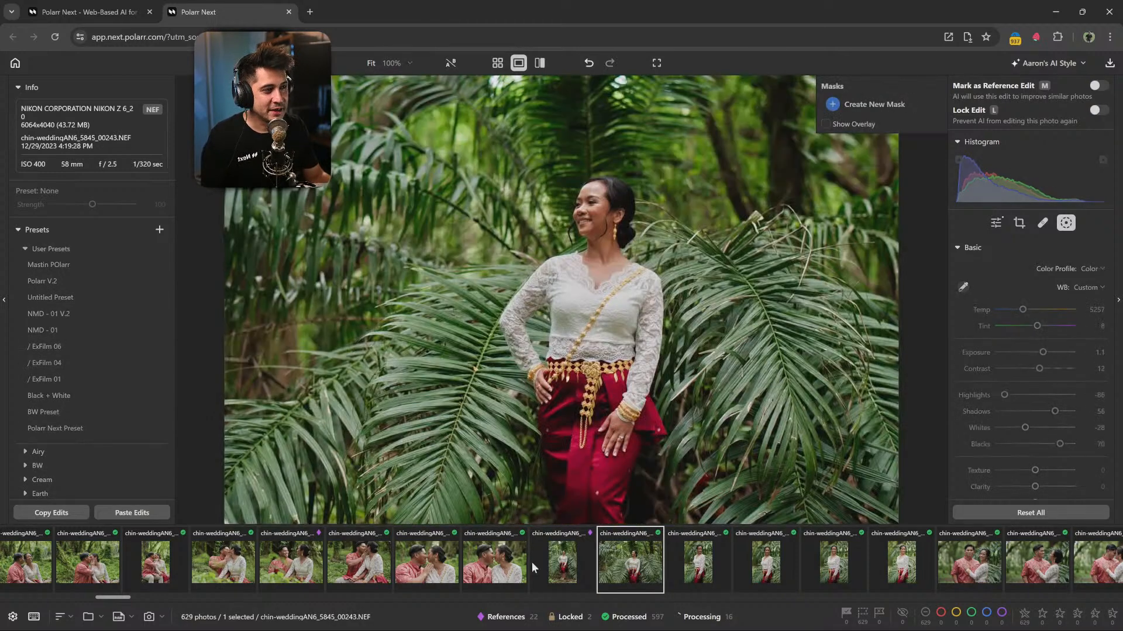
pyautogui.click(531, 562)
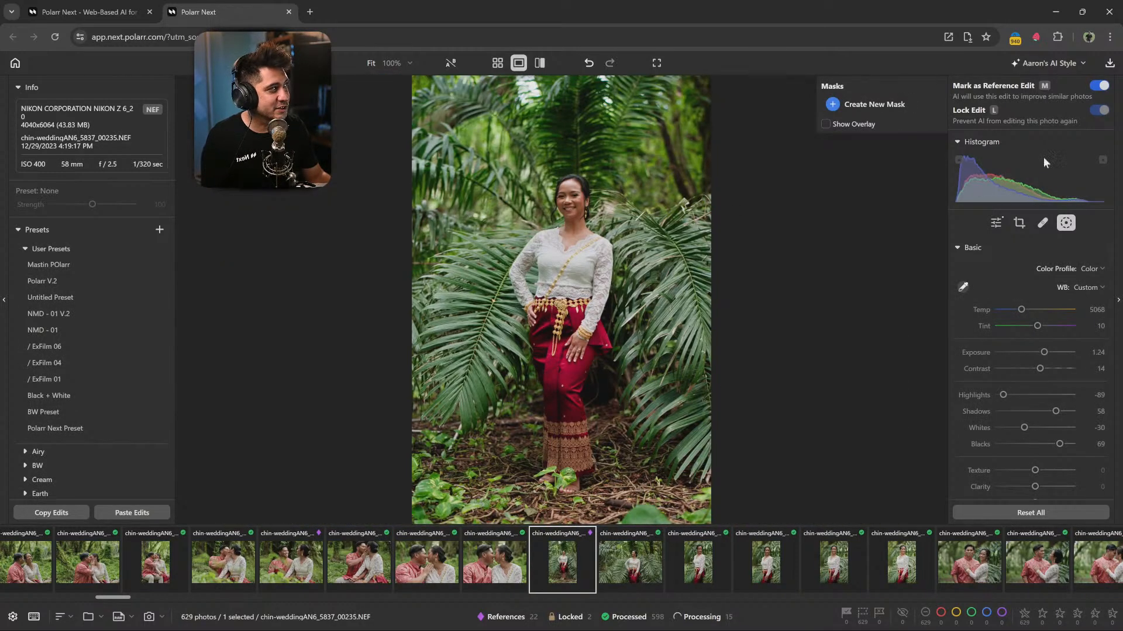
# Remove the reference mark from chin-weddingAN6_5837_00235.NEF, and check the bride's following palm-leaf portraits through chin-weddingAN6_5854_00252.NEF.
pyautogui.click(1098, 86)
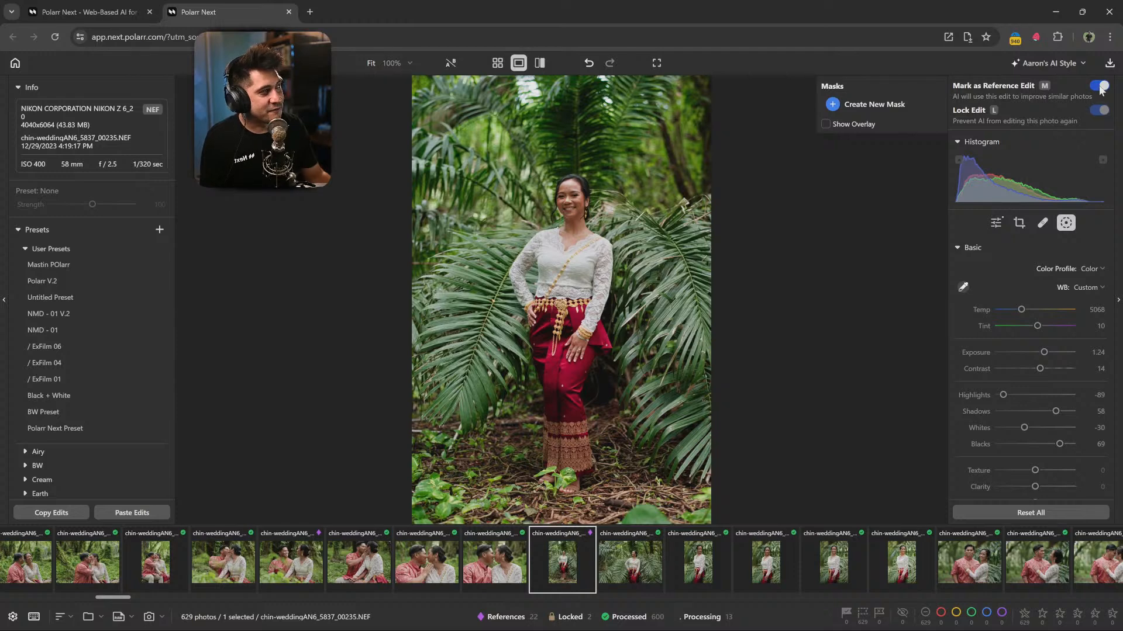
pyautogui.click(655, 576)
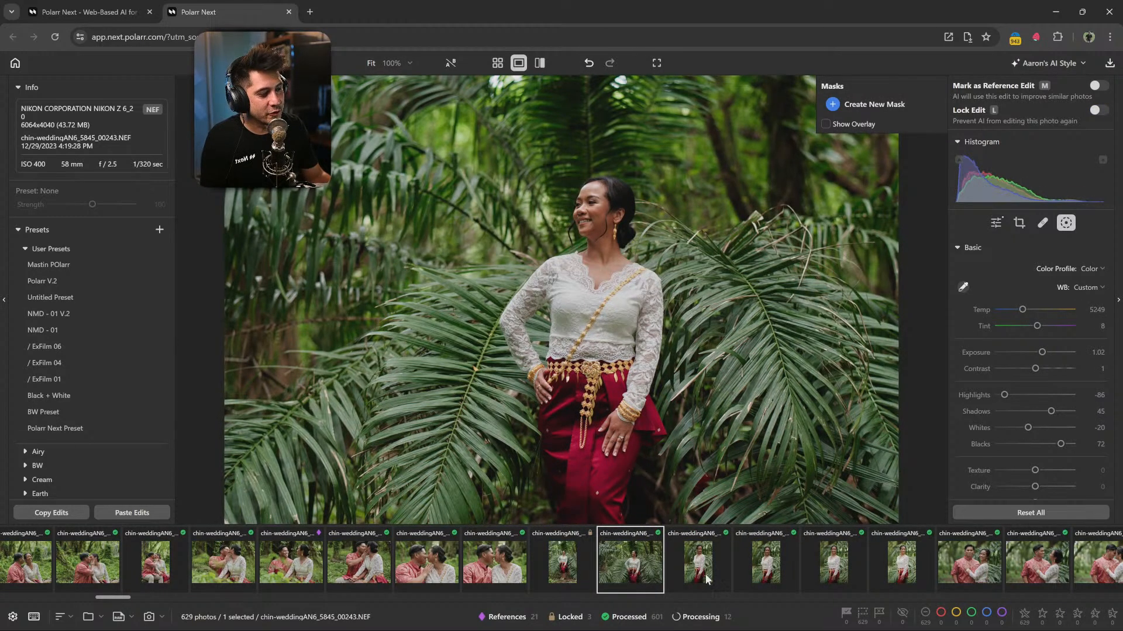
pyautogui.press('Right')
pyautogui.press('Right')
pyautogui.press('Right')
pyautogui.press('Right')
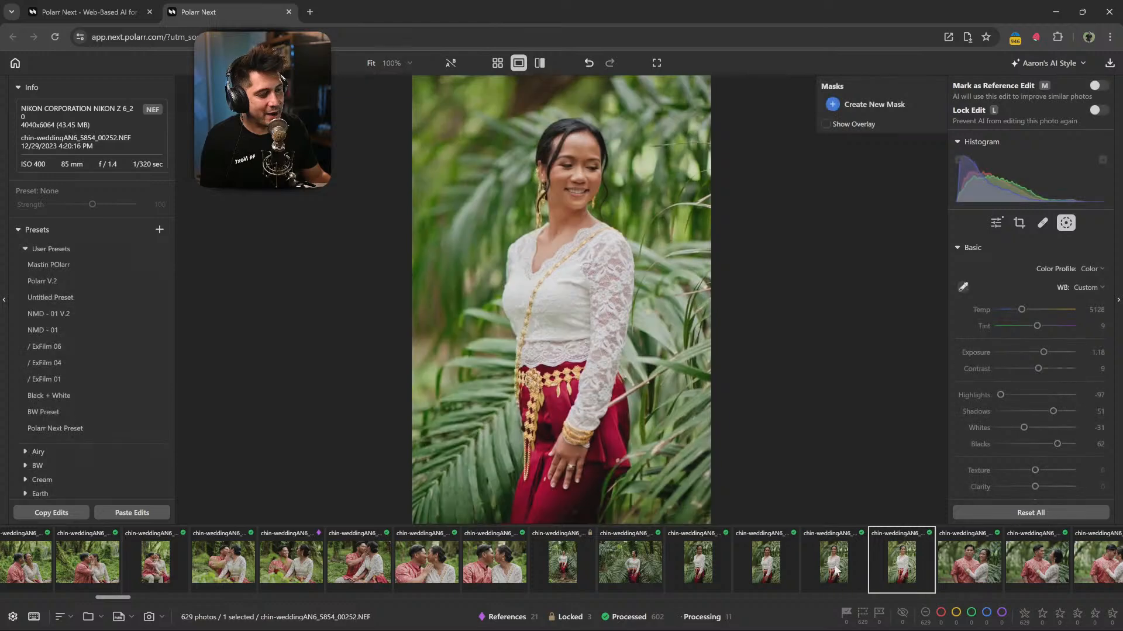
pyautogui.press('Left')
pyautogui.press('Left')
pyautogui.press('Left')
pyautogui.press('Left')
pyautogui.press('Left')
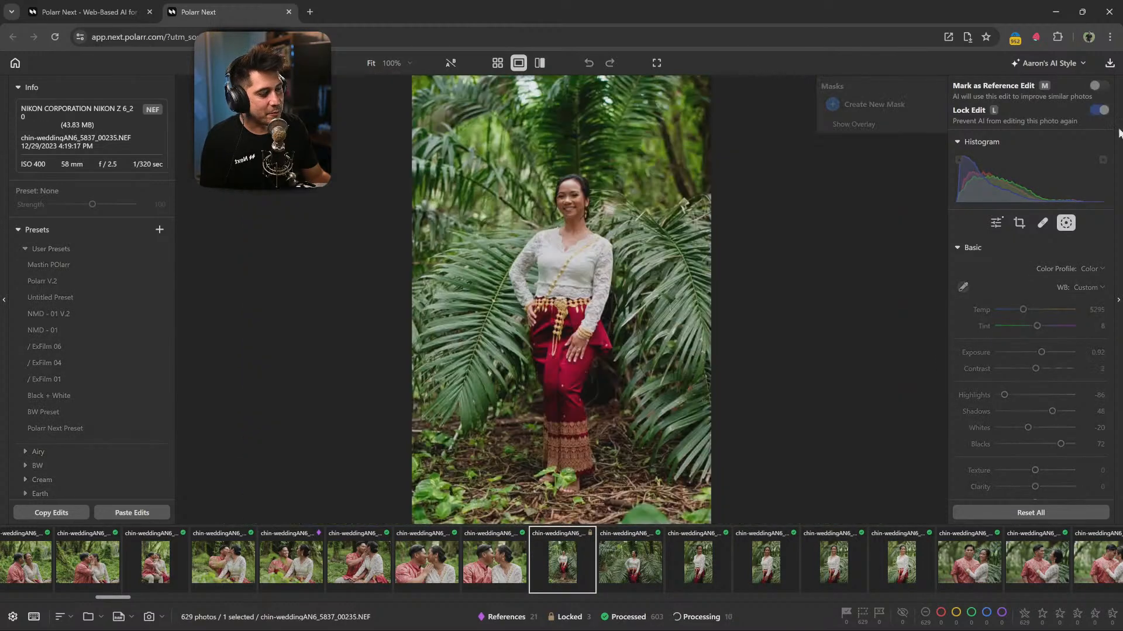
# Mark chin-weddingAN6_5837_00235.NEF as a reference edit again, and review the bride's palm-leaf portraits that follow it.
pyautogui.click(1099, 86)
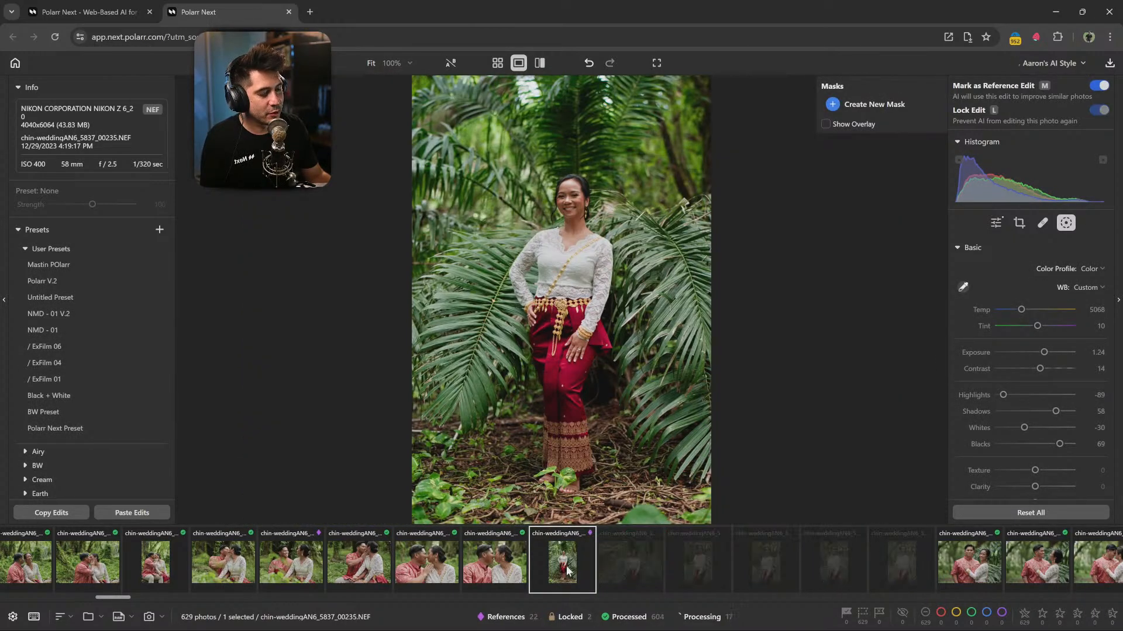
pyautogui.press('Right')
pyautogui.press('Right')
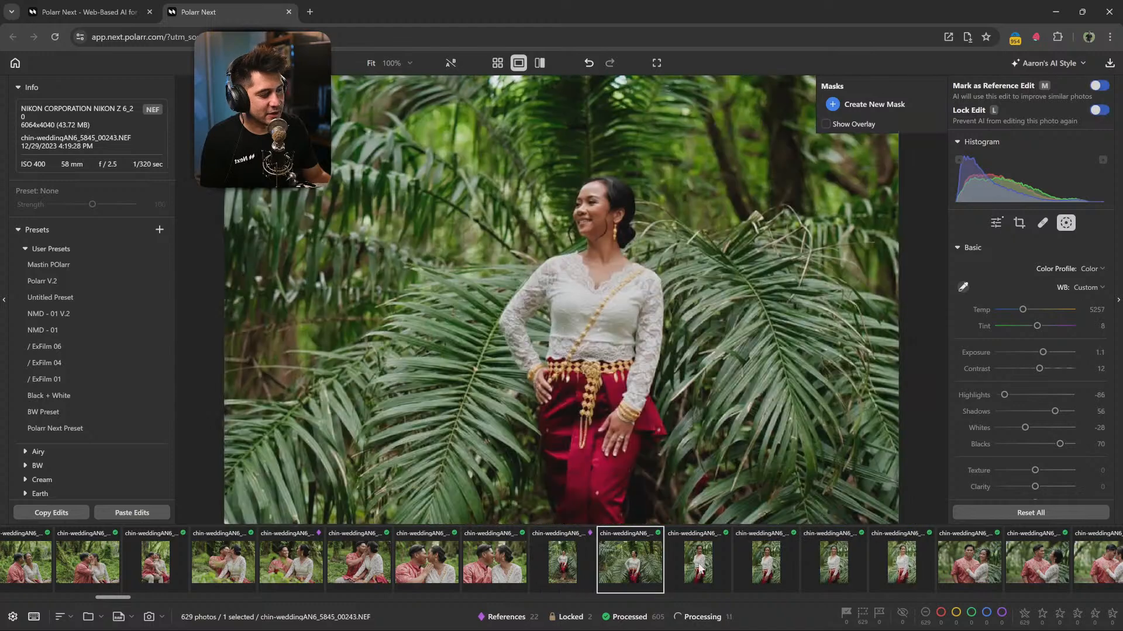
pyautogui.press('Right')
pyautogui.press('Right')
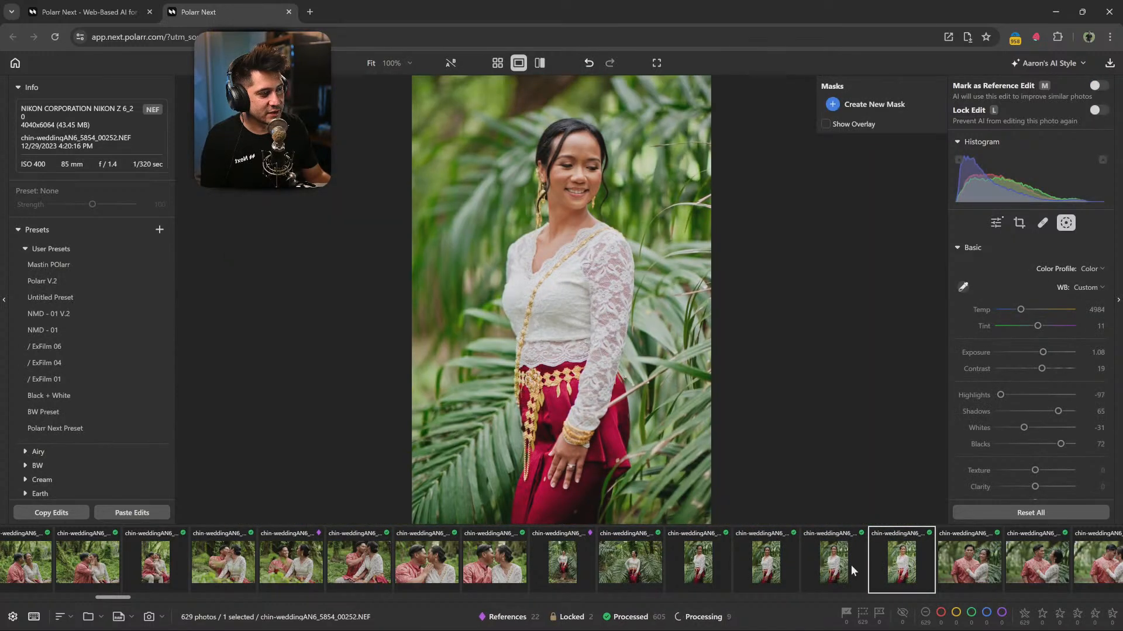
# Set the exposure of chin-weddingAN6_5854_00252.NEF to about 0.9, and compare it with chin-weddingAN6_5852_00250.NEF.
pyautogui.press('Right')
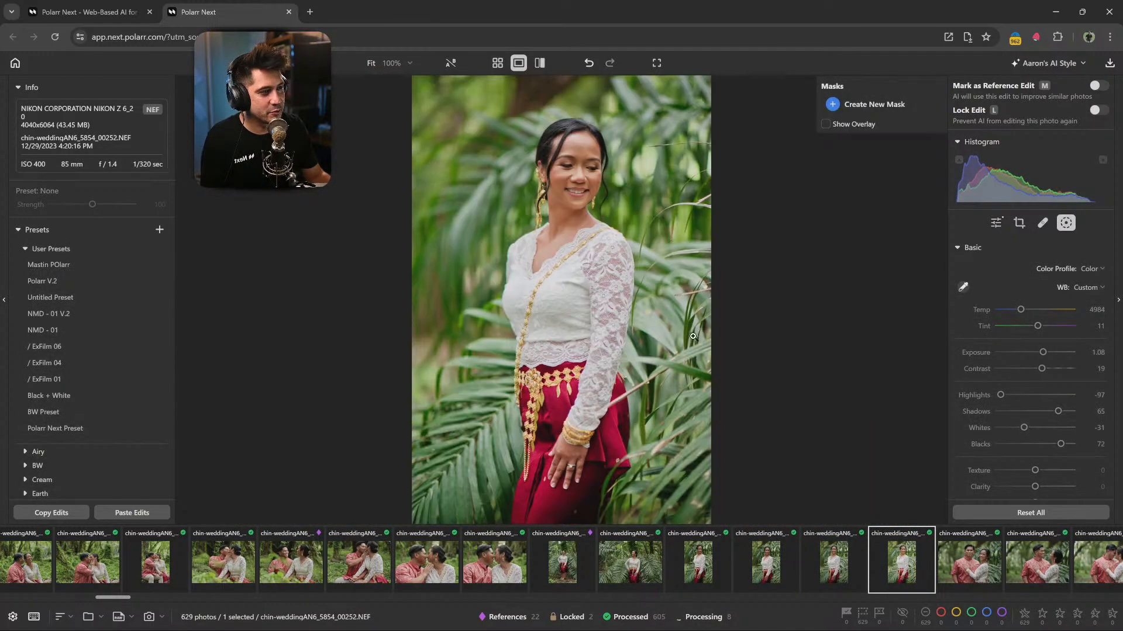
pyautogui.moveTo(1043, 351); pyautogui.dragTo(1041, 352)
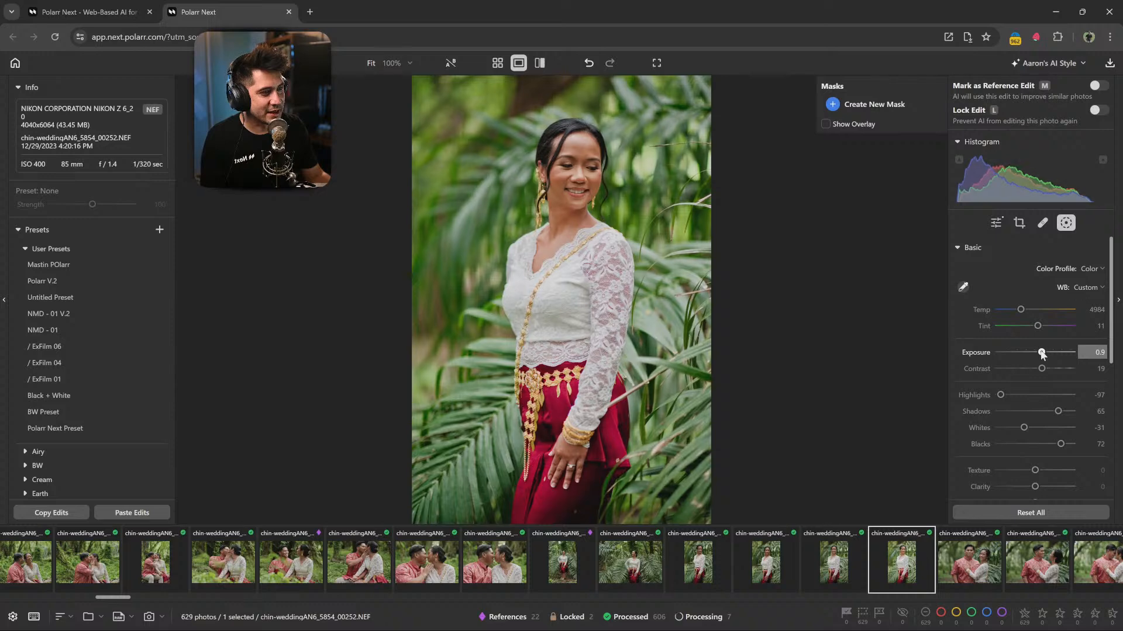
pyautogui.click(804, 566)
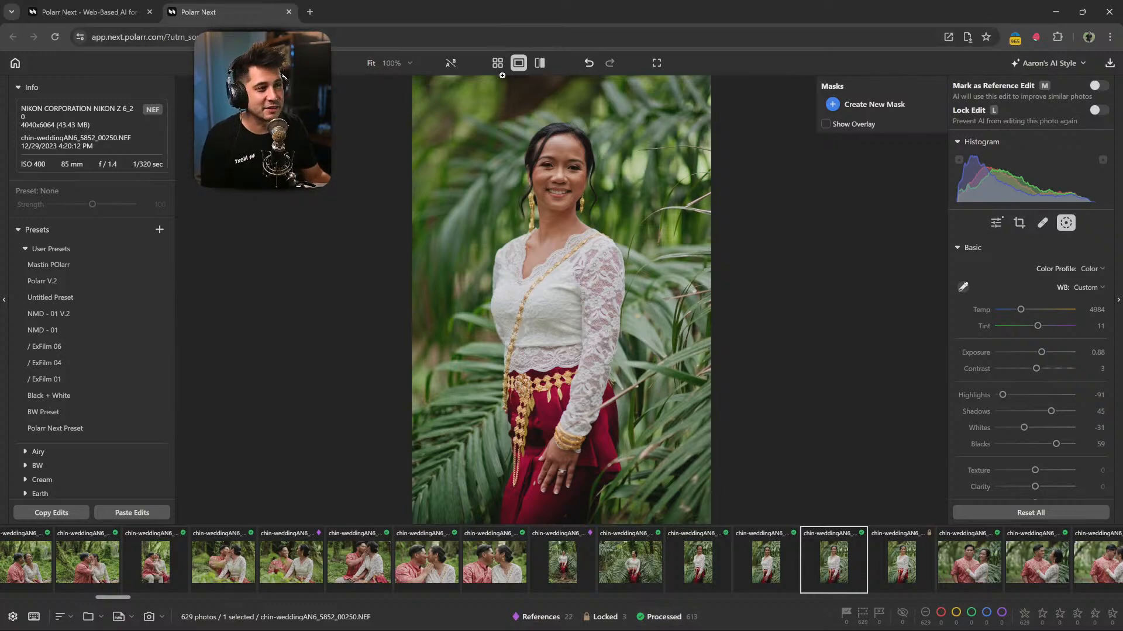
# Review the edits' consistency in the album grid, from the palm-leaf portraits to the white-dress forest photos.
pyautogui.press('g')
pyautogui.scroll(-5, 414, 440)
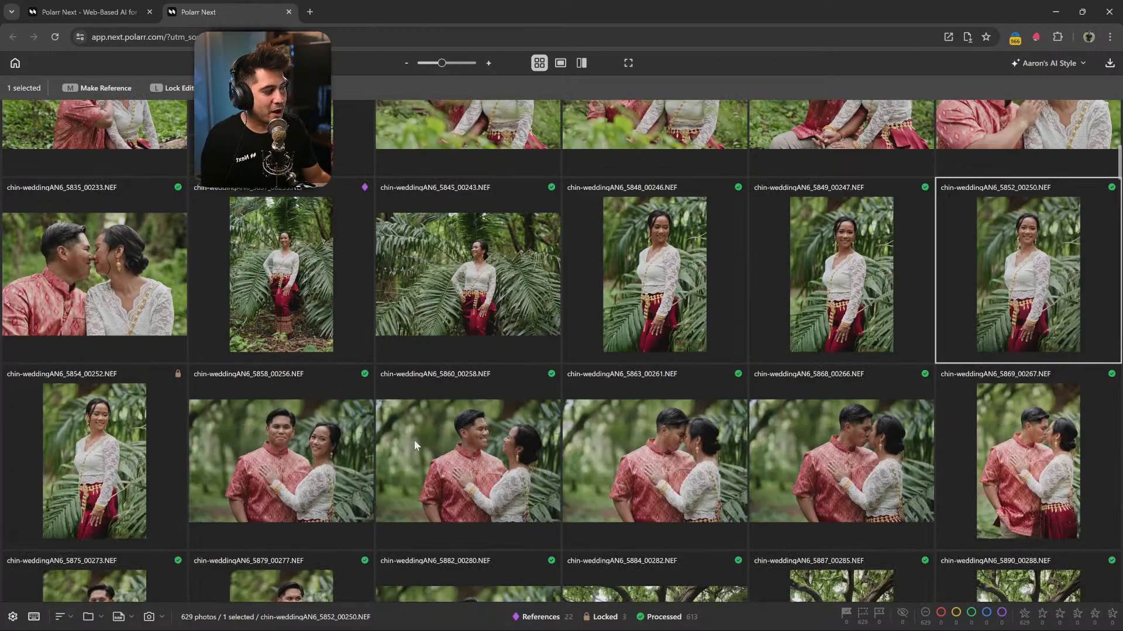
pyautogui.scroll(5, 414, 440)
pyautogui.scroll(-5, 414, 439)
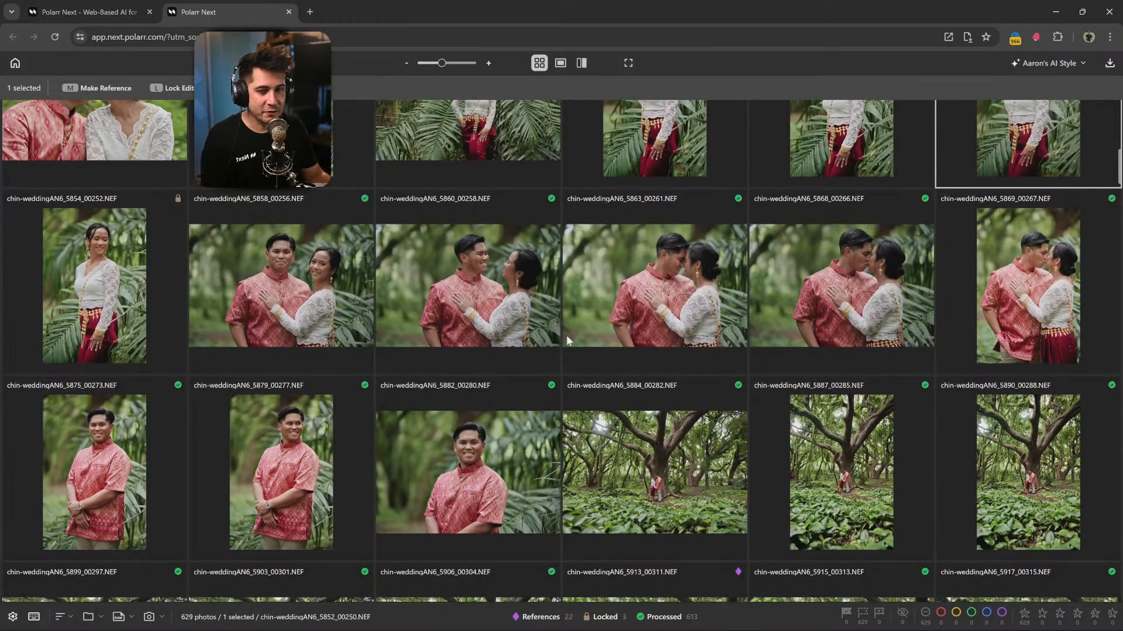
pyautogui.scroll(-10, 377, 388)
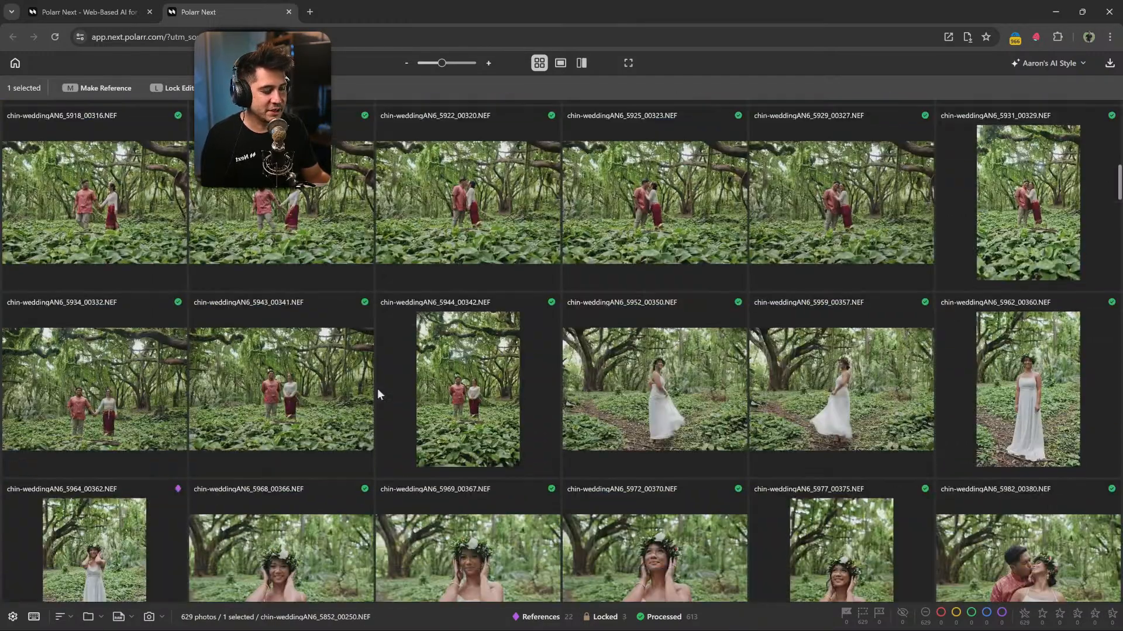
pyautogui.scroll(-3, 377, 388)
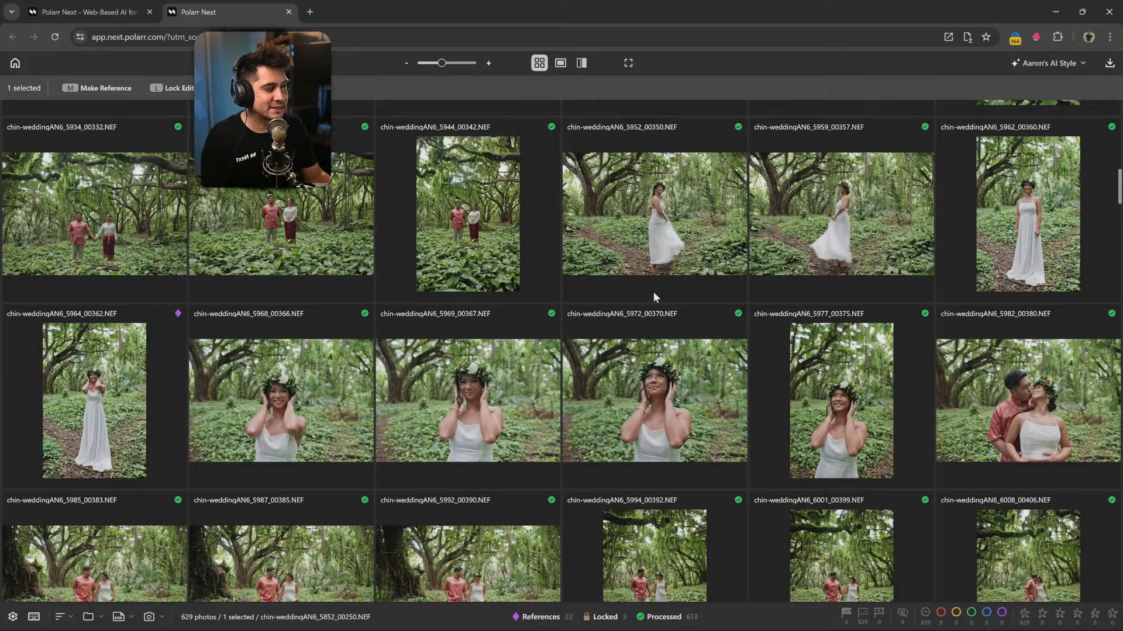
# Compare the bride's white-dress forest photos in the grid, from chin-weddingAN6_5952_00350.NEF to chin-weddingAN6_5977_00375.NEF.
pyautogui.click(685, 245)
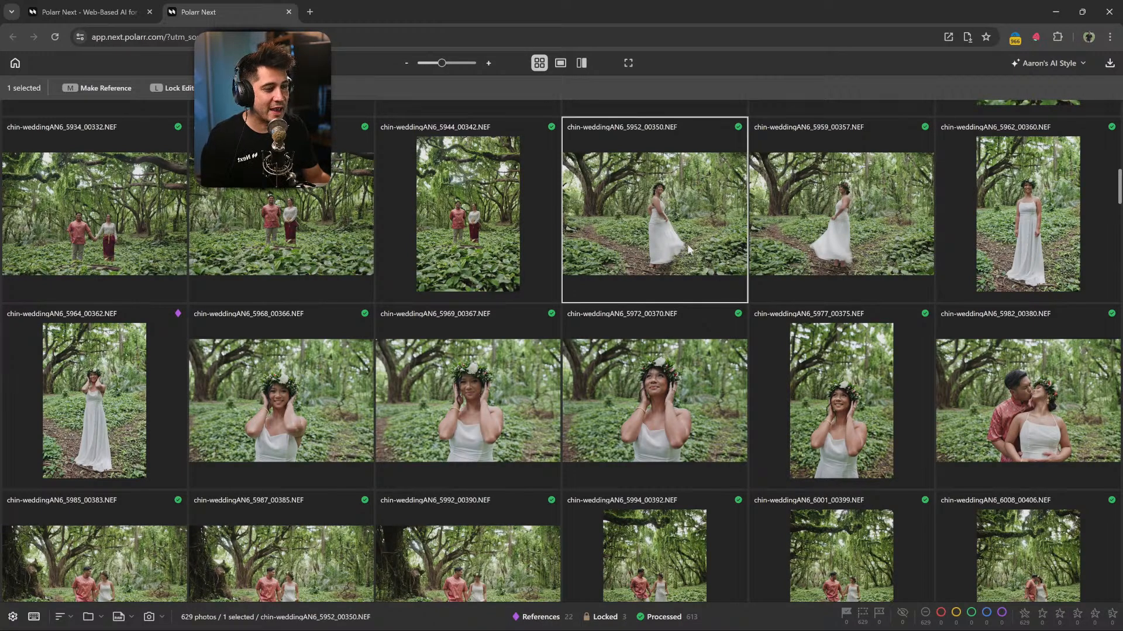
pyautogui.click(982, 260)
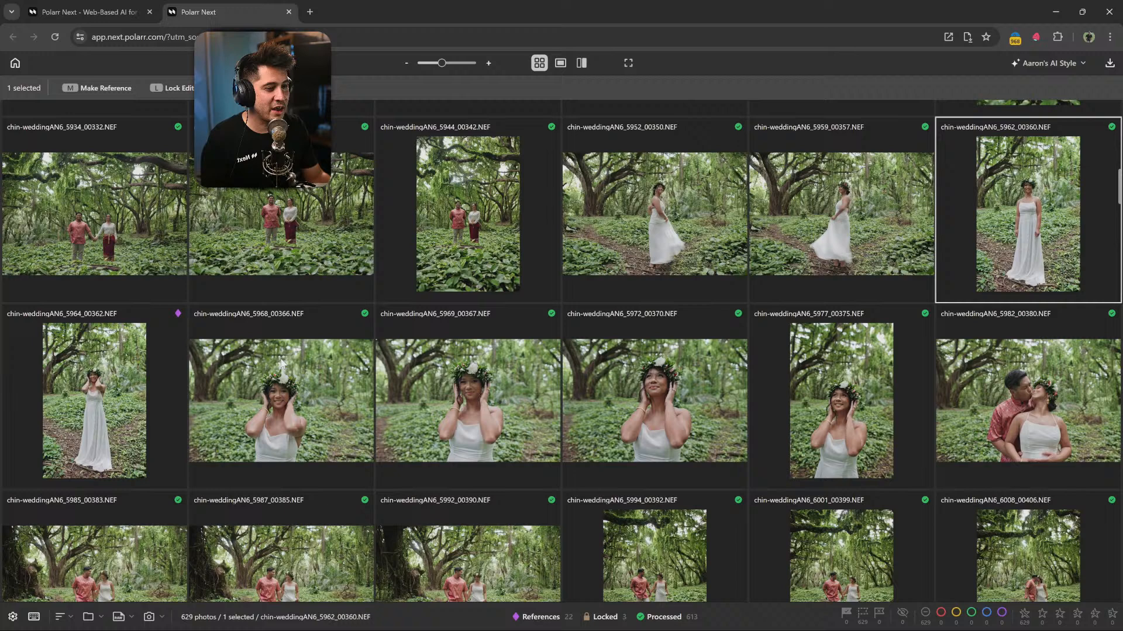
pyautogui.click(336, 367)
pyautogui.click(472, 414)
pyautogui.click(634, 418)
pyautogui.click(788, 421)
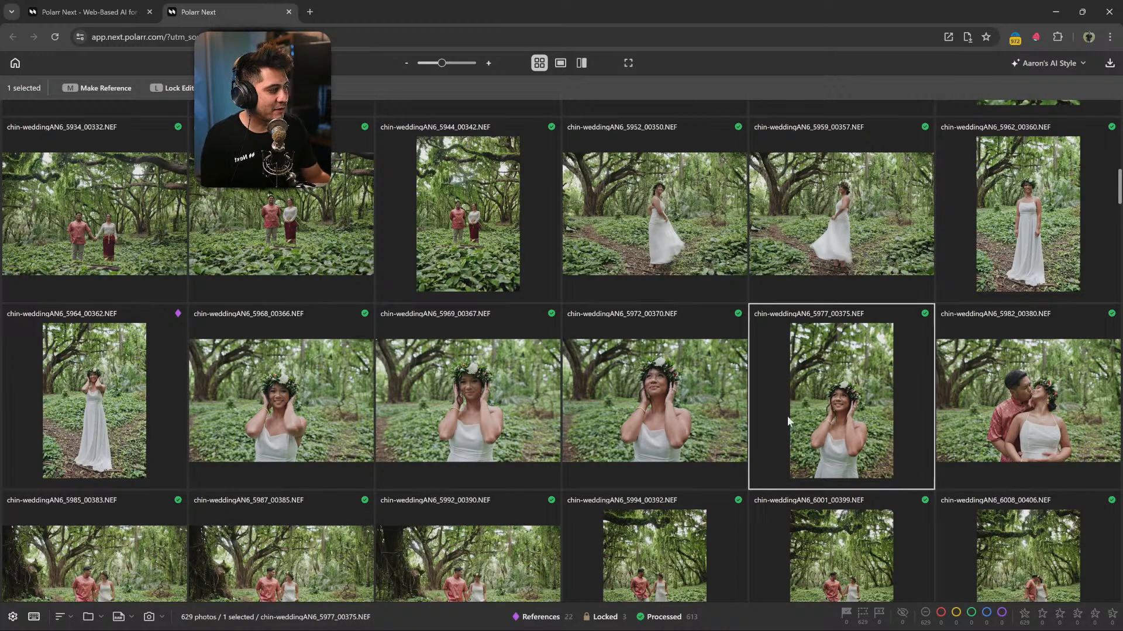
# Open chin-weddingAN6_5972_00370.NEF for editing, and add a Subject mask on the bride with exposure 0.2.
pyautogui.doubleClick(641, 388)
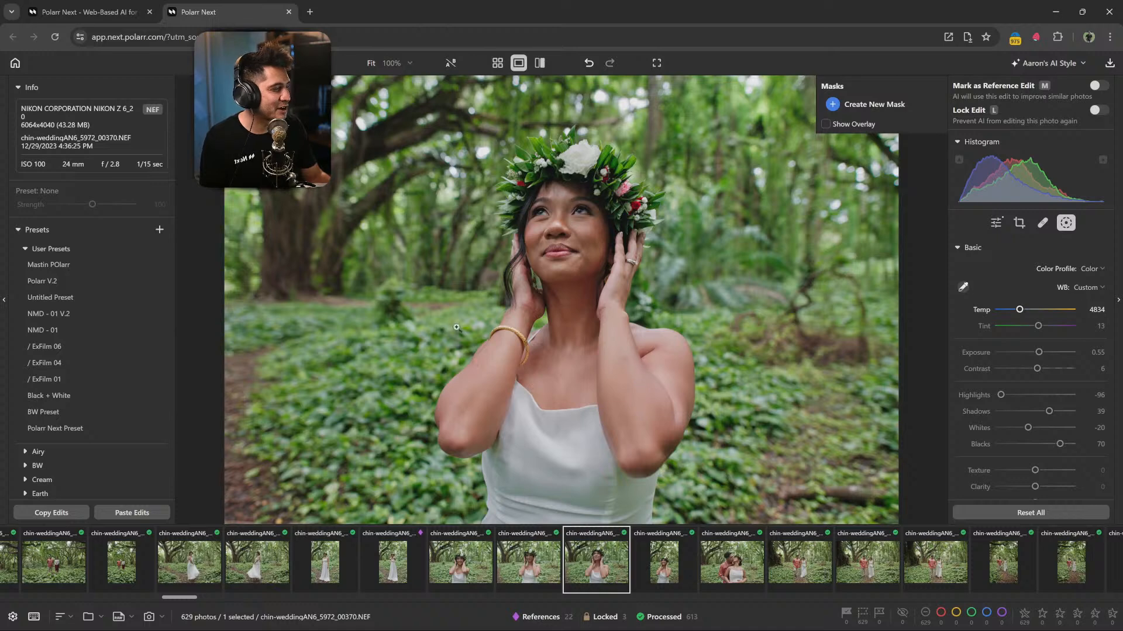
pyautogui.click(864, 104)
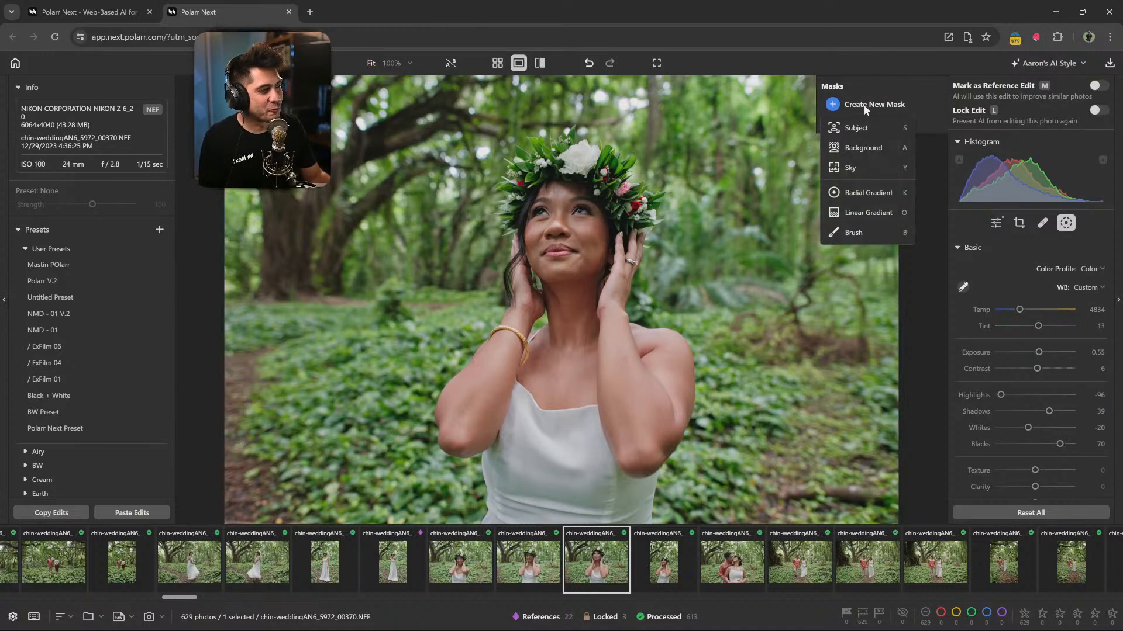
pyautogui.click(854, 128)
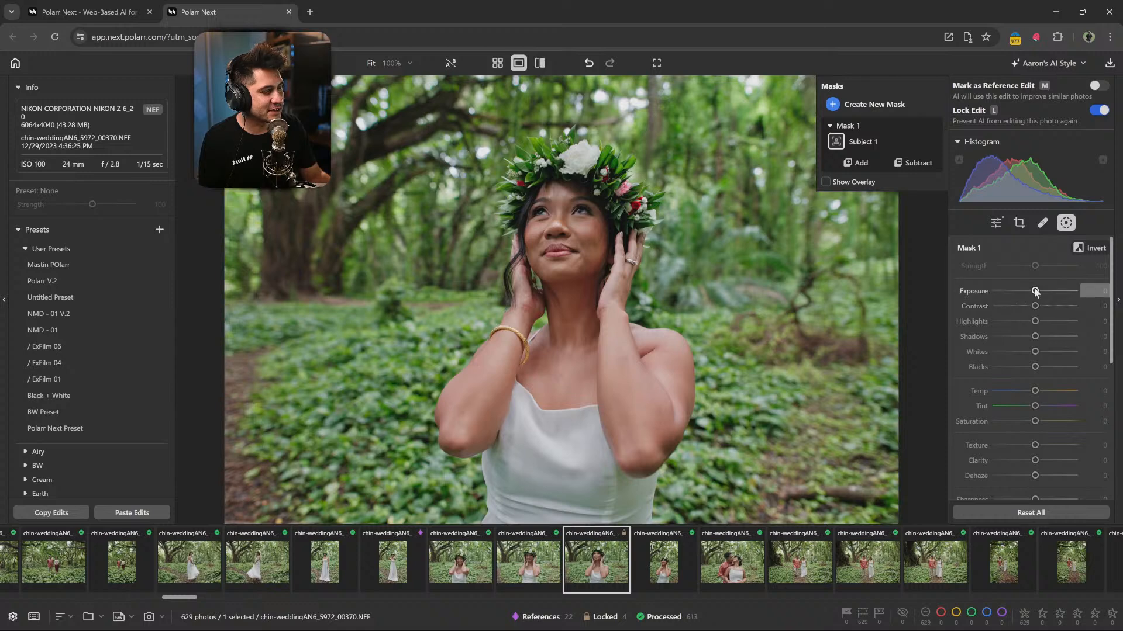
pyautogui.scroll(-2, 983, 310)
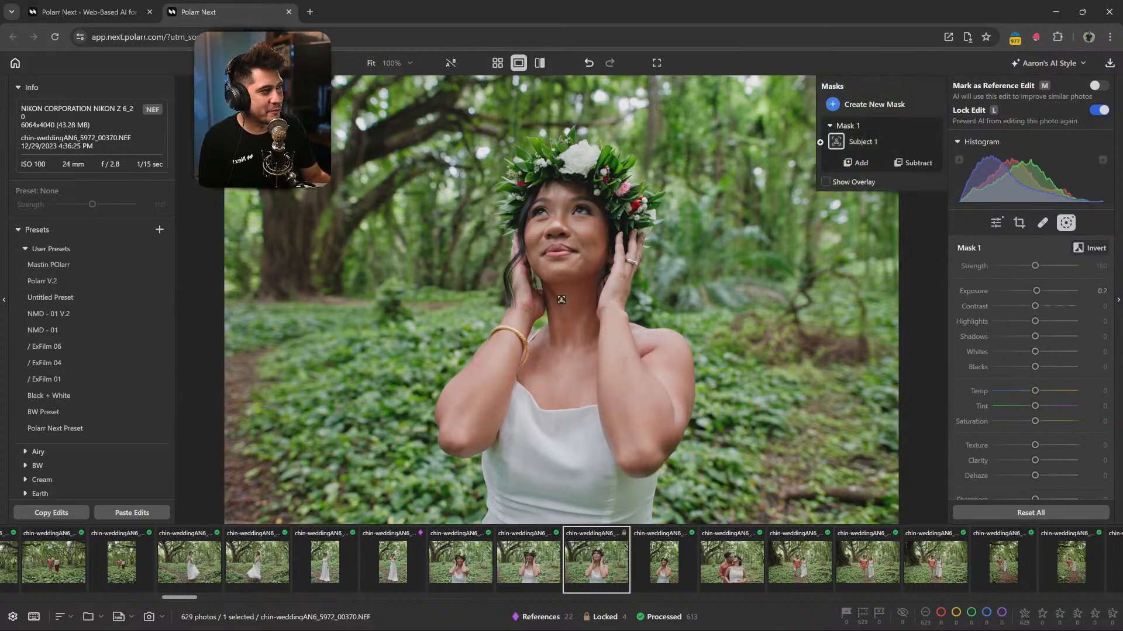
# Sample the skin tone on the bride's arm with the Subject mask's Point Color Dropper.
pyautogui.scroll(-4, 977, 311)
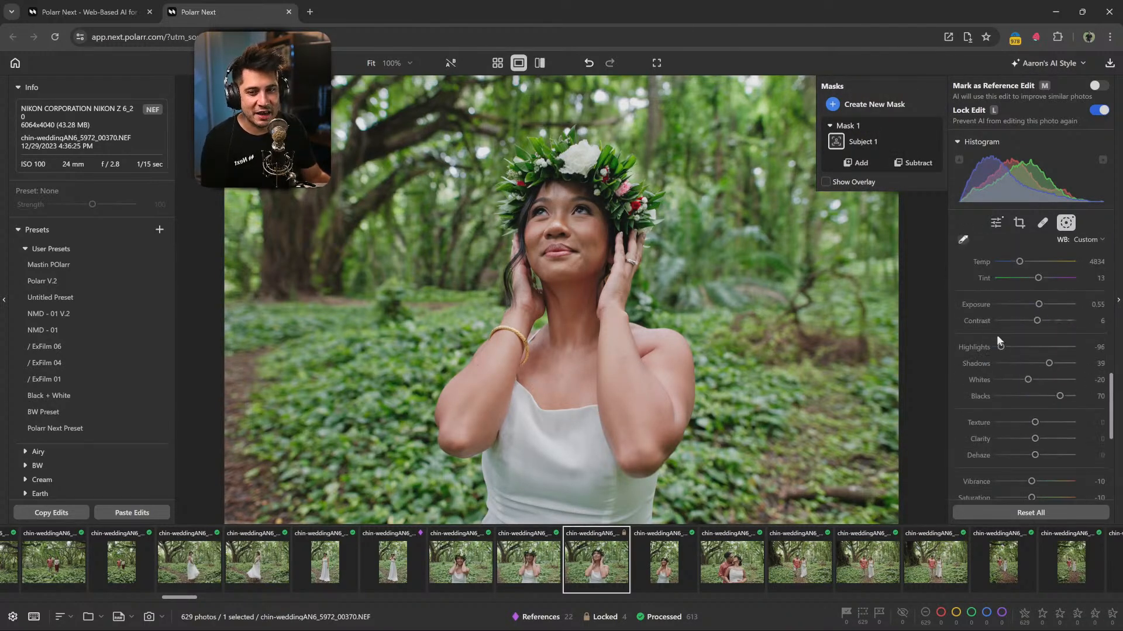
pyautogui.scroll(2, 994, 350)
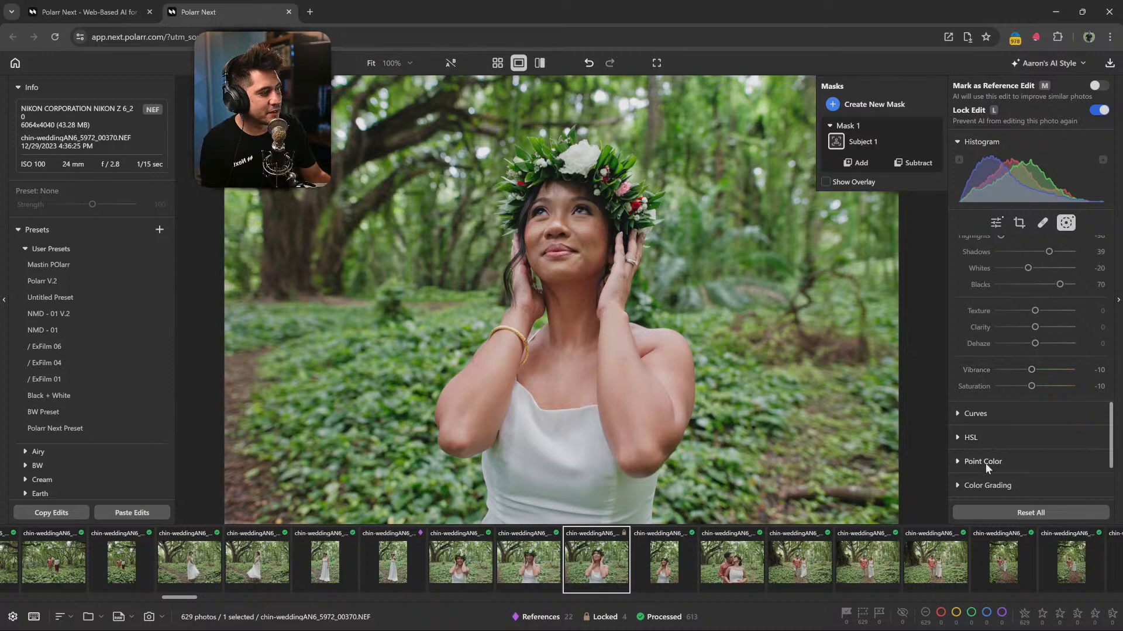
pyautogui.click(985, 463)
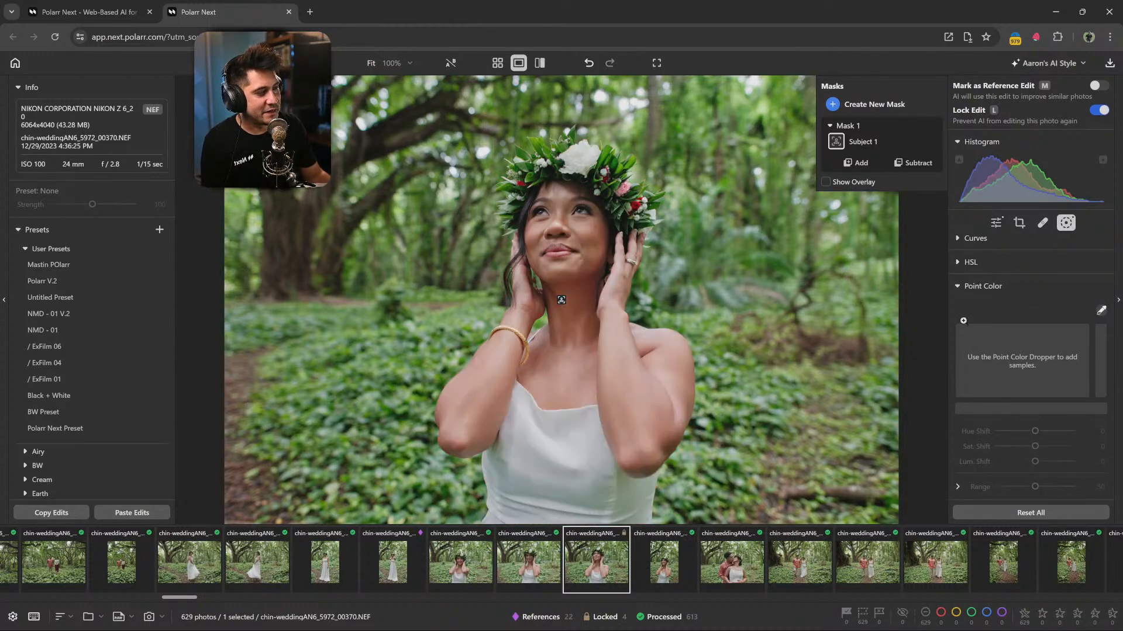
pyautogui.scroll(5, 1030, 363)
pyautogui.scroll(-3, 1038, 350)
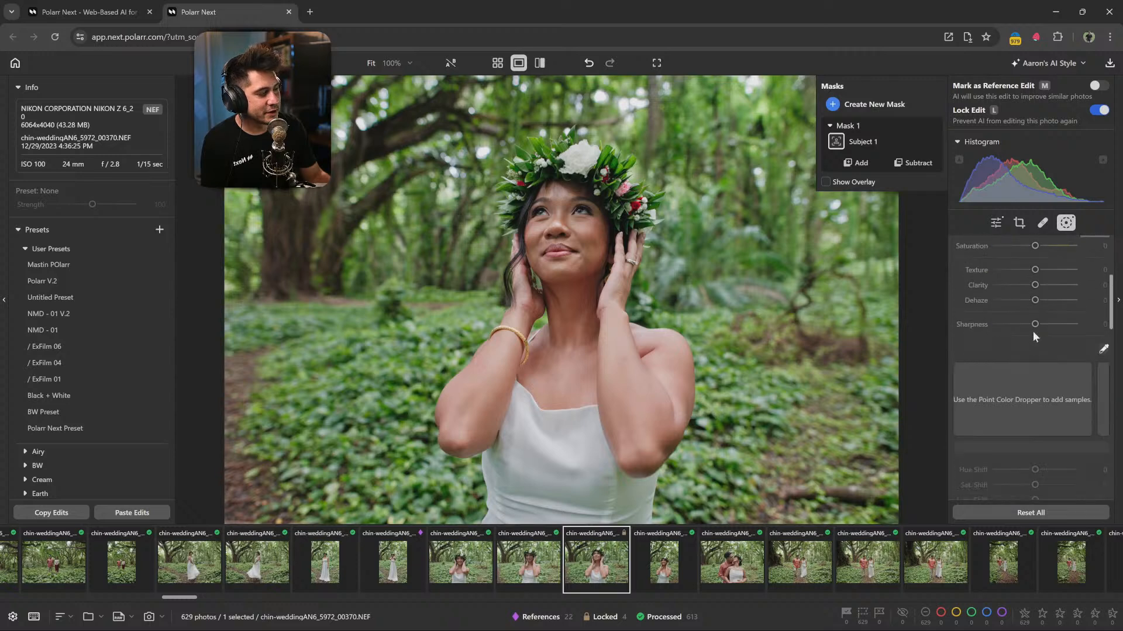
pyautogui.click(1103, 349)
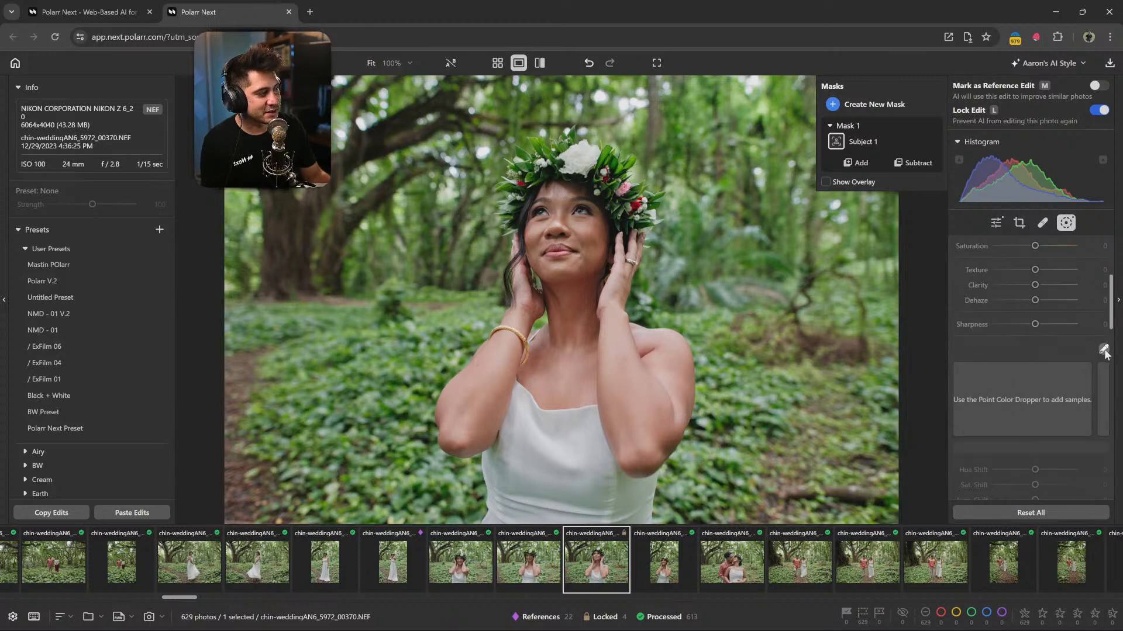
pyautogui.click(492, 377)
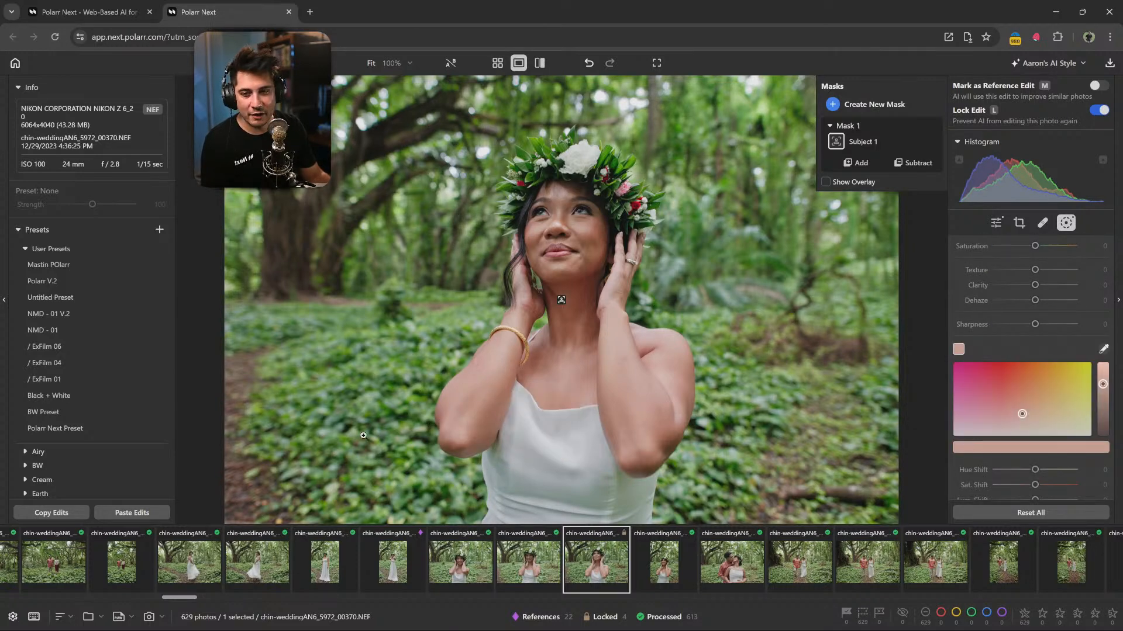
# Set the sampled skin tone's hue shift to 12 and saturation shift to 3, and compare the photo with and without the mask.
pyautogui.moveTo(1035, 486)
pyautogui.mouseDown()
pyautogui.moveTo(1003, 485)
pyautogui.moveTo(1052, 486)
pyautogui.mouseUp()
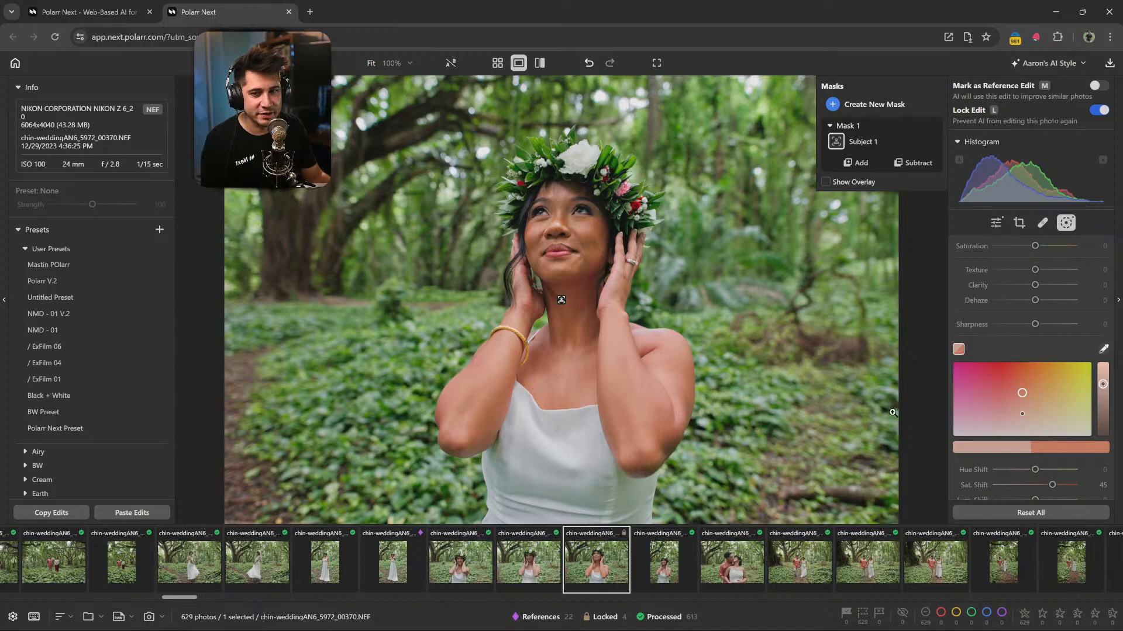
pyautogui.moveTo(1052, 485)
pyautogui.mouseDown()
pyautogui.moveTo(1033, 471)
pyautogui.moveTo(1036, 486)
pyautogui.mouseUp()
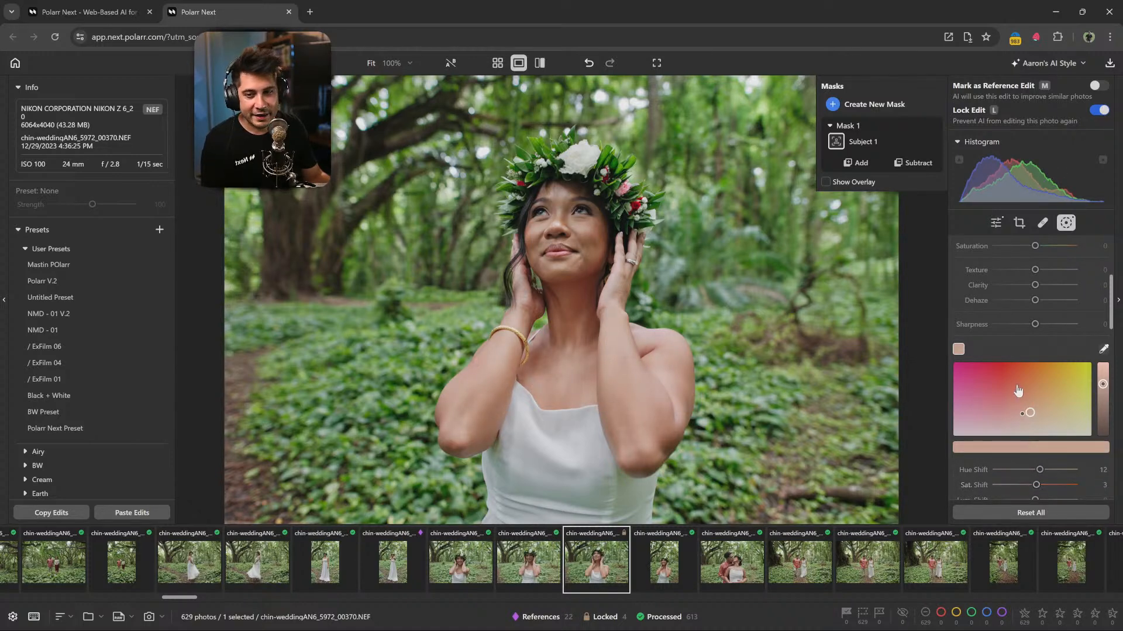
pyautogui.scroll(3, 1023, 370)
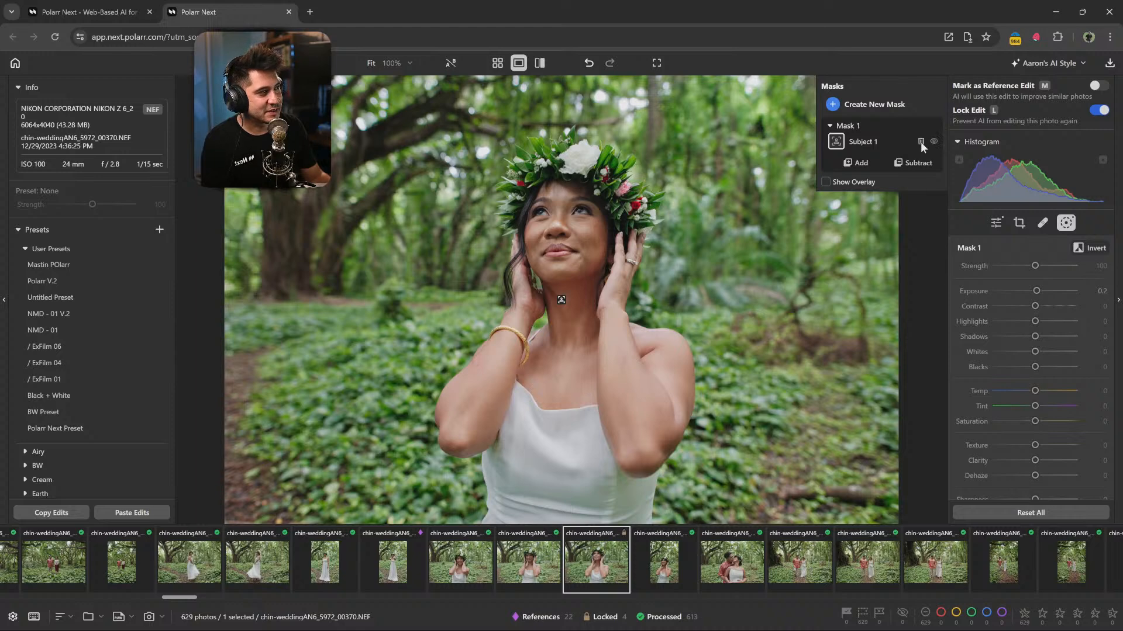
pyautogui.click(932, 141)
pyautogui.click(932, 140)
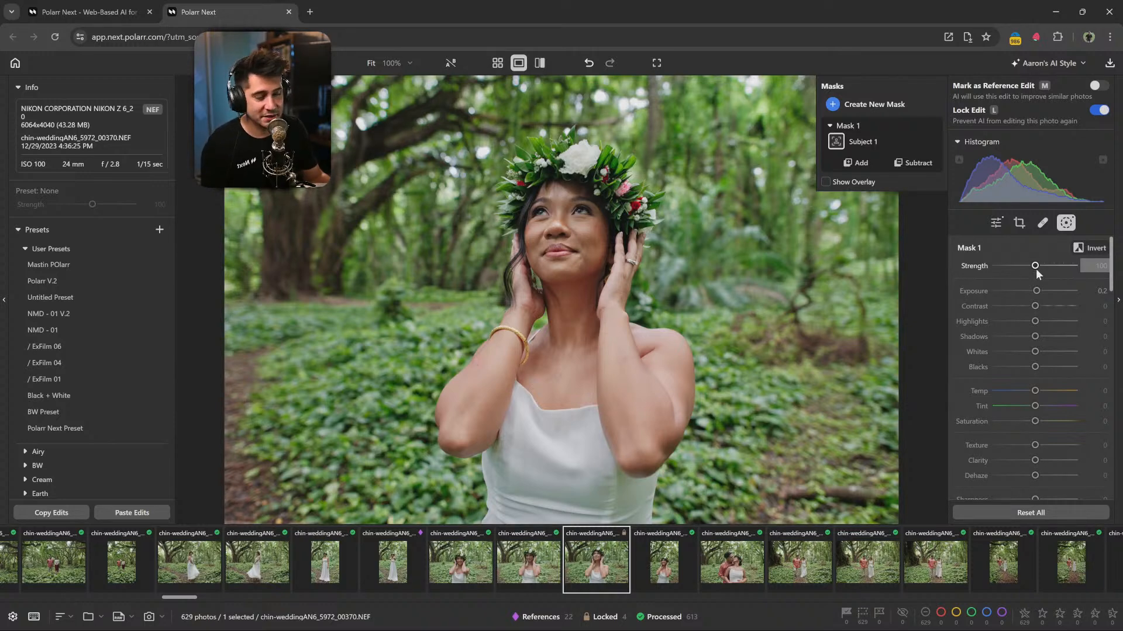
# Preview the Subject mask's strength at 0 and 193, and reset it to its default.
pyautogui.moveTo(1035, 267); pyautogui.dragTo(997, 266)
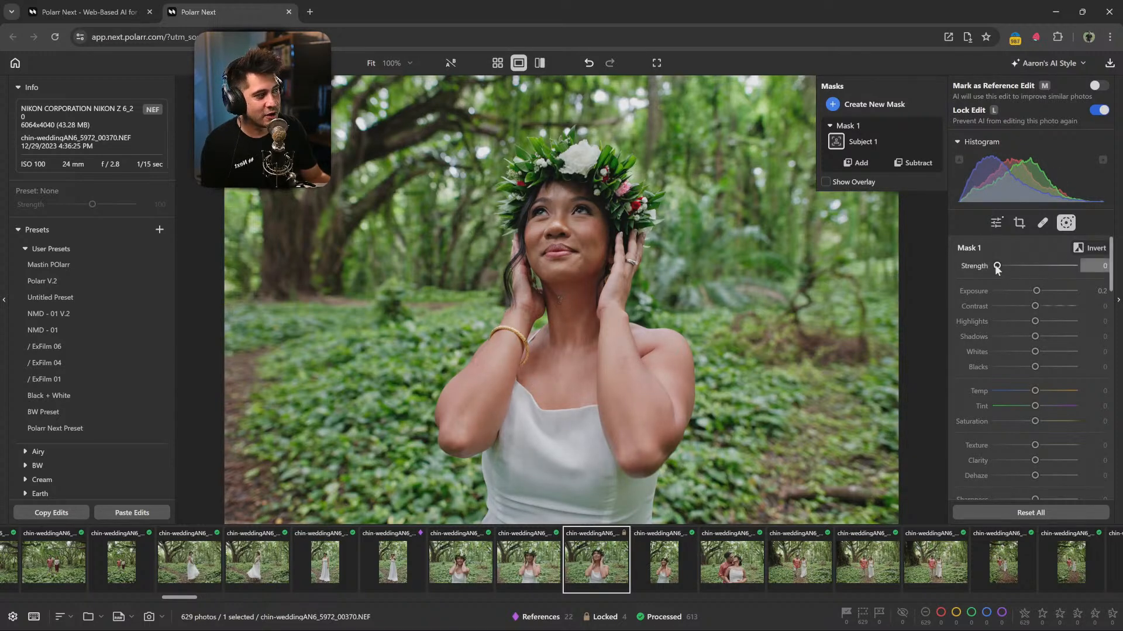
pyautogui.moveTo(997, 266); pyautogui.dragTo(1073, 270)
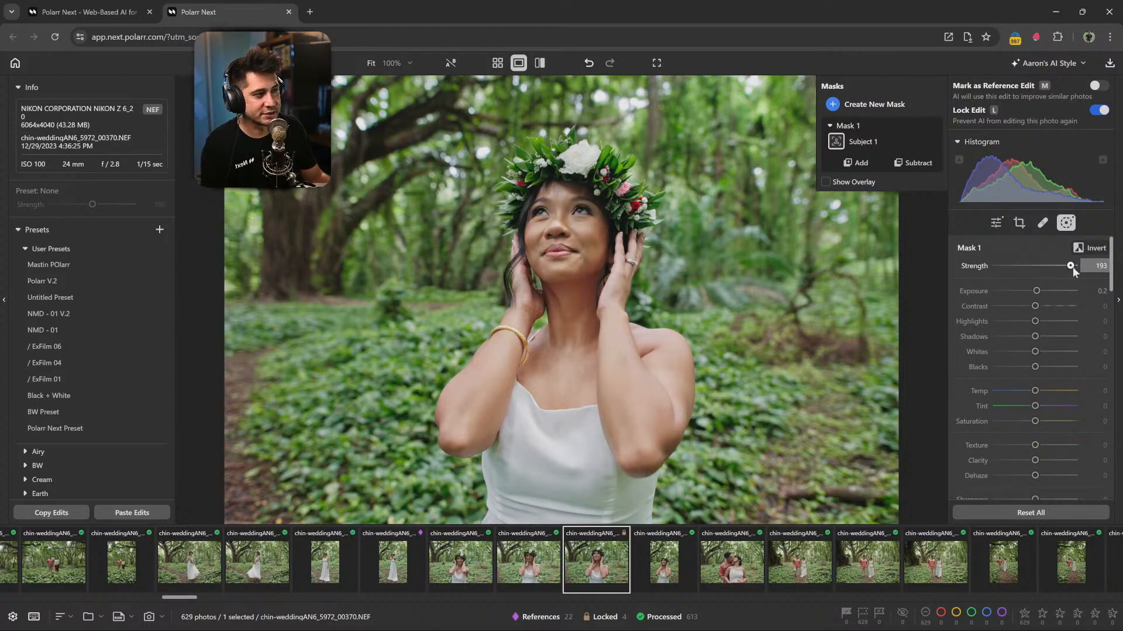
pyautogui.doubleClick(1073, 265)
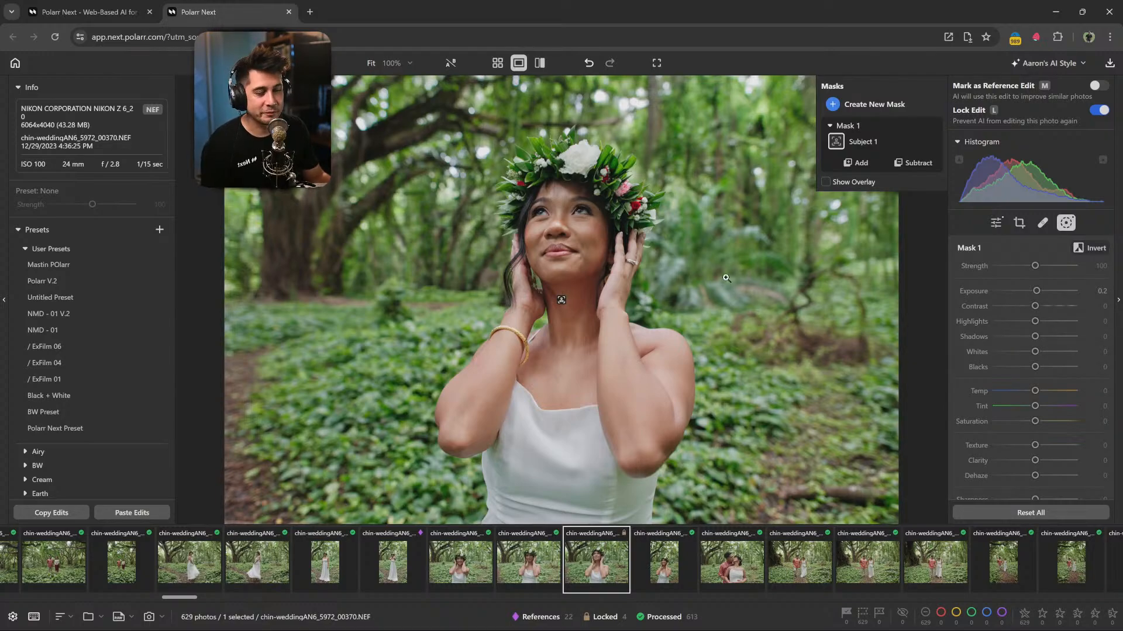
# Review the edited photos in the grid from the forest portraits through the boardwalk and beach ceremony to the couple's seaside portraits.
pyautogui.click(497, 63)
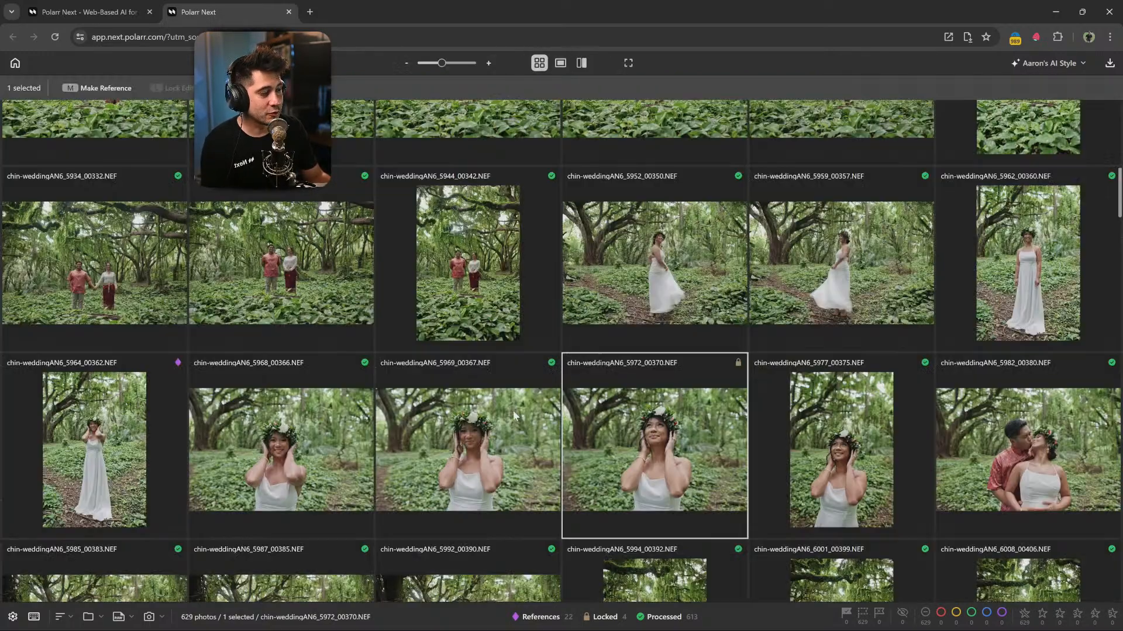
pyautogui.scroll(-20, 513, 416)
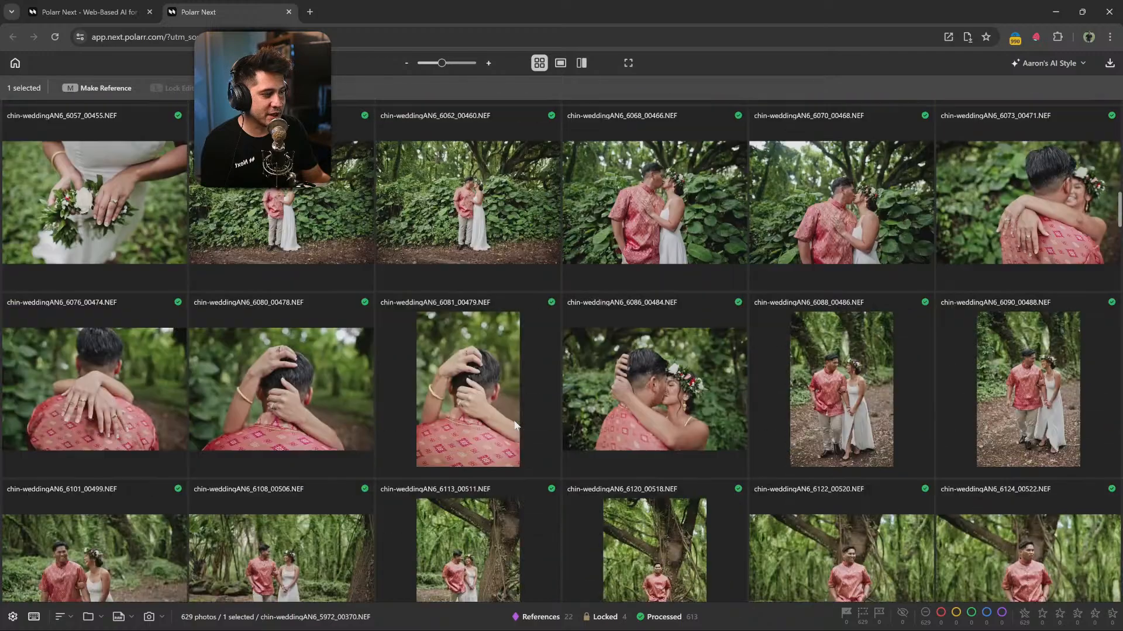
pyautogui.scroll(-20, 515, 425)
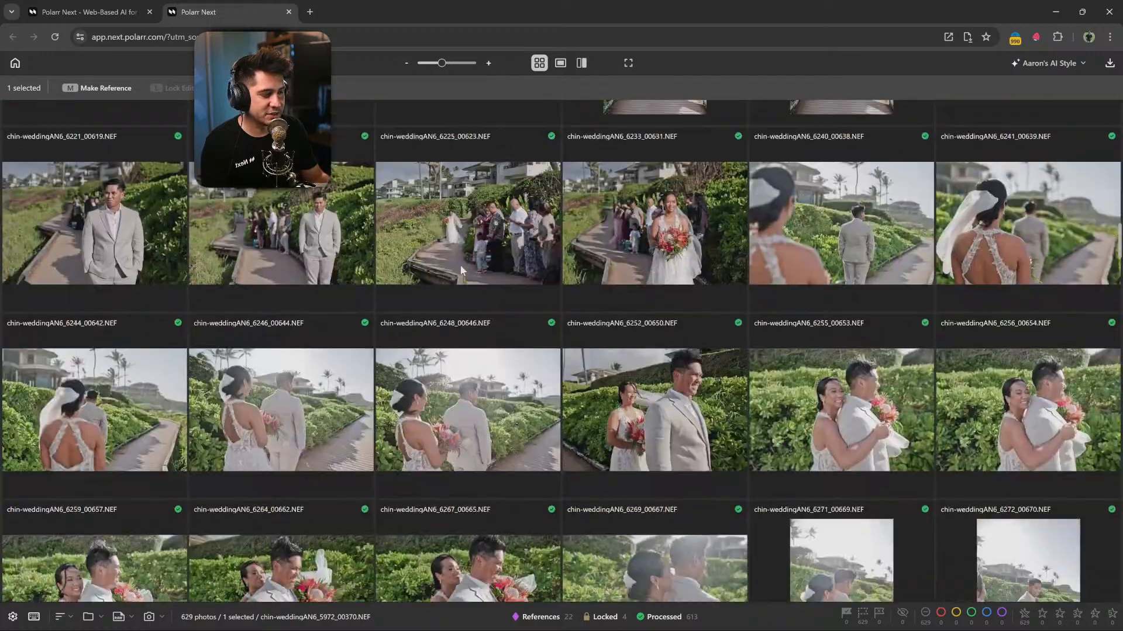
pyautogui.scroll(-5, 521, 396)
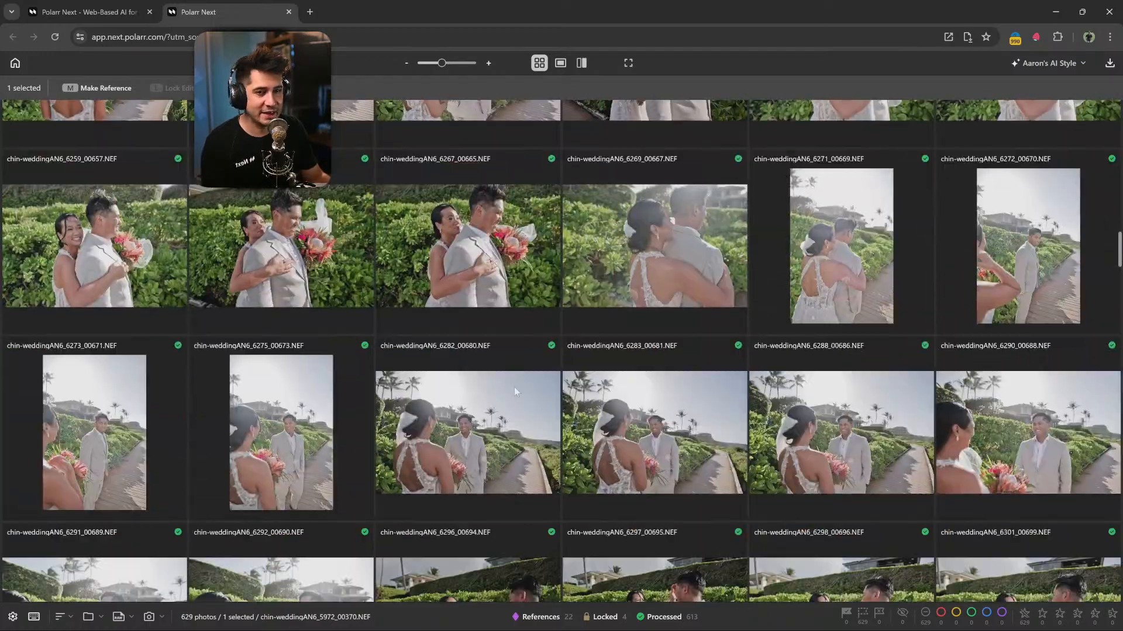
pyautogui.scroll(-2, 498, 377)
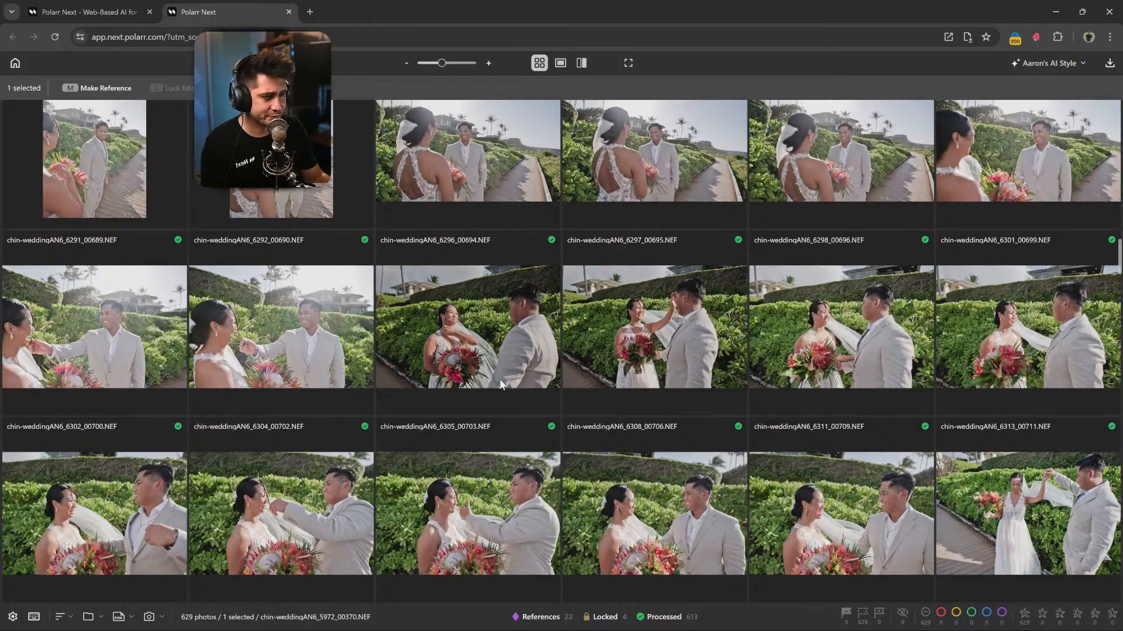
pyautogui.scroll(-8, 500, 383)
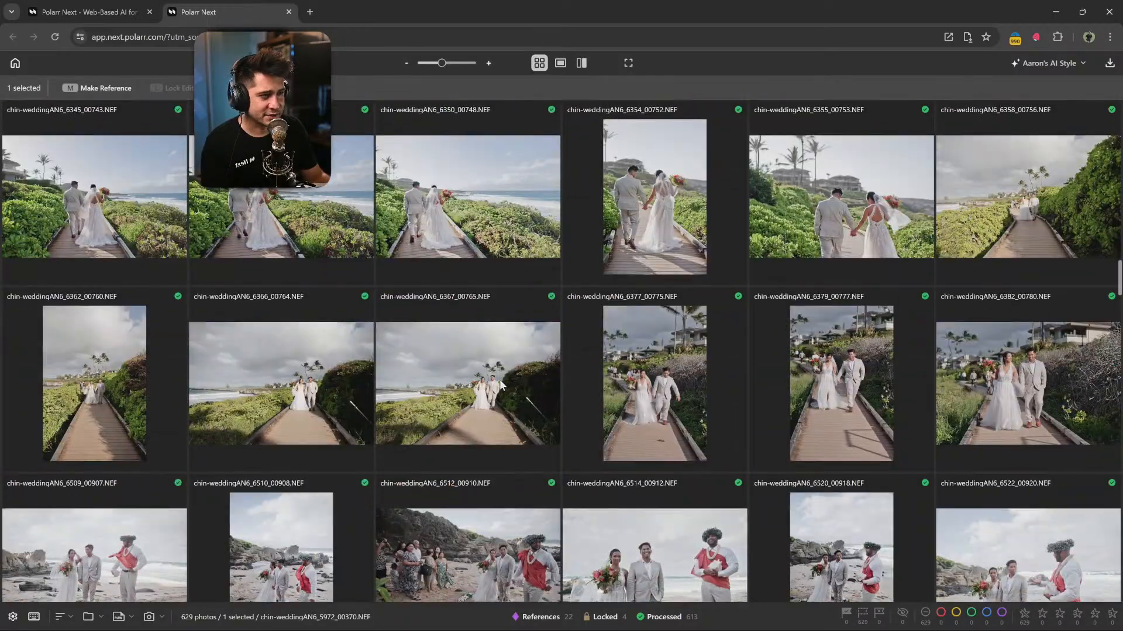
pyautogui.scroll(-5, 500, 383)
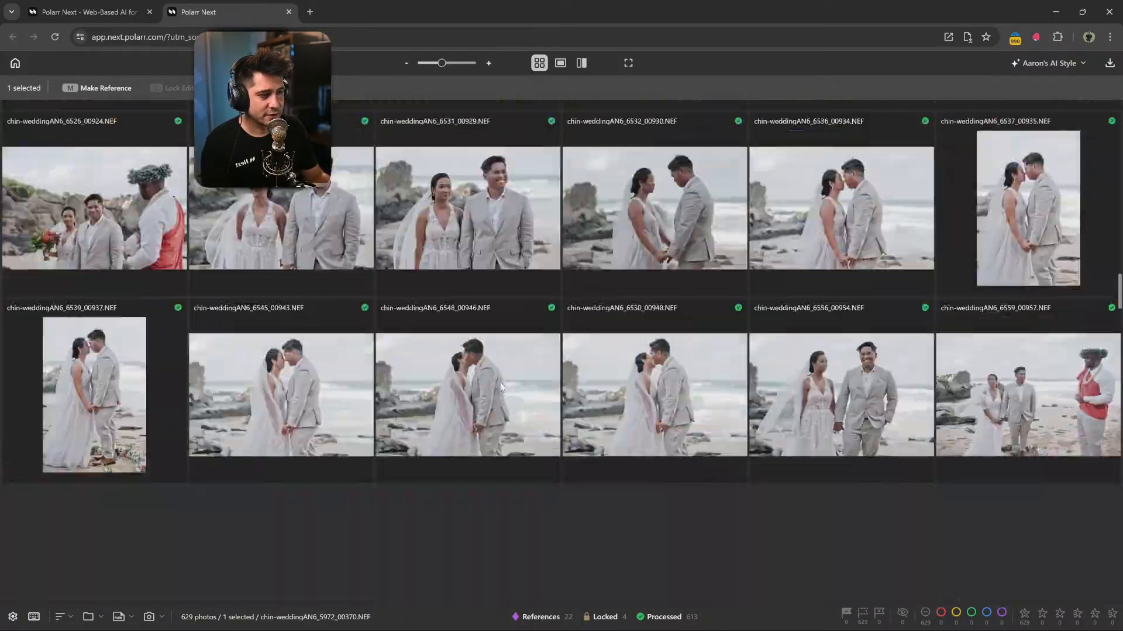
pyautogui.scroll(-10, 501, 387)
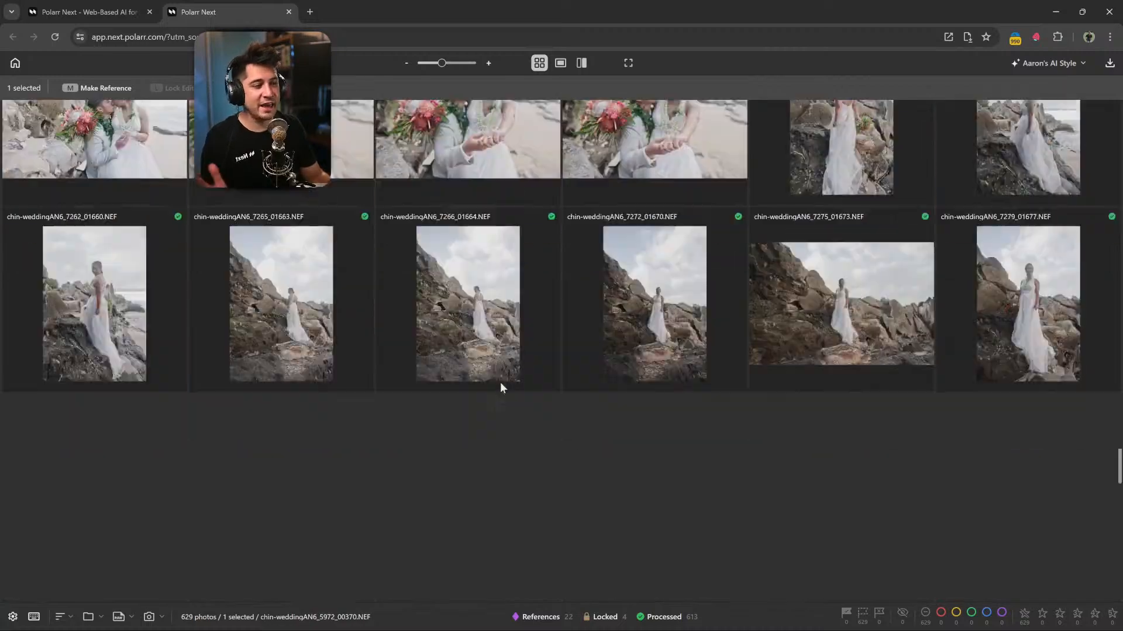
pyautogui.scroll(-10, 500, 386)
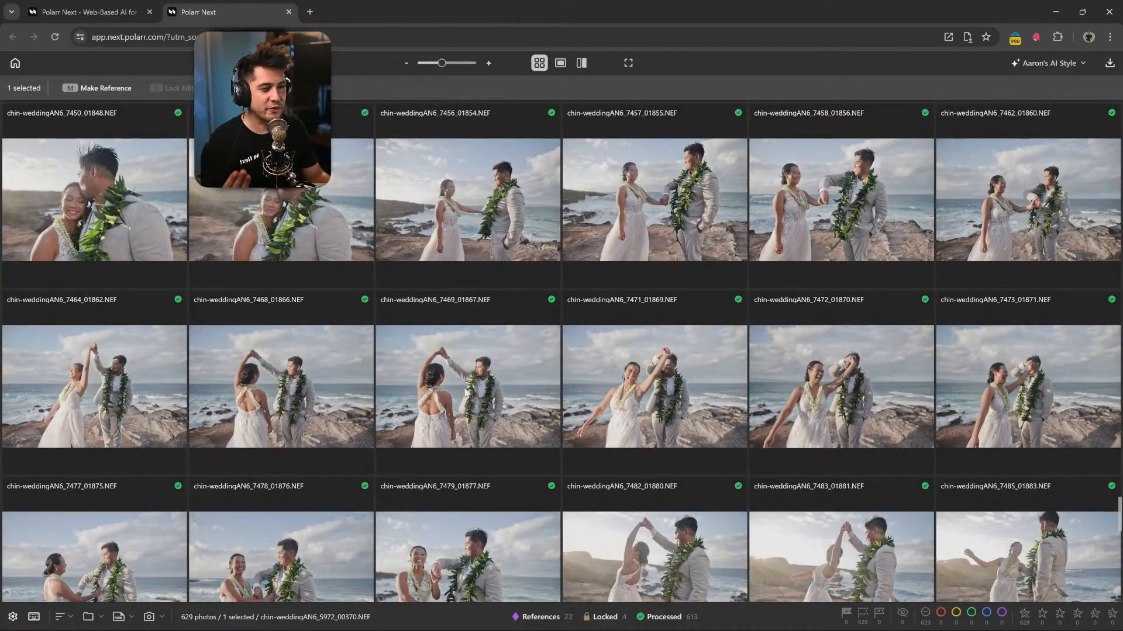
# Open chin-weddingAN6_7450_01848.NEF, set the export image type to PSD, and close the export settings without exporting.
pyautogui.doubleClick(130, 212)
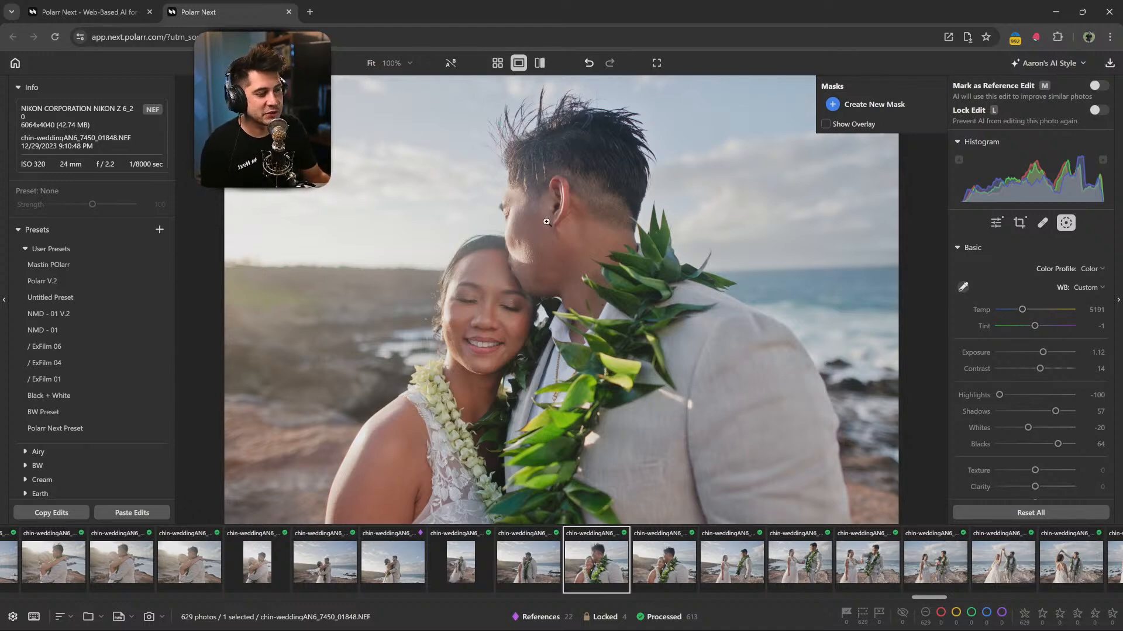
pyautogui.rightClick(514, 298)
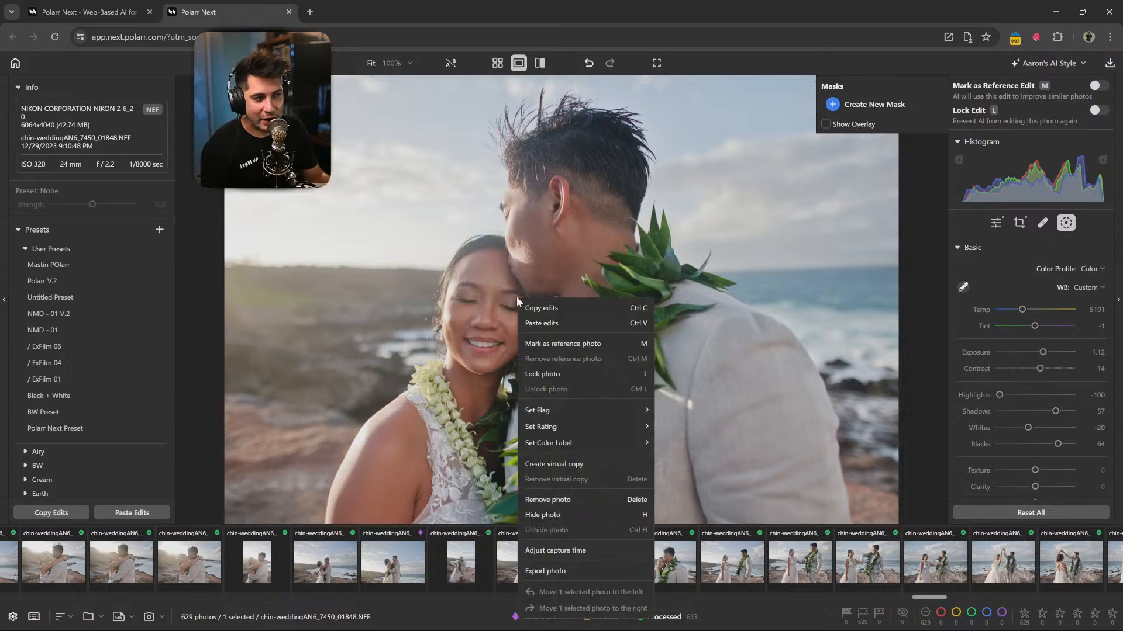
pyautogui.moveTo(594, 445)
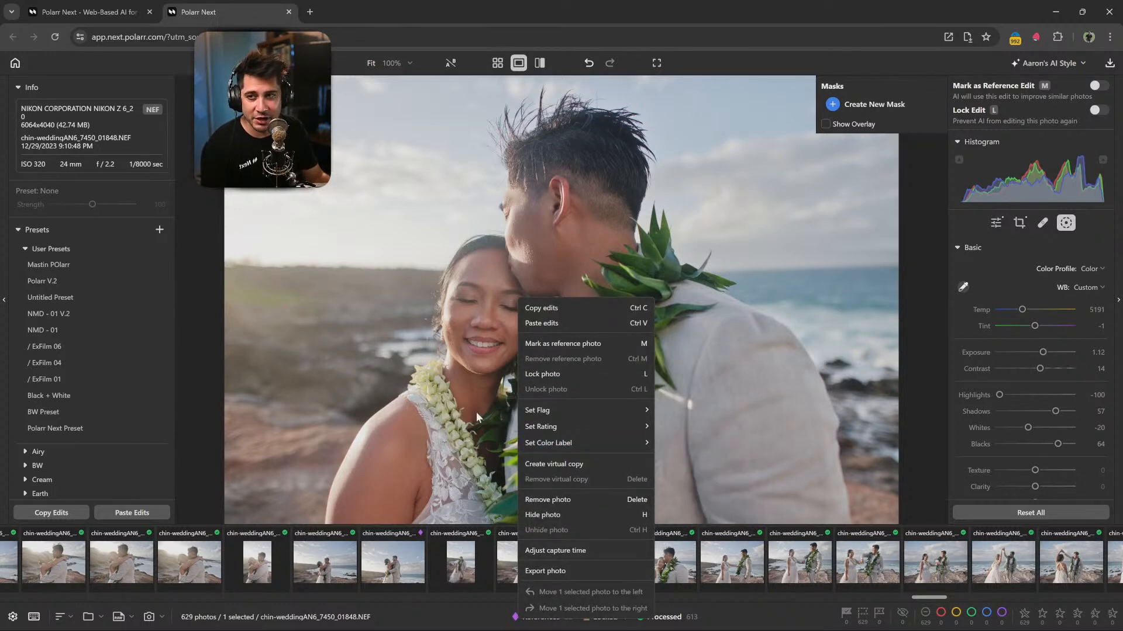
pyautogui.click(605, 250)
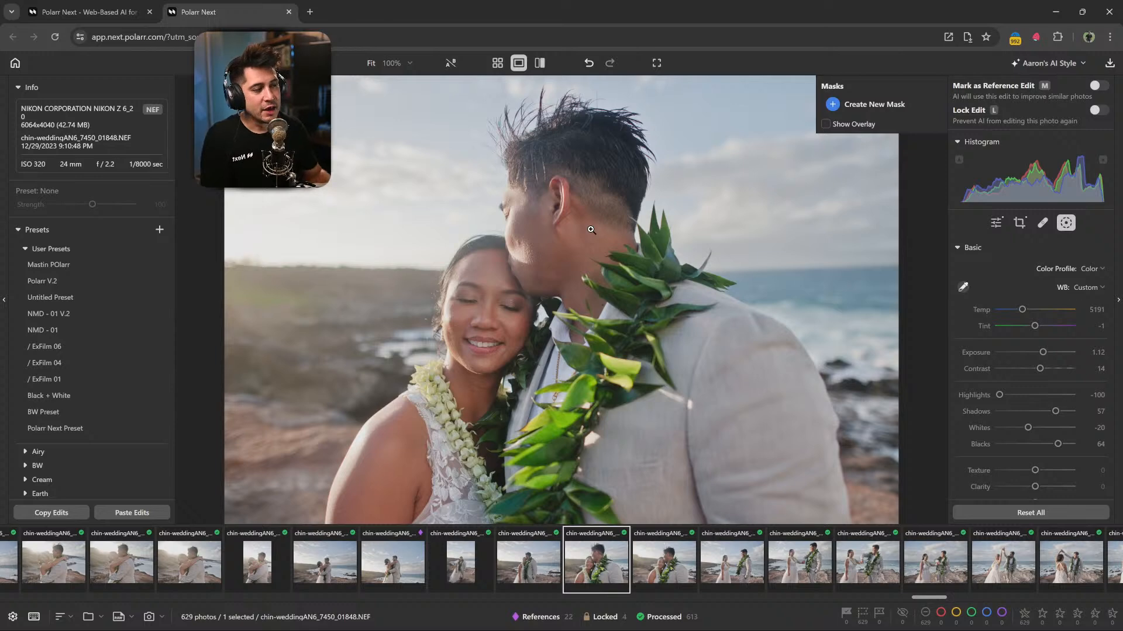
pyautogui.rightClick(557, 248)
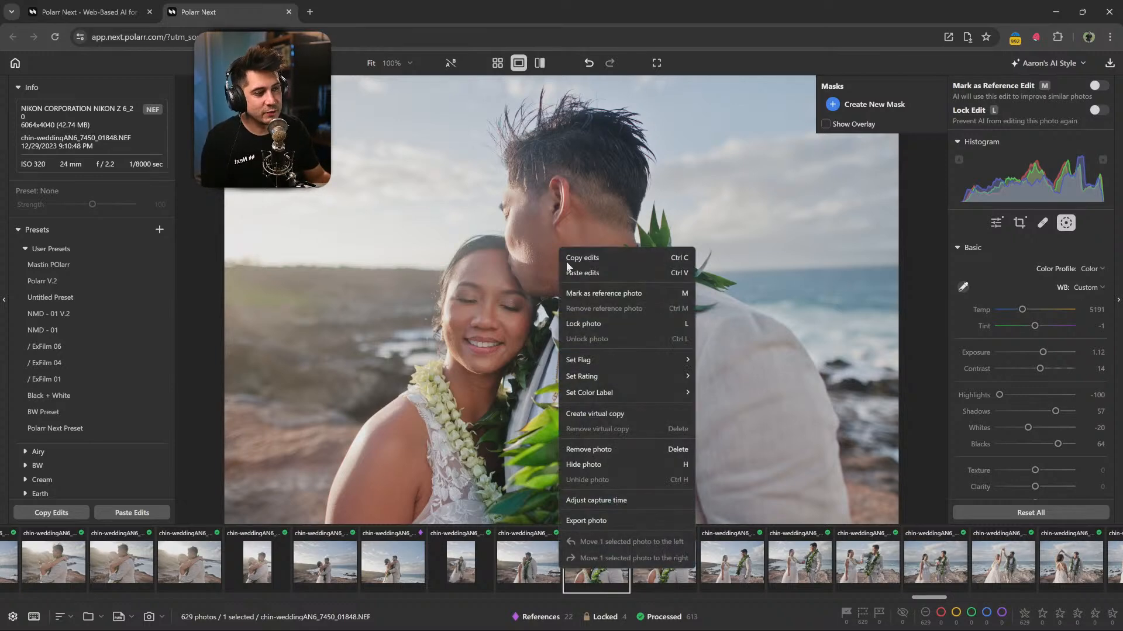
pyautogui.click(602, 523)
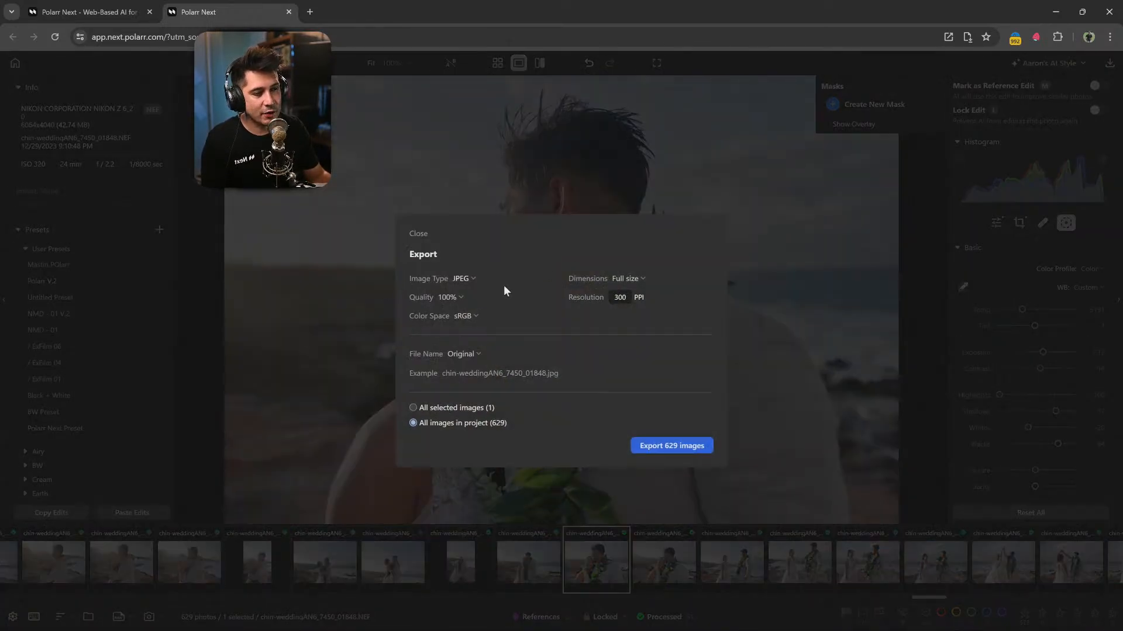
pyautogui.click(464, 278)
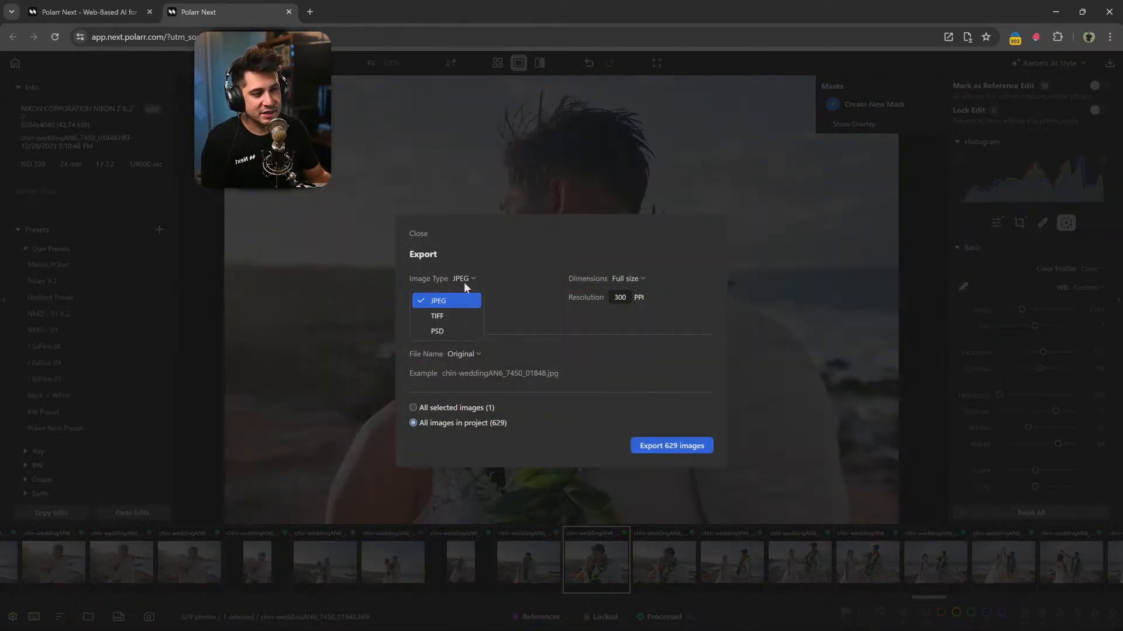
pyautogui.click(457, 327)
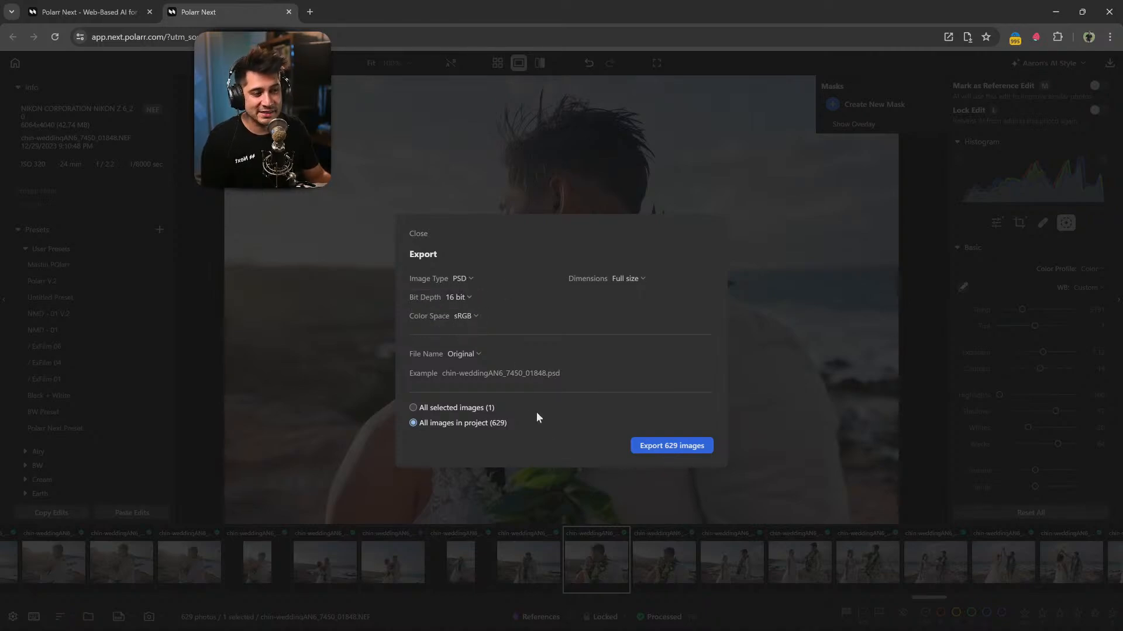
pyautogui.click(416, 233)
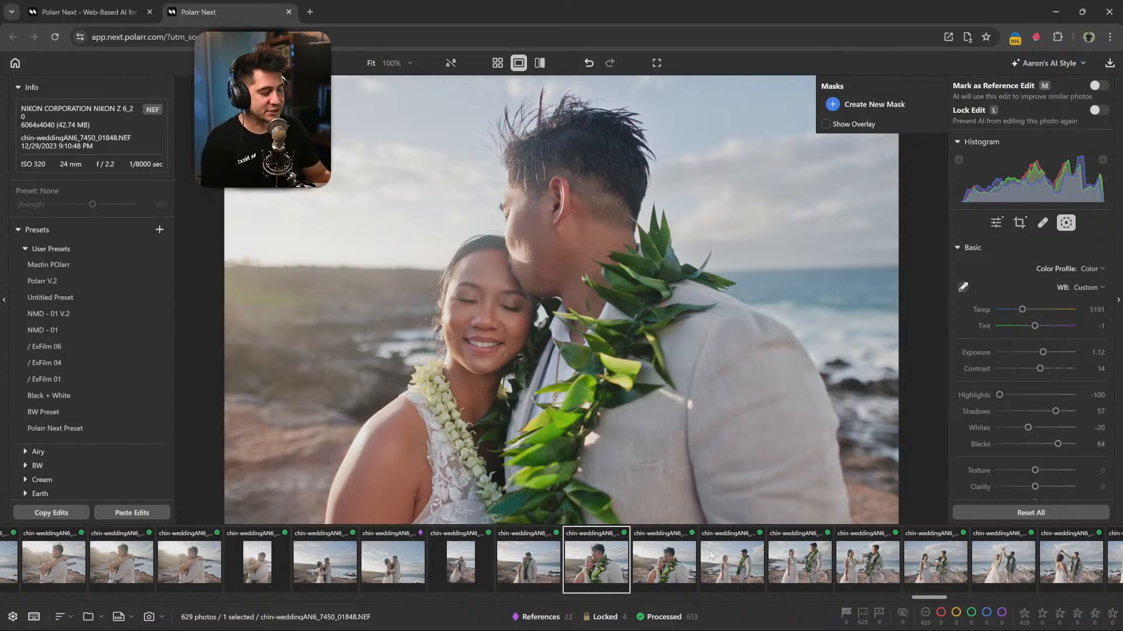
# Label chin-weddingAN6_7450_01848.NEF, chin-weddingAN6_7454_01852.NEF, chin-weddingAN6_7503_01901.NEF and chin-weddingAN6_7504_01902.NEF blue.
pyautogui.press('9')
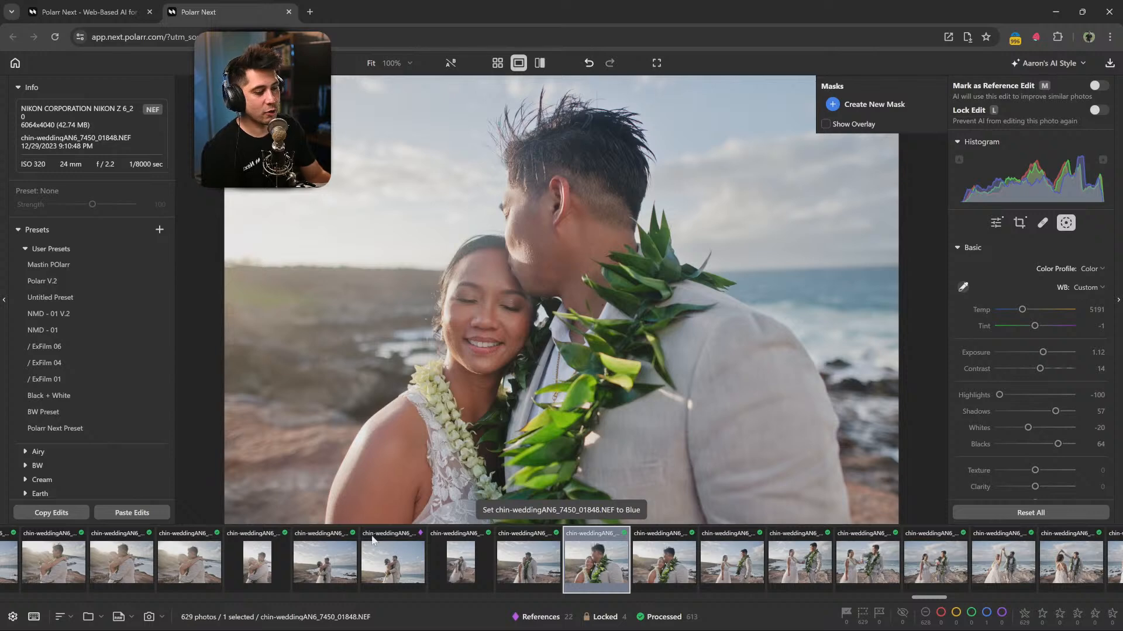
pyautogui.click(683, 573)
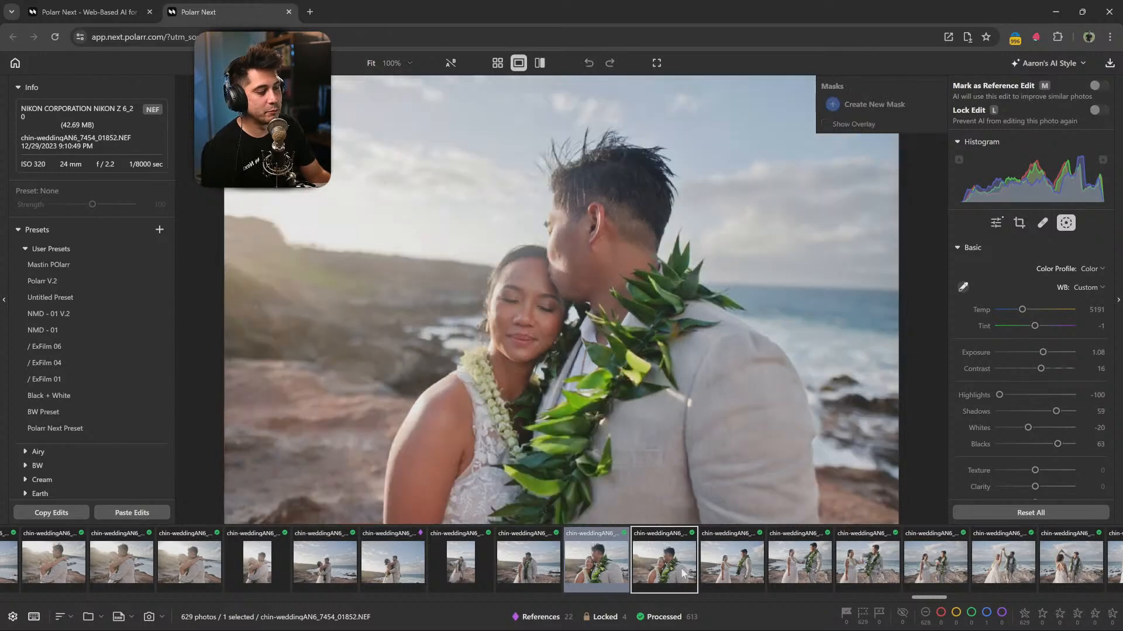
pyautogui.press('9')
pyautogui.scroll(-5, 663, 585)
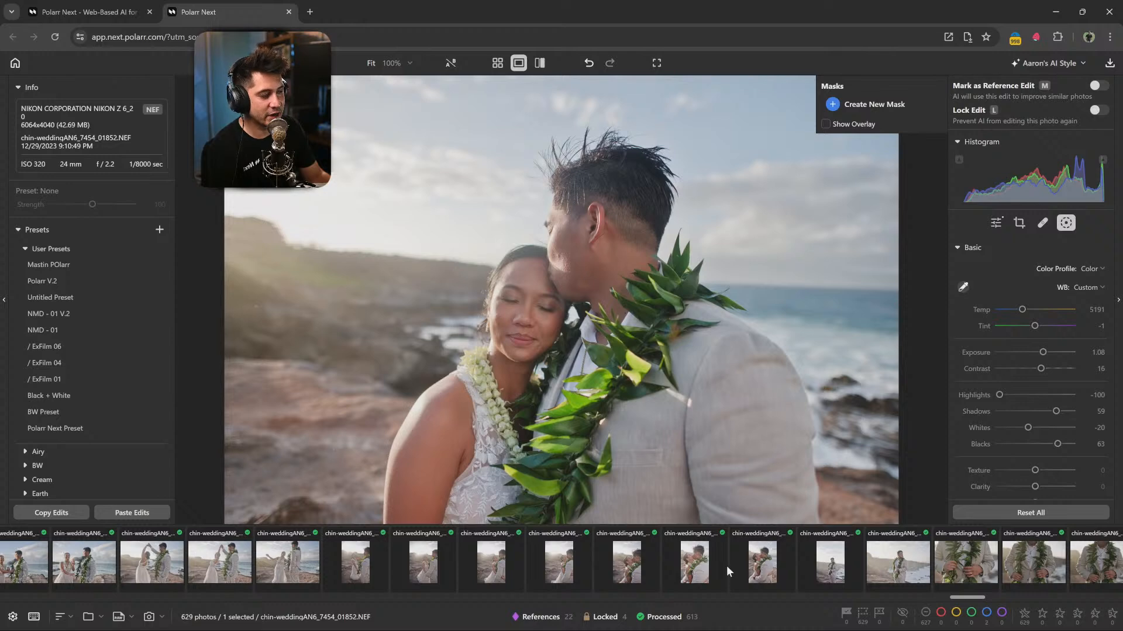
pyautogui.click(726, 566)
pyautogui.press('9')
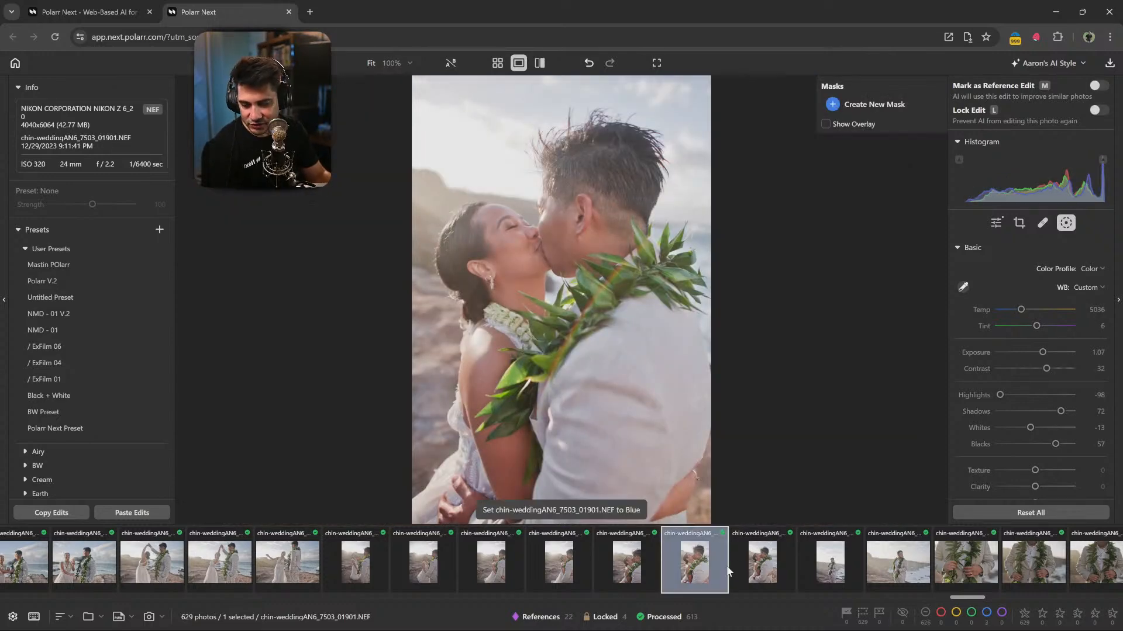
pyautogui.click(767, 570)
pyautogui.press('9')
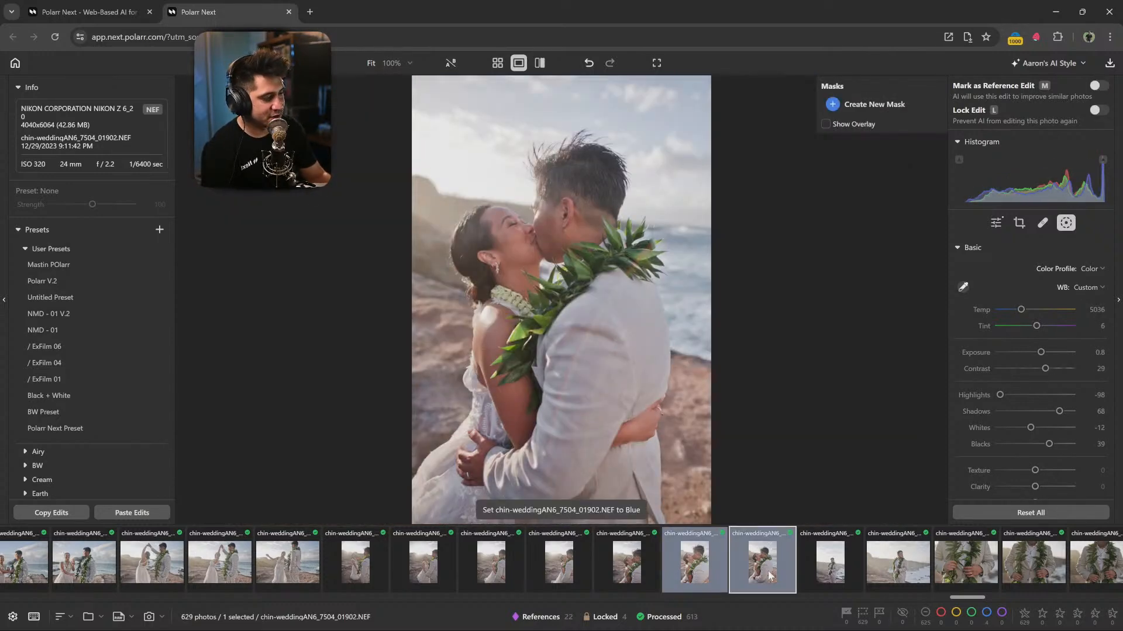
# Label chin-weddingAN6_7563_01961.NEF, chin-weddingAN6_7652_02050.NEF and chin-weddingAN6_7654_02052.NEF blue.
pyautogui.scroll(-10, 767, 571)
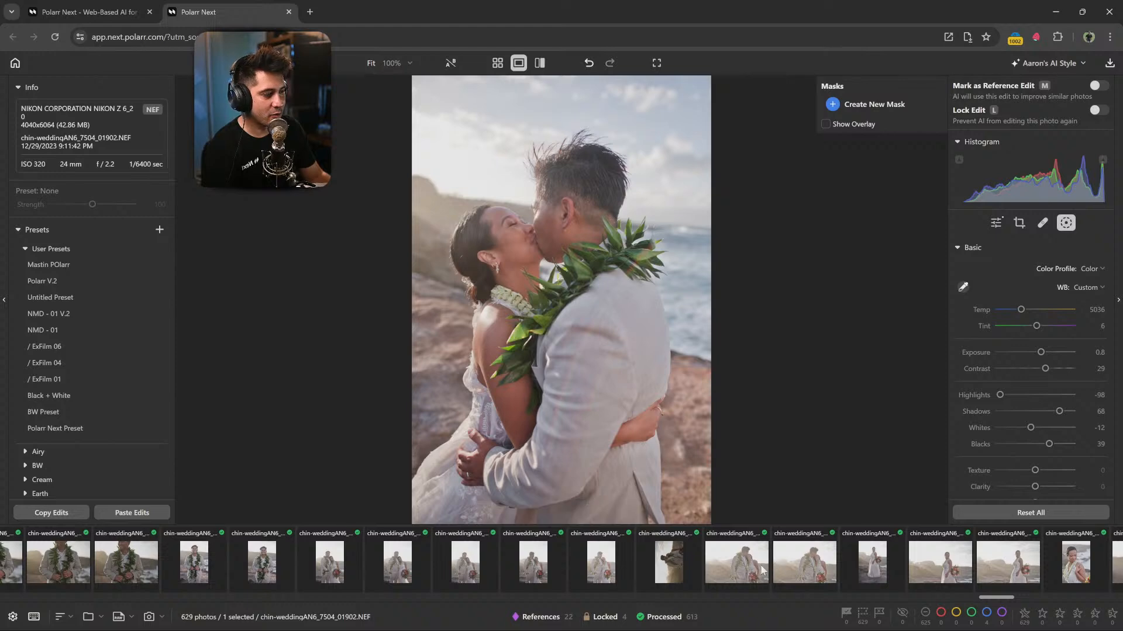
pyautogui.click(762, 570)
pyautogui.press('9')
pyautogui.scroll(-5, 762, 571)
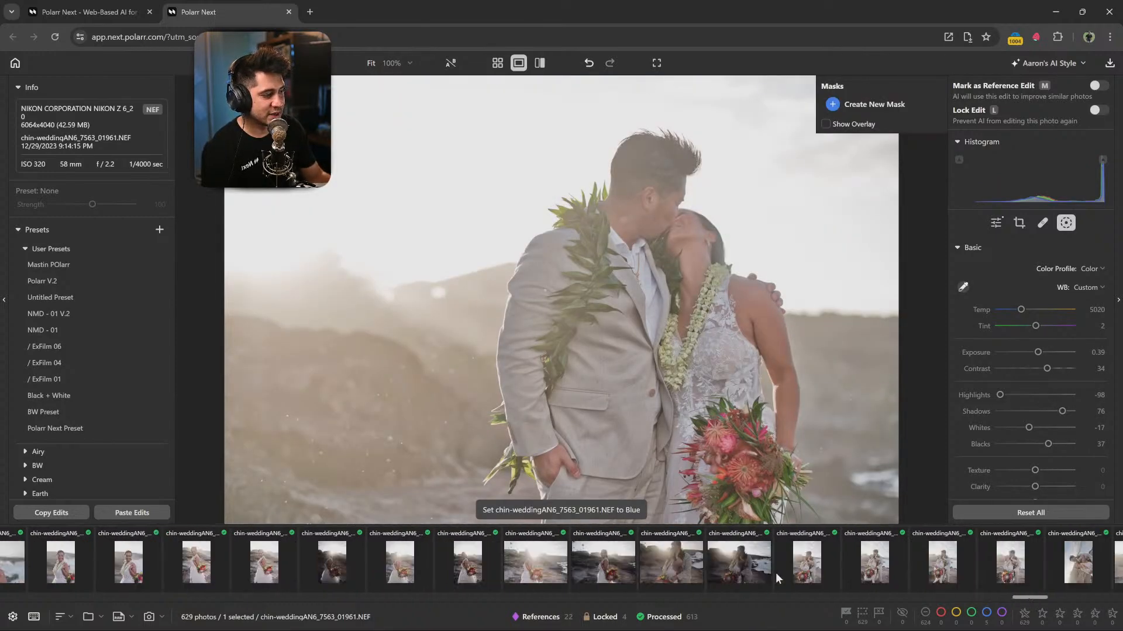
pyautogui.scroll(4, 430, 552)
pyautogui.click(526, 563)
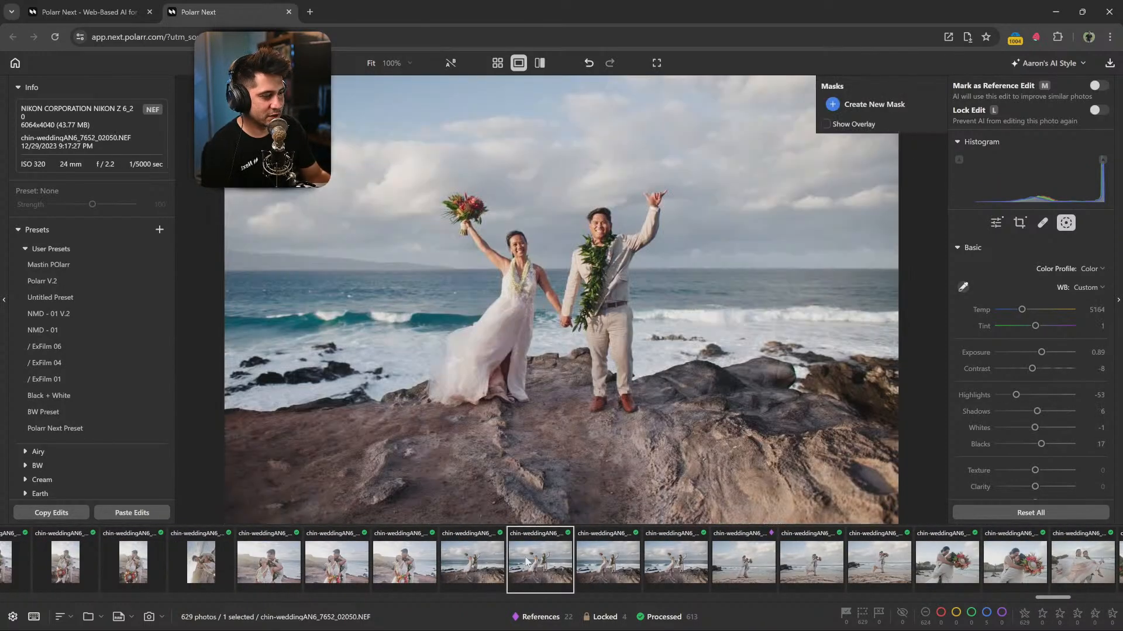
pyautogui.press('9')
pyautogui.click(609, 574)
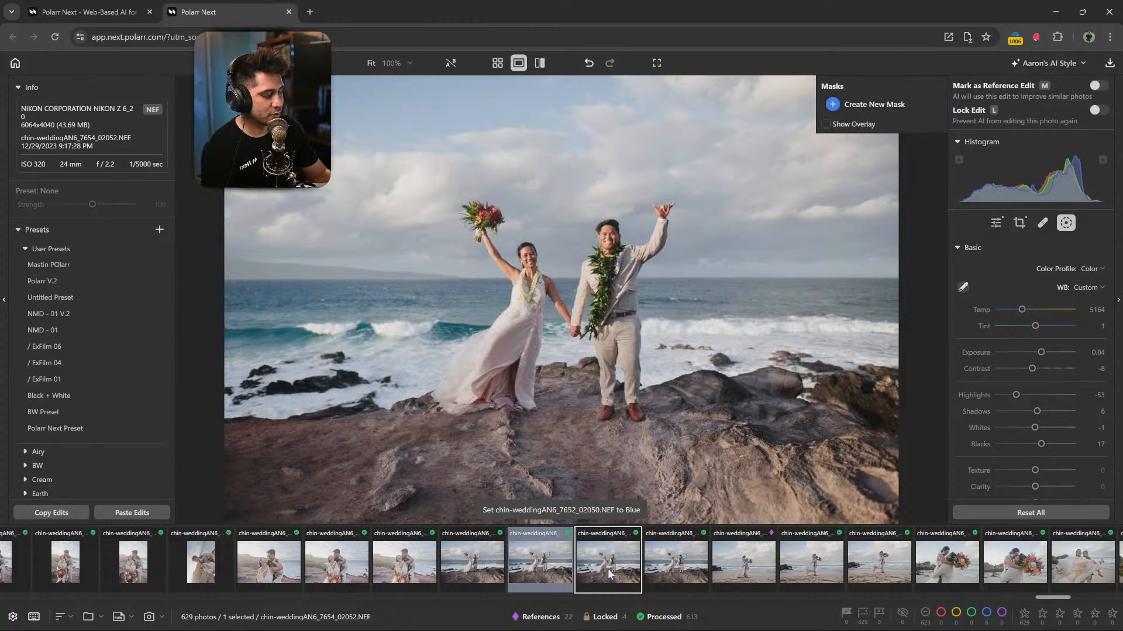
pyautogui.press('9')
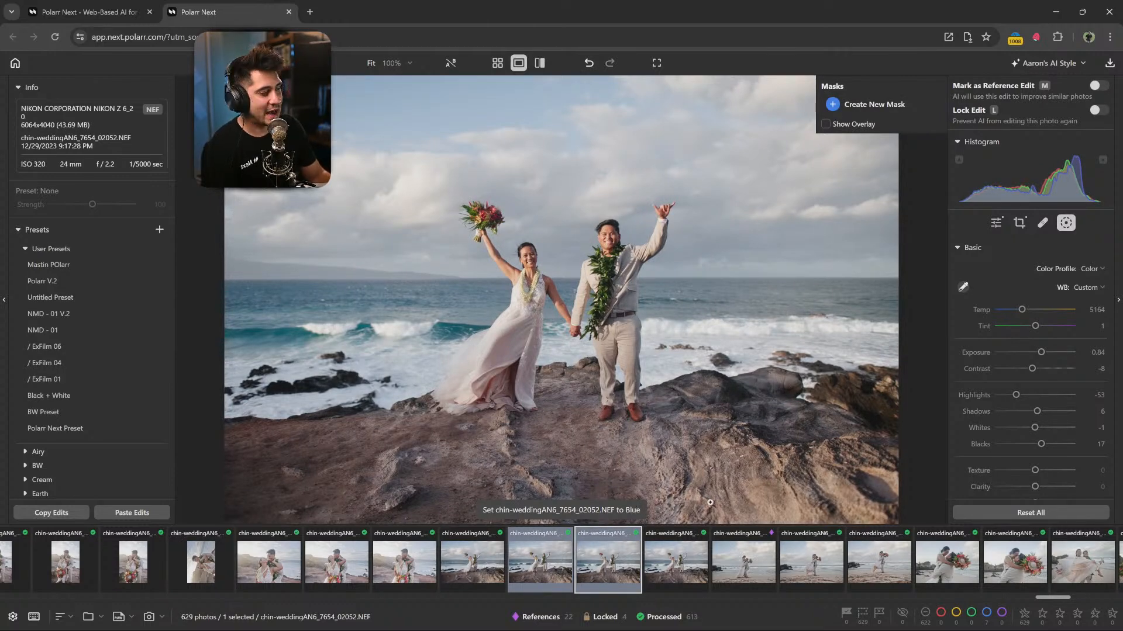
# Filter the album to the blue-labelled photos and select all seven of them.
pyautogui.click(987, 613)
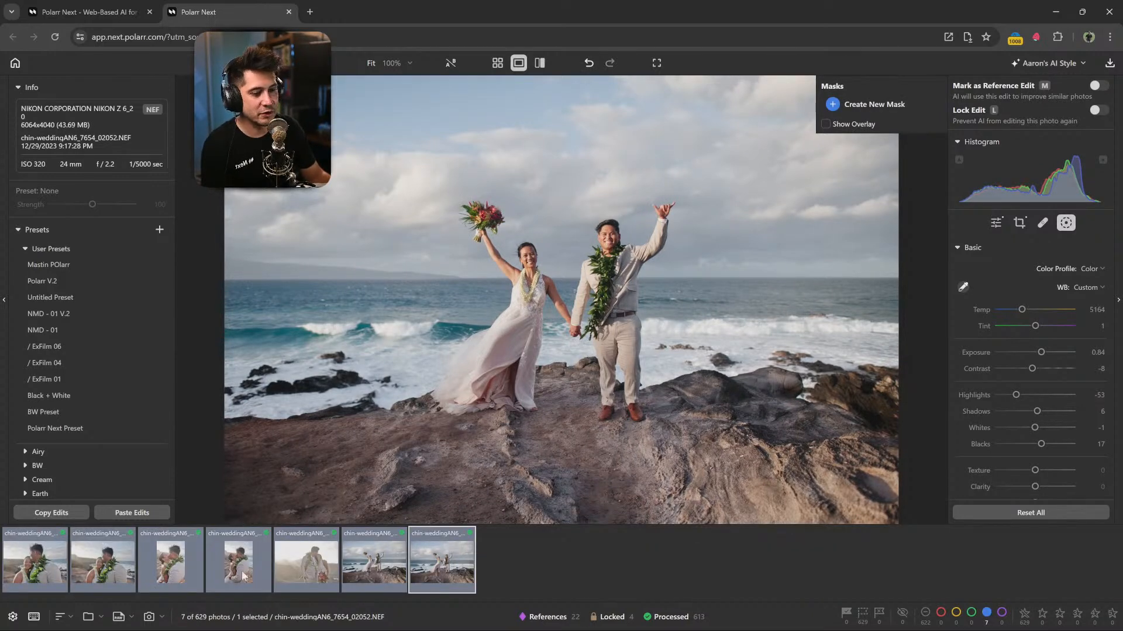
pyautogui.click(66, 577)
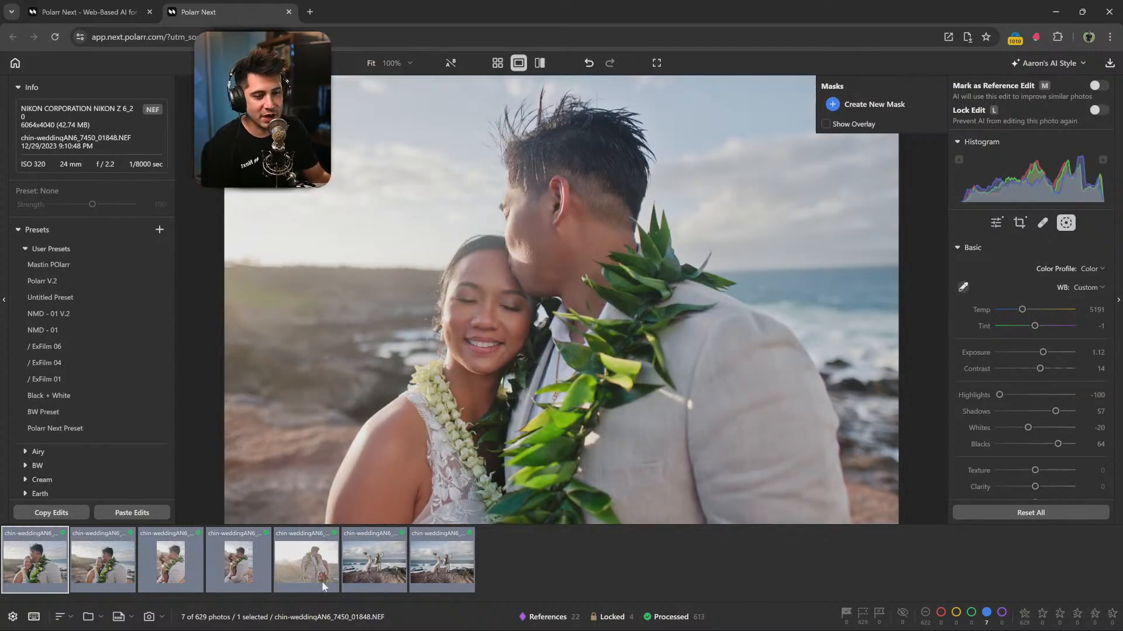
pyautogui.keyDown('shift'); pyautogui.click(448, 576); pyautogui.keyUp('shift')
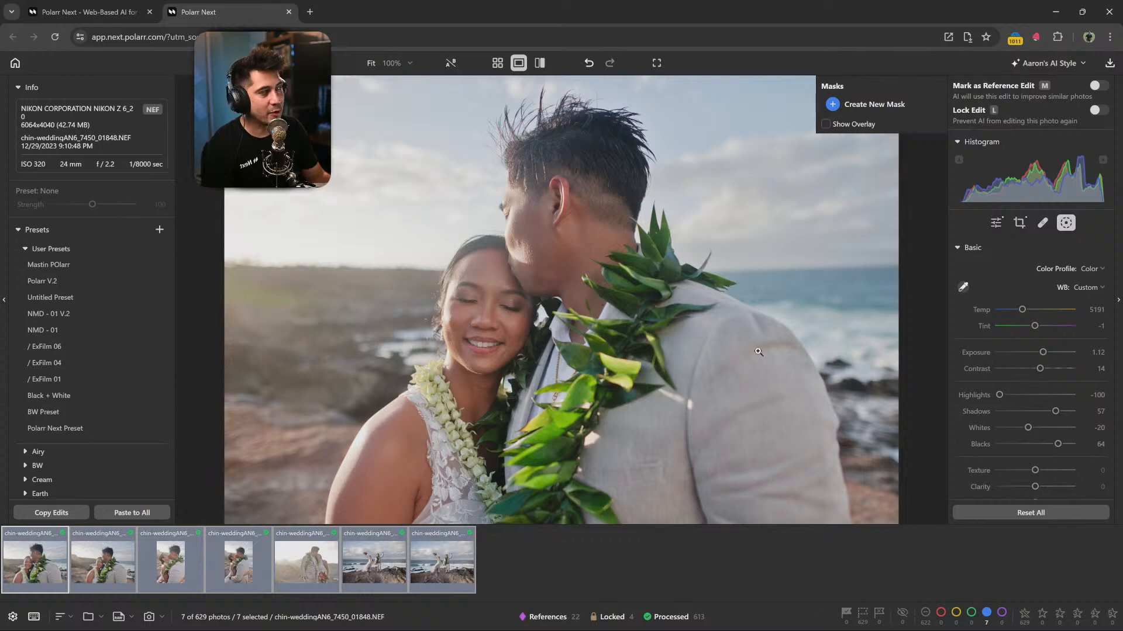
# Export all seven selected images as full-size 16-bit PSD files into the Chin Wedding Selected folder inside Polarr Next on drive D.
pyautogui.click(1109, 63)
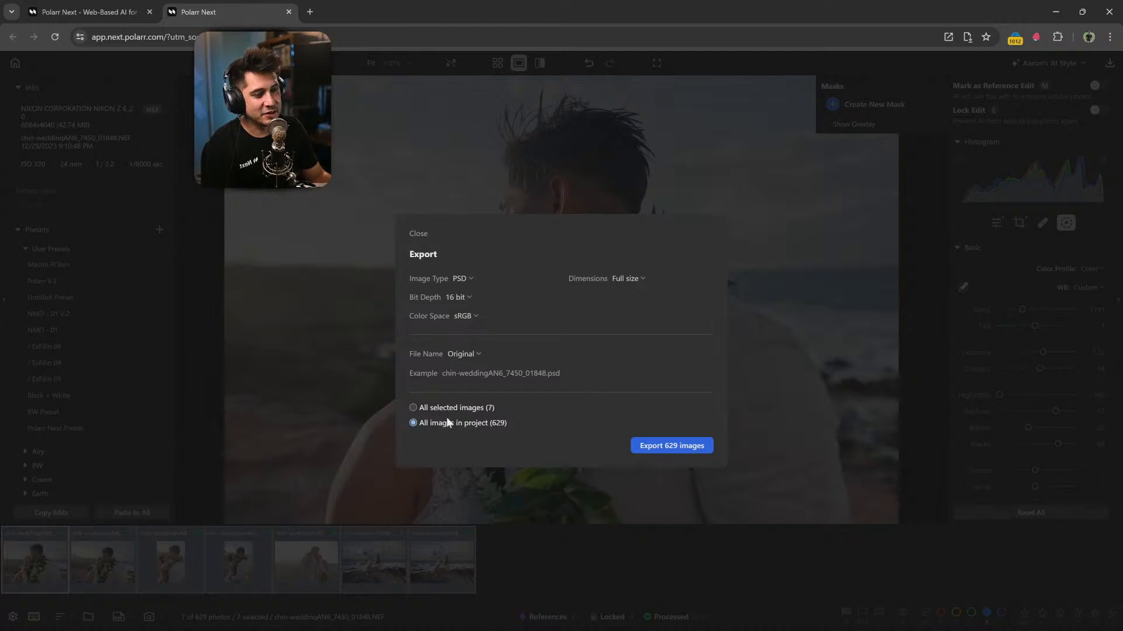
pyautogui.click(427, 411)
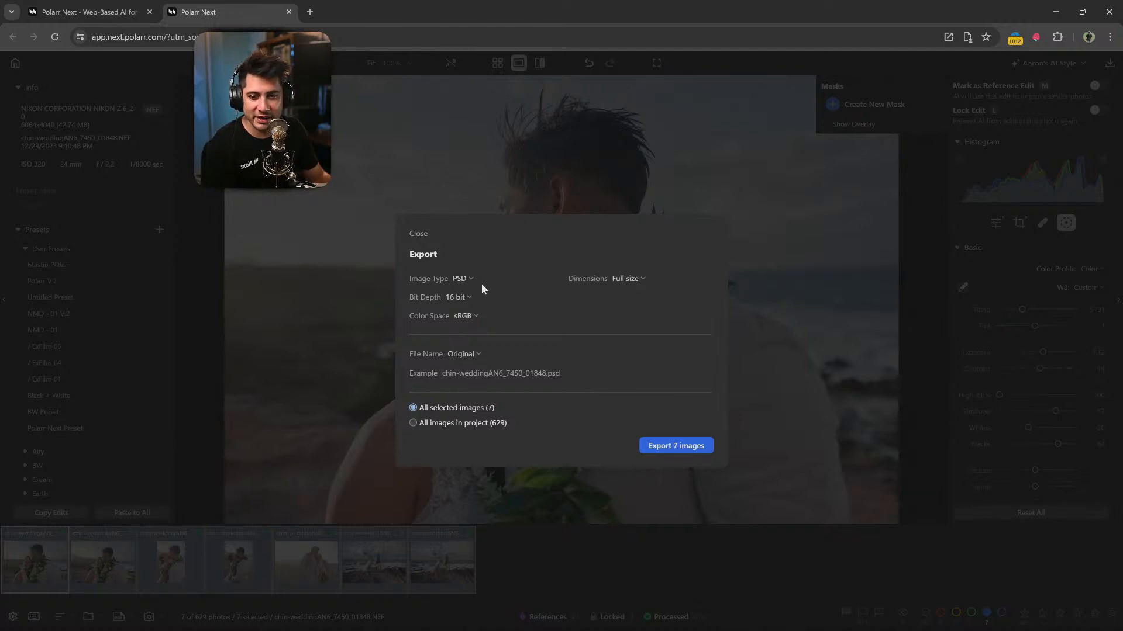
pyautogui.click(686, 446)
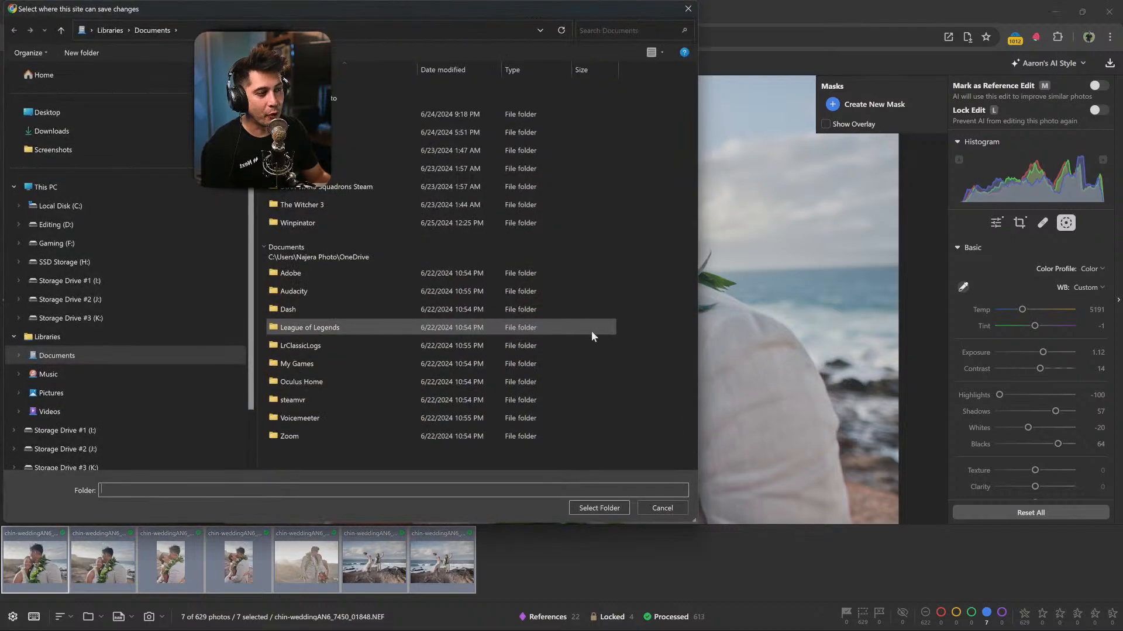
pyautogui.click(95, 223)
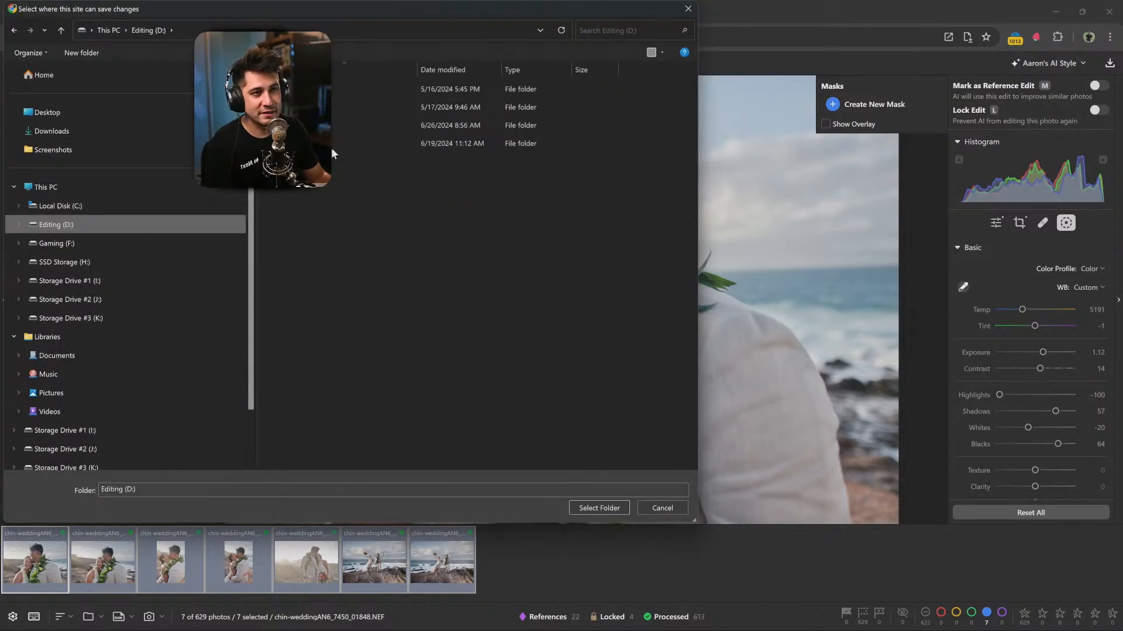
pyautogui.doubleClick(331, 125)
pyautogui.doubleClick(332, 107)
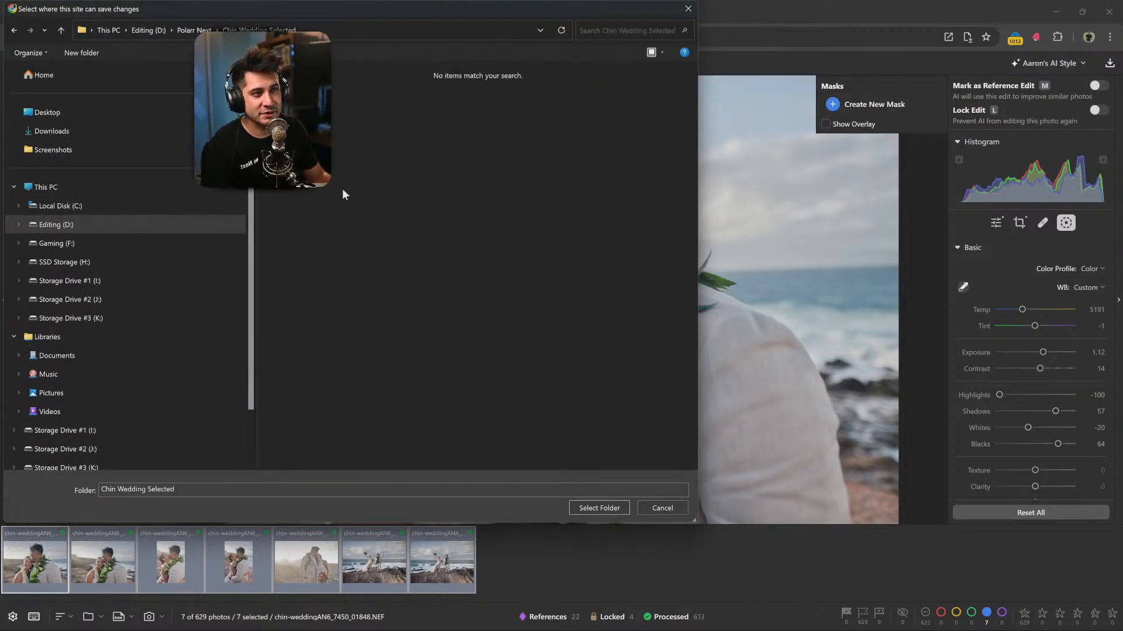
pyautogui.click(596, 507)
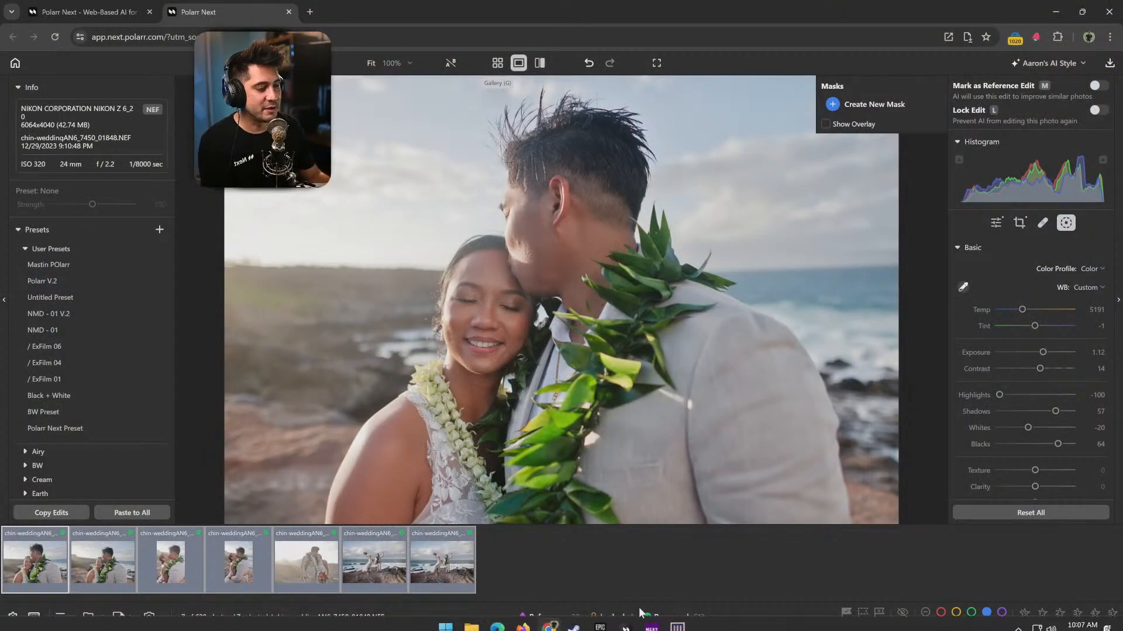
# Switch to File Explorer, inspect the polarr.catalog file in the Chin Wedding Selected folder, and minimize the window.
pyautogui.click(472, 620)
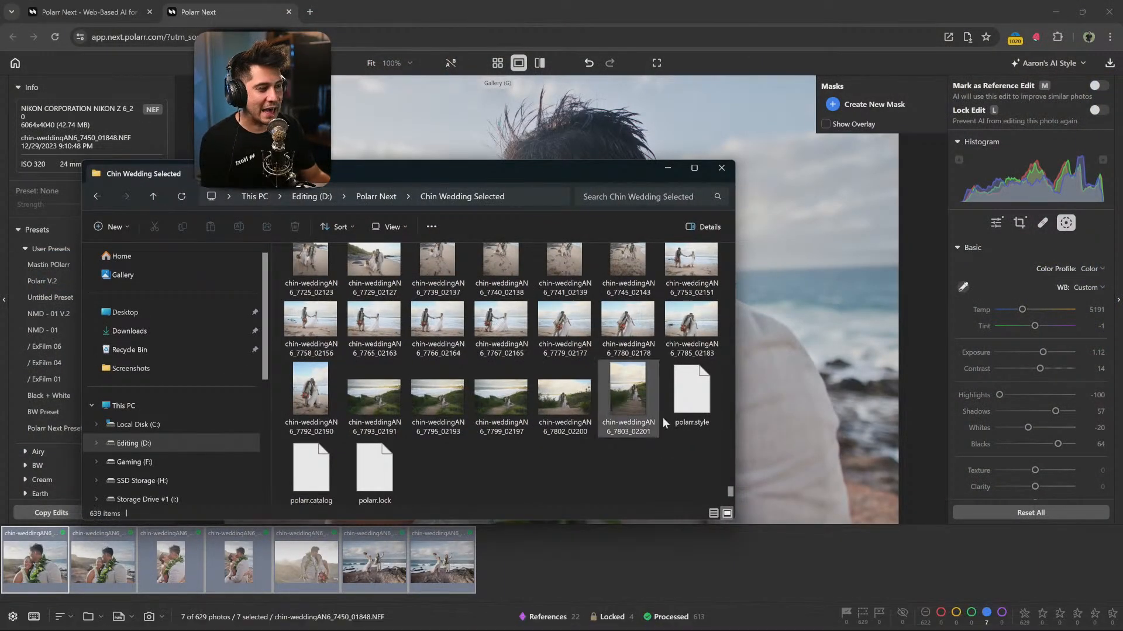
pyautogui.moveTo(549, 167); pyautogui.dragTo(765, 122)
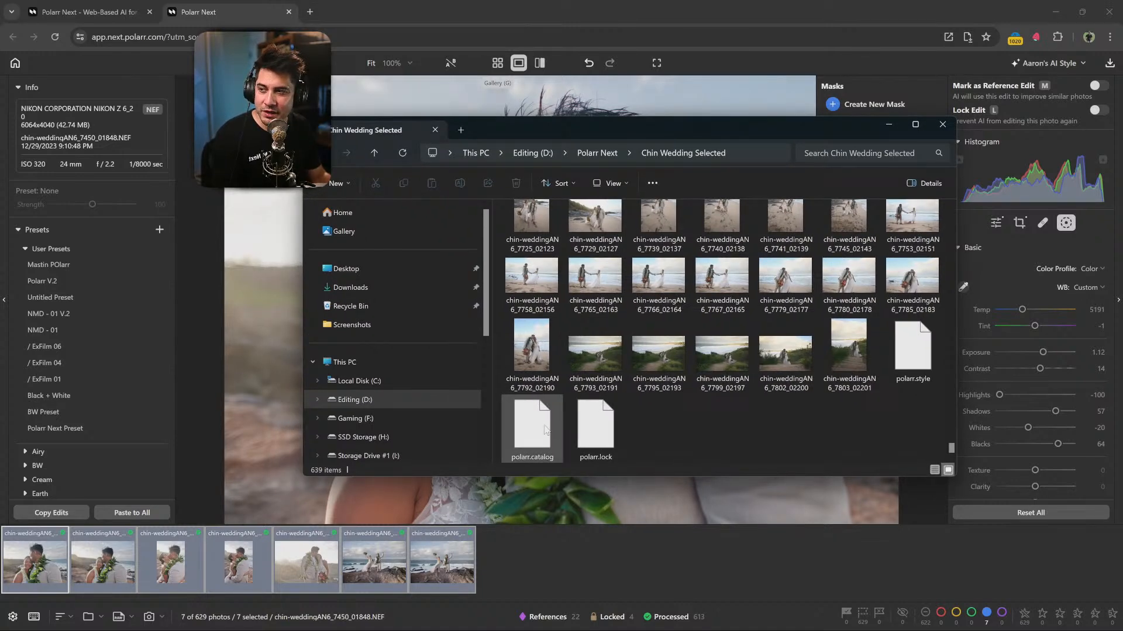
pyautogui.click(538, 446)
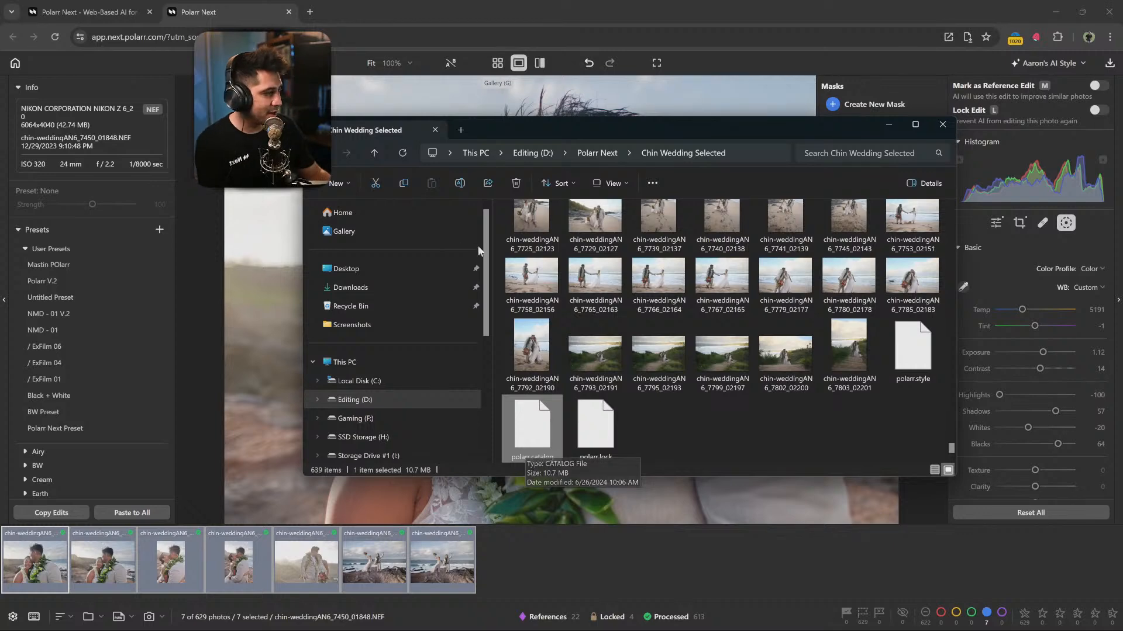
pyautogui.click(890, 126)
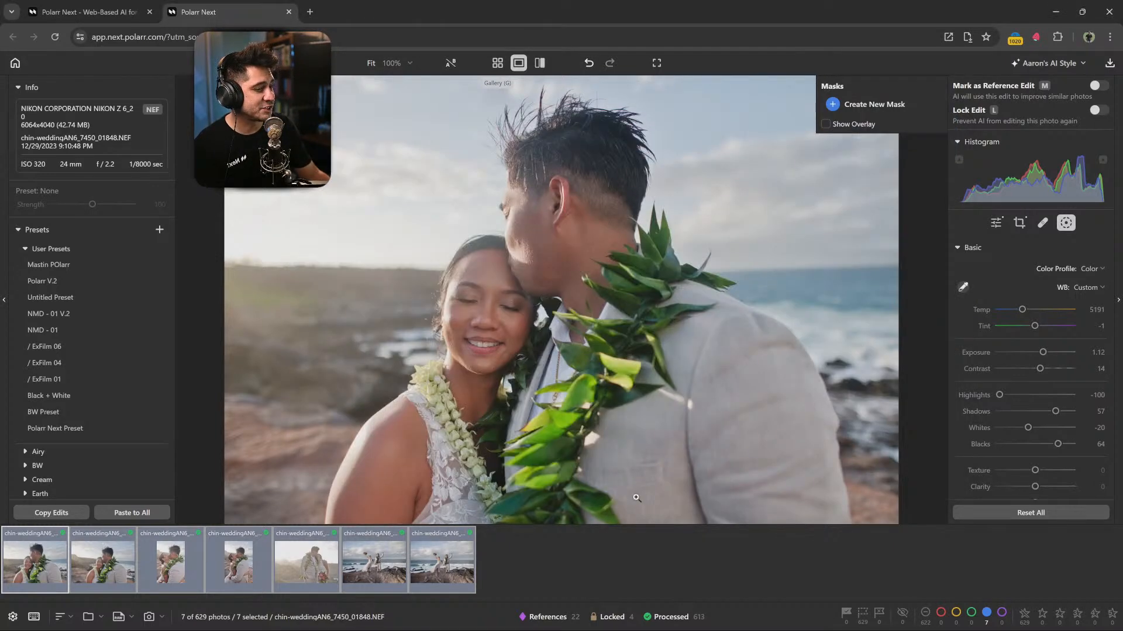
# Add a Sky mask to chin-weddingAN6_7654_02052.NEF and return to the basic adjustments.
pyautogui.click(440, 580)
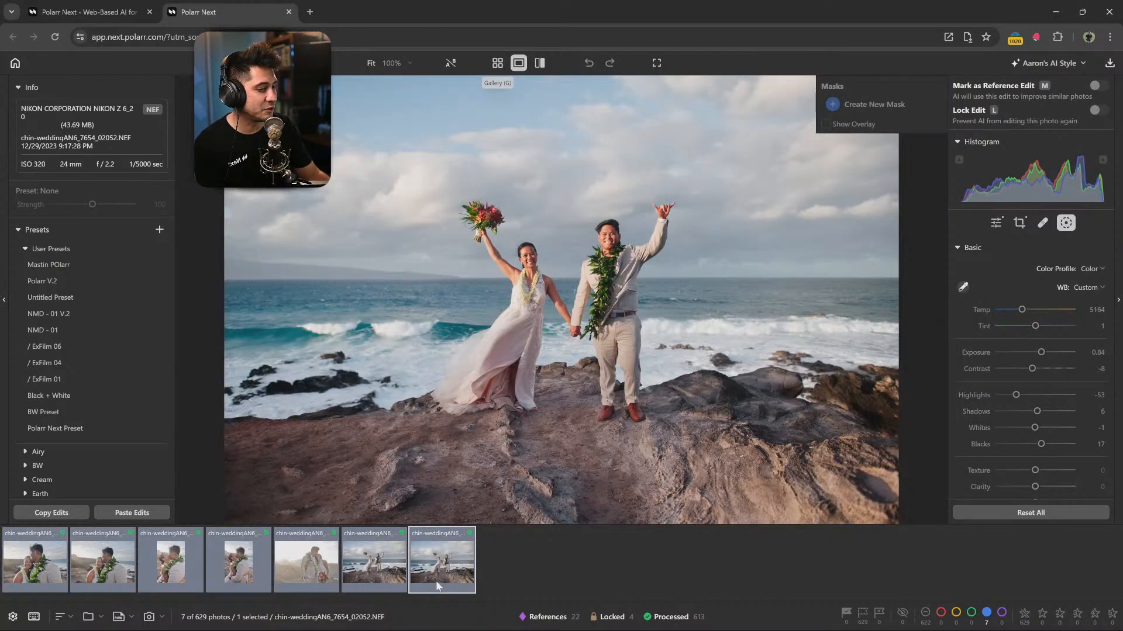
pyautogui.click(856, 456)
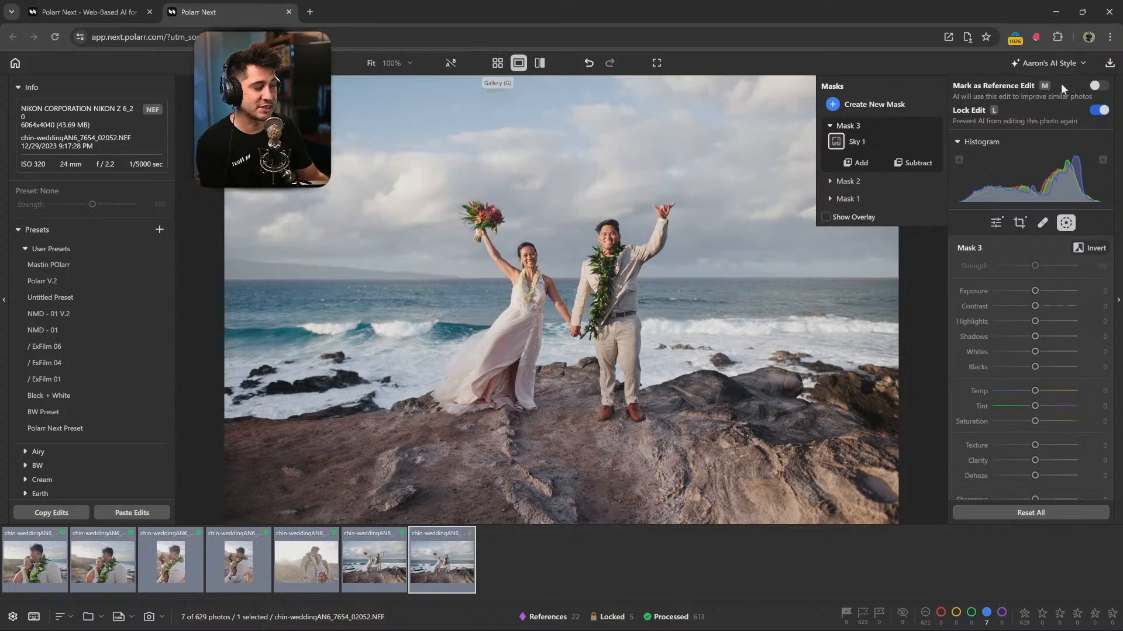
pyautogui.click(1072, 229)
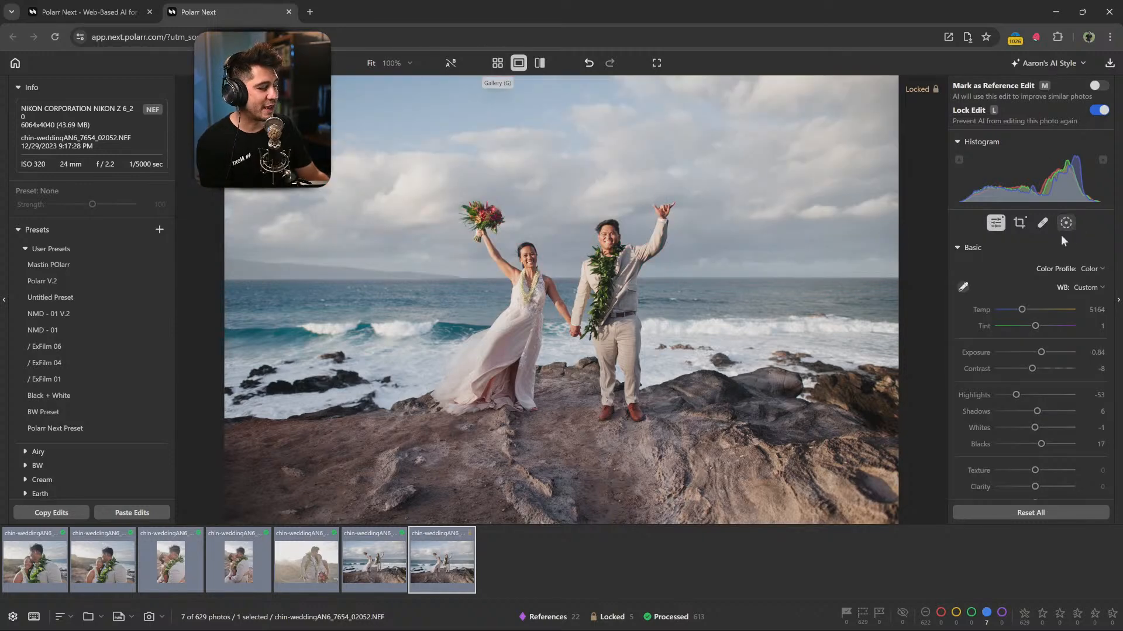
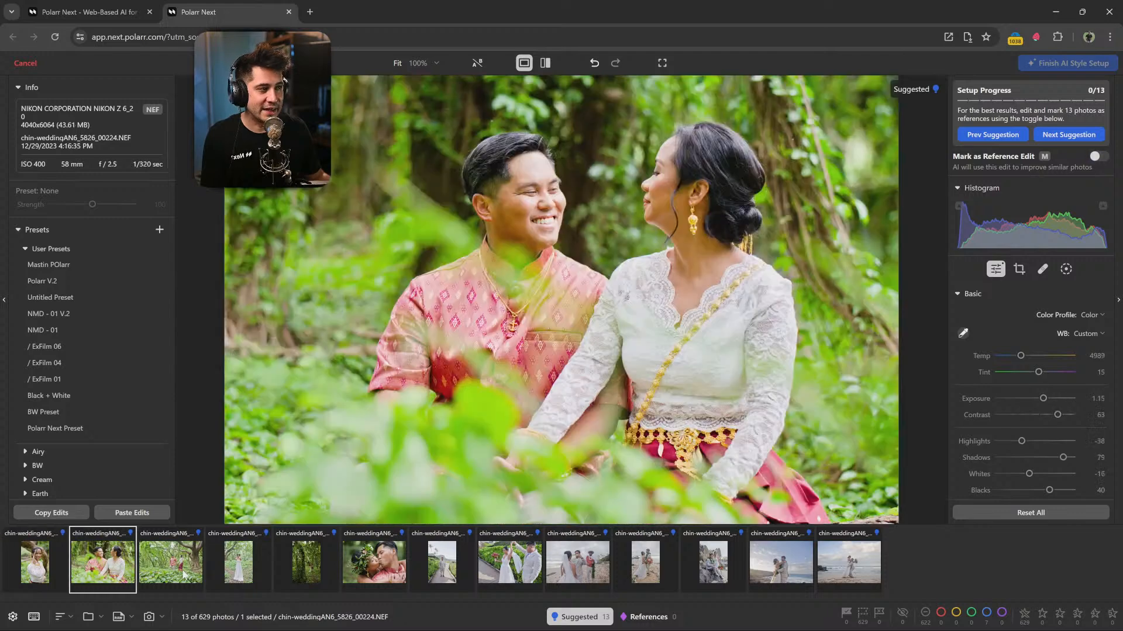
# Look through the suggested forest photos, and set exposure to 0.9 and contrast to 11 on chin-weddingAN6_5644_00042.NEF.
pyautogui.click(175, 578)
pyautogui.click(218, 576)
pyautogui.click(300, 573)
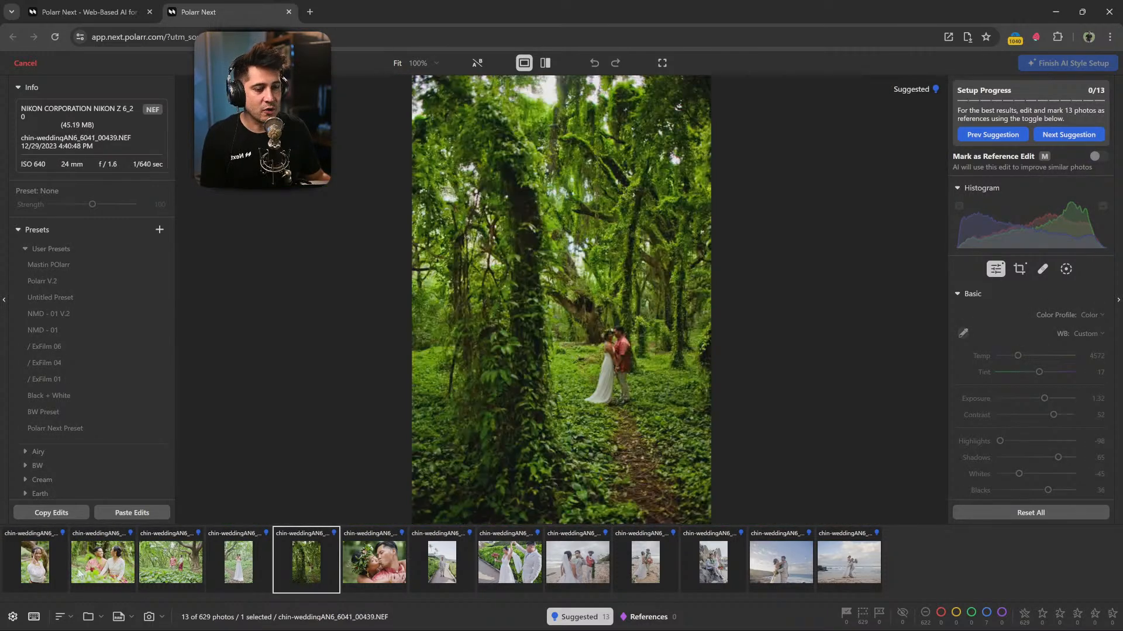
pyautogui.click(42, 582)
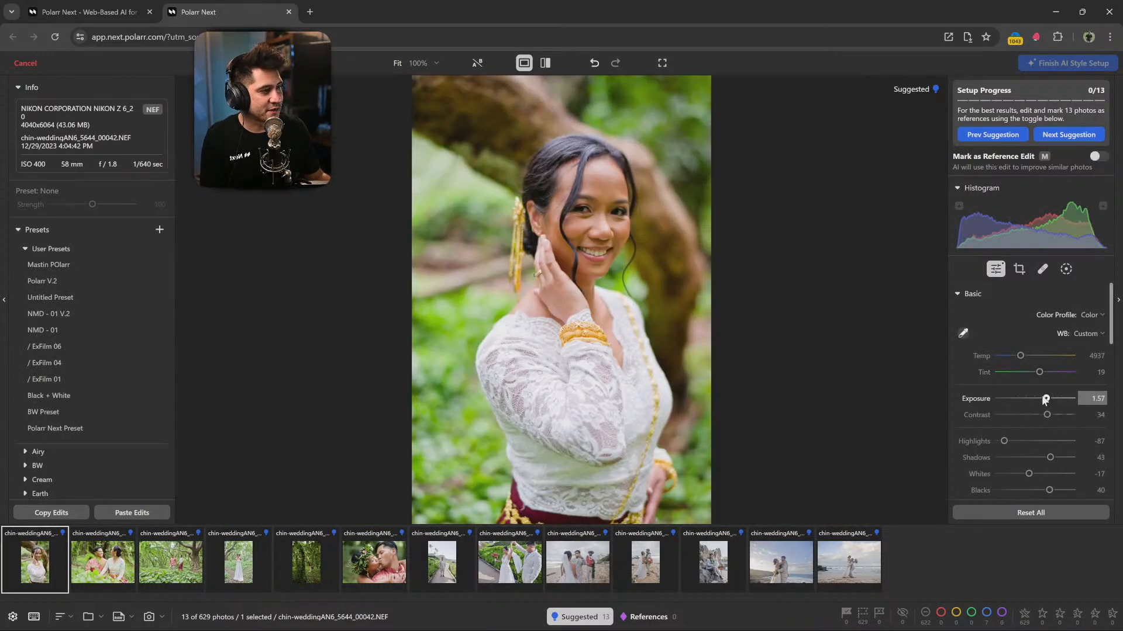
pyautogui.moveTo(1046, 399); pyautogui.dragTo(914, 413)
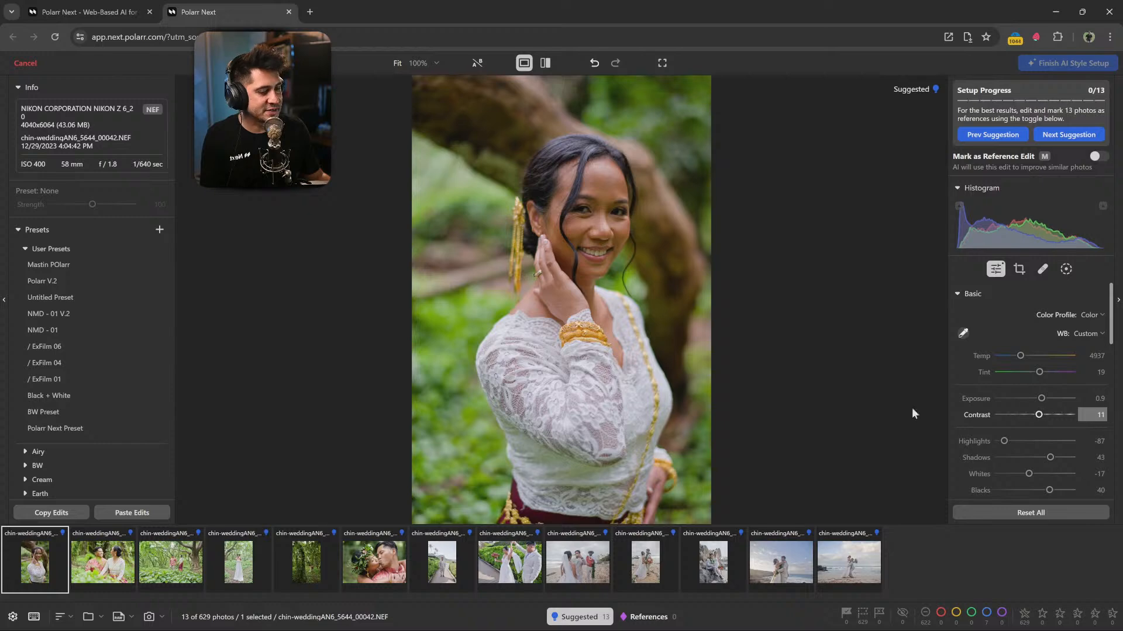
# Copy the edits from chin-weddingAN6_5644_00042.NEF with the preselected settings and paste them onto chin-weddingAN6_5826_00224.NEF.
pyautogui.click(64, 513)
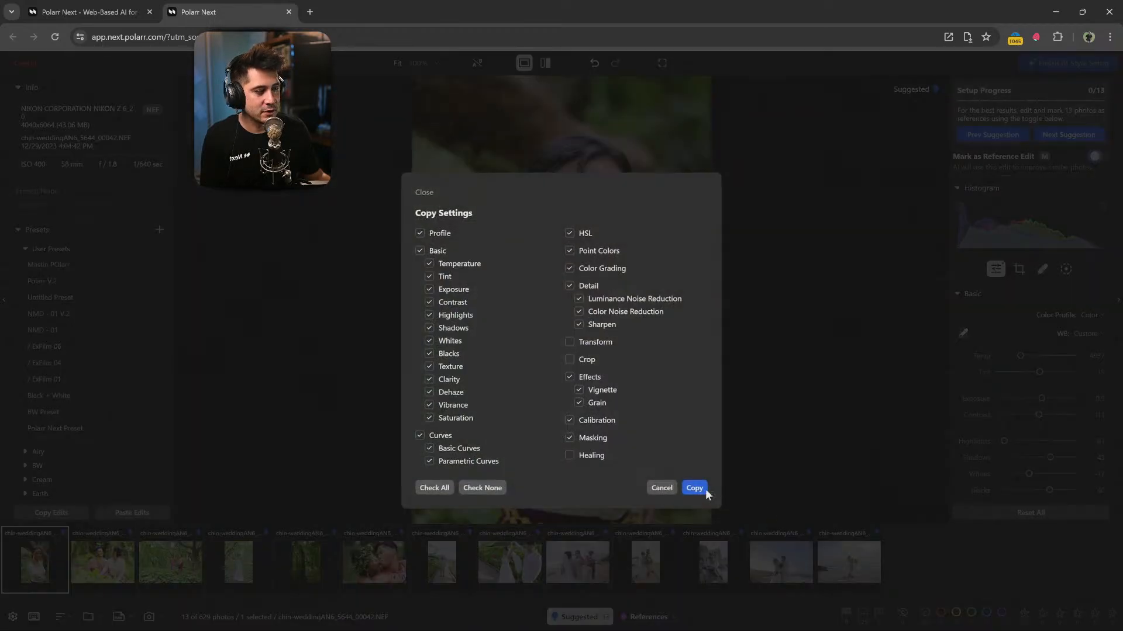
pyautogui.click(706, 488)
pyautogui.click(132, 561)
pyautogui.click(144, 517)
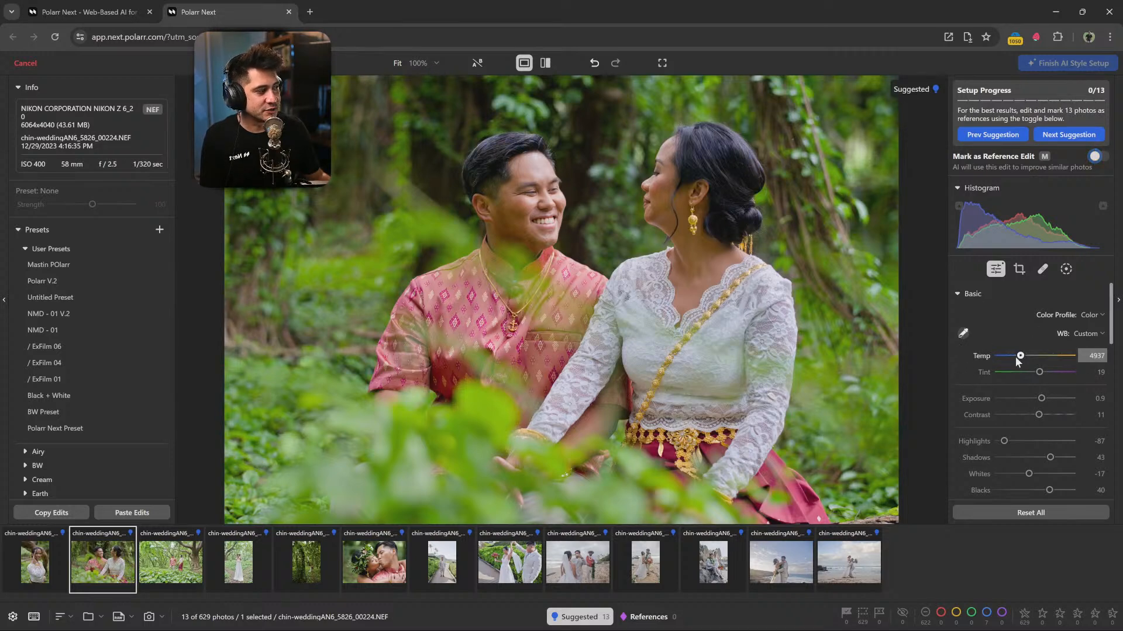
# Try a temperature of 5891 on chin-weddingAN6_5826_00224.NEF, compare it with the As Shot white balance, and return to Custom.
pyautogui.moveTo(1015, 356)
pyautogui.mouseDown()
pyautogui.moveTo(1005, 356)
pyautogui.moveTo(1026, 356)
pyautogui.mouseUp()
pyautogui.click(1078, 334)
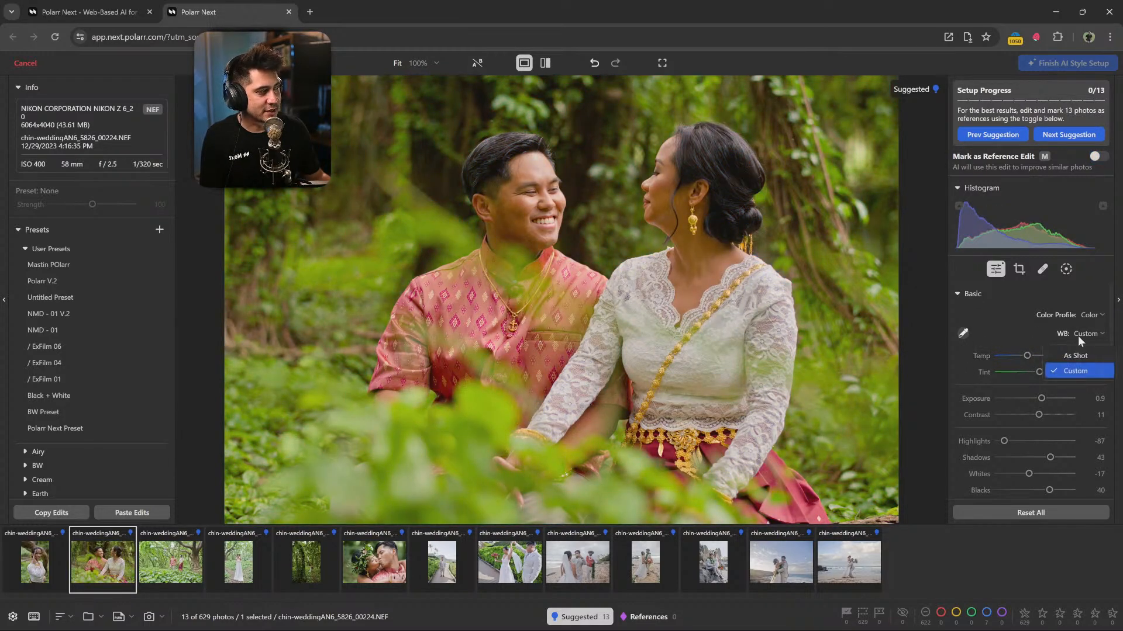
pyautogui.click(1072, 358)
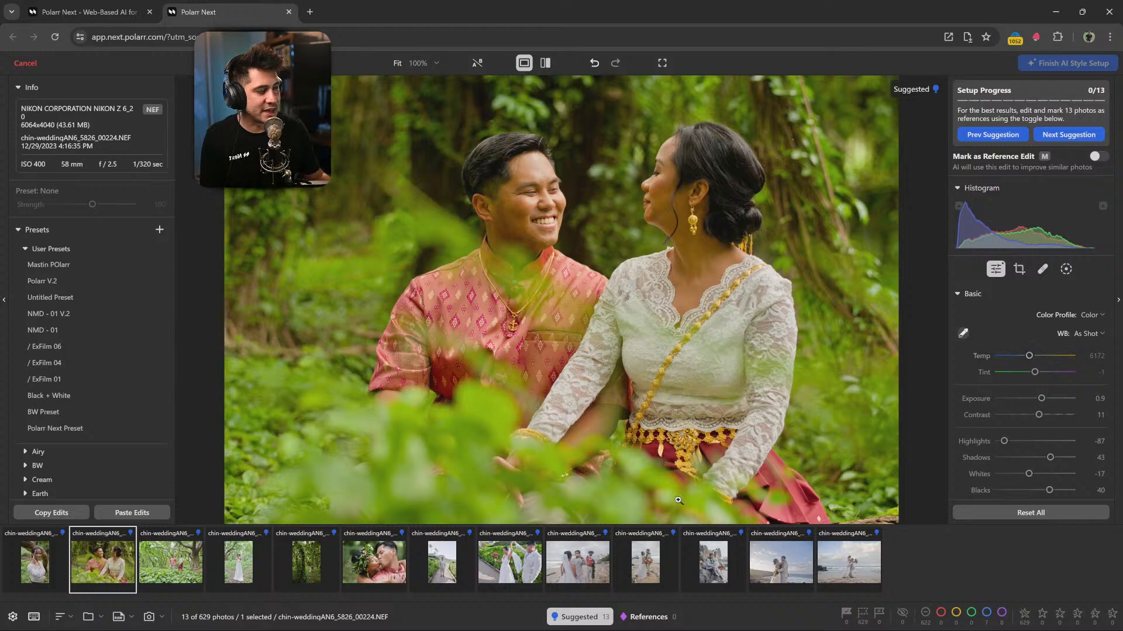
pyautogui.click(1086, 333)
pyautogui.click(1080, 368)
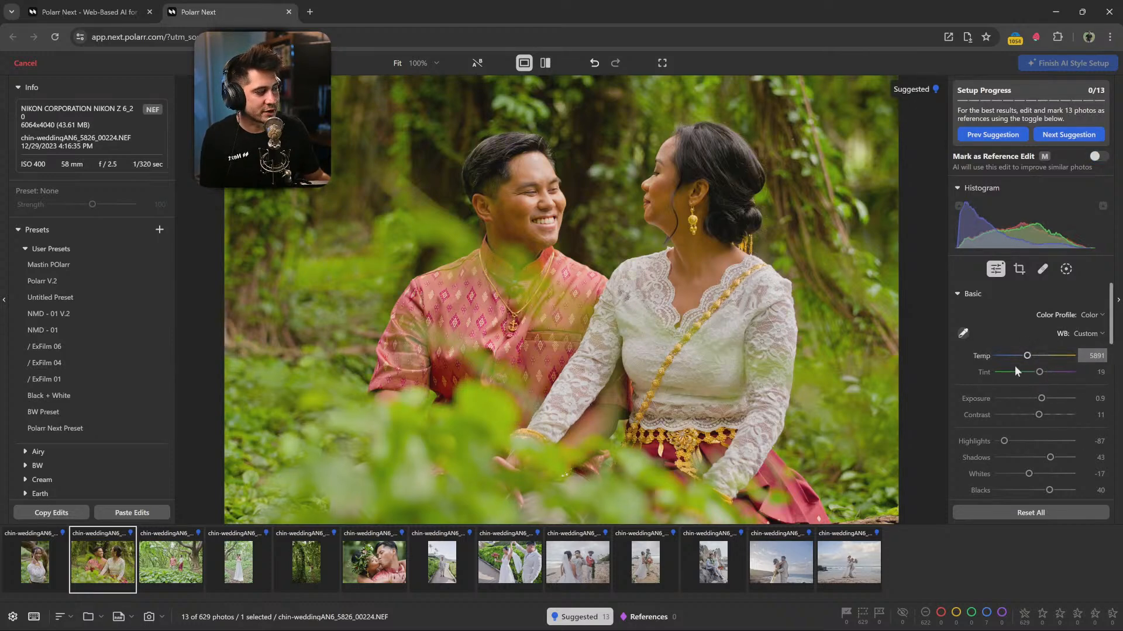
# Set the white balance by sampling the bride's white lace top near her shoulder as the target neutral.
pyautogui.click(962, 334)
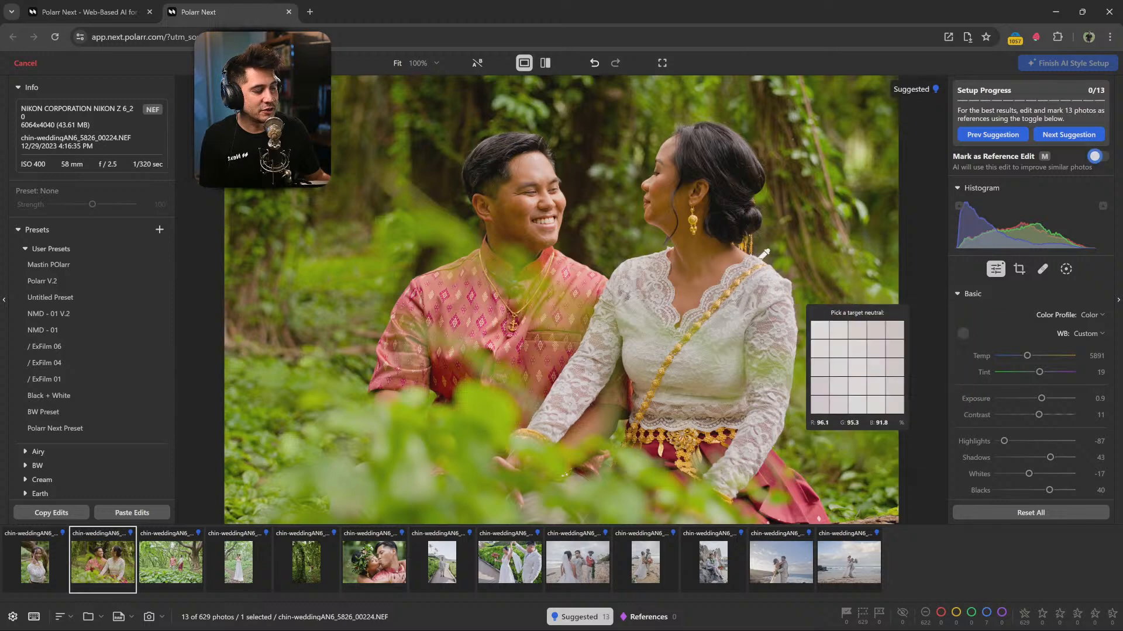
pyautogui.click(777, 299)
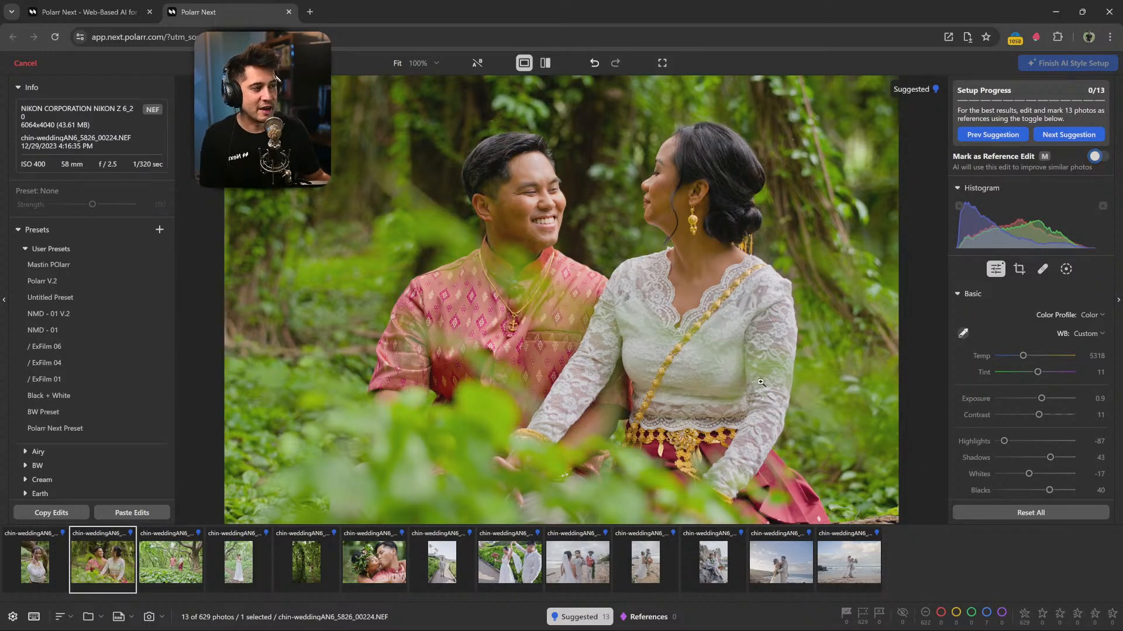
# Set exposure to 1.5 and shadows to 64 on chin-weddingAN6_6214_00612.NEF, the groom on the boardwalk.
pyautogui.click(588, 571)
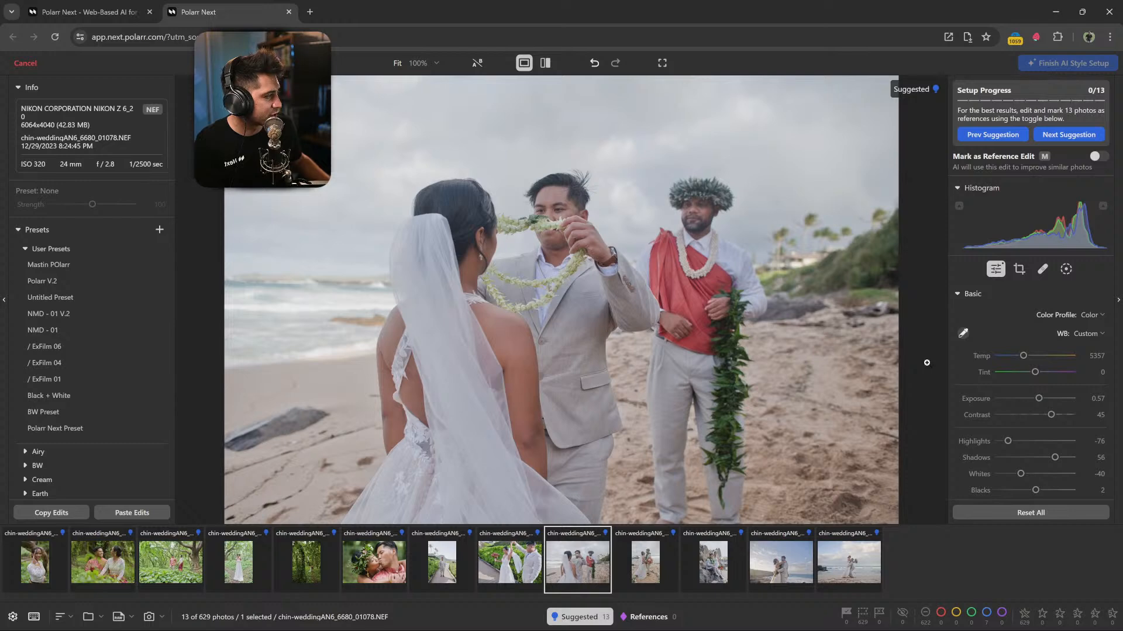
pyautogui.click(472, 556)
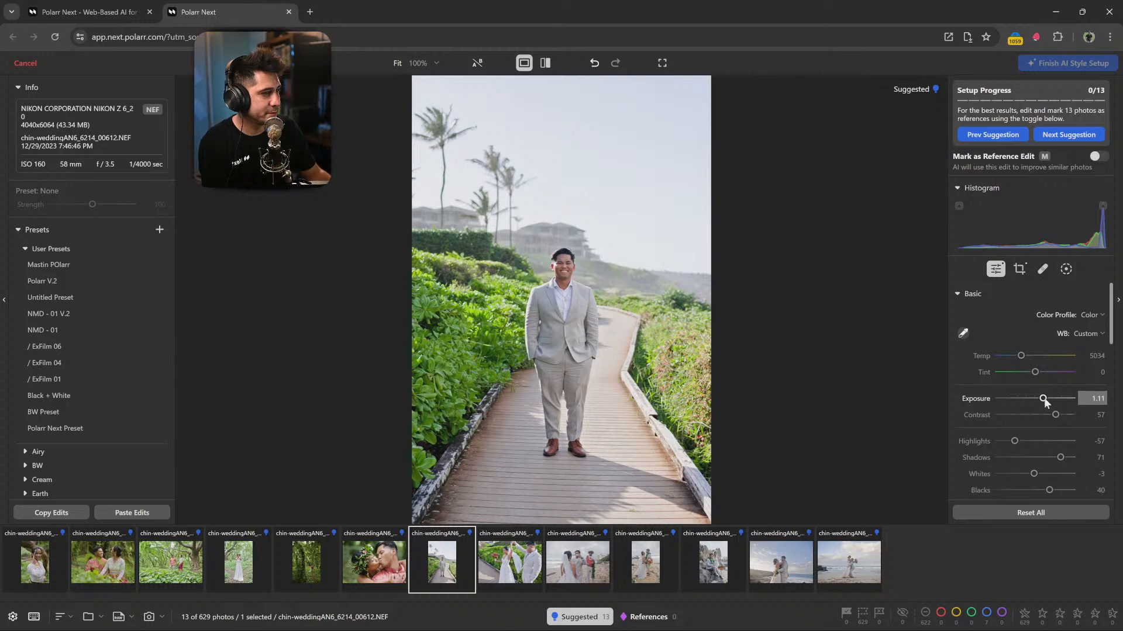
pyautogui.moveTo(1045, 400); pyautogui.dragTo(1047, 401)
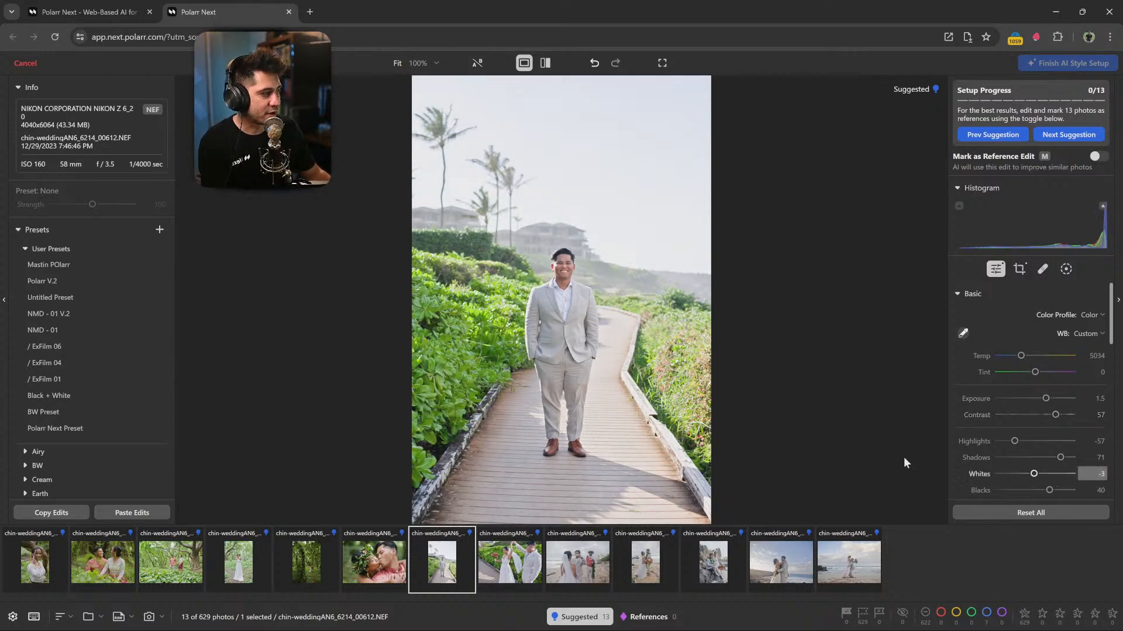
pyautogui.press('m')
pyautogui.press('m')
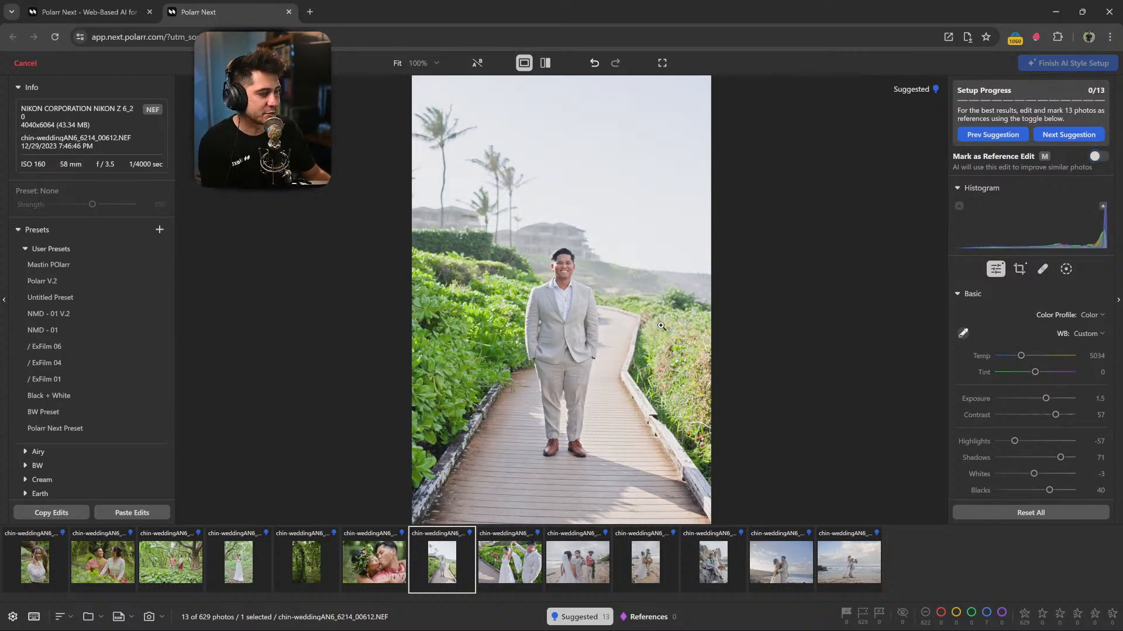
pyautogui.press('m')
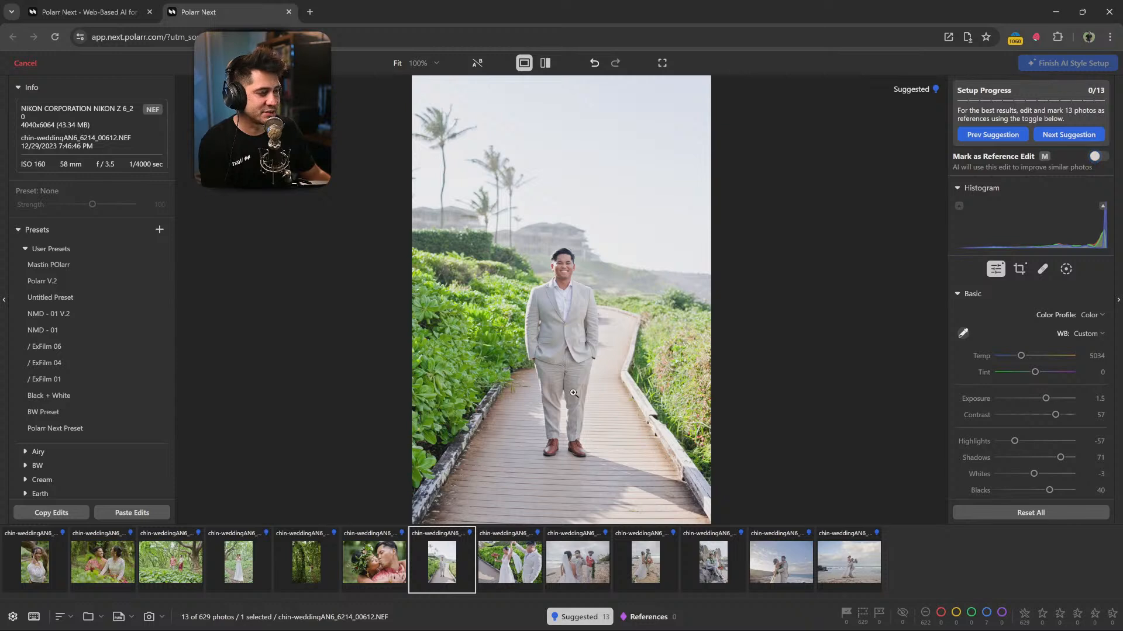
pyautogui.moveTo(1061, 459); pyautogui.dragTo(1058, 459)
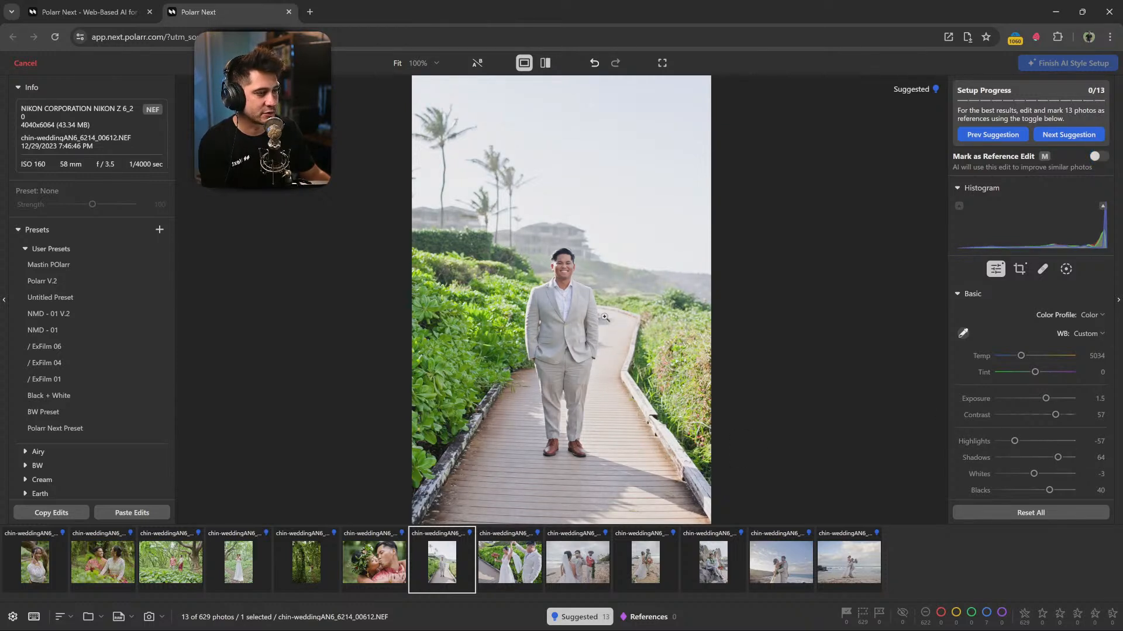
pyautogui.press('m')
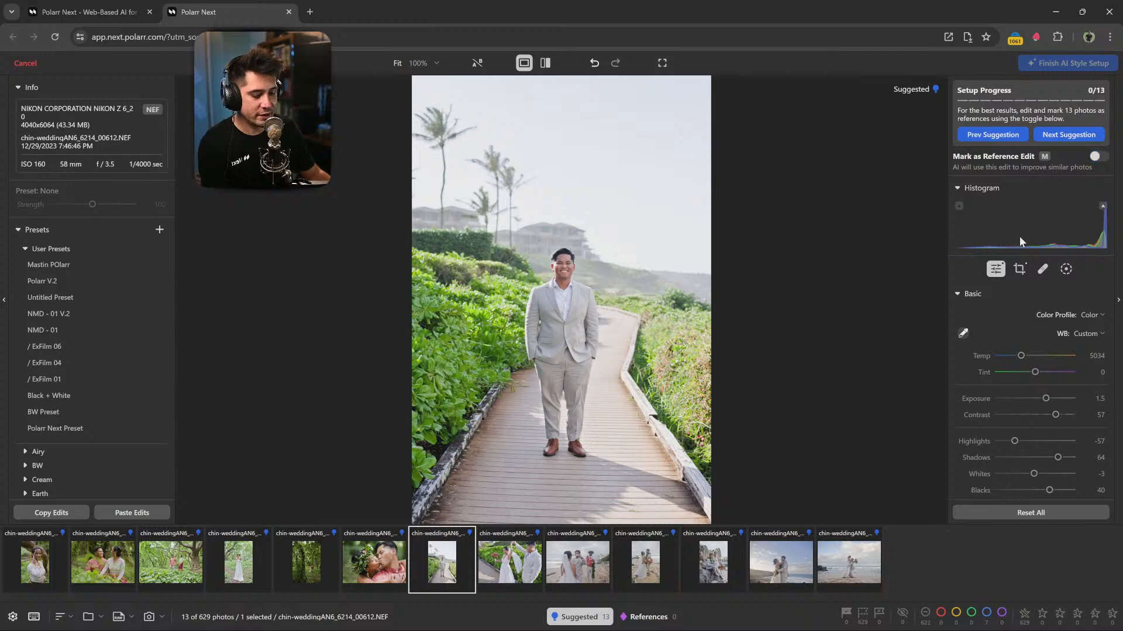
pyautogui.hotkey('ctrl', 'z')
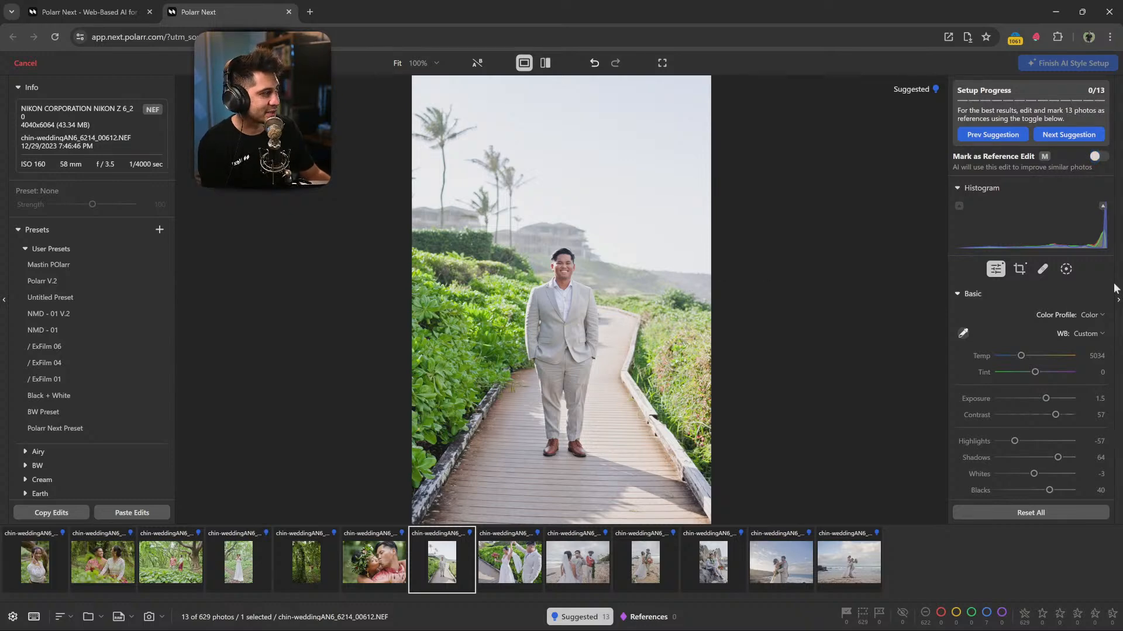
# Add a Background mask behind the groom and set its exposure to -0.9.
pyautogui.press('k')
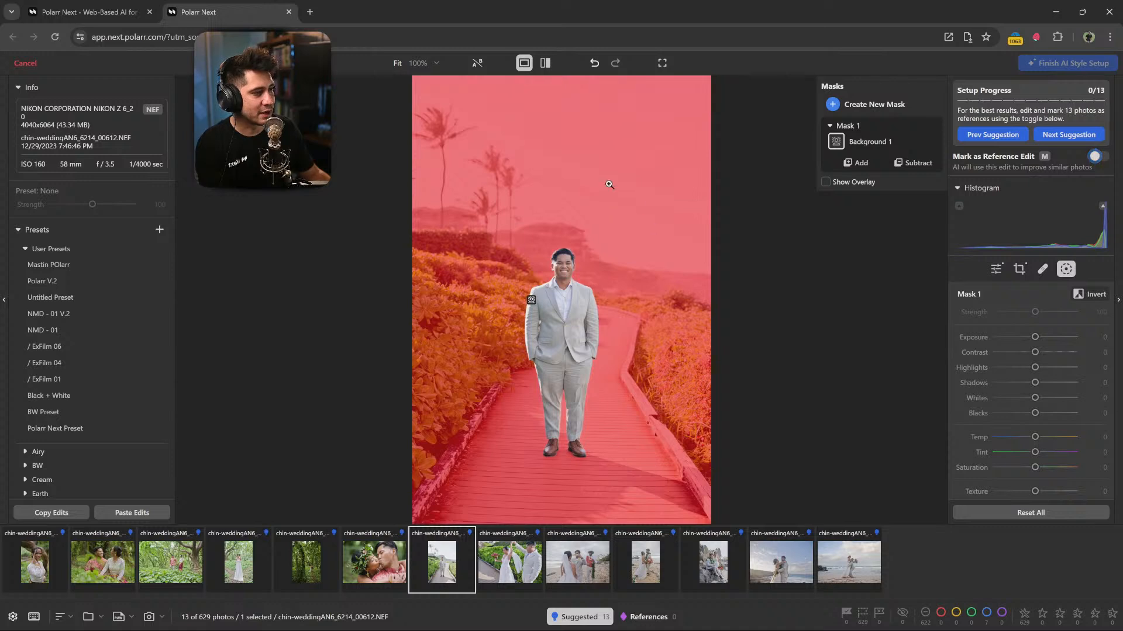
pyautogui.moveTo(1035, 337); pyautogui.dragTo(1027, 337)
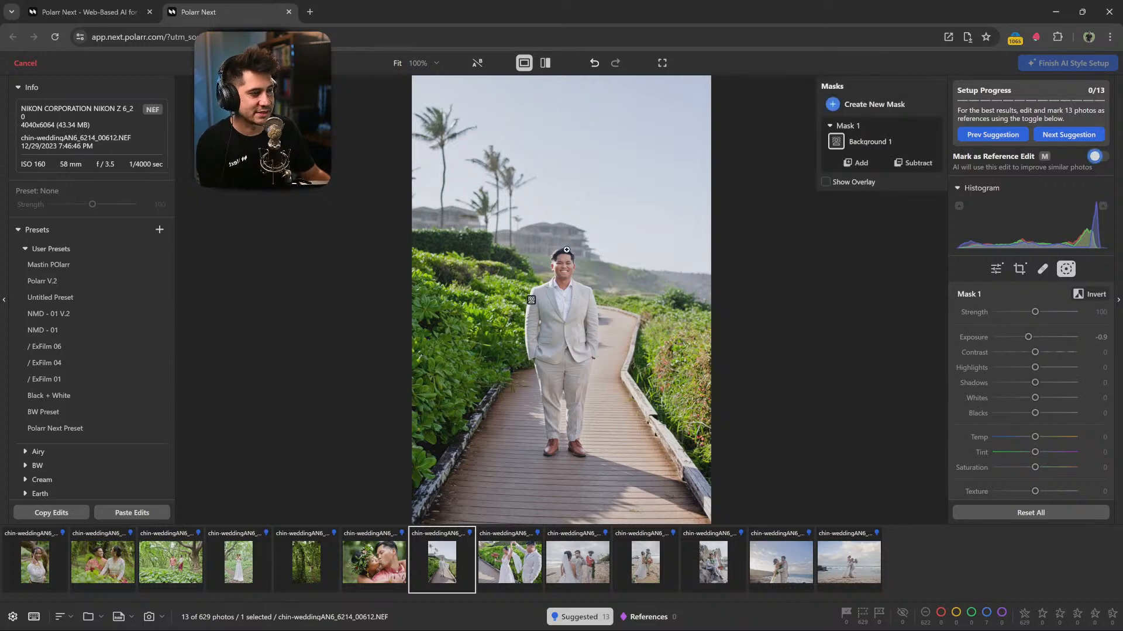
pyautogui.press('m')
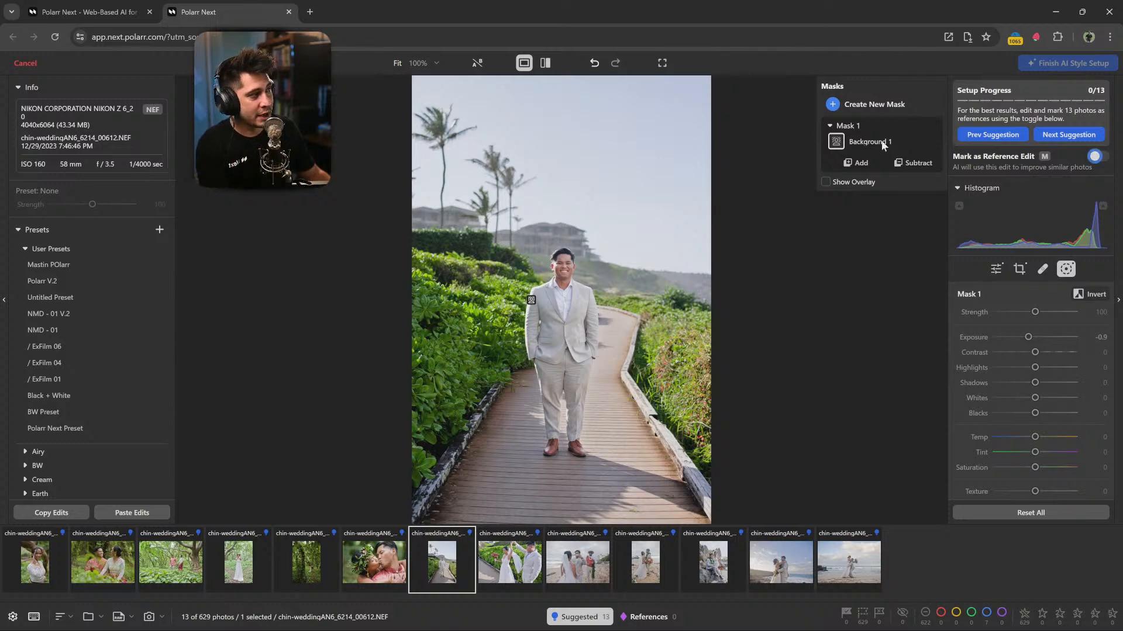
# Subtract a brush from the groom photo's Background mask, turn Auto Mask off, and paint out the boardwalk and greenery beside him.
pyautogui.click(909, 163)
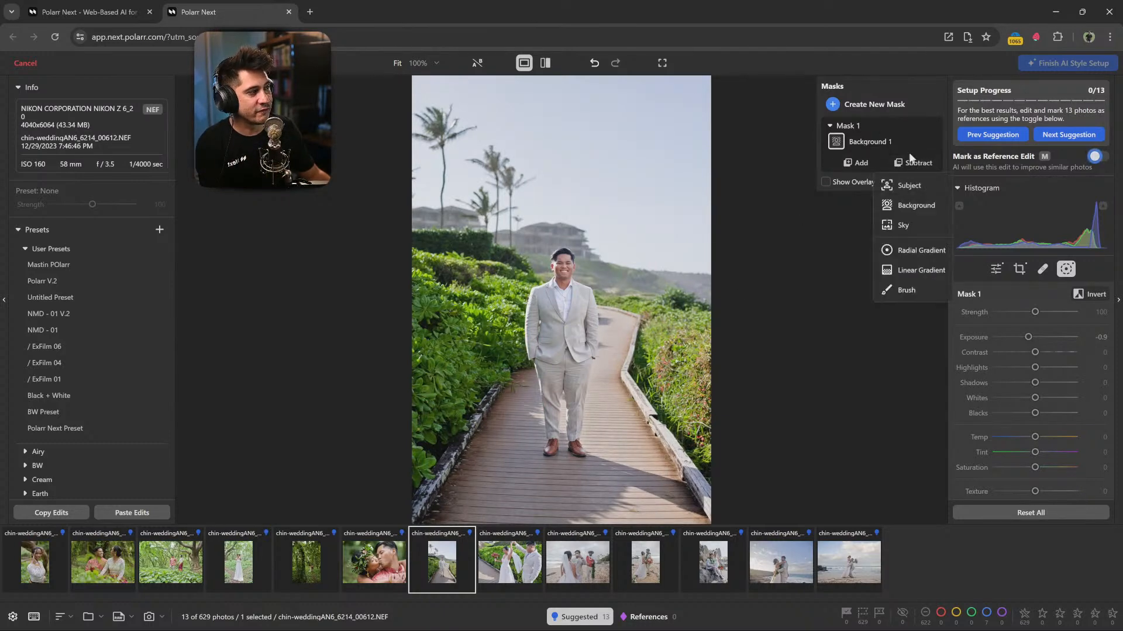
pyautogui.click(901, 289)
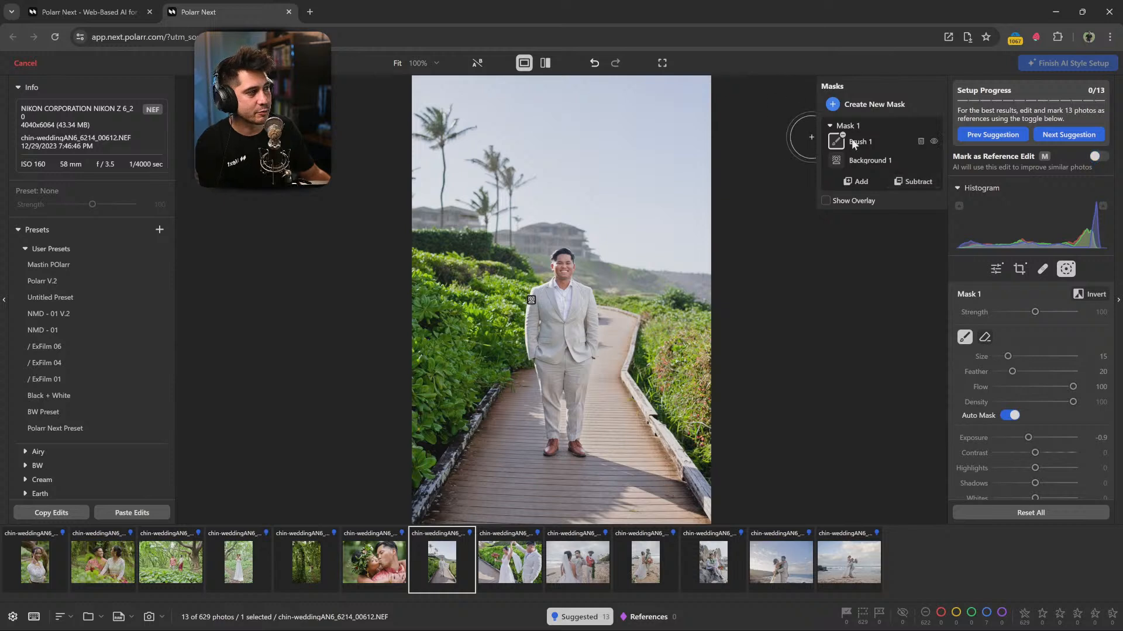
pyautogui.click(846, 201)
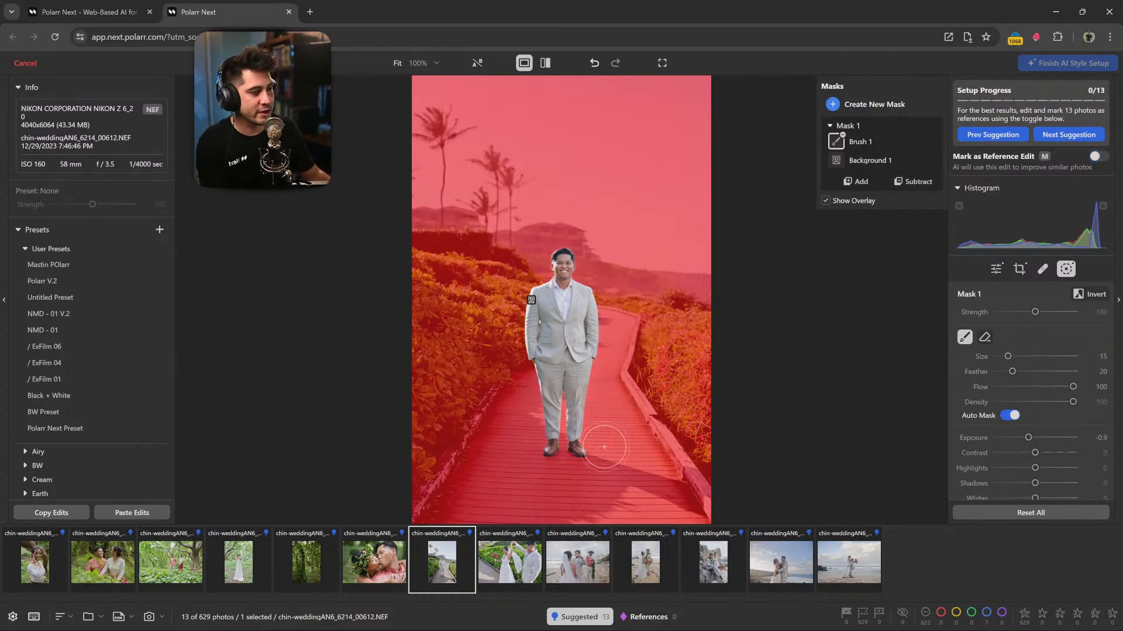
pyautogui.scroll(3, 613, 452)
pyautogui.scroll(6, 614, 452)
pyautogui.moveTo(621, 476)
pyautogui.mouseDown()
pyautogui.moveTo(659, 501)
pyautogui.moveTo(608, 497)
pyautogui.mouseUp()
pyautogui.click(1013, 415)
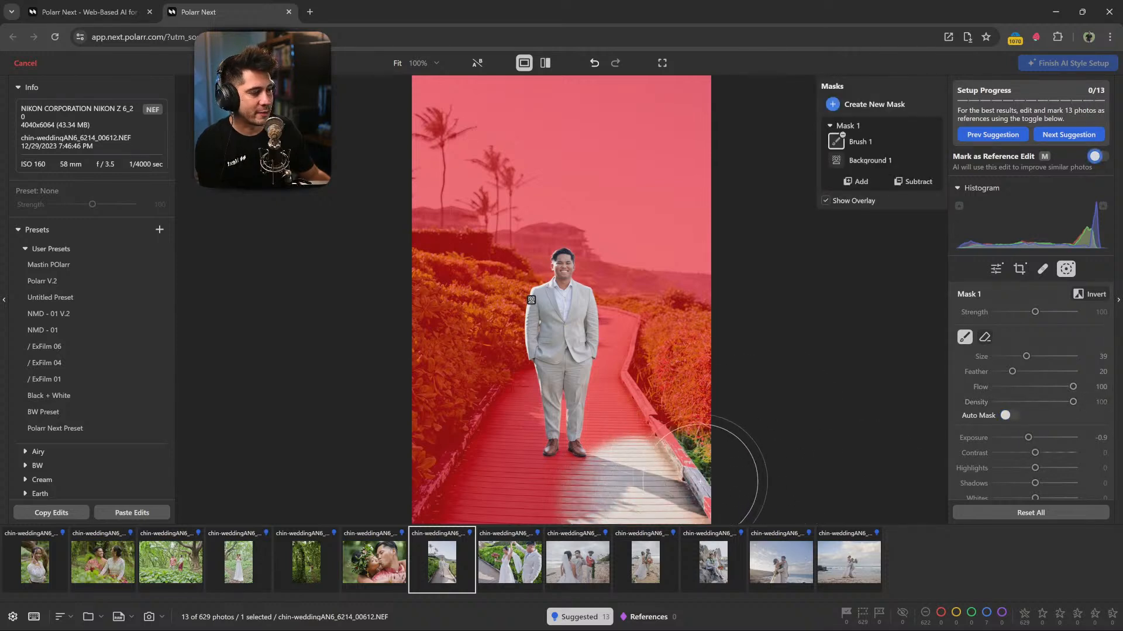
pyautogui.moveTo(731, 467)
pyautogui.mouseDown()
pyautogui.moveTo(713, 486)
pyautogui.moveTo(652, 489)
pyautogui.moveTo(626, 509)
pyautogui.moveTo(535, 503)
pyautogui.moveTo(554, 503)
pyautogui.moveTo(575, 453)
pyautogui.moveTo(516, 438)
pyautogui.moveTo(460, 405)
pyautogui.moveTo(684, 432)
pyautogui.mouseUp()
pyautogui.click(848, 200)
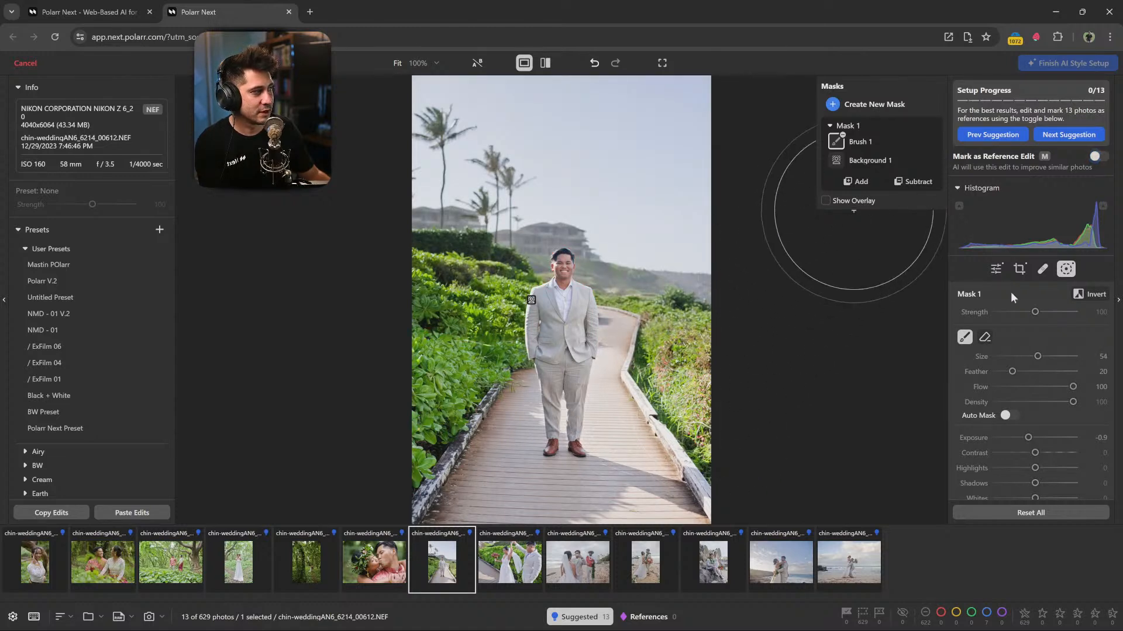
# Set the subtracting brush's feather to 65 and size to 8, check the mask coverage, and set the mask's exposure to -0.85 and contrast to 2.
pyautogui.moveTo(1025, 356)
pyautogui.mouseDown()
pyautogui.moveTo(1035, 358)
pyautogui.moveTo(1027, 371)
pyautogui.moveTo(1046, 372)
pyautogui.mouseUp()
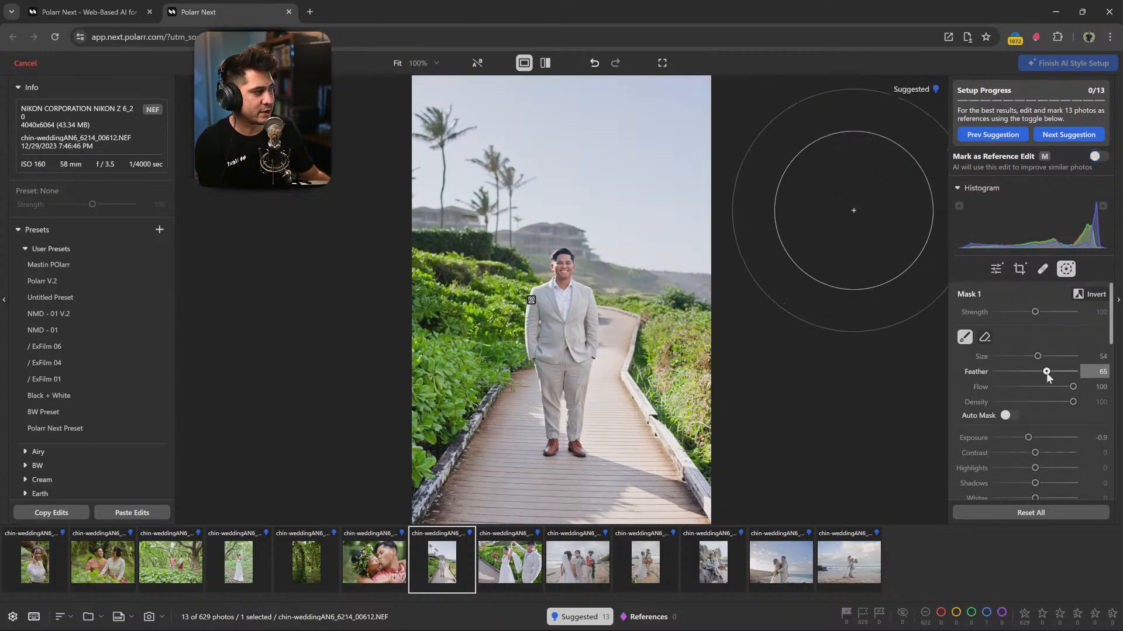
pyautogui.scroll(-10, 515, 324)
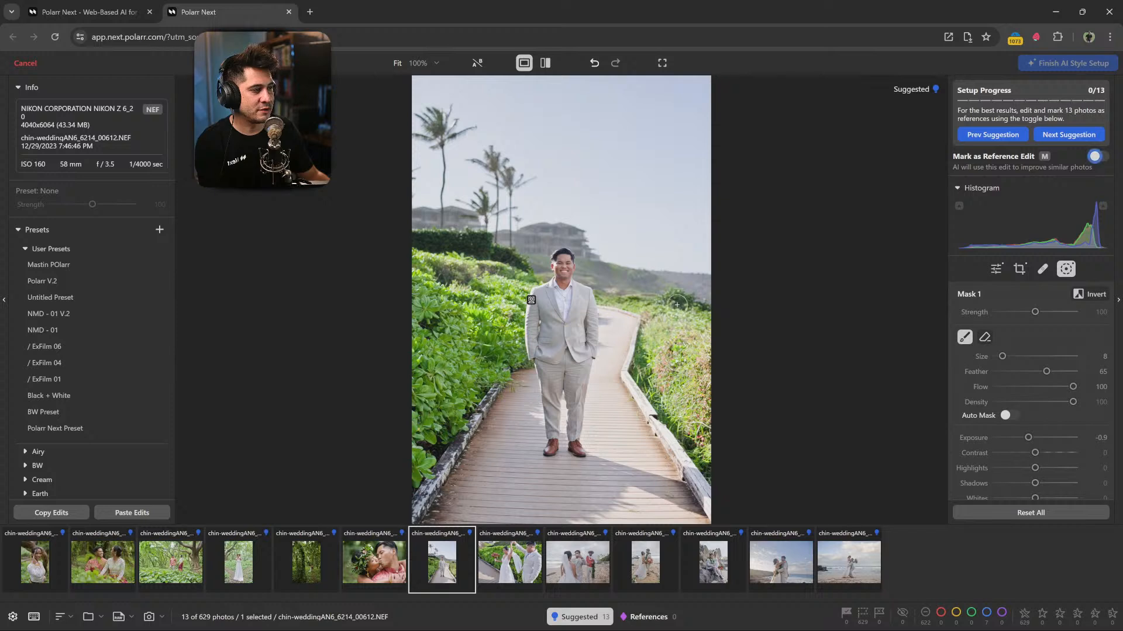
pyautogui.click(849, 199)
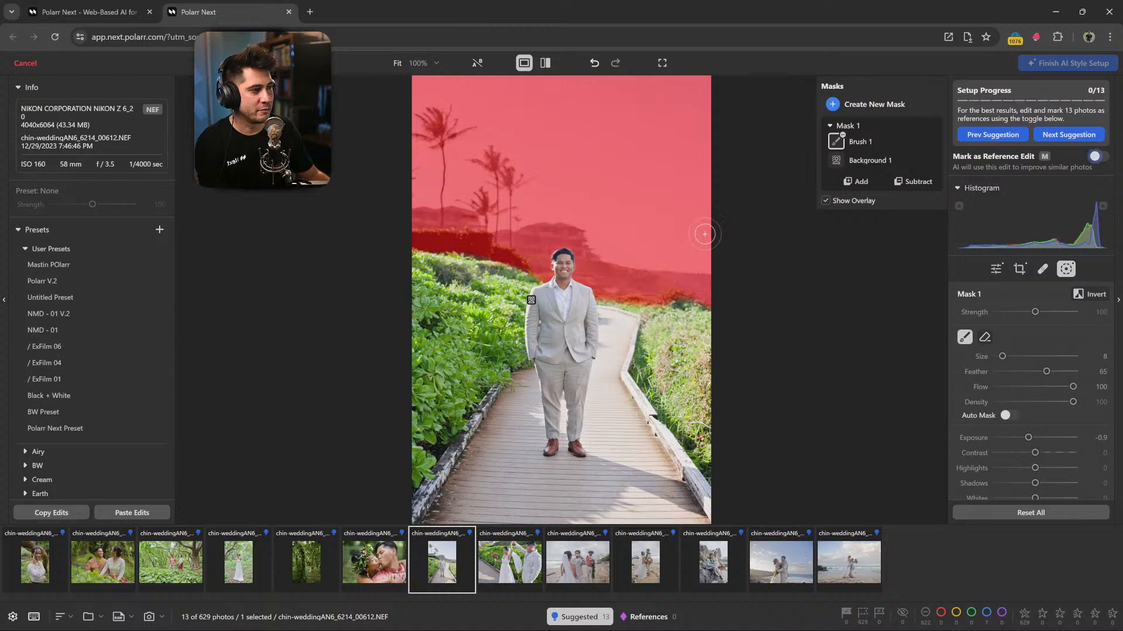
pyautogui.click(848, 199)
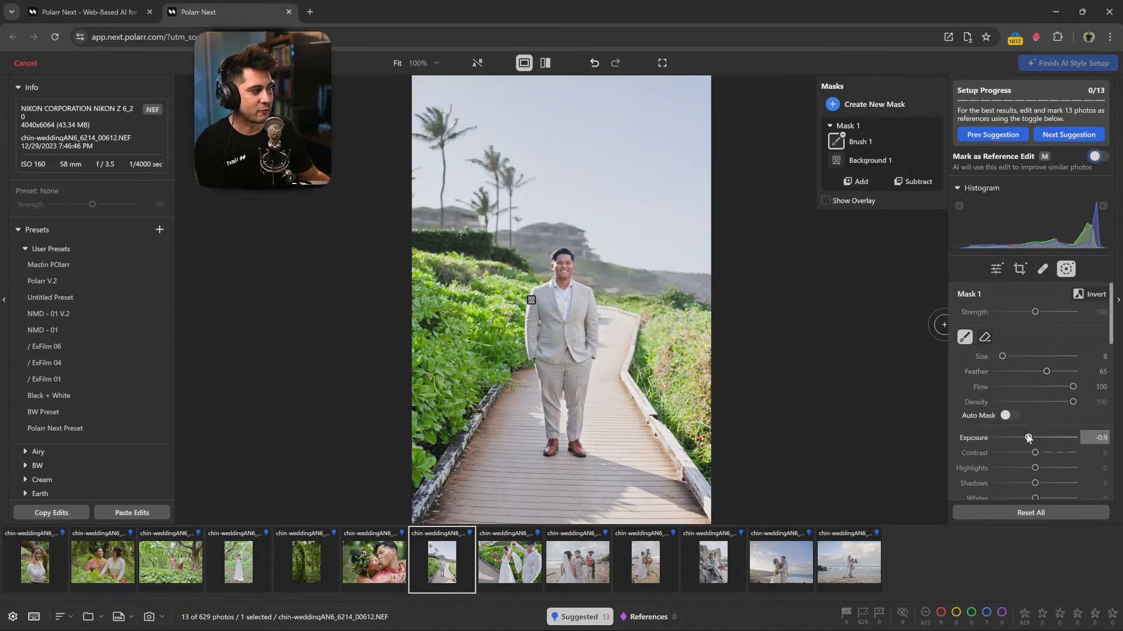
pyautogui.moveTo(1028, 437); pyautogui.dragTo(1036, 454)
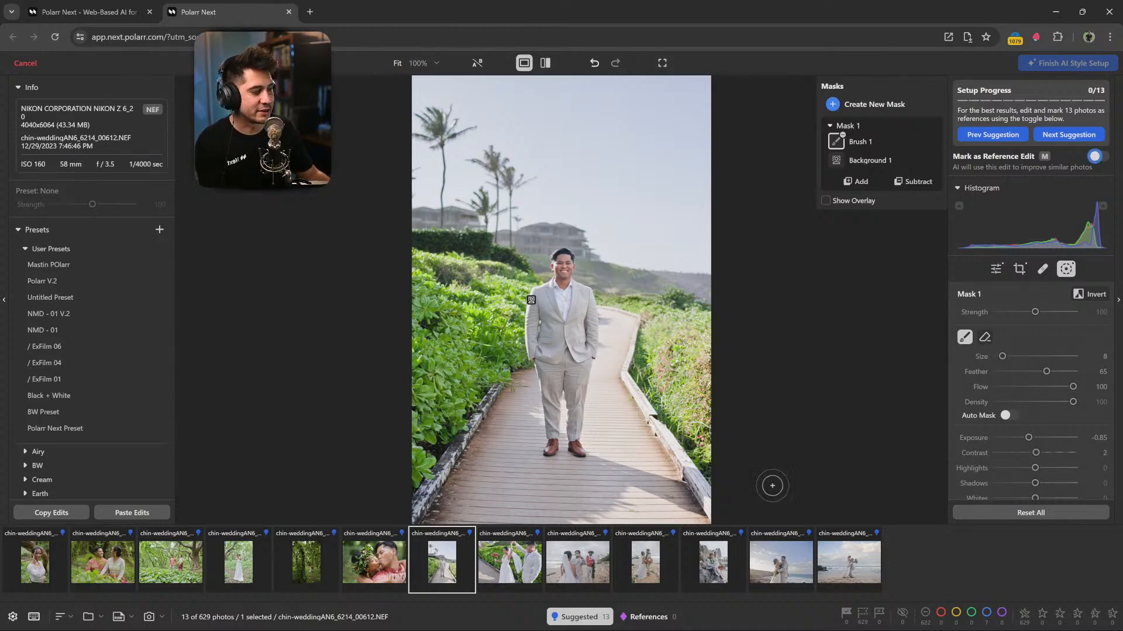
# Set exposure to 0.85 on chin-weddingAN6_5964_00362.NEF, the bride with a leaf crown in the forest.
pyautogui.click(848, 576)
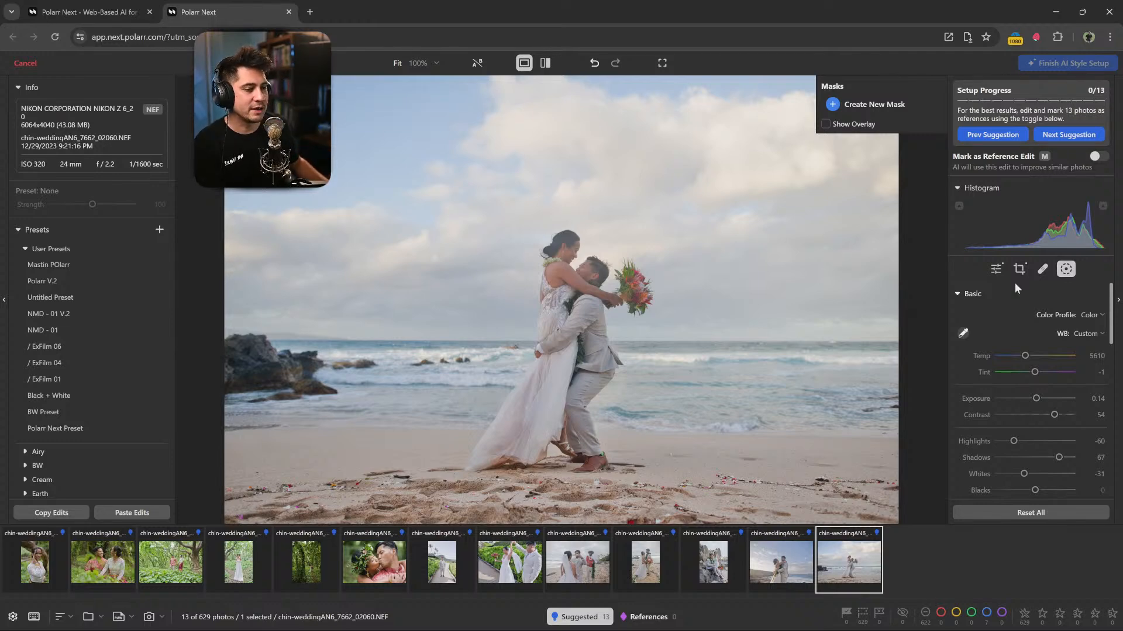
pyautogui.click(434, 576)
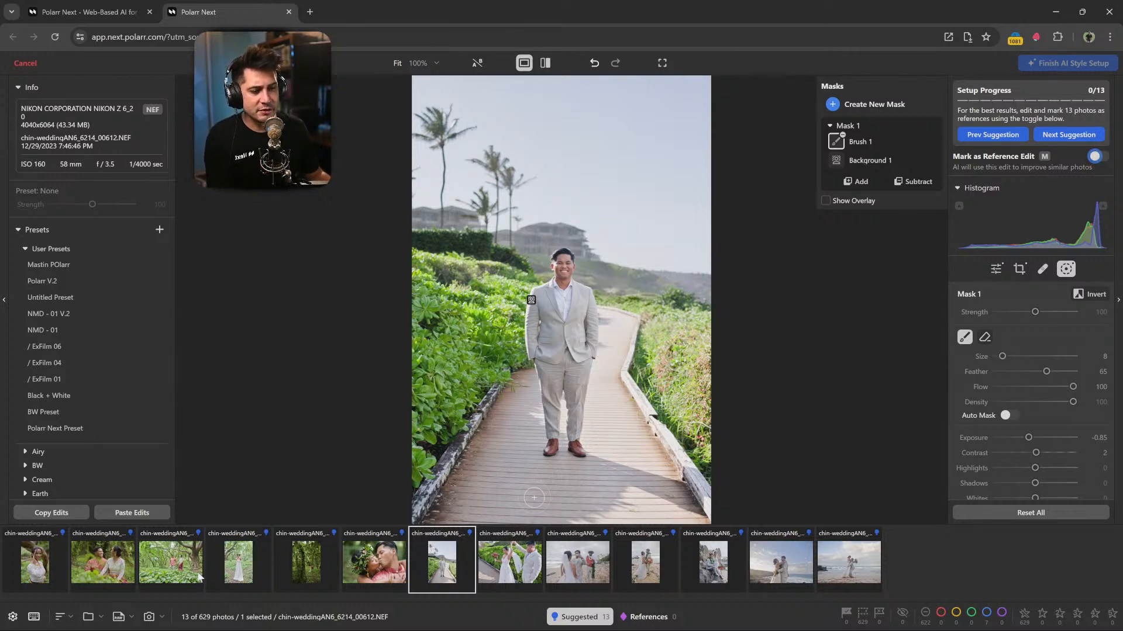
pyautogui.click(250, 579)
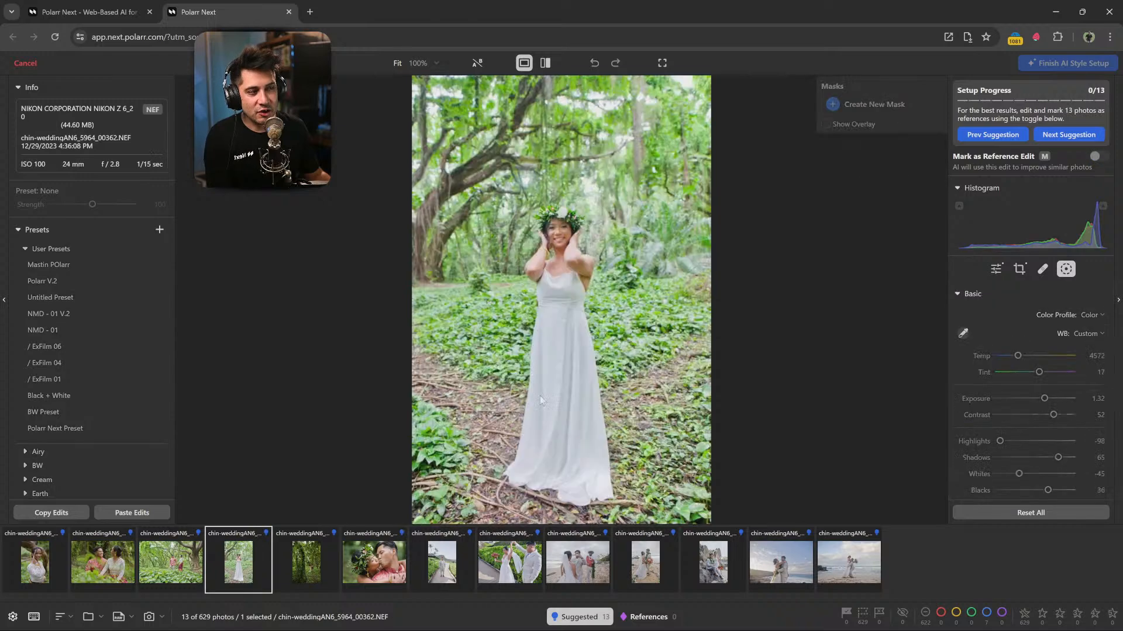
pyautogui.moveTo(1045, 399); pyautogui.dragTo(1040, 400)
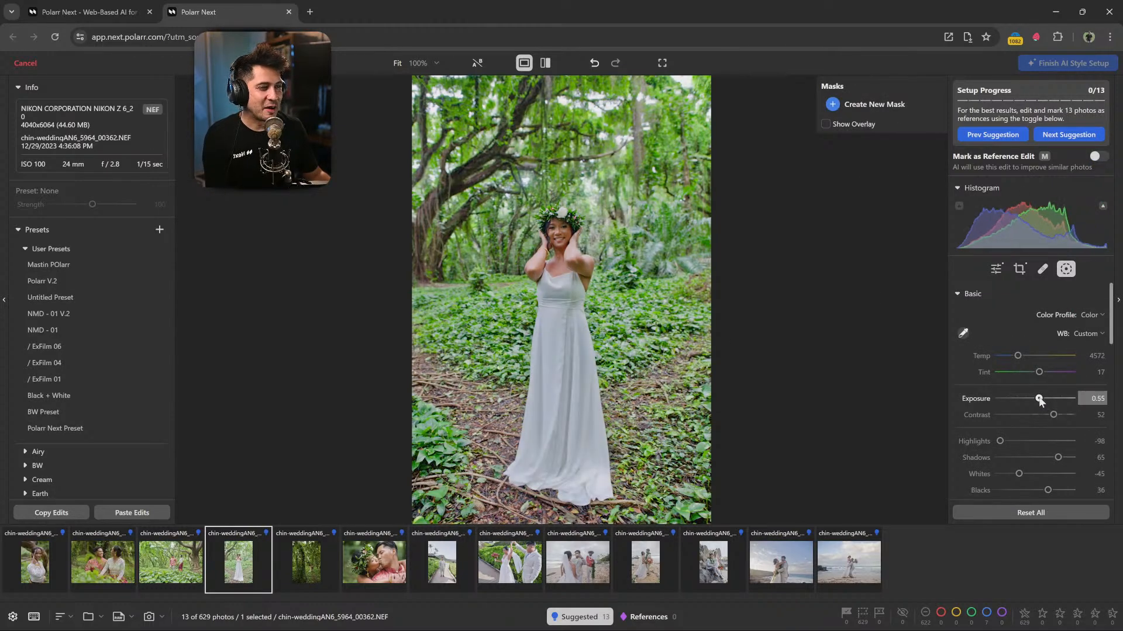
# Retouch a patch of foliage beside the bride's elbow with a size 43 brush, moving its source area right next to the patch.
pyautogui.click(1042, 269)
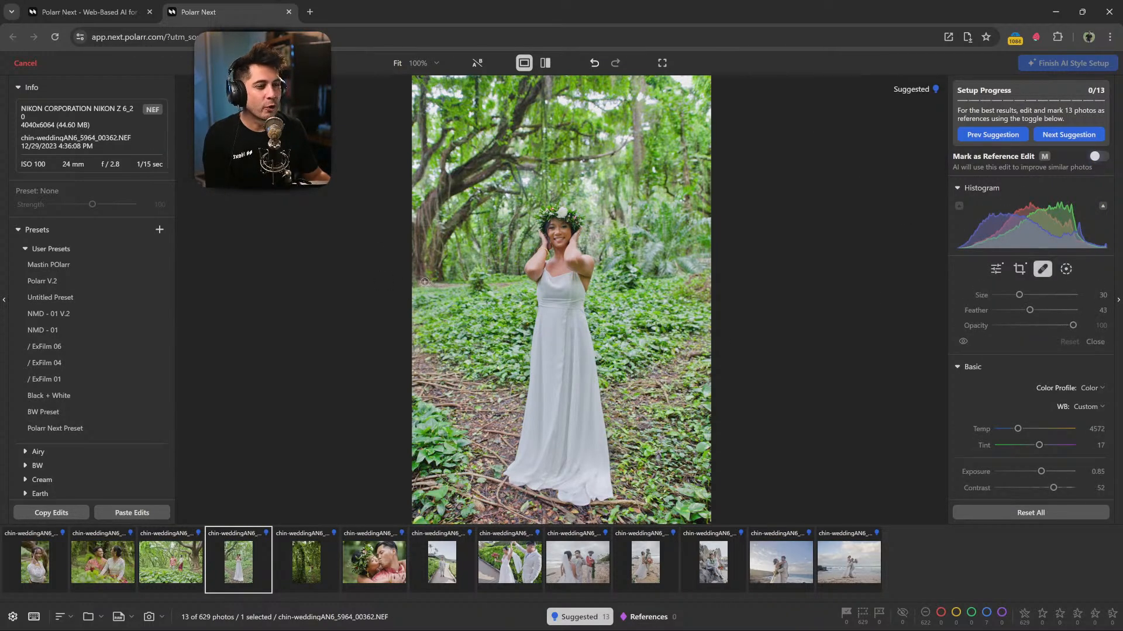
pyautogui.scroll(3, 484, 286)
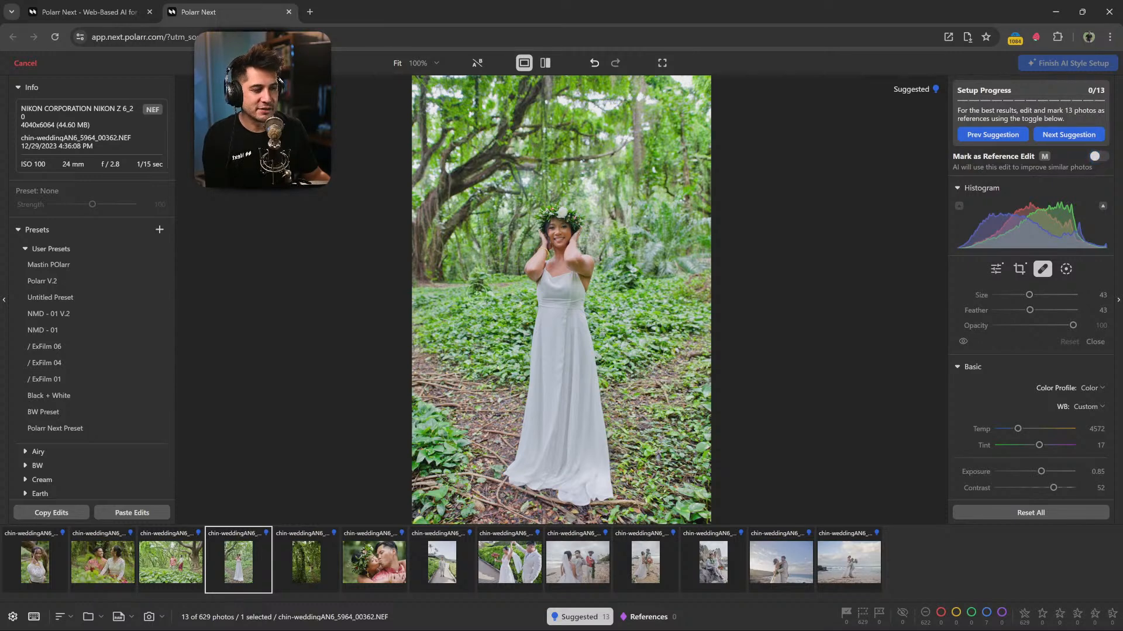
pyautogui.moveTo(475, 292)
pyautogui.mouseDown()
pyautogui.moveTo(490, 295)
pyautogui.moveTo(476, 278)
pyautogui.moveTo(472, 298)
pyautogui.moveTo(484, 286)
pyautogui.mouseUp()
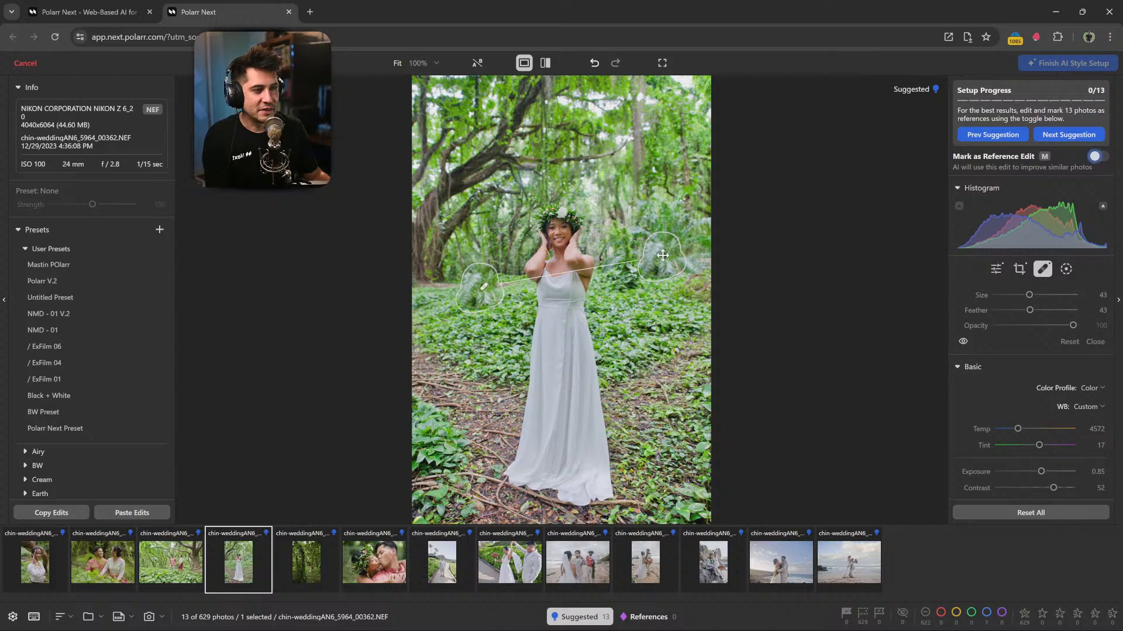
pyautogui.moveTo(663, 256); pyautogui.dragTo(505, 287)
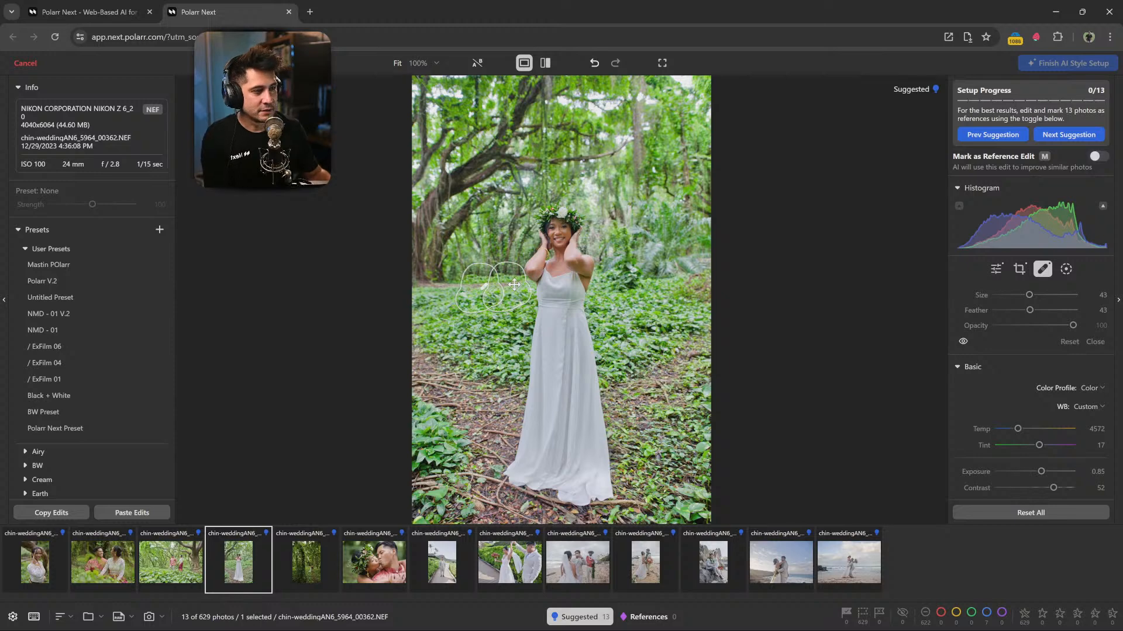
pyautogui.click(1047, 269)
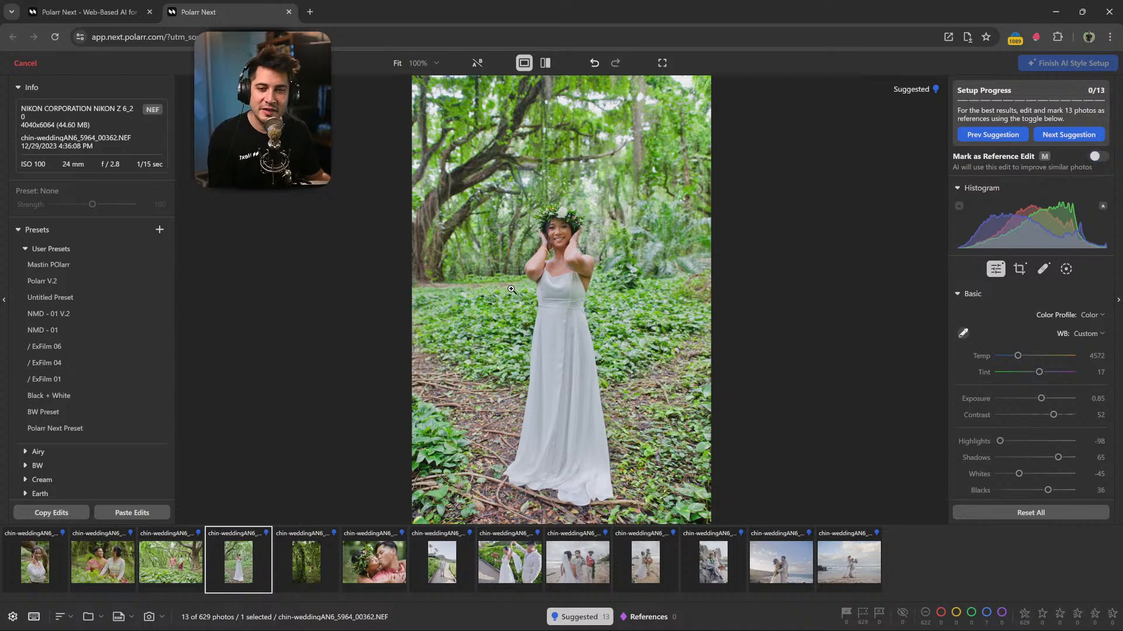
pyautogui.rightClick(547, 270)
pyautogui.click(784, 321)
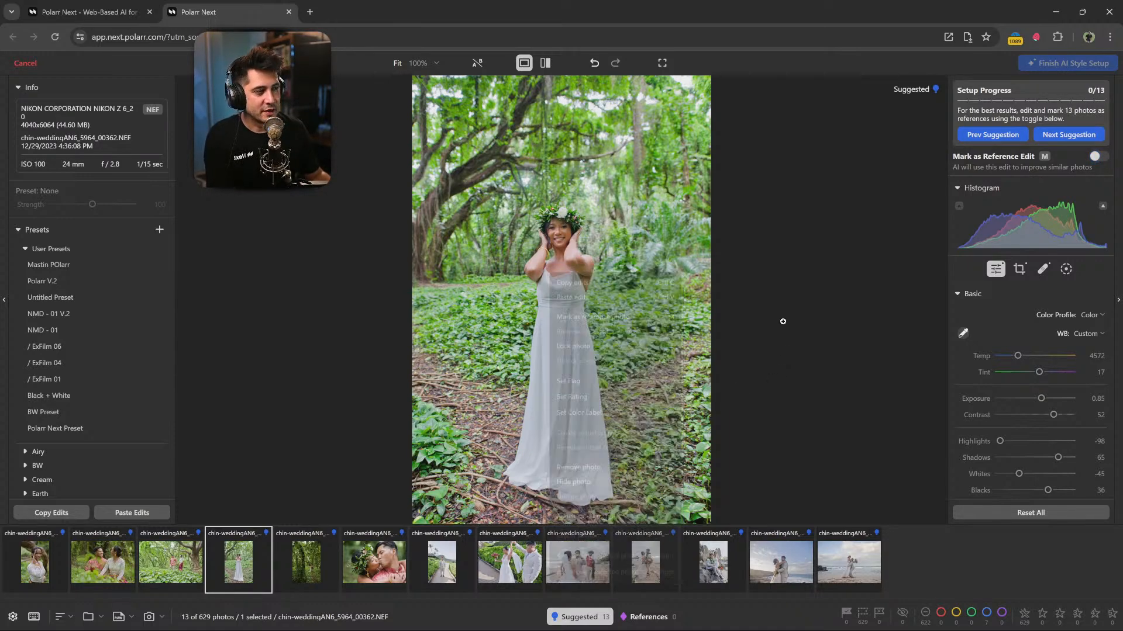
pyautogui.rightClick(613, 380)
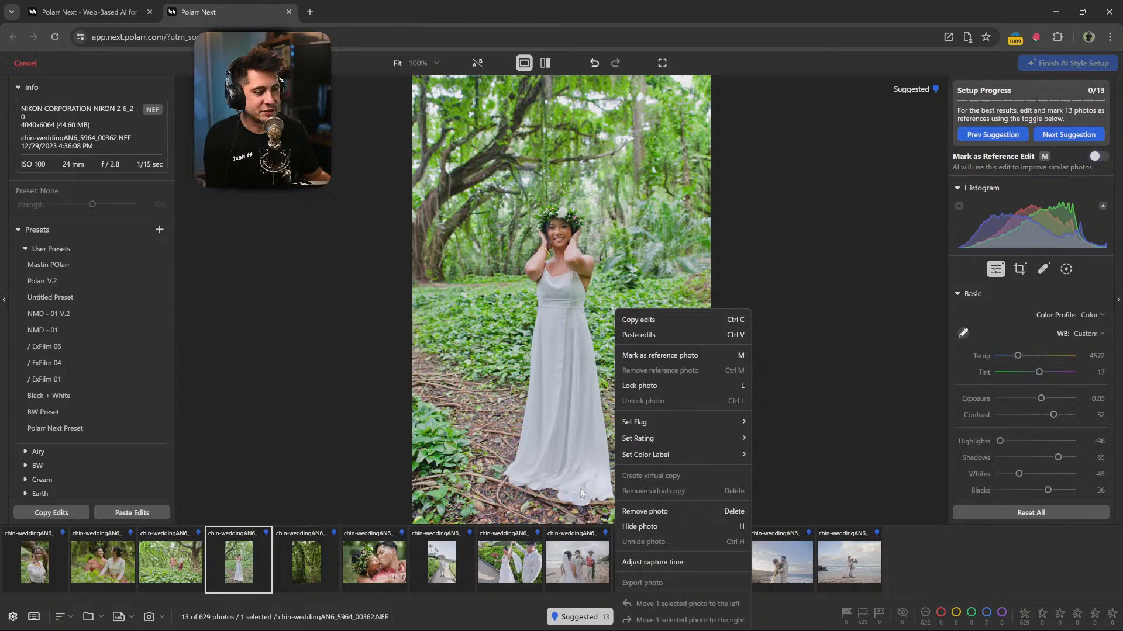
pyautogui.click(731, 201)
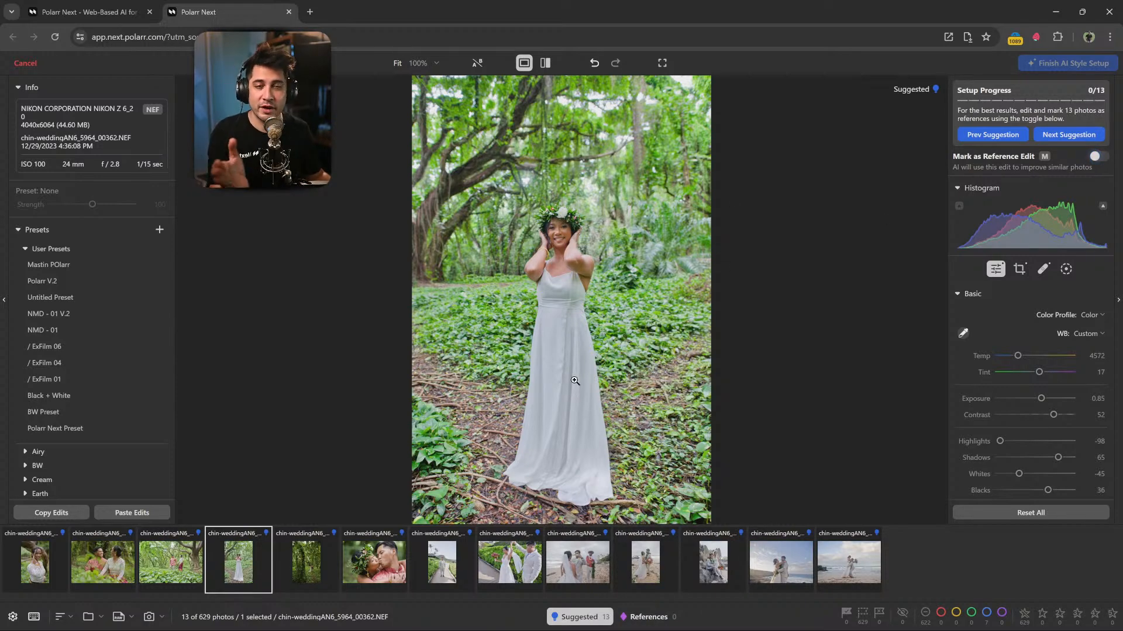
pyautogui.press('m')
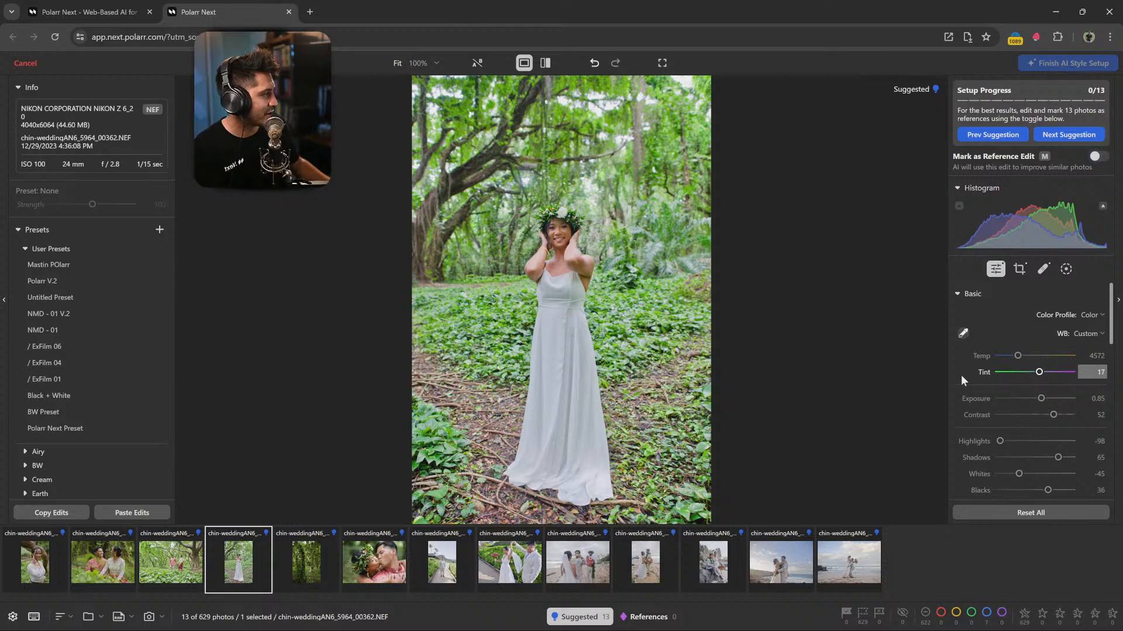
pyautogui.press('m')
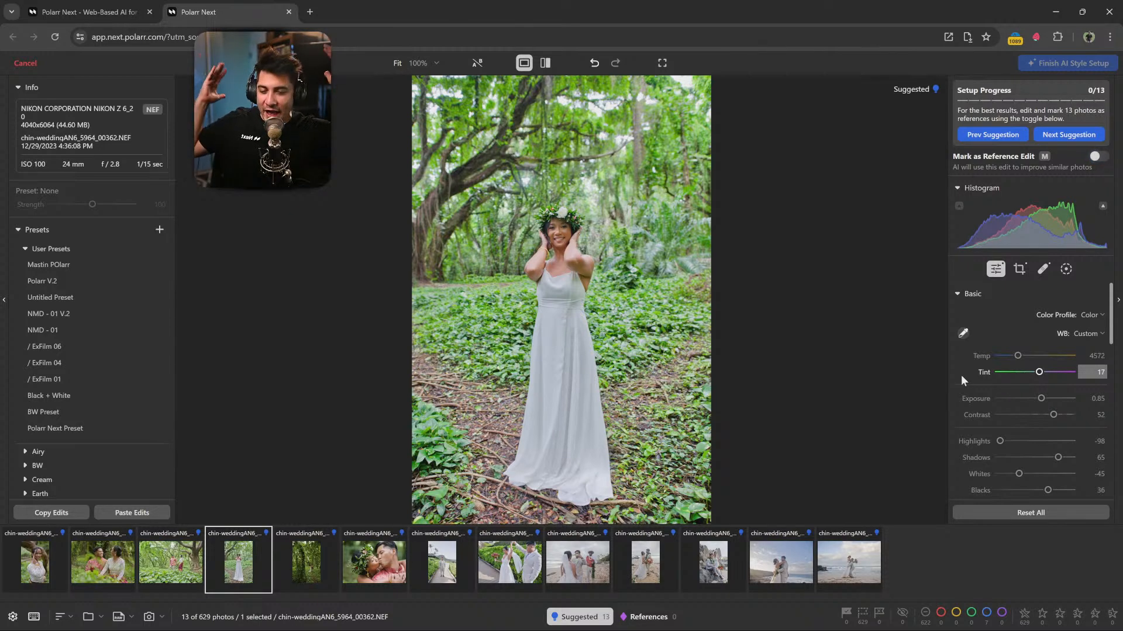